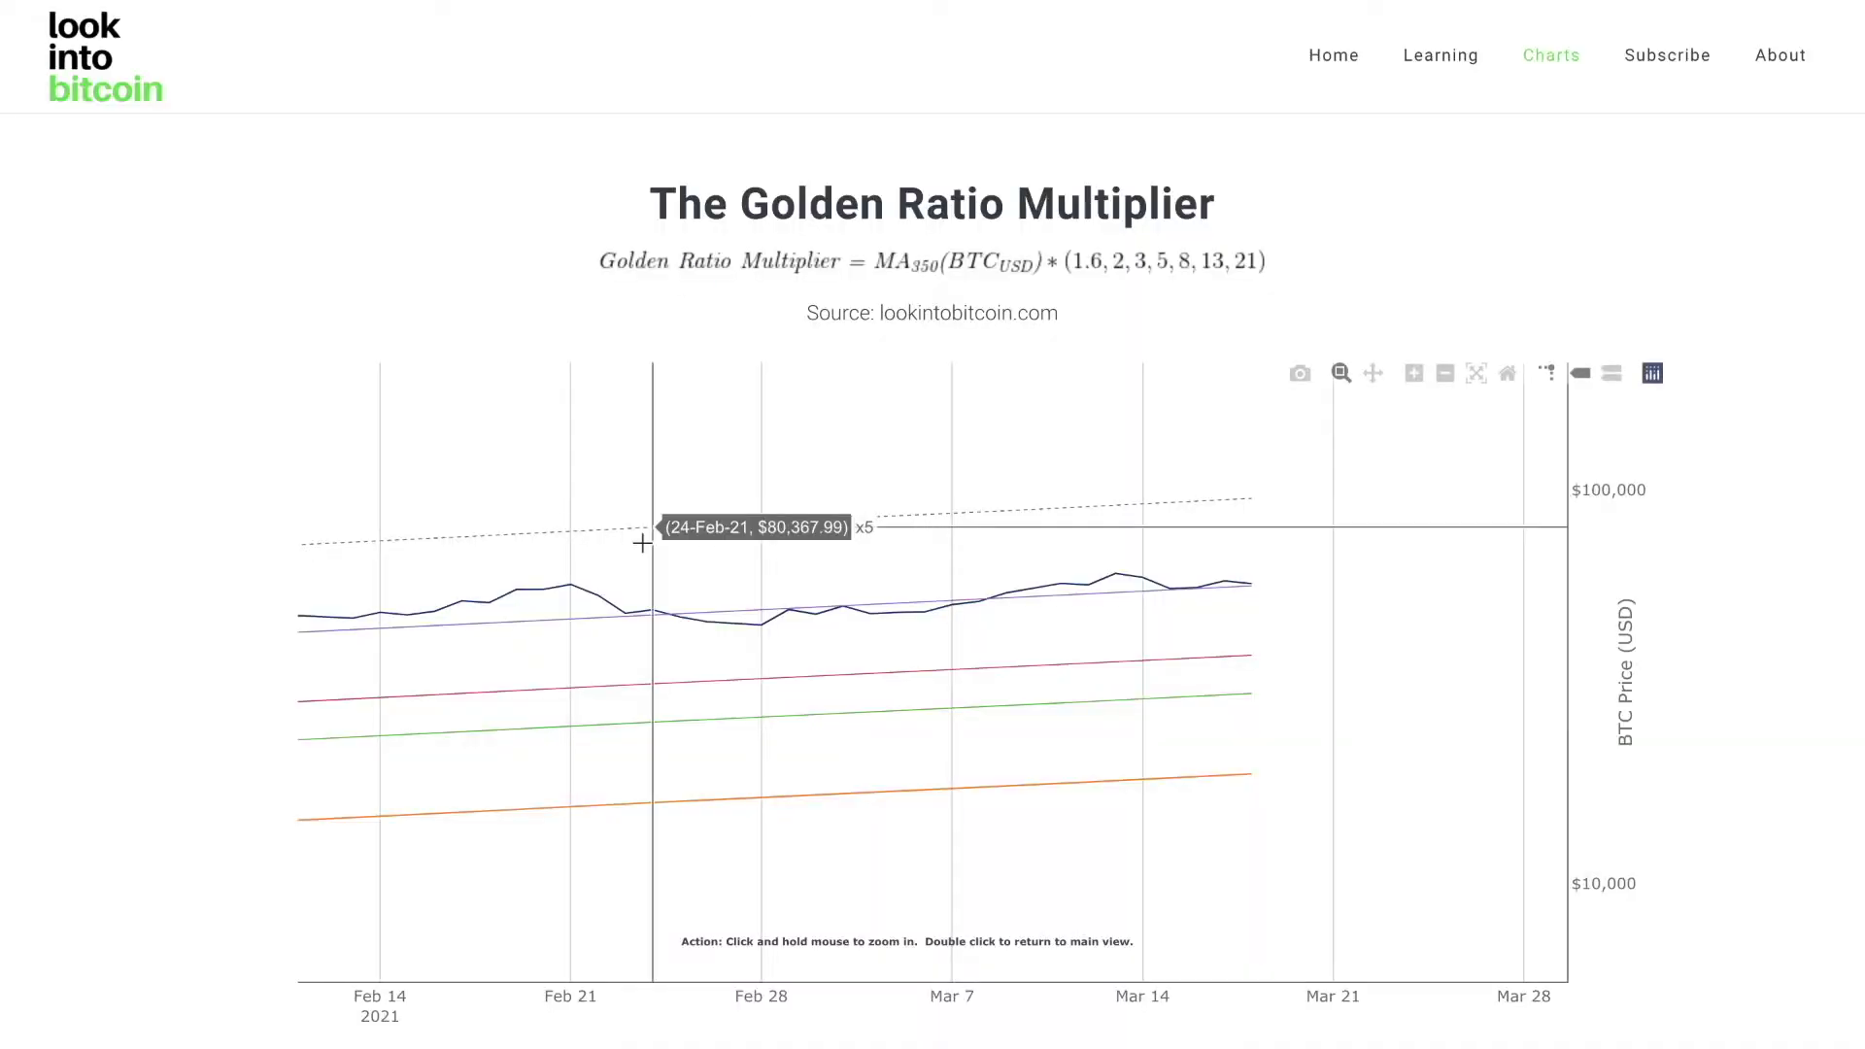
Return to the LookIntoBitcoin home page and open the Bitcoin Investor Tool: 2-Year MA Multiplier chart
{"action": "scroll", "coordinate": [642, 542], "scroll_direction": "down", "scroll_amount": 1}
{"action": "scroll", "coordinate": [639, 536], "scroll_direction": "up", "scroll_amount": 1}
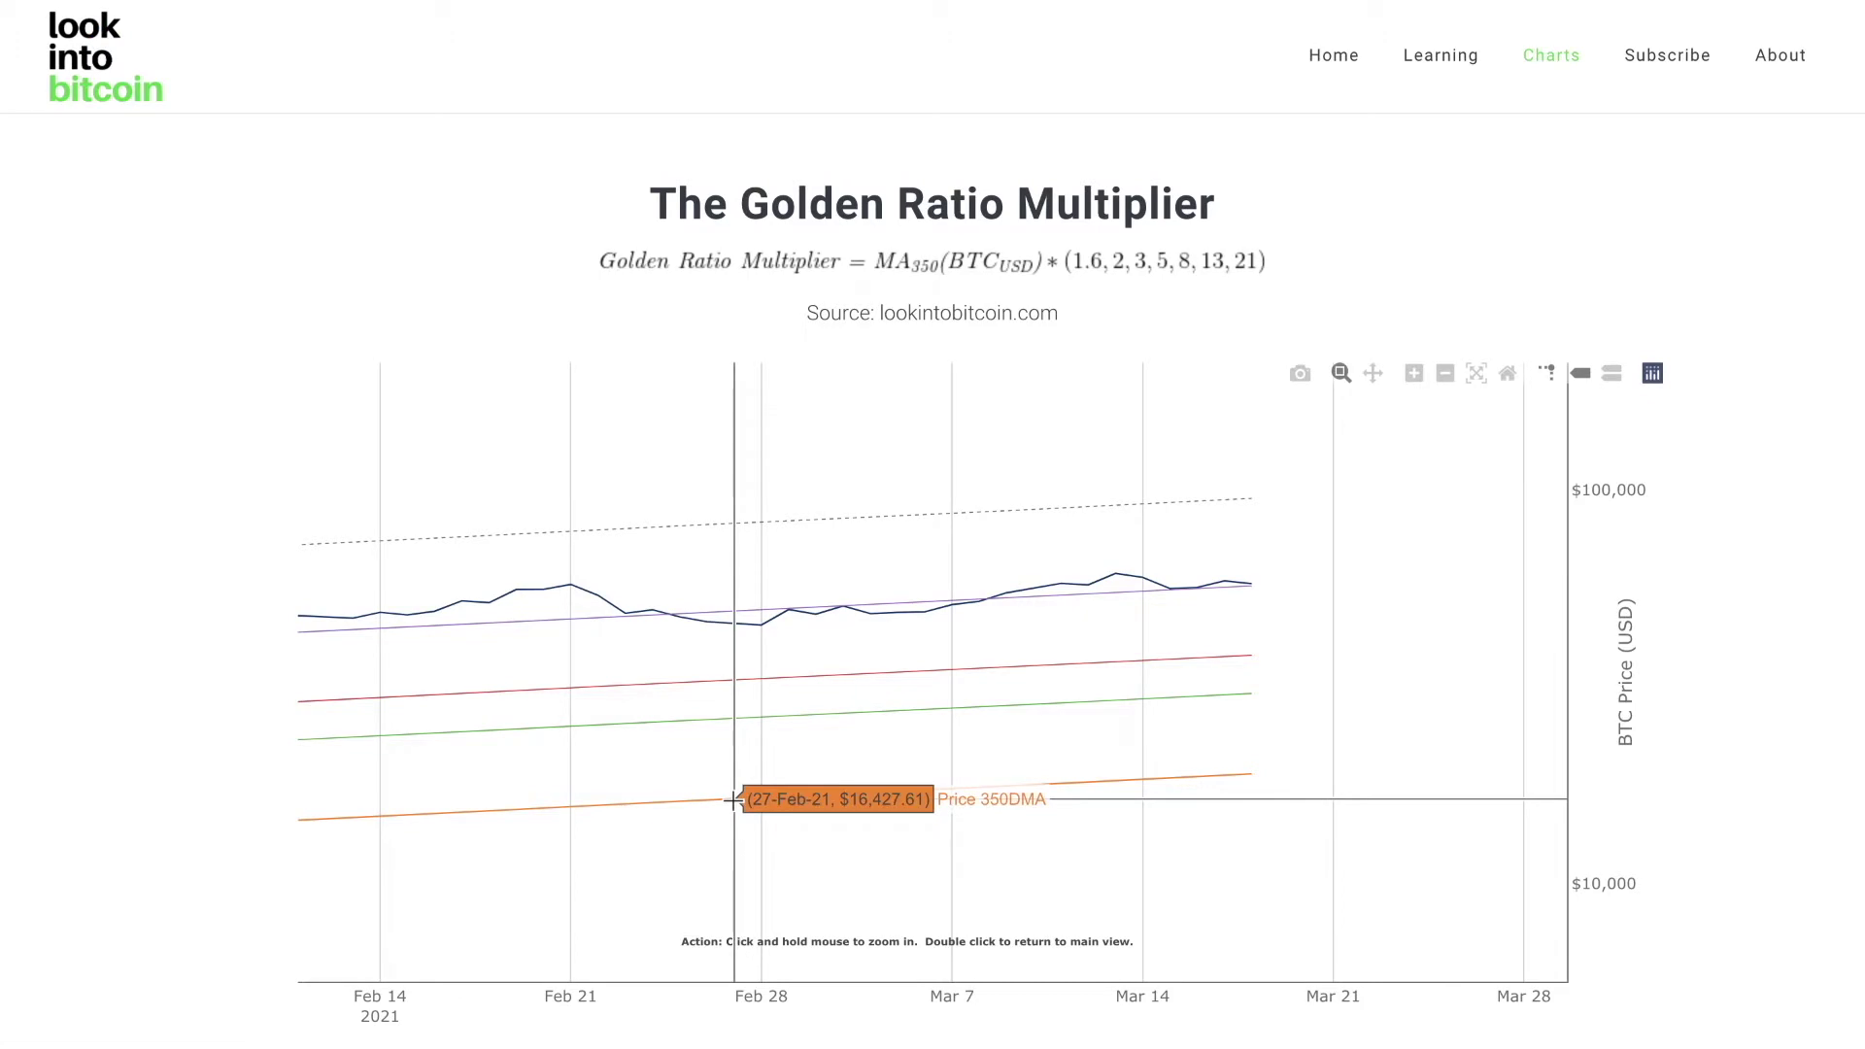
{"action": "key", "text": "alt+Left"}
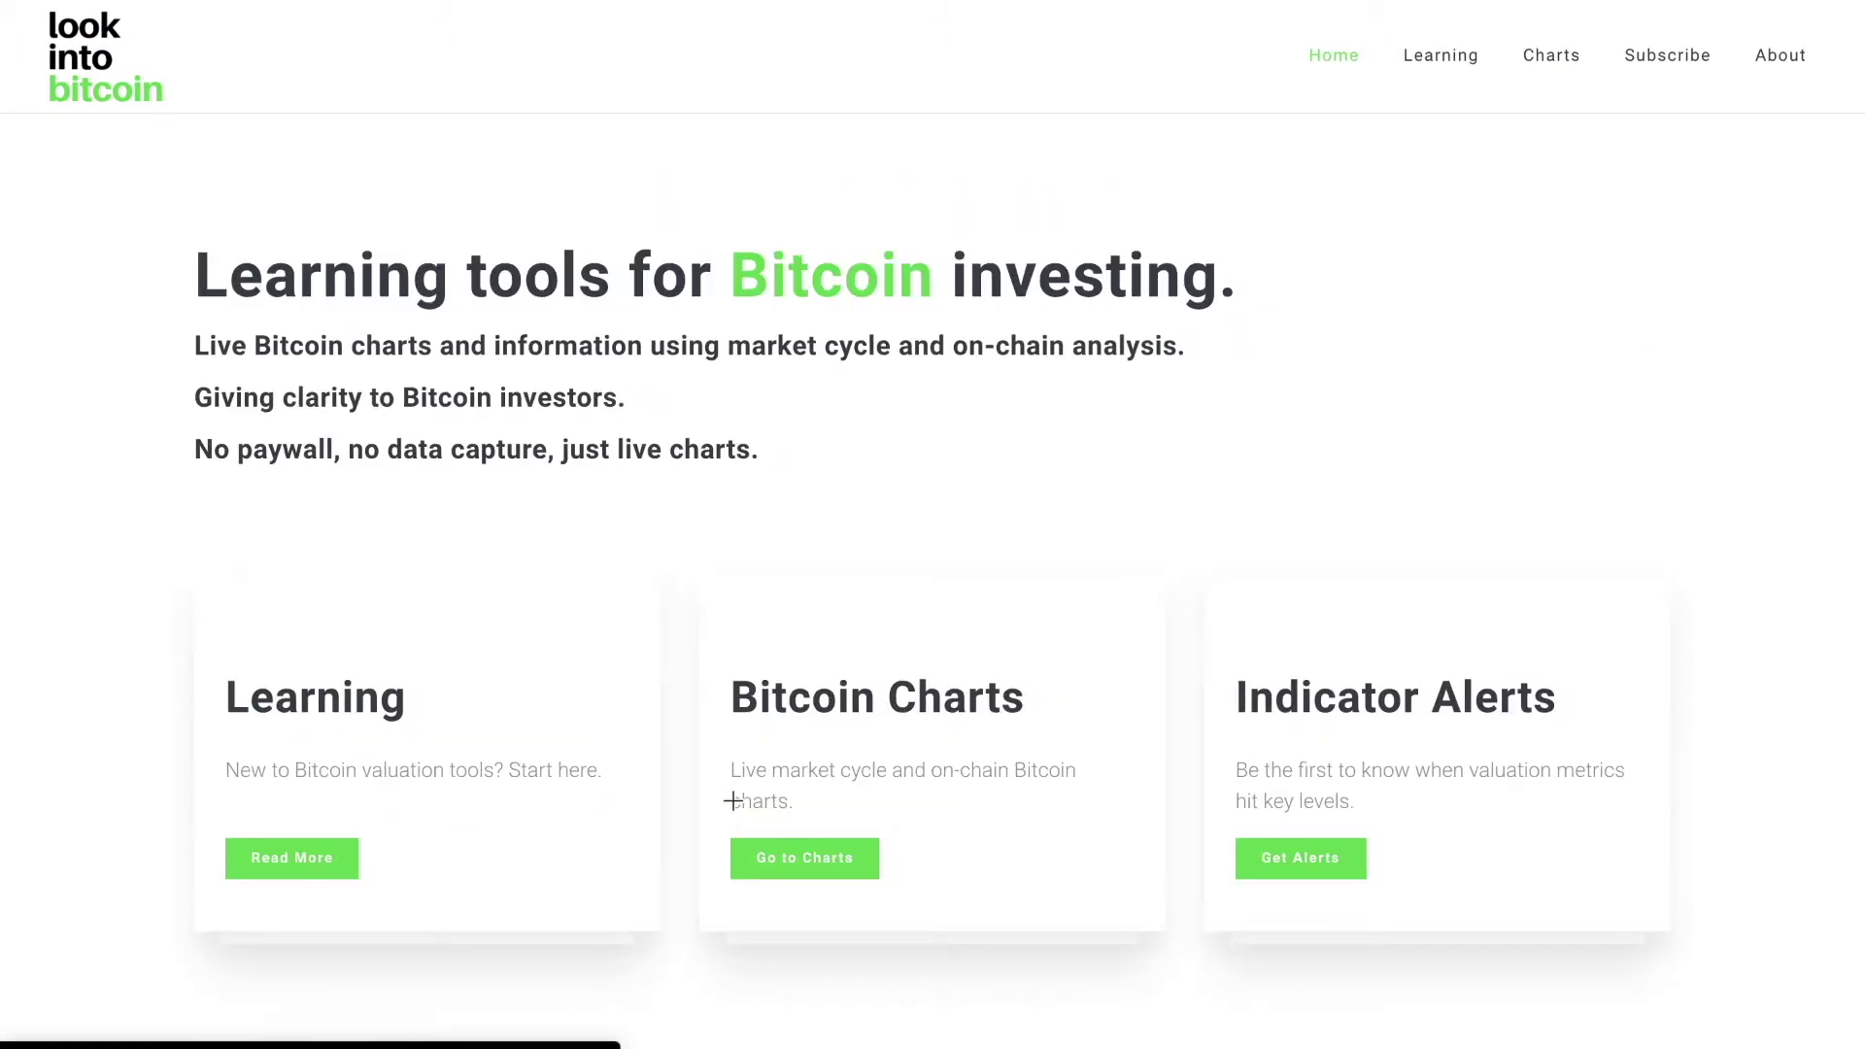
{"action": "left_click", "coordinate": [824, 867]}
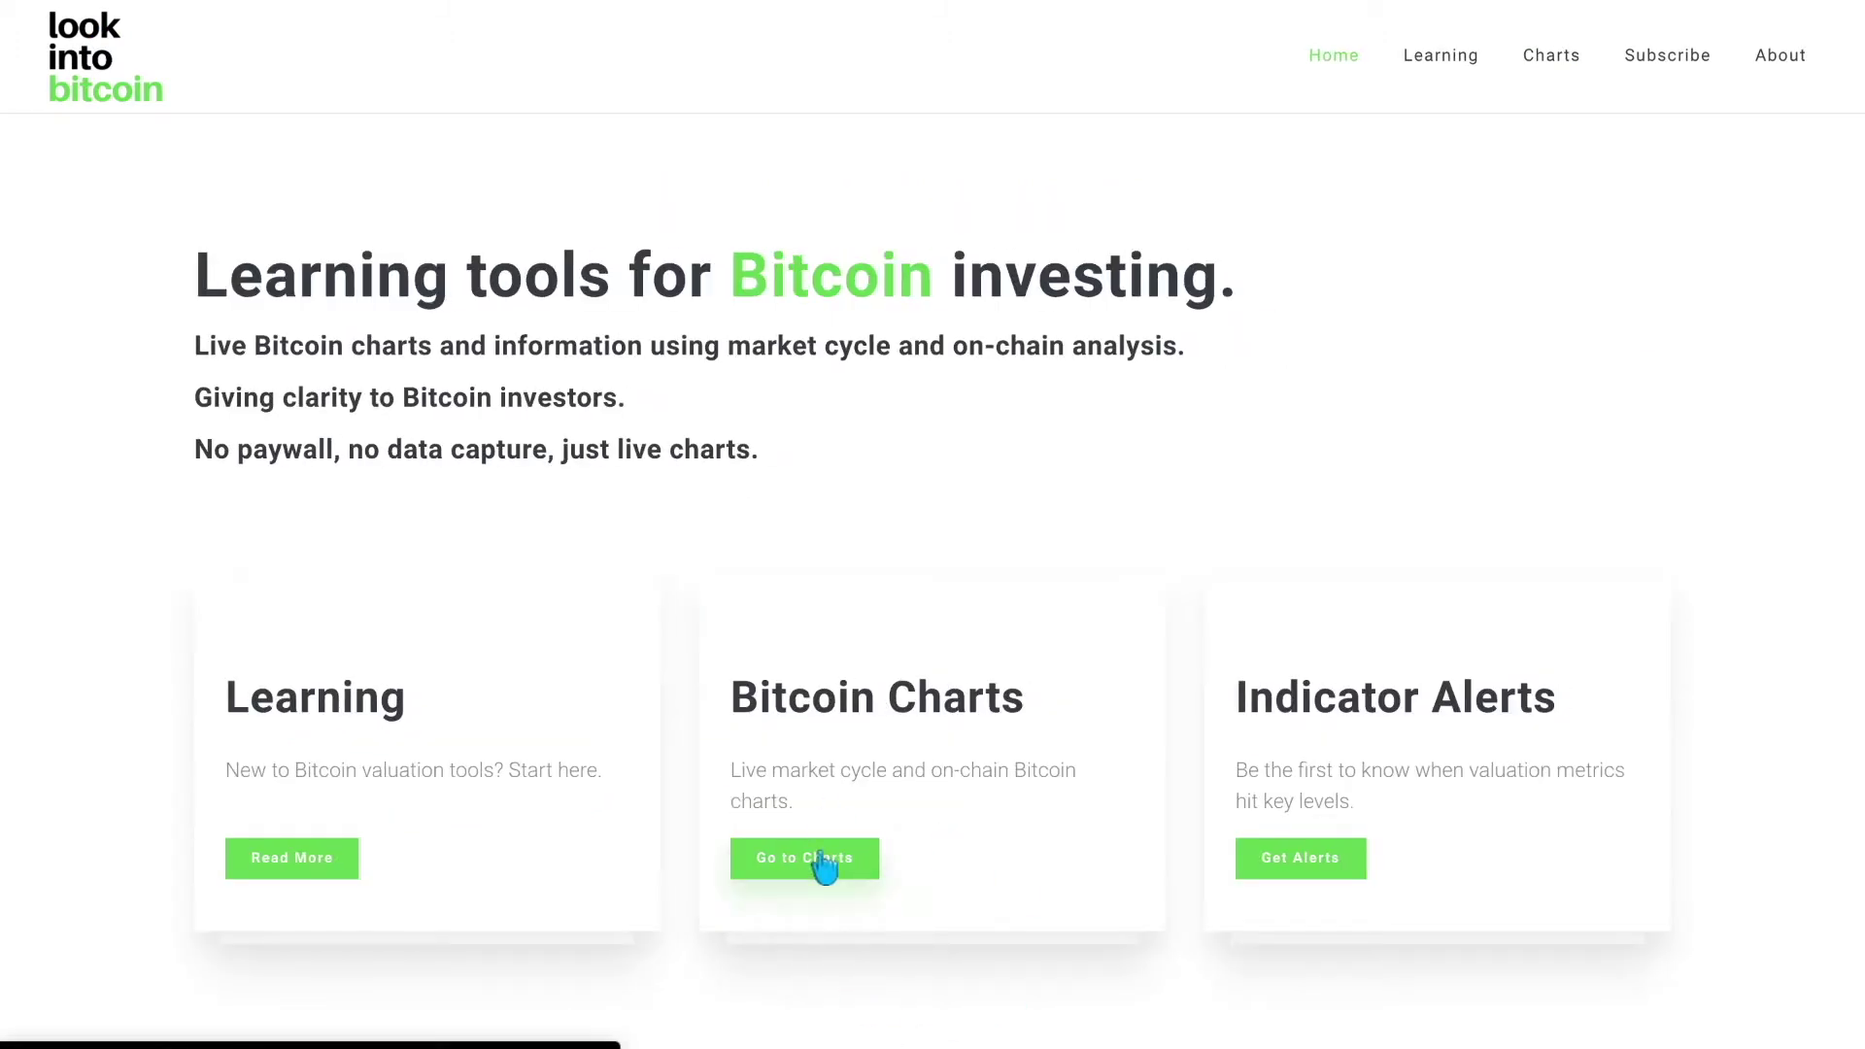
{"action": "scroll", "coordinate": [824, 866], "scroll_direction": "down", "scroll_amount": 1}
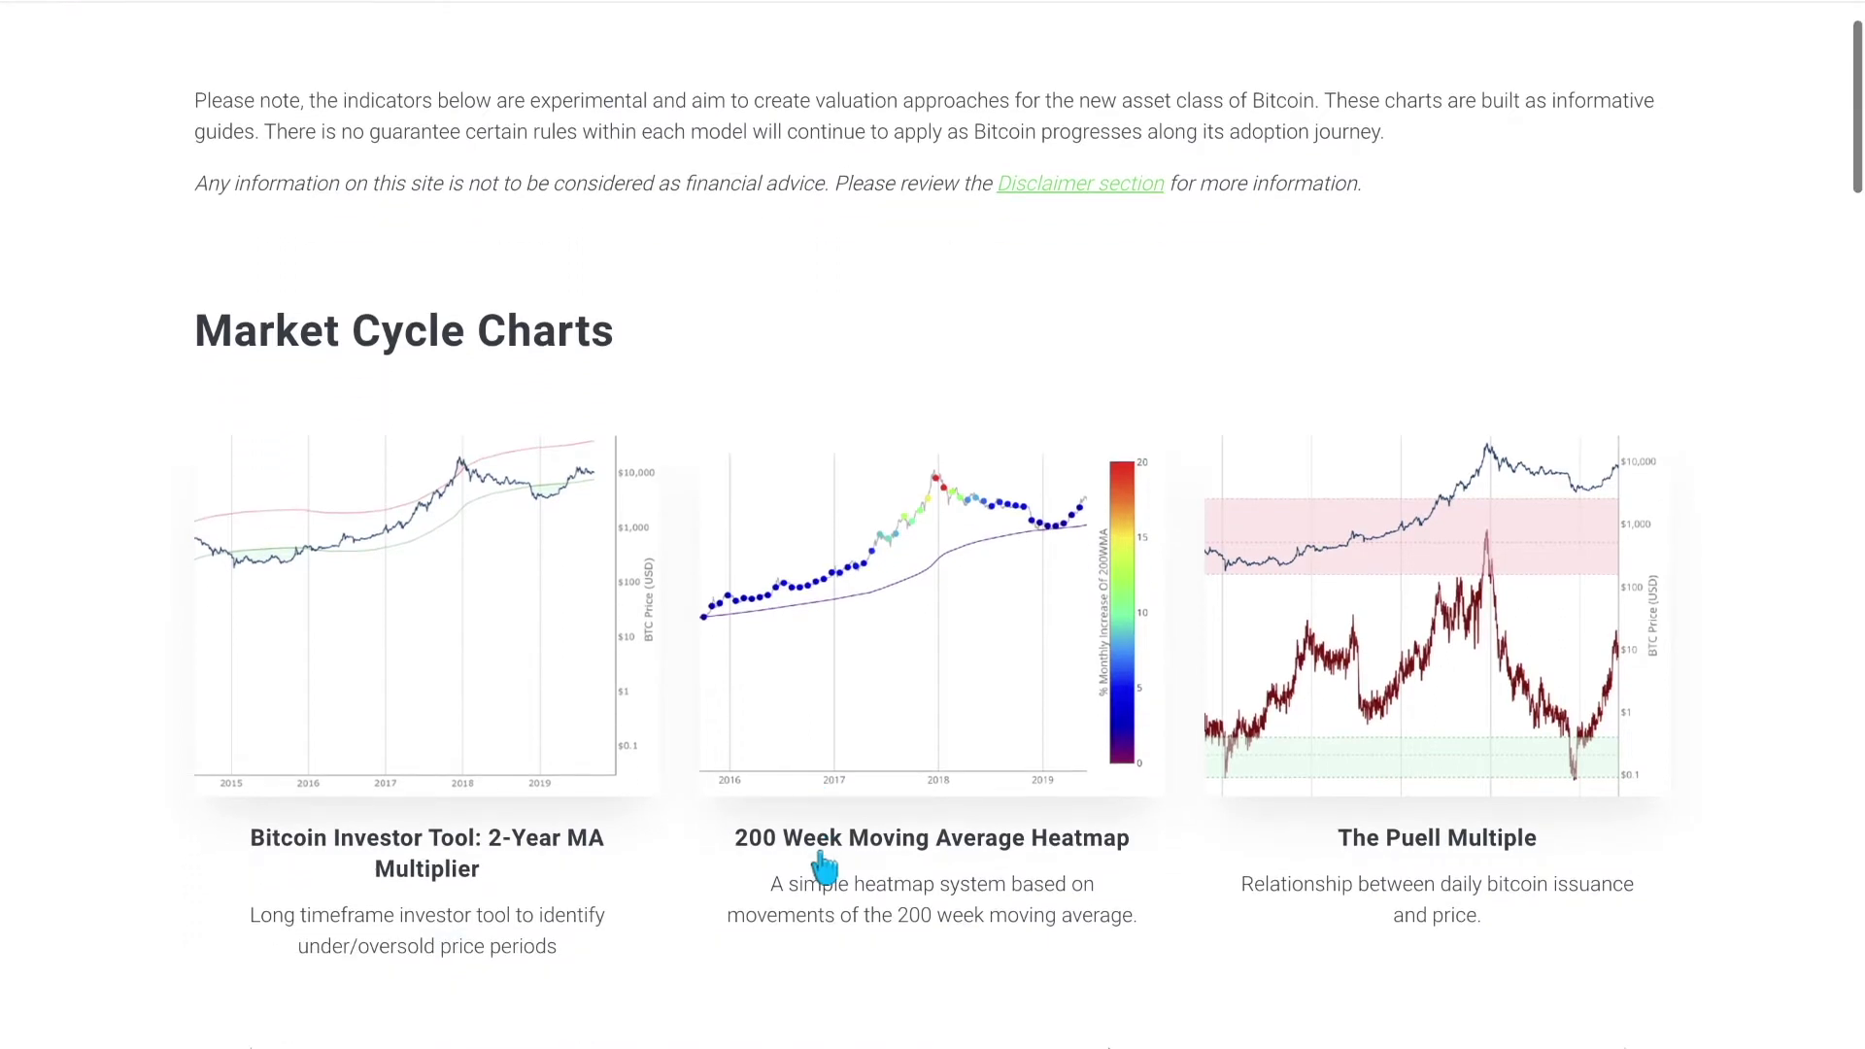
{"action": "left_click", "coordinate": [495, 716]}
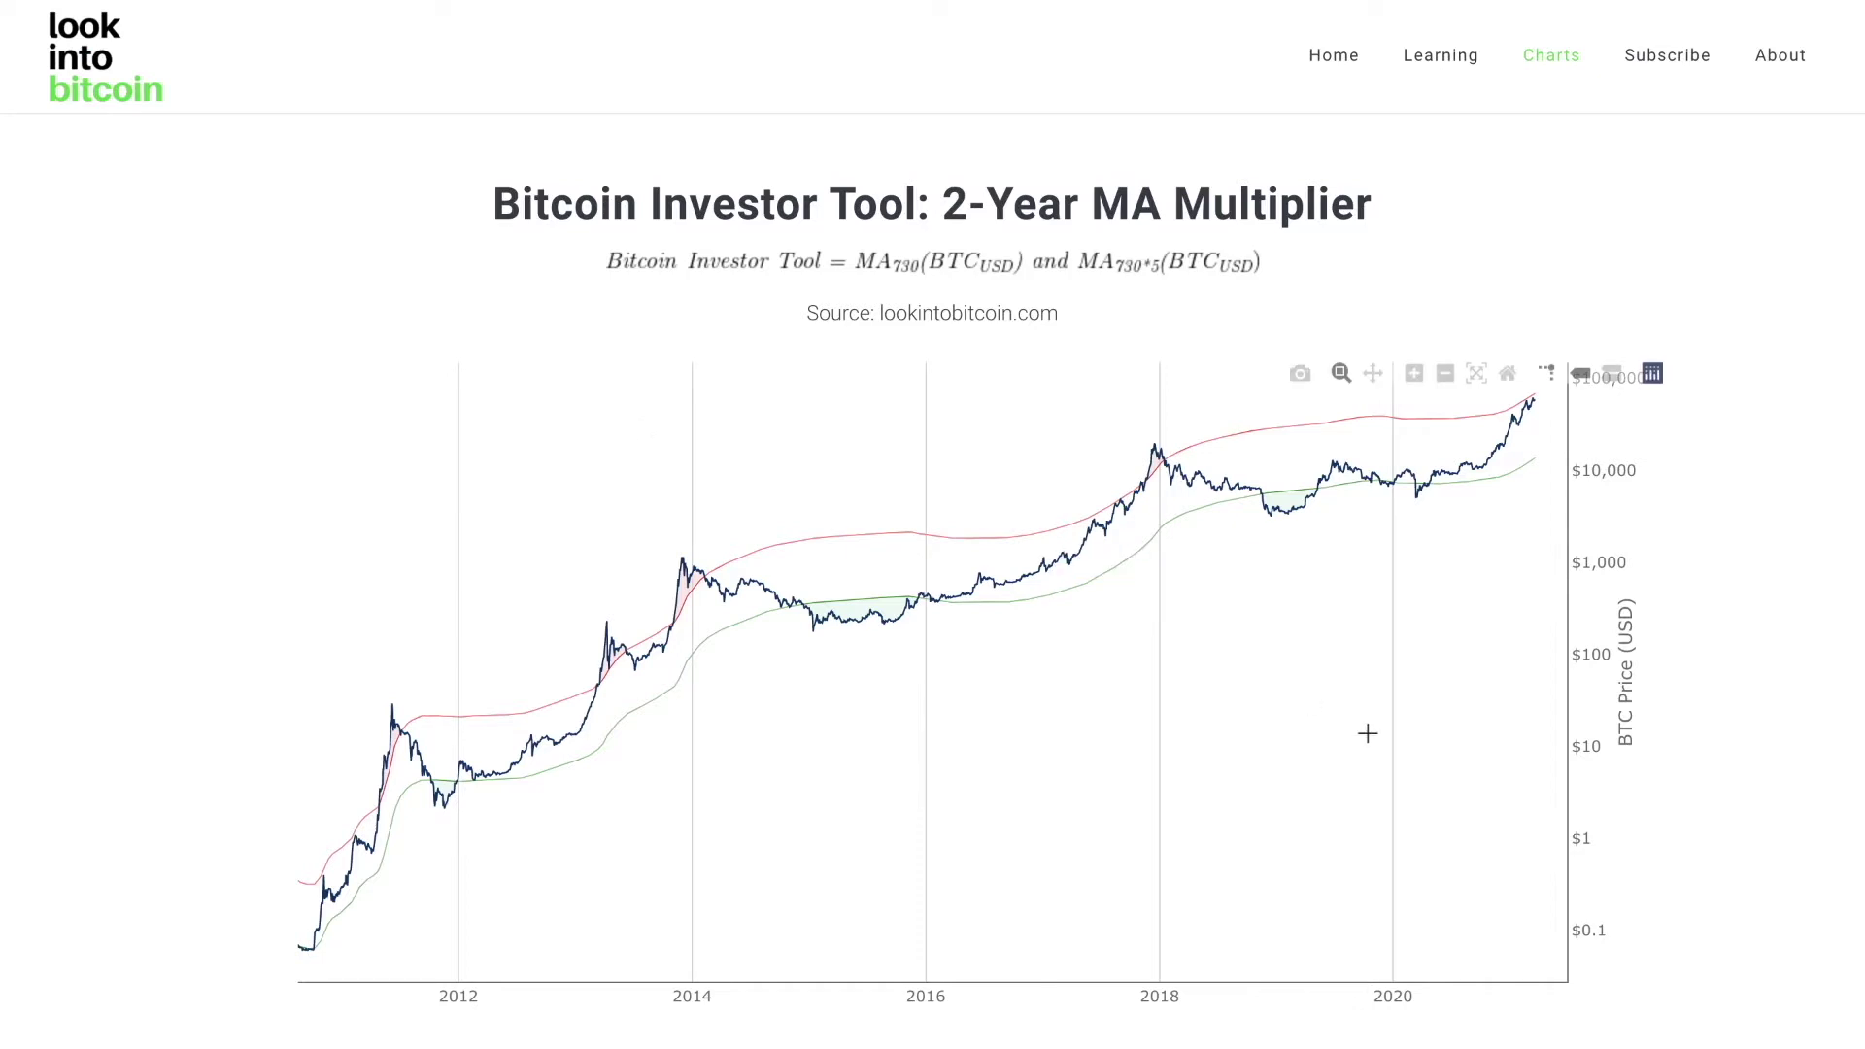
Zoom the 2-Year MA Multiplier chart to late Jan–Apr 2021, with BTC near $58,248 on 20-Mar-21
{"action": "left_click_drag", "start_coordinate": [1407, 588], "coordinate": [1580, 382]}
{"action": "left_click_drag", "start_coordinate": [1186, 713], "coordinate": [1399, 386]}
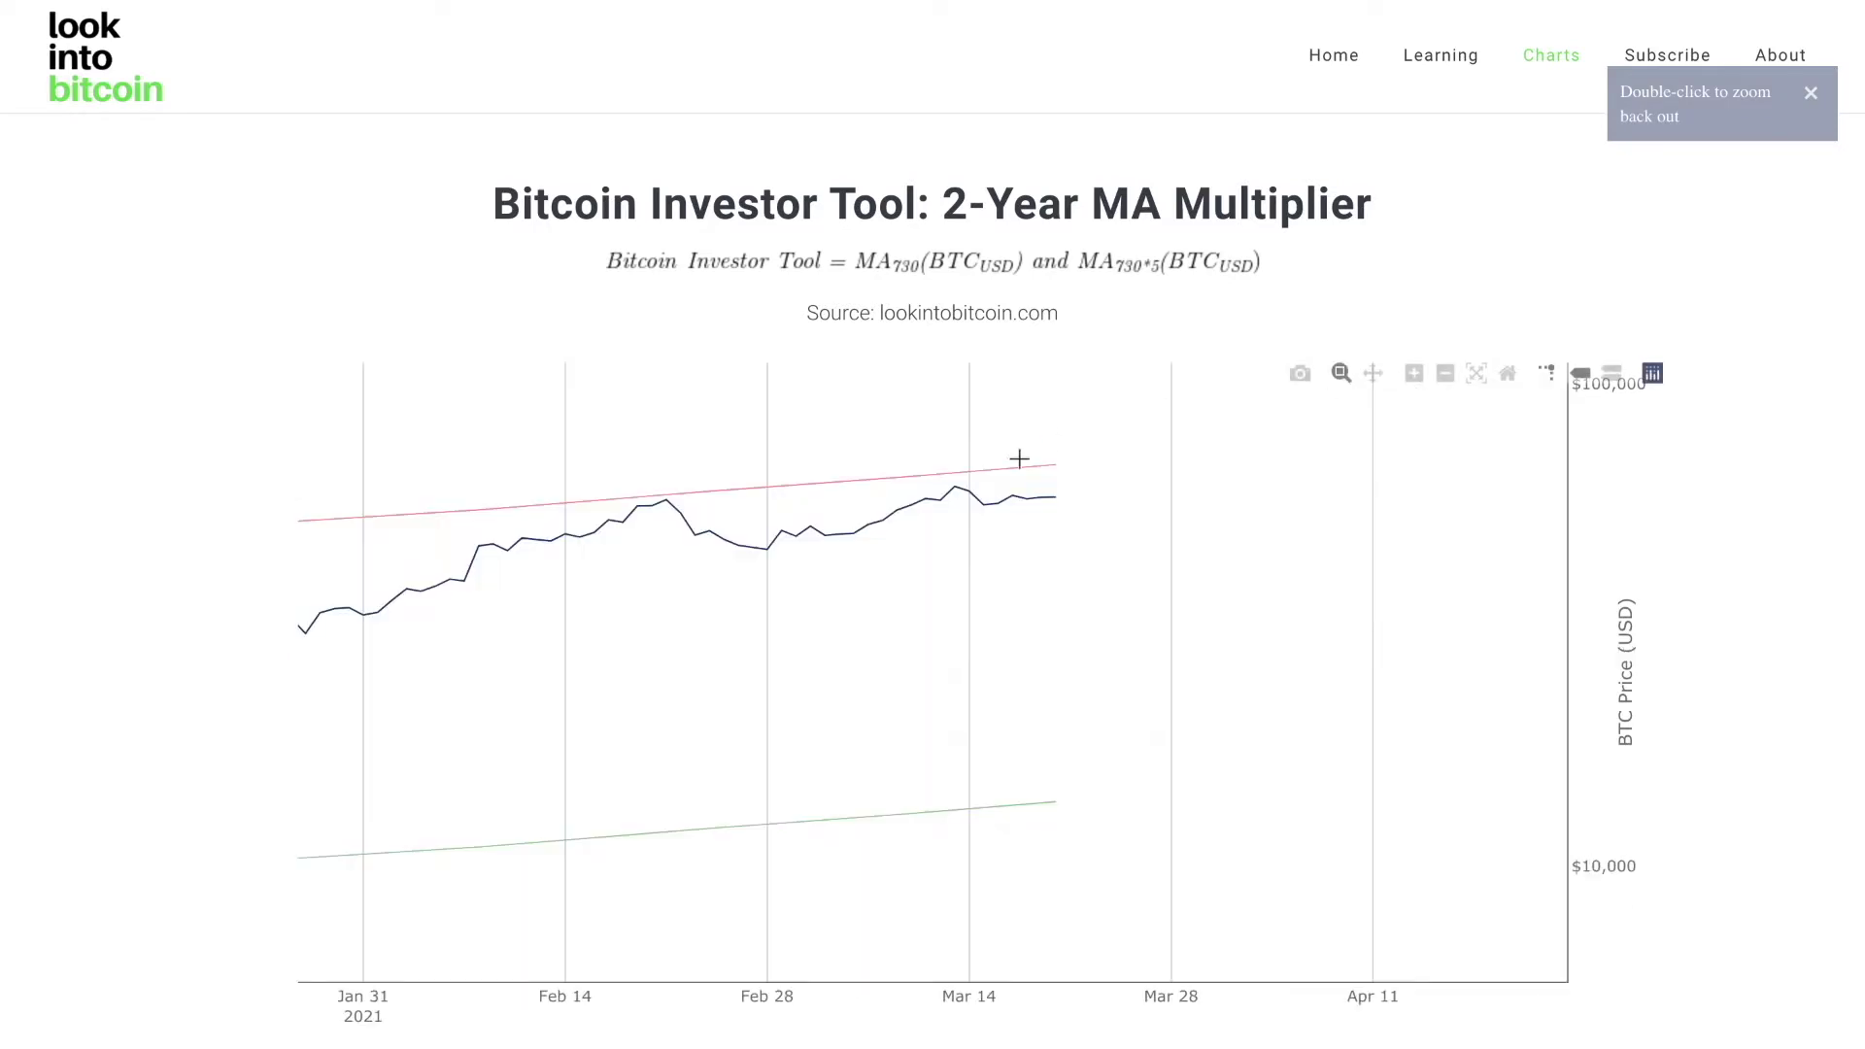
{"action": "mouse_move", "coordinate": [1057, 497]}
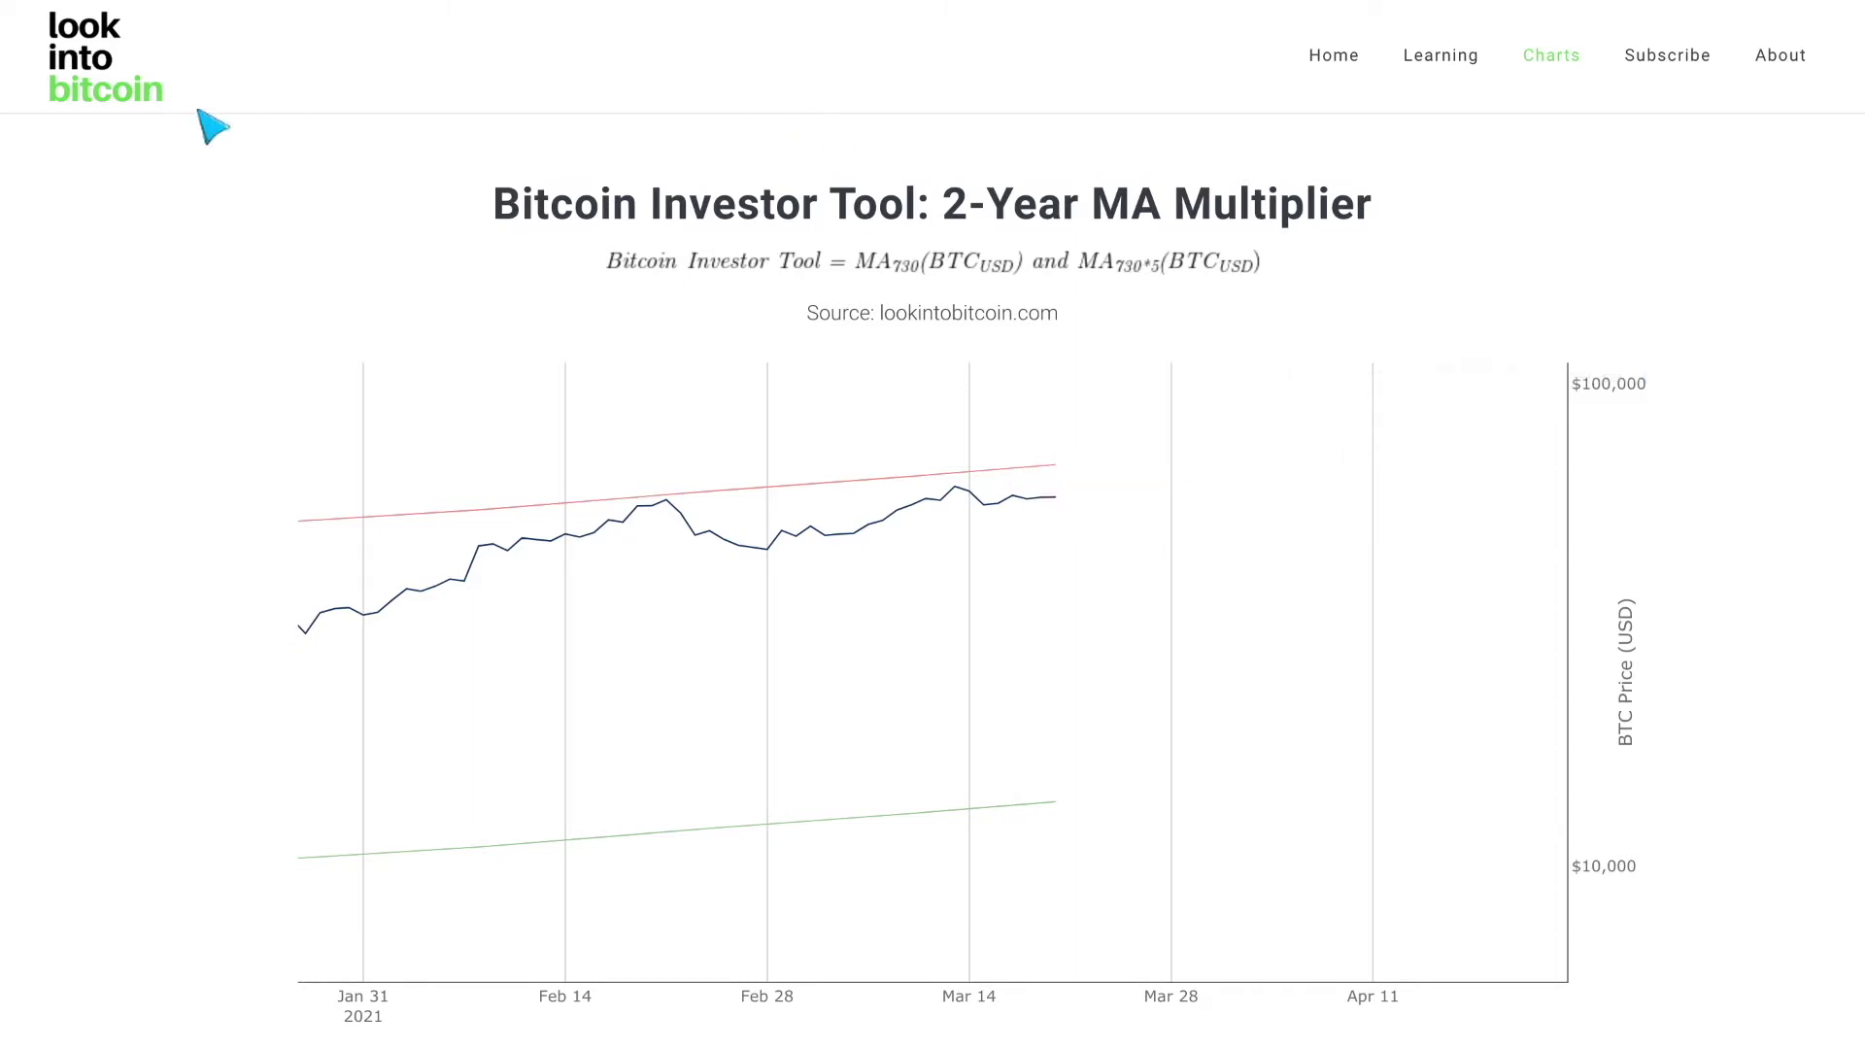
Go back to the Market Cycle Charts list and open the 200 Week Moving Average Heatmap
{"action": "key", "text": "alt+Left"}
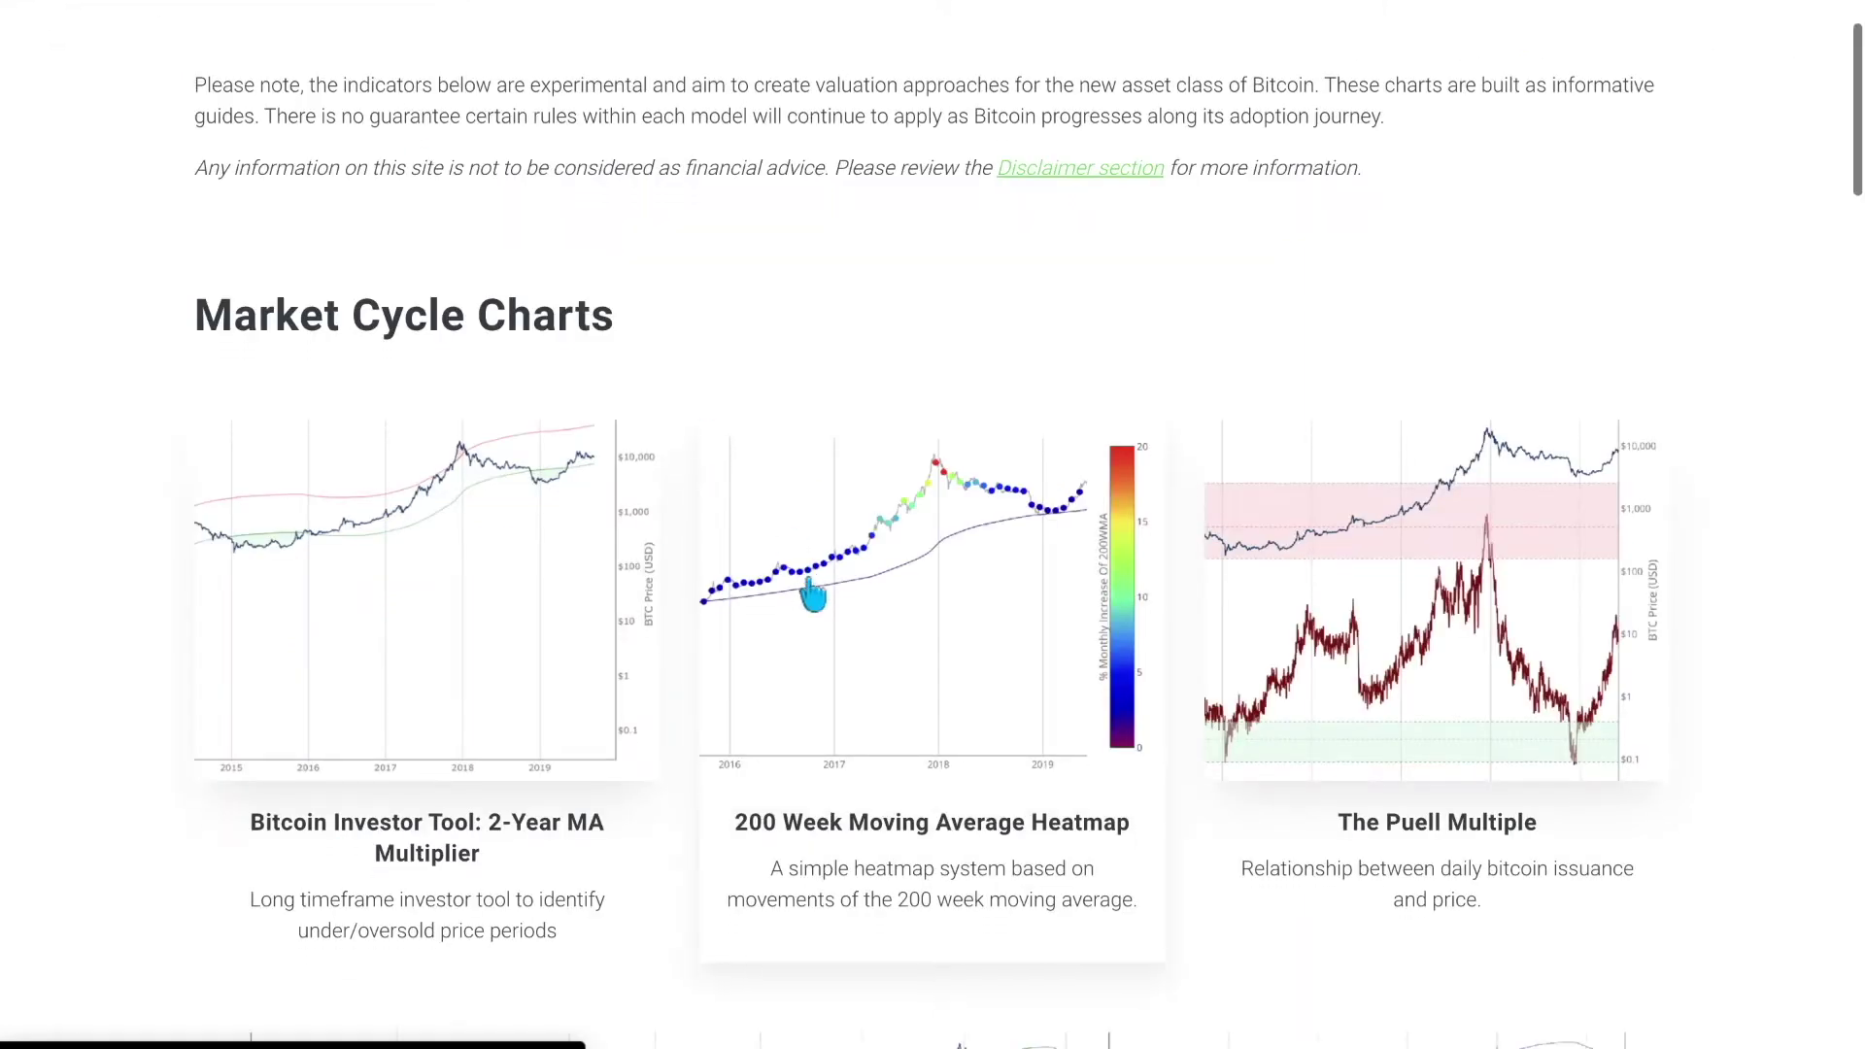
{"action": "scroll", "coordinate": [812, 594], "scroll_direction": "down", "scroll_amount": 1}
{"action": "scroll", "coordinate": [811, 595], "scroll_direction": "down", "scroll_amount": 1}
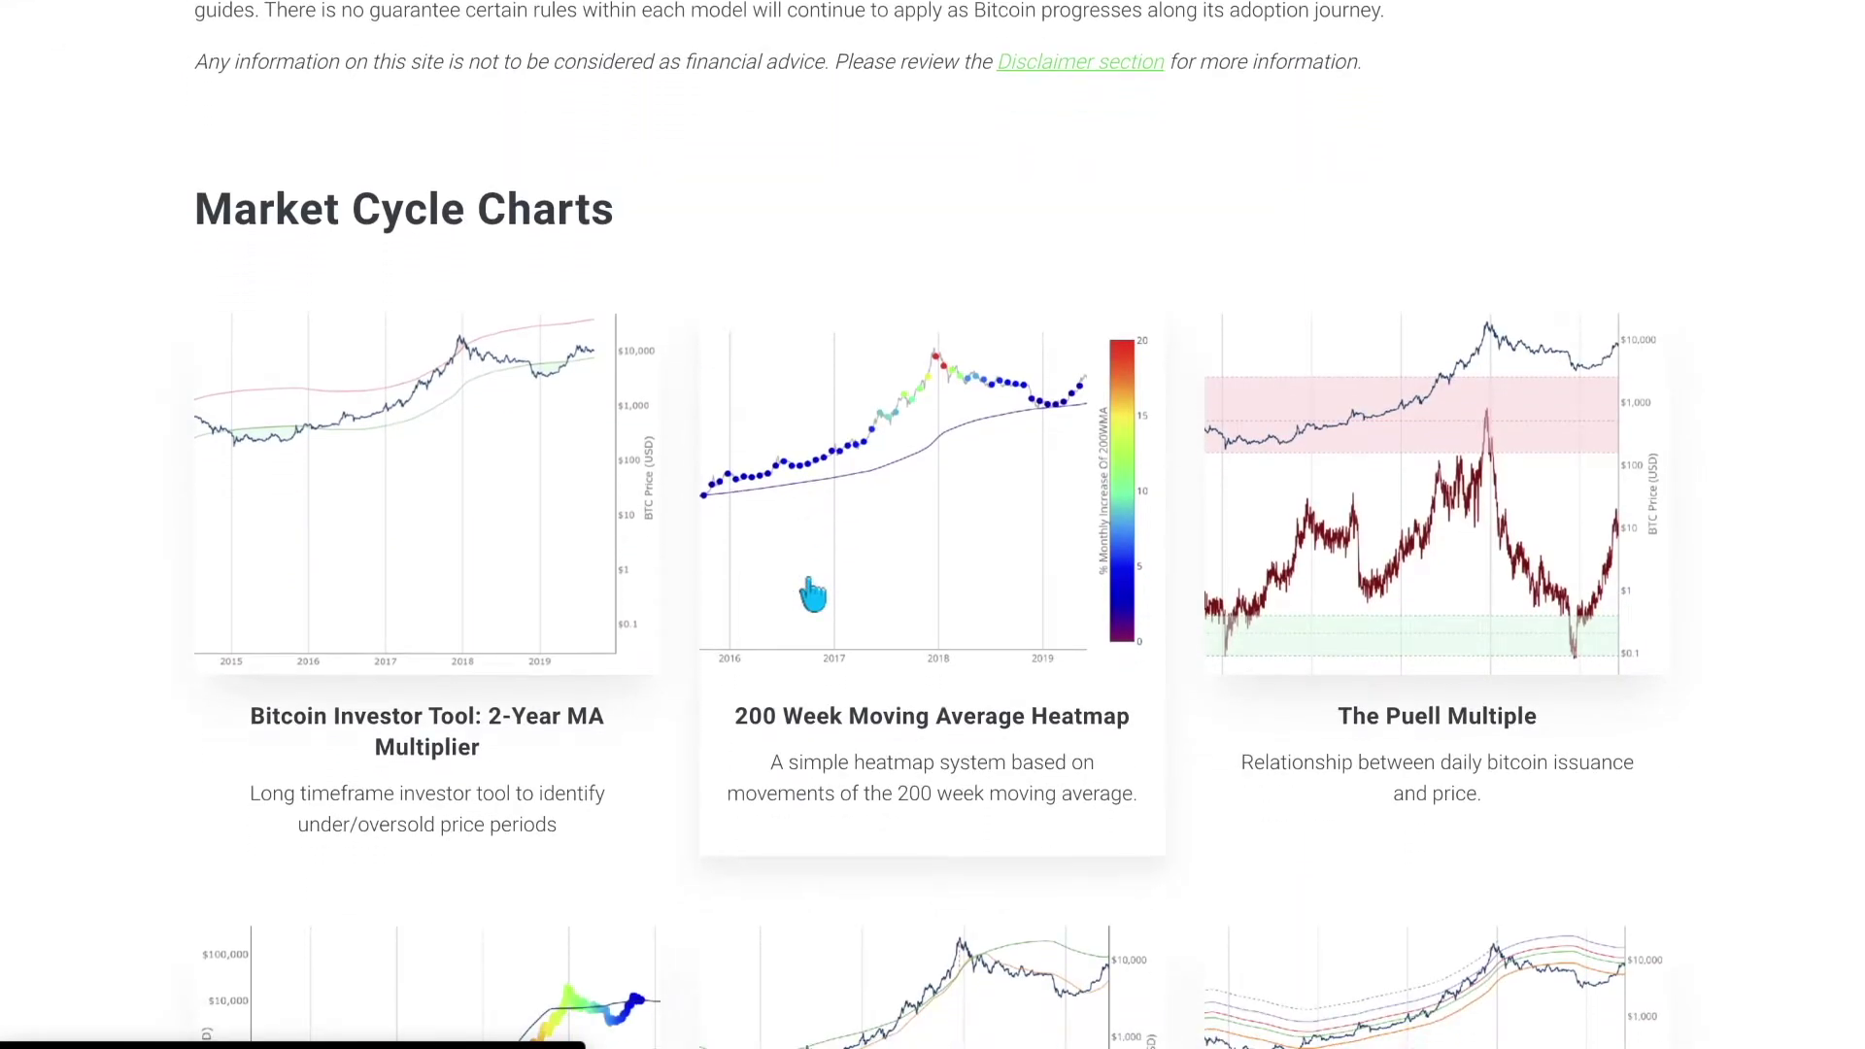
{"action": "scroll", "coordinate": [812, 594], "scroll_direction": "down", "scroll_amount": 1}
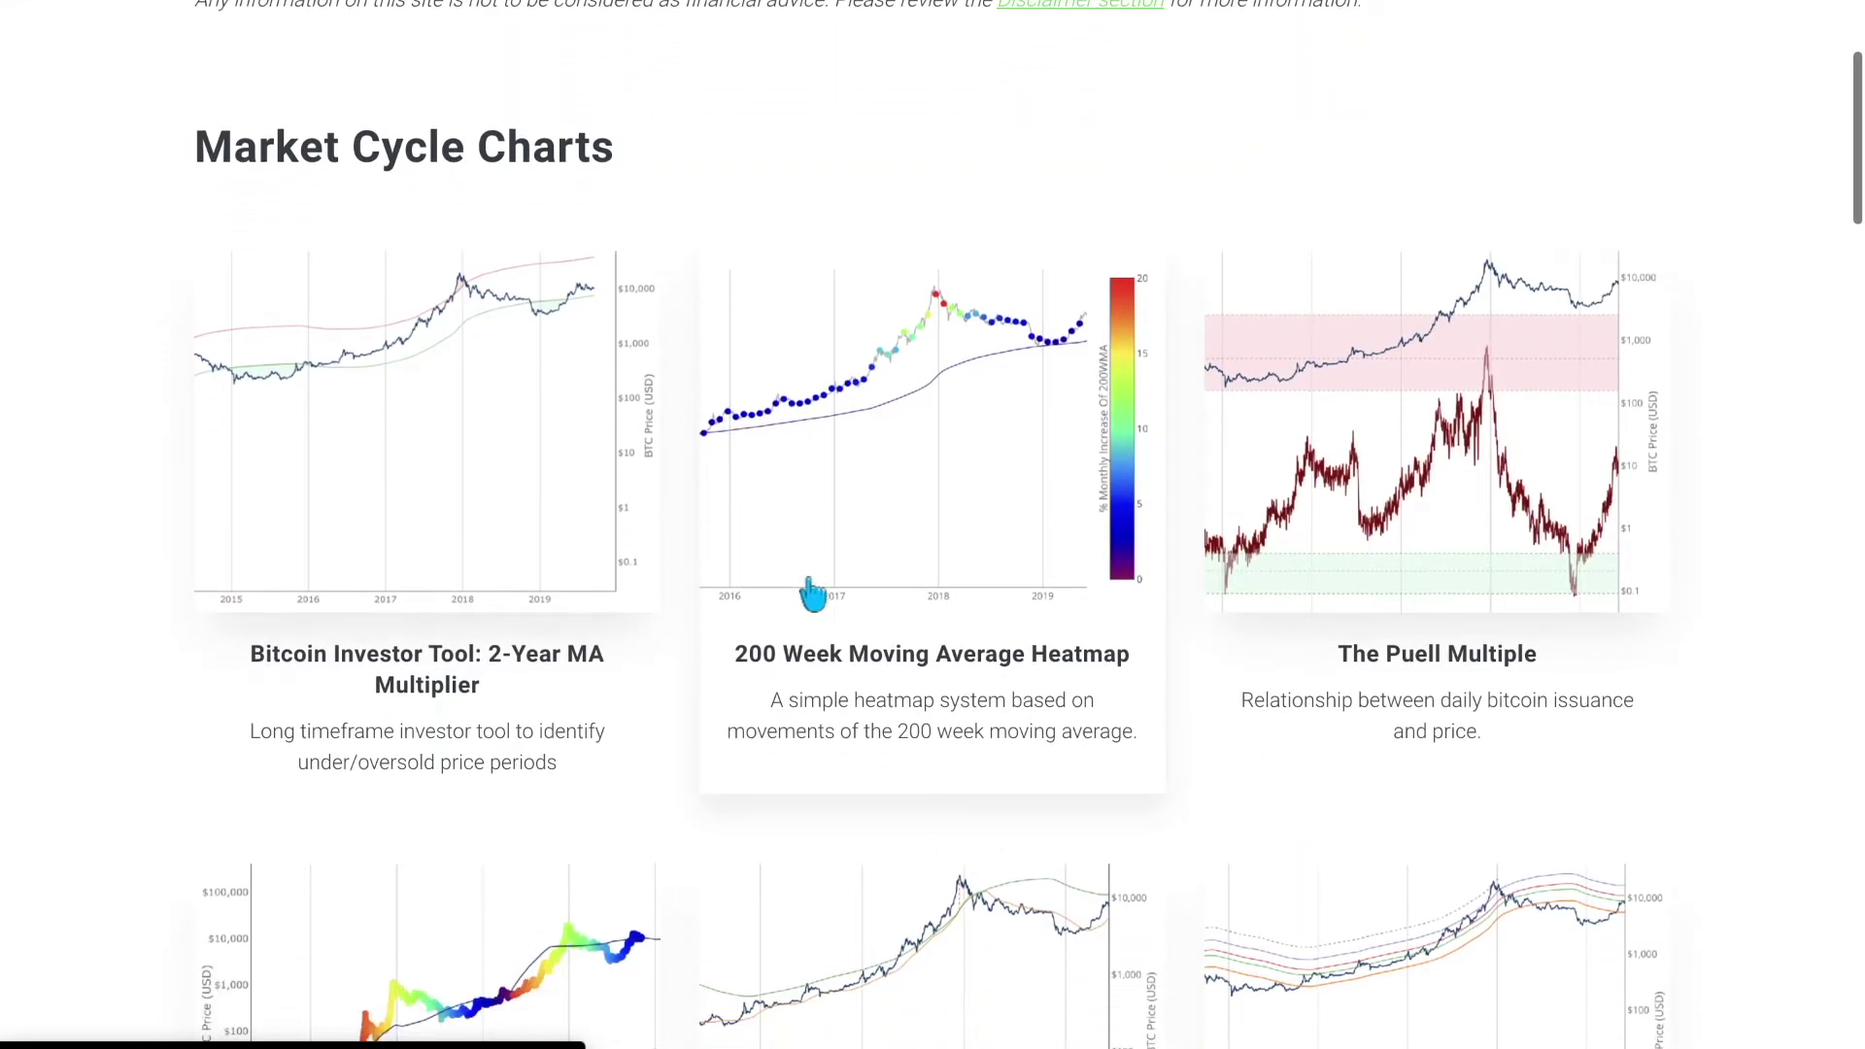
{"action": "left_click", "coordinate": [932, 367]}
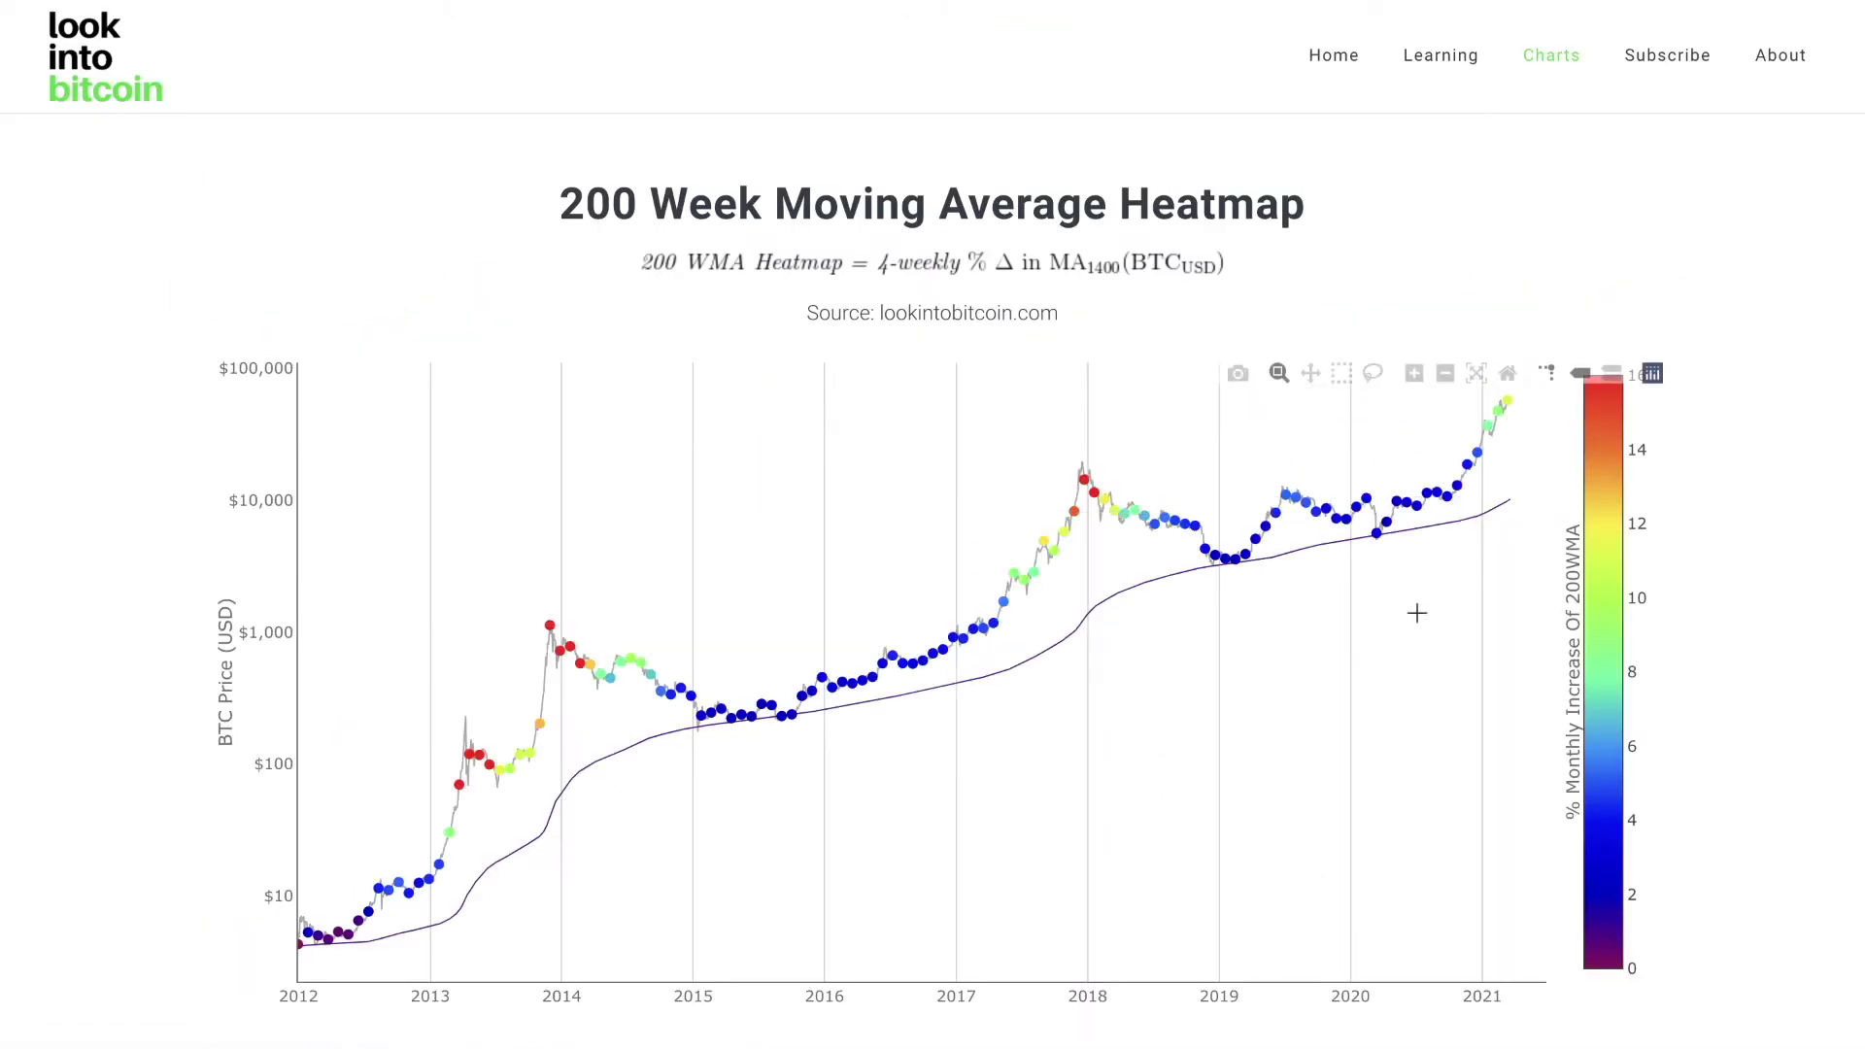
Zoom the heatmap into mid-2020 through March 2021, then return to the chart list
{"action": "left_click_drag", "start_coordinate": [1416, 613], "coordinate": [1548, 360]}
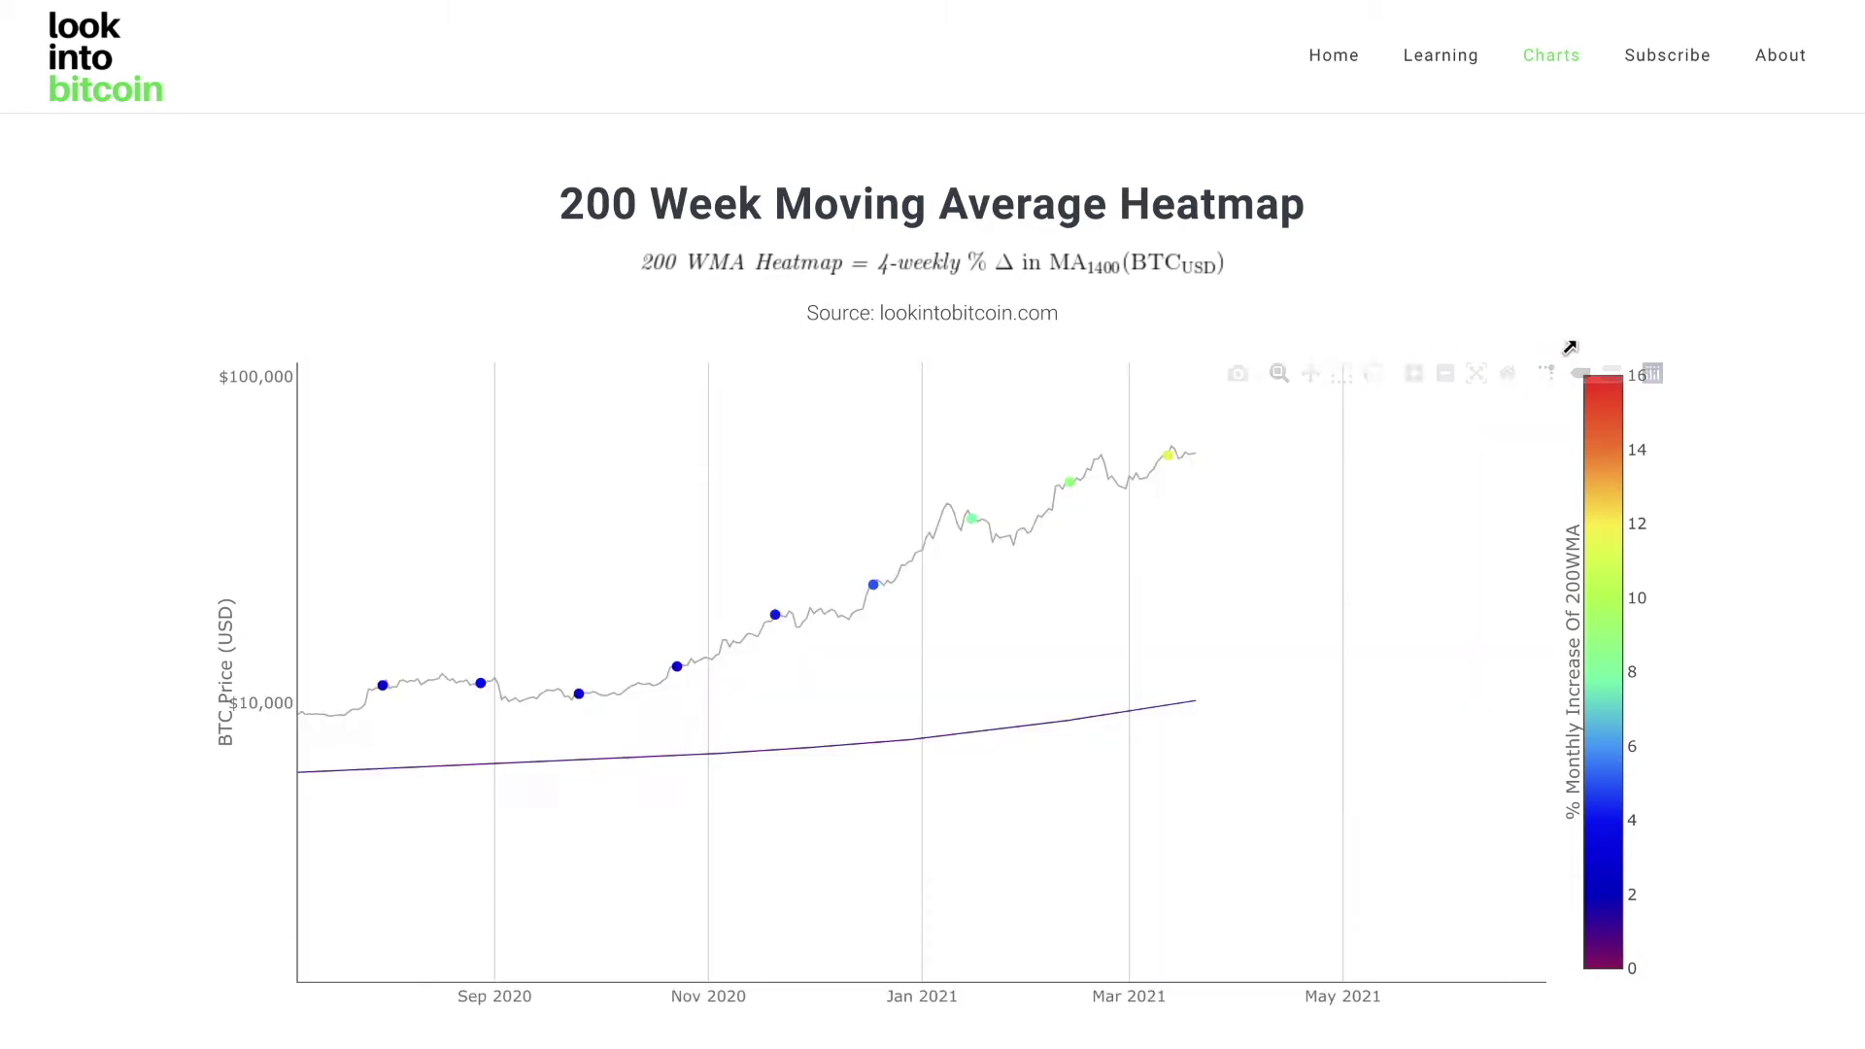
{"action": "mouse_move", "coordinate": [1198, 482]}
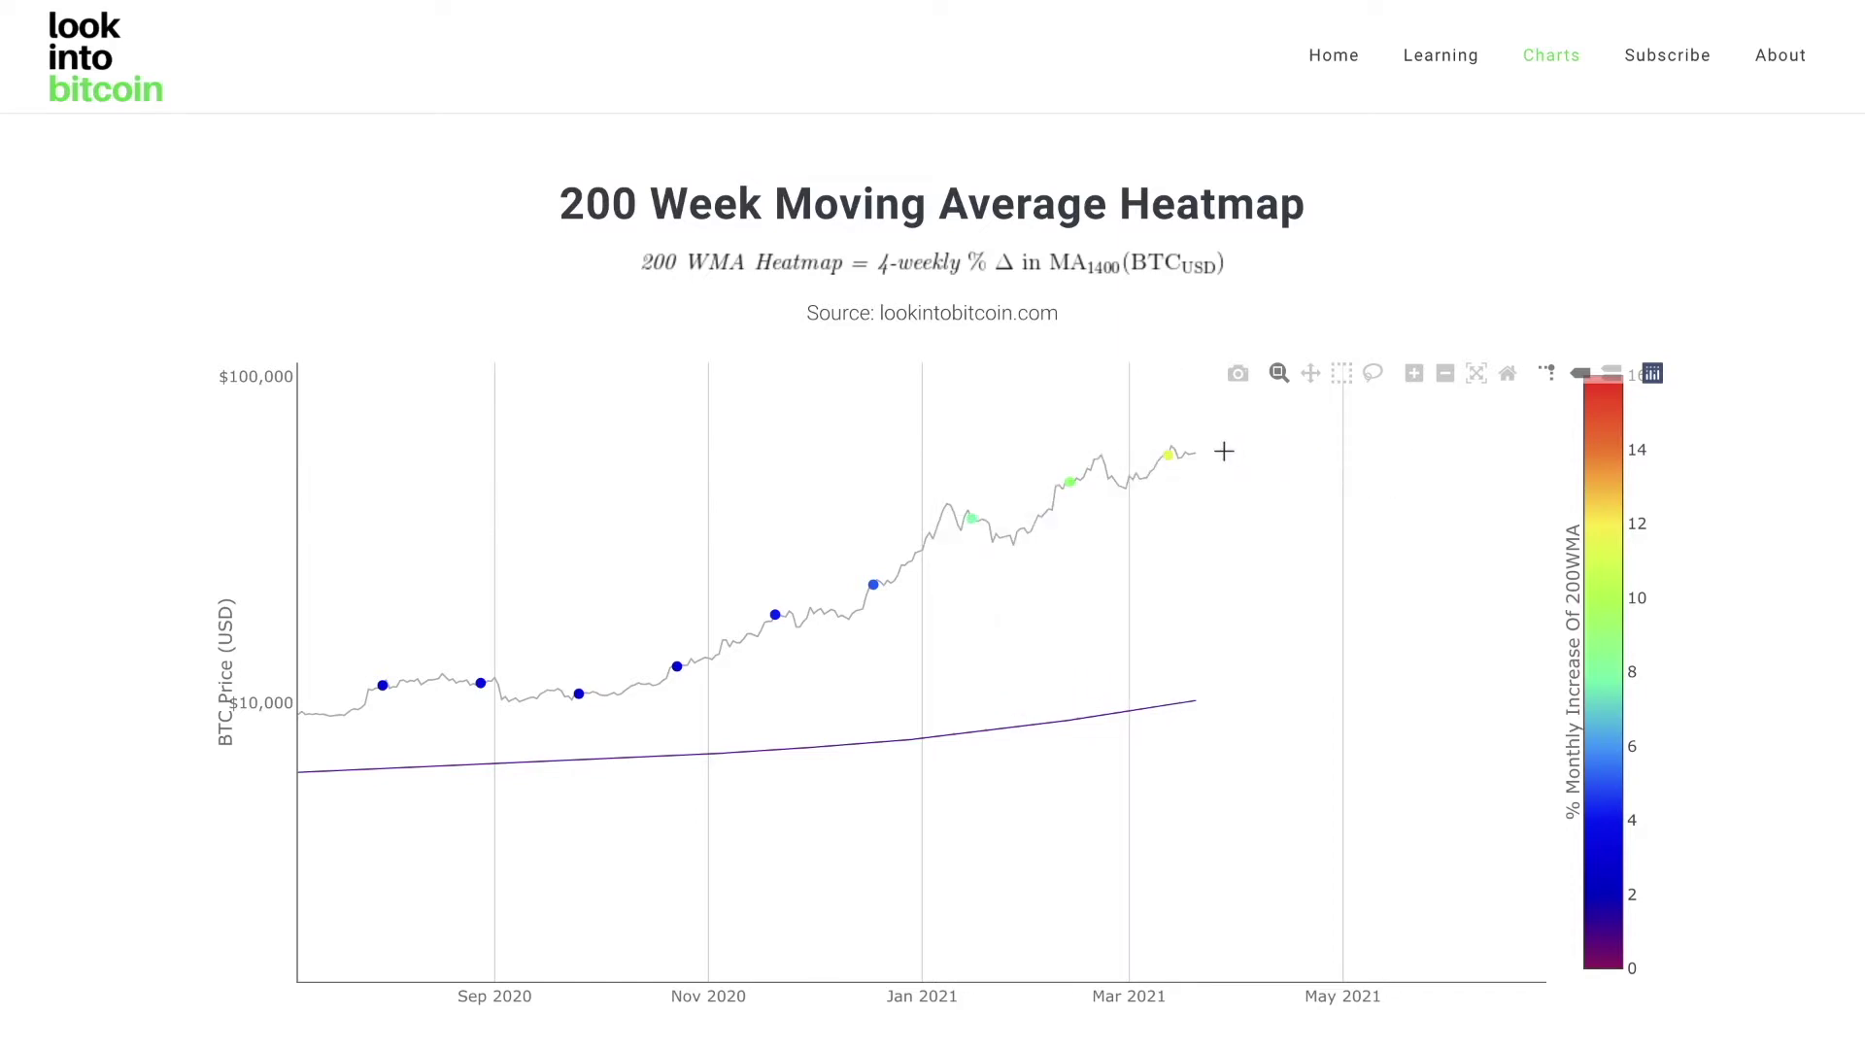
{"action": "left_click", "coordinate": [72, 58]}
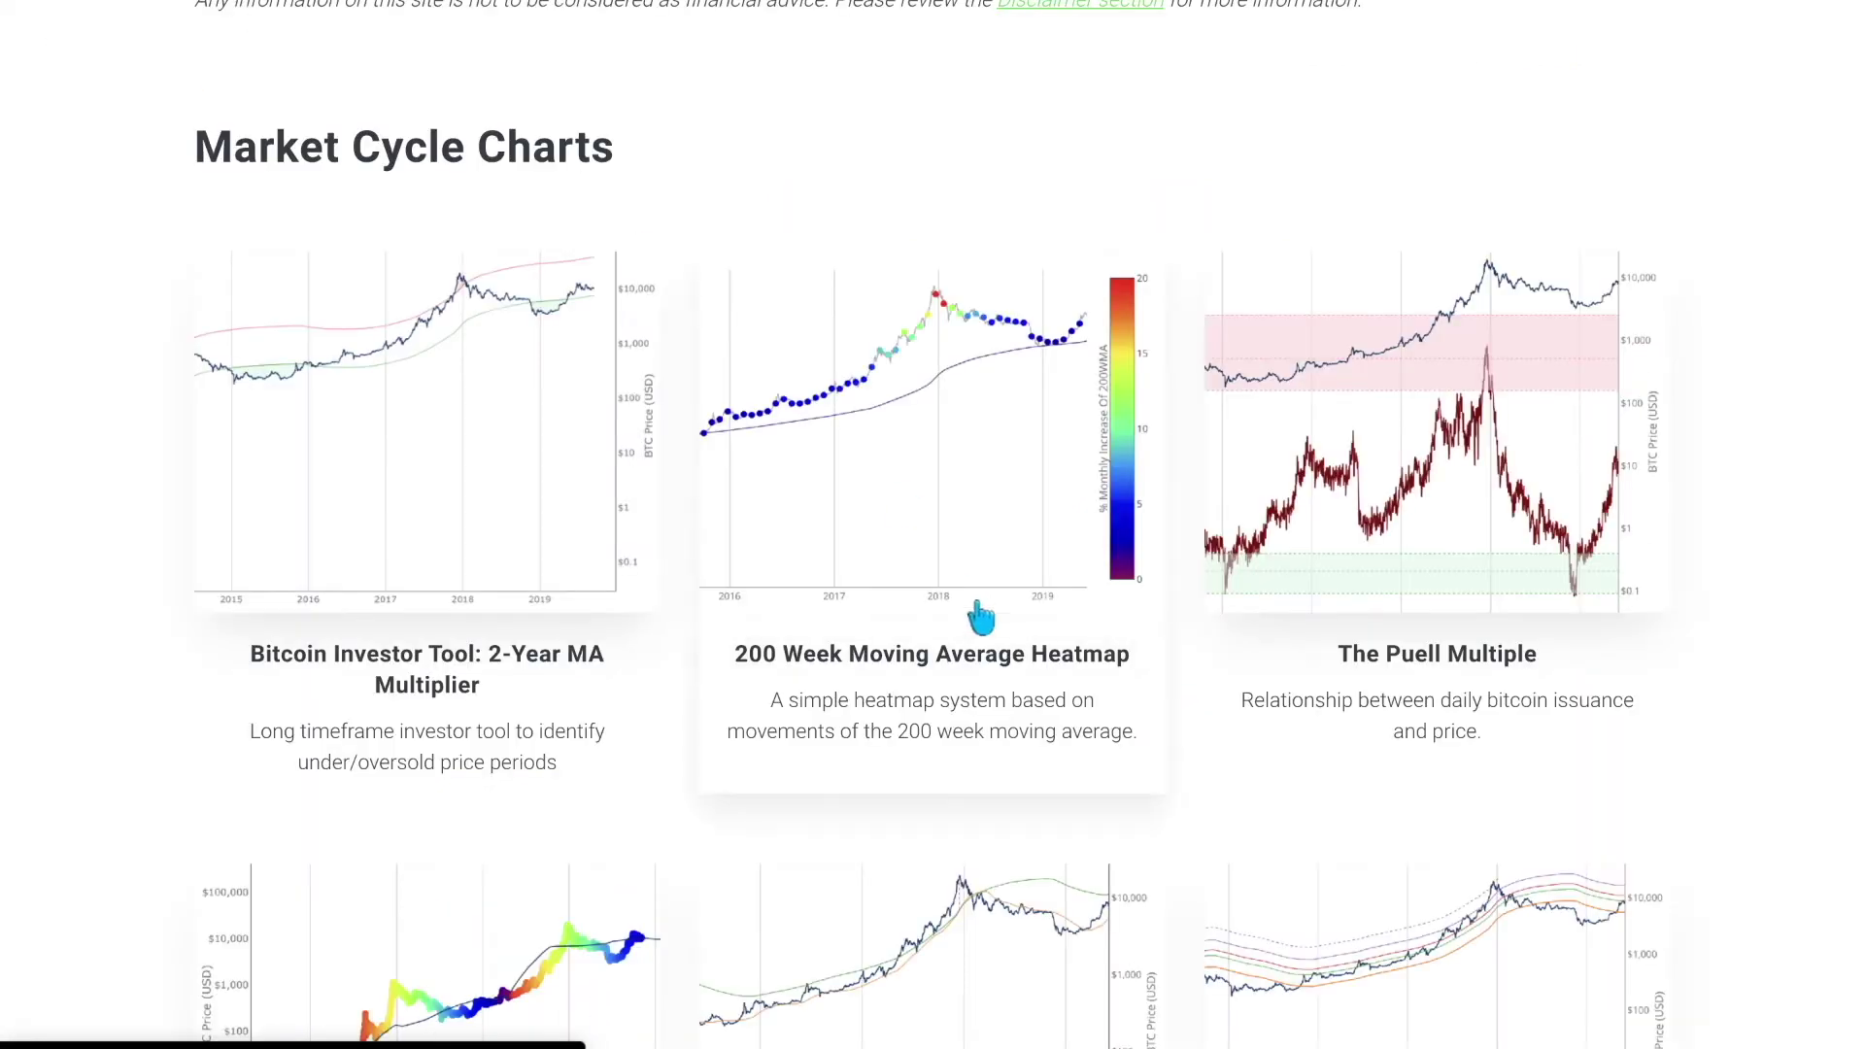
Open the Pi Cycle Top Indicator chart from the Market Cycle Charts list
{"action": "scroll", "coordinate": [981, 612], "scroll_direction": "down", "scroll_amount": 3}
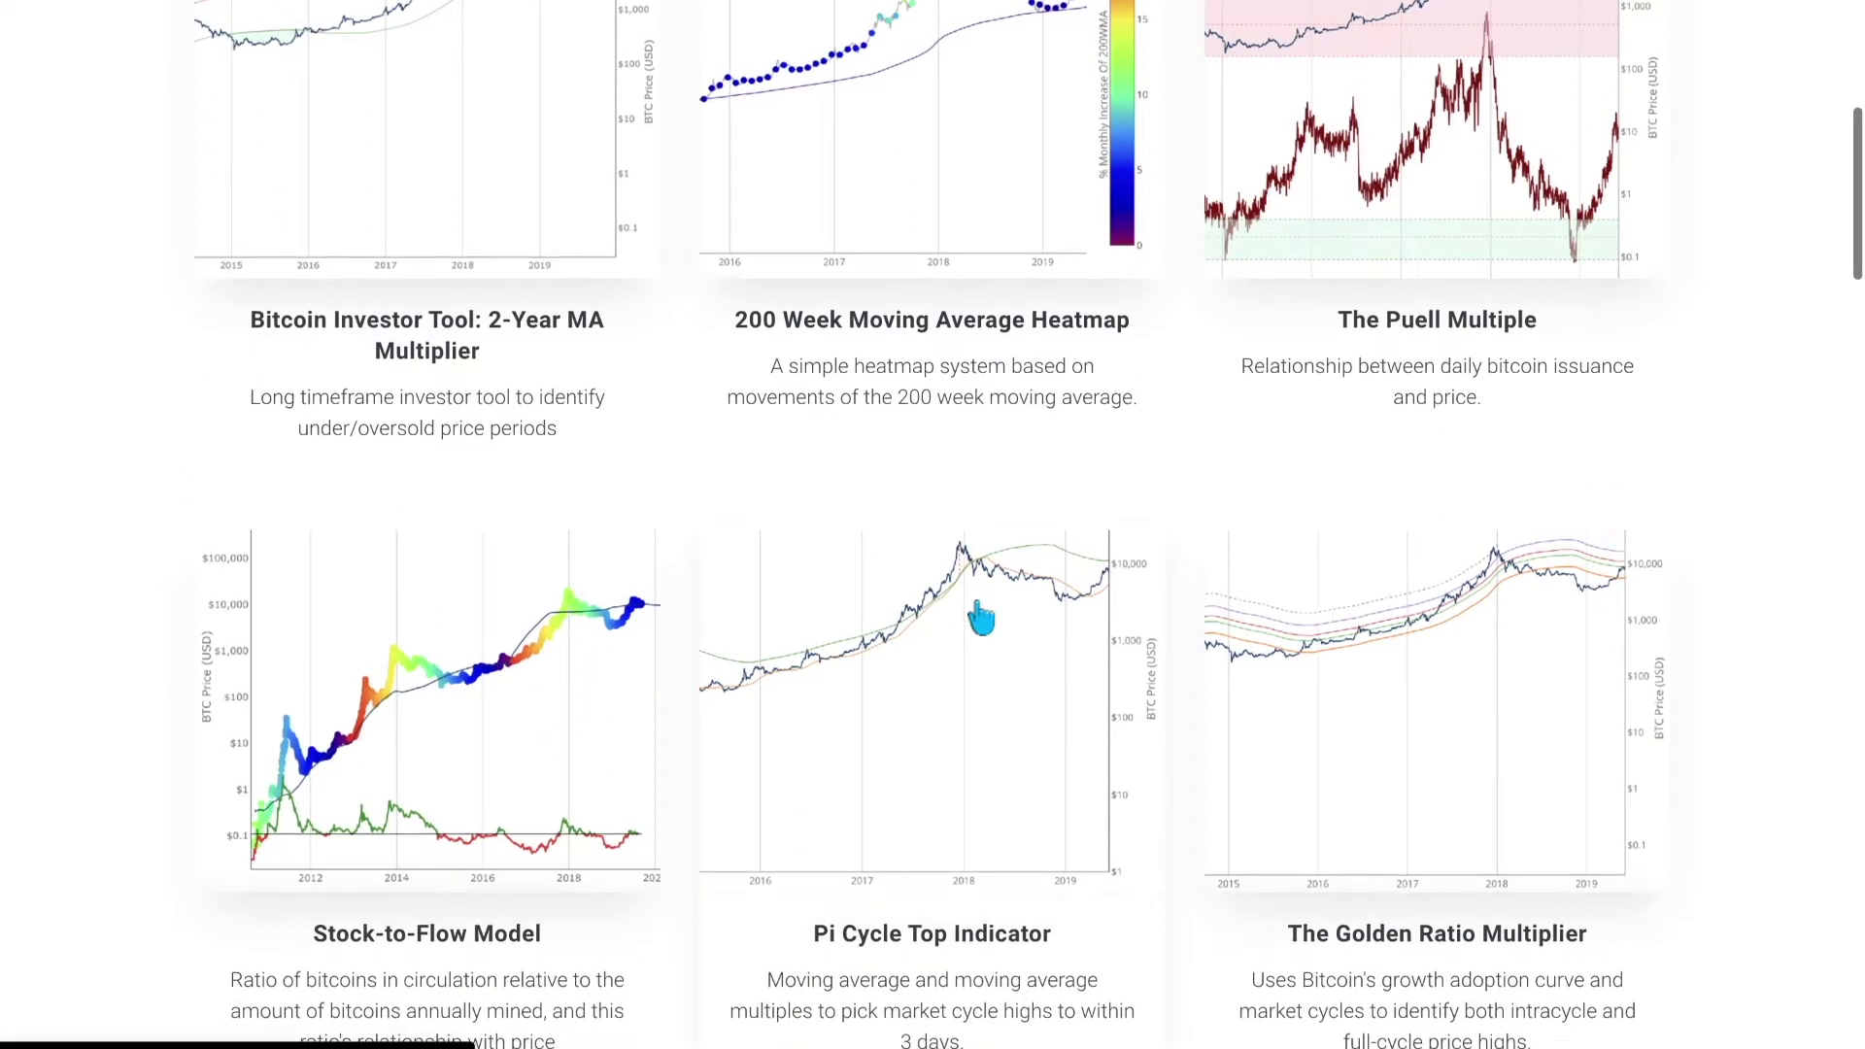
{"action": "scroll", "coordinate": [979, 604], "scroll_direction": "down", "scroll_amount": 1}
{"action": "scroll", "coordinate": [981, 617], "scroll_direction": "down", "scroll_amount": 1}
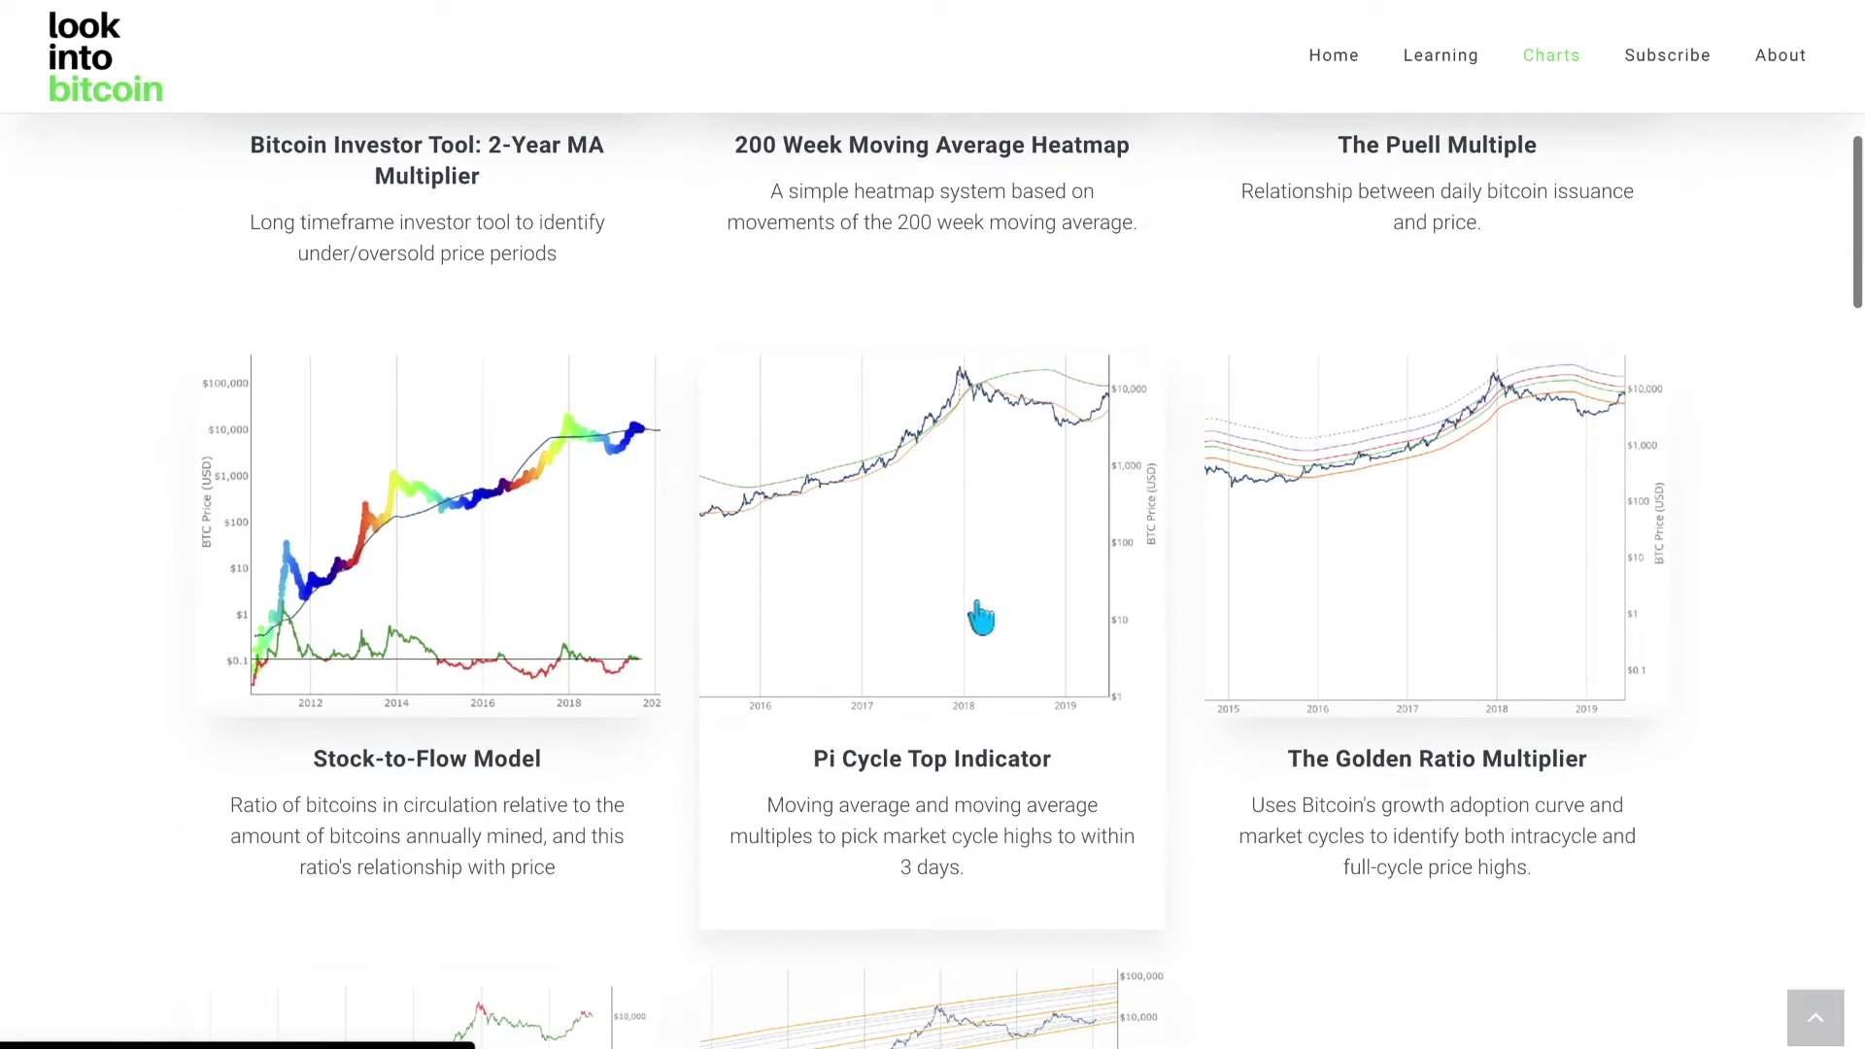
{"action": "left_click", "coordinate": [933, 495]}
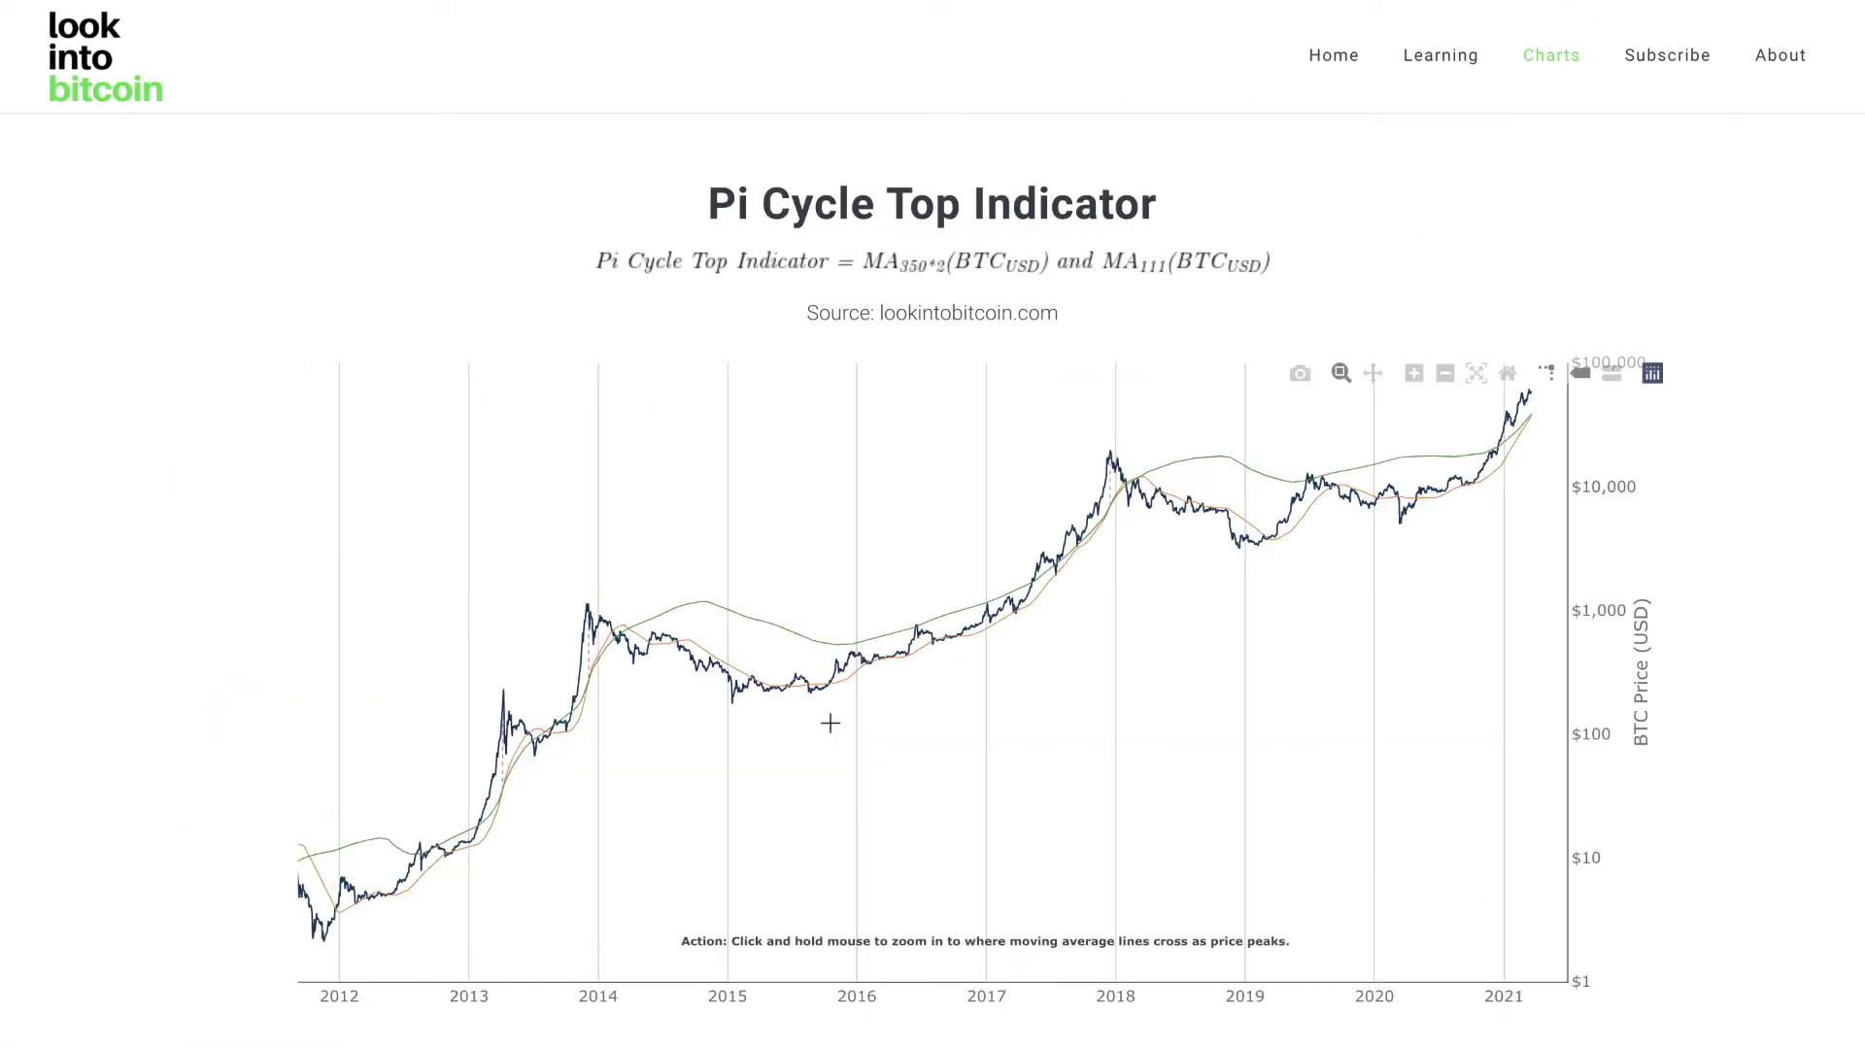
Zoom the Pi Cycle Top chart in to mid-February through early April 2021
{"action": "left_click_drag", "start_coordinate": [1420, 680], "coordinate": [1619, 357]}
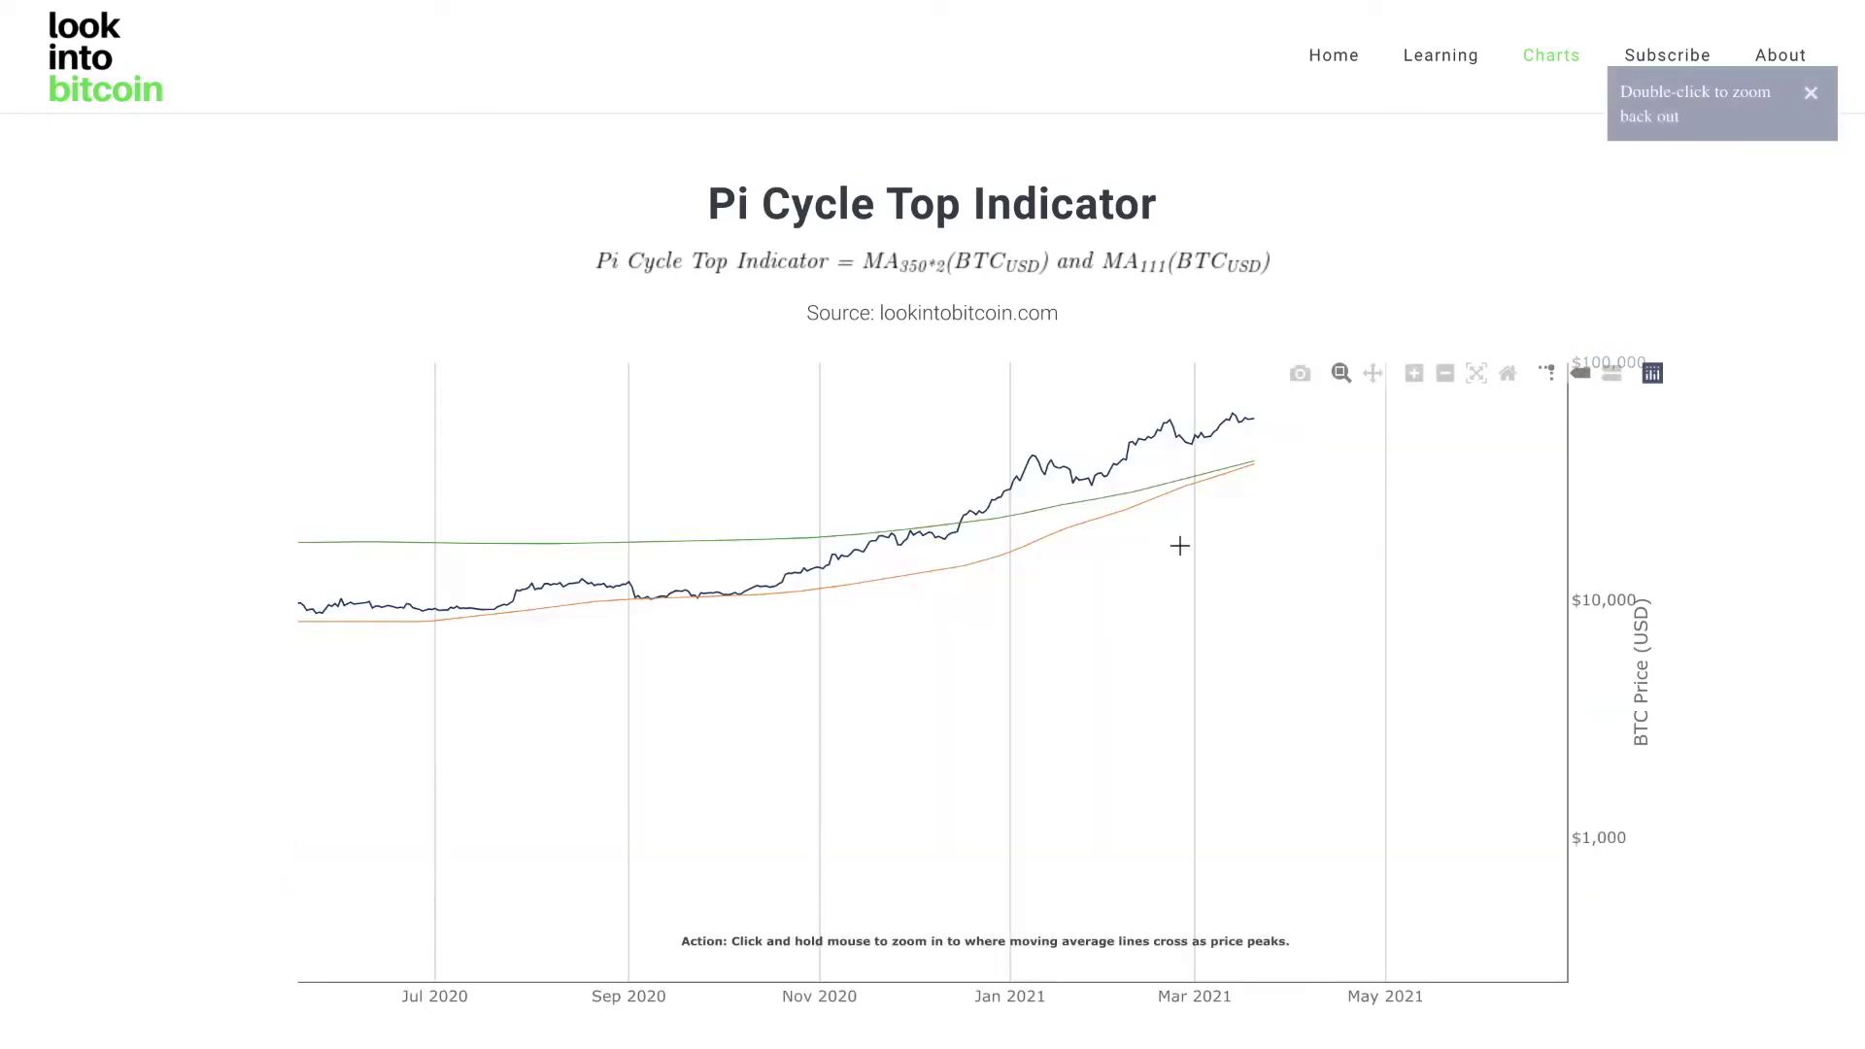
{"action": "left_click_drag", "start_coordinate": [1145, 595], "coordinate": [1336, 341]}
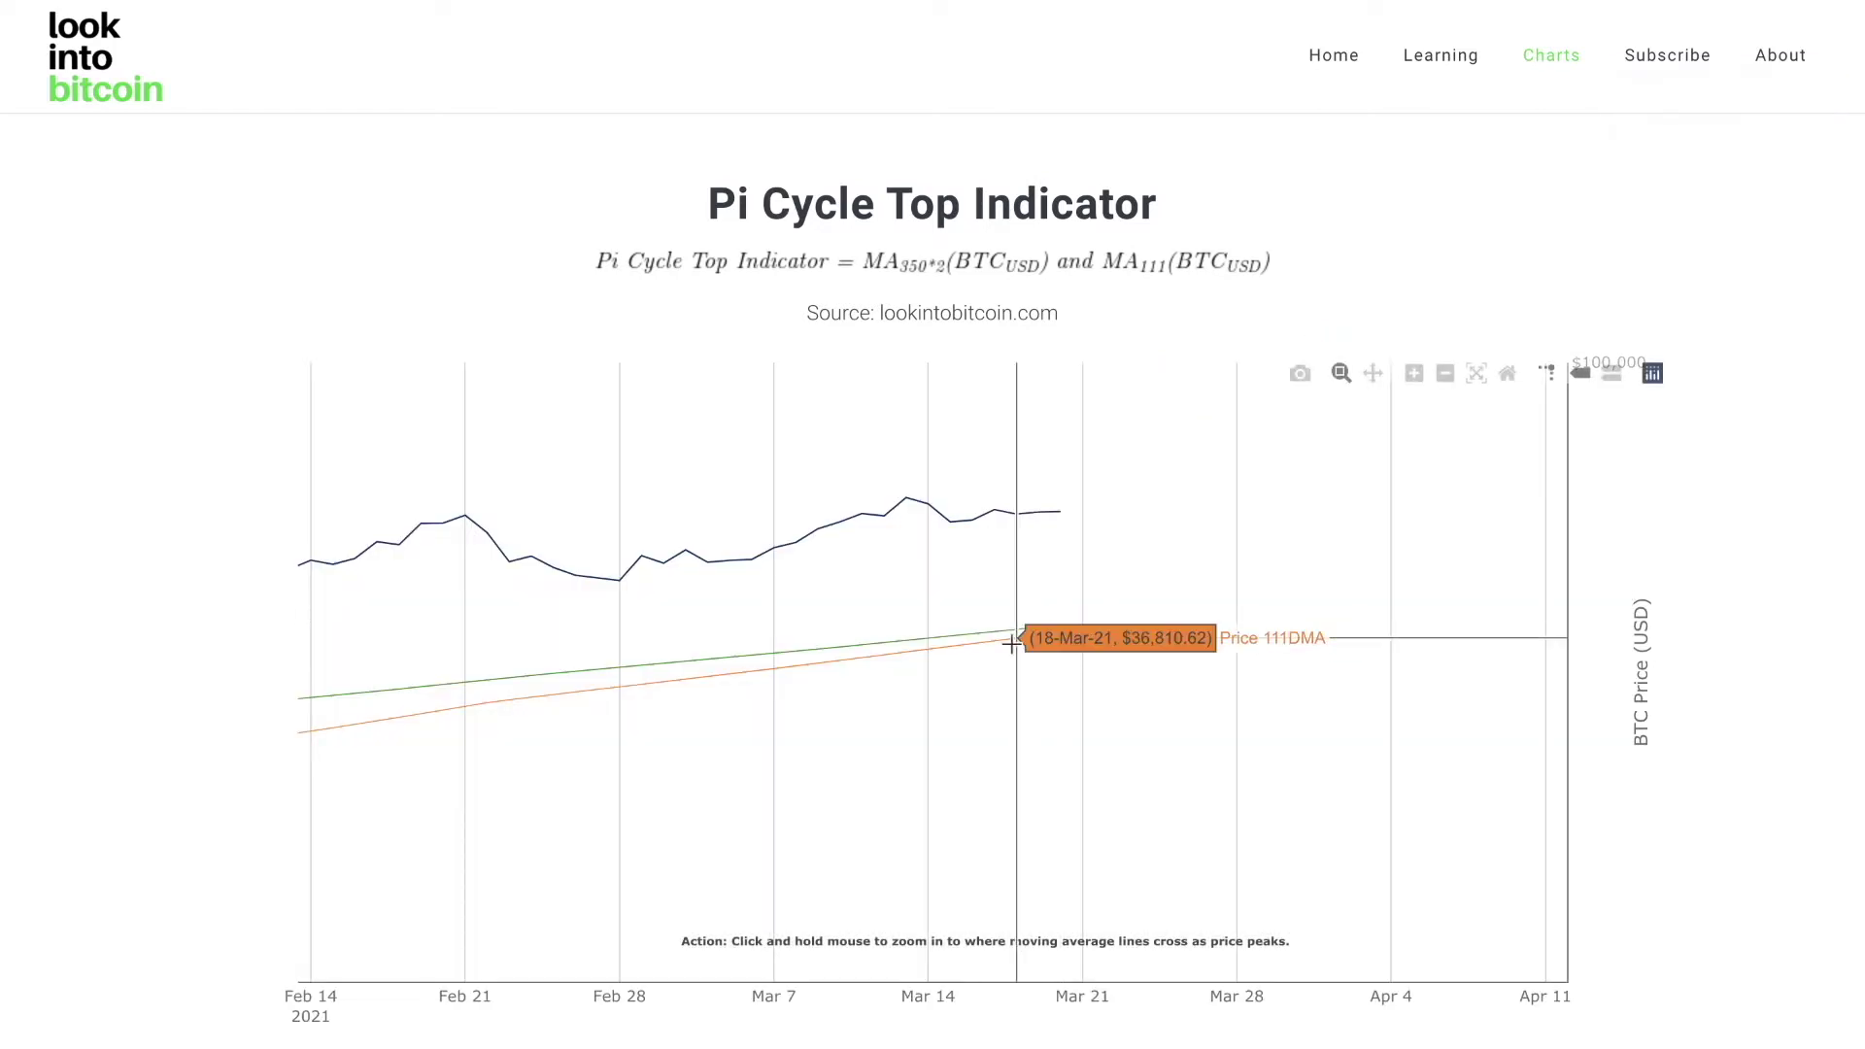
{"action": "scroll", "coordinate": [1030, 675], "scroll_direction": "down", "scroll_amount": 2}
{"action": "scroll", "coordinate": [1029, 677], "scroll_direction": "up", "scroll_amount": 2}
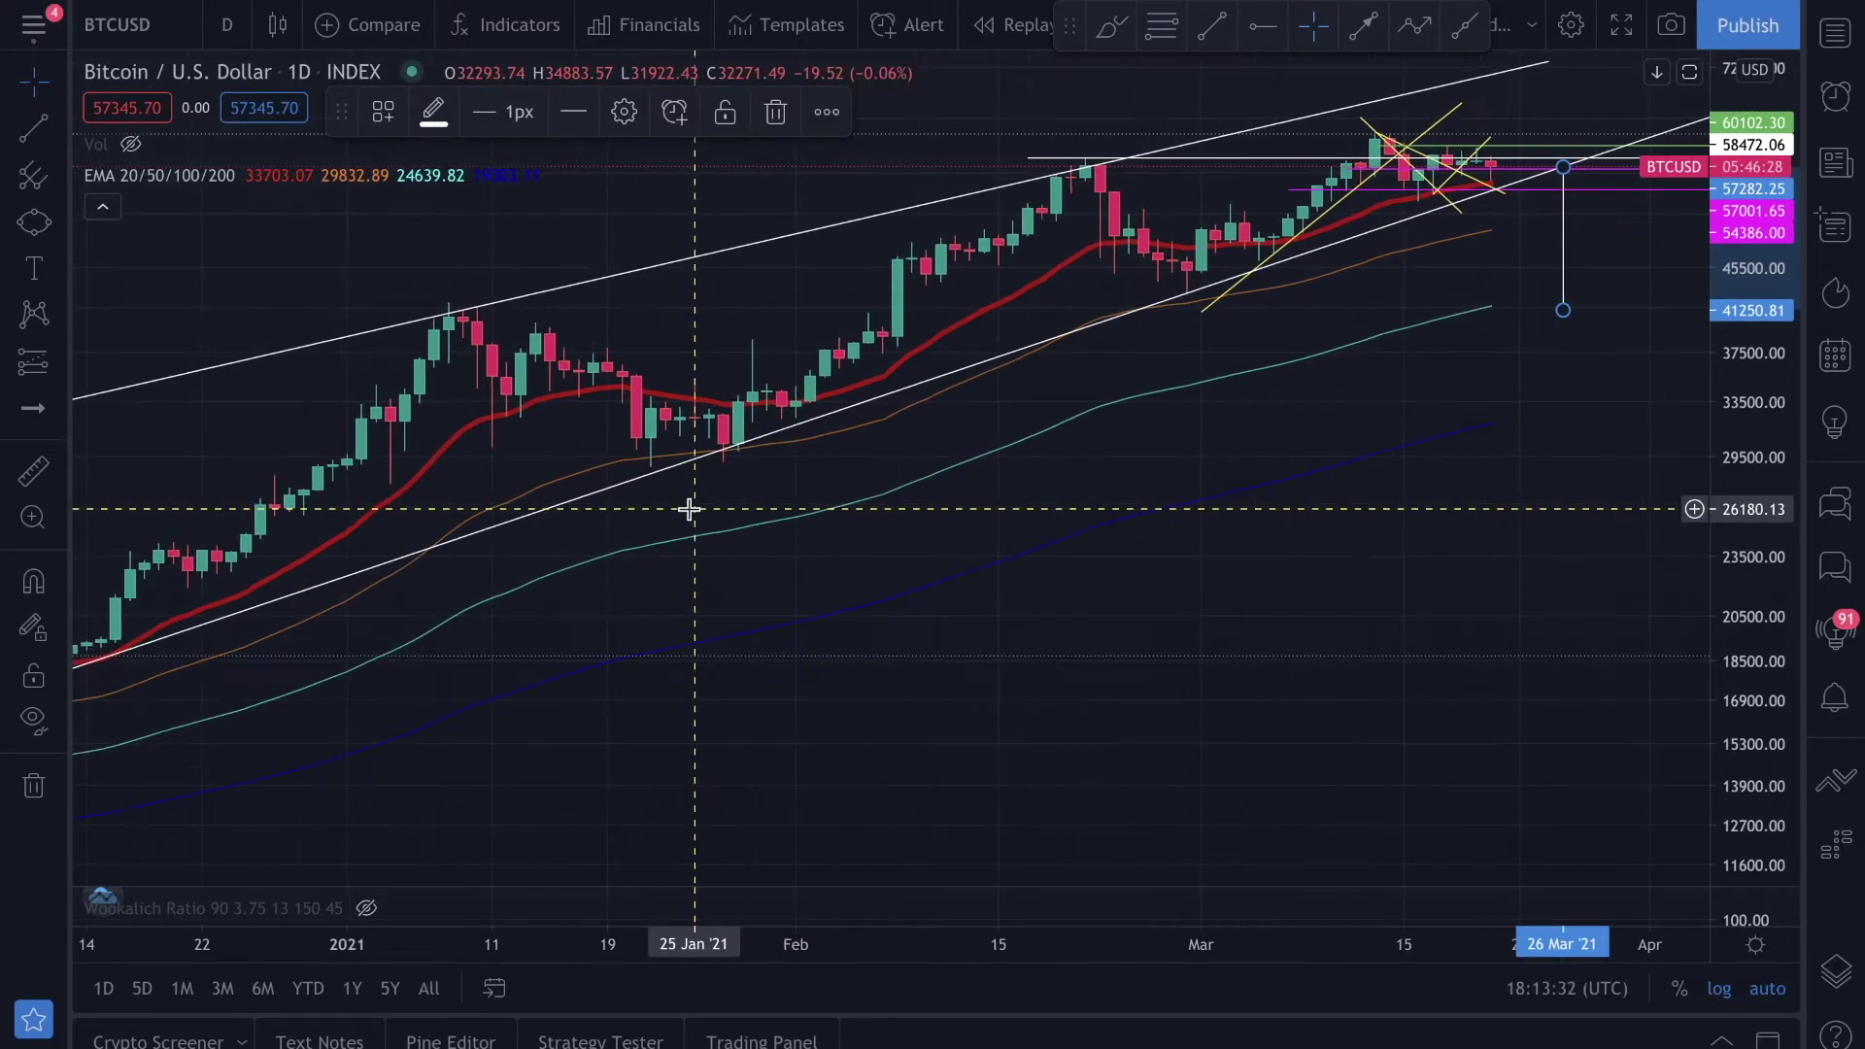
Lower the vertical price-range marker on the BTCUSD daily chart about 1,511, ending near 39,740
{"action": "scroll", "coordinate": [689, 509], "scroll_direction": "down", "scroll_amount": 5}
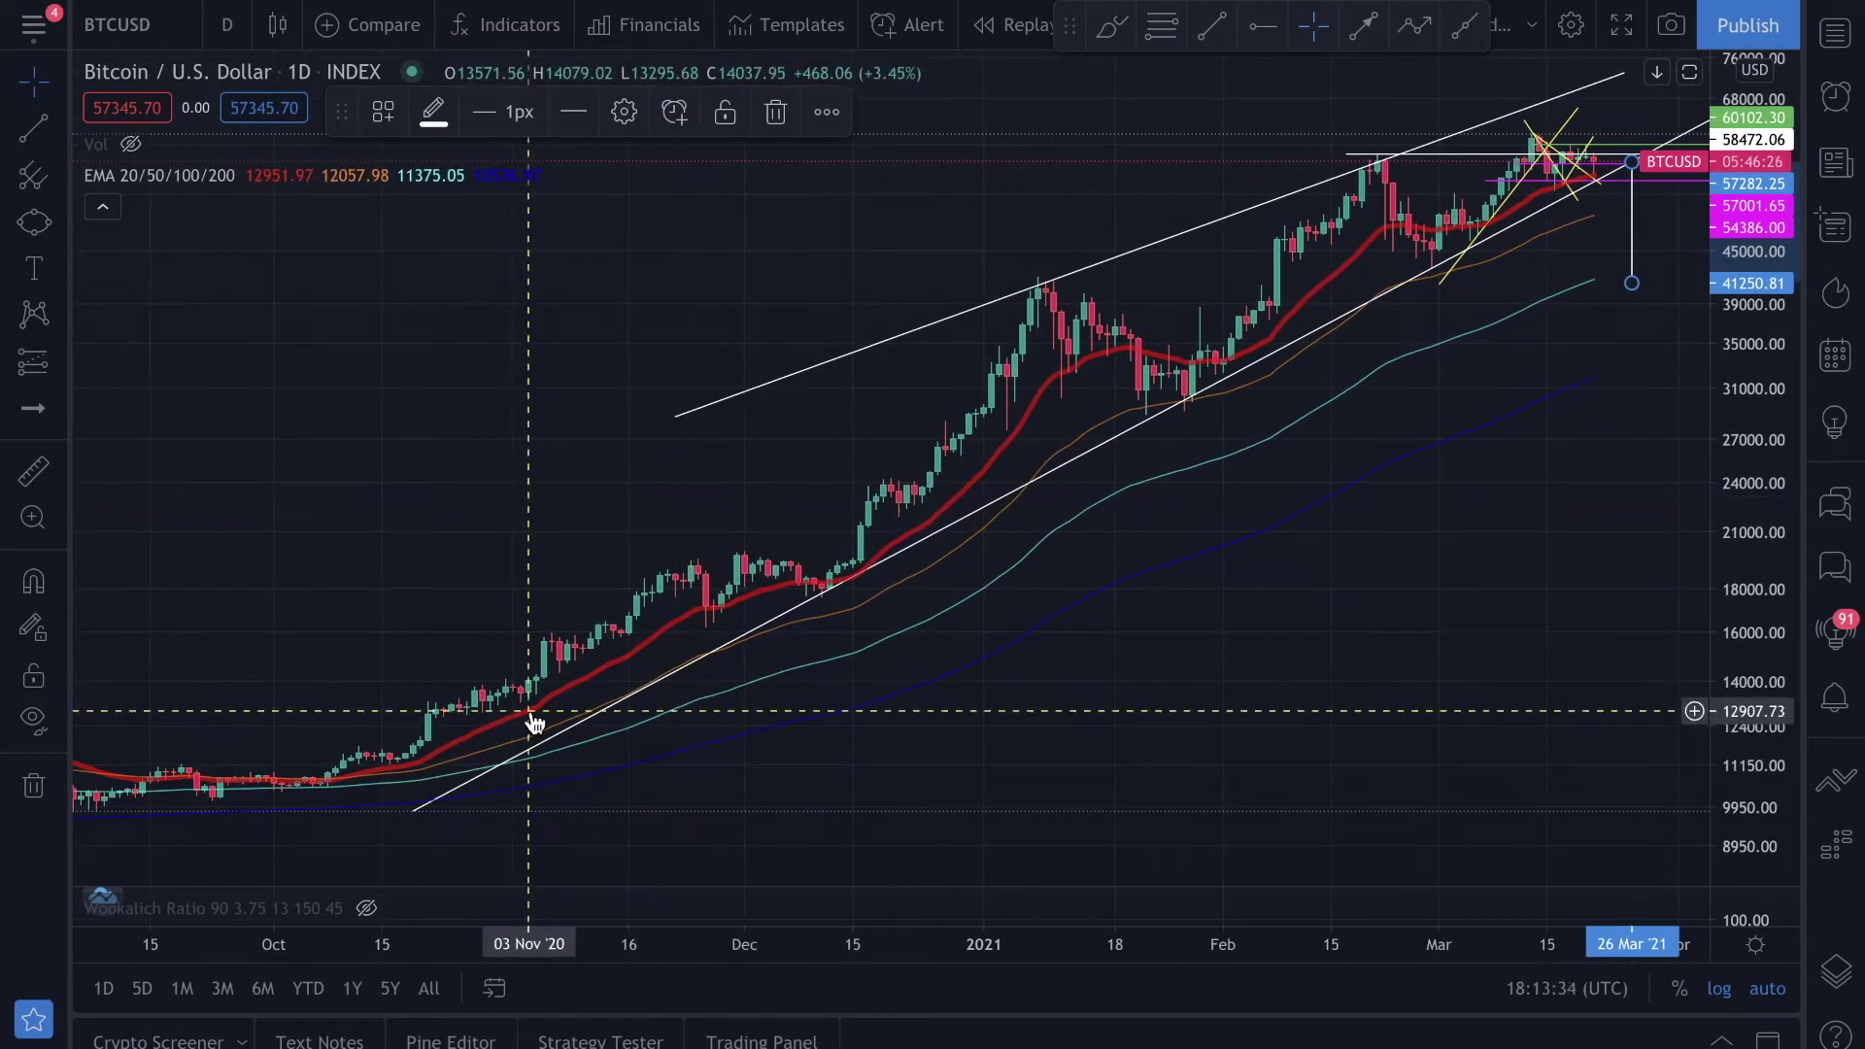
{"action": "scroll", "coordinate": [1177, 479], "scroll_direction": "up", "scroll_amount": 6}
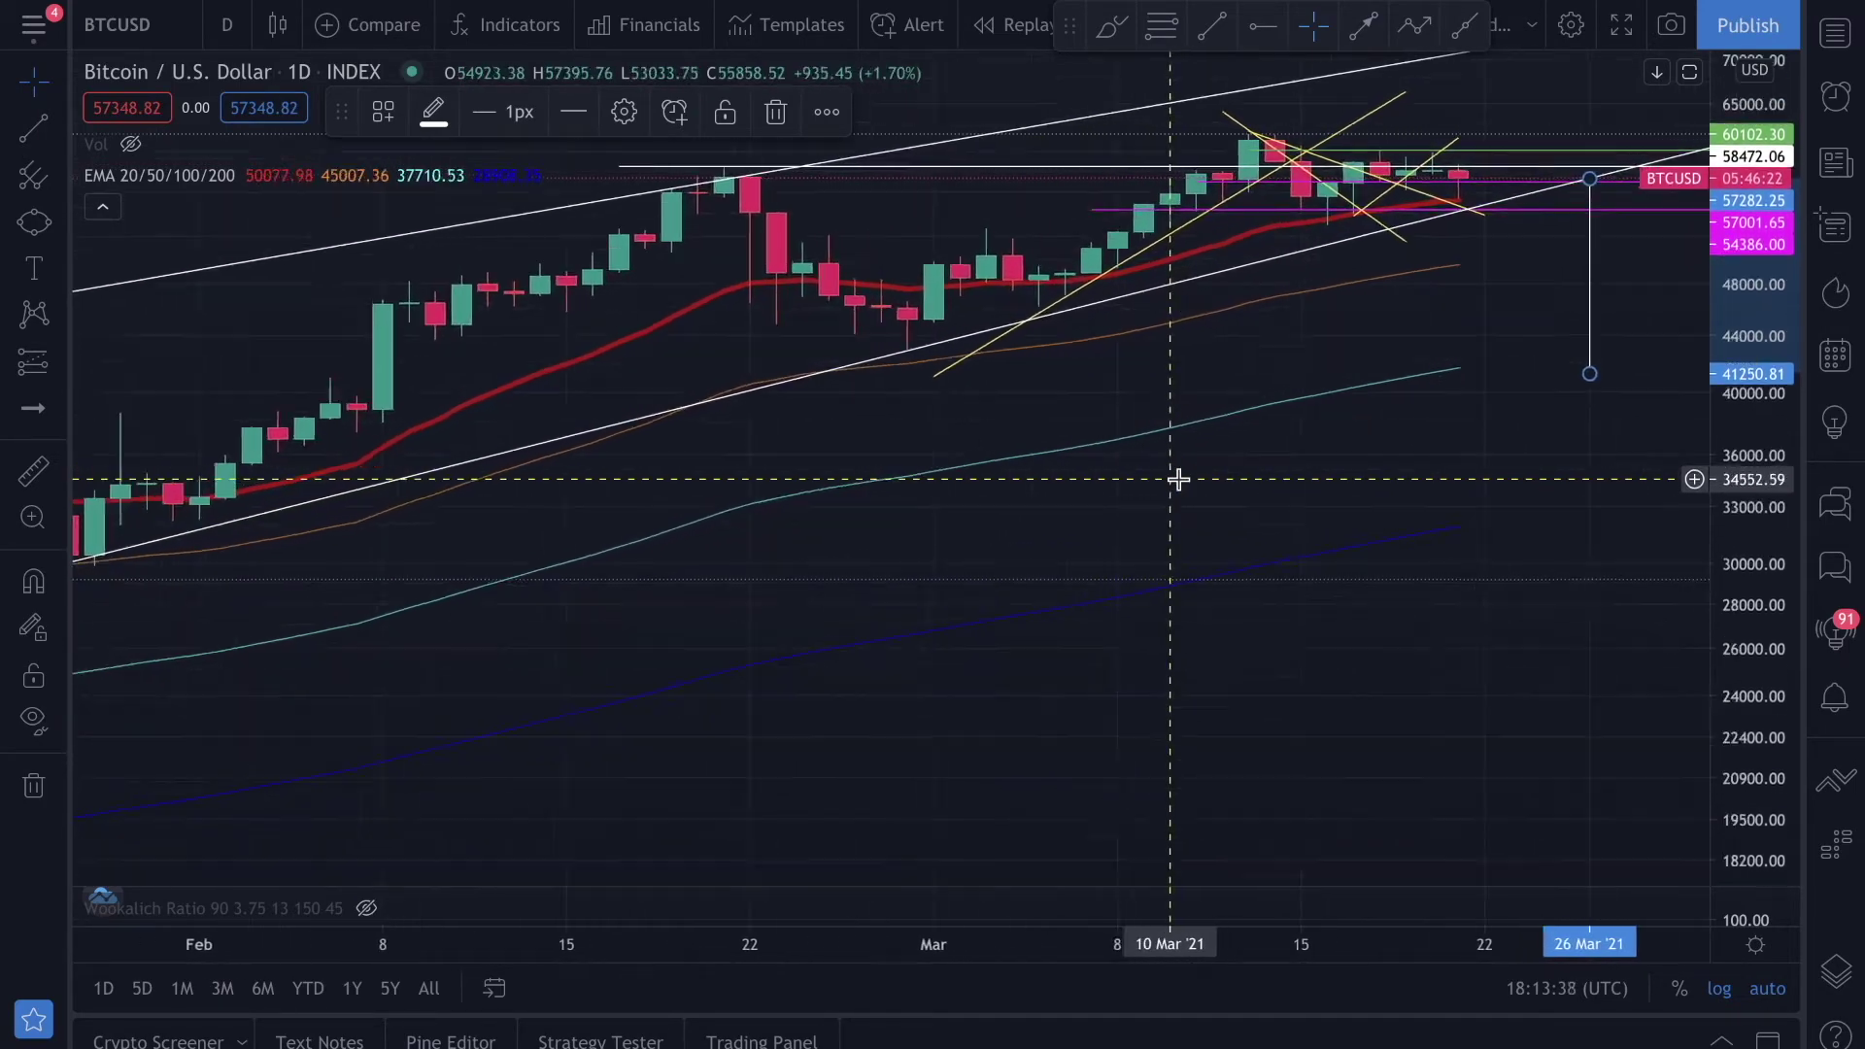
{"action": "scroll", "coordinate": [1177, 478], "scroll_direction": "down", "scroll_amount": 6}
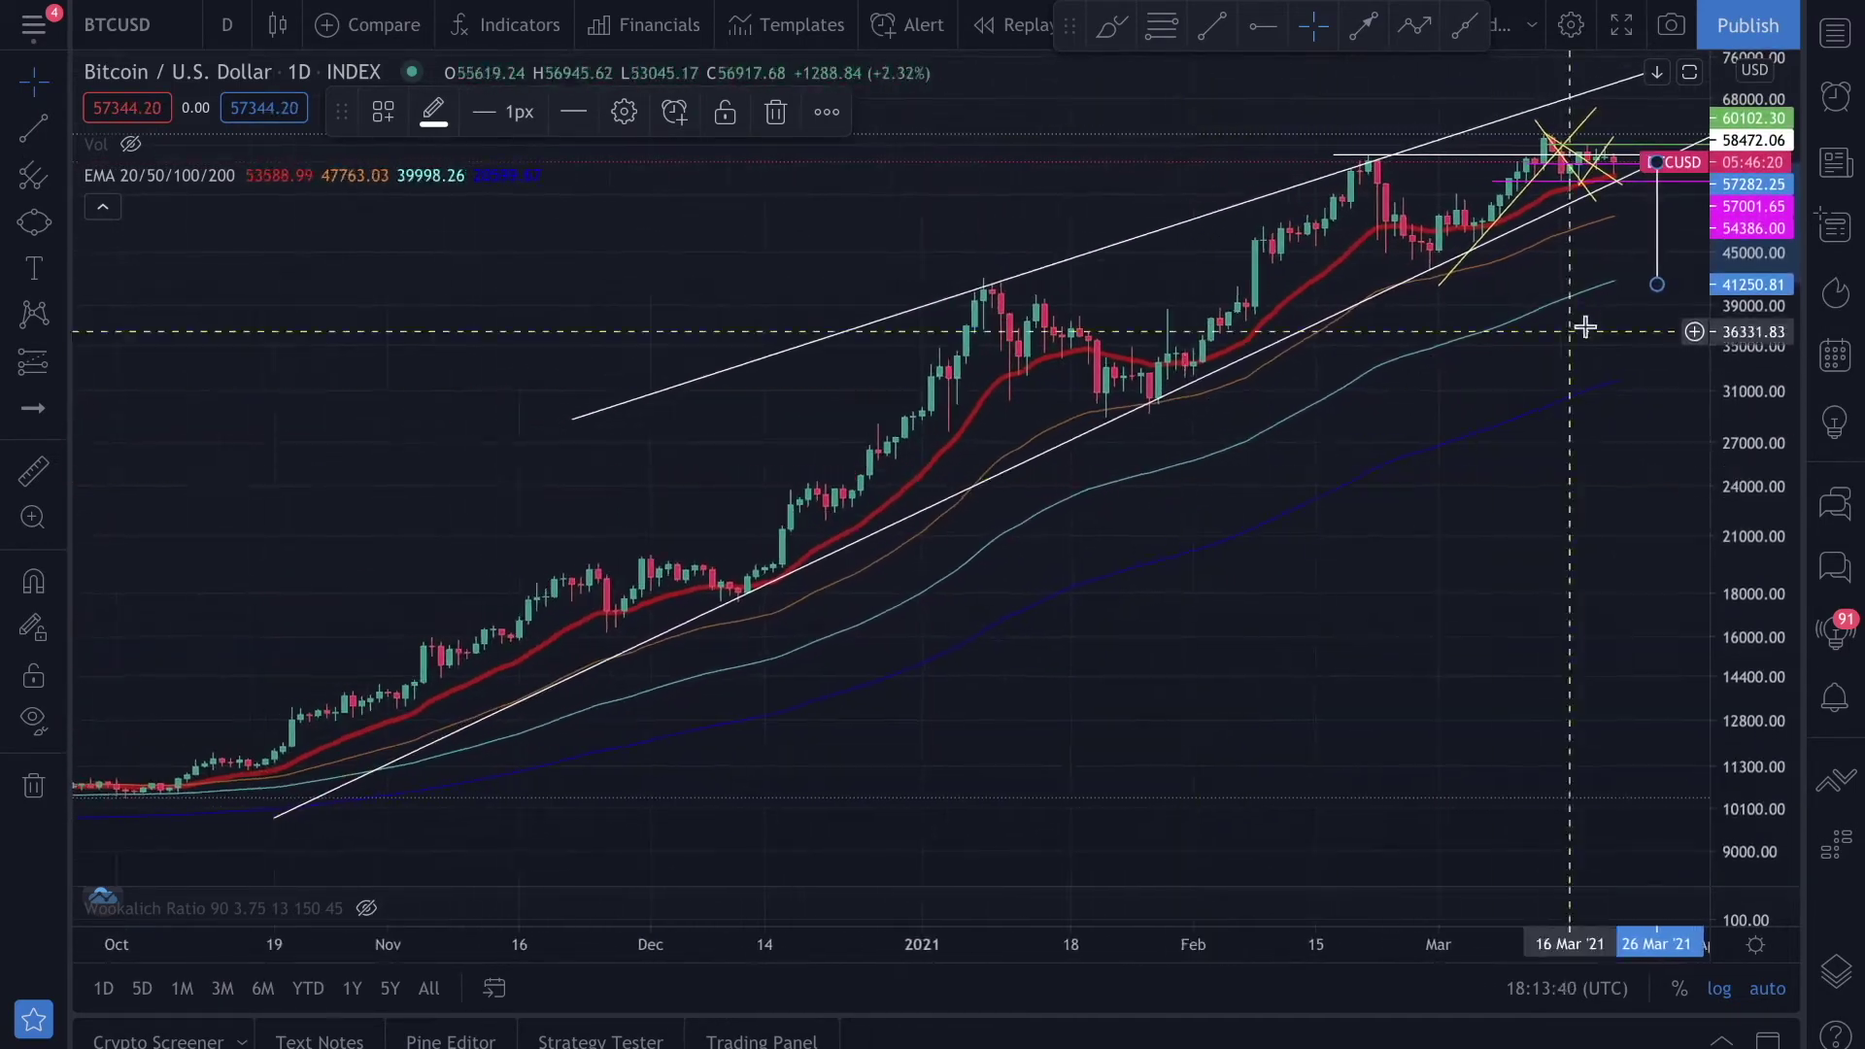
{"action": "mouse_move", "coordinate": [1657, 229]}
{"action": "left_mouse_down"}
{"action": "mouse_move", "coordinate": [1236, 359]}
{"action": "mouse_move", "coordinate": [969, 383]}
{"action": "mouse_move", "coordinate": [1398, 258]}
{"action": "mouse_move", "coordinate": [1619, 217]}
{"action": "mouse_move", "coordinate": [1636, 236]}
{"action": "left_mouse_up"}
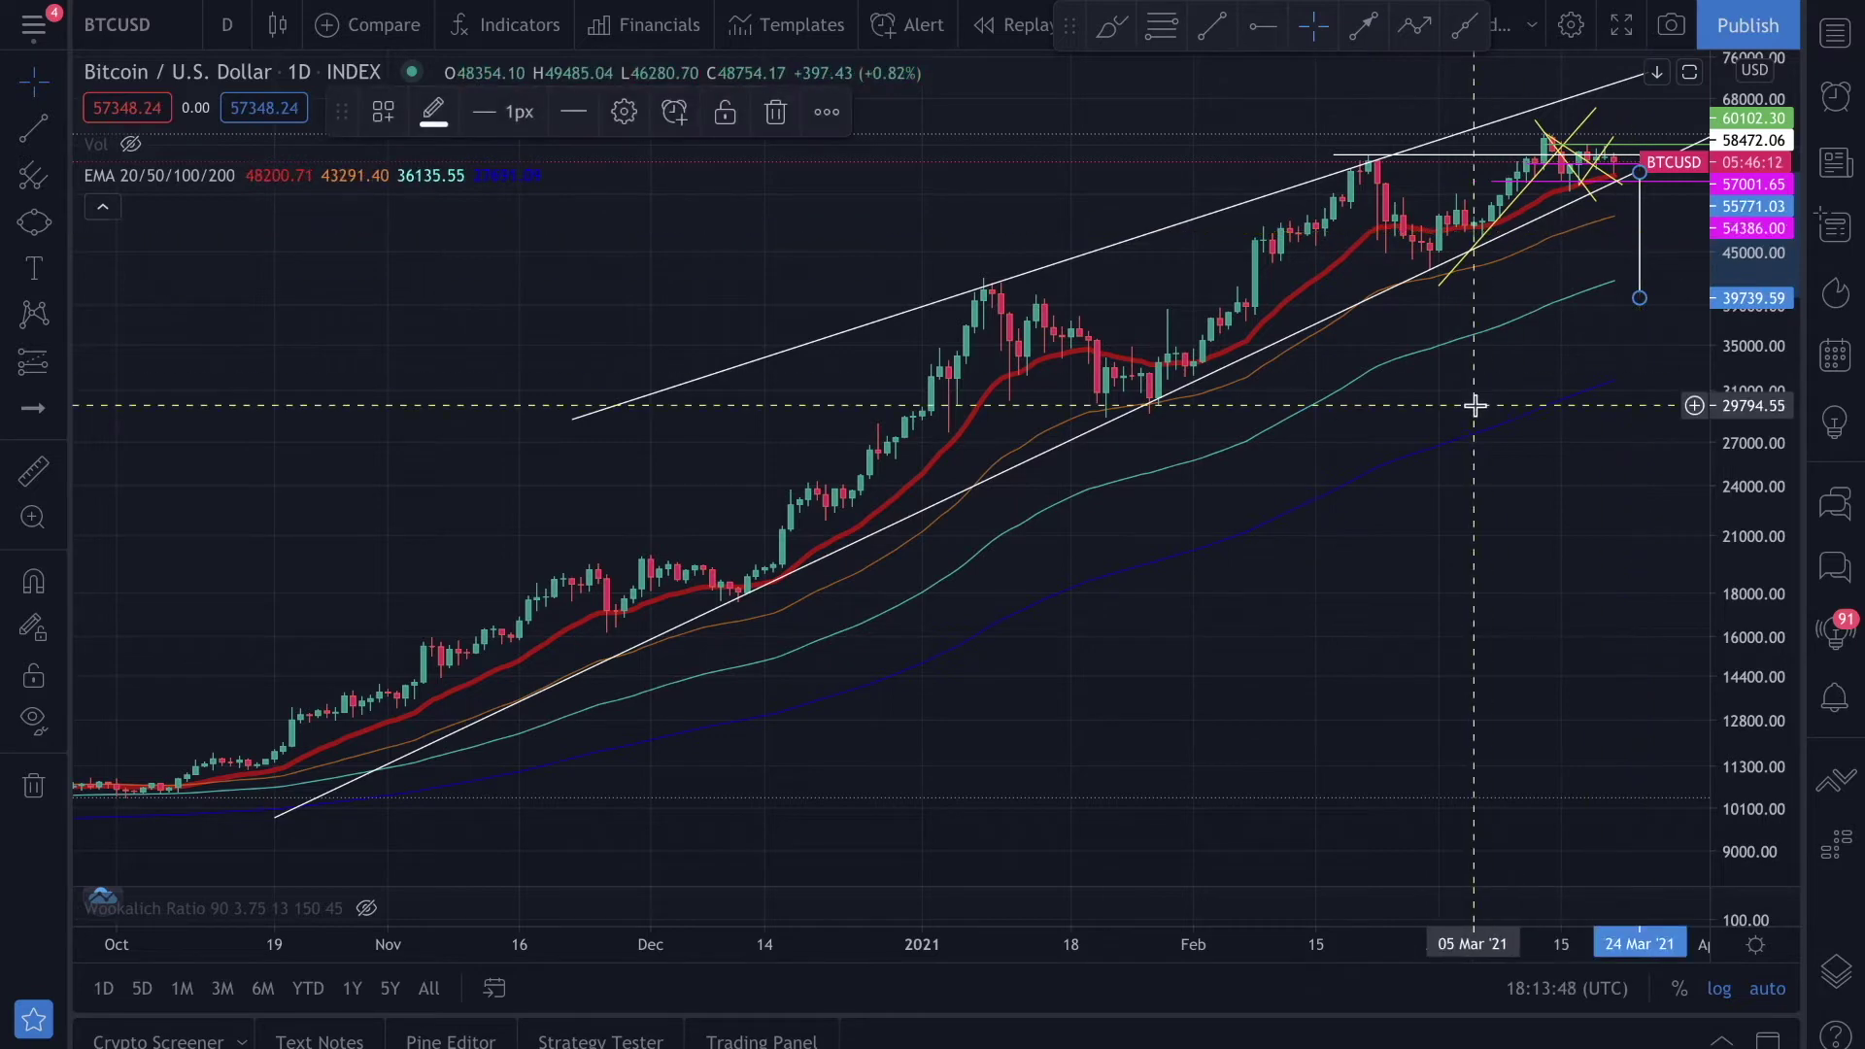
{"action": "scroll", "coordinate": [1475, 406], "scroll_direction": "up", "scroll_amount": 2}
{"action": "scroll", "coordinate": [1475, 406], "scroll_direction": "up", "scroll_amount": 3}
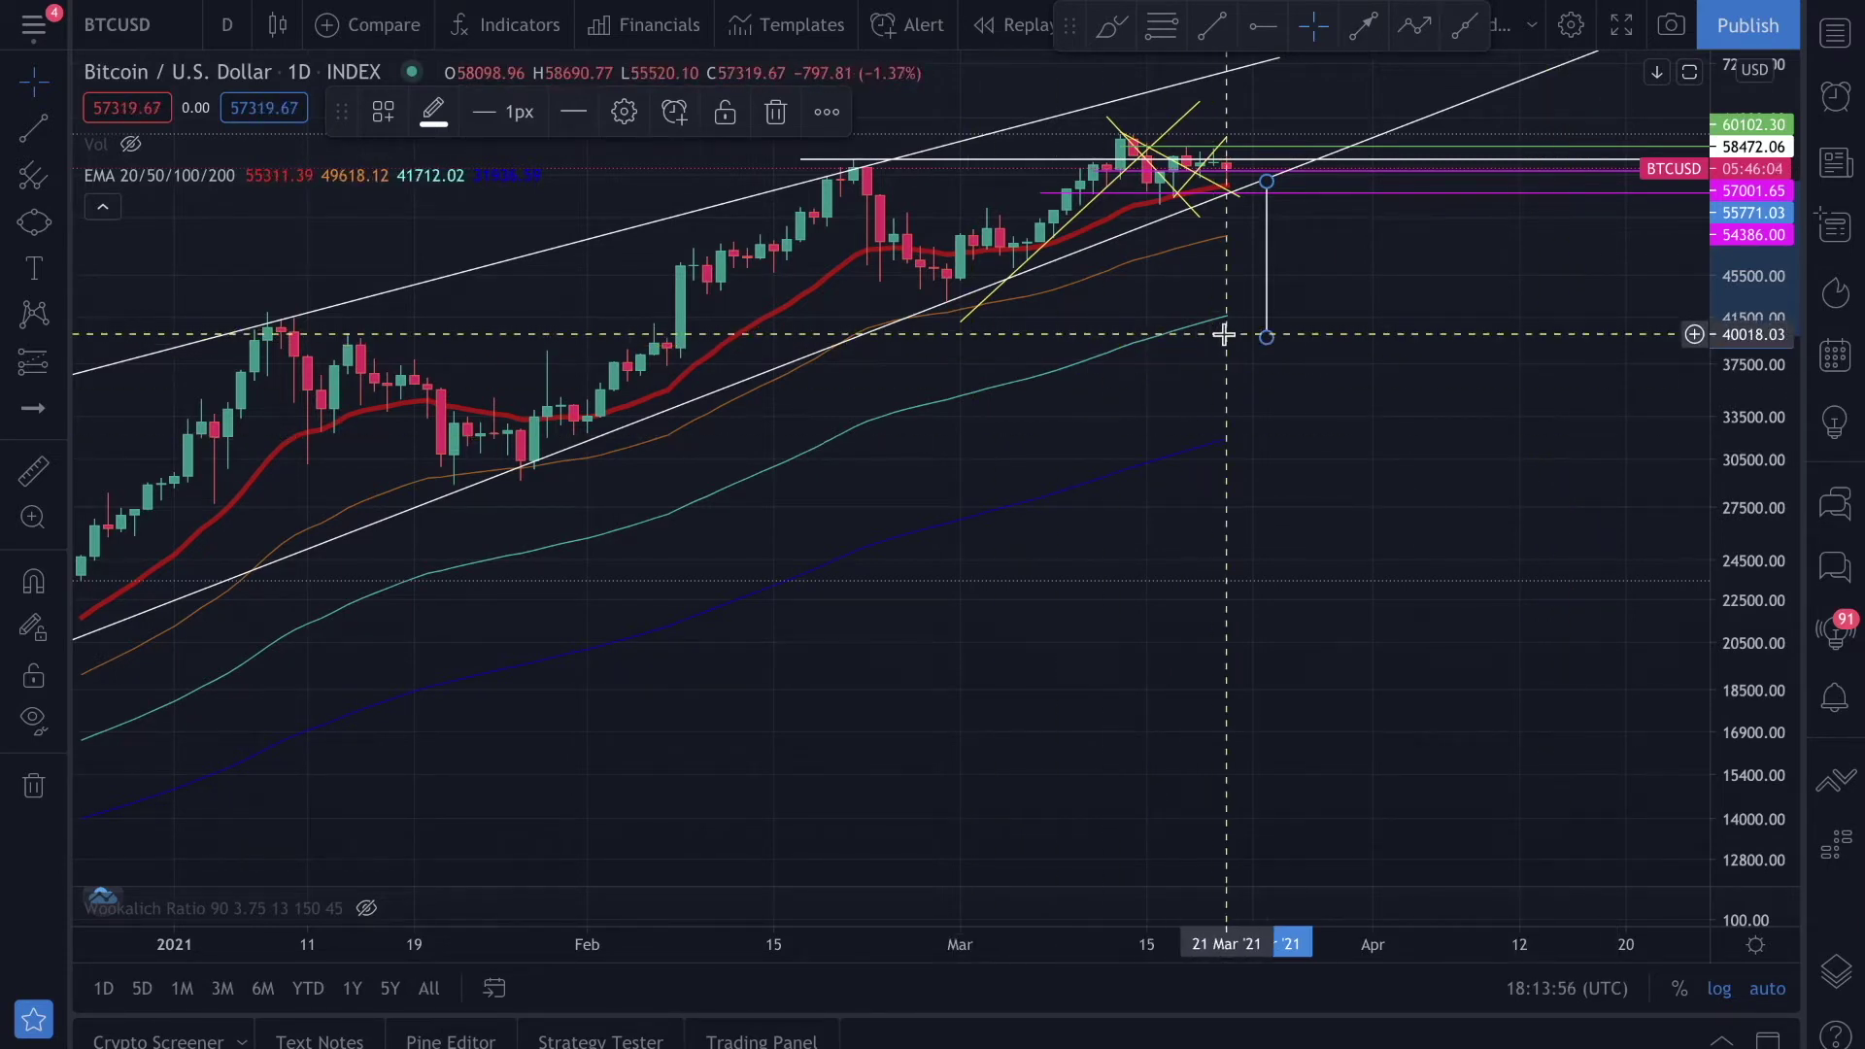
Draw a horizontal ray at 39905.75 where price meets the teal moving average
{"action": "left_click", "coordinate": [1284, 24]}
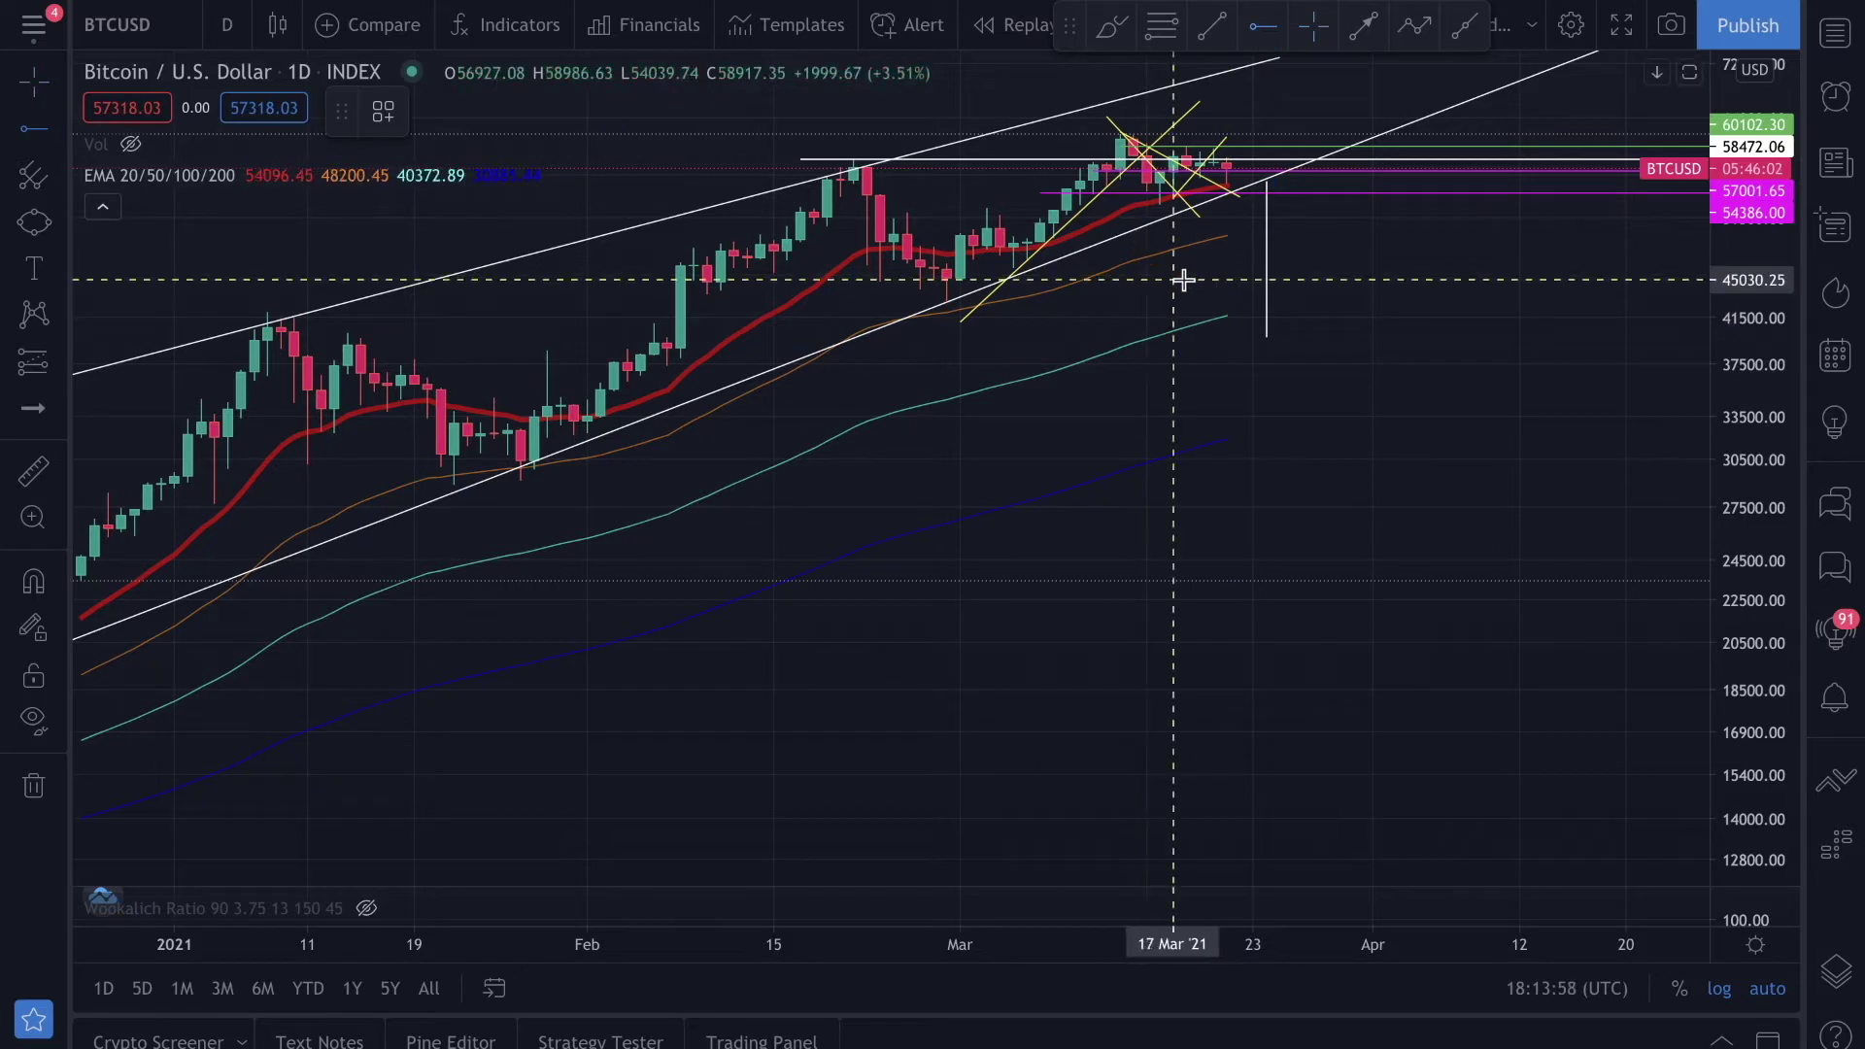
{"action": "left_click", "coordinate": [1201, 335]}
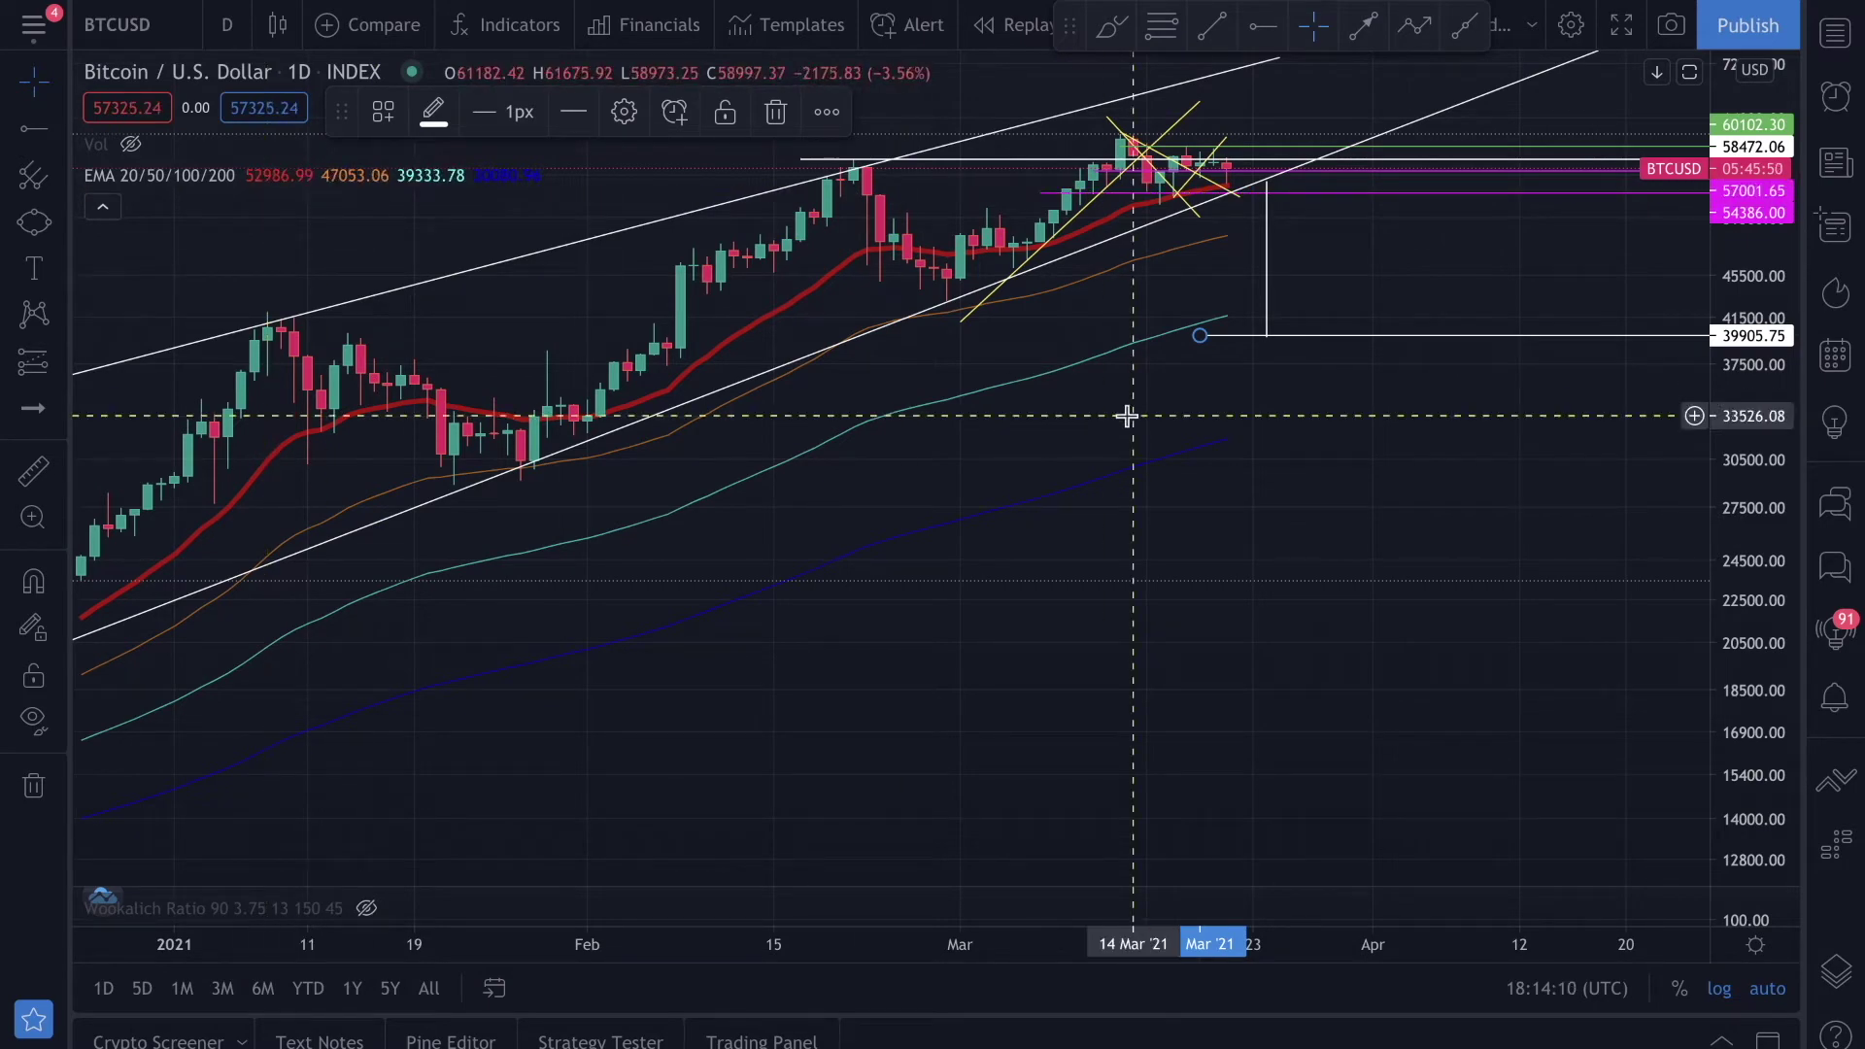
{"action": "scroll", "coordinate": [1123, 411], "scroll_direction": "down", "scroll_amount": 2}
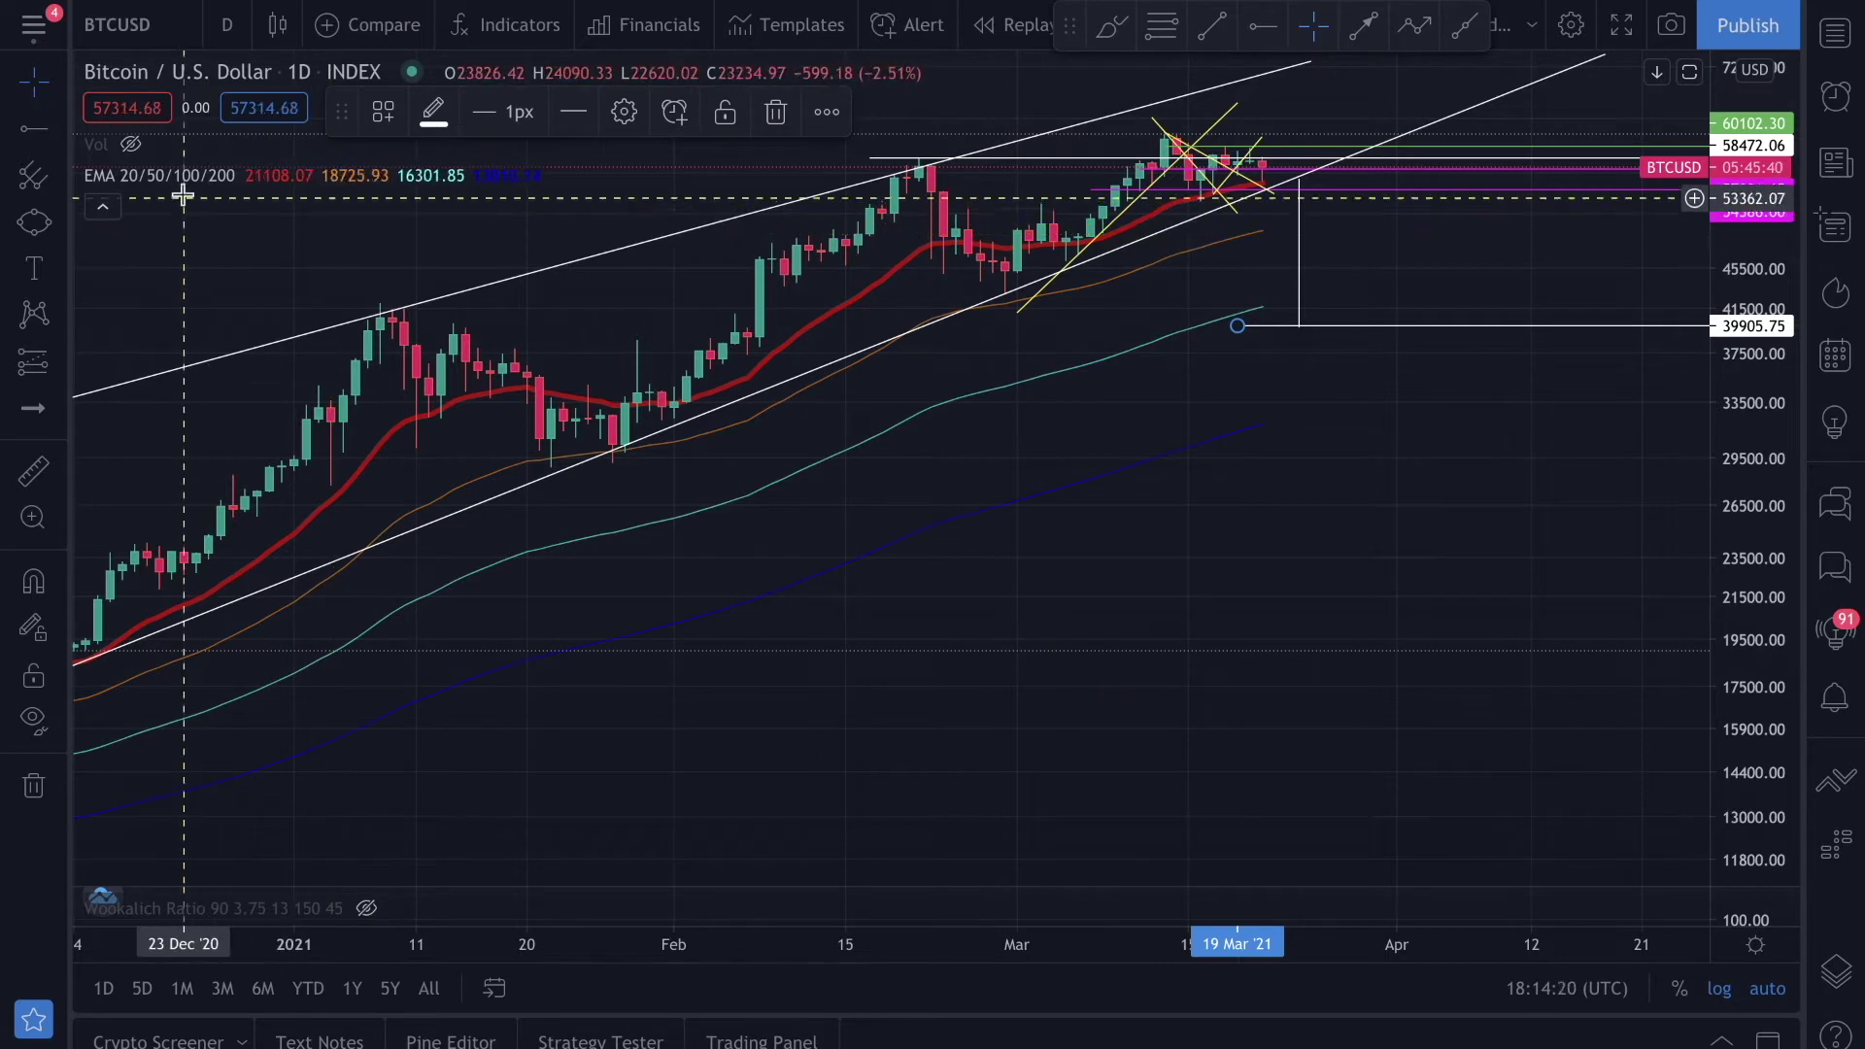
{"action": "scroll", "coordinate": [1262, 299], "scroll_direction": "down", "scroll_amount": 1}
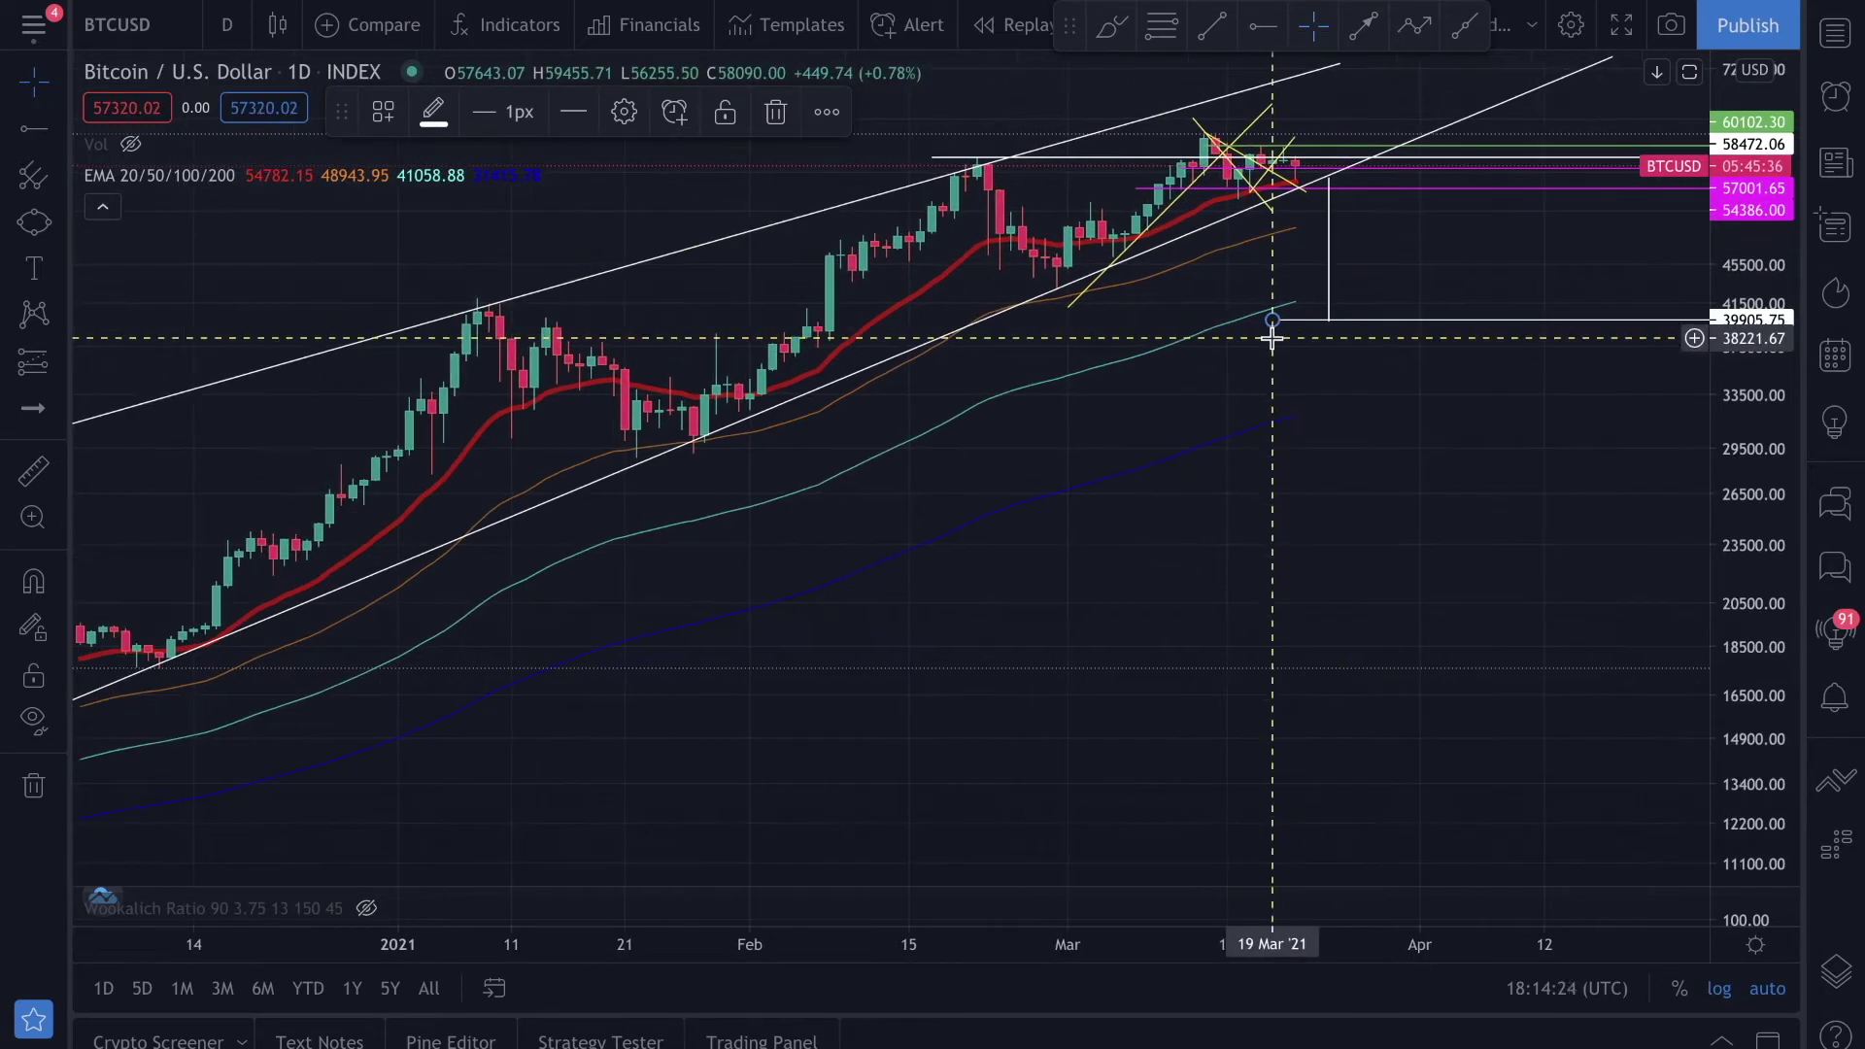
{"action": "scroll", "coordinate": [1272, 338], "scroll_direction": "down", "scroll_amount": 1}
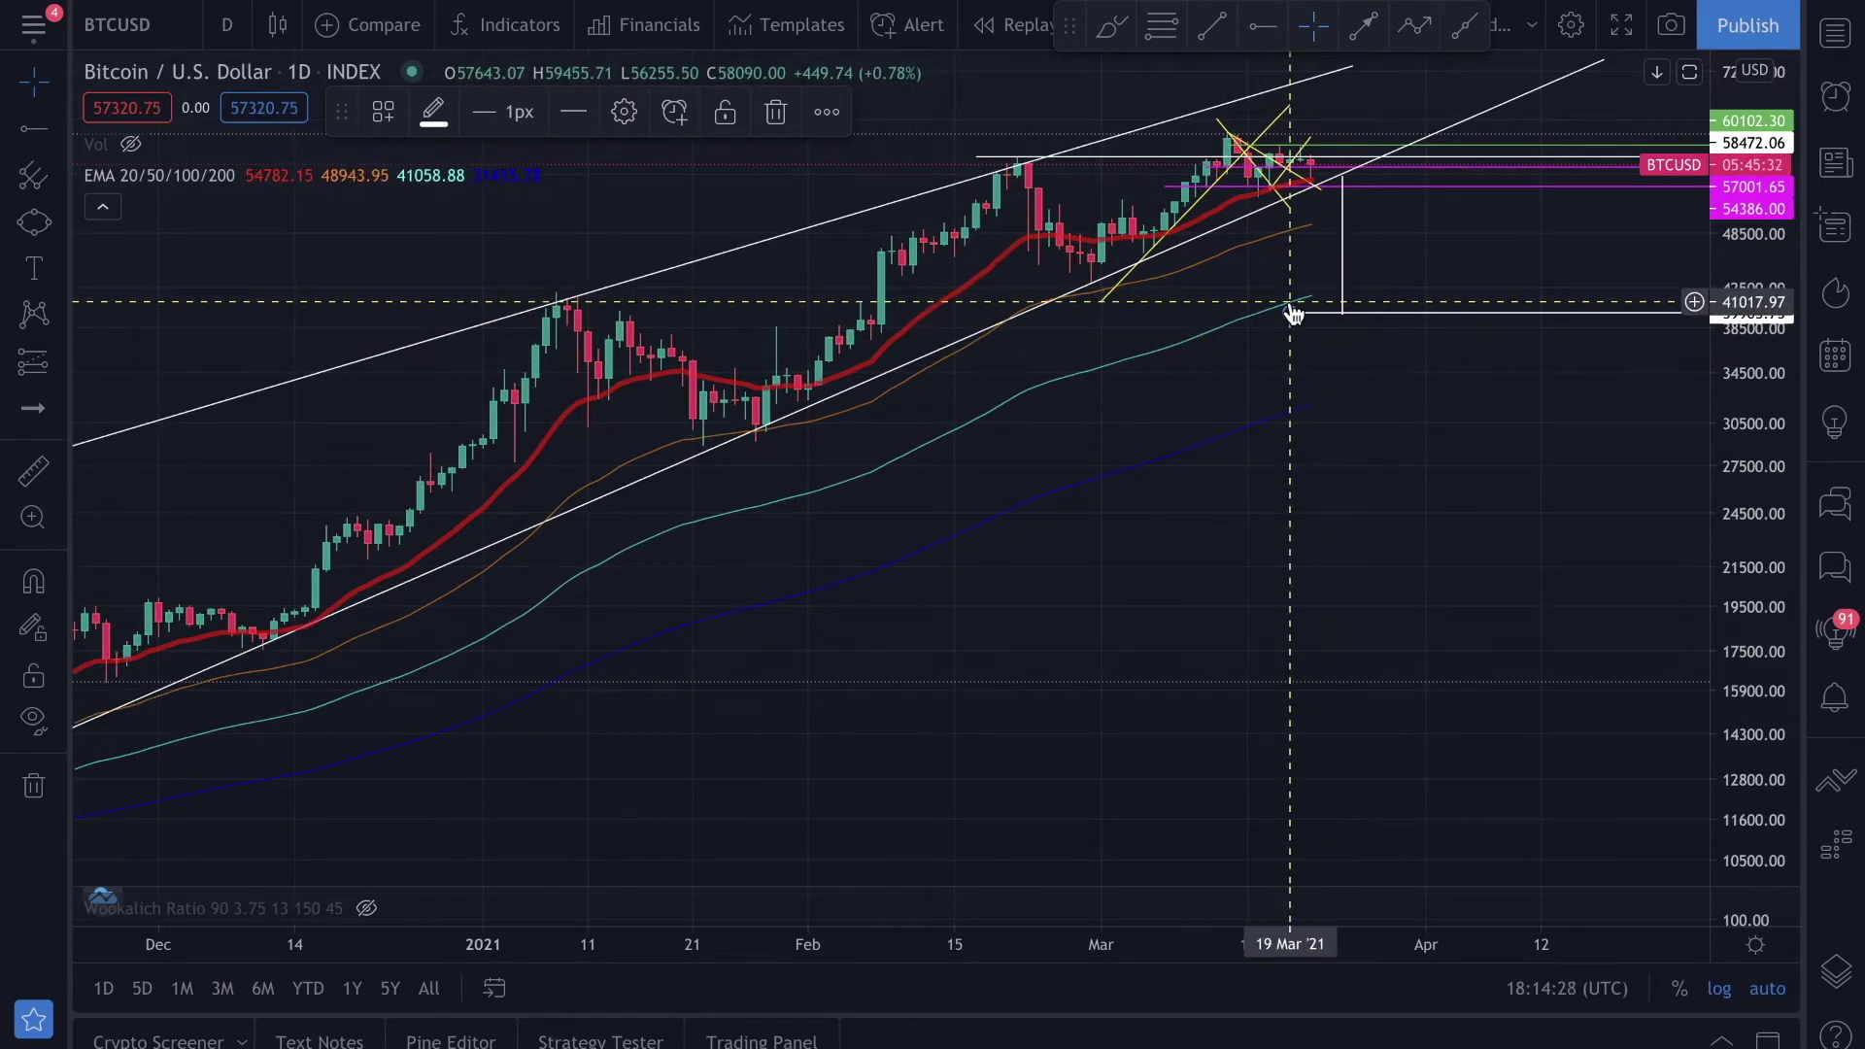
{"action": "scroll", "coordinate": [1292, 313], "scroll_direction": "right", "scroll_amount": 5}
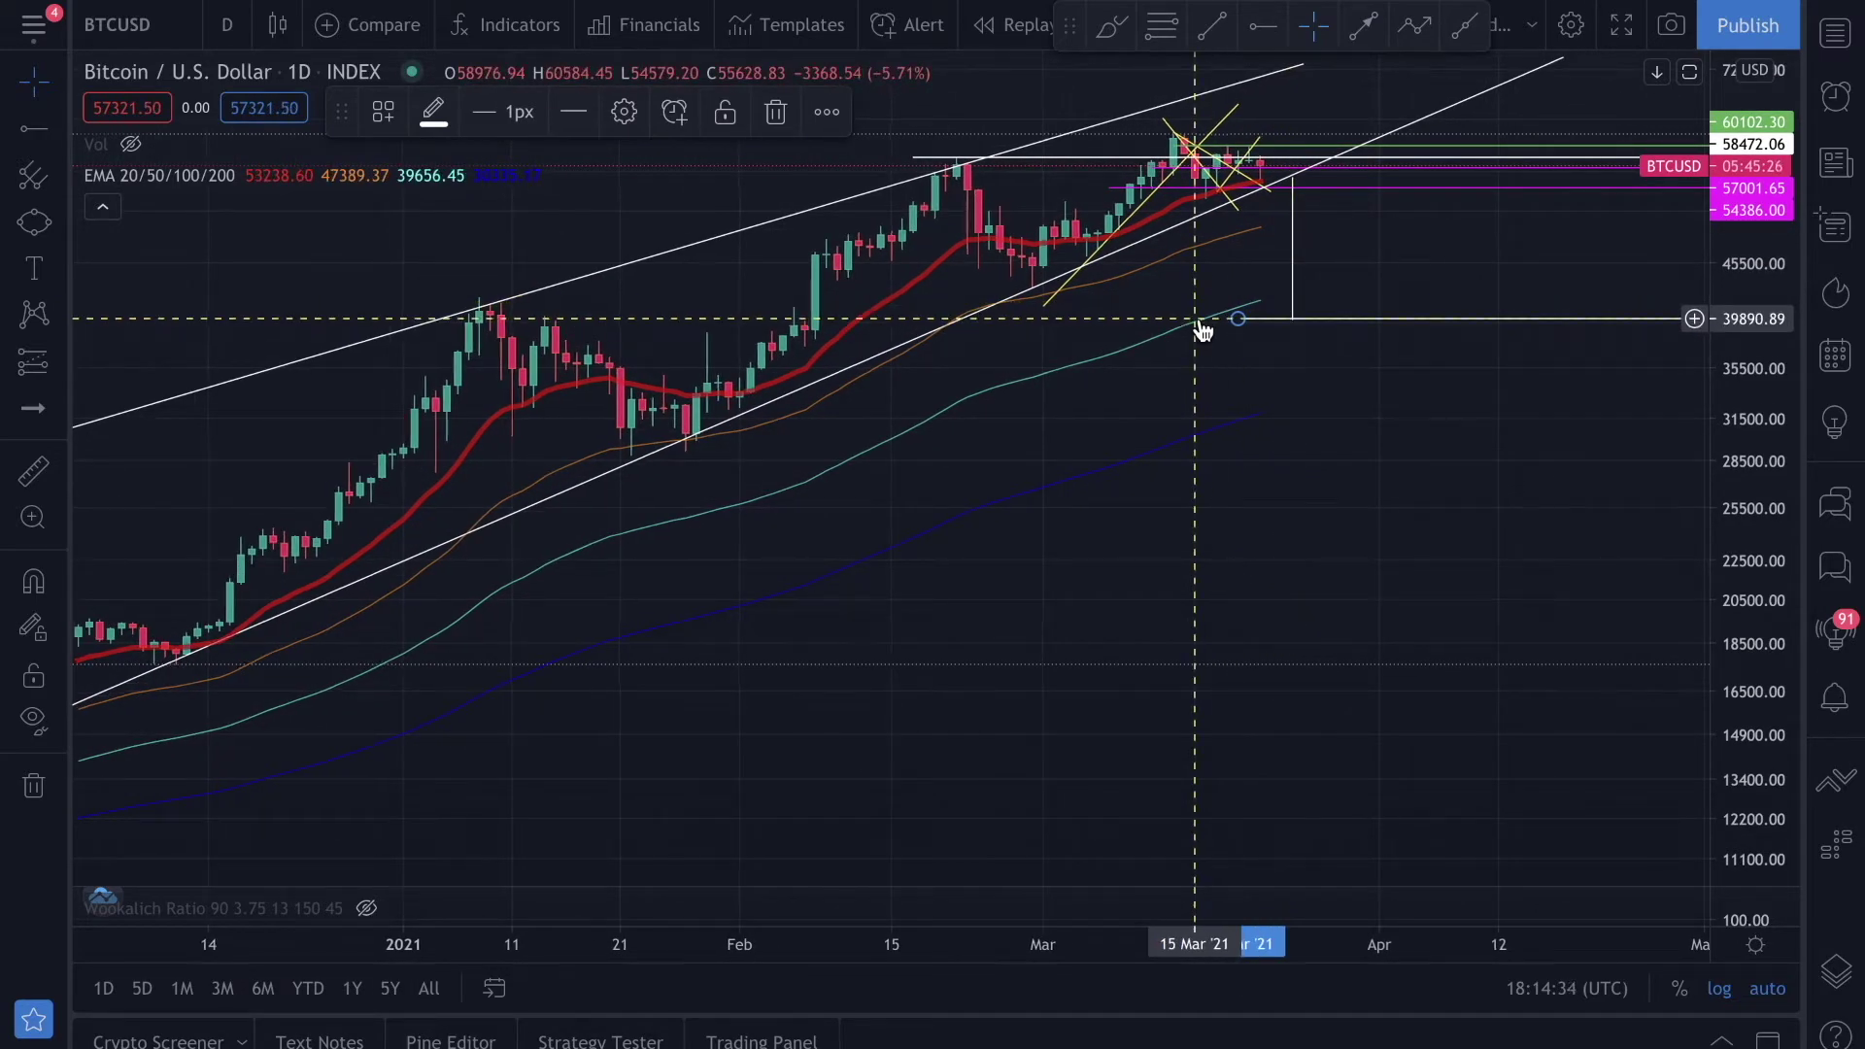
Stretch the price scale and pan to frame the March–April candles around the new level
{"action": "scroll", "coordinate": [1202, 330], "scroll_direction": "down", "scroll_amount": 1}
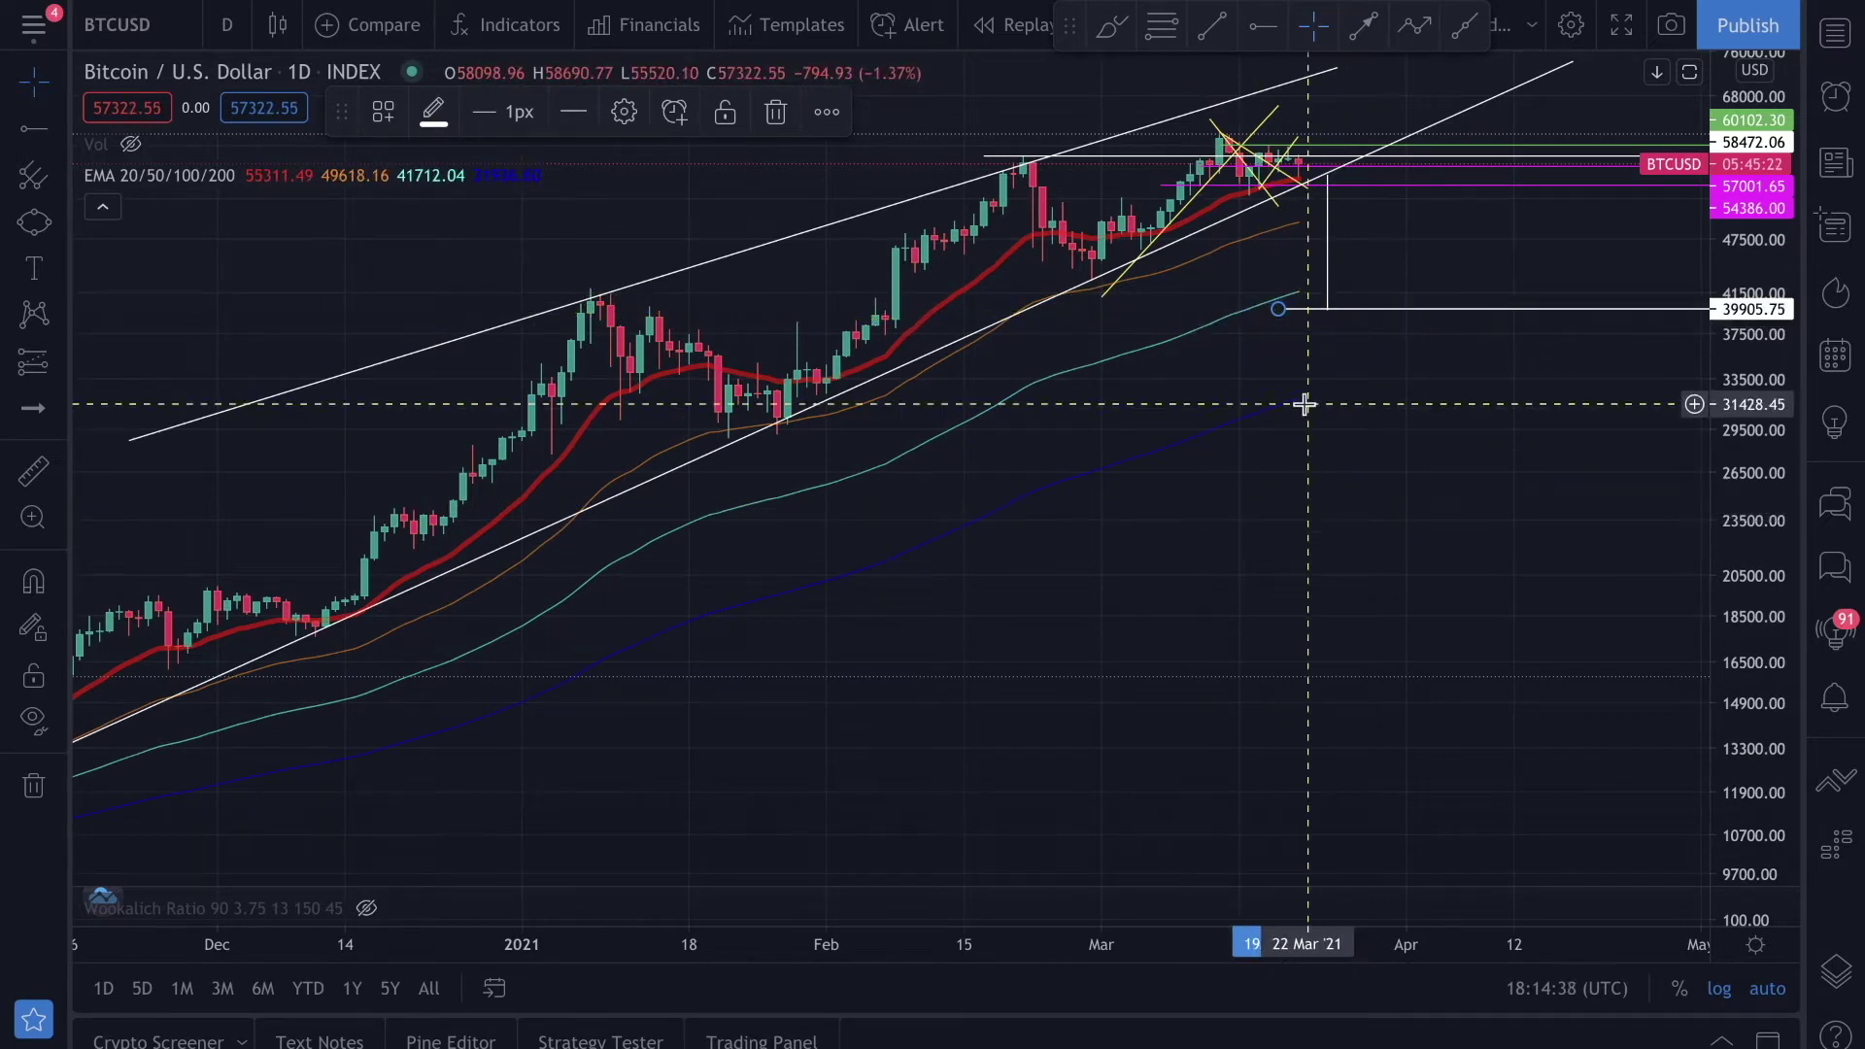
{"action": "scroll", "coordinate": [1303, 404], "scroll_direction": "up", "scroll_amount": 1}
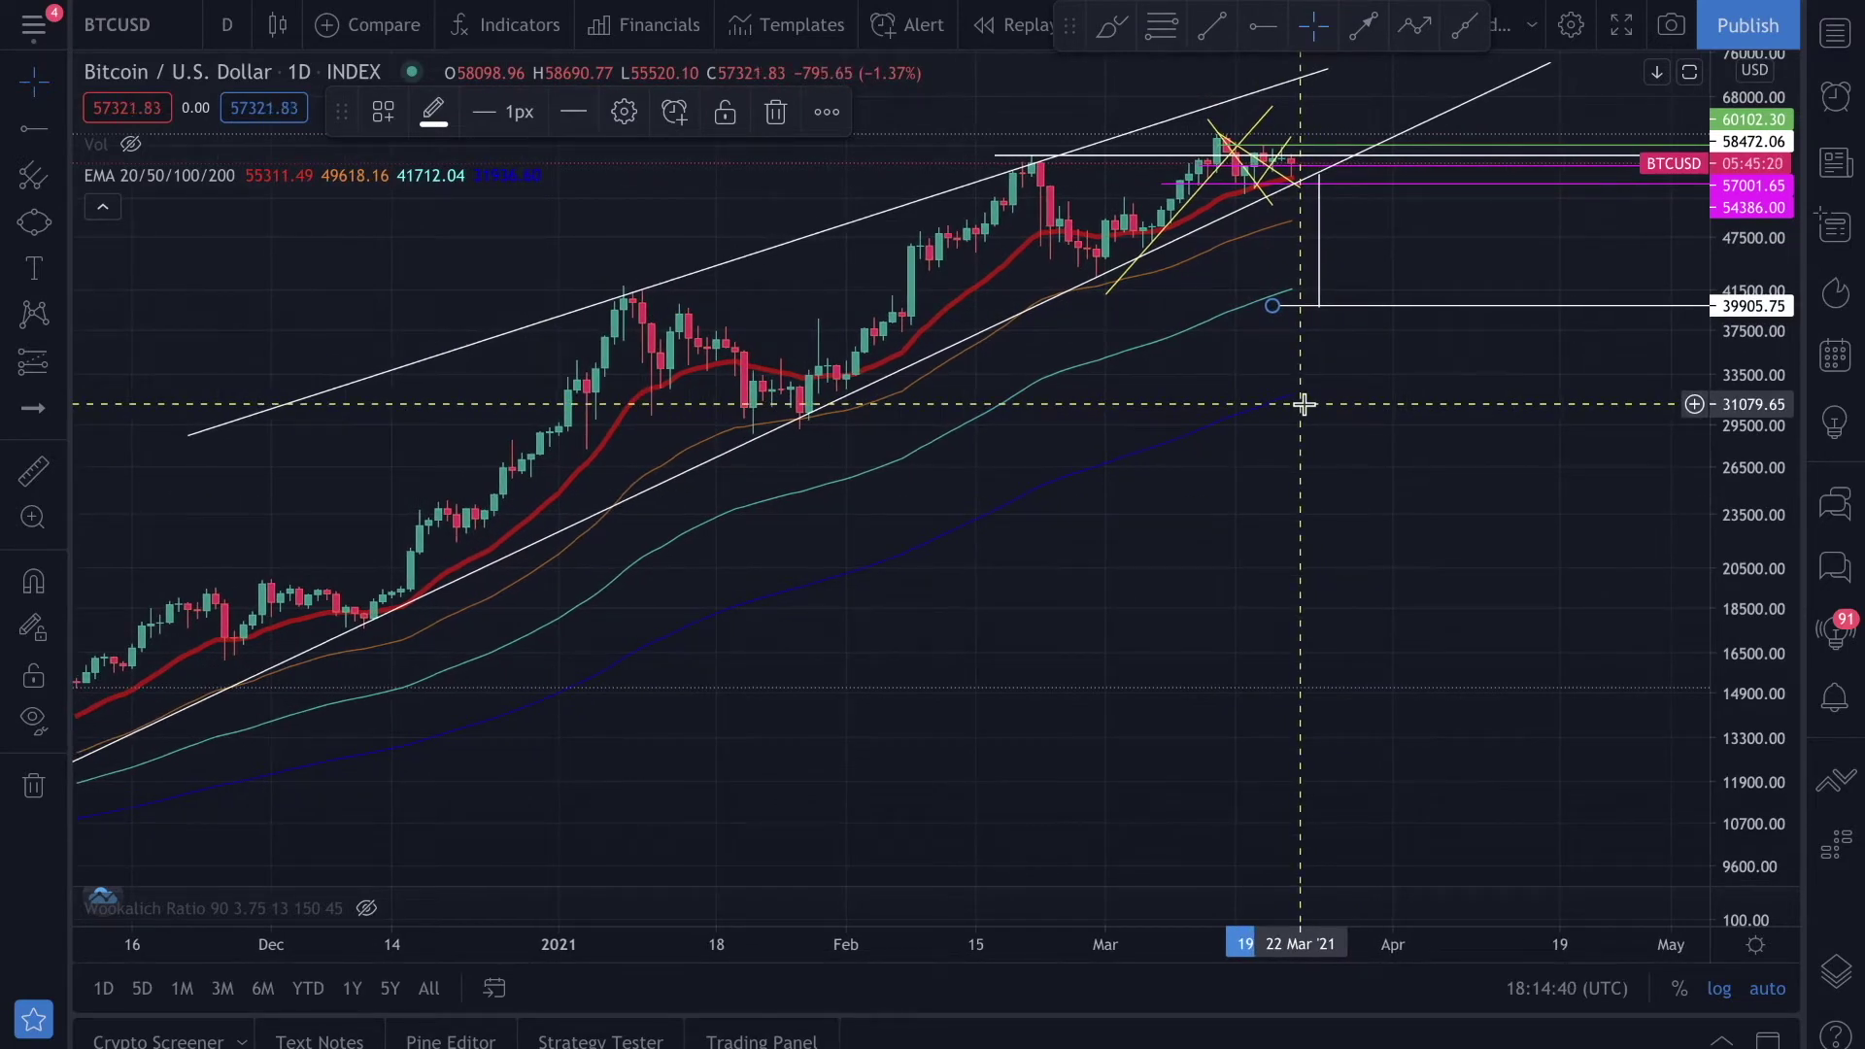
{"action": "scroll", "coordinate": [1303, 404], "scroll_direction": "up", "scroll_amount": 5}
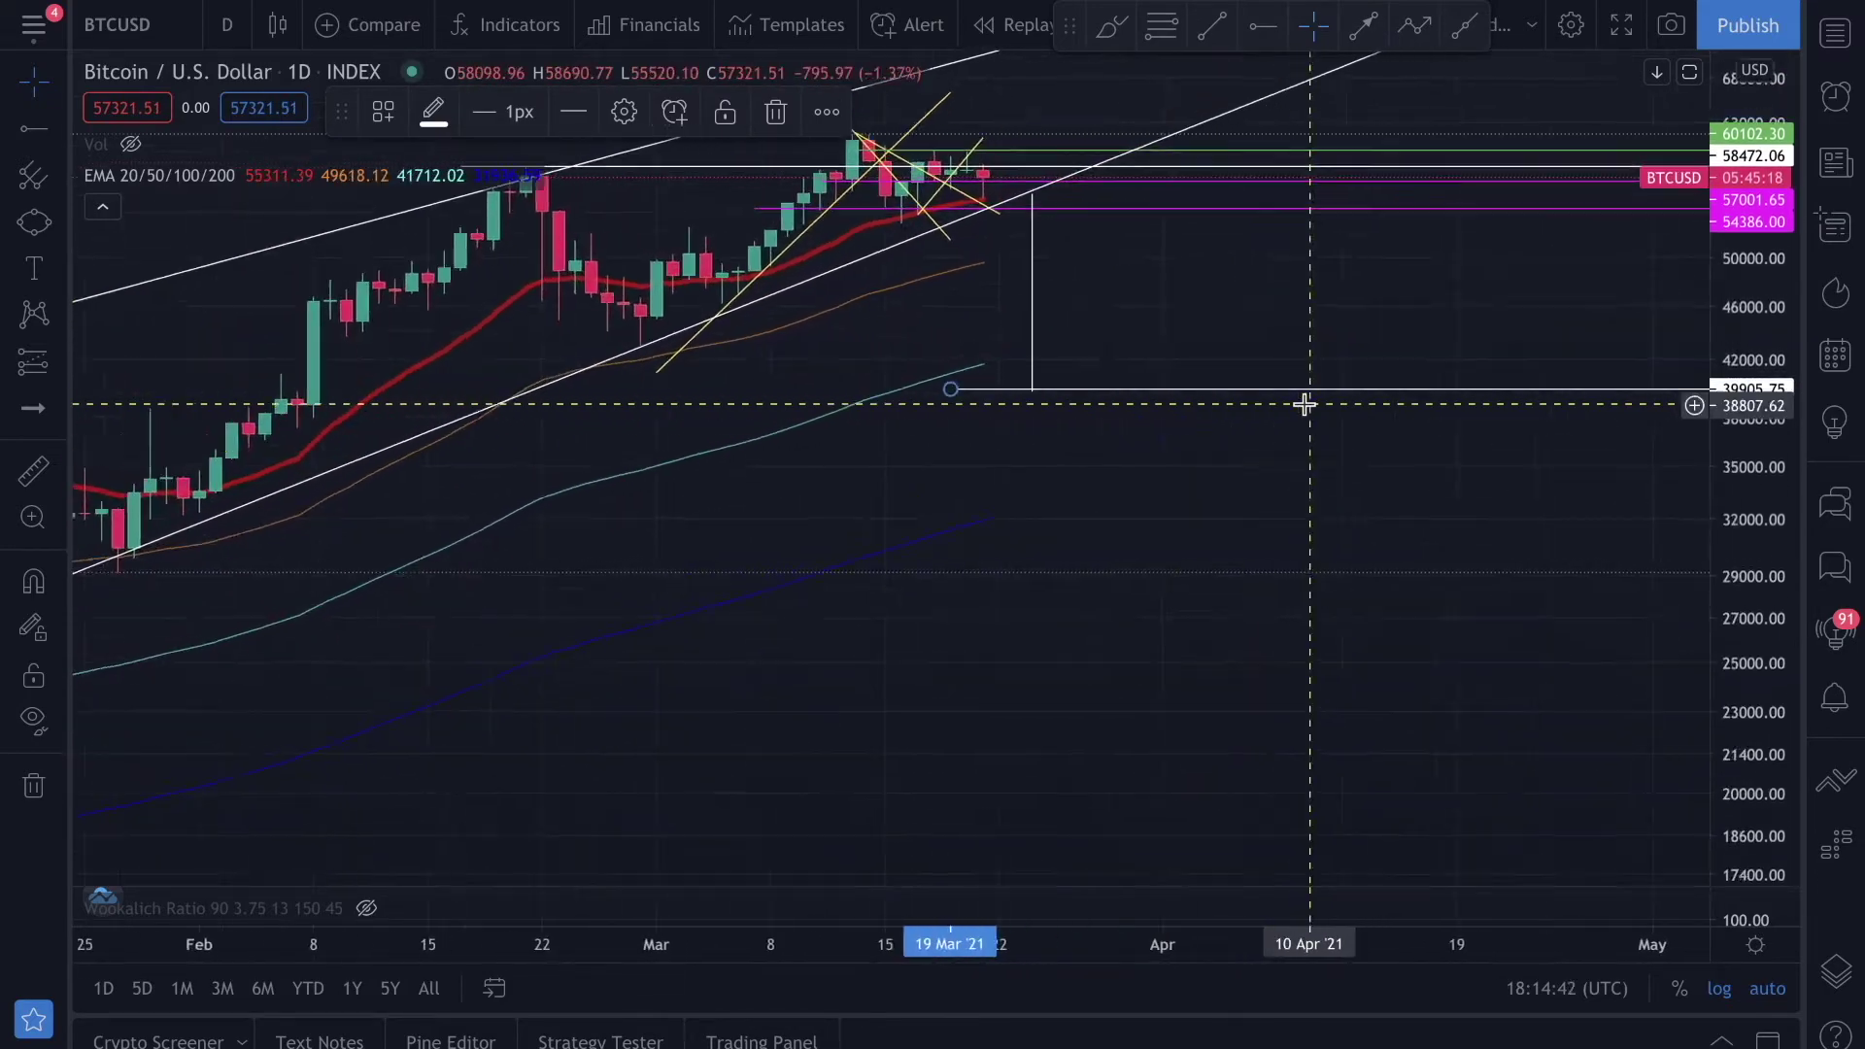
{"action": "scroll", "coordinate": [1303, 404], "scroll_direction": "up", "scroll_amount": 2}
{"action": "scroll", "coordinate": [1303, 404], "scroll_direction": "down", "scroll_amount": 1}
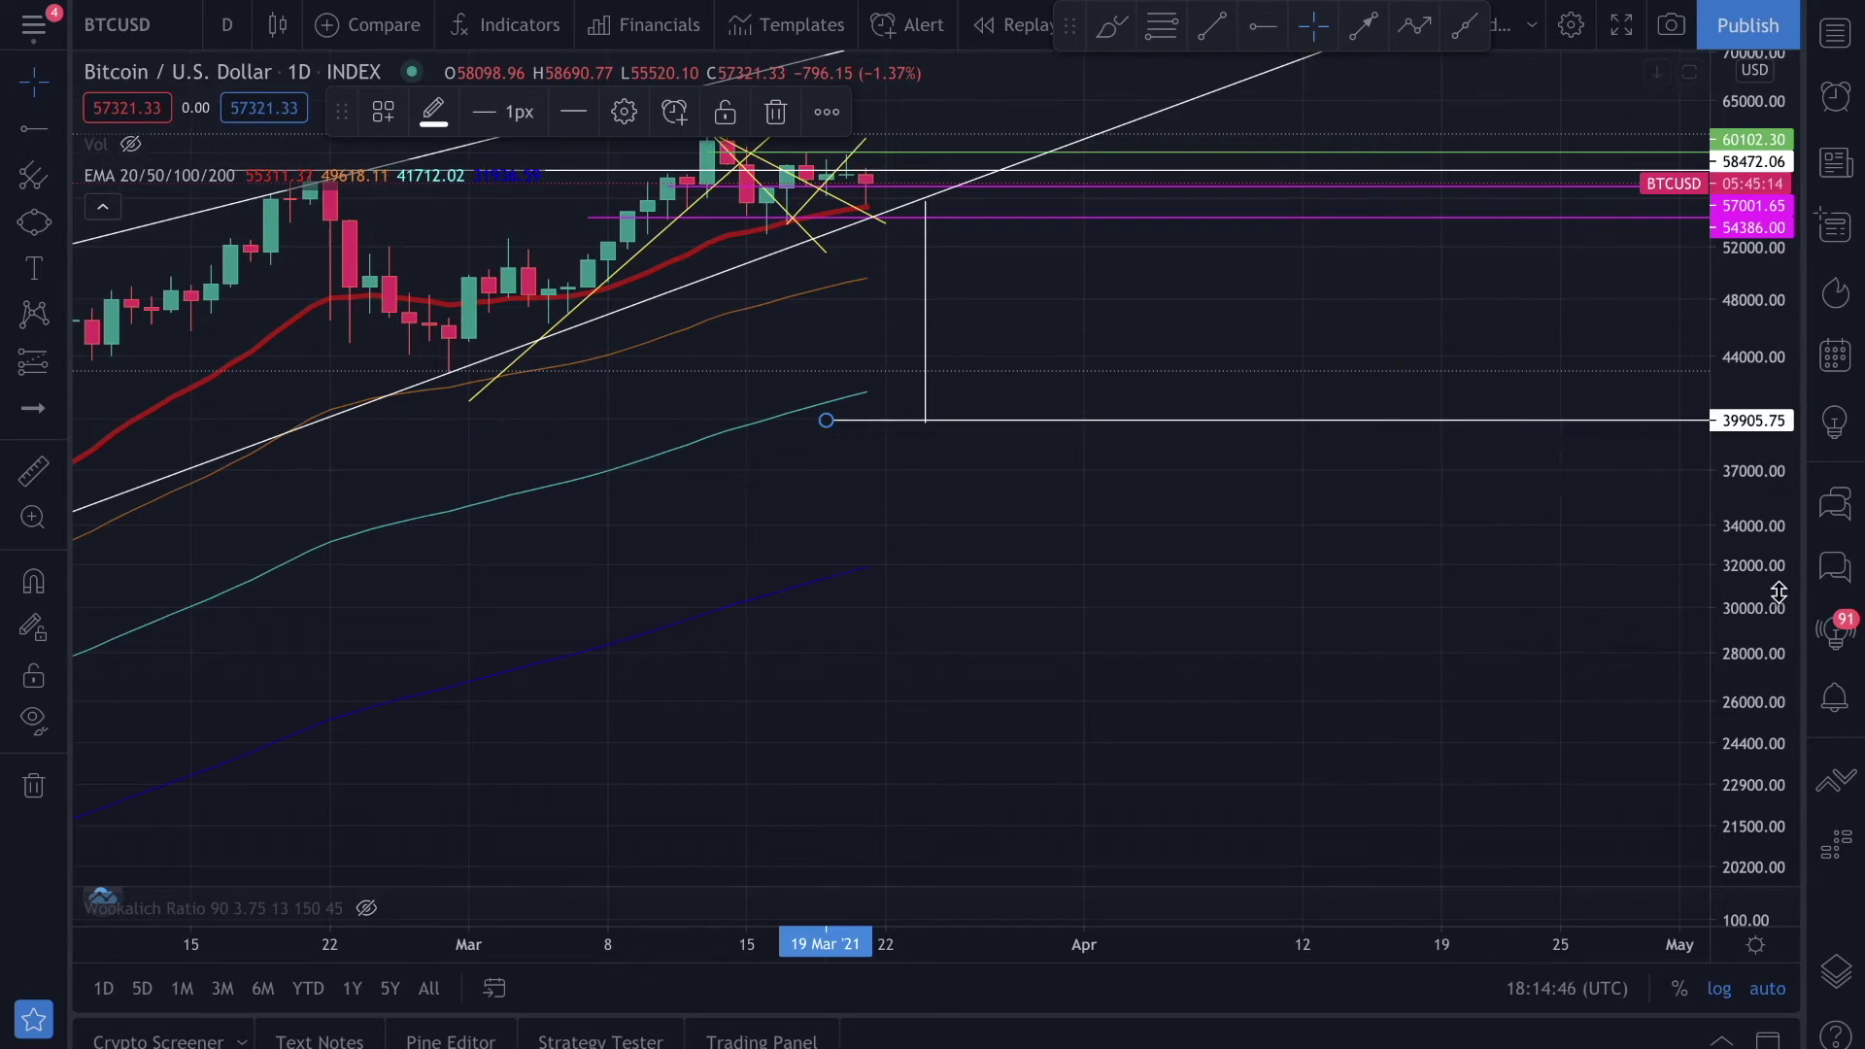
{"action": "left_click_drag", "start_coordinate": [1727, 641], "coordinate": [1736, 479]}
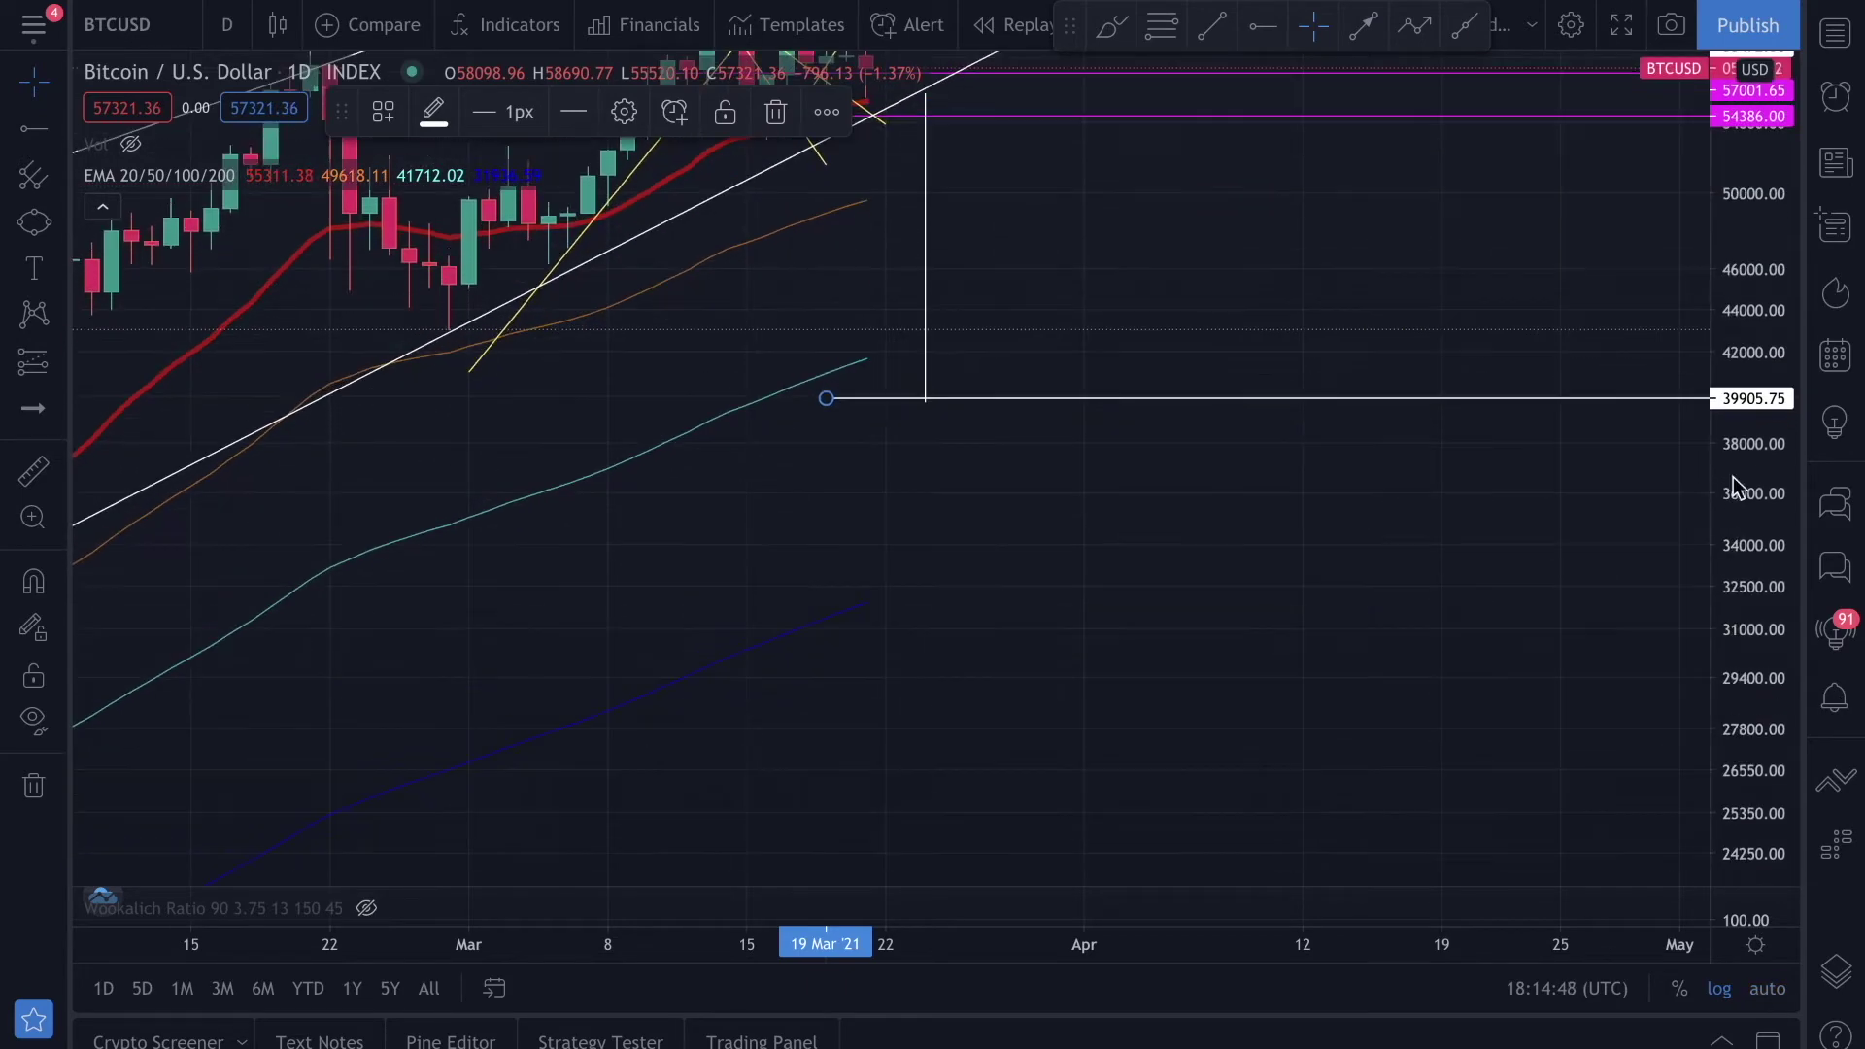
{"action": "mouse_move", "coordinate": [1078, 233]}
{"action": "left_mouse_down"}
{"action": "mouse_move", "coordinate": [1432, 595]}
{"action": "mouse_move", "coordinate": [1394, 708]}
{"action": "mouse_move", "coordinate": [1416, 728]}
{"action": "left_mouse_up"}
{"action": "left_click_drag", "start_coordinate": [1738, 776], "coordinate": [1729, 641]}
{"action": "scroll", "coordinate": [1423, 790], "scroll_direction": "up", "scroll_amount": 2}
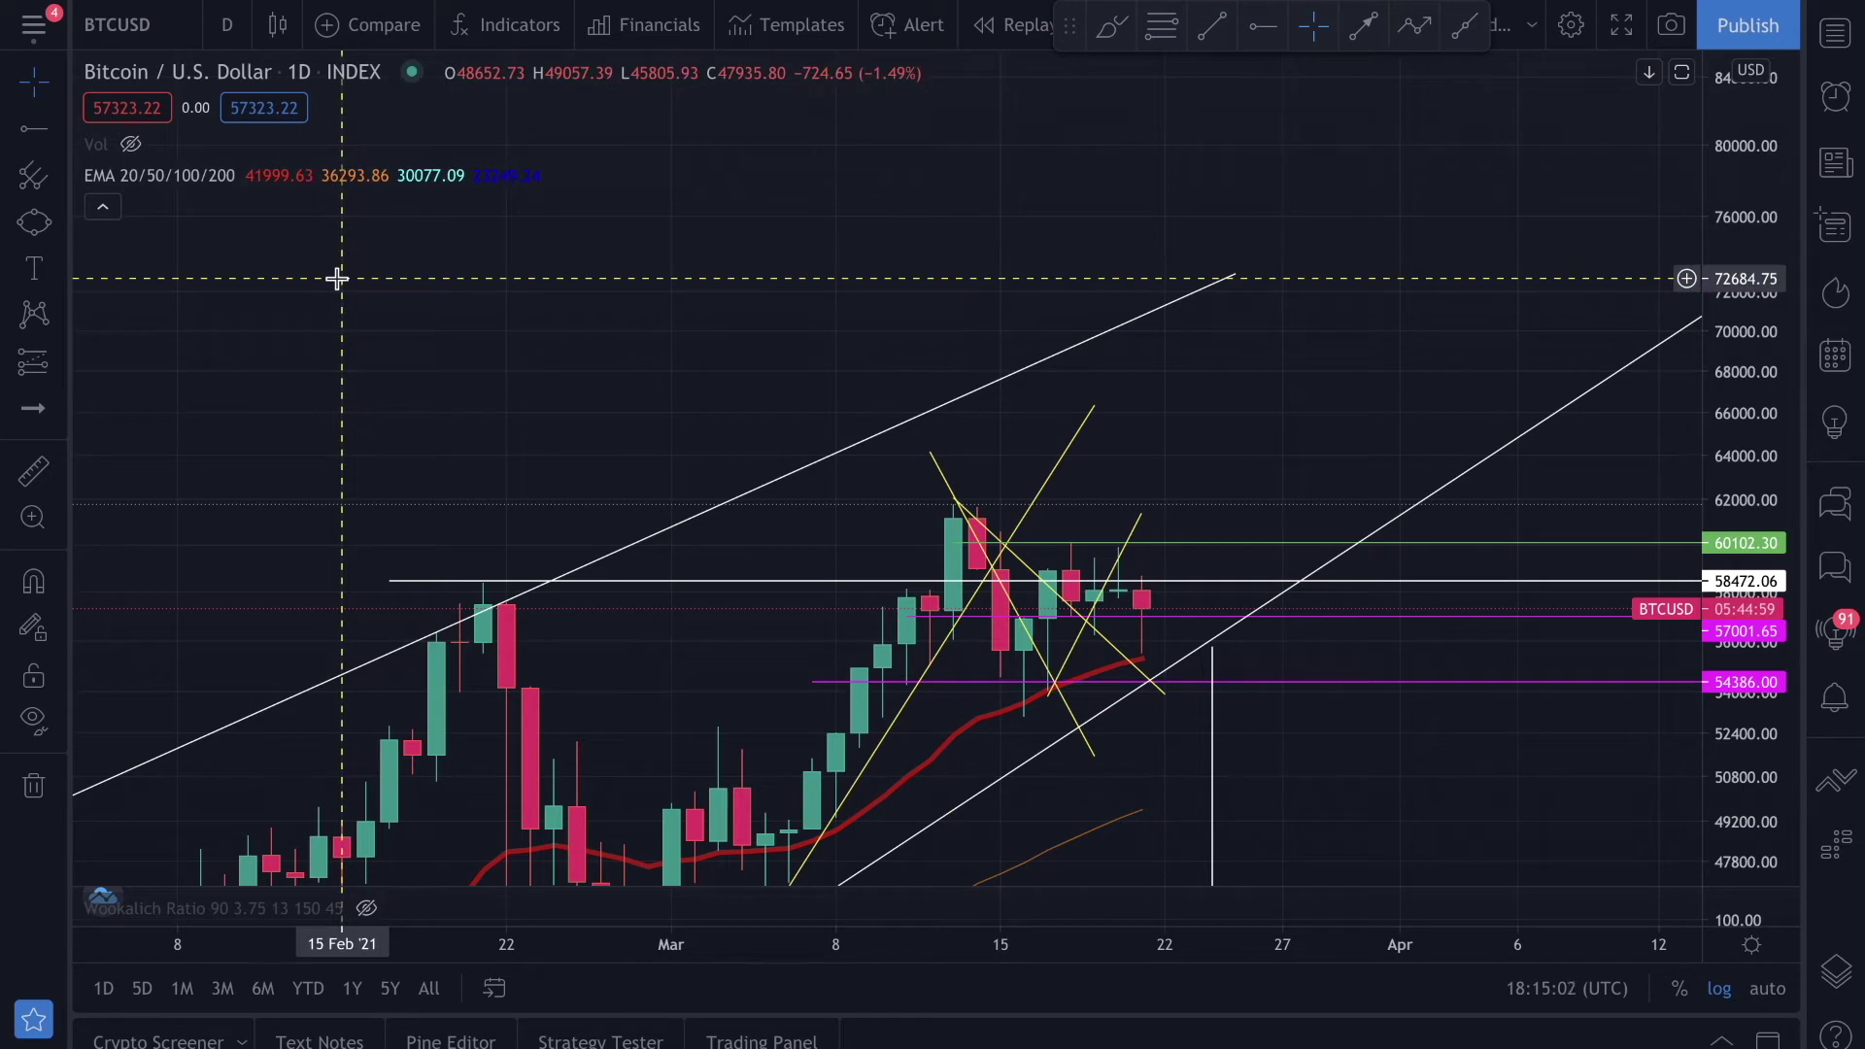
Switch the BTCUSD chart to 4-hour candles with an auto-fitted price scale, showing 10–25 March
{"action": "left_click", "coordinate": [216, 28]}
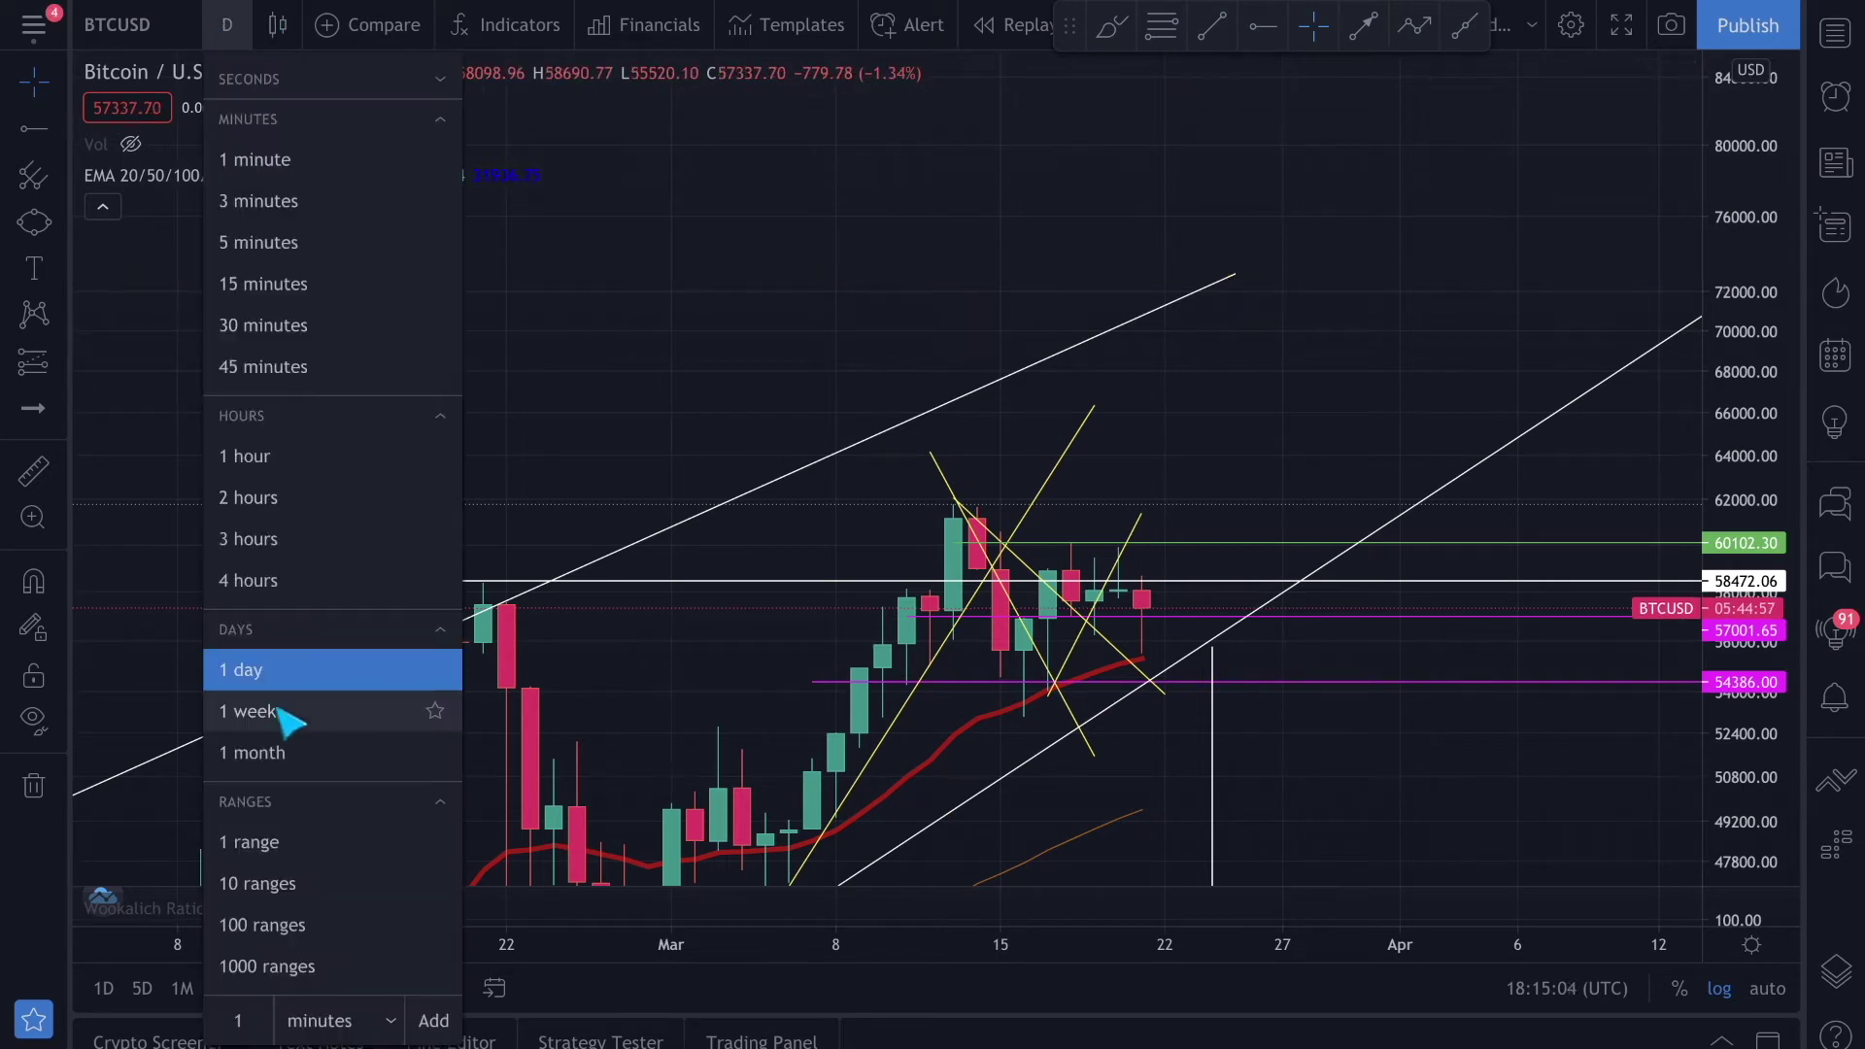
{"action": "left_click", "coordinate": [286, 572]}
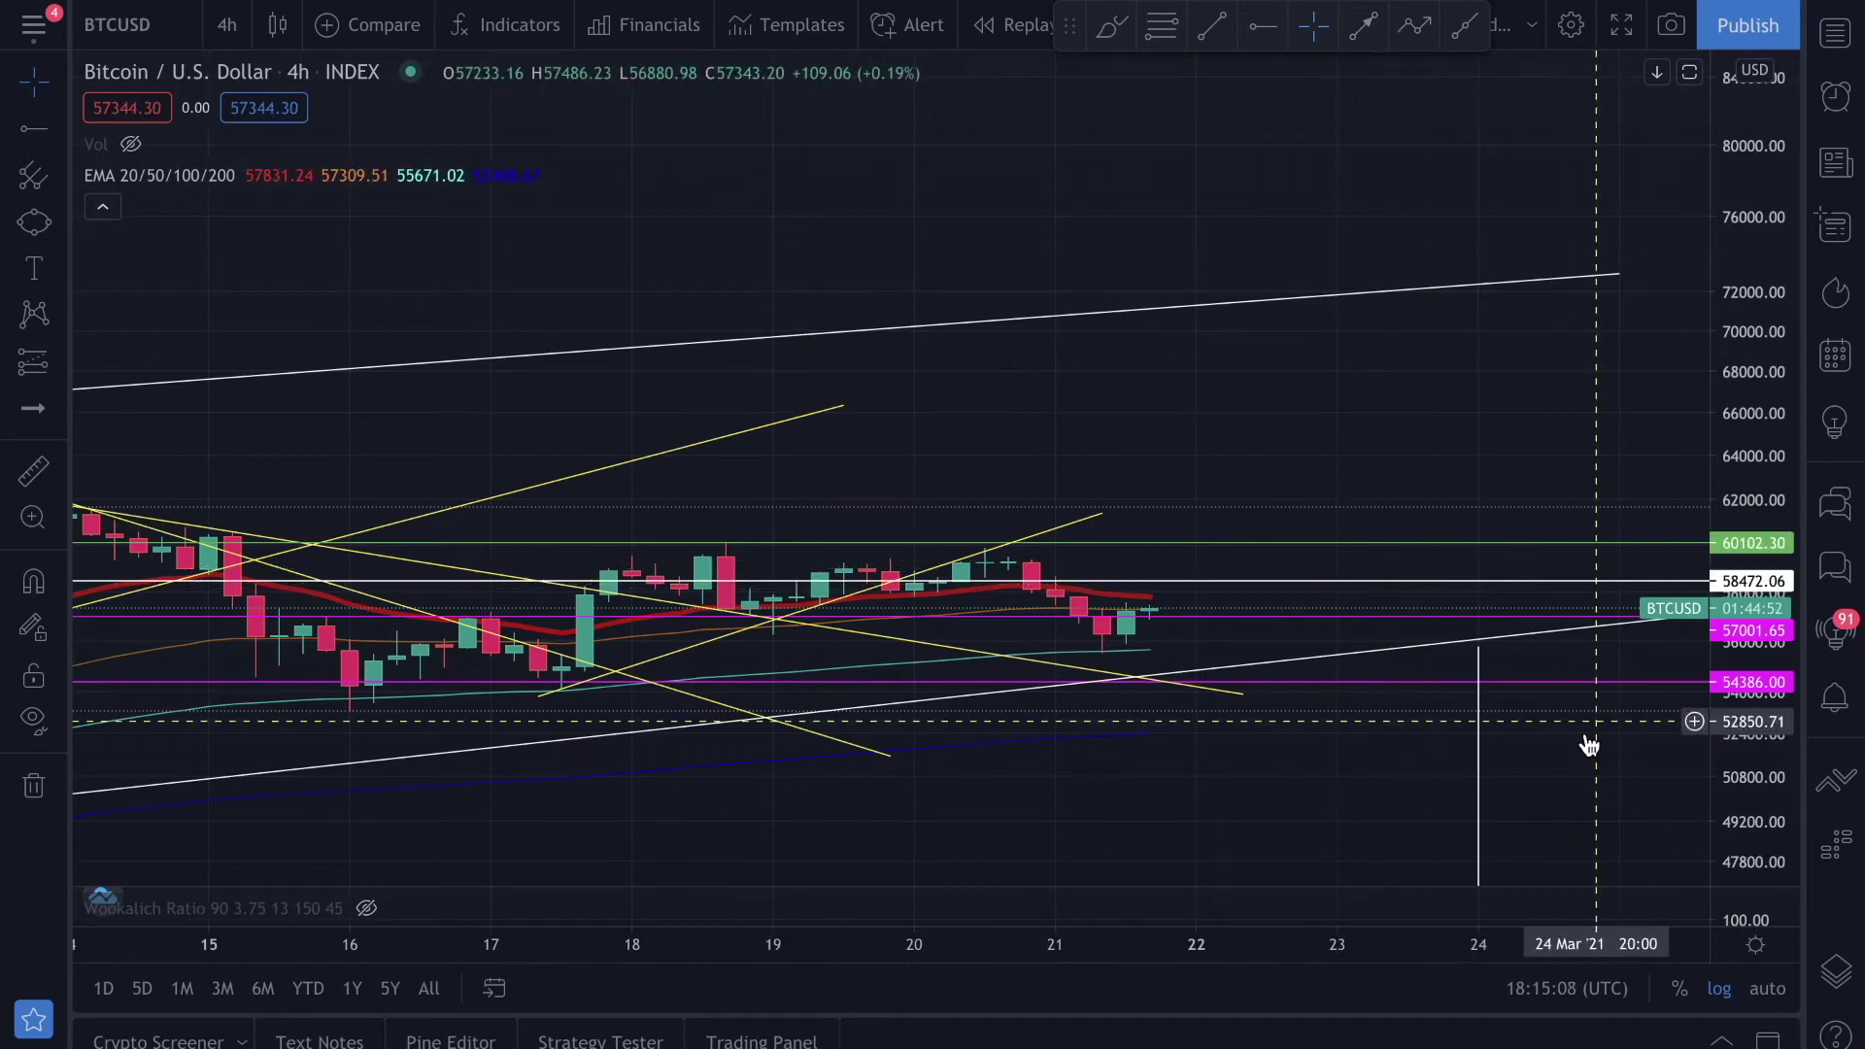
{"action": "left_click", "coordinate": [1766, 992]}
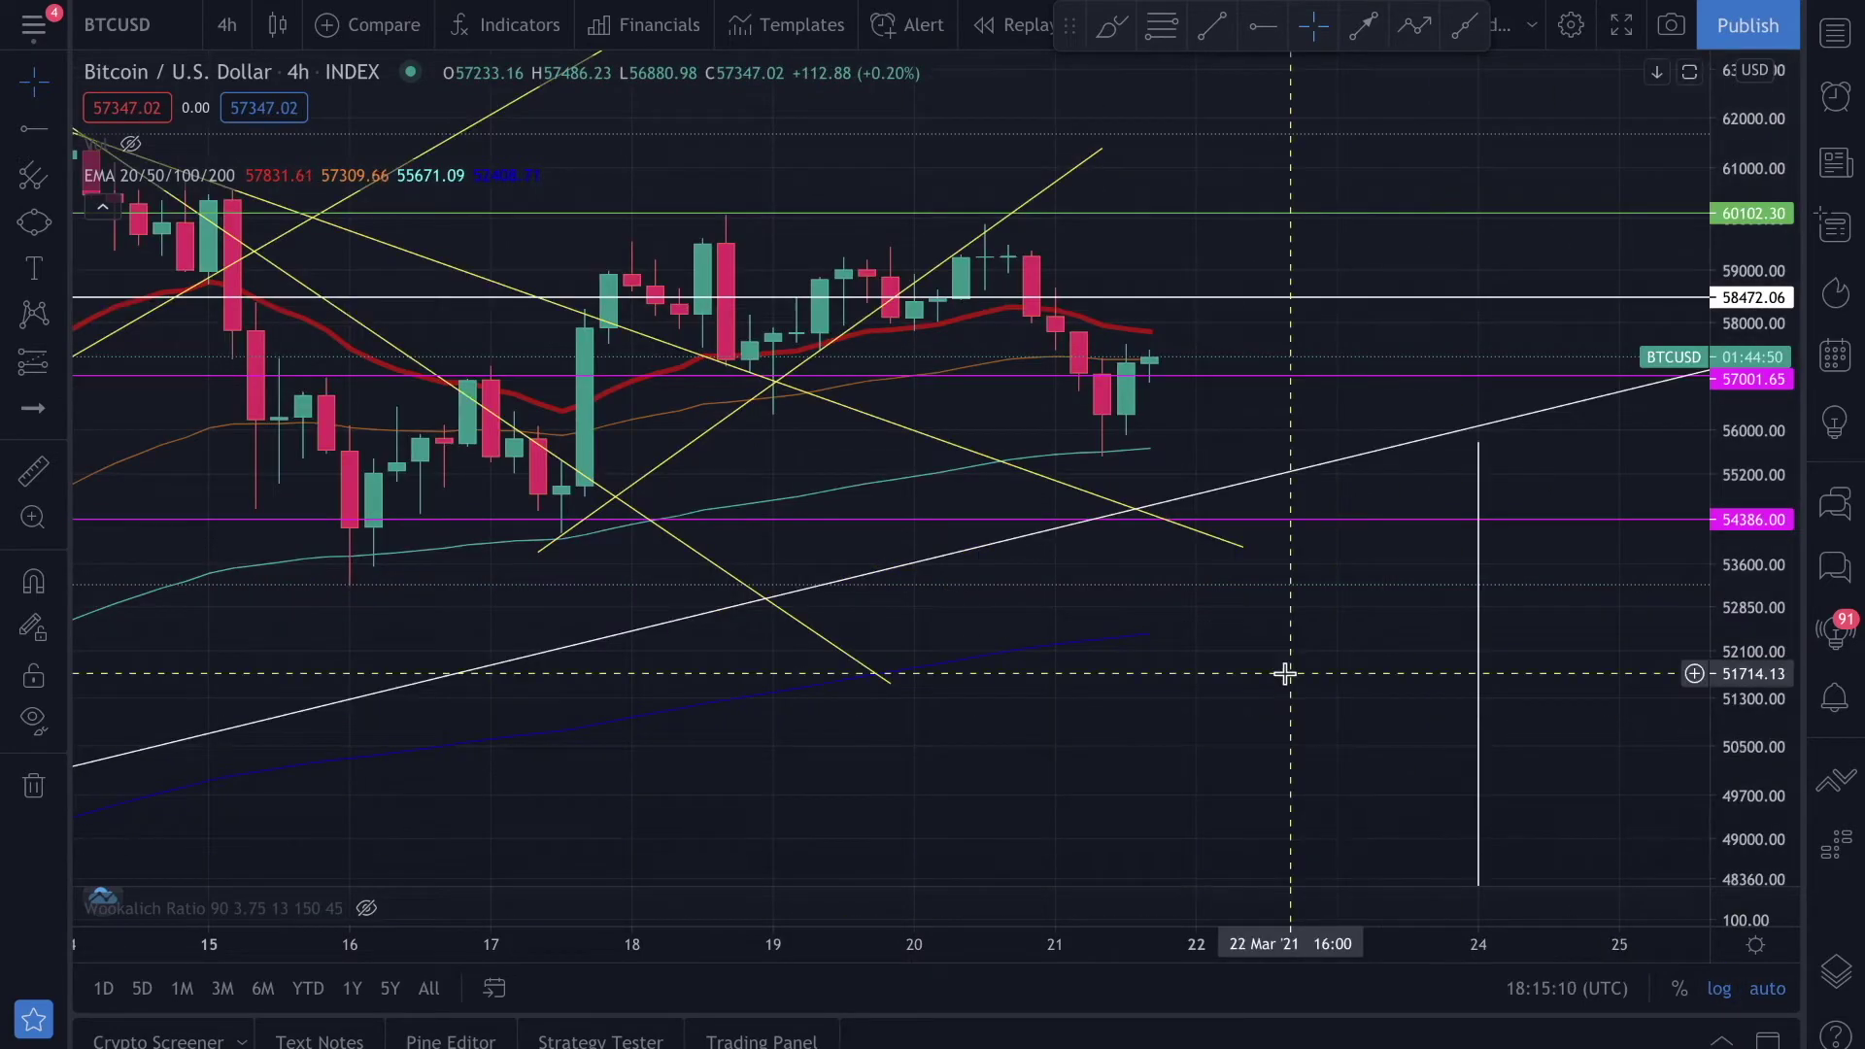
{"action": "scroll", "coordinate": [1282, 672], "scroll_direction": "down", "scroll_amount": 3}
{"action": "scroll", "coordinate": [1282, 673], "scroll_direction": "up", "scroll_amount": 1}
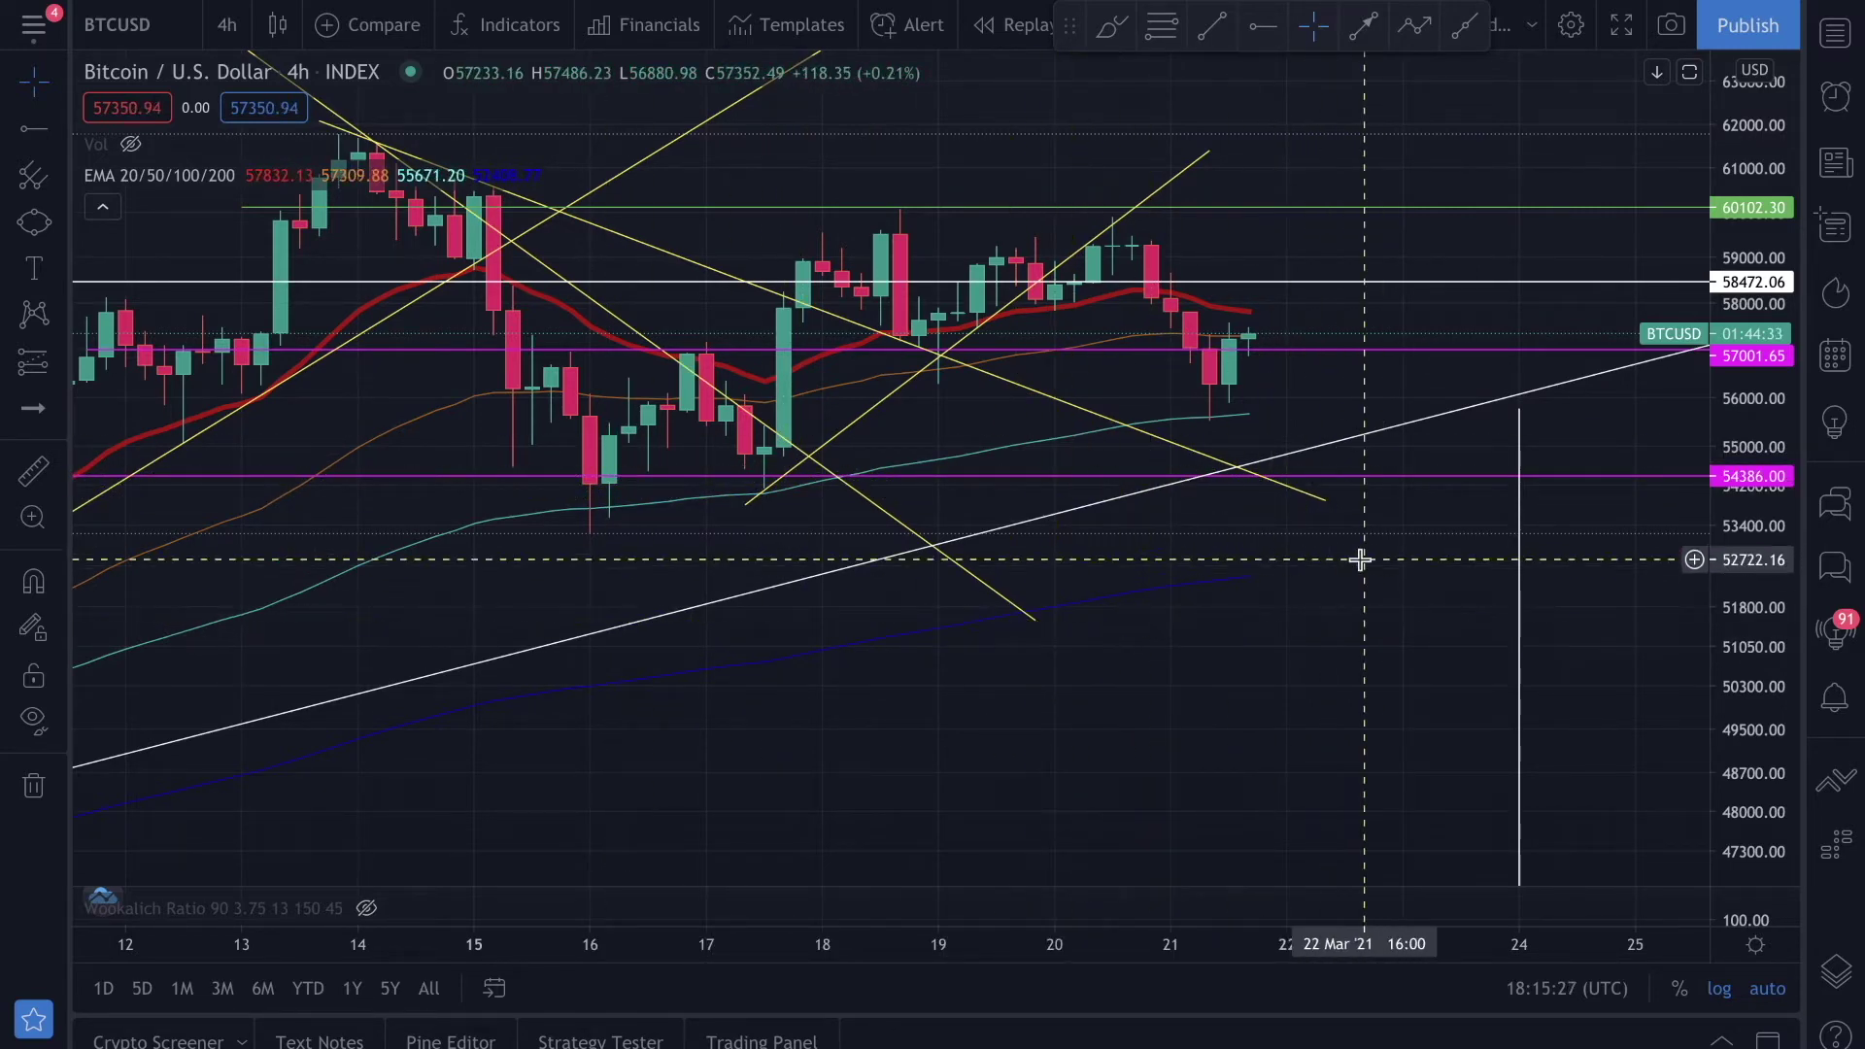
{"action": "scroll", "coordinate": [1360, 560], "scroll_direction": "down", "scroll_amount": 4}
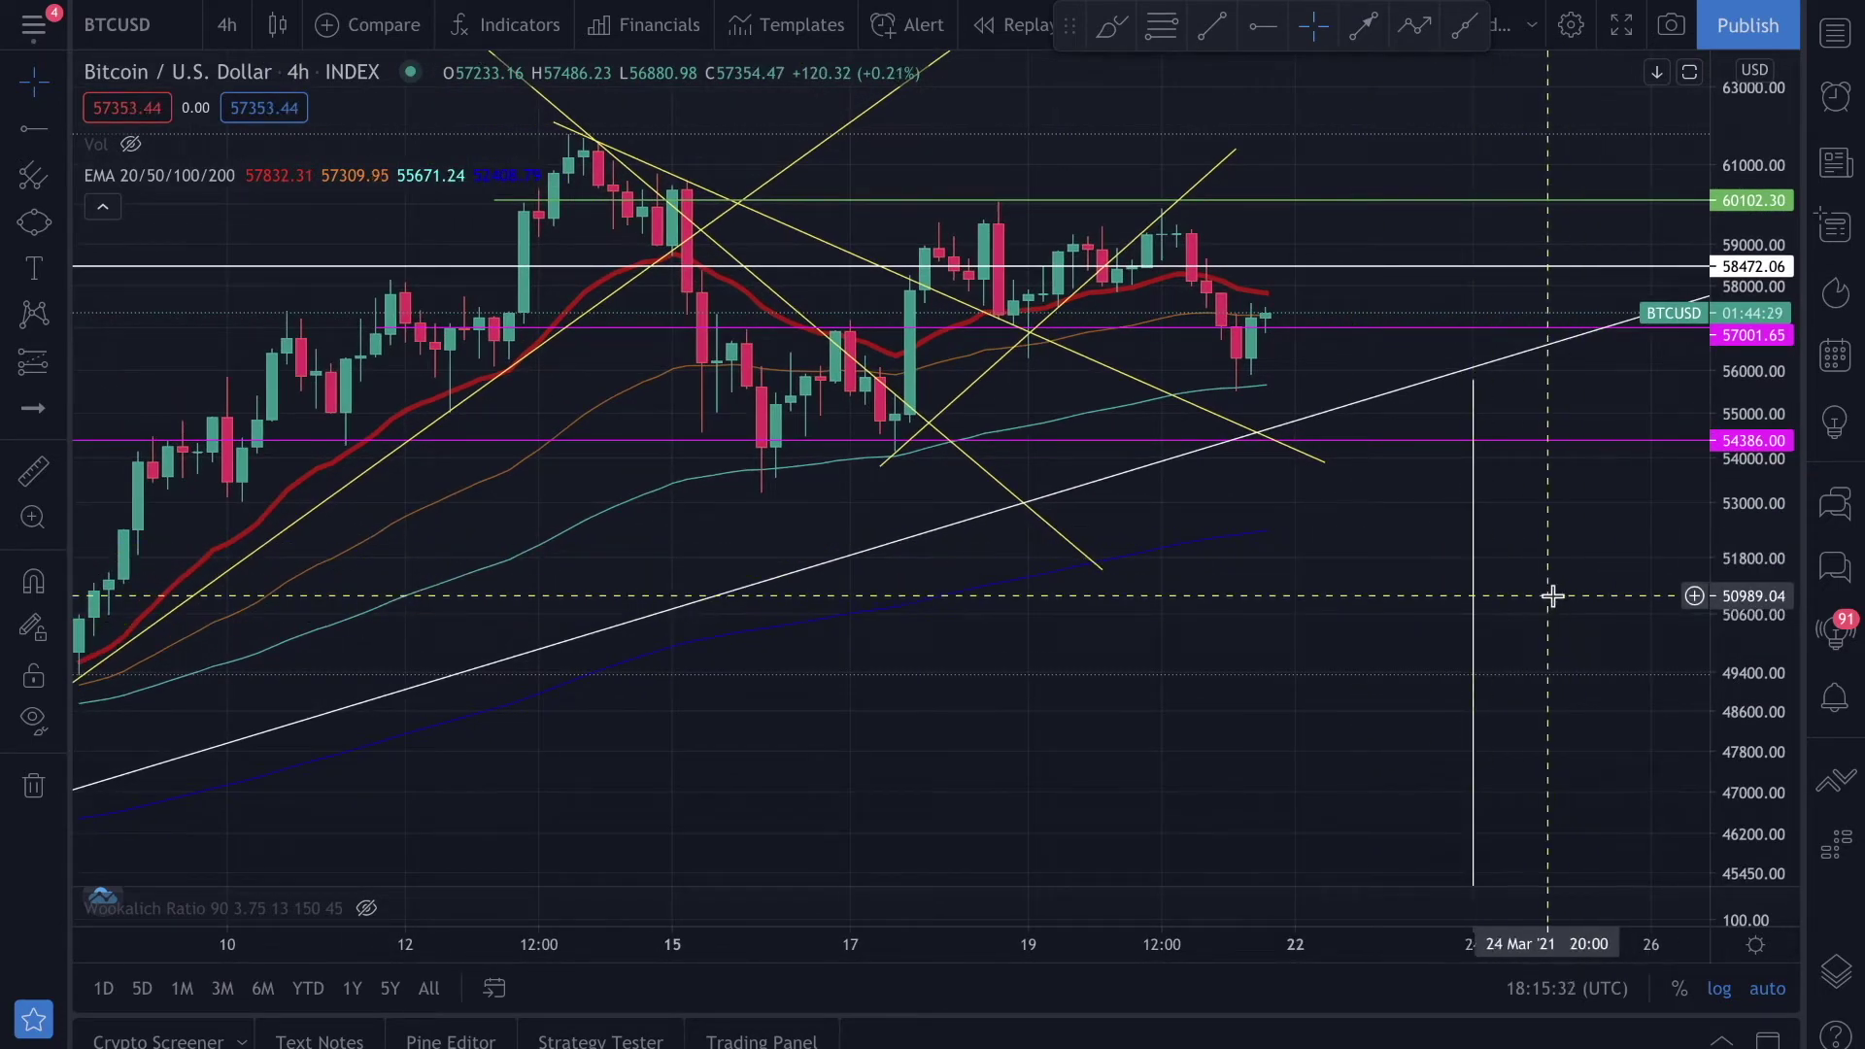
{"action": "scroll", "coordinate": [1548, 595], "scroll_direction": "down", "scroll_amount": 4}
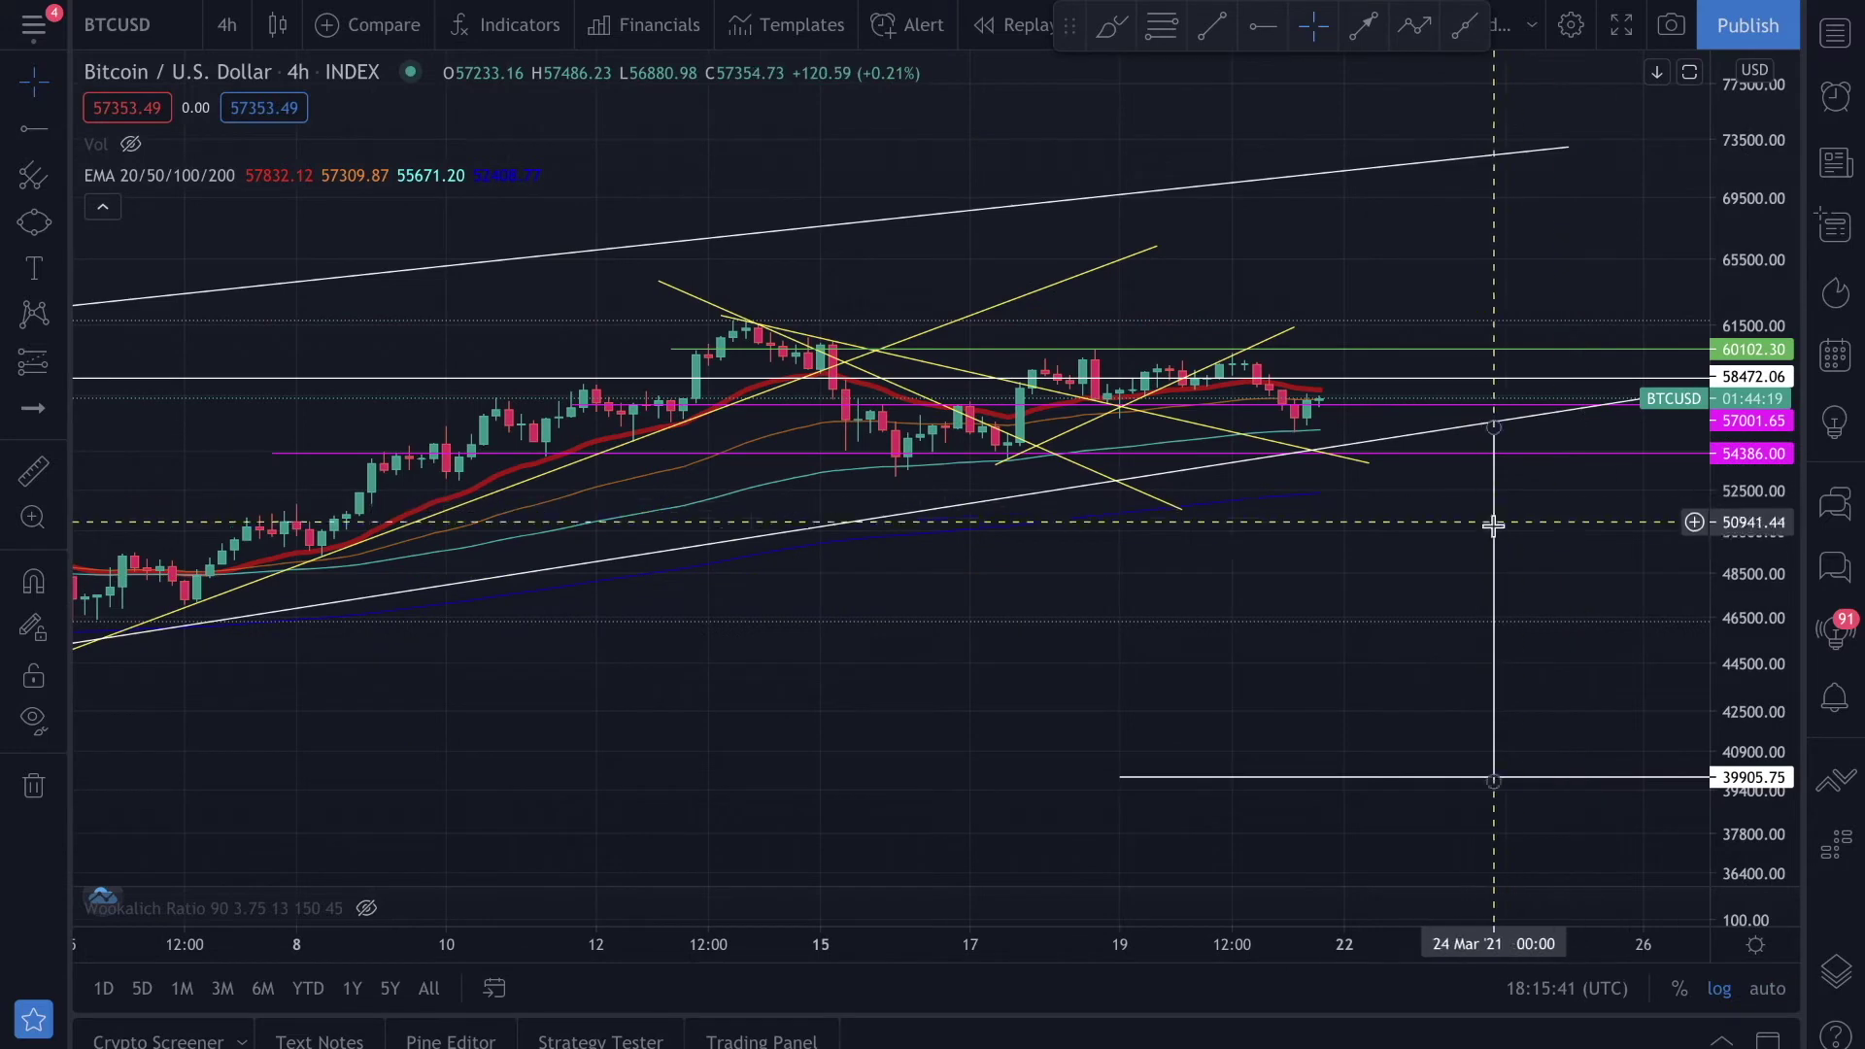
Nudge the vertical line and raise the horizontal level to 40151.70
{"action": "left_click_drag", "start_coordinate": [1494, 555], "coordinate": [1493, 538]}
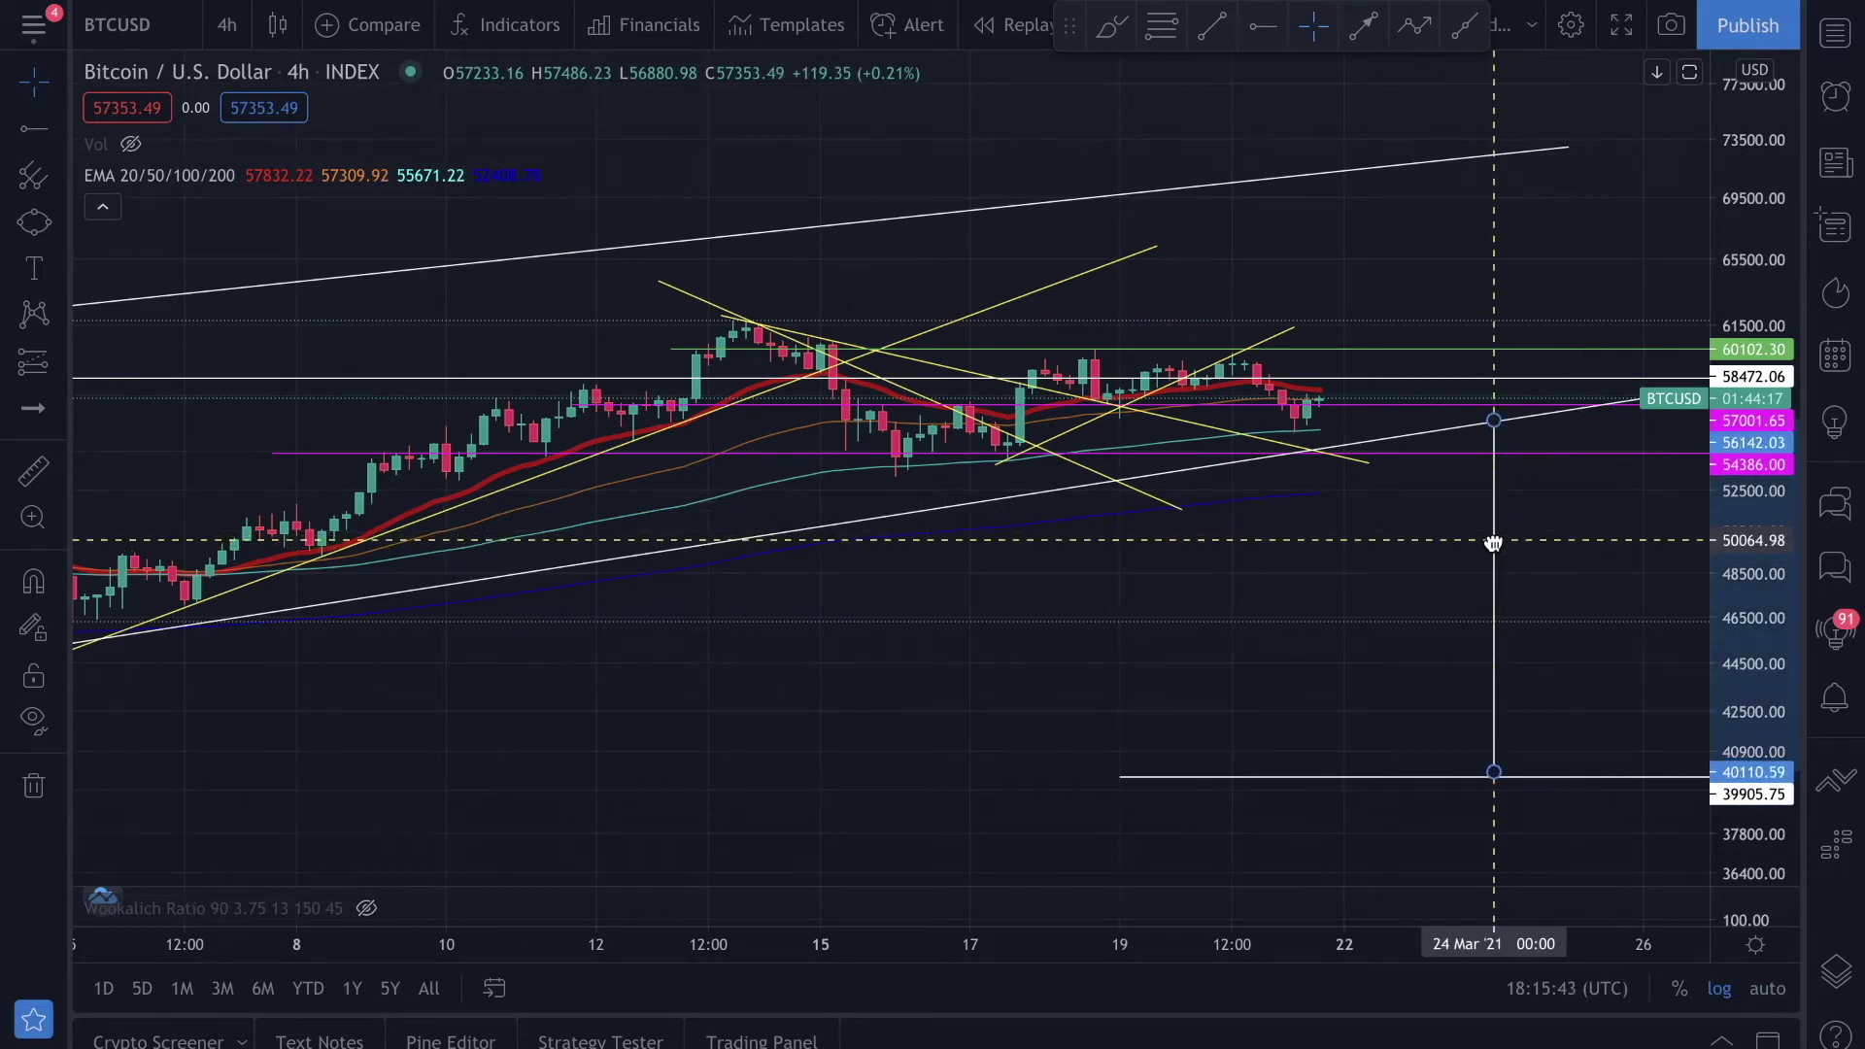
{"action": "left_click", "coordinate": [1122, 777]}
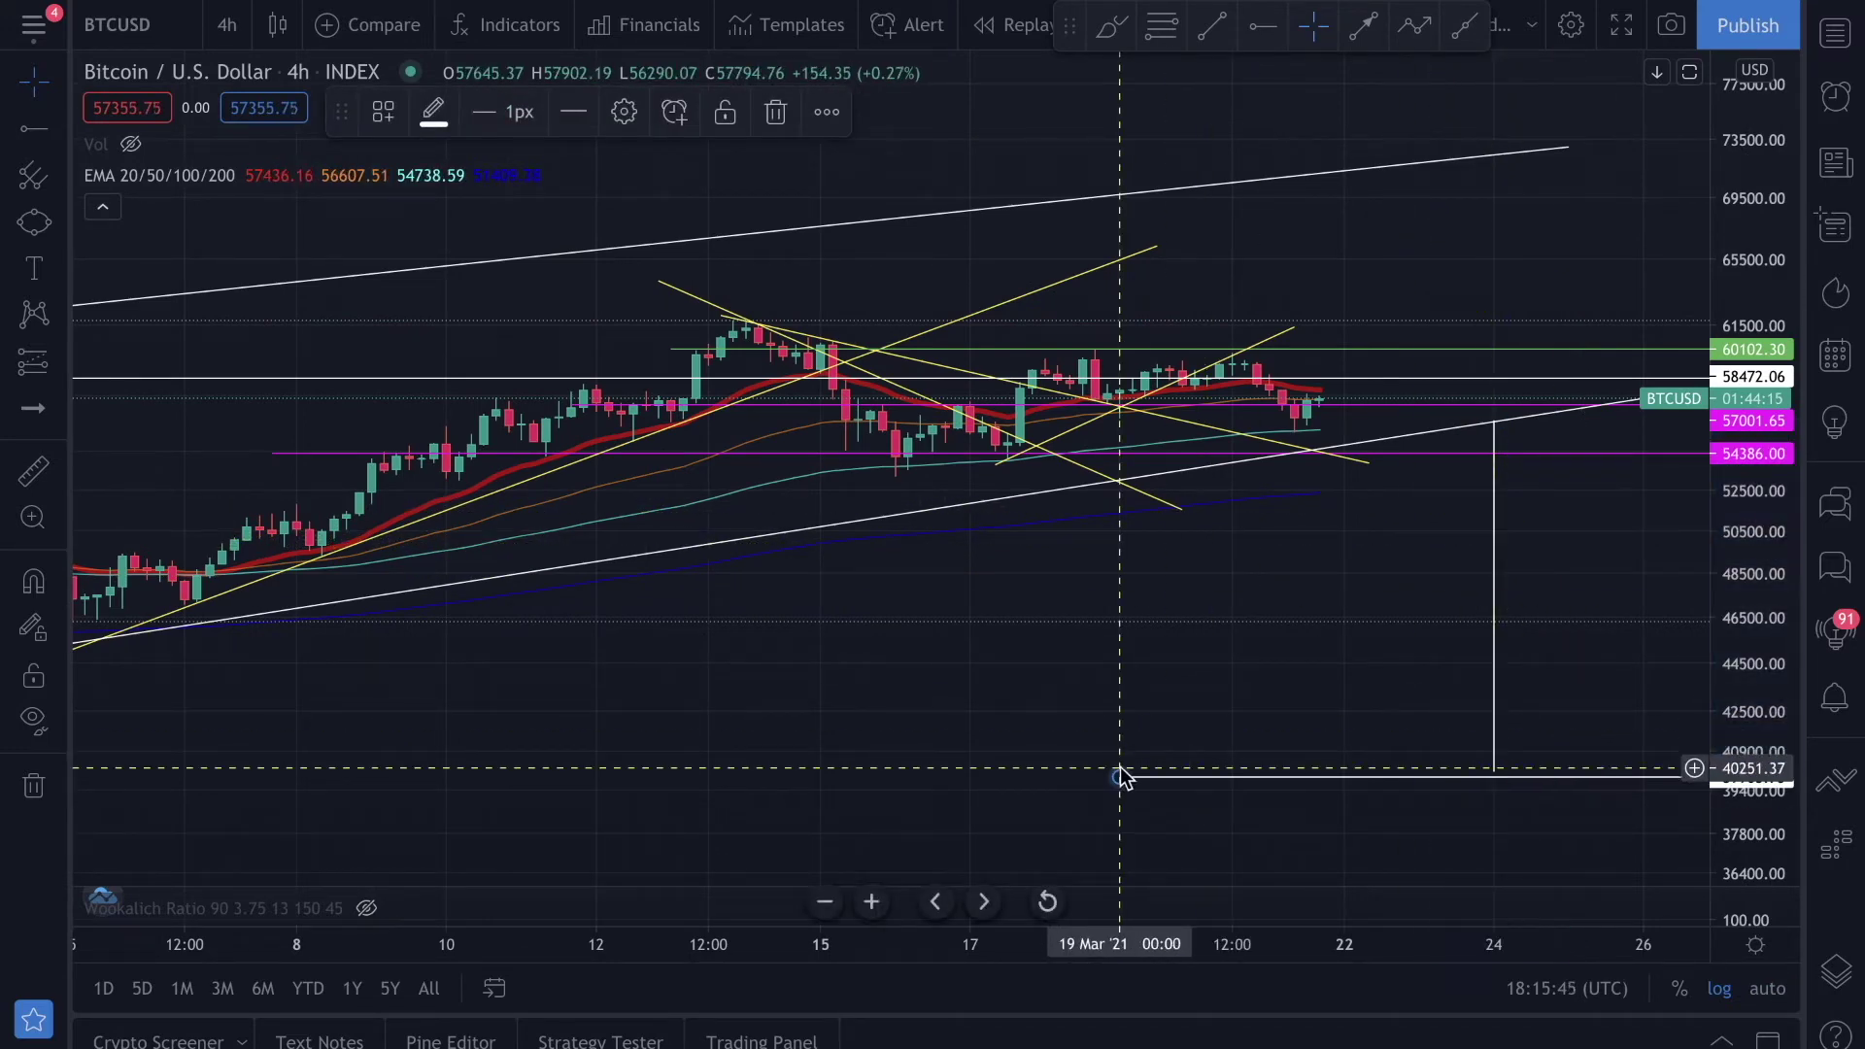
{"action": "left_click_drag", "start_coordinate": [1122, 774], "coordinate": [1119, 770]}
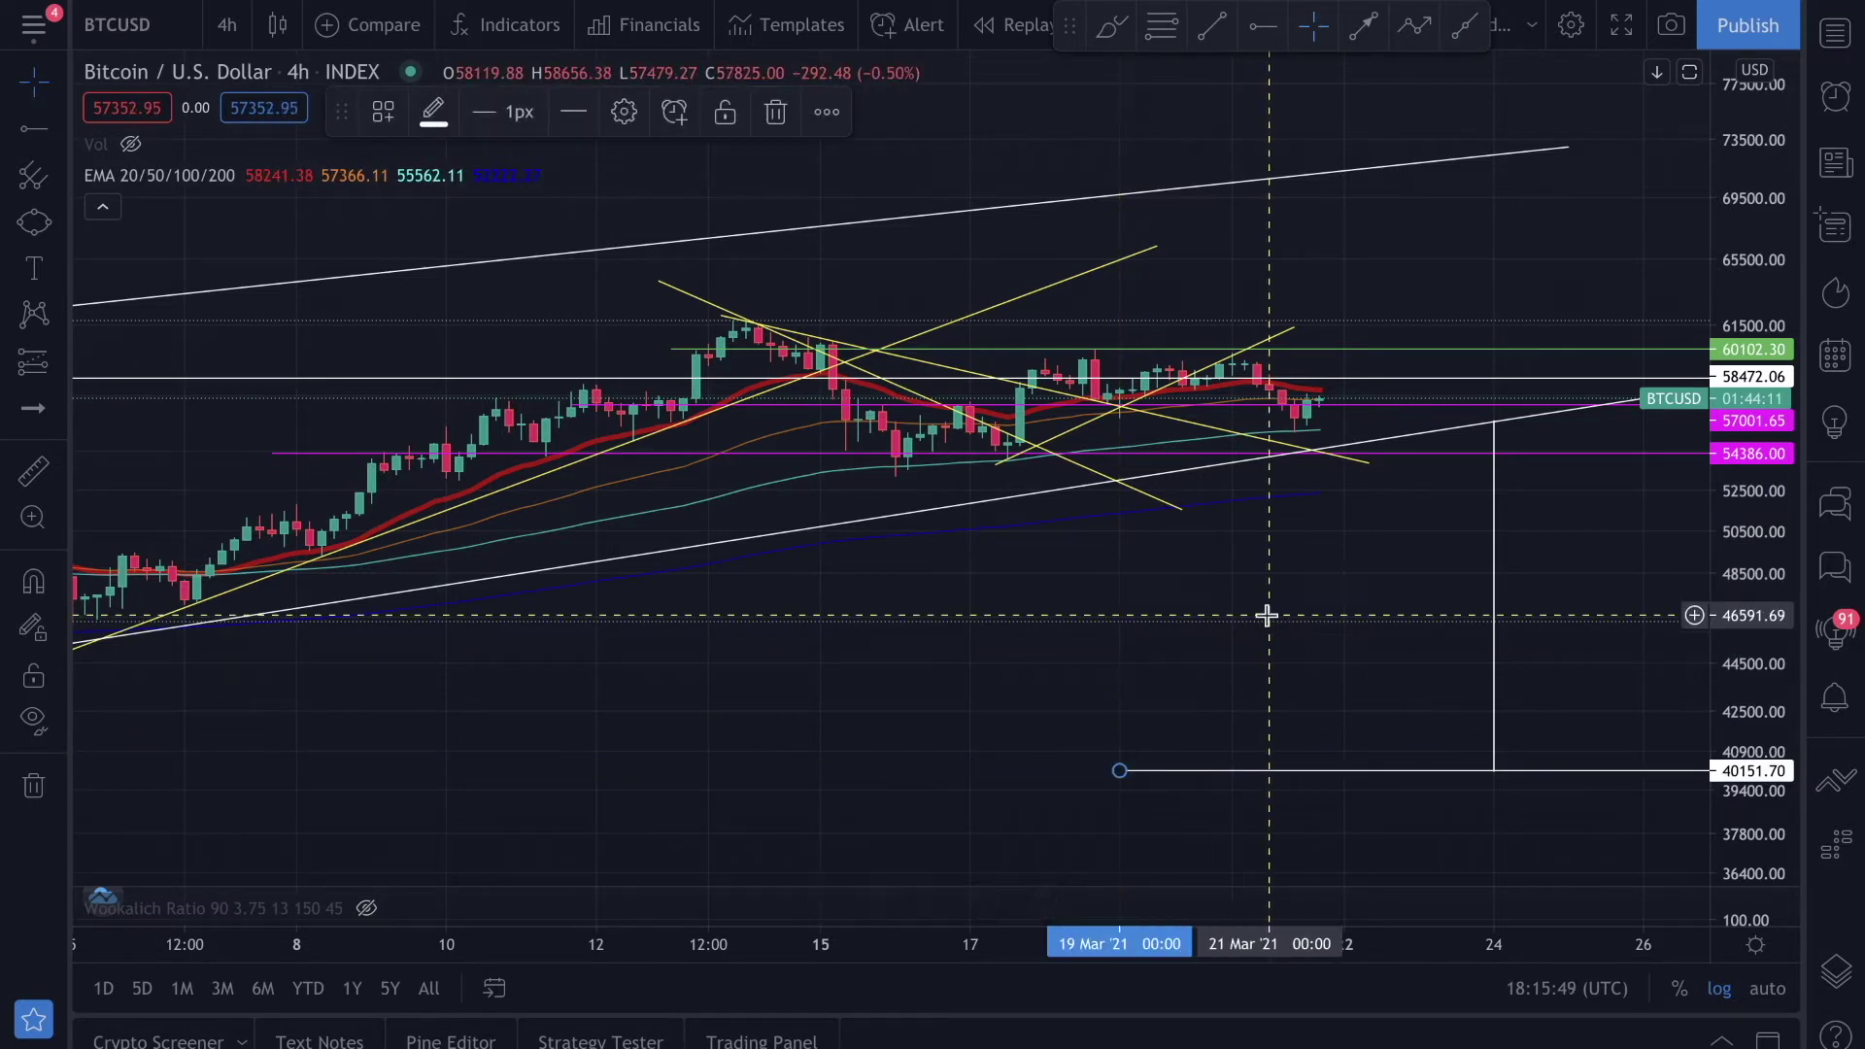
Switch to the ETHUSD daily chart with its converging triangle and 1,969.33 level
{"action": "scroll", "coordinate": [1267, 614], "scroll_direction": "down", "scroll_amount": 3}
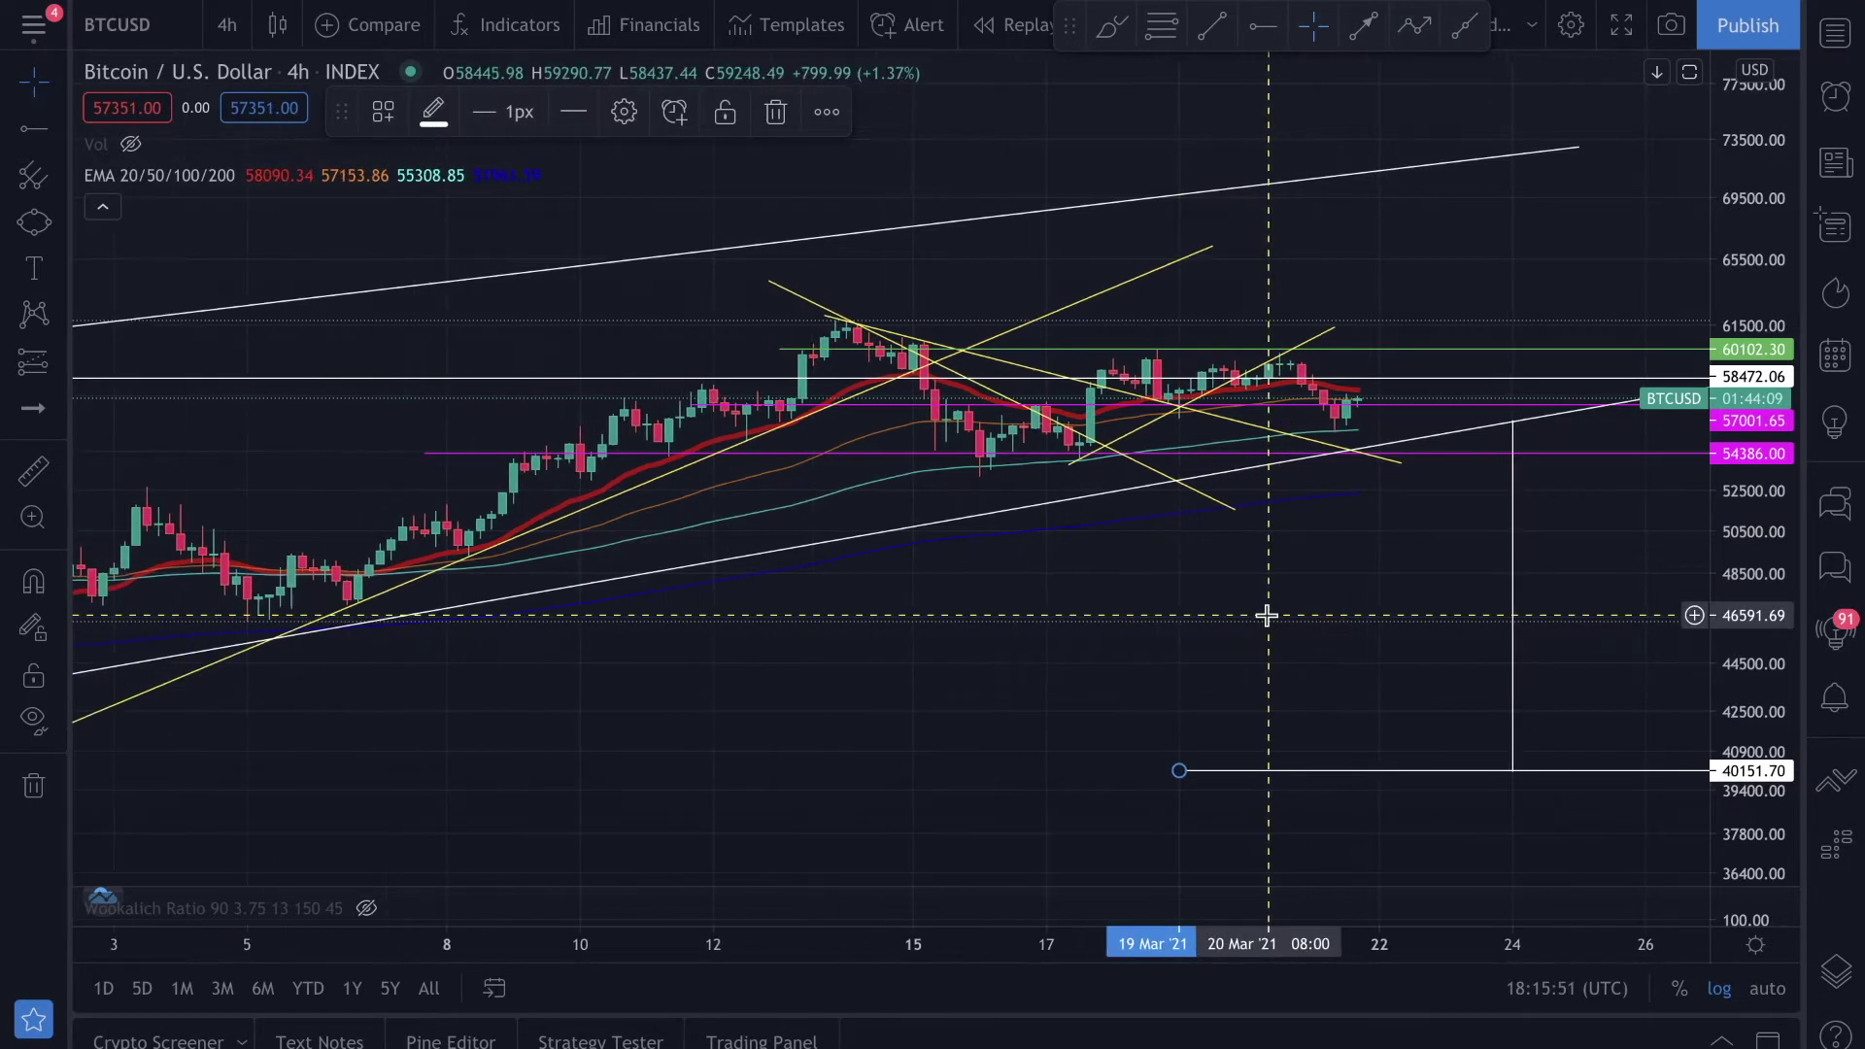
{"action": "scroll", "coordinate": [1266, 615], "scroll_direction": "down", "scroll_amount": 5}
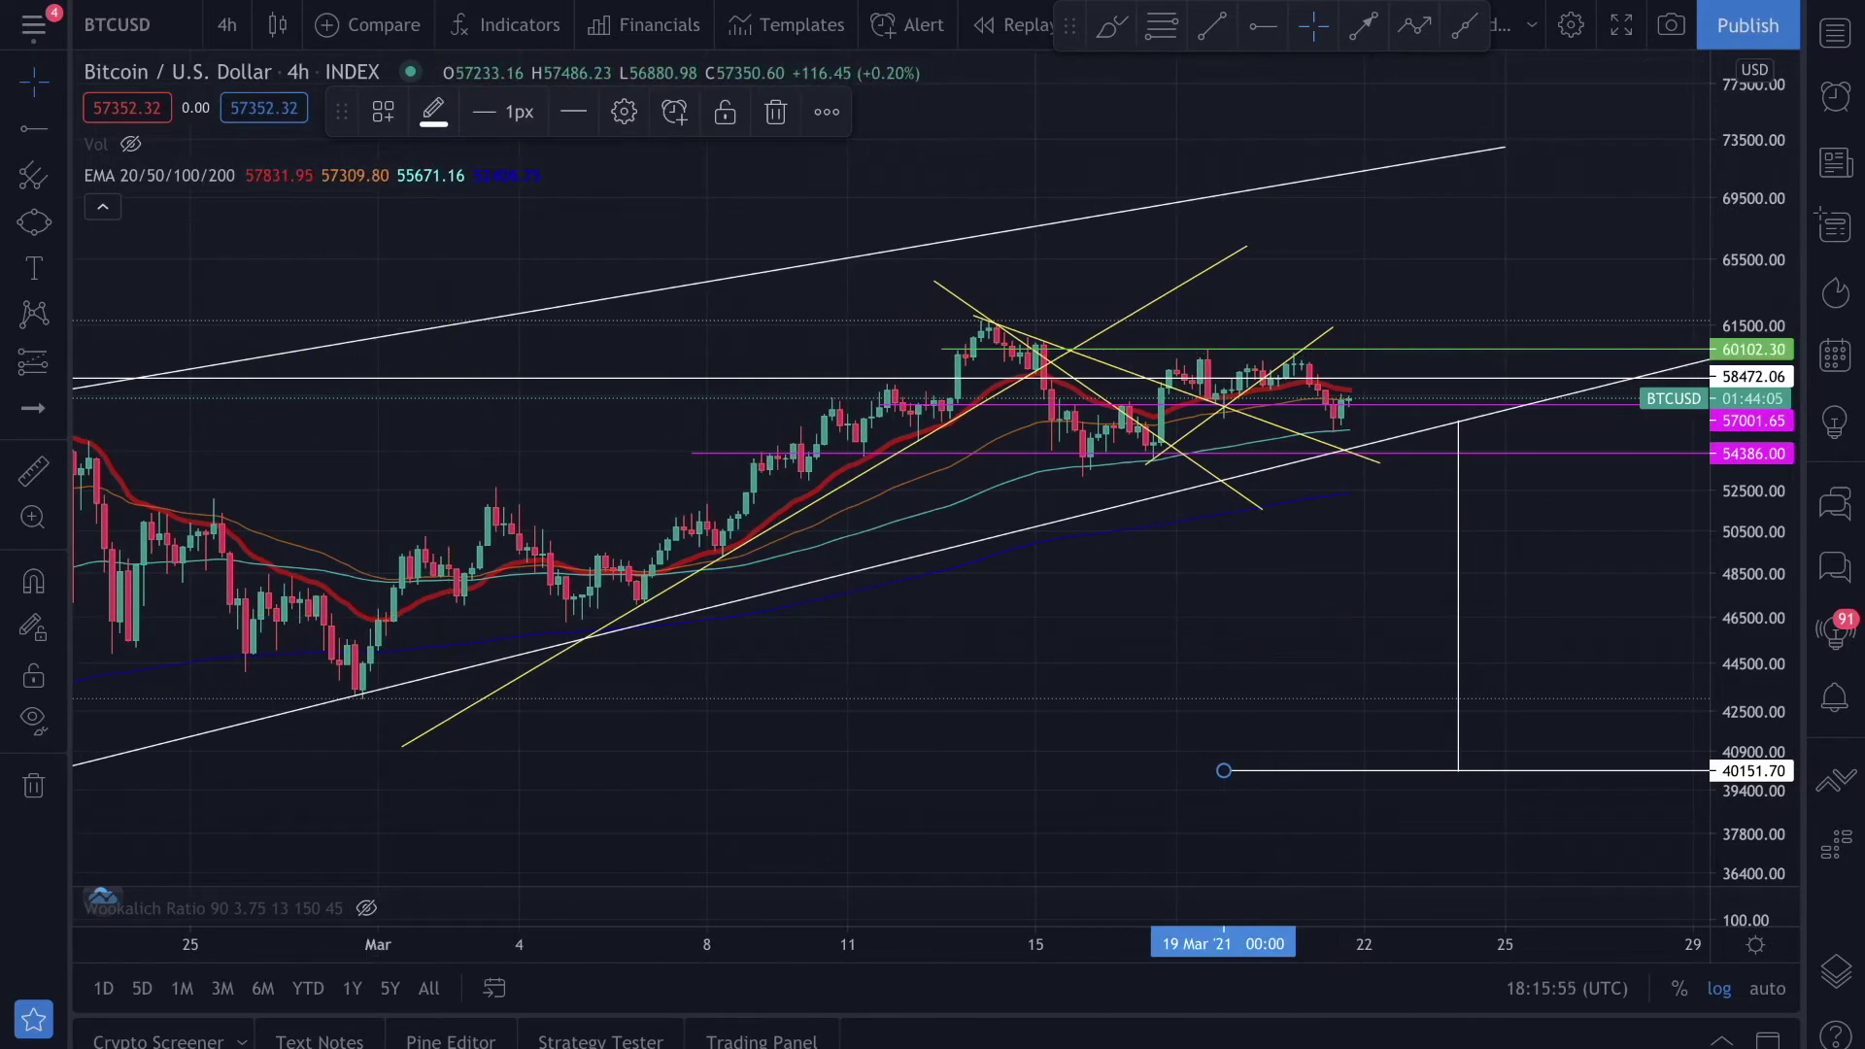
{"action": "key", "text": "ctrl+Tab"}
{"action": "scroll", "coordinate": [928, 498], "scroll_direction": "up", "scroll_amount": 5}
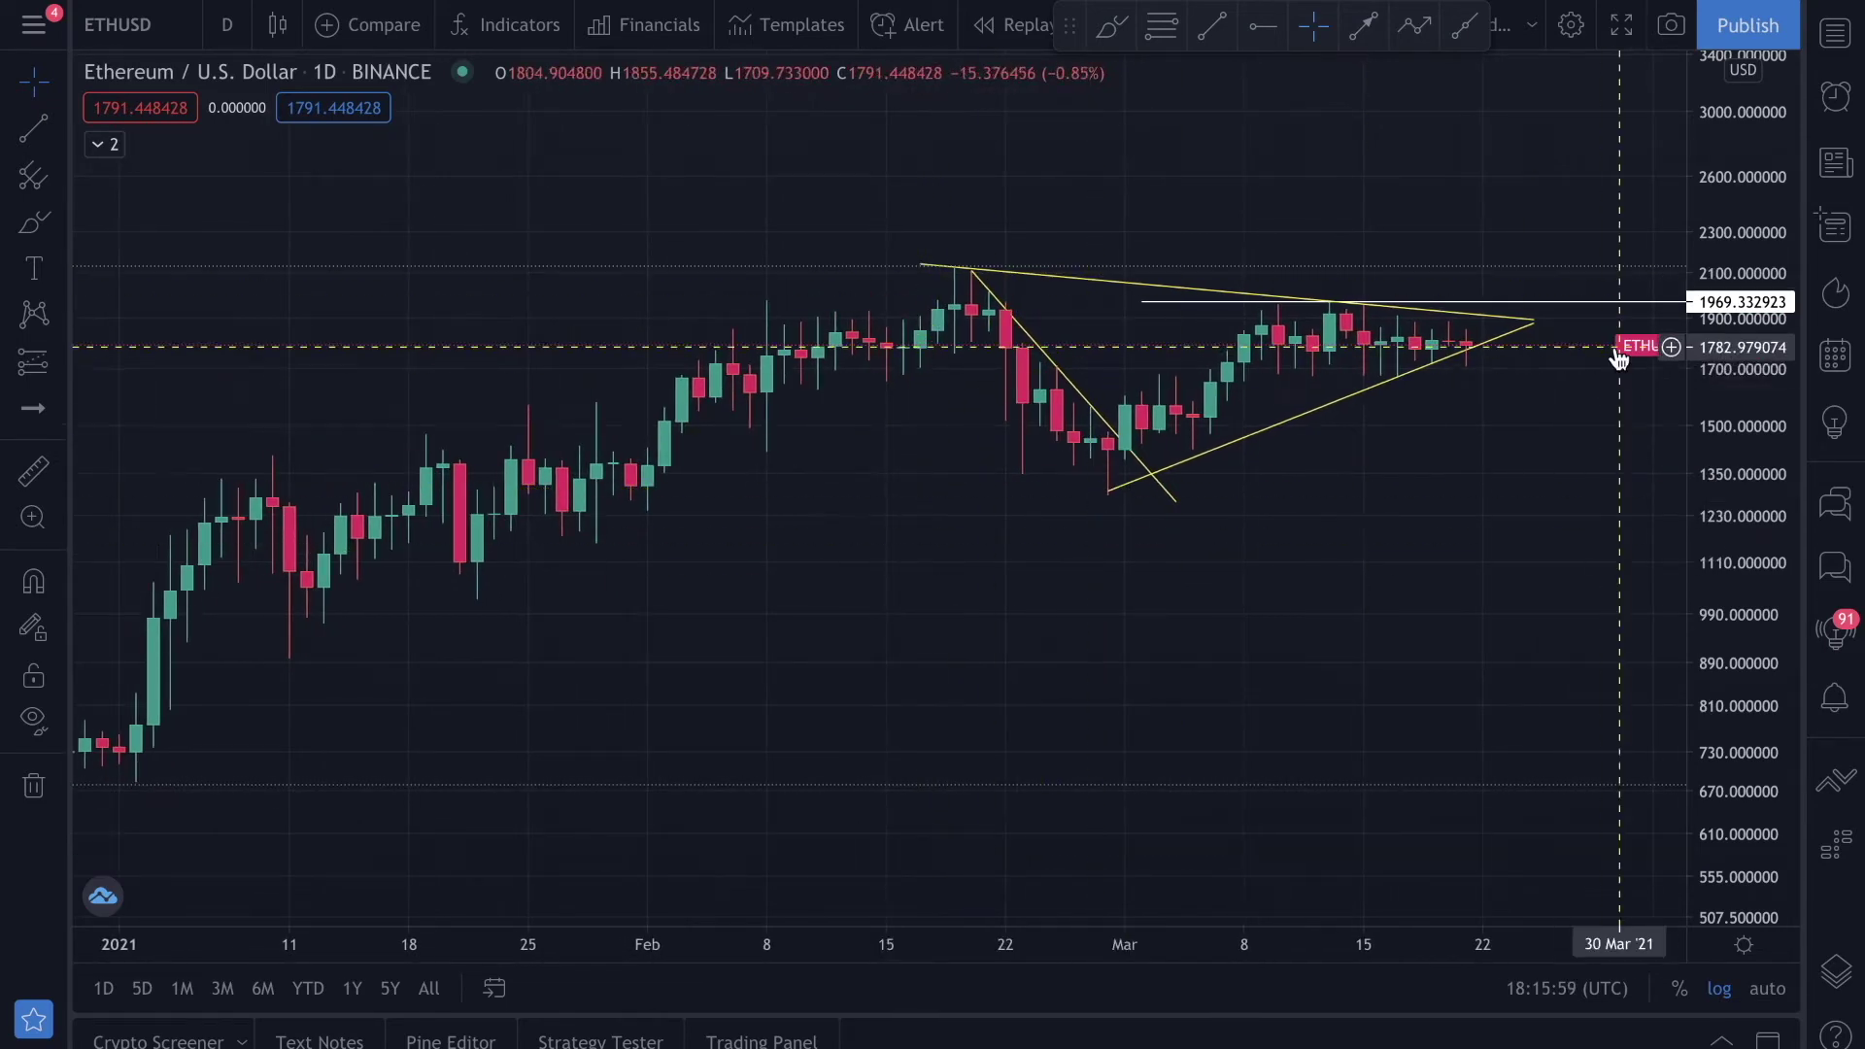
Review the ETHUSD triangle, then switch to the Cardano daily chart with its rising channel
{"action": "scroll", "coordinate": [1277, 436], "scroll_direction": "down", "scroll_amount": 2}
{"action": "scroll", "coordinate": [1277, 436], "scroll_direction": "down", "scroll_amount": 2}
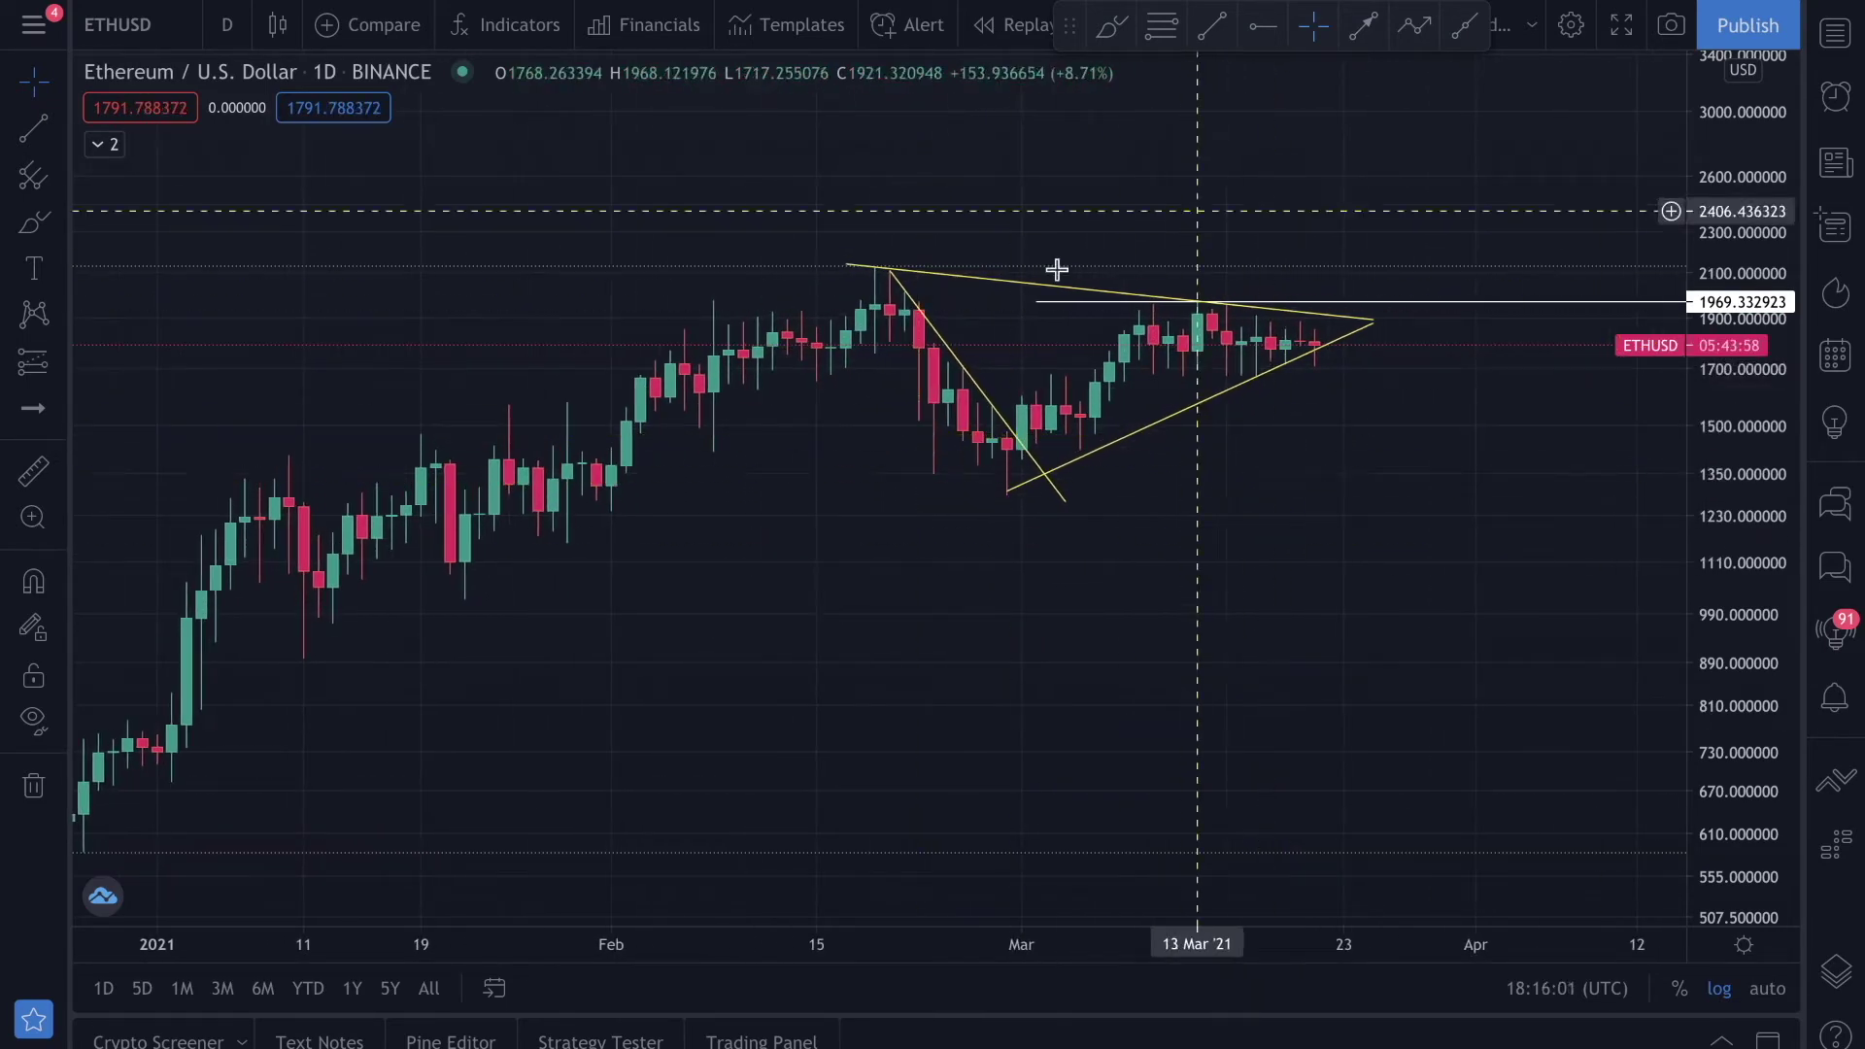
{"action": "scroll", "coordinate": [1282, 392], "scroll_direction": "up", "scroll_amount": 3}
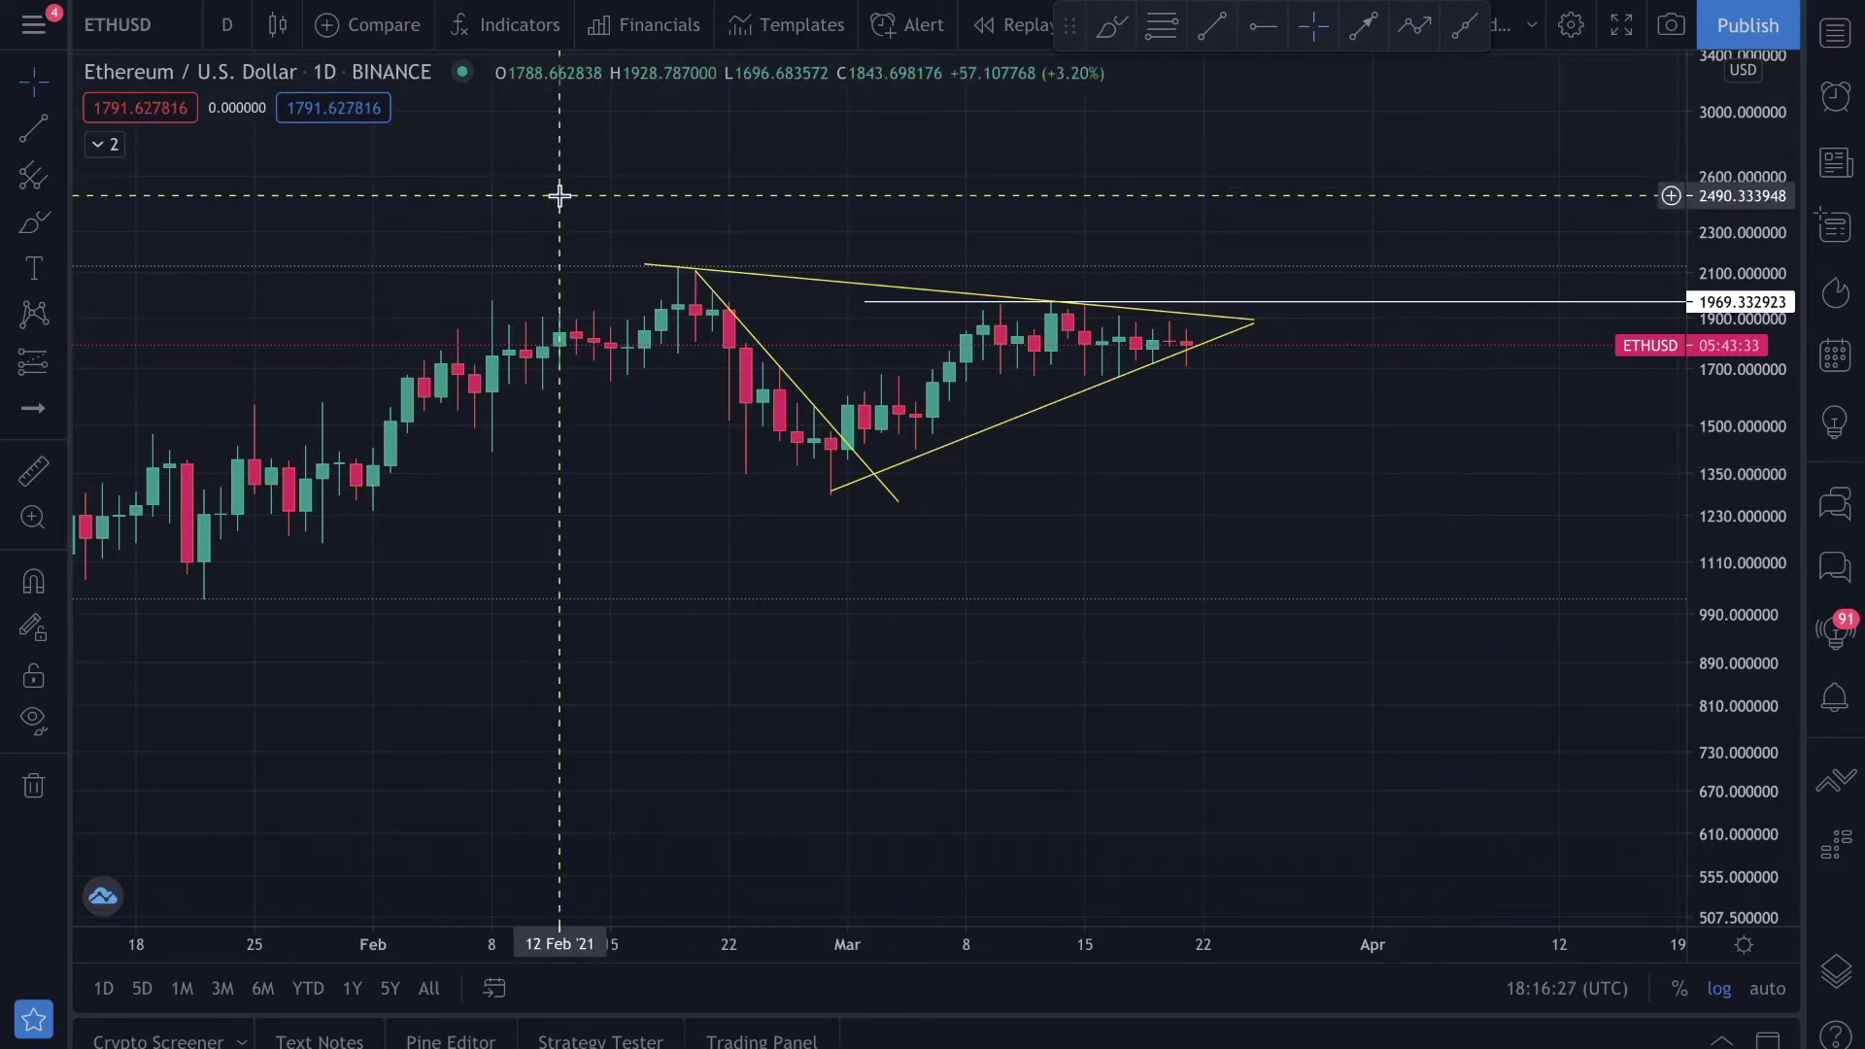
{"action": "key", "text": "ctrl+Tab"}
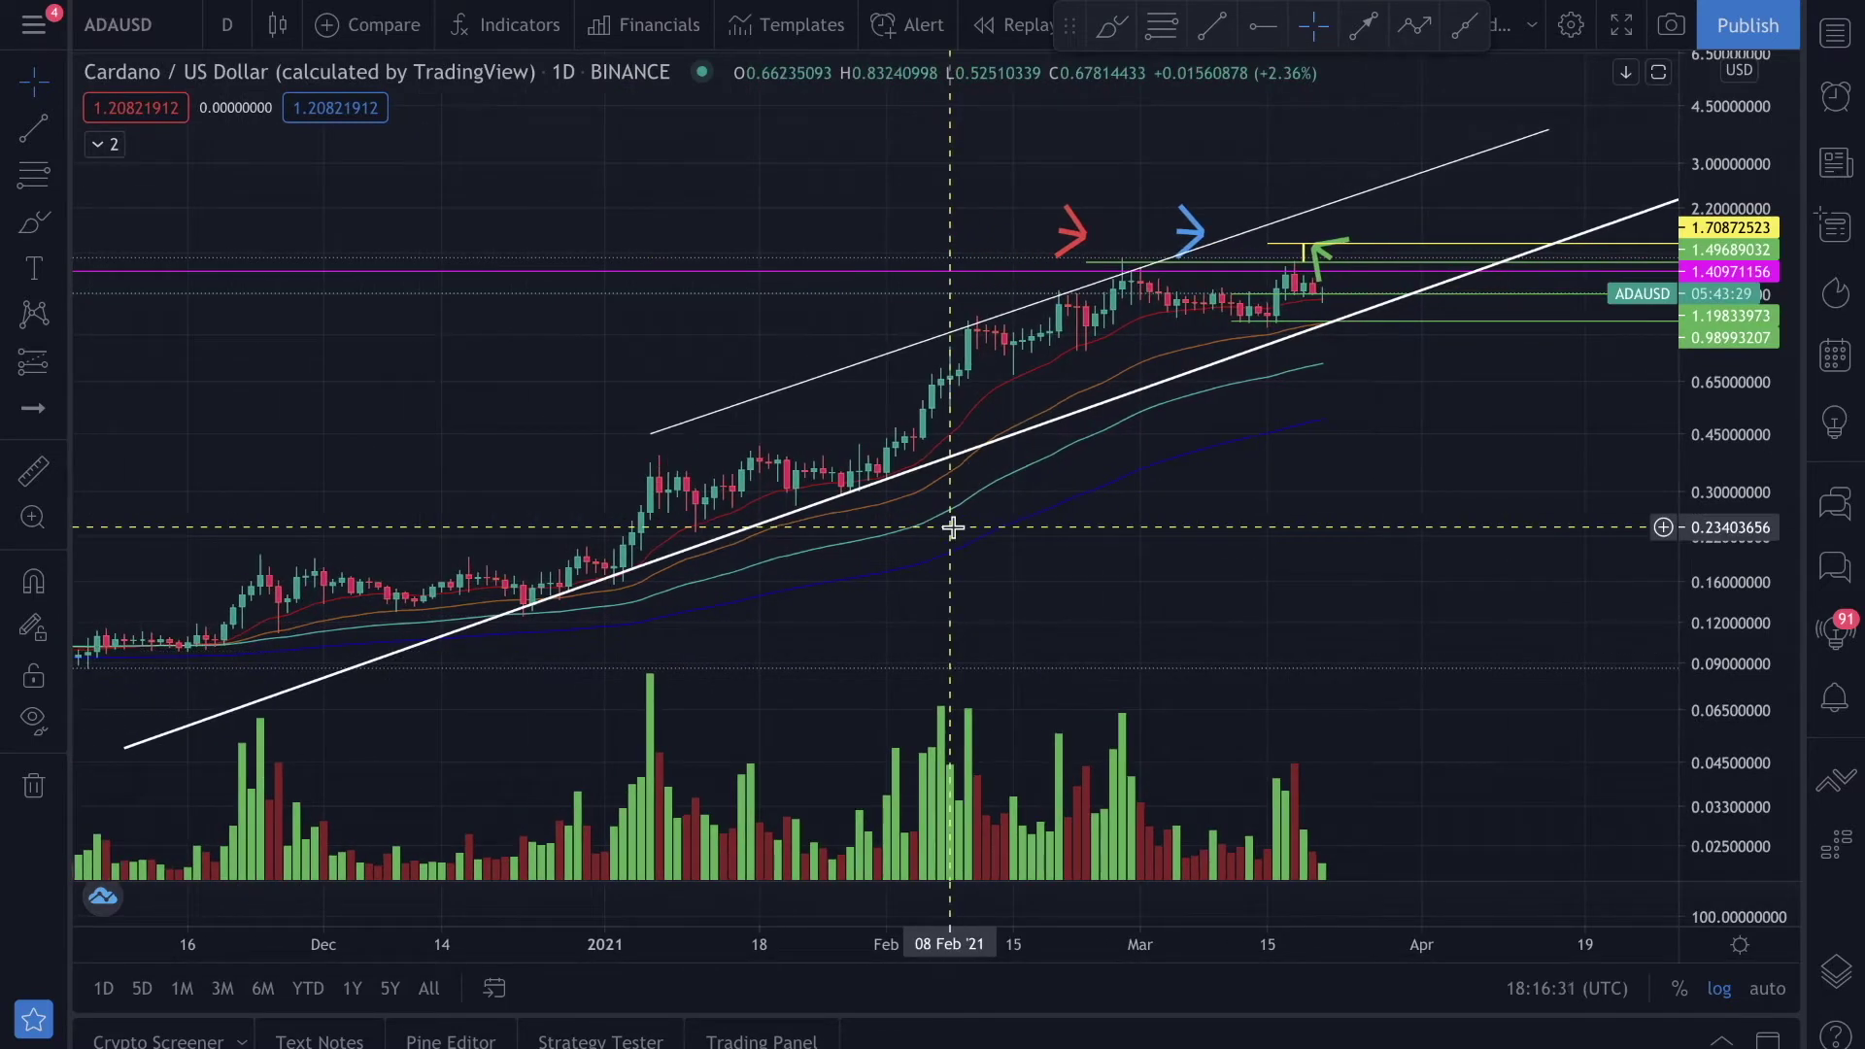
{"action": "scroll", "coordinate": [951, 528], "scroll_direction": "down", "scroll_amount": 2}
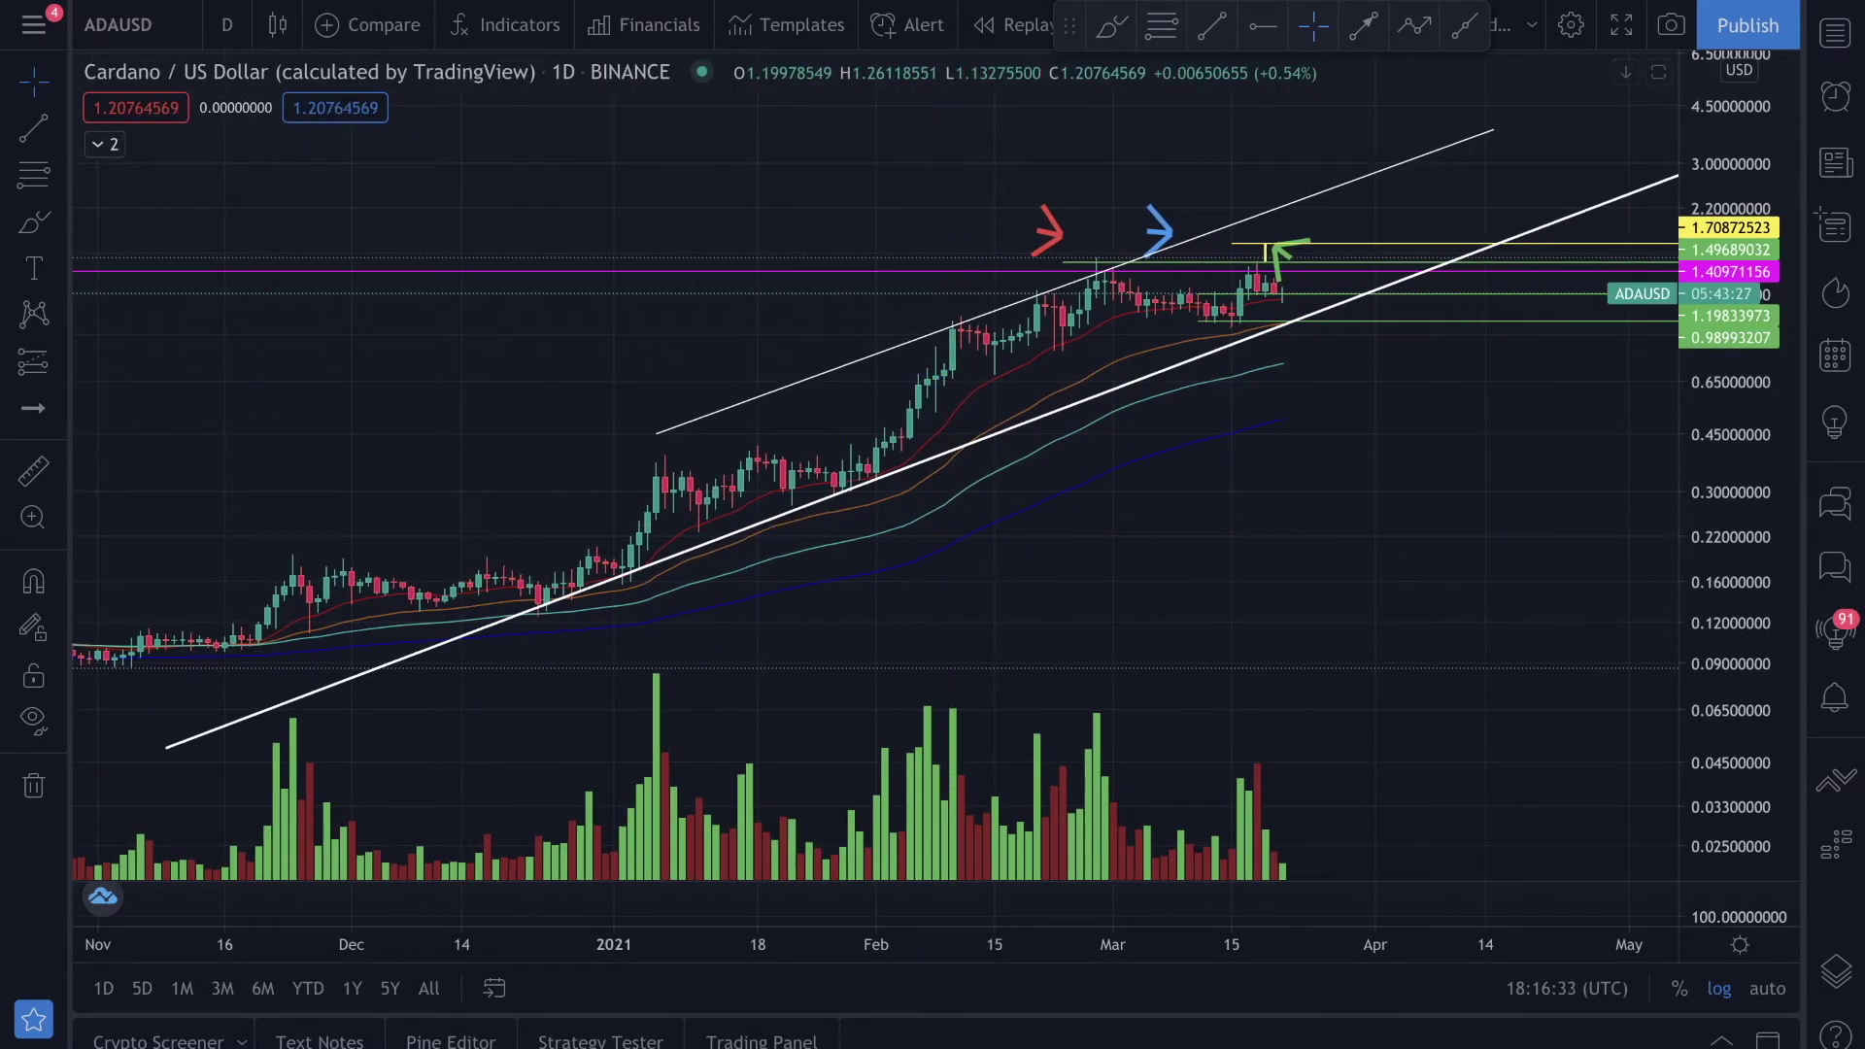
{"action": "key", "text": "ctrl+Tab"}
{"action": "scroll", "coordinate": [759, 288], "scroll_direction": "up", "scroll_amount": 5}
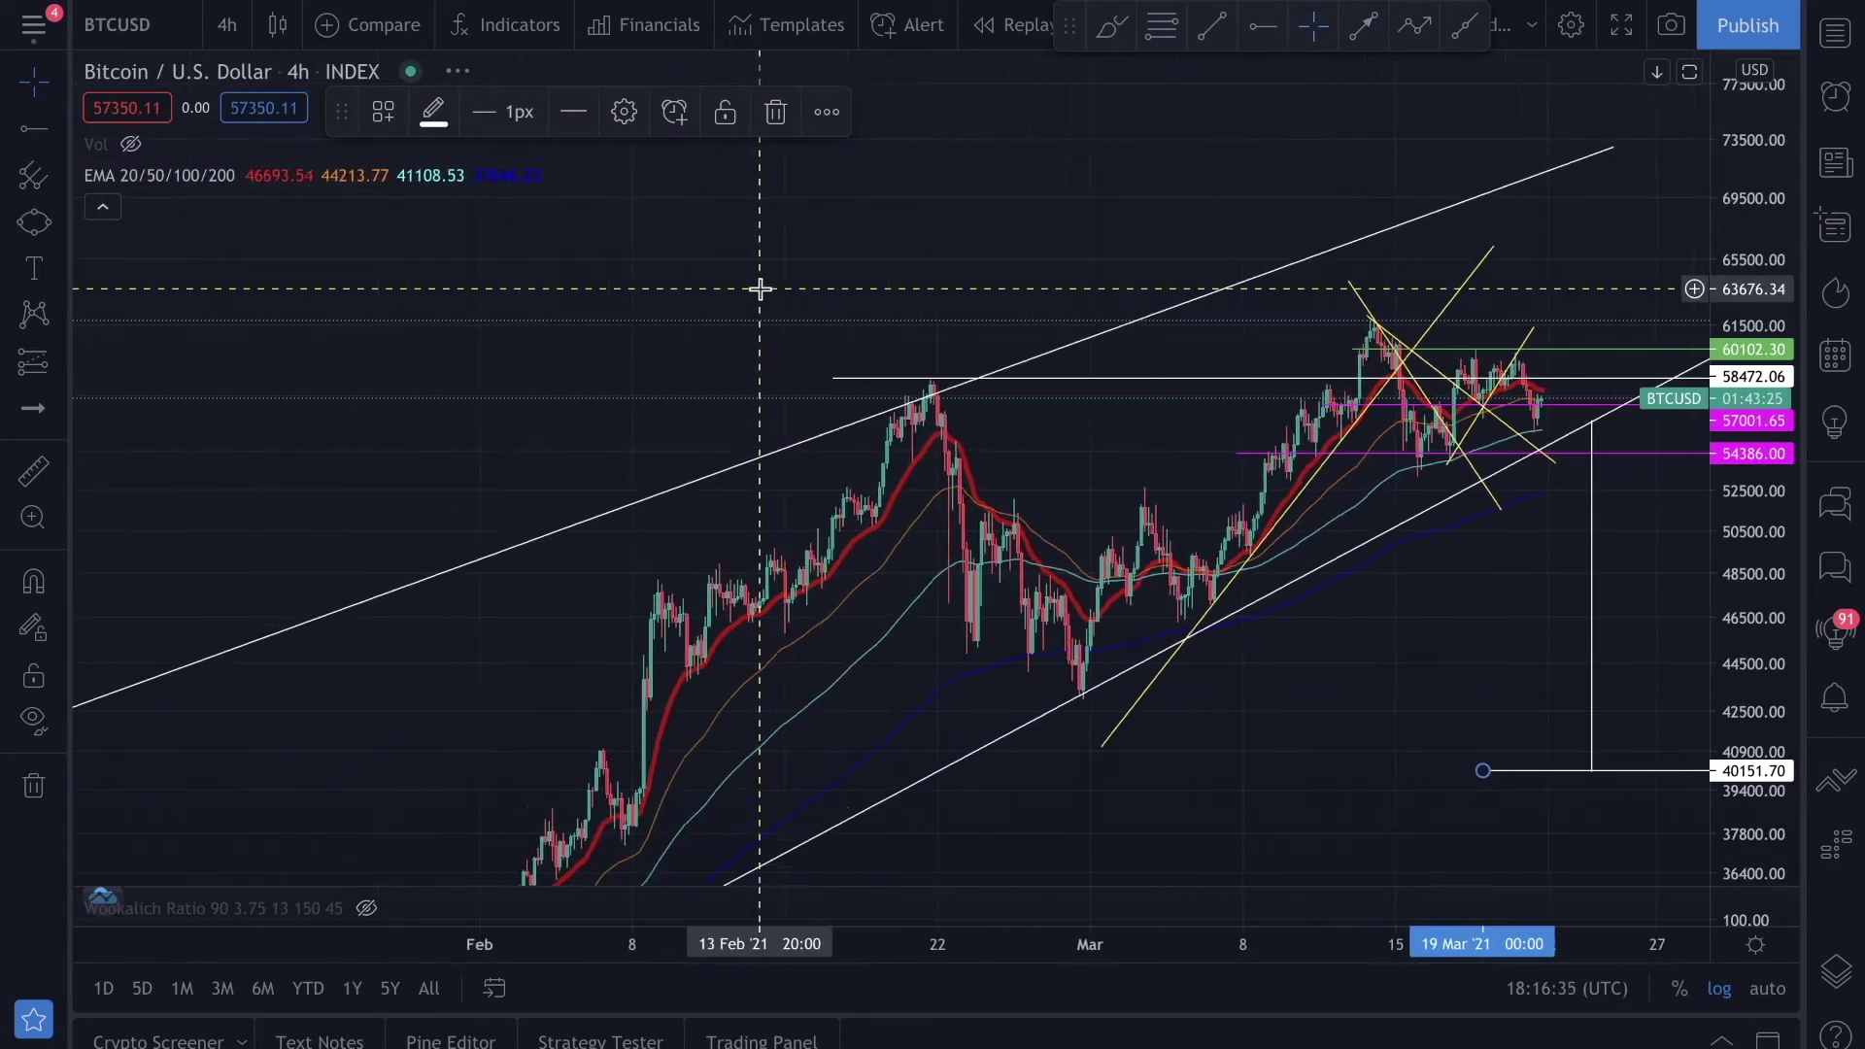
{"action": "scroll", "coordinate": [759, 288], "scroll_direction": "down", "scroll_amount": 1}
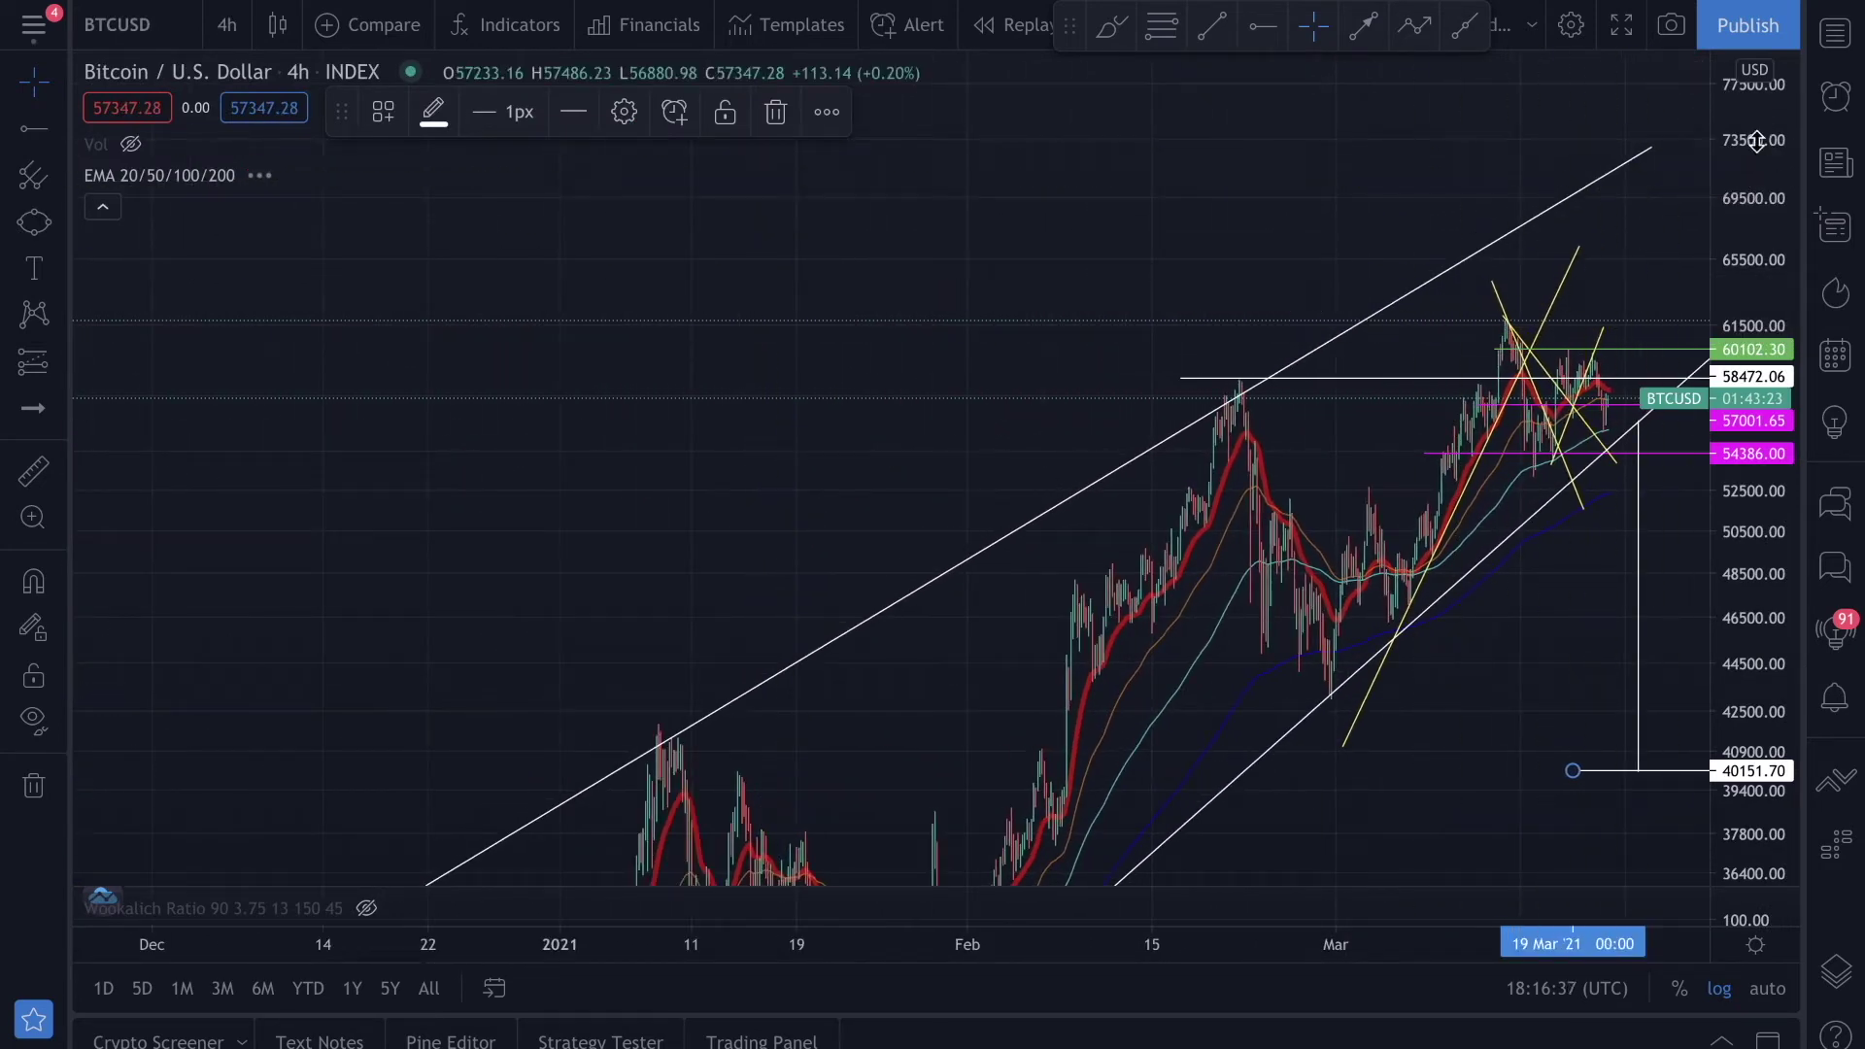
{"action": "left_click", "coordinate": [1767, 988]}
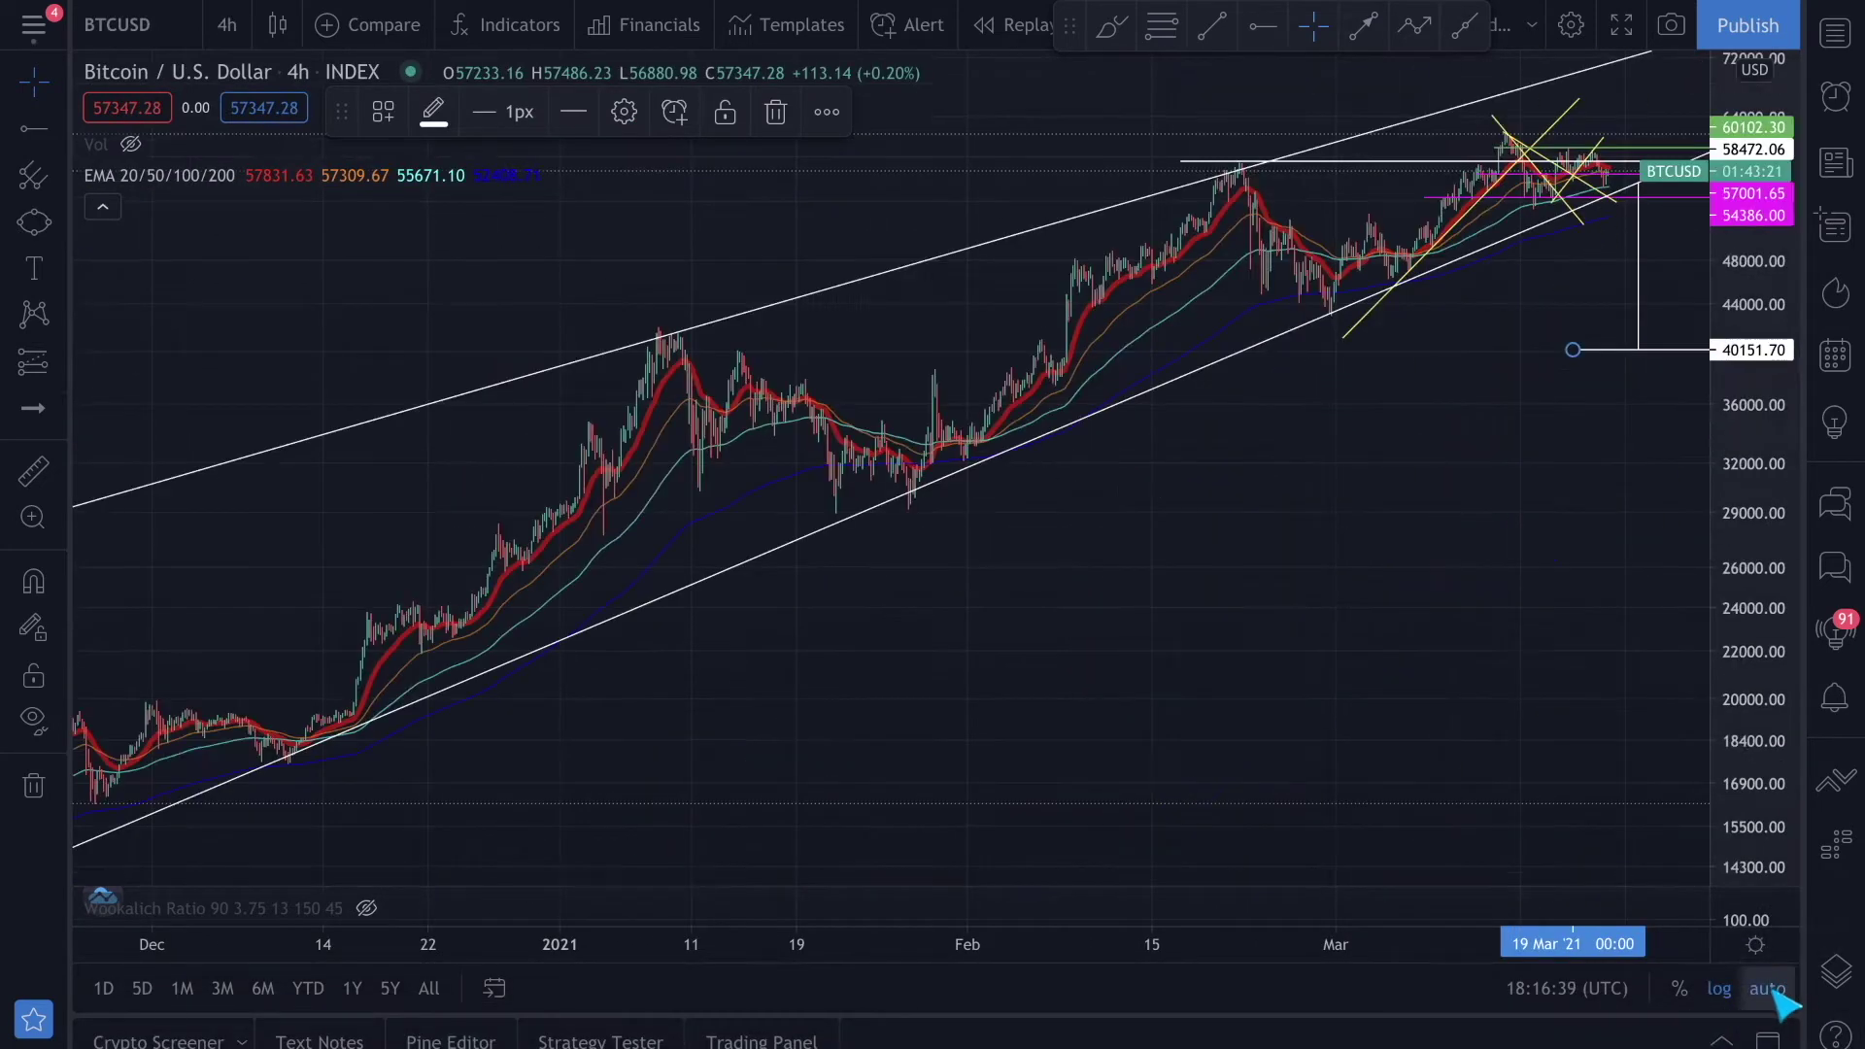
{"action": "scroll", "coordinate": [1196, 593], "scroll_direction": "down", "scroll_amount": 5}
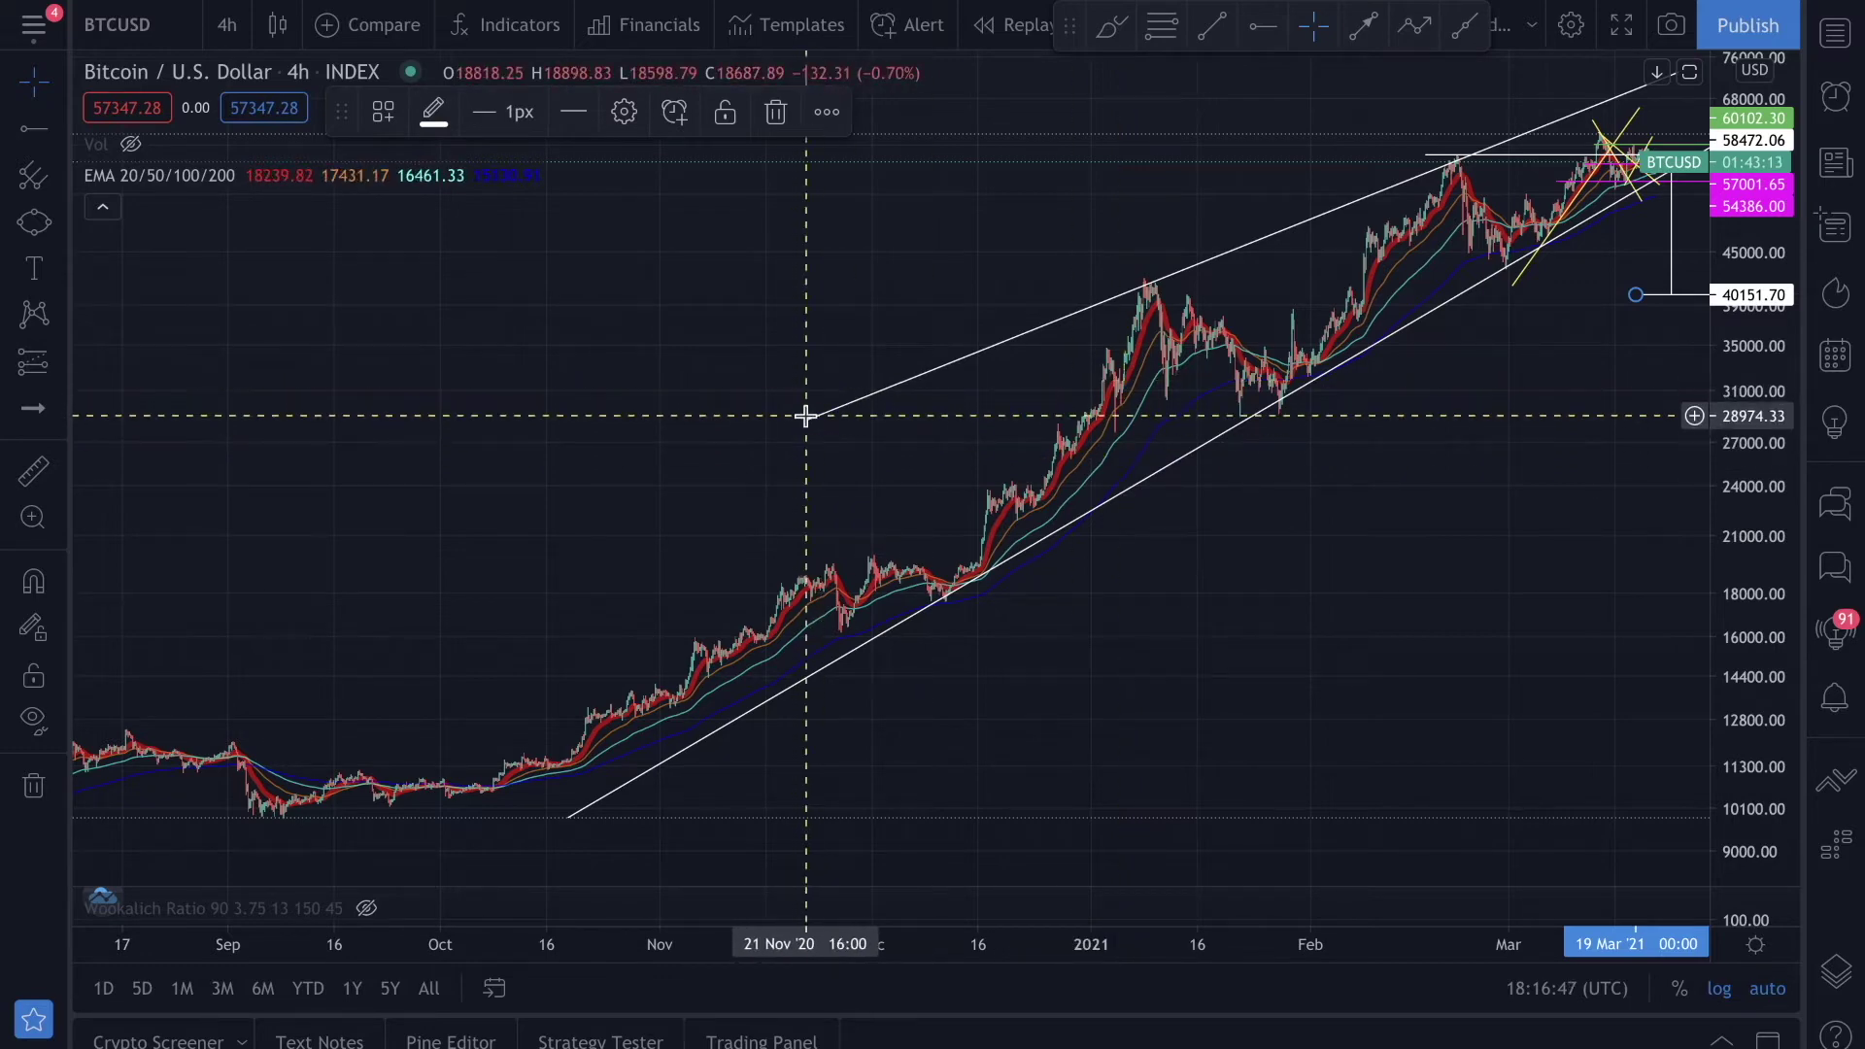
{"action": "scroll", "coordinate": [1165, 358], "scroll_direction": "right", "scroll_amount": 5}
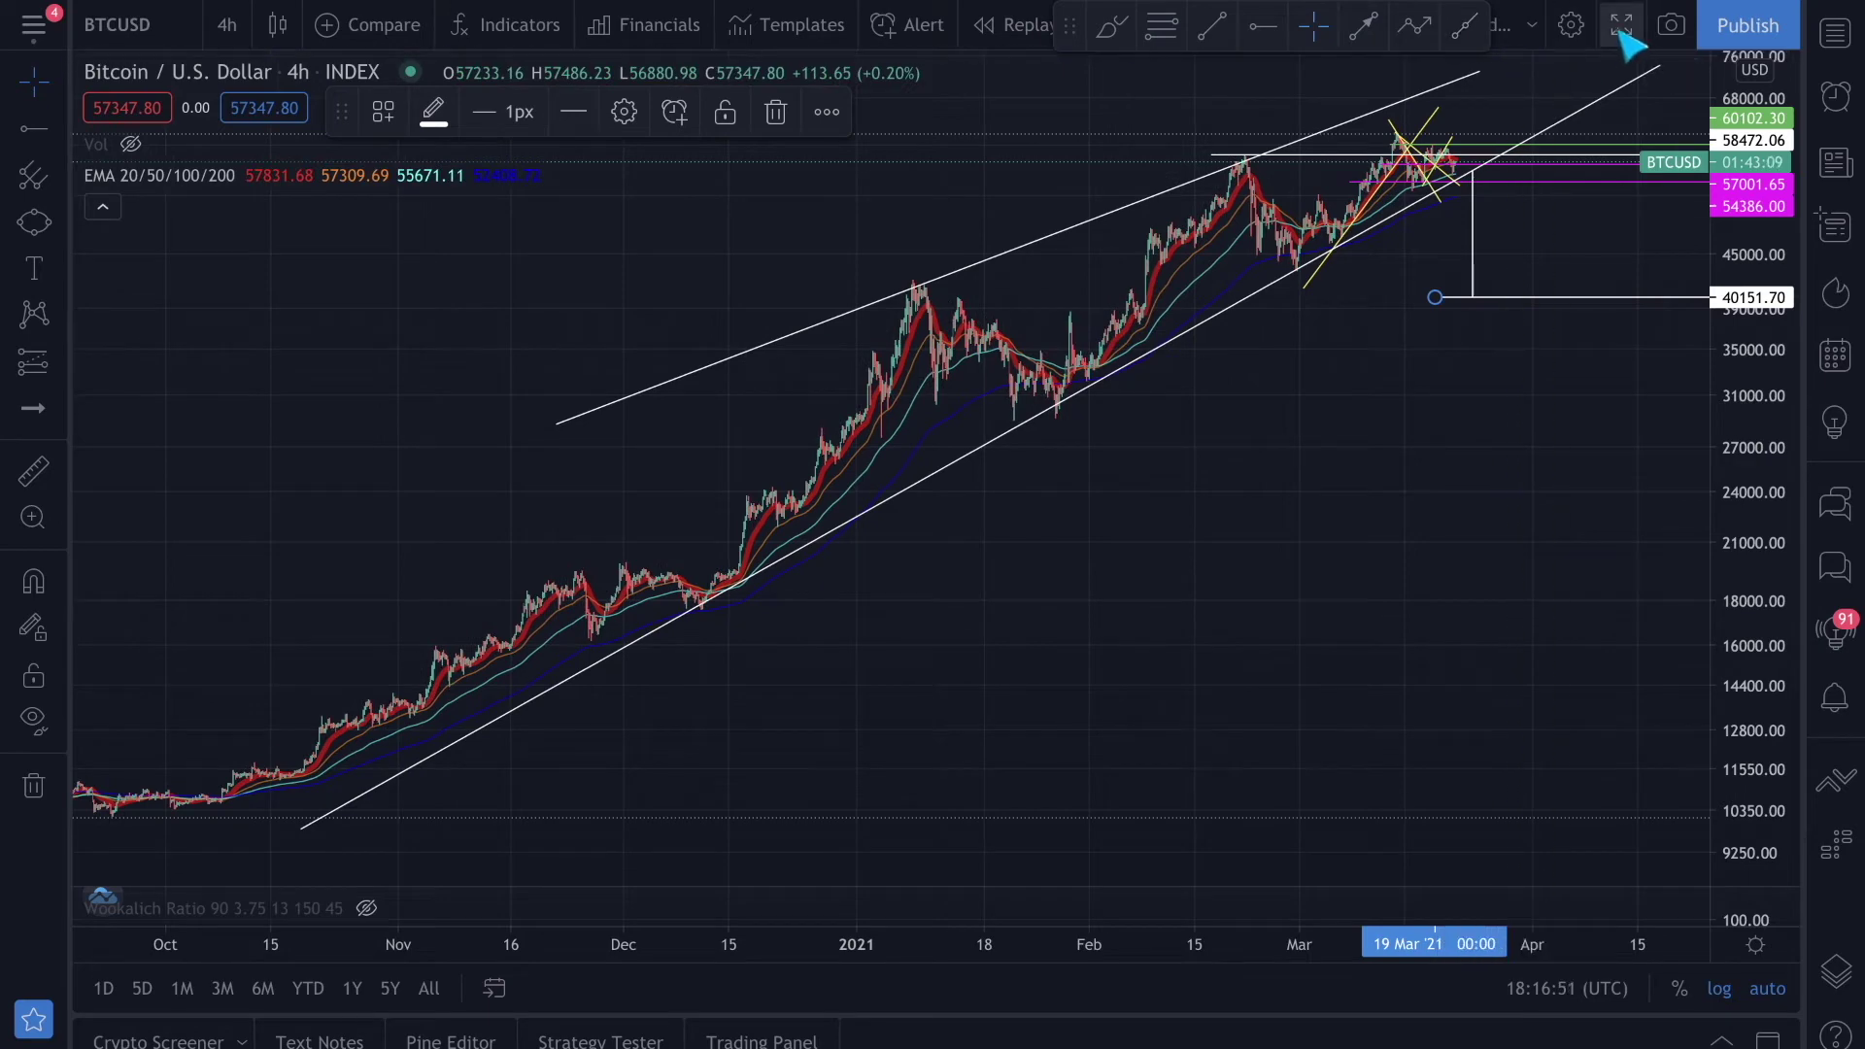
{"action": "scroll", "coordinate": [1325, 236], "scroll_direction": "up", "scroll_amount": 8}
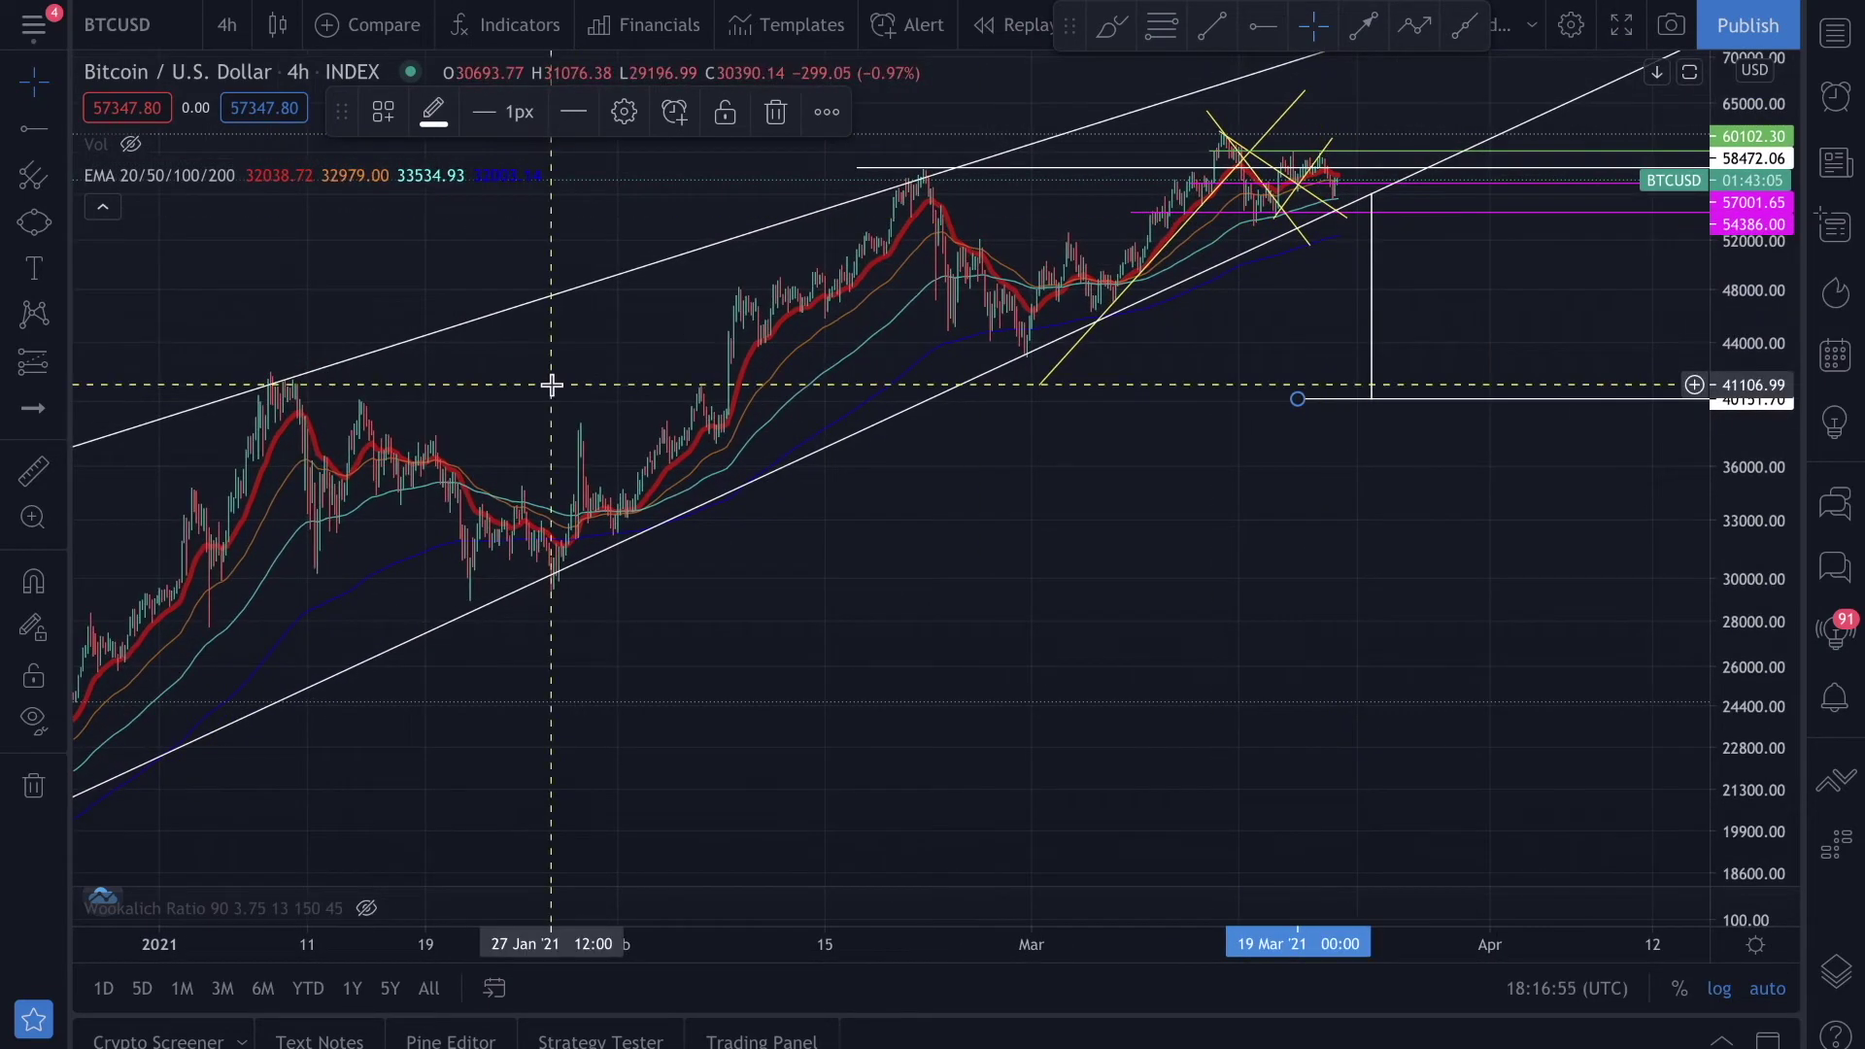
{"action": "key", "text": "ctrl+Tab"}
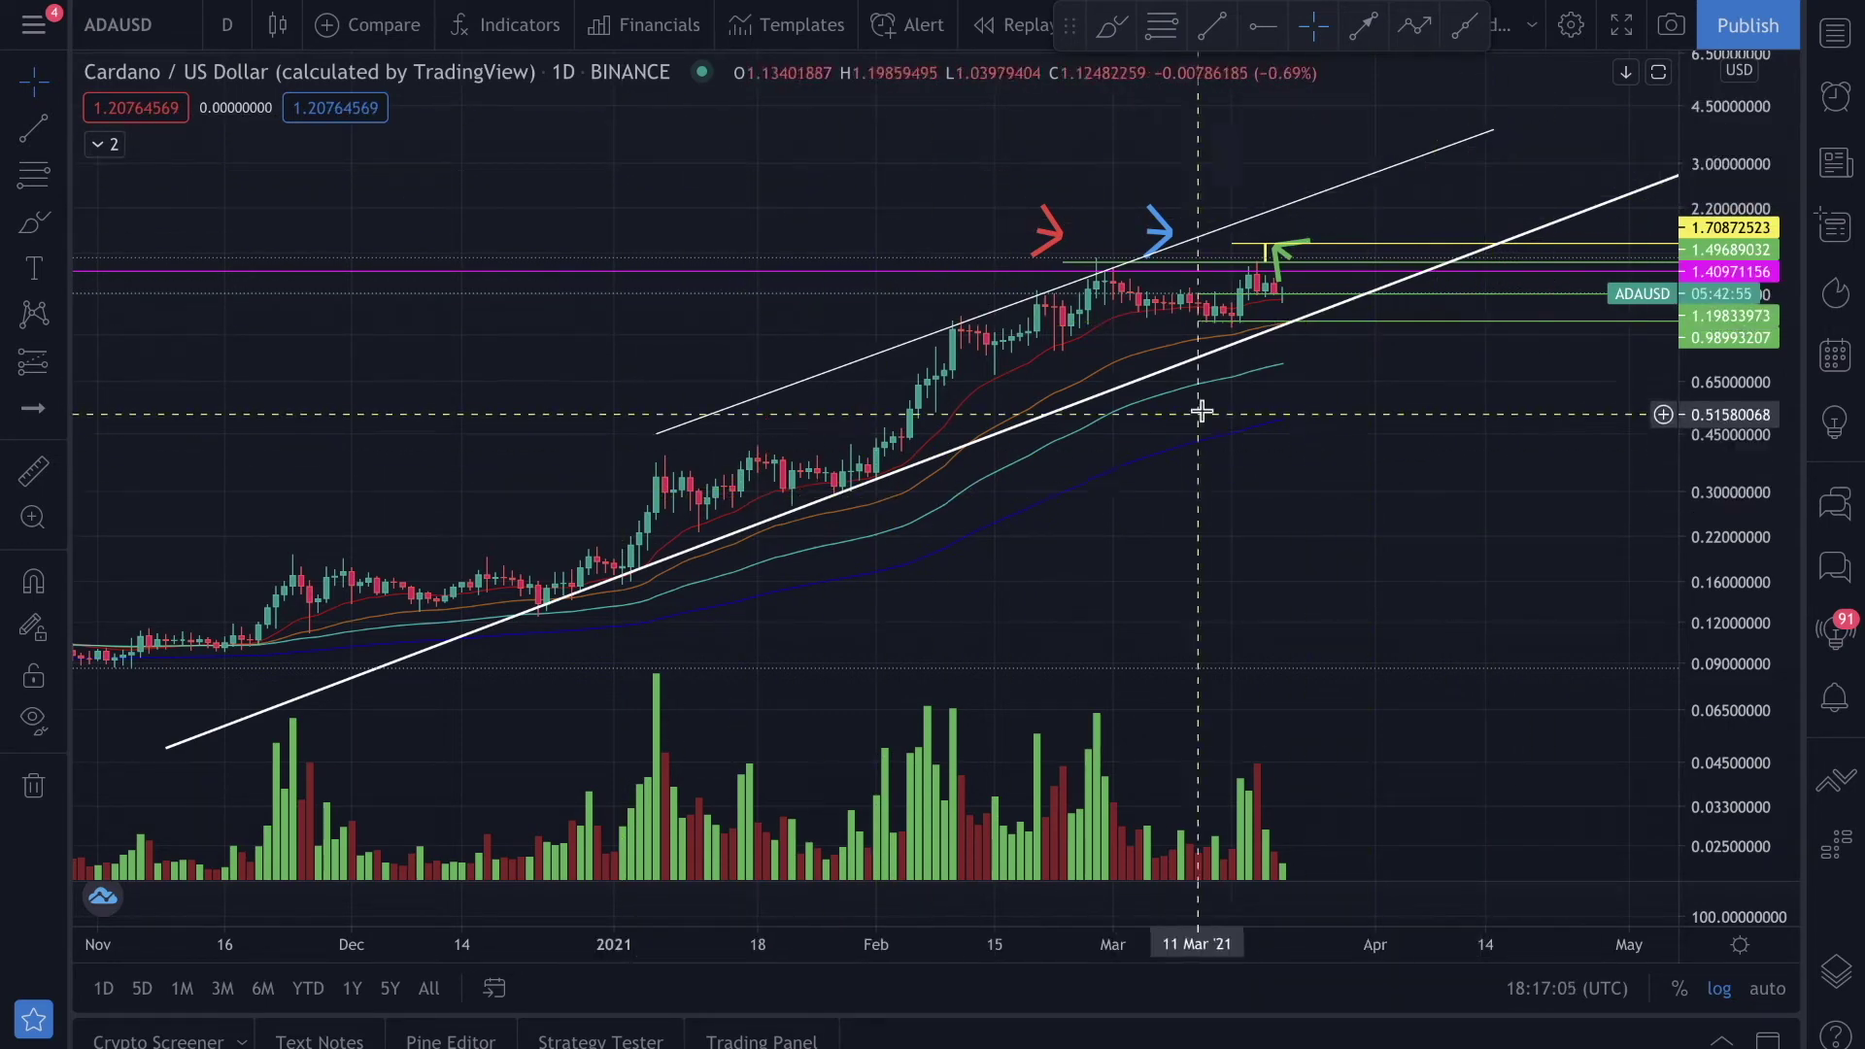
Delete the green, blue and red arrow drawings from the Cardano chart
{"action": "scroll", "coordinate": [1124, 418], "scroll_direction": "down", "scroll_amount": 4}
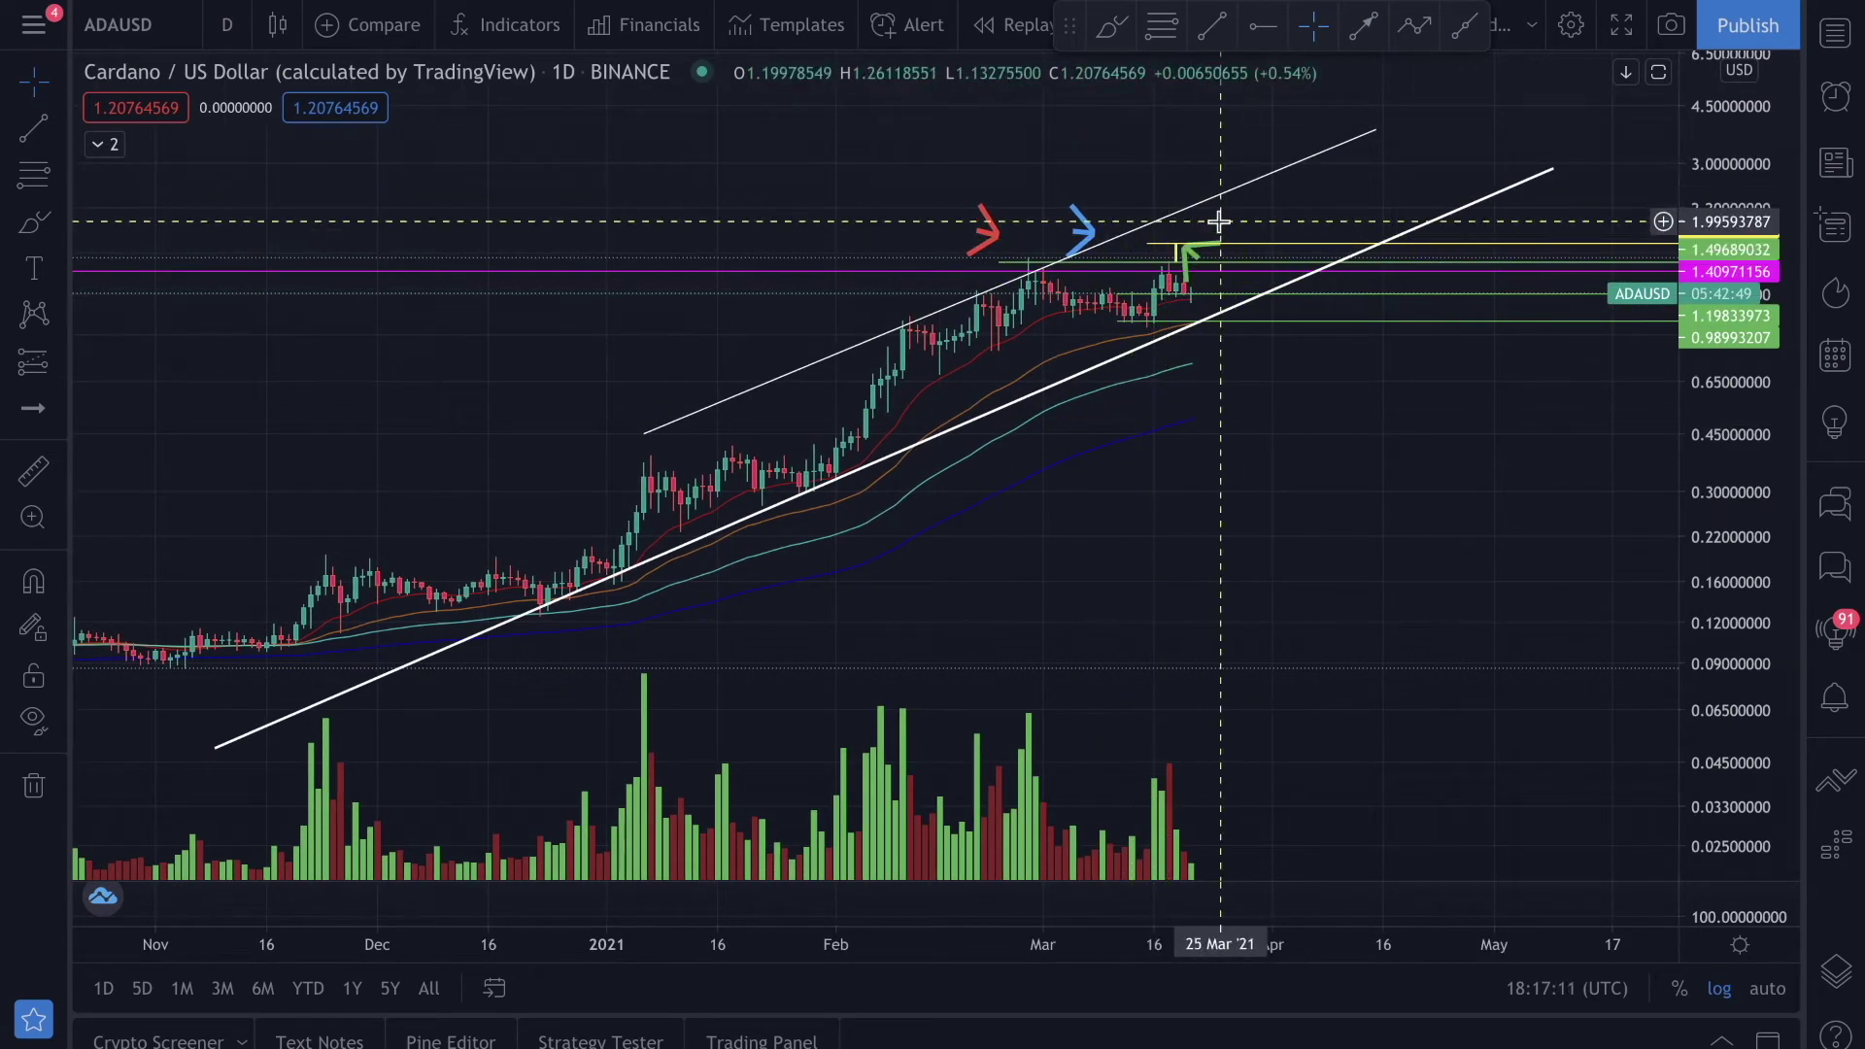
{"action": "scroll", "coordinate": [1214, 275], "scroll_direction": "up", "scroll_amount": 4}
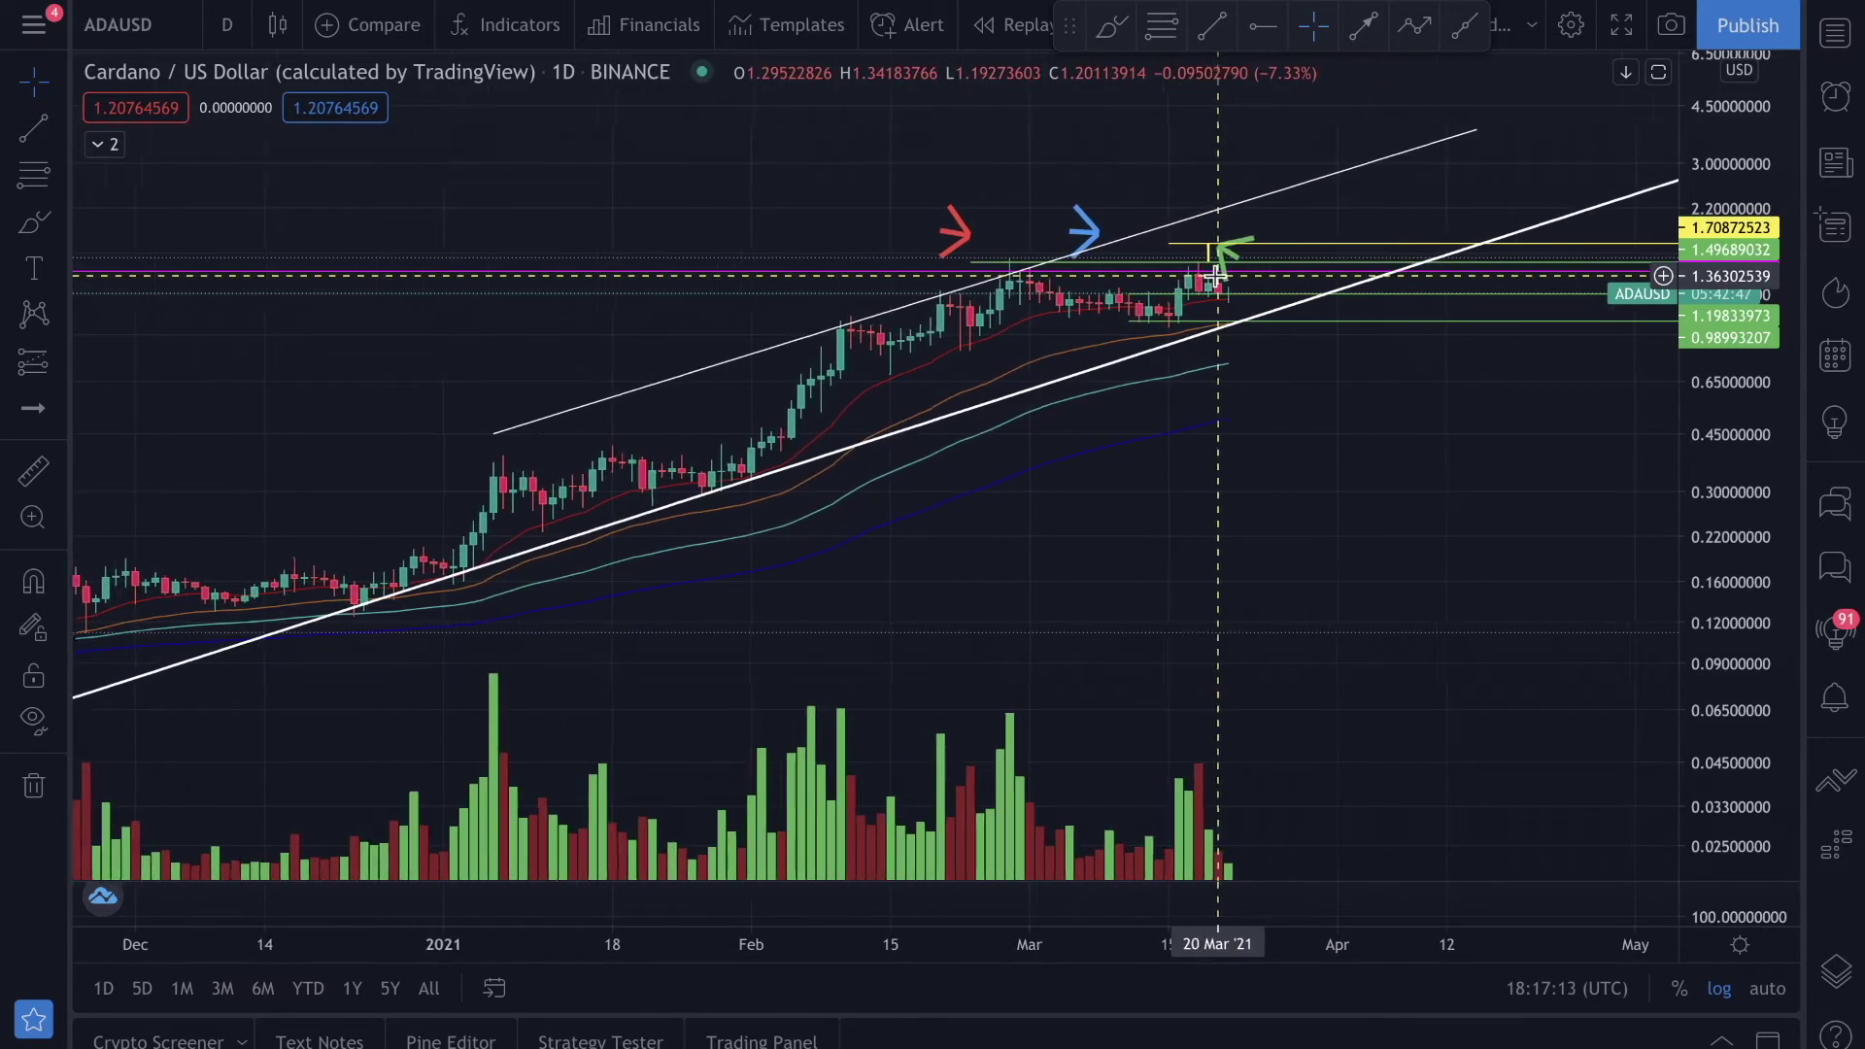
{"action": "scroll", "coordinate": [1216, 275], "scroll_direction": "up", "scroll_amount": 2}
{"action": "left_click", "coordinate": [1227, 251]}
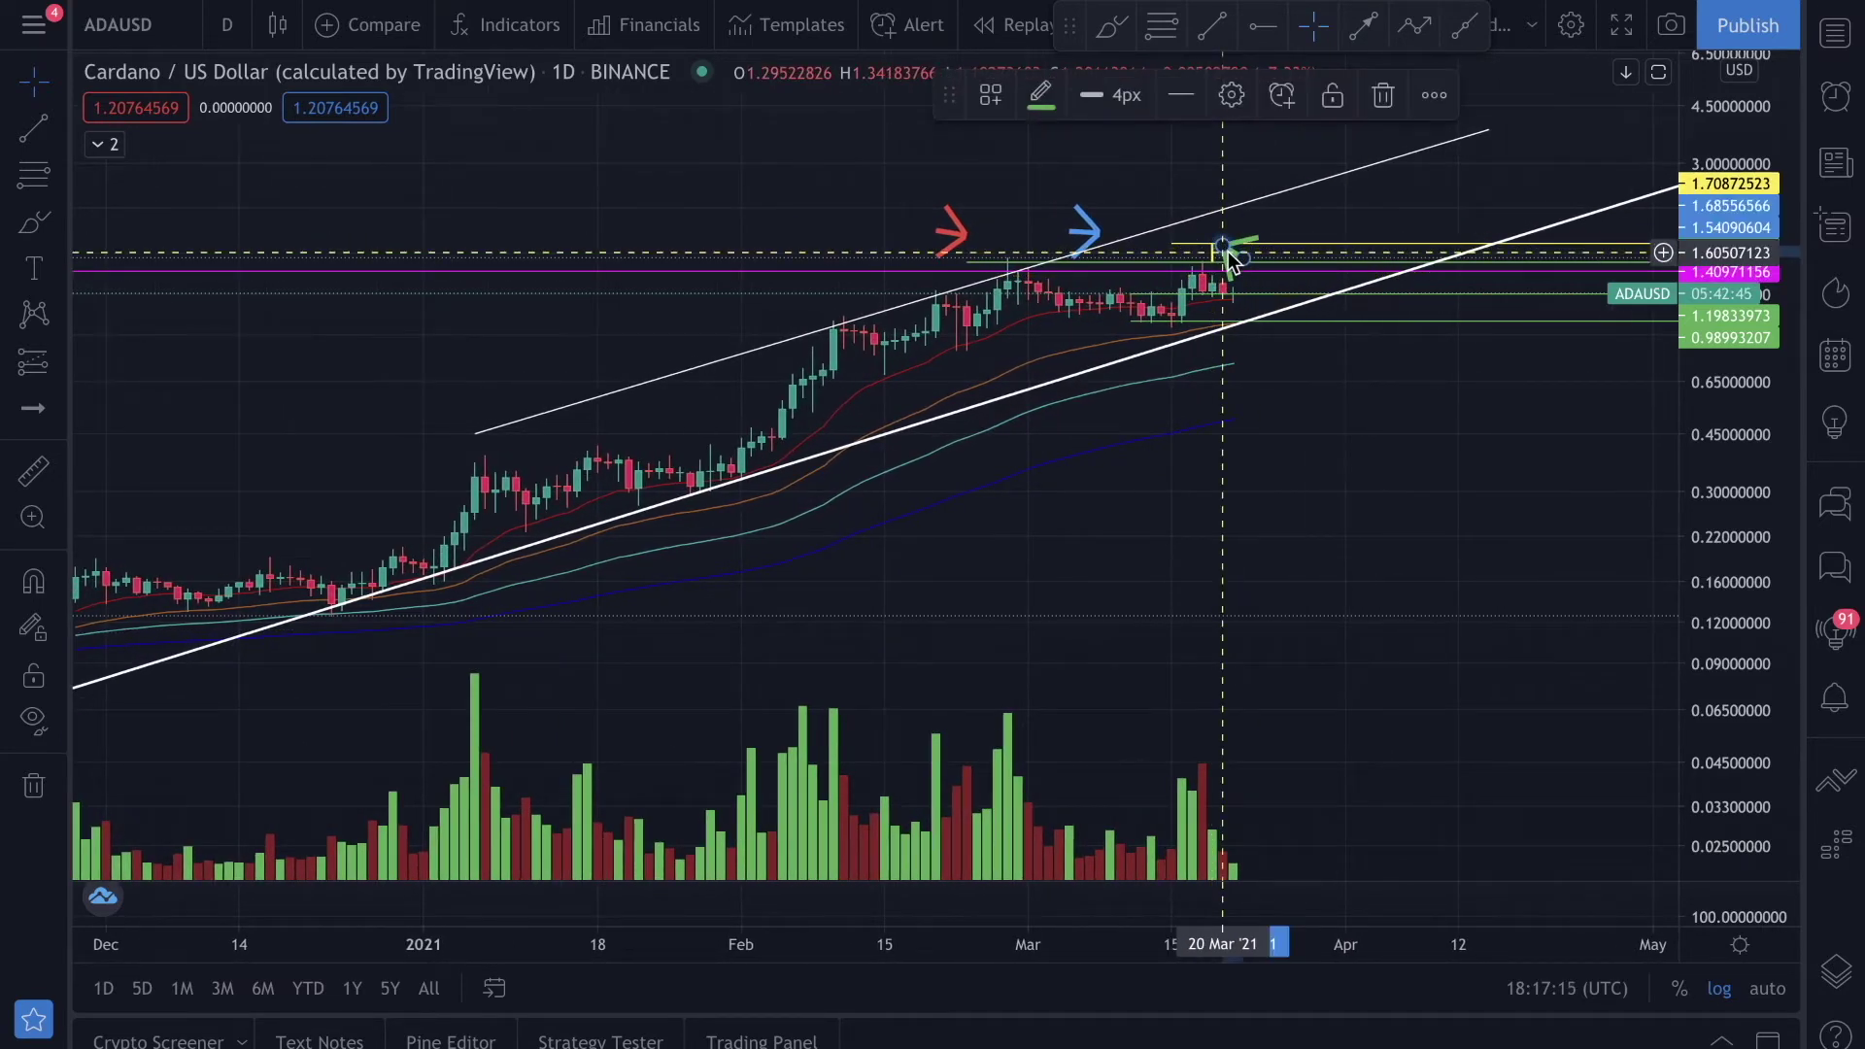
{"action": "key", "text": "Delete"}
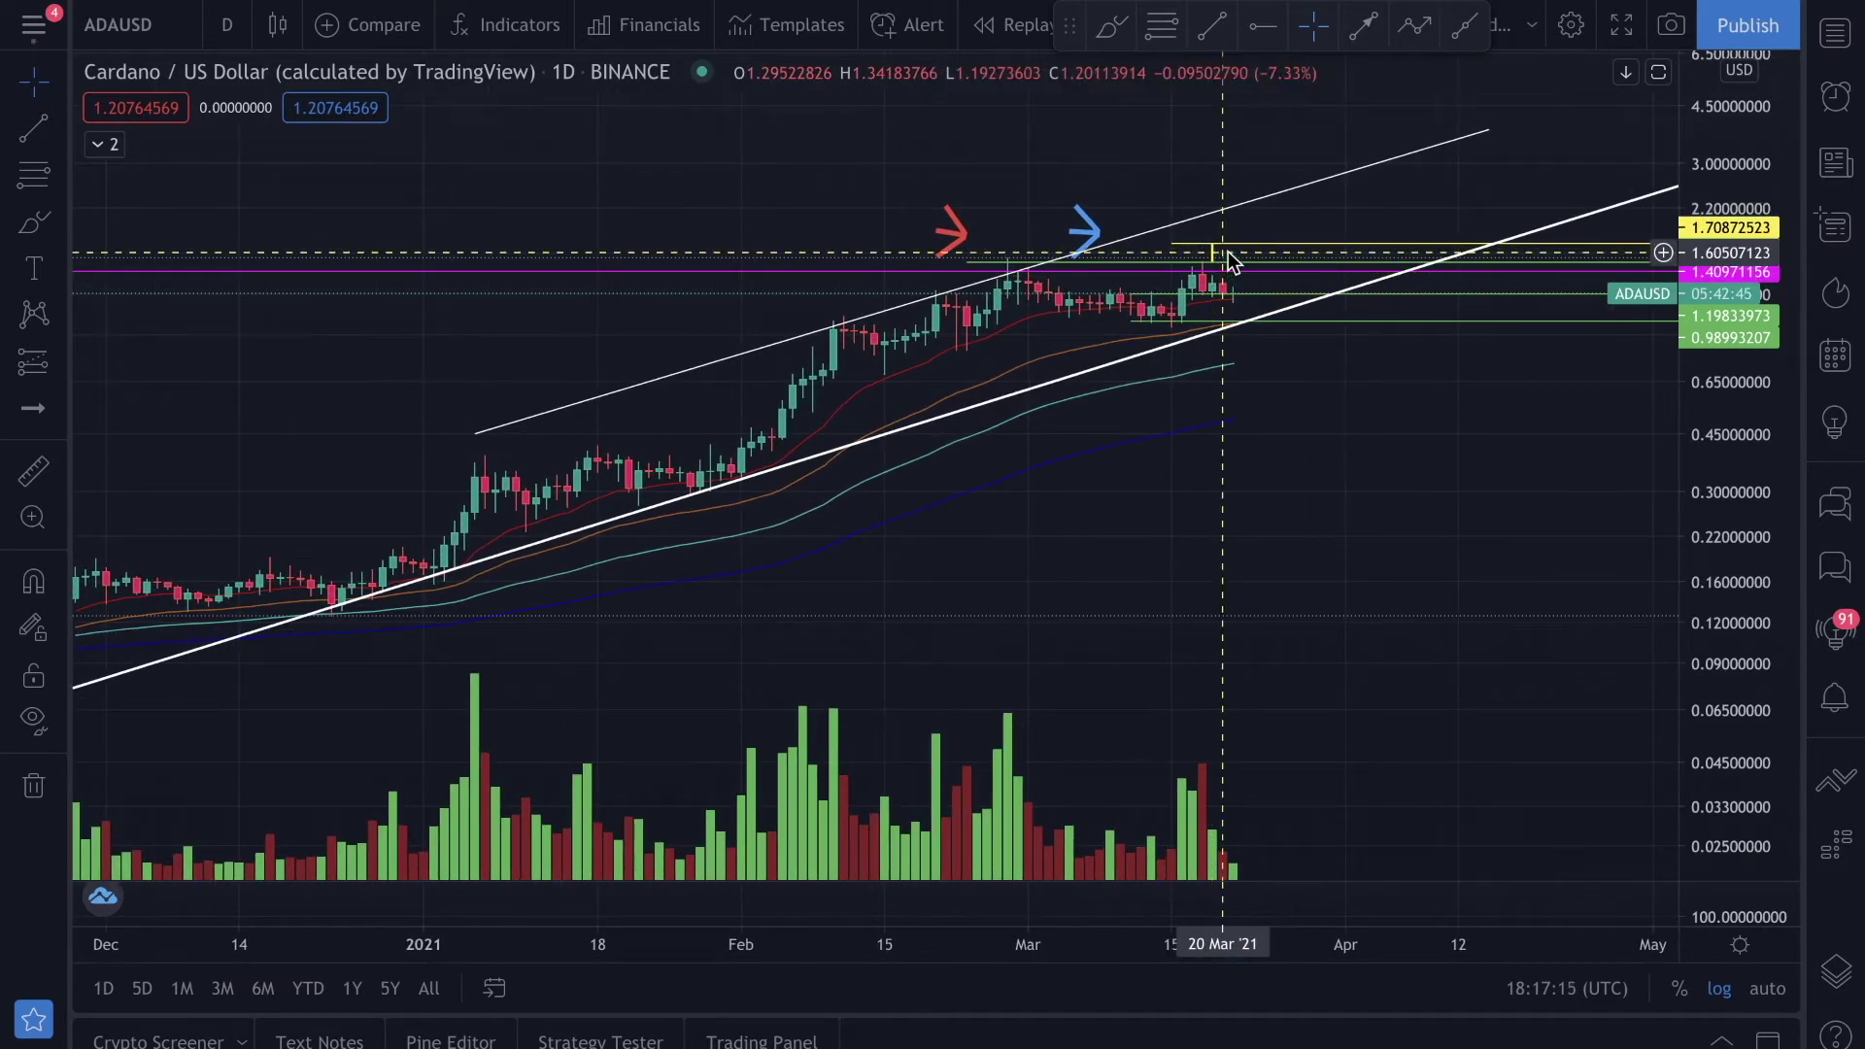
{"action": "left_click", "coordinate": [1090, 242]}
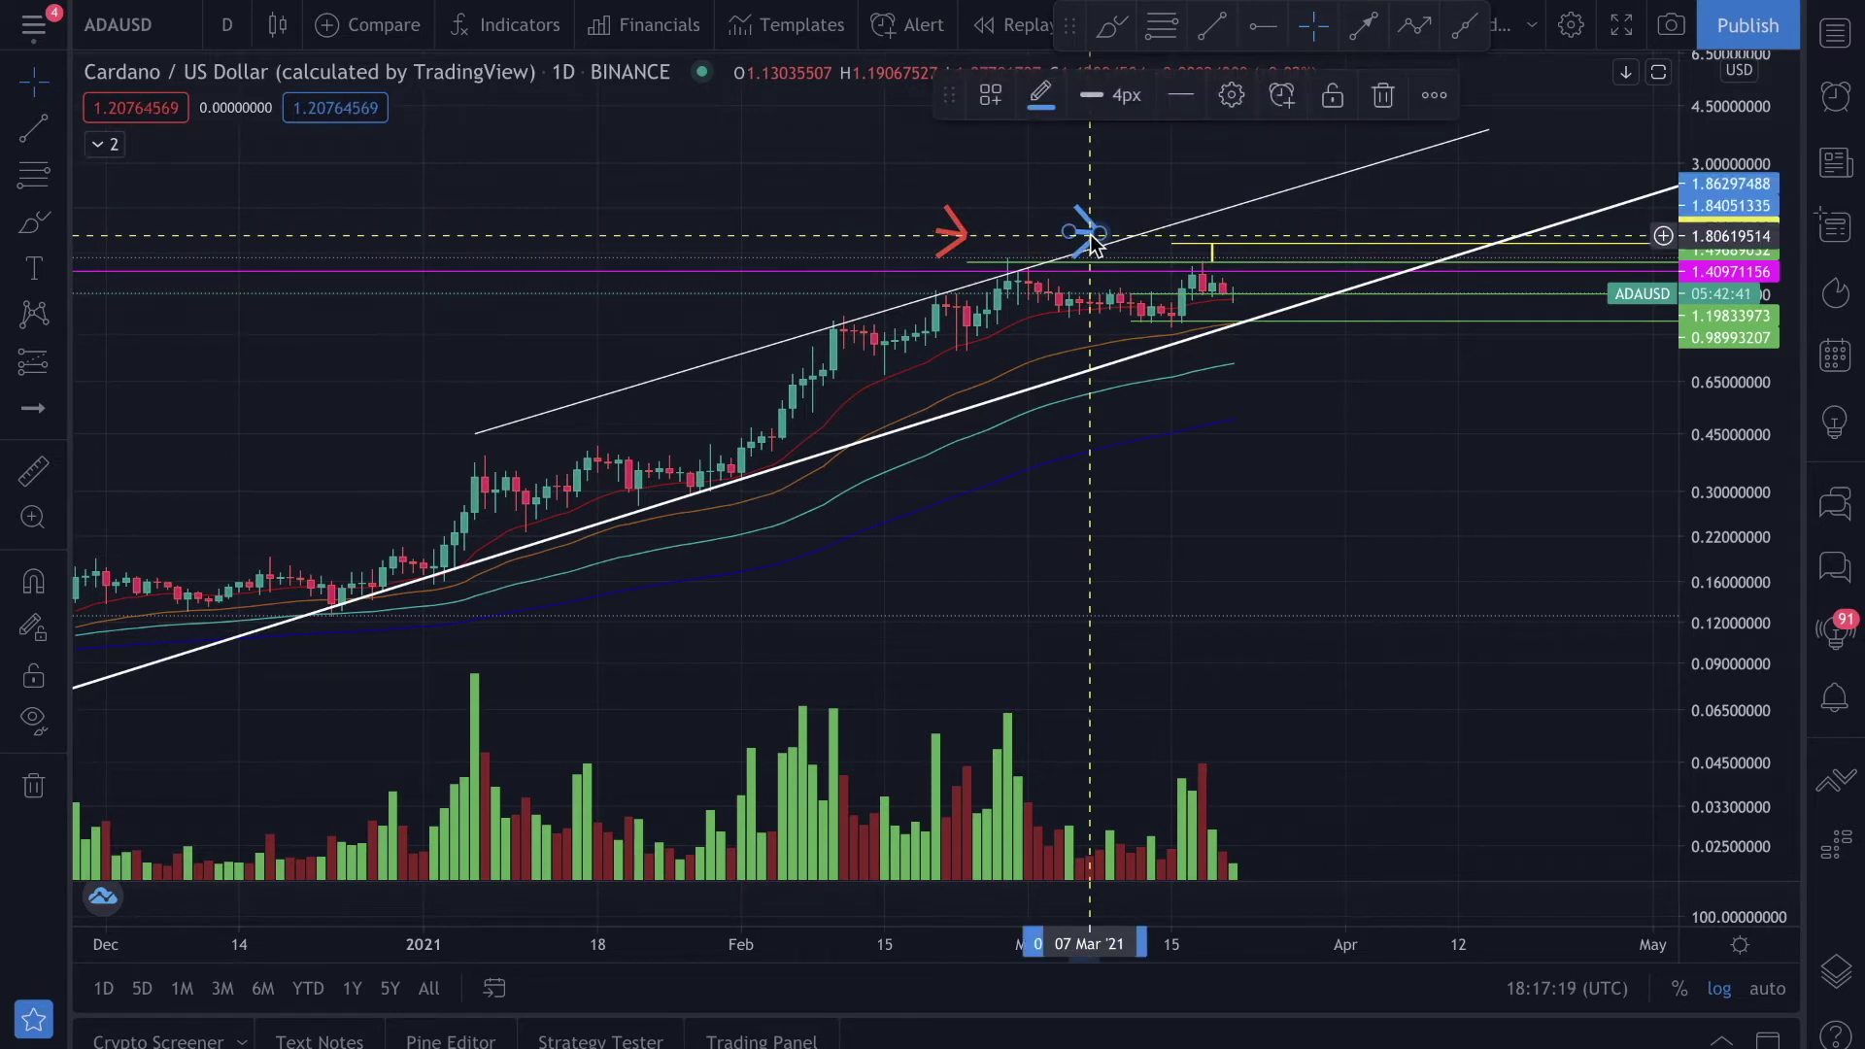
{"action": "key", "text": "Delete"}
{"action": "left_click", "coordinate": [954, 240]}
{"action": "key", "text": "Delete"}
Return to the BTCUSD 4-hour chart showing its rising channel and 40,151.70 level
{"action": "scroll", "coordinate": [953, 240], "scroll_direction": "up", "scroll_amount": 5}
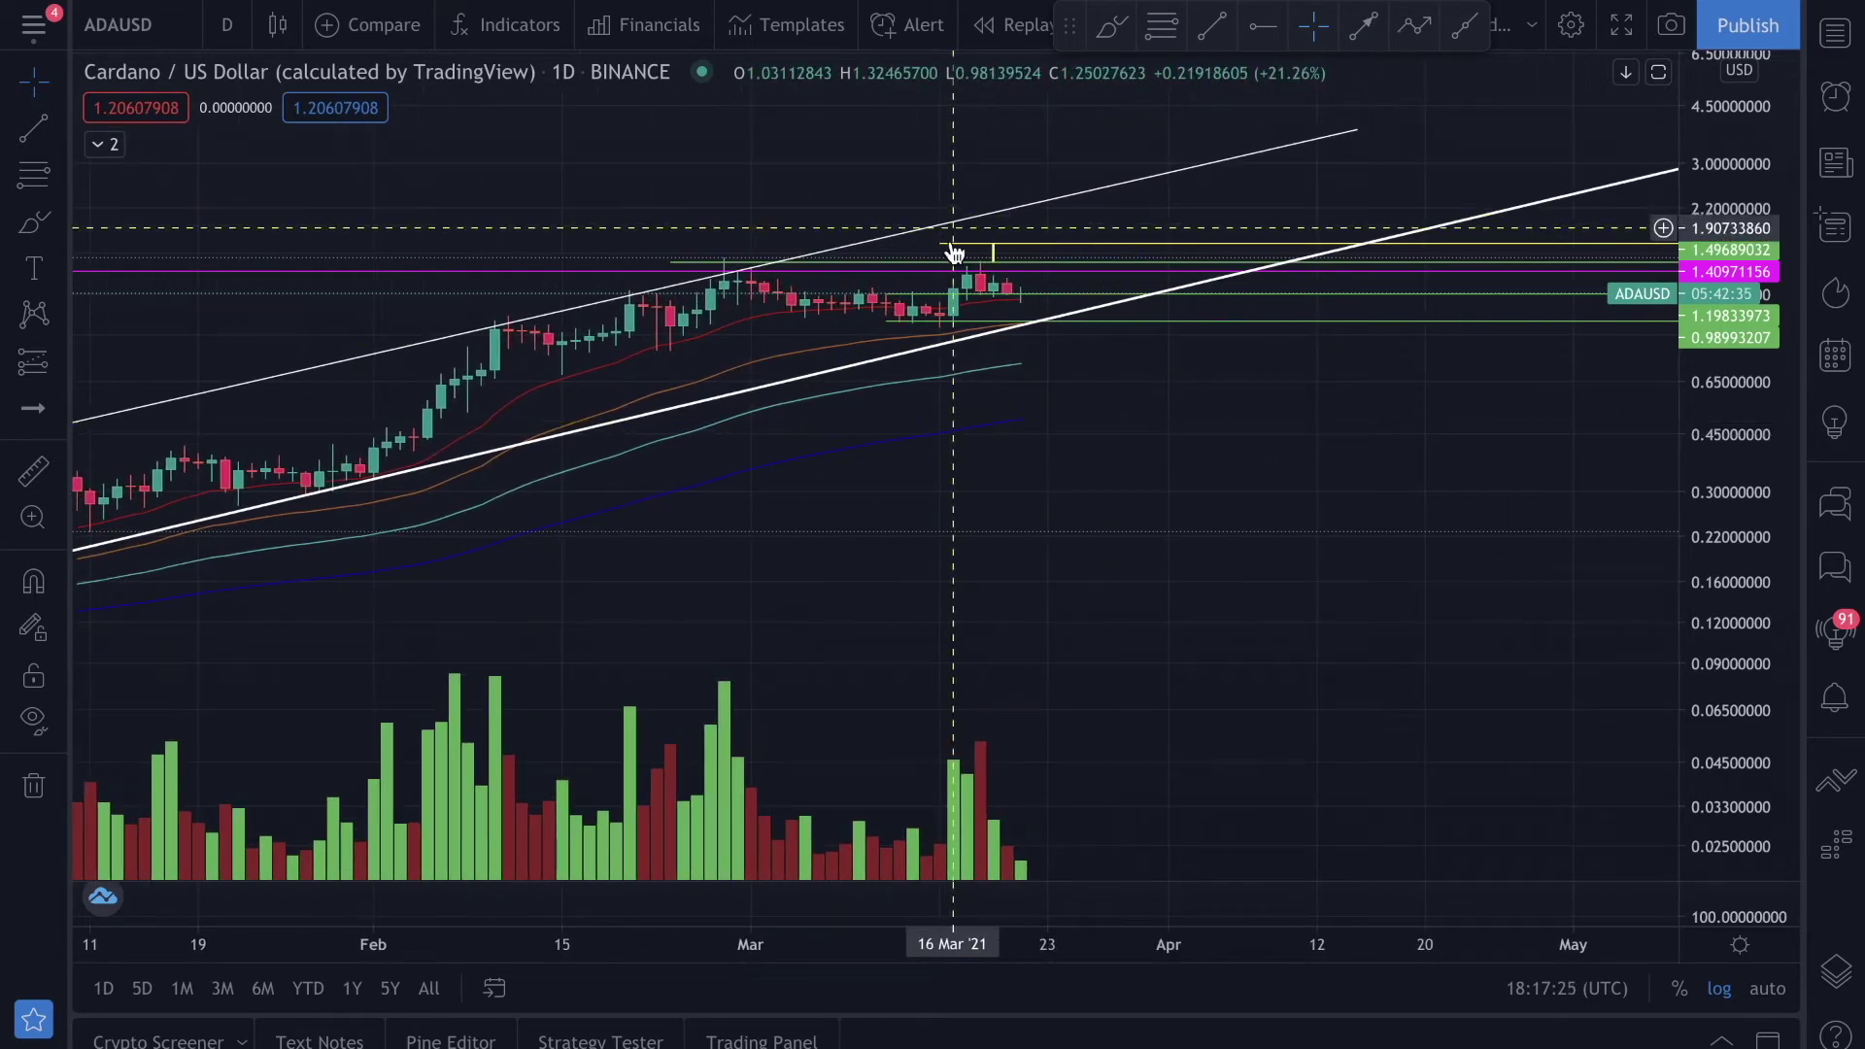
{"action": "scroll", "coordinate": [1037, 304], "scroll_direction": "down", "scroll_amount": 1}
{"action": "scroll", "coordinate": [1037, 304], "scroll_direction": "down", "scroll_amount": 1}
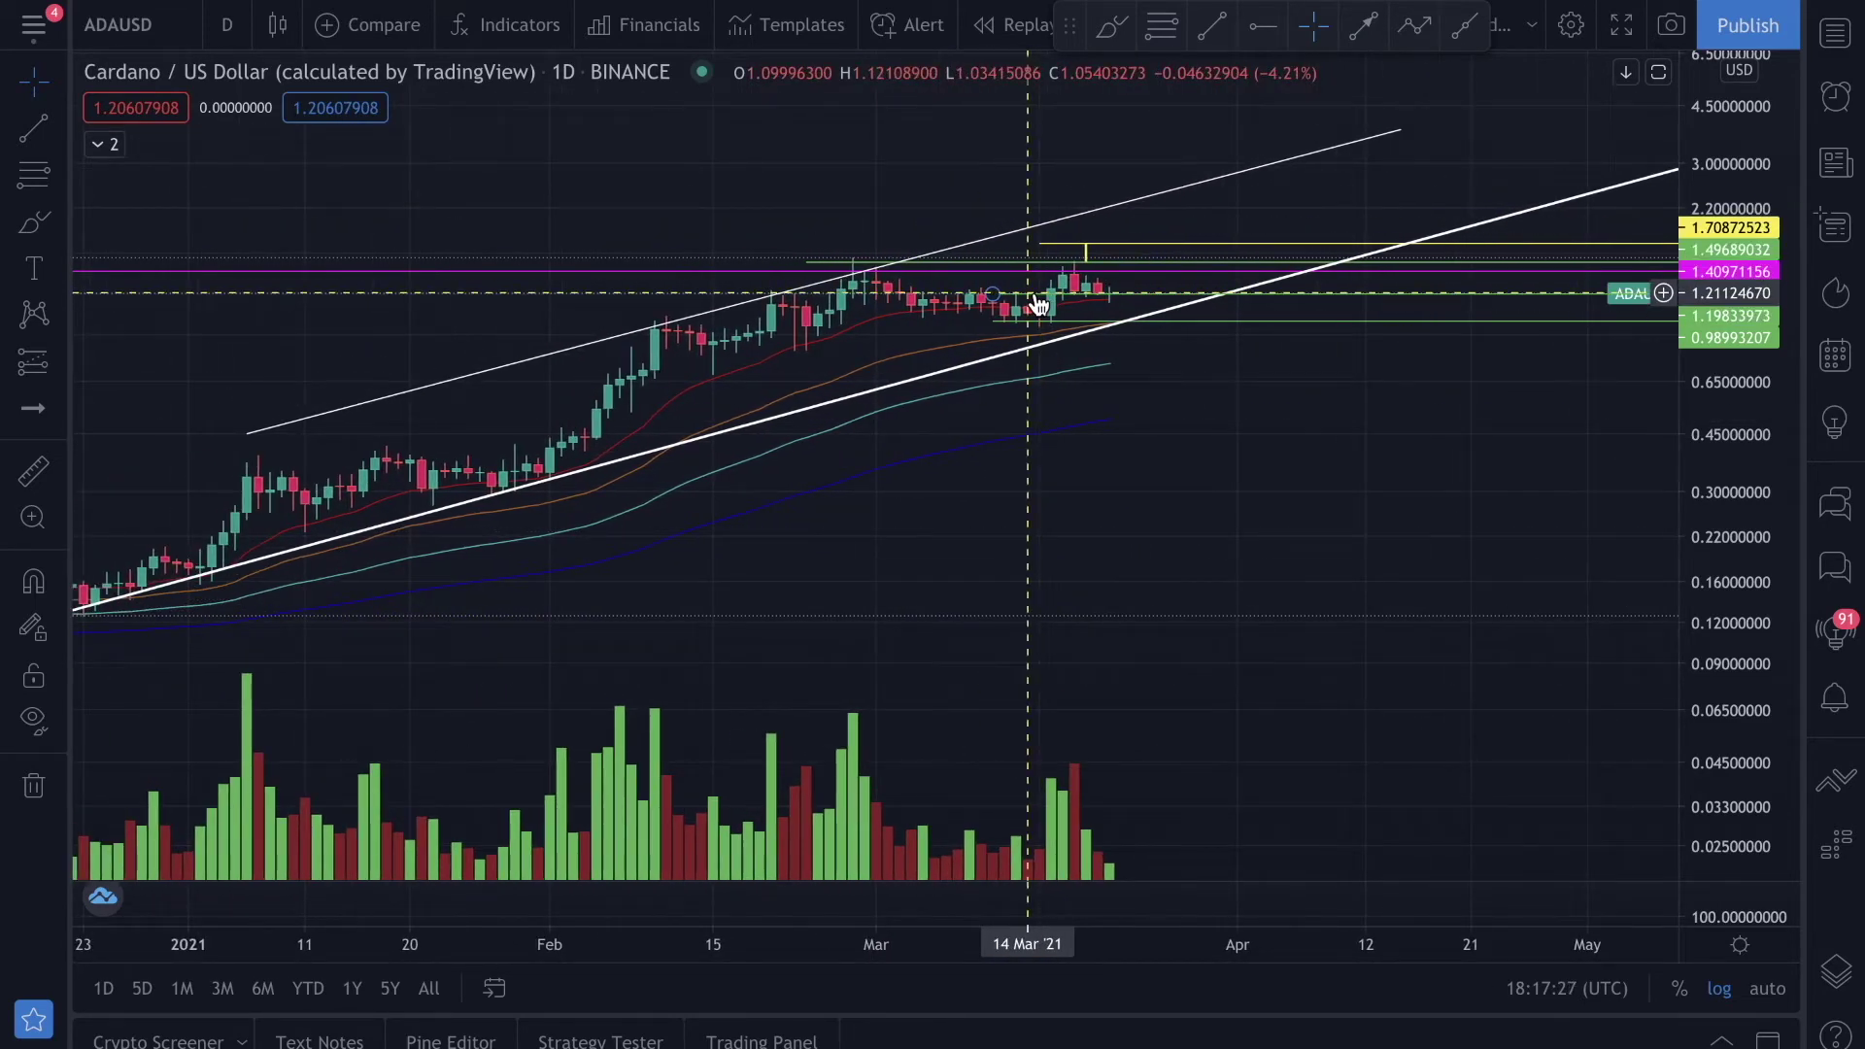
{"action": "scroll", "coordinate": [1037, 304], "scroll_direction": "down", "scroll_amount": 1}
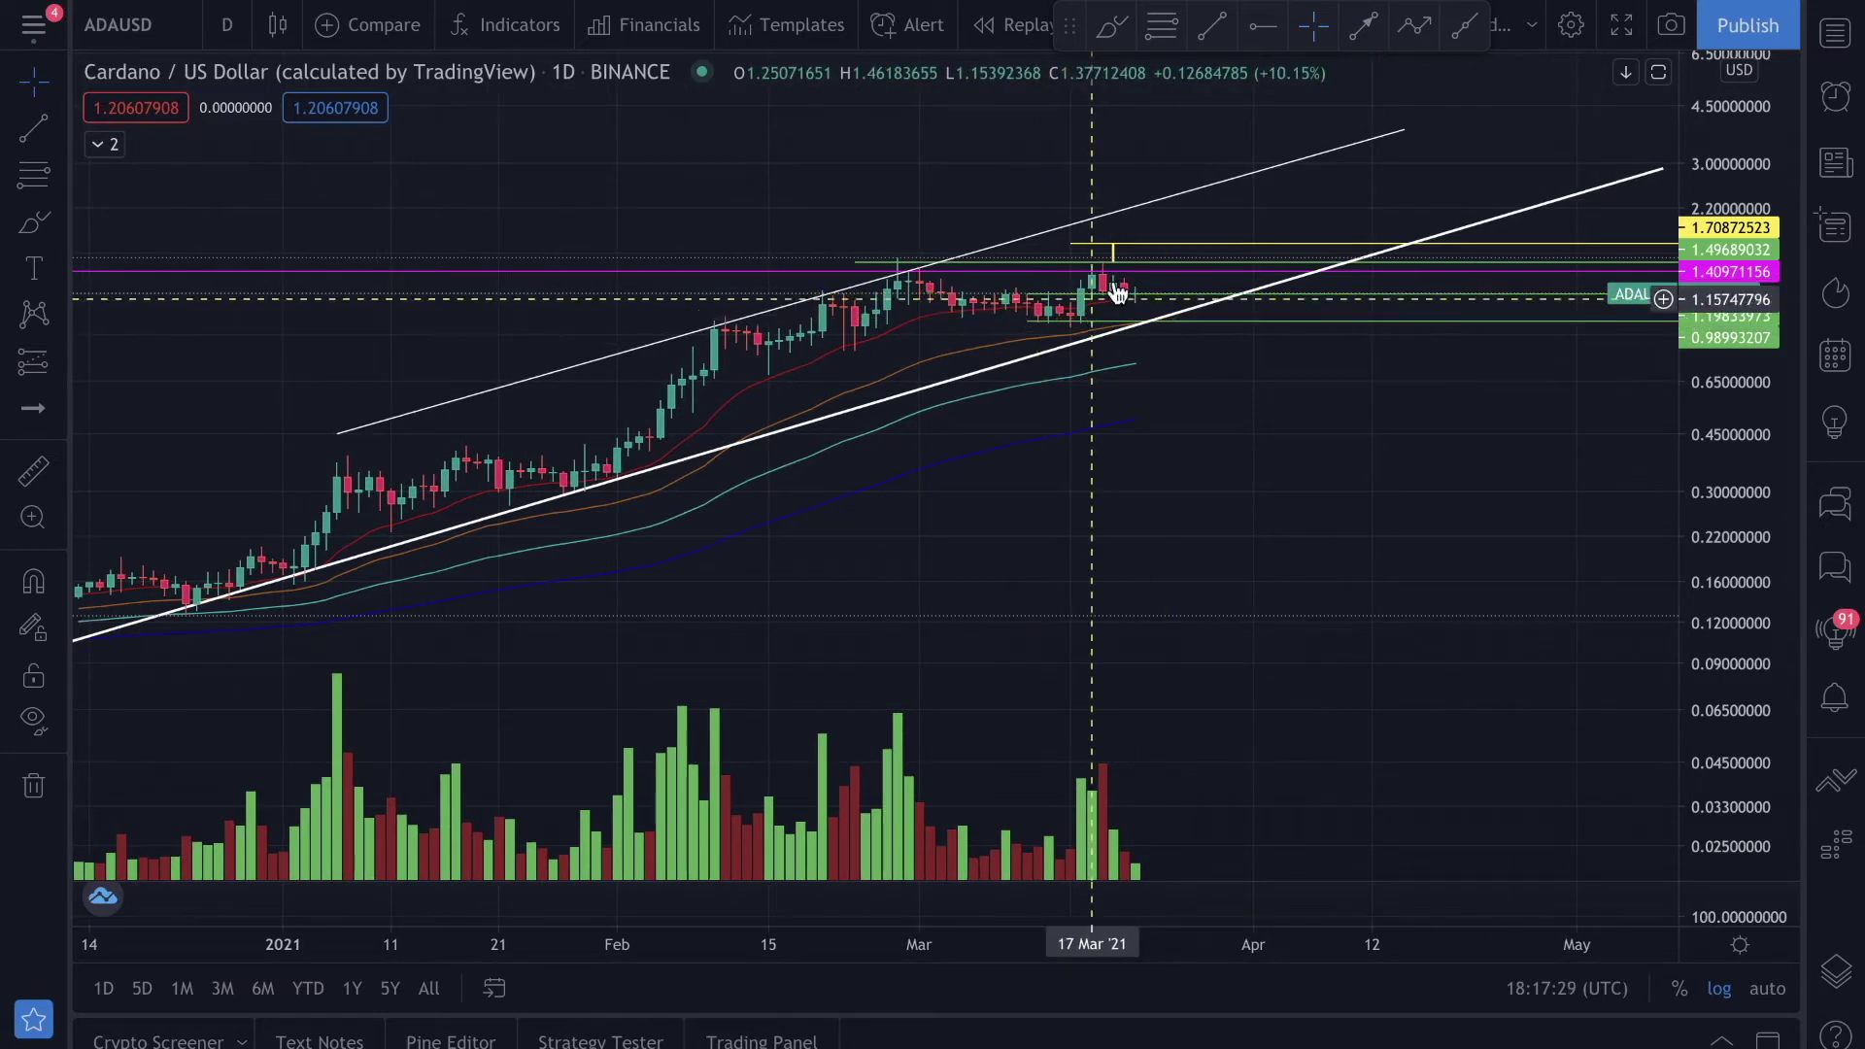
{"action": "scroll", "coordinate": [1345, 479], "scroll_direction": "down", "scroll_amount": 1}
{"action": "scroll", "coordinate": [1345, 479], "scroll_direction": "down", "scroll_amount": 2}
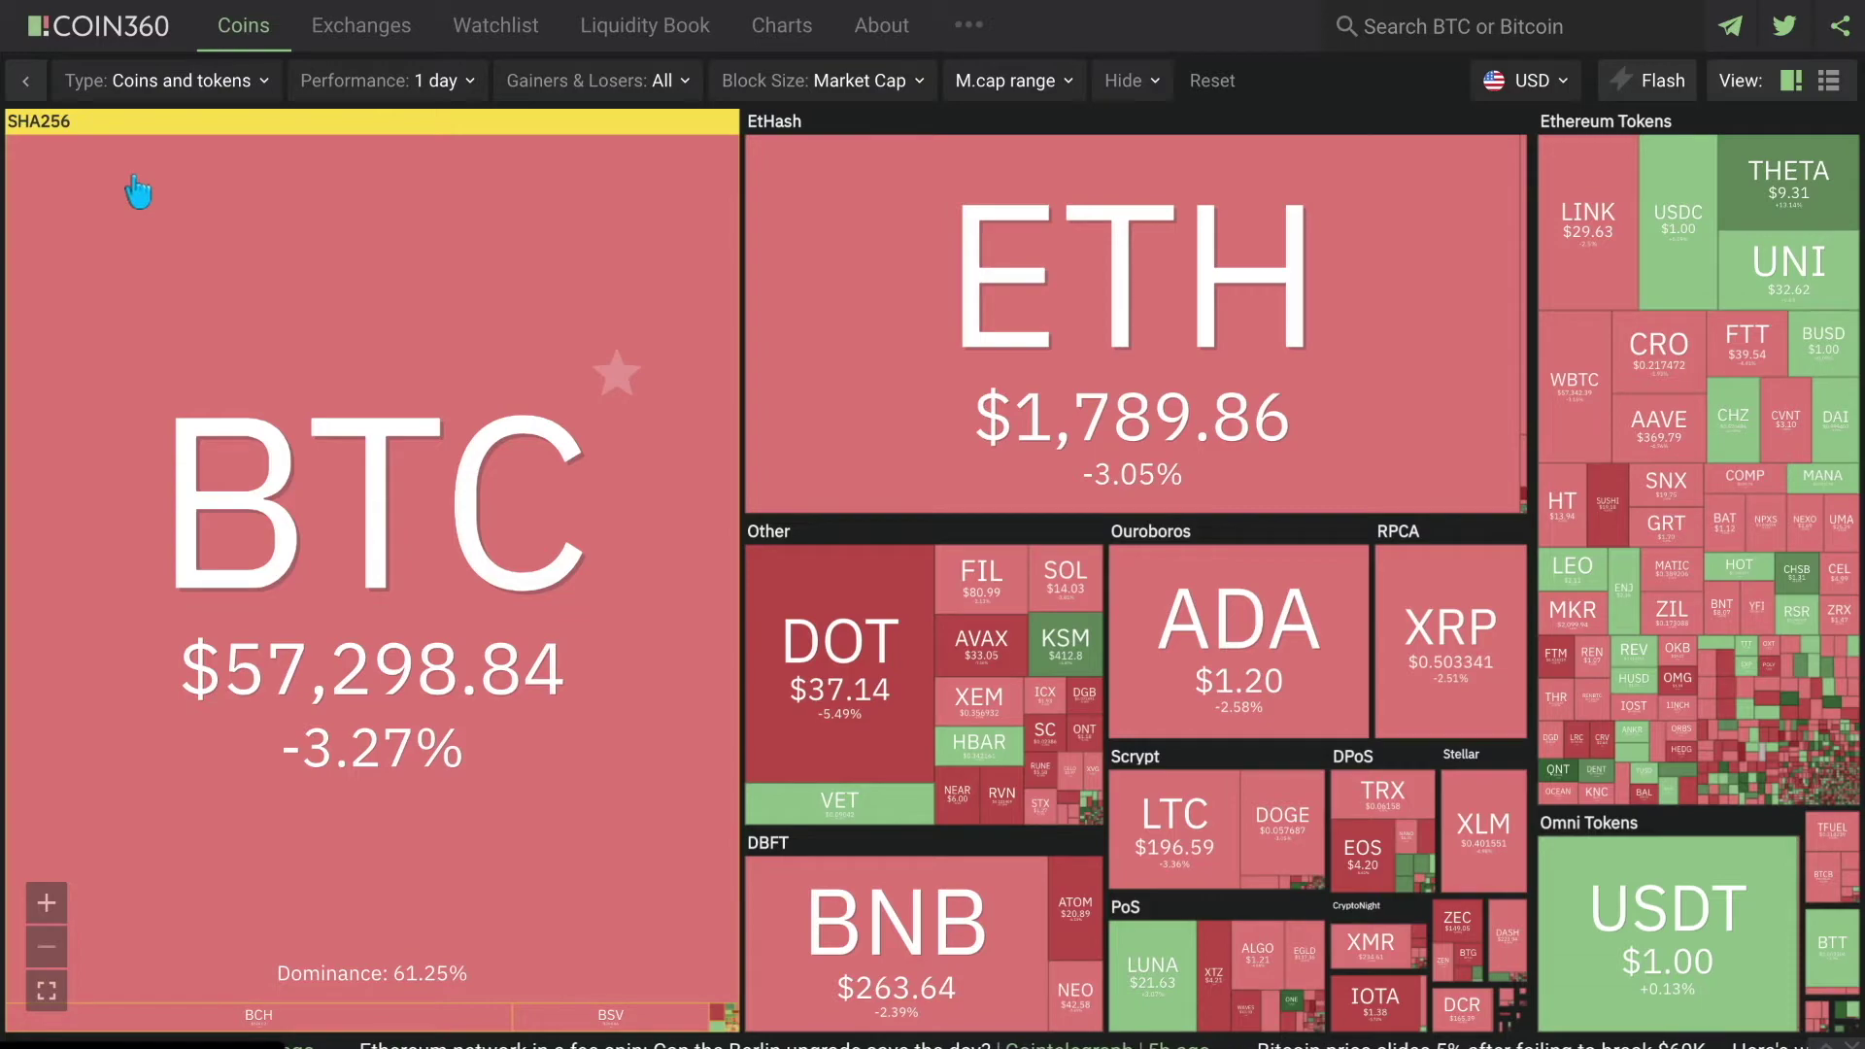
{"action": "mouse_move", "coordinate": [54, 5]}
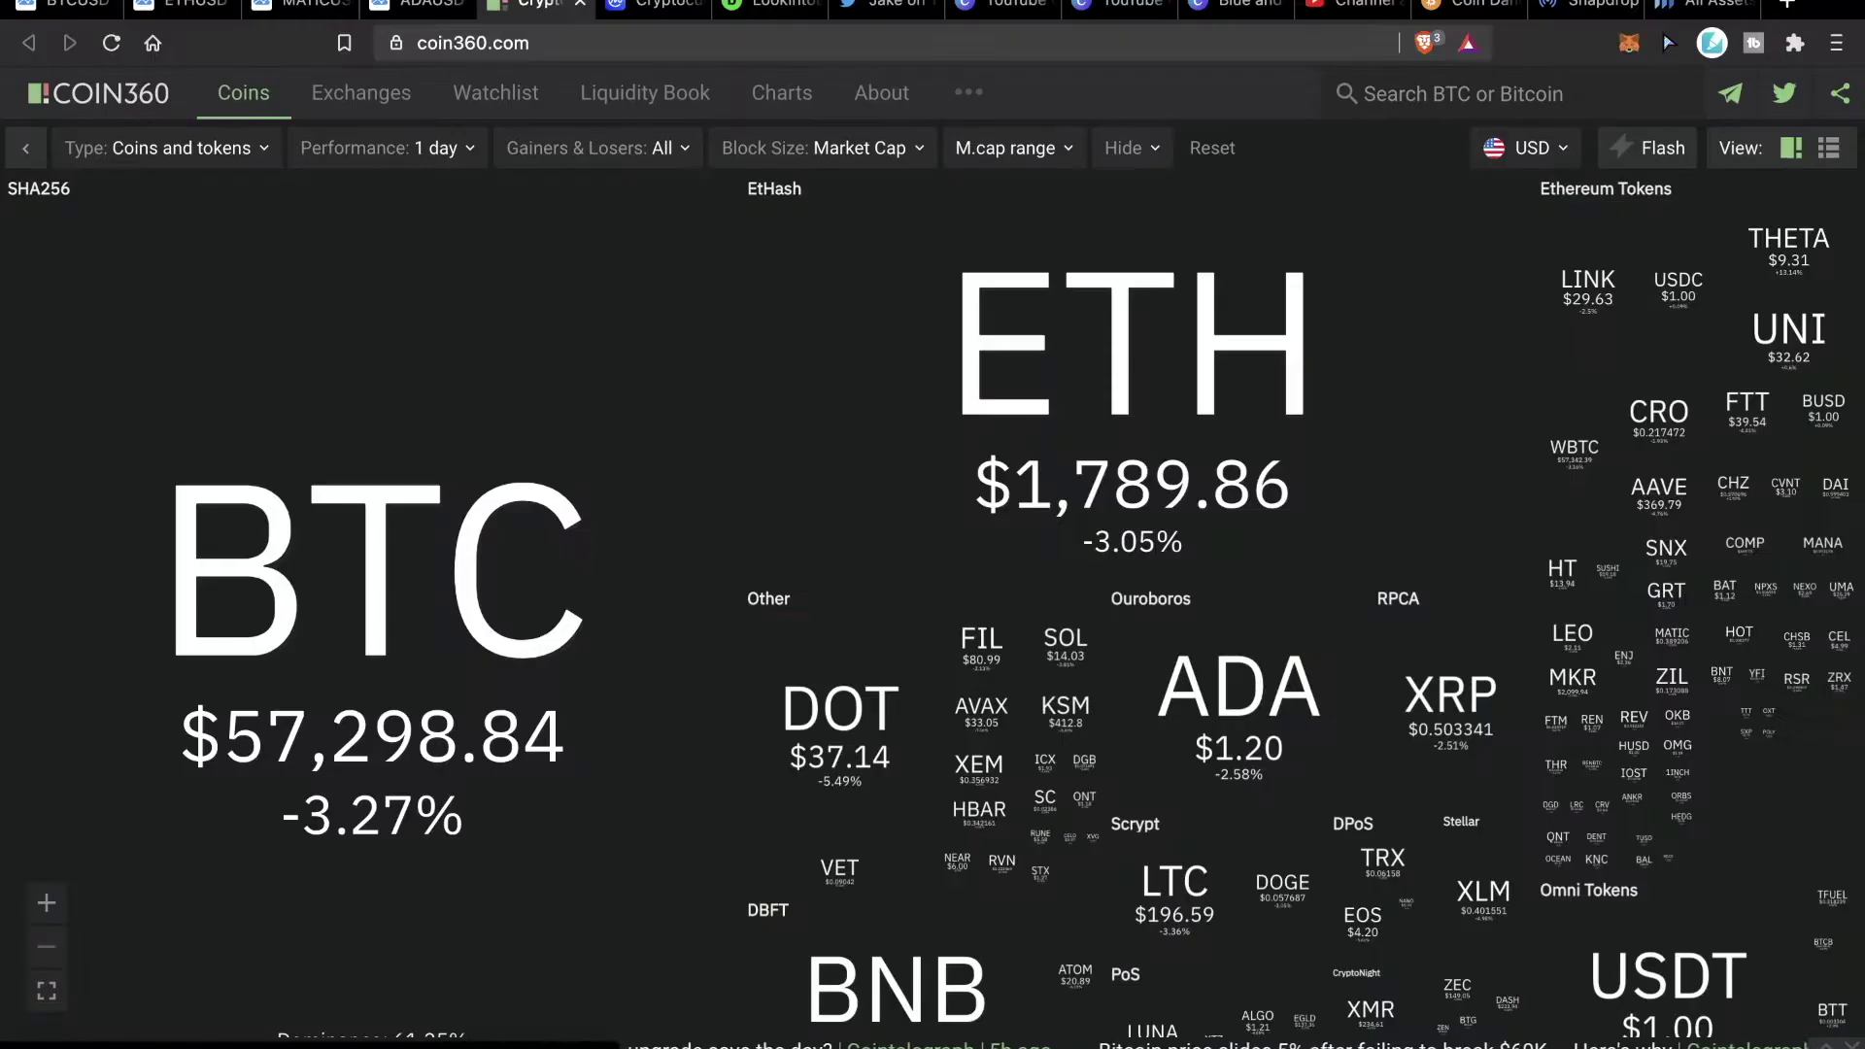
{"action": "left_click", "coordinate": [54, 5]}
{"action": "scroll", "coordinate": [934, 307], "scroll_direction": "down", "scroll_amount": 5}
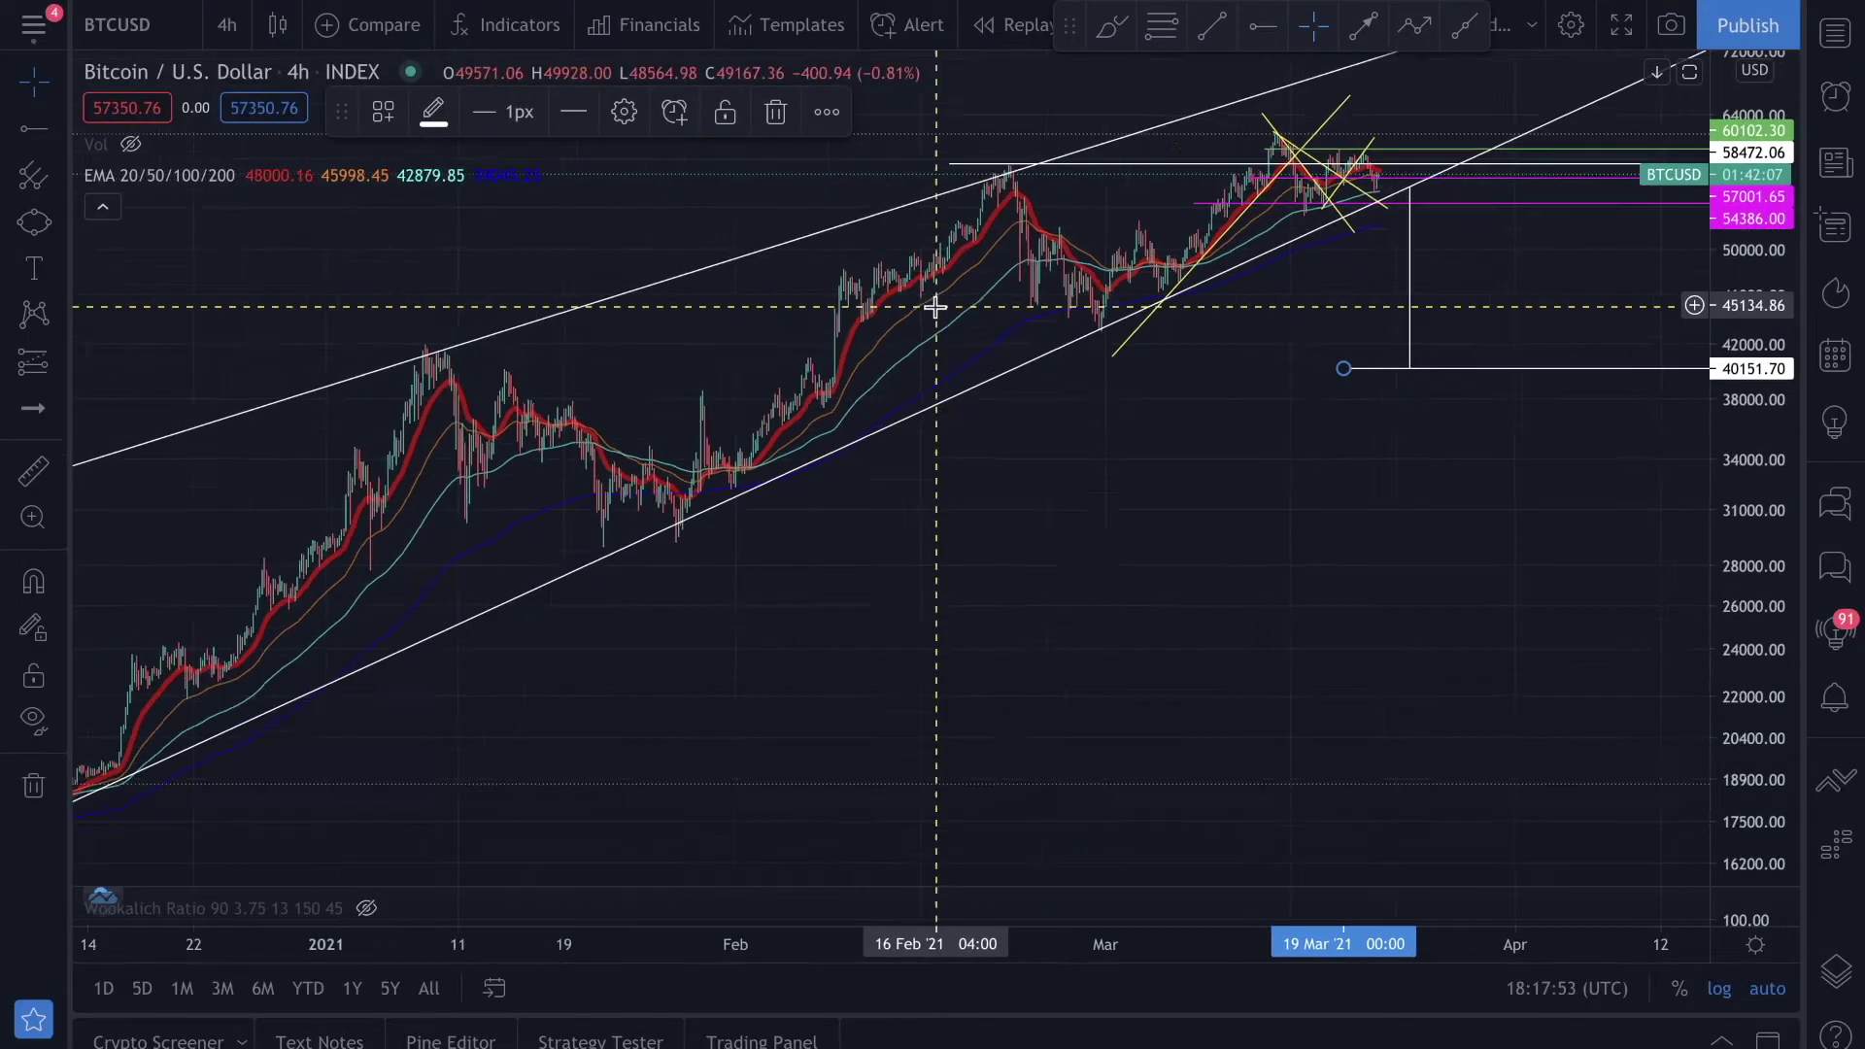
Collapse the indicator legend and switch to the Bitstamp BTCUSD 4-hour chart from the watchlist
{"action": "left_click", "coordinate": [102, 207]}
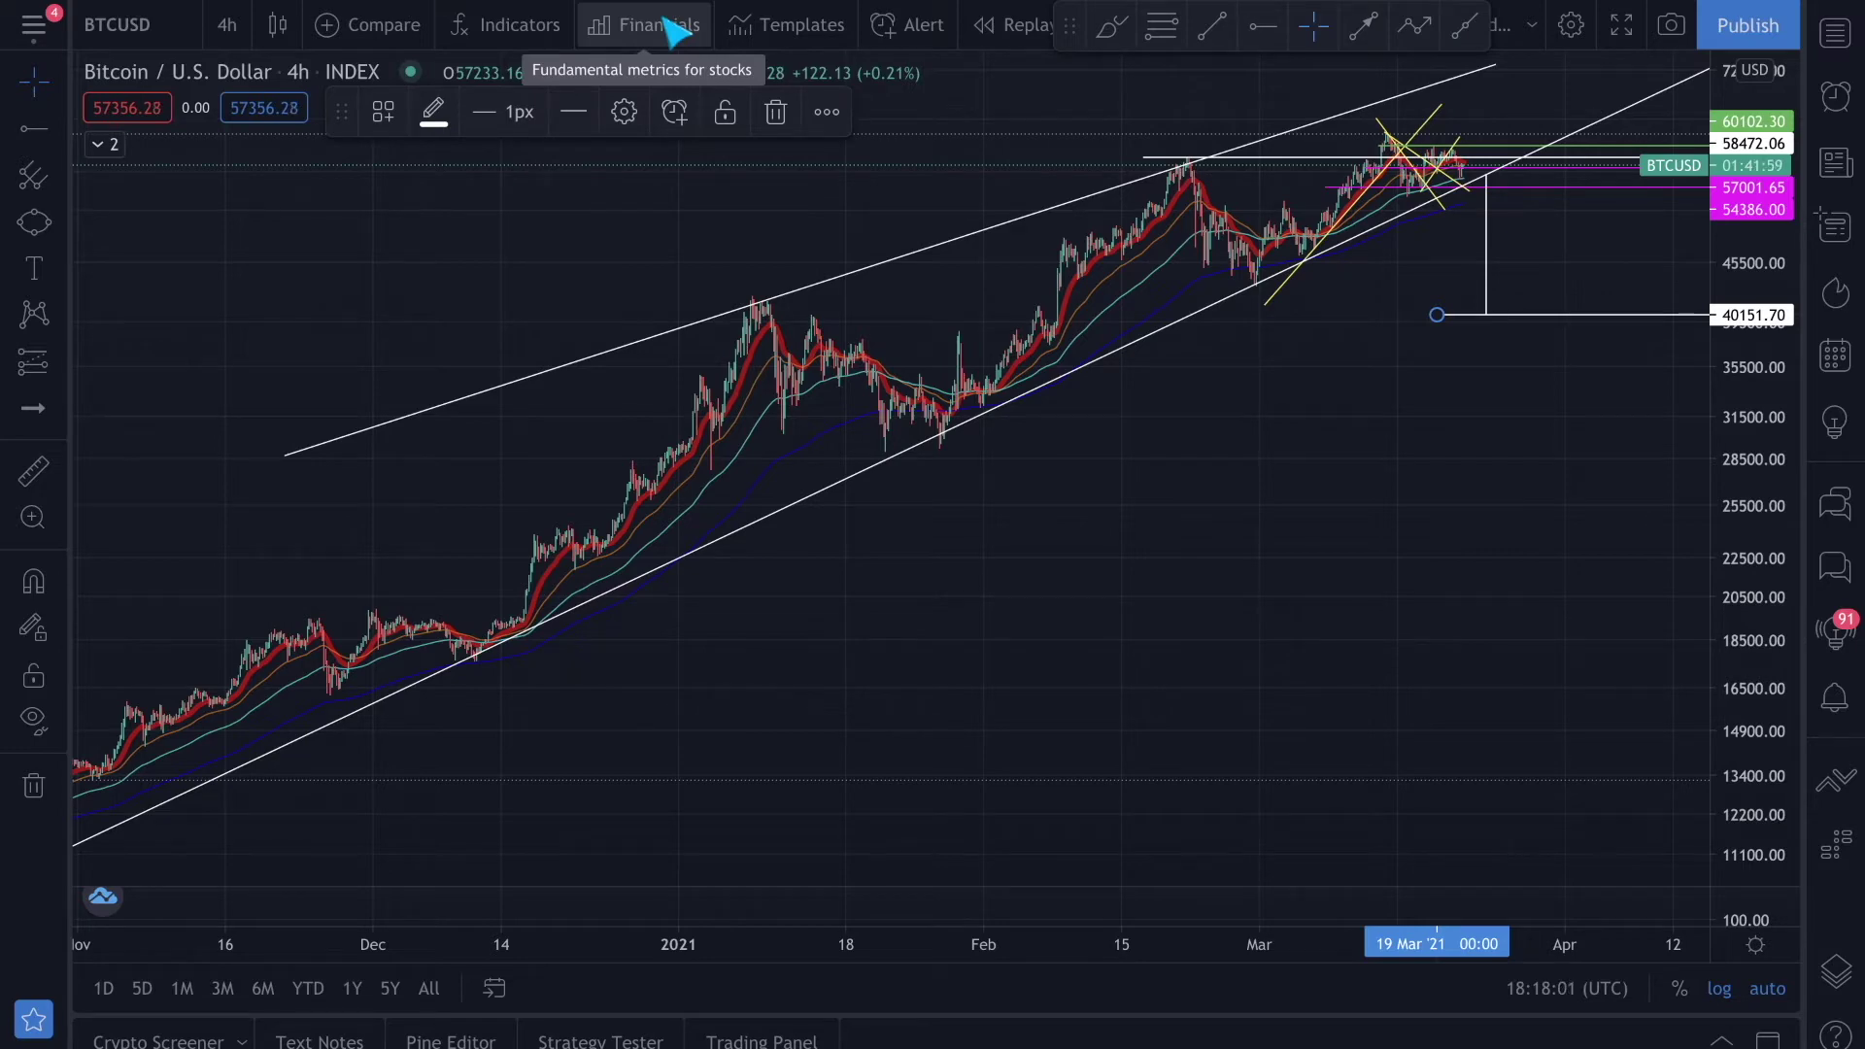
{"action": "left_click", "coordinate": [1830, 41]}
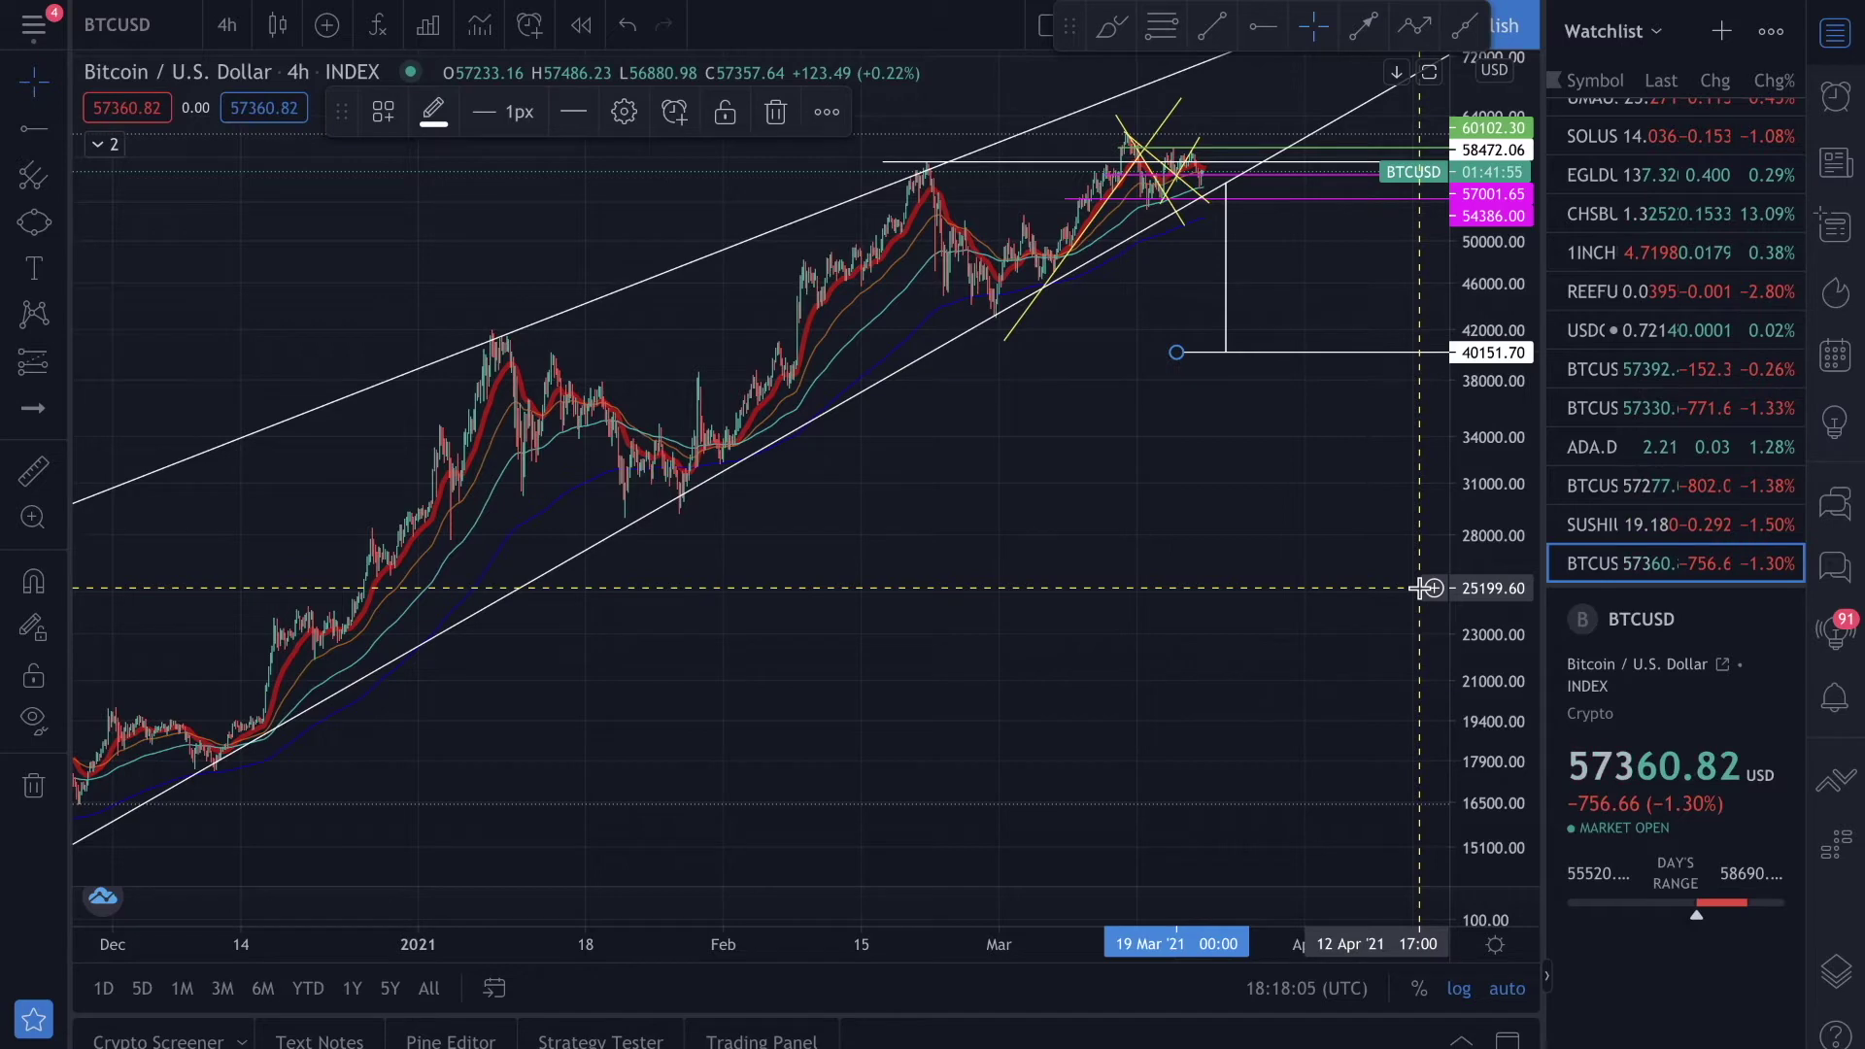
{"action": "scroll", "coordinate": [1633, 365], "scroll_direction": "up", "scroll_amount": 5}
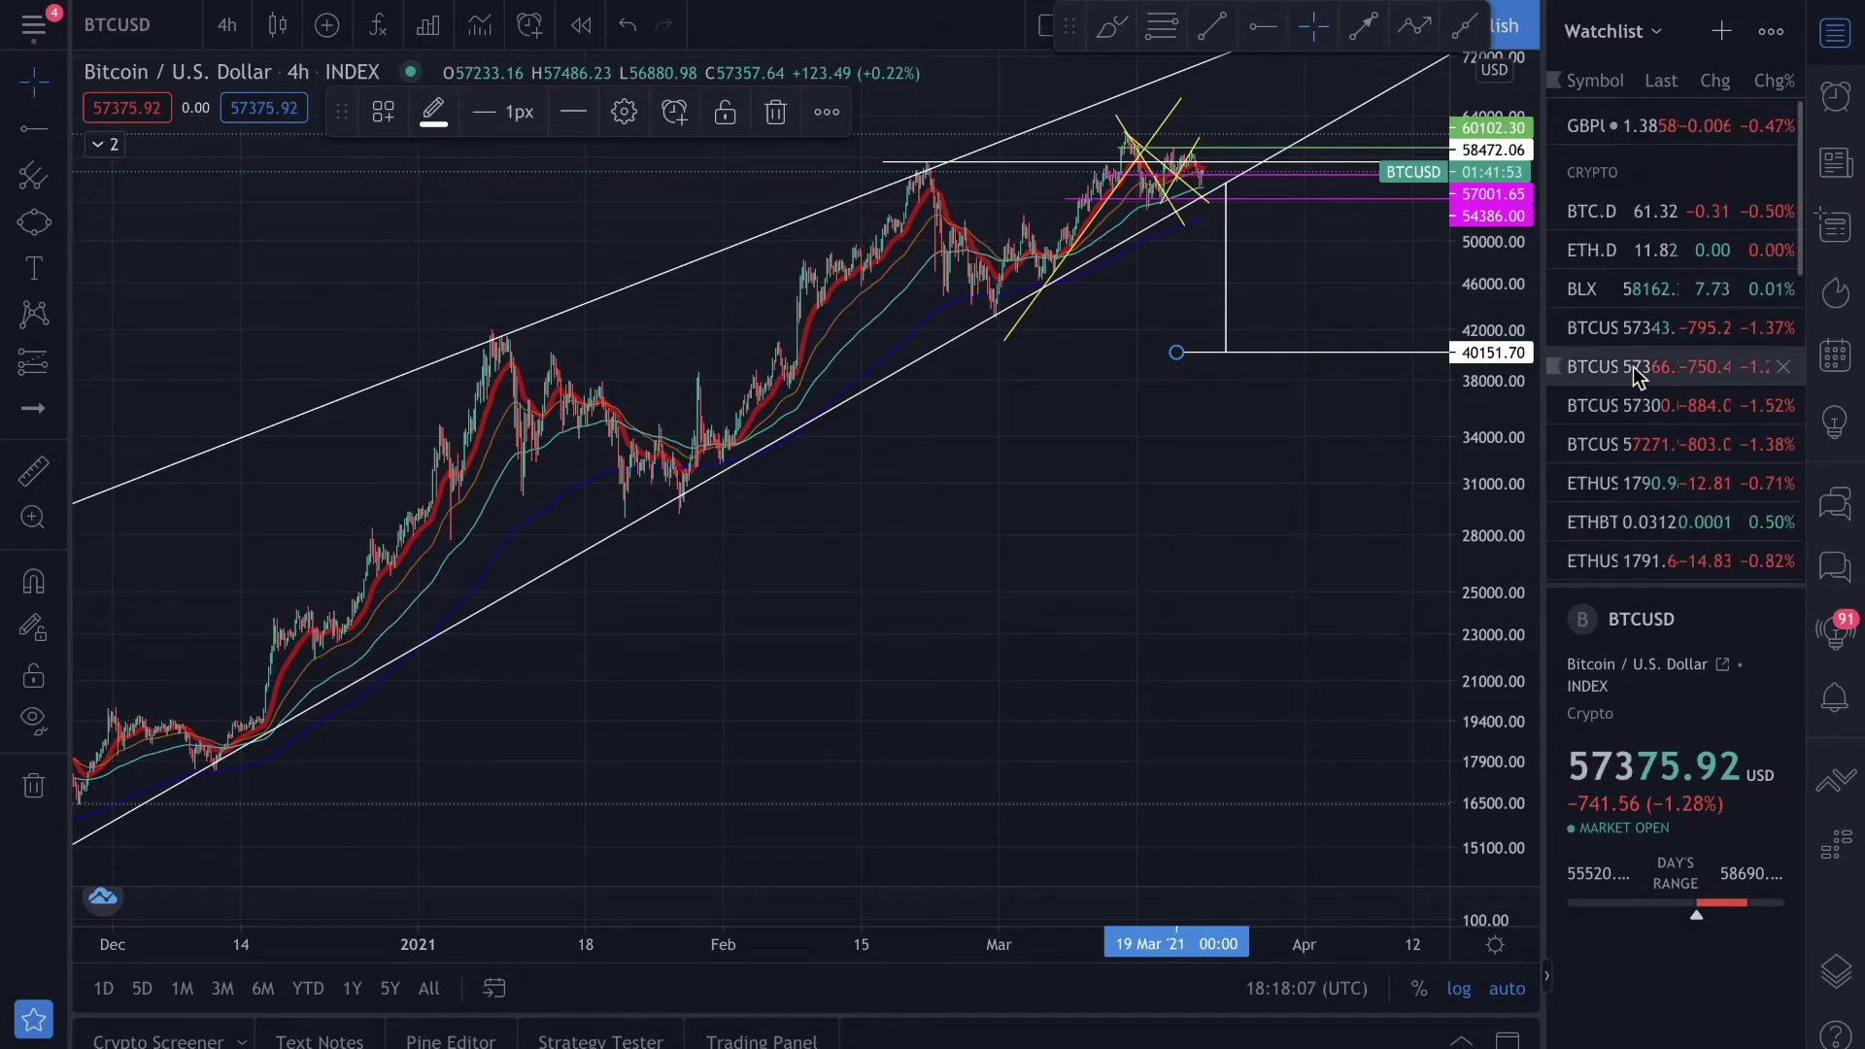
{"action": "left_click", "coordinate": [1577, 327]}
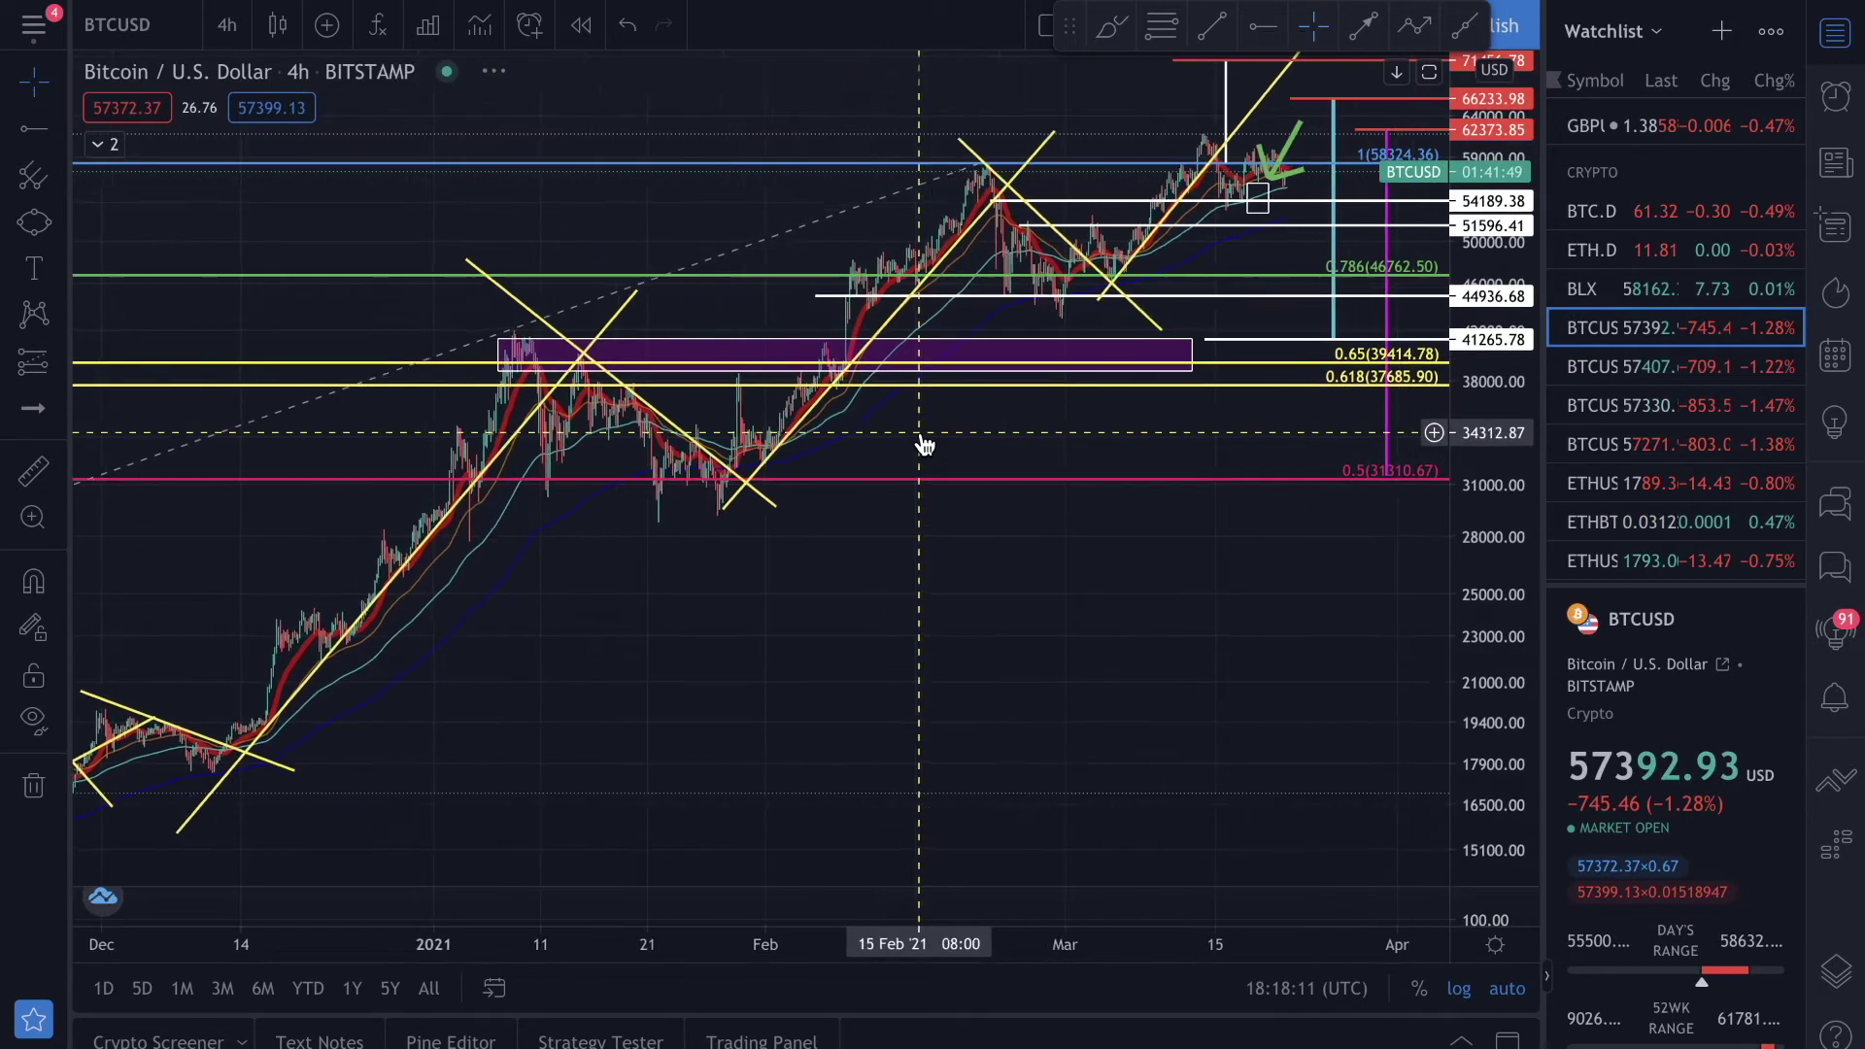
Switch to the BLX Bitcoin index chart and close the watchlist and indicator browser
{"action": "left_click", "coordinate": [1607, 284]}
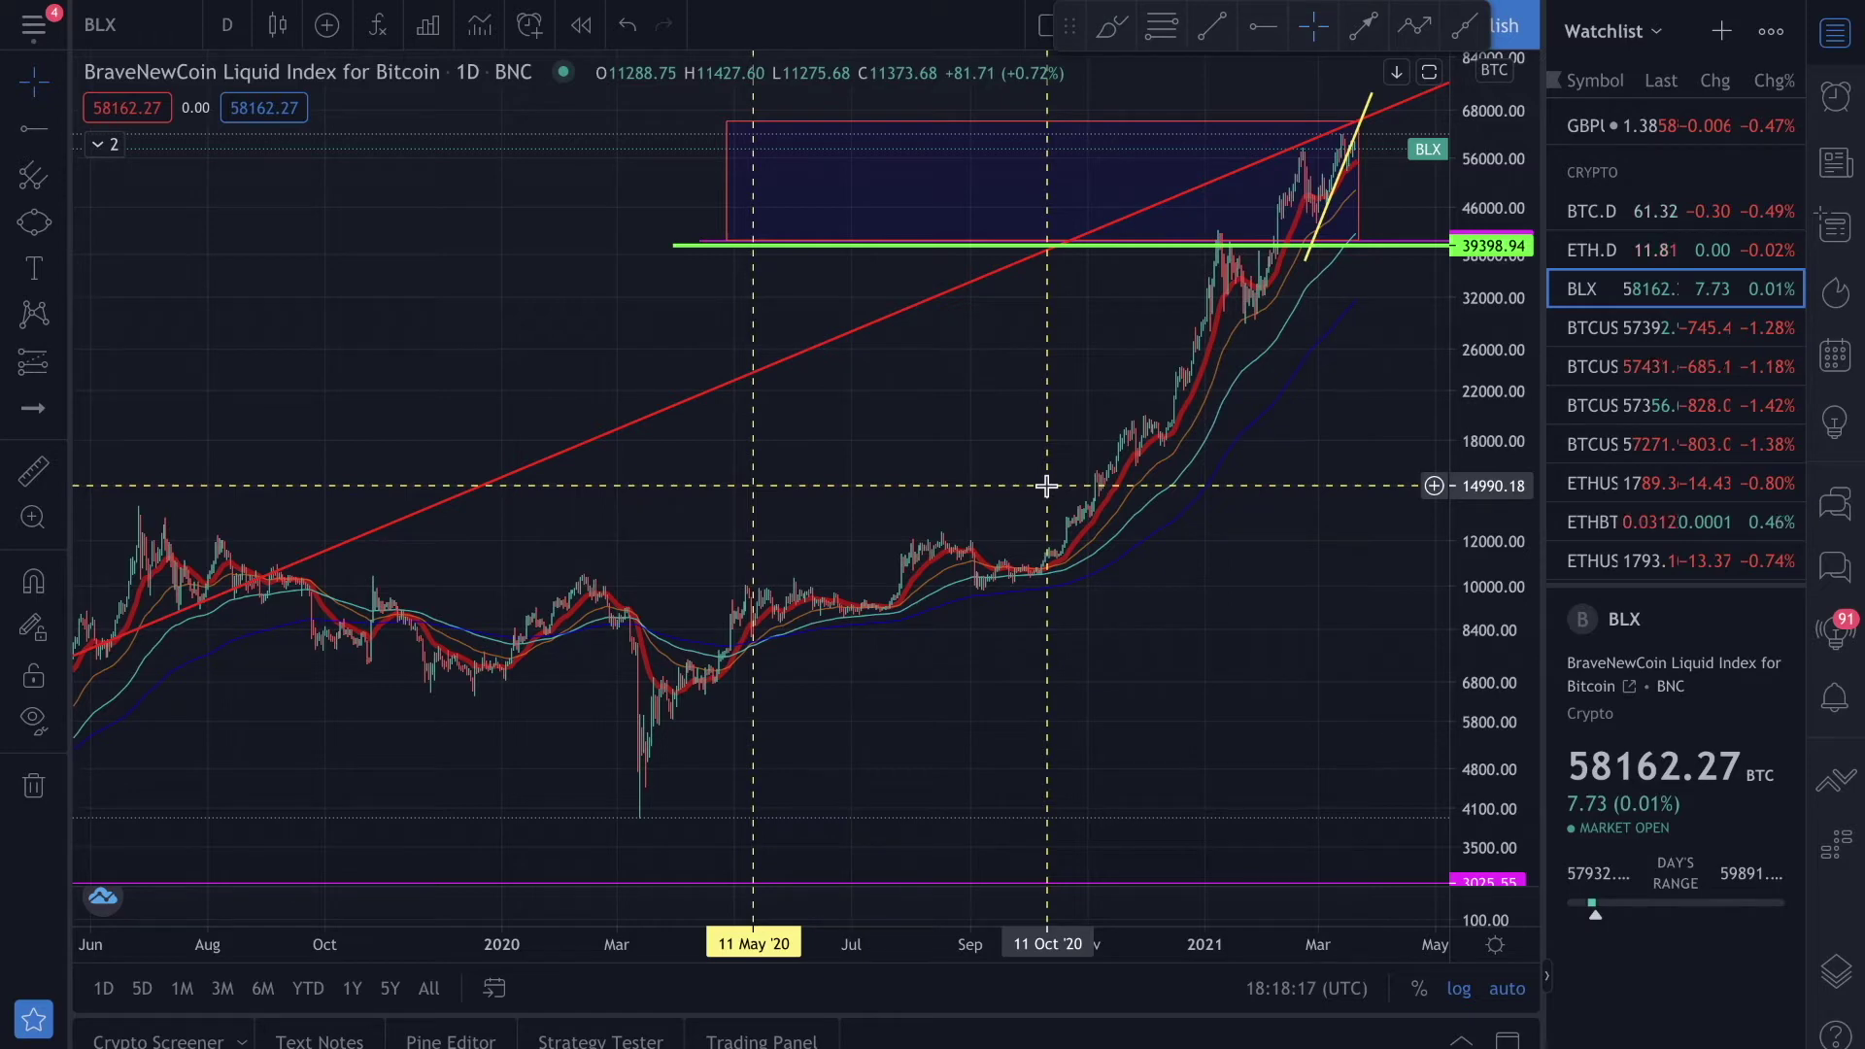
{"action": "left_click", "coordinate": [1835, 31]}
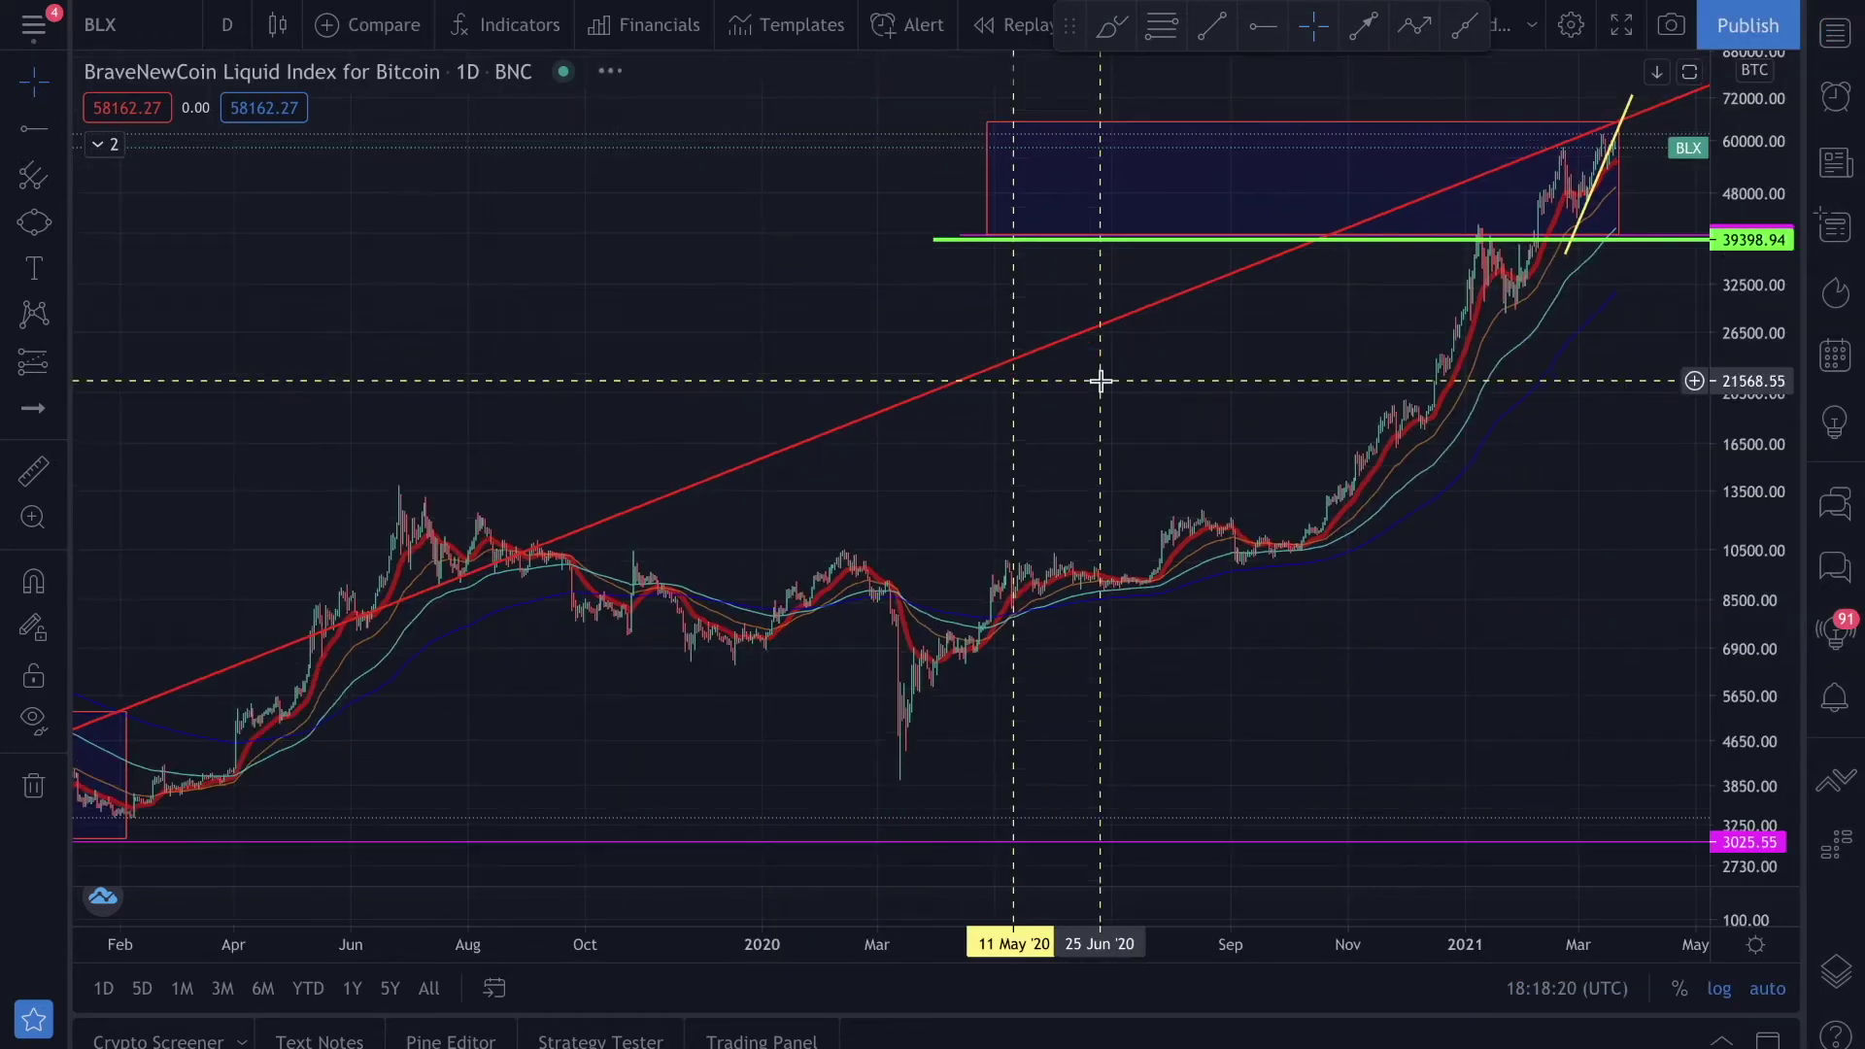
{"action": "left_click", "coordinate": [505, 29]}
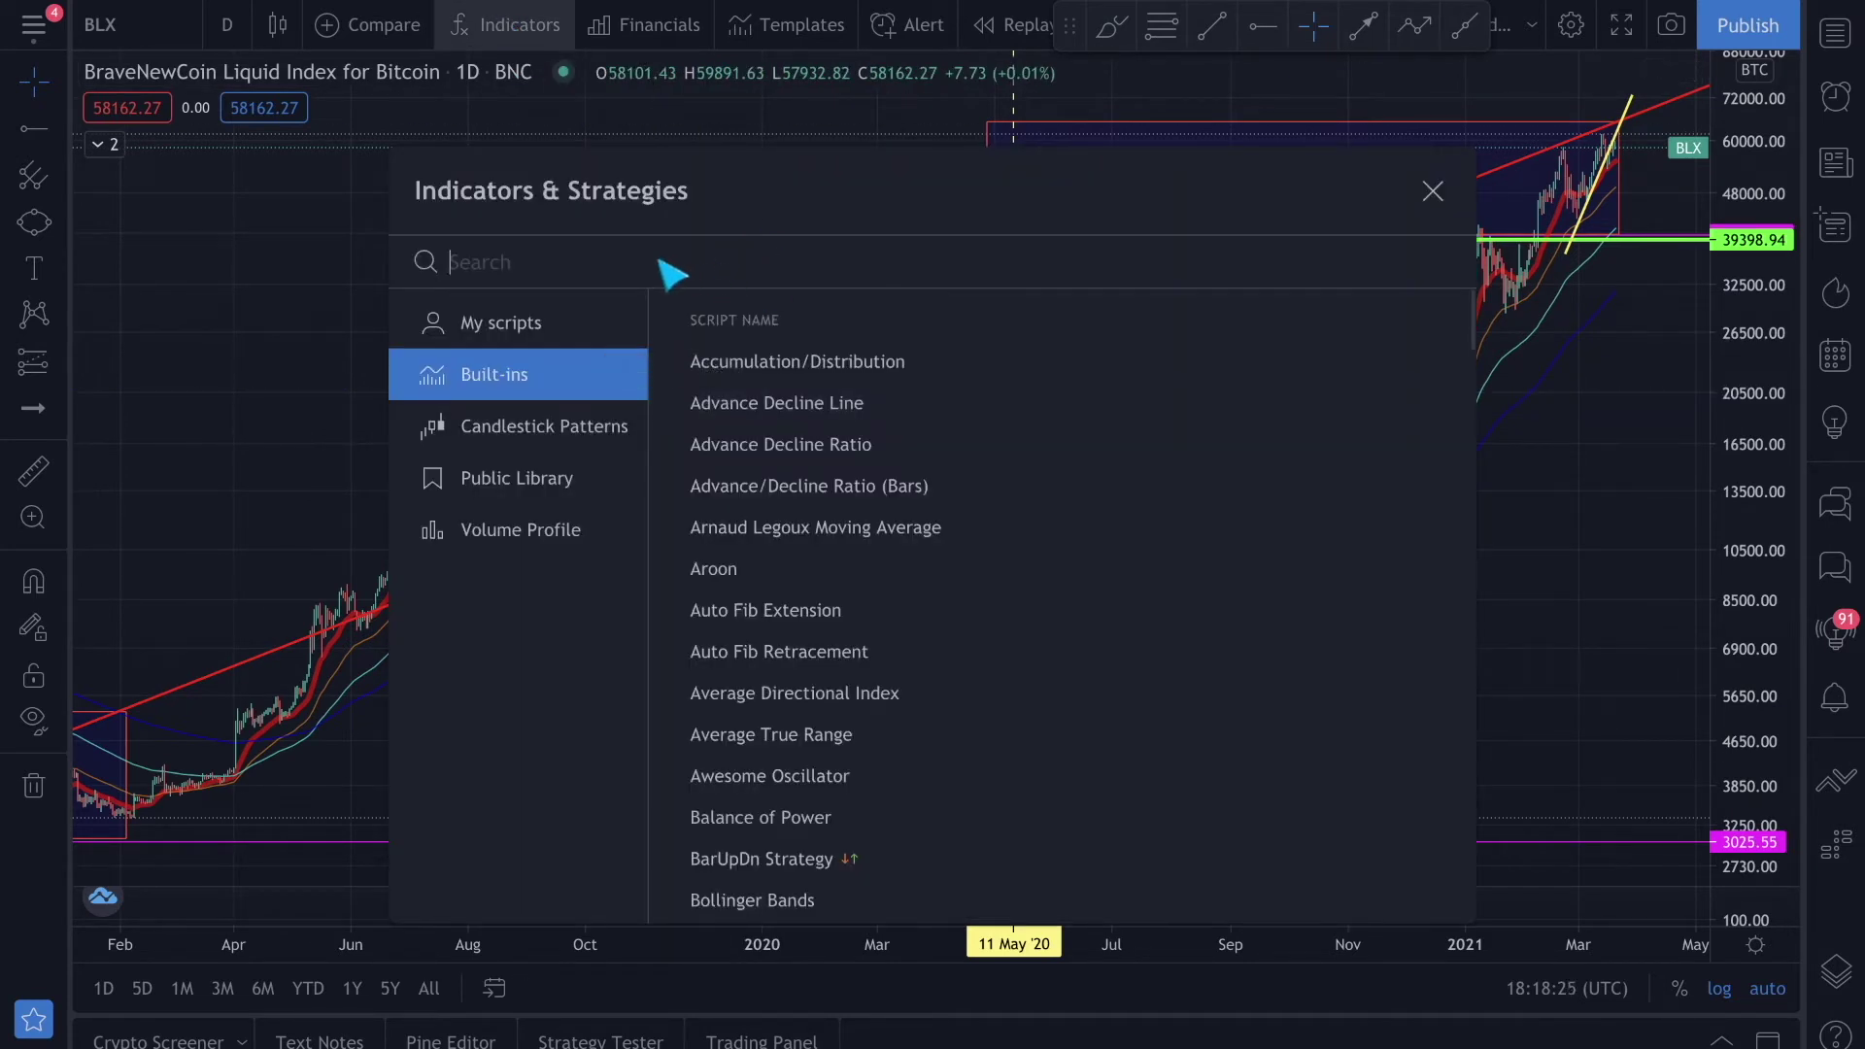
{"action": "left_click", "coordinate": [155, 126]}
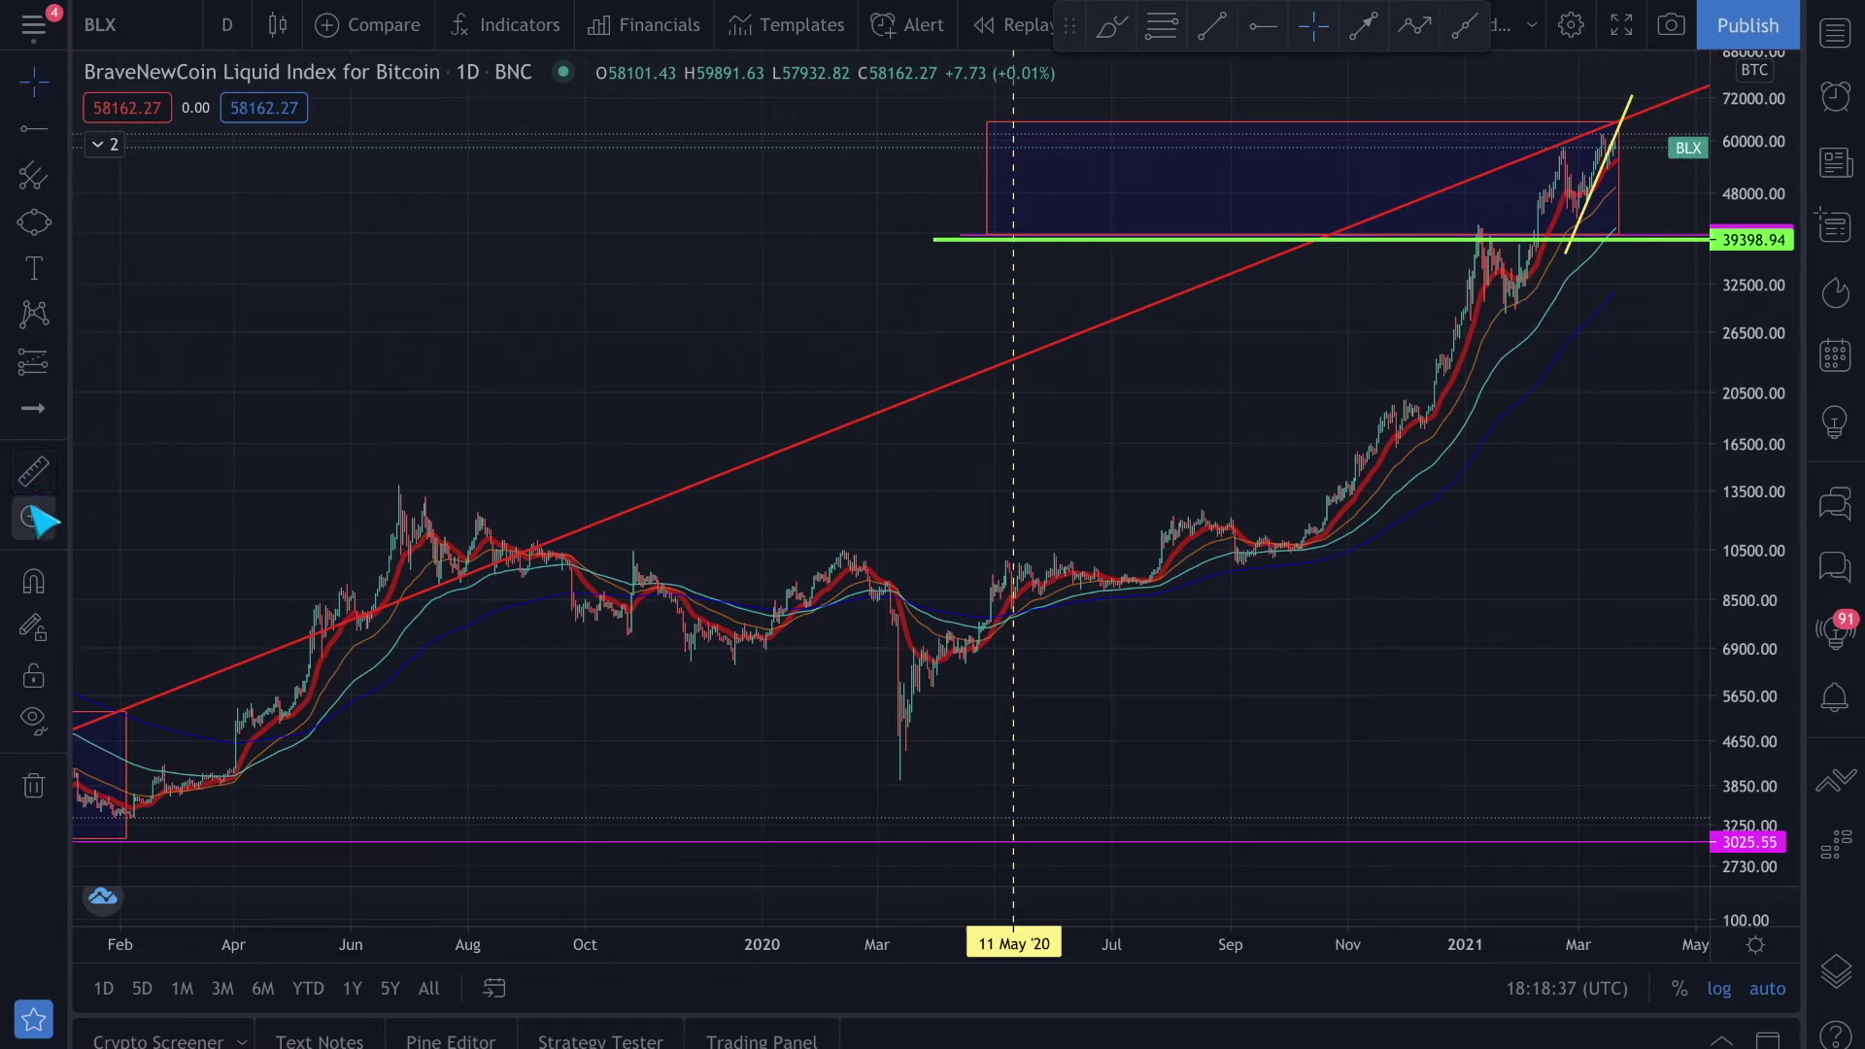
{"action": "scroll", "coordinate": [619, 299], "scroll_direction": "down", "scroll_amount": 5}
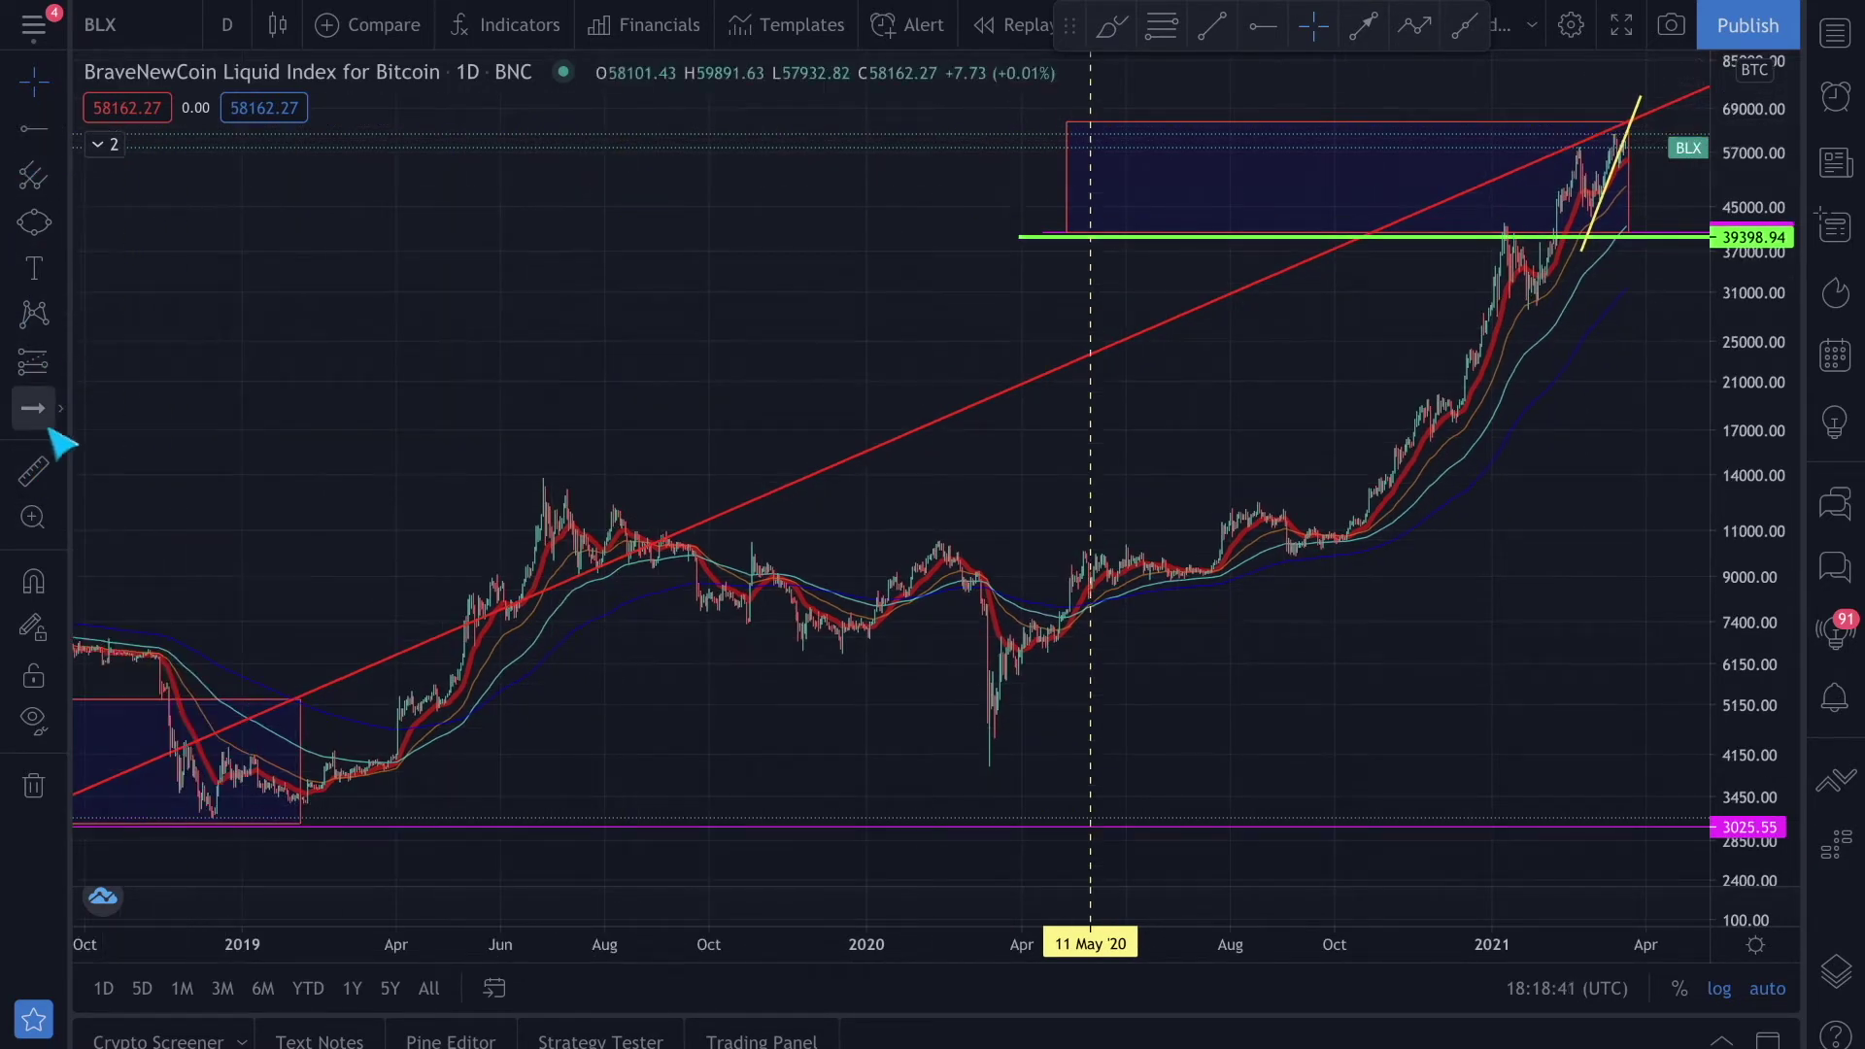
Draw a trial ellipse above the 2019 prices, then delete it
{"action": "left_click", "coordinate": [51, 224]}
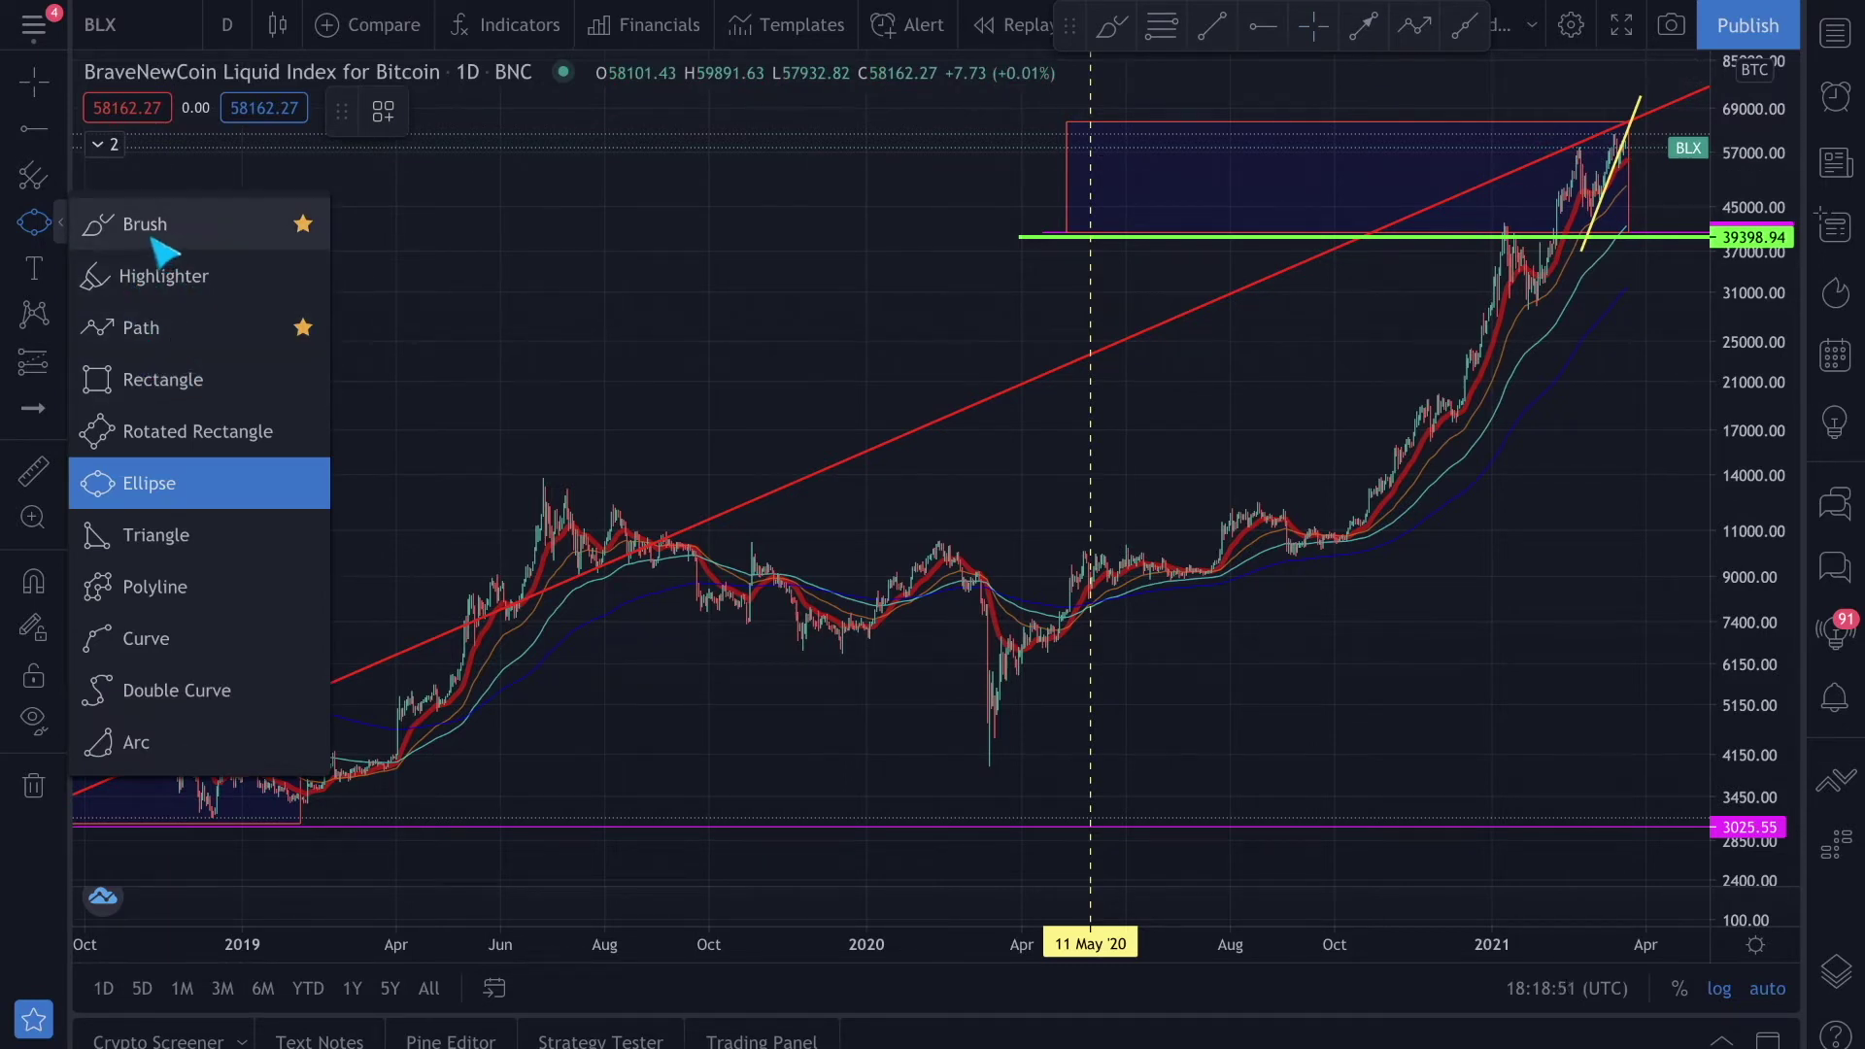
{"action": "left_click", "coordinate": [538, 162]}
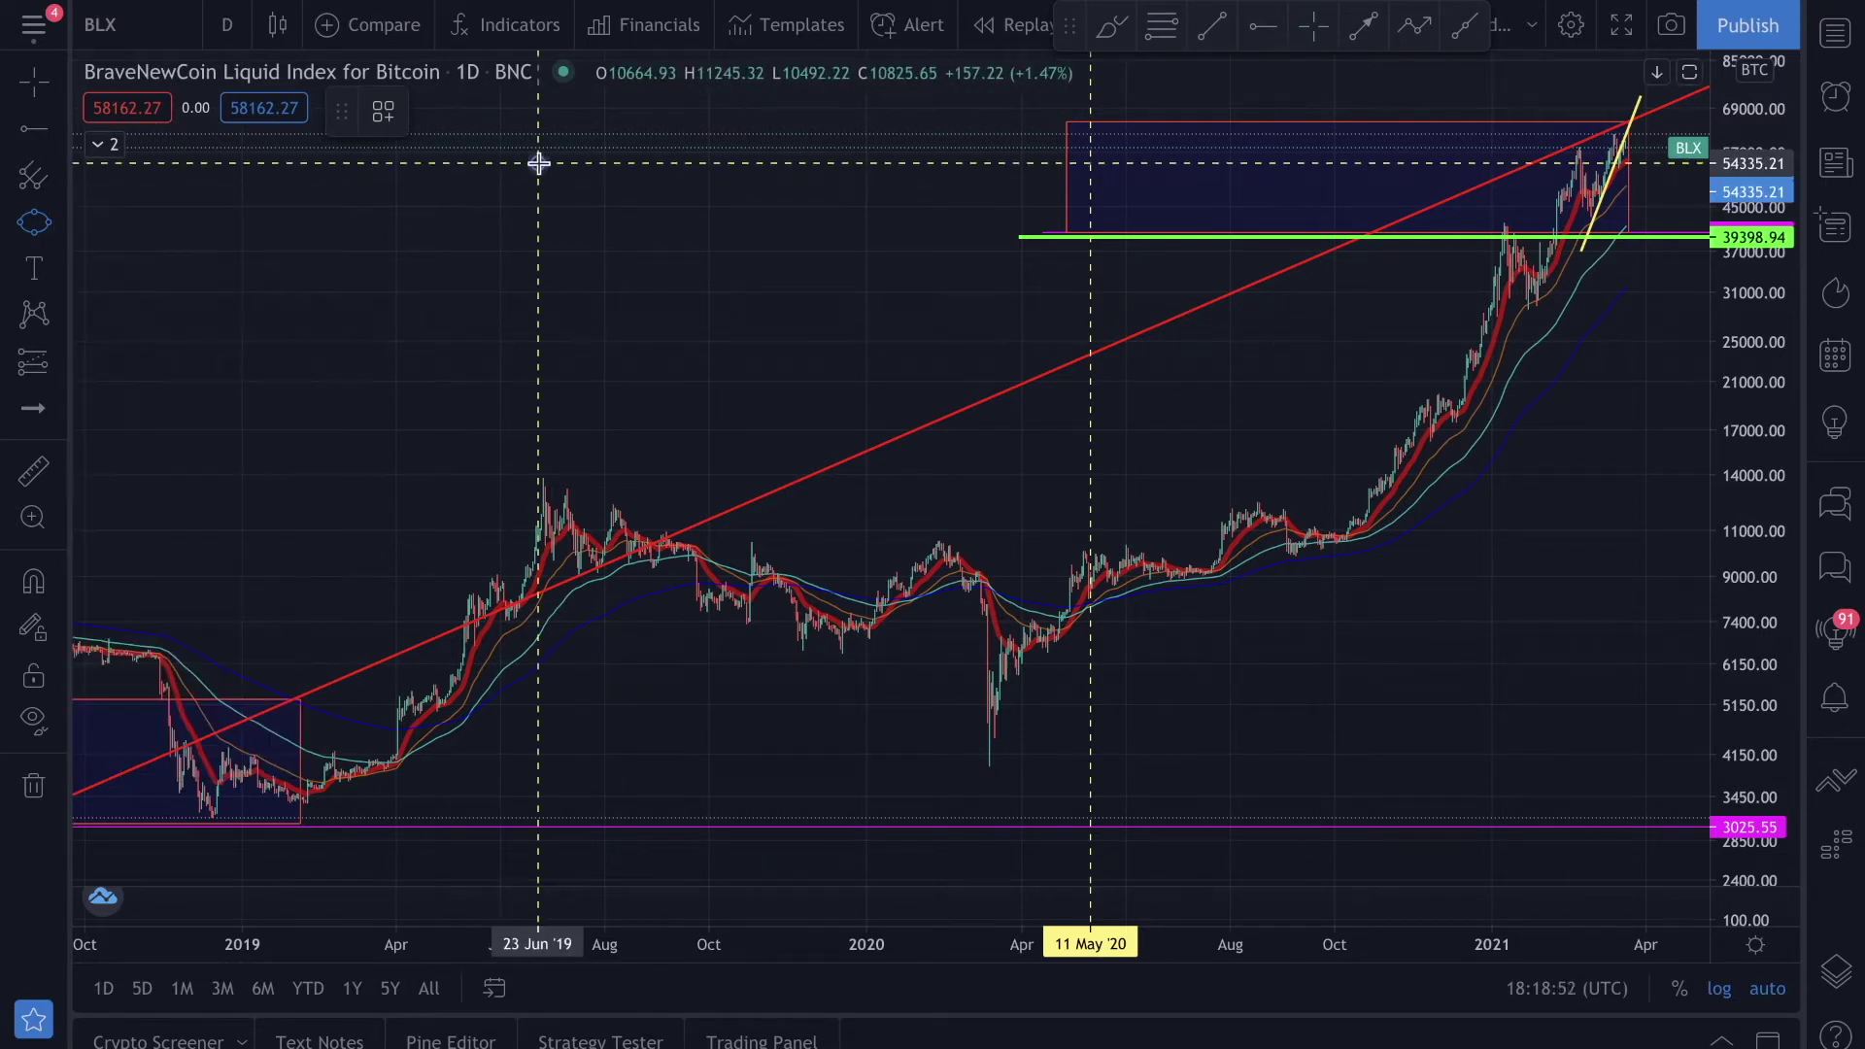
{"action": "left_click", "coordinate": [934, 244]}
{"action": "left_click", "coordinate": [856, 320]}
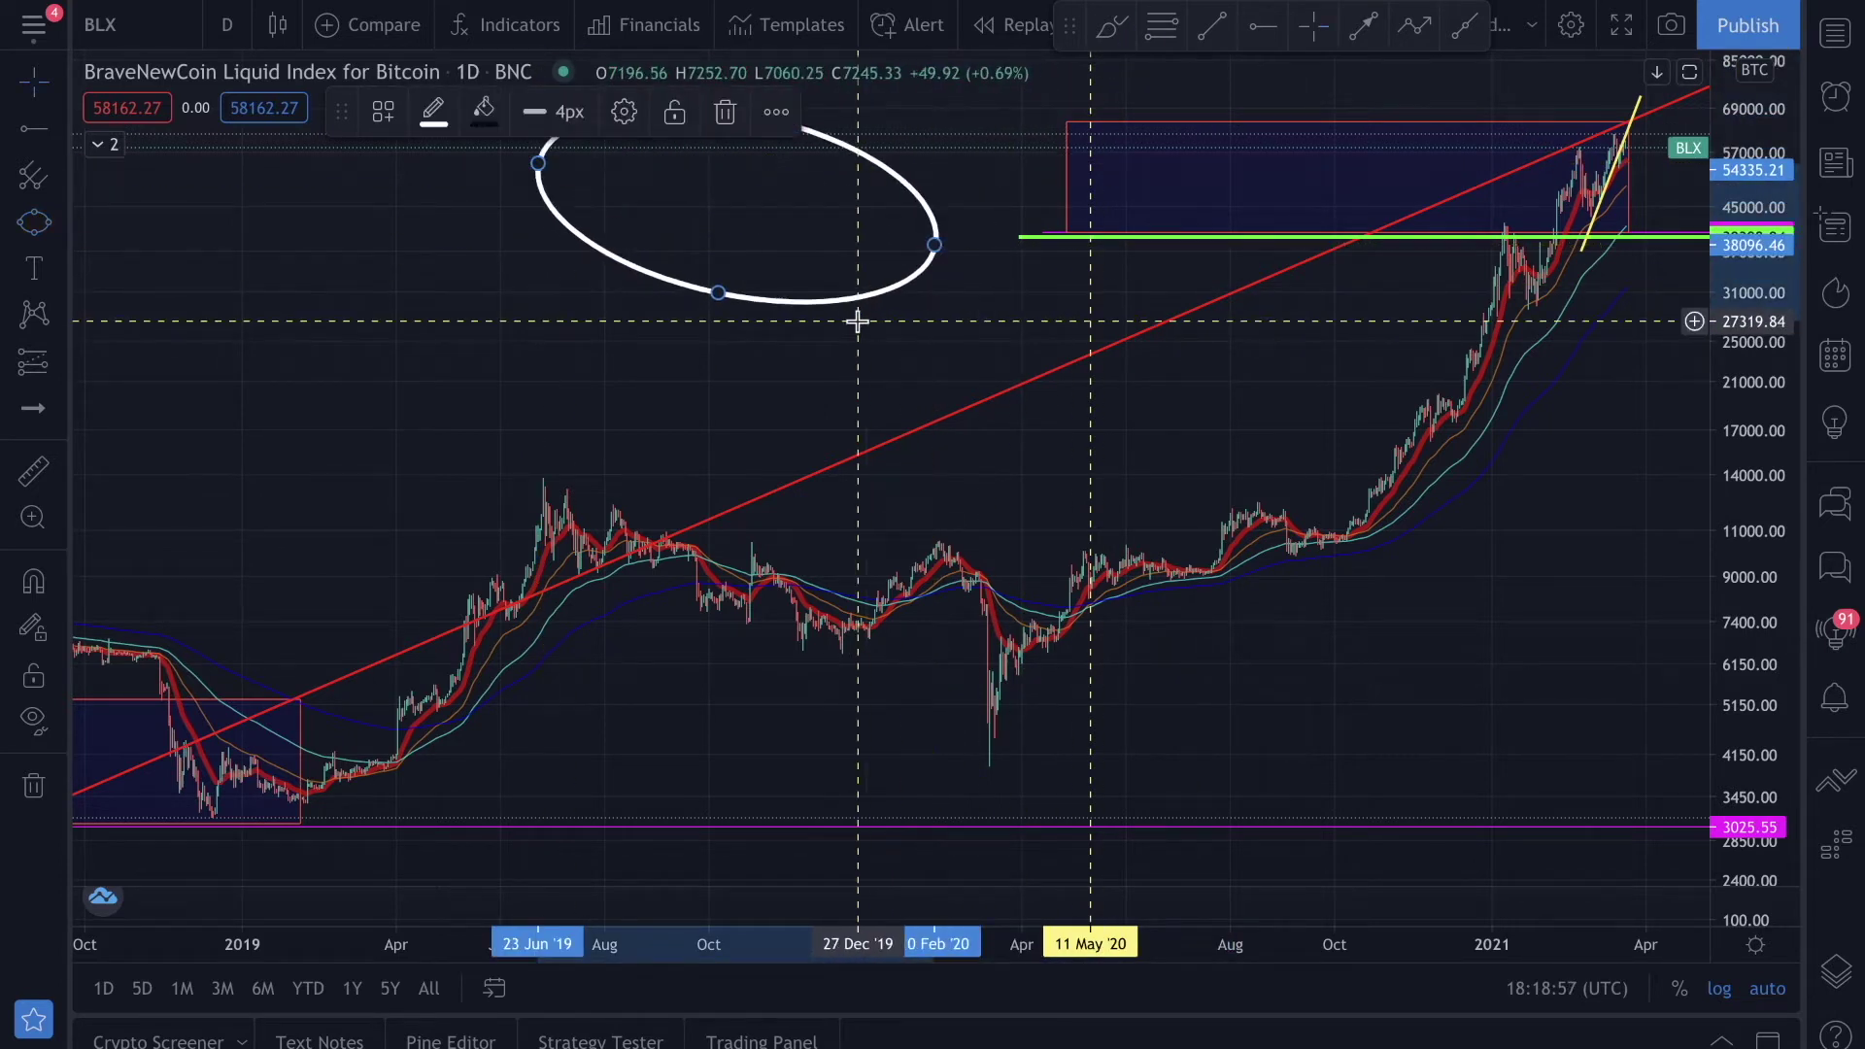
{"action": "key", "text": "Delete"}
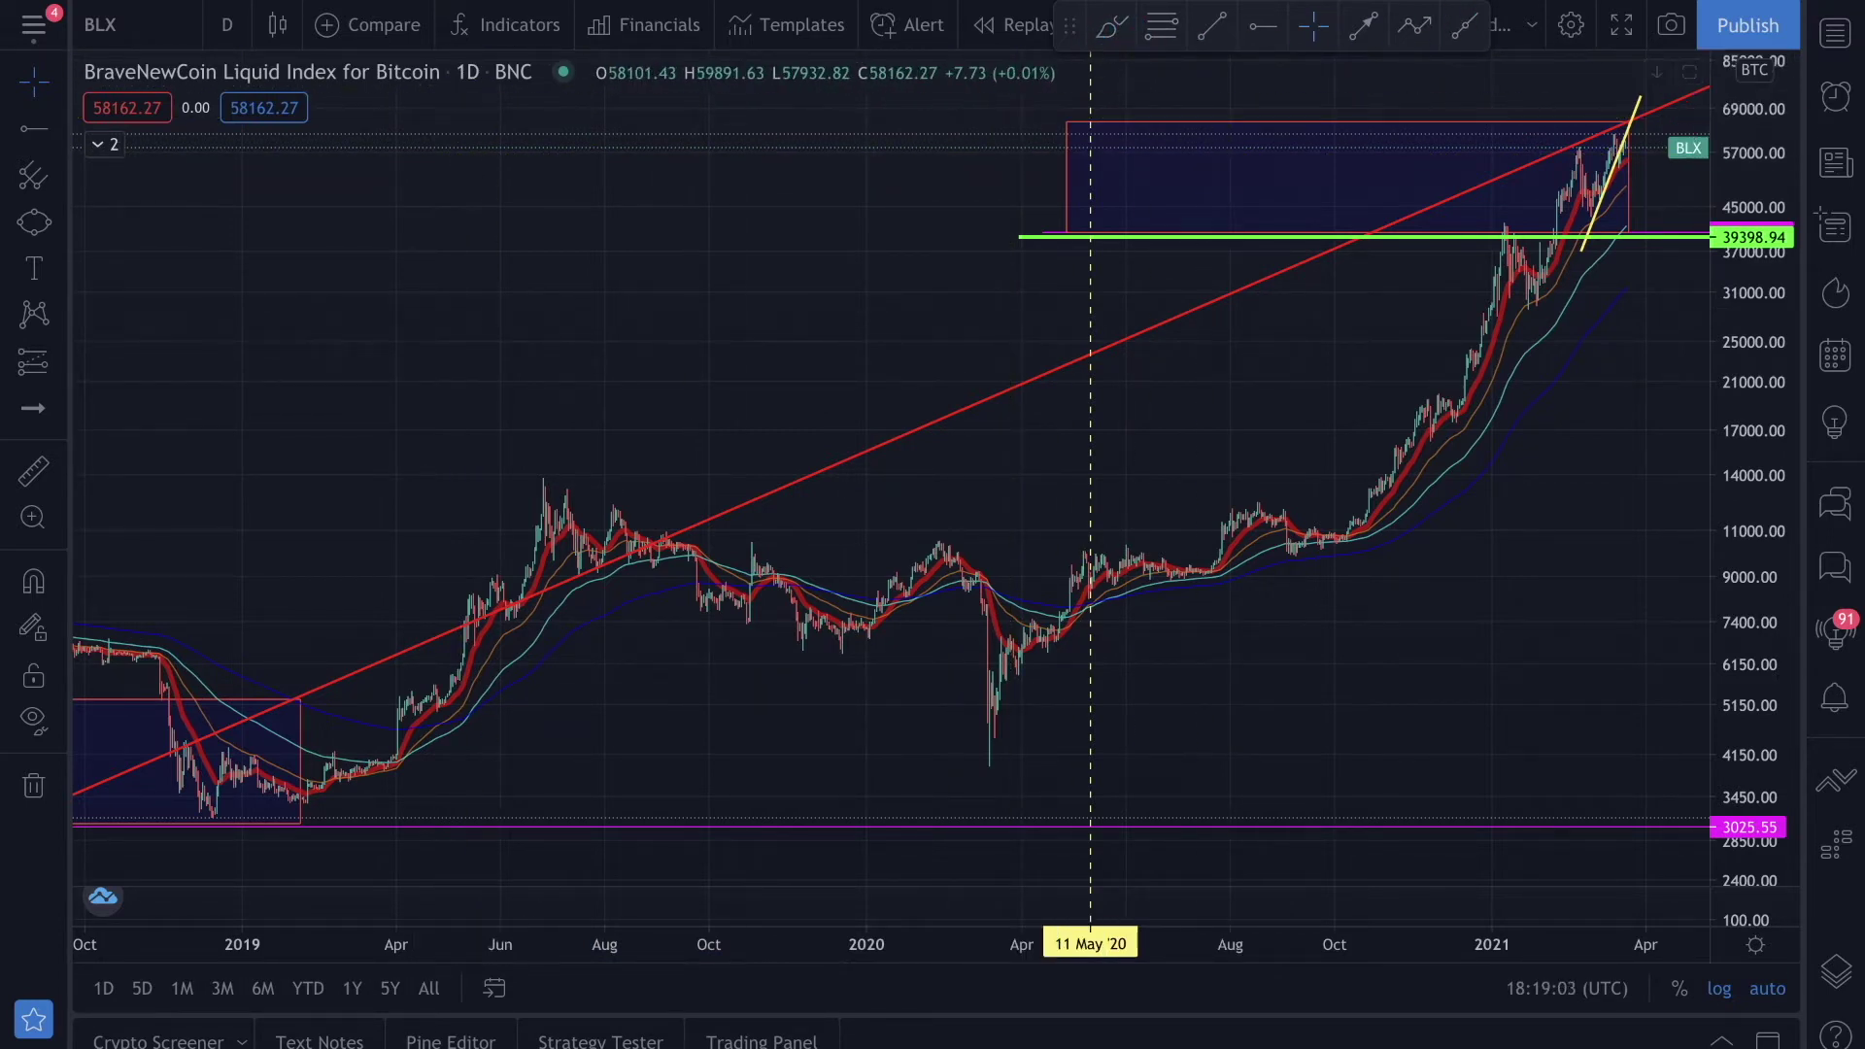
Search 'bitcoin log' and add the Bitcoin Logarithmic Growth Curves indicator to the BLX chart
{"action": "left_click", "coordinate": [488, 37]}
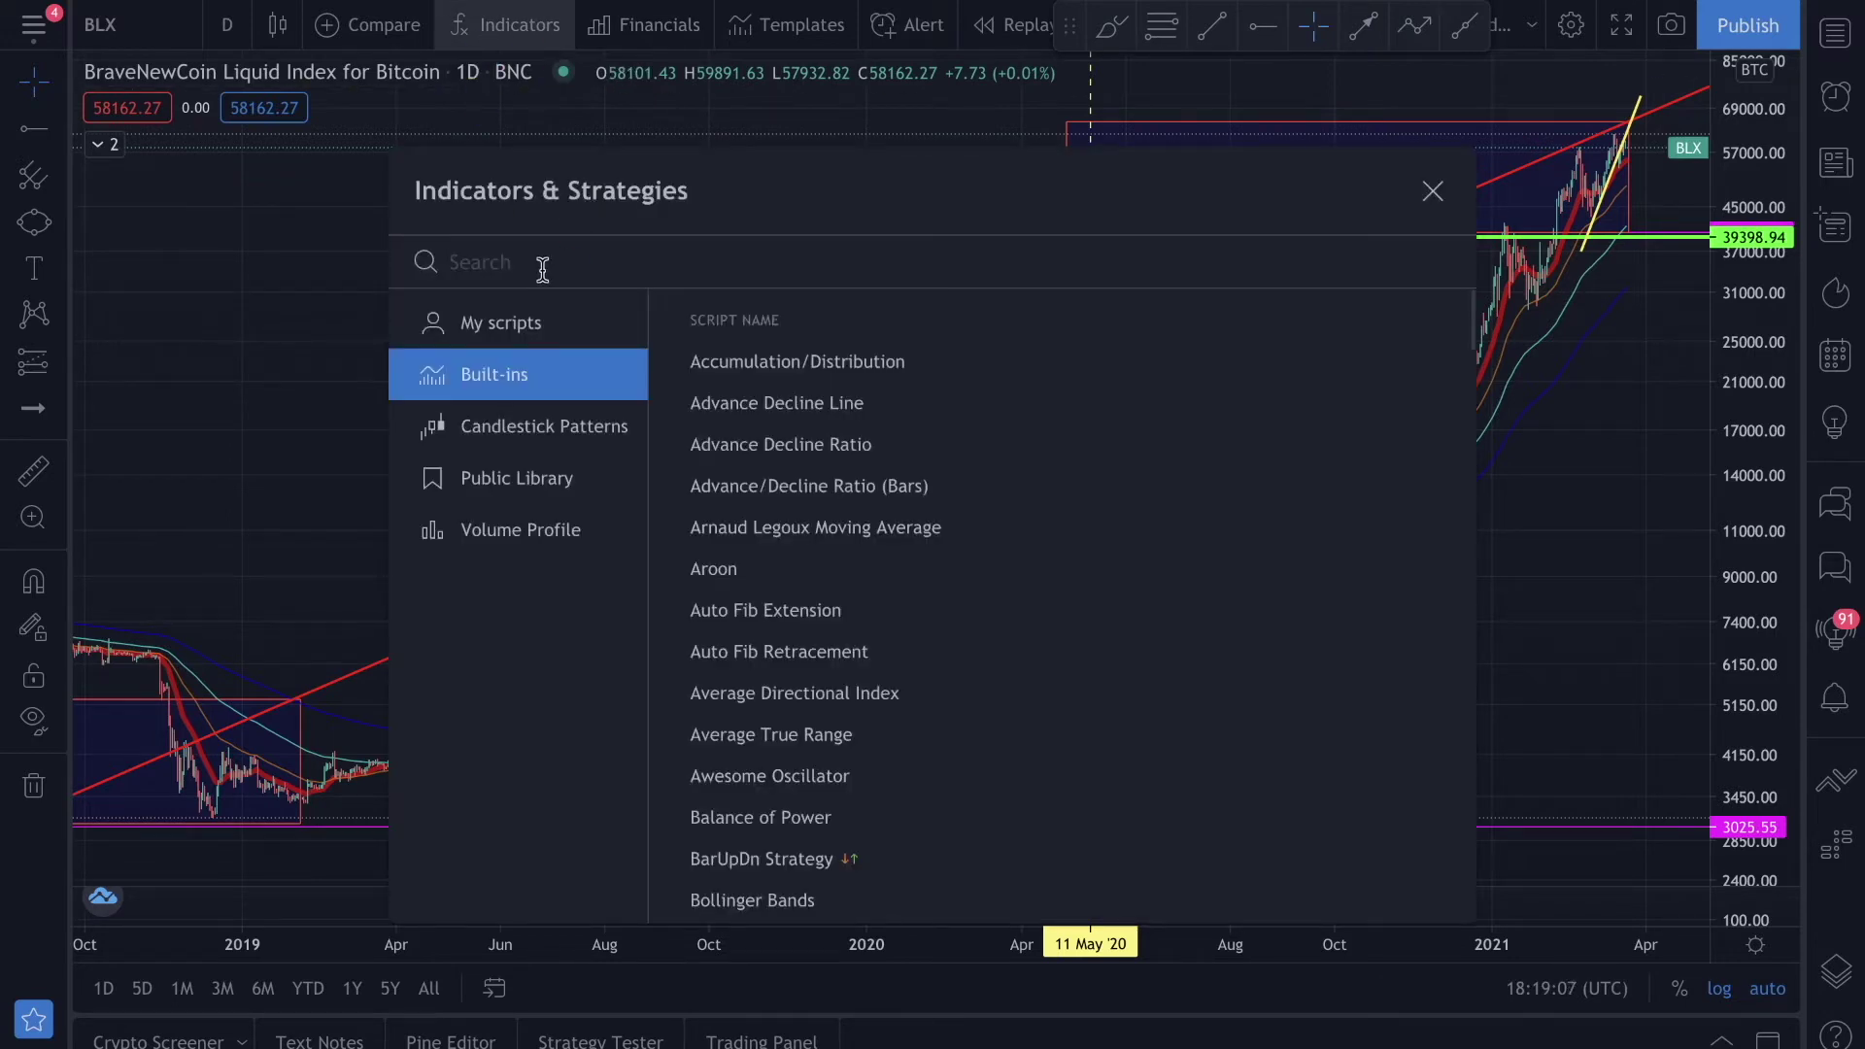
{"action": "type", "text": "bit"}
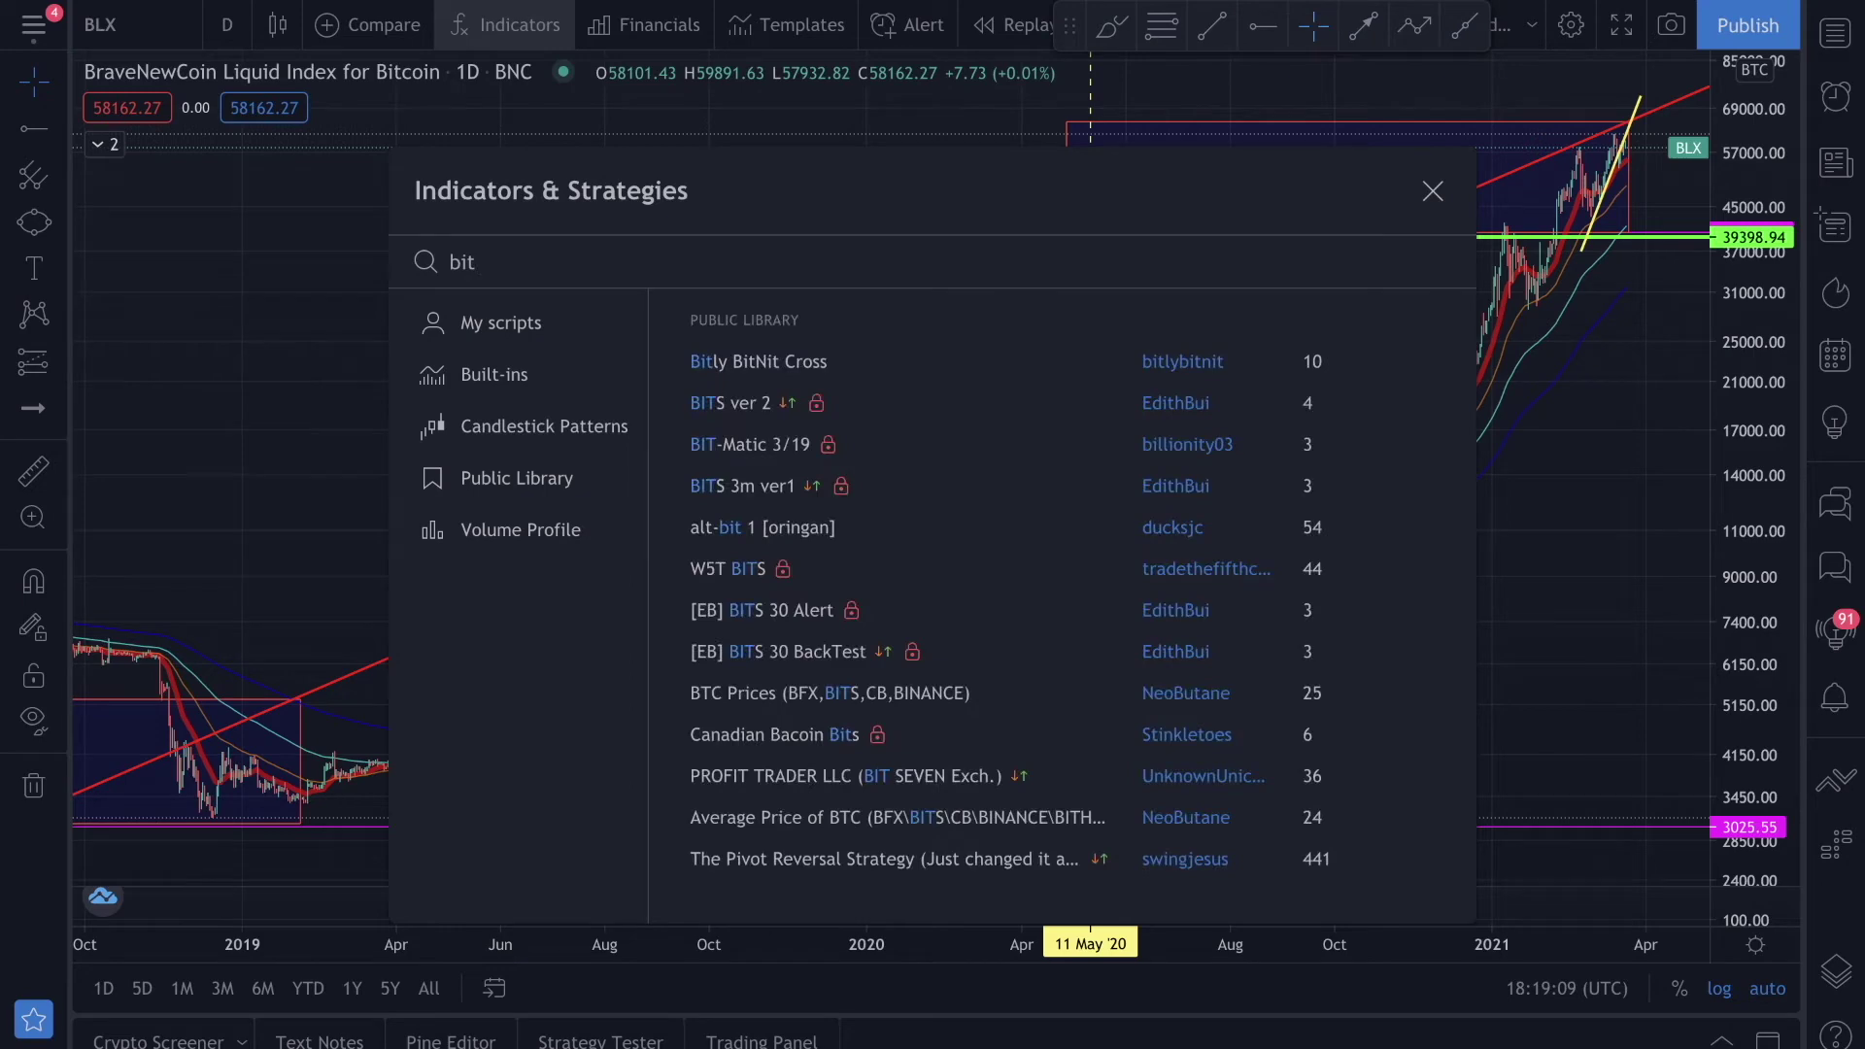
{"action": "type", "text": "coi"}
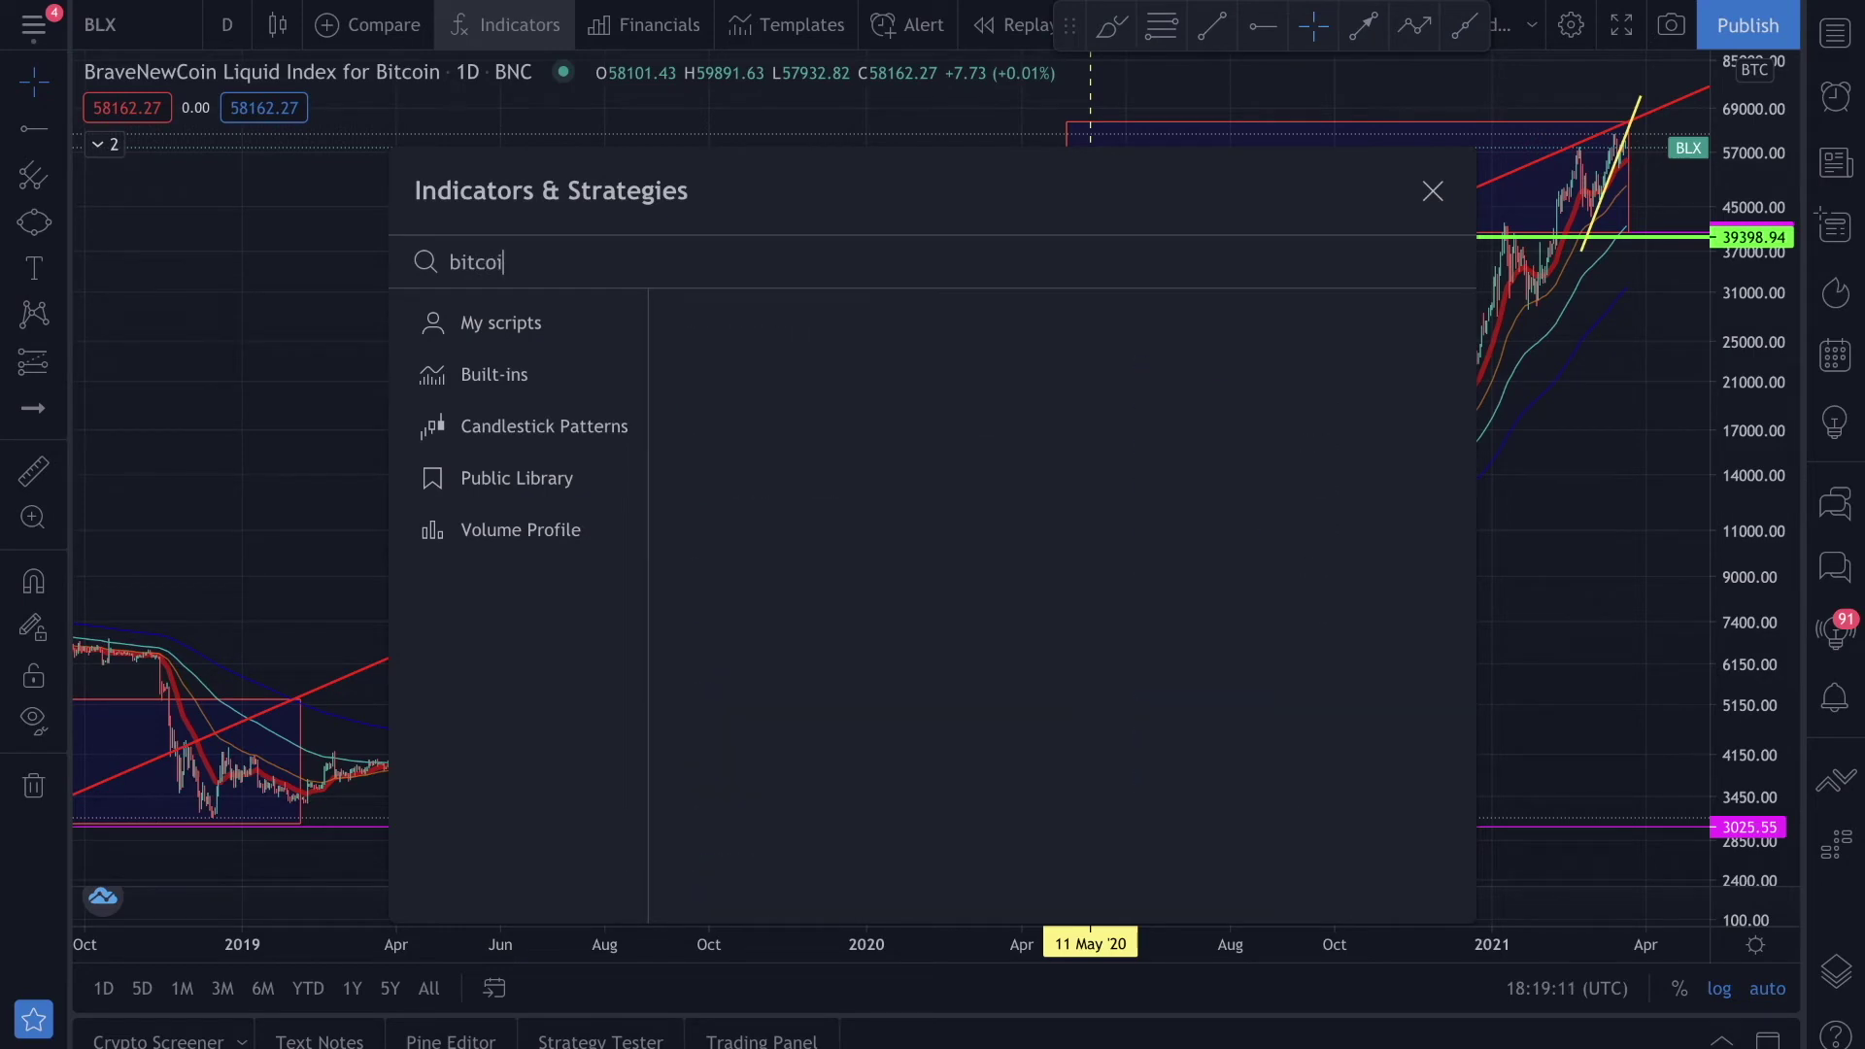
{"action": "type", "text": "n log"}
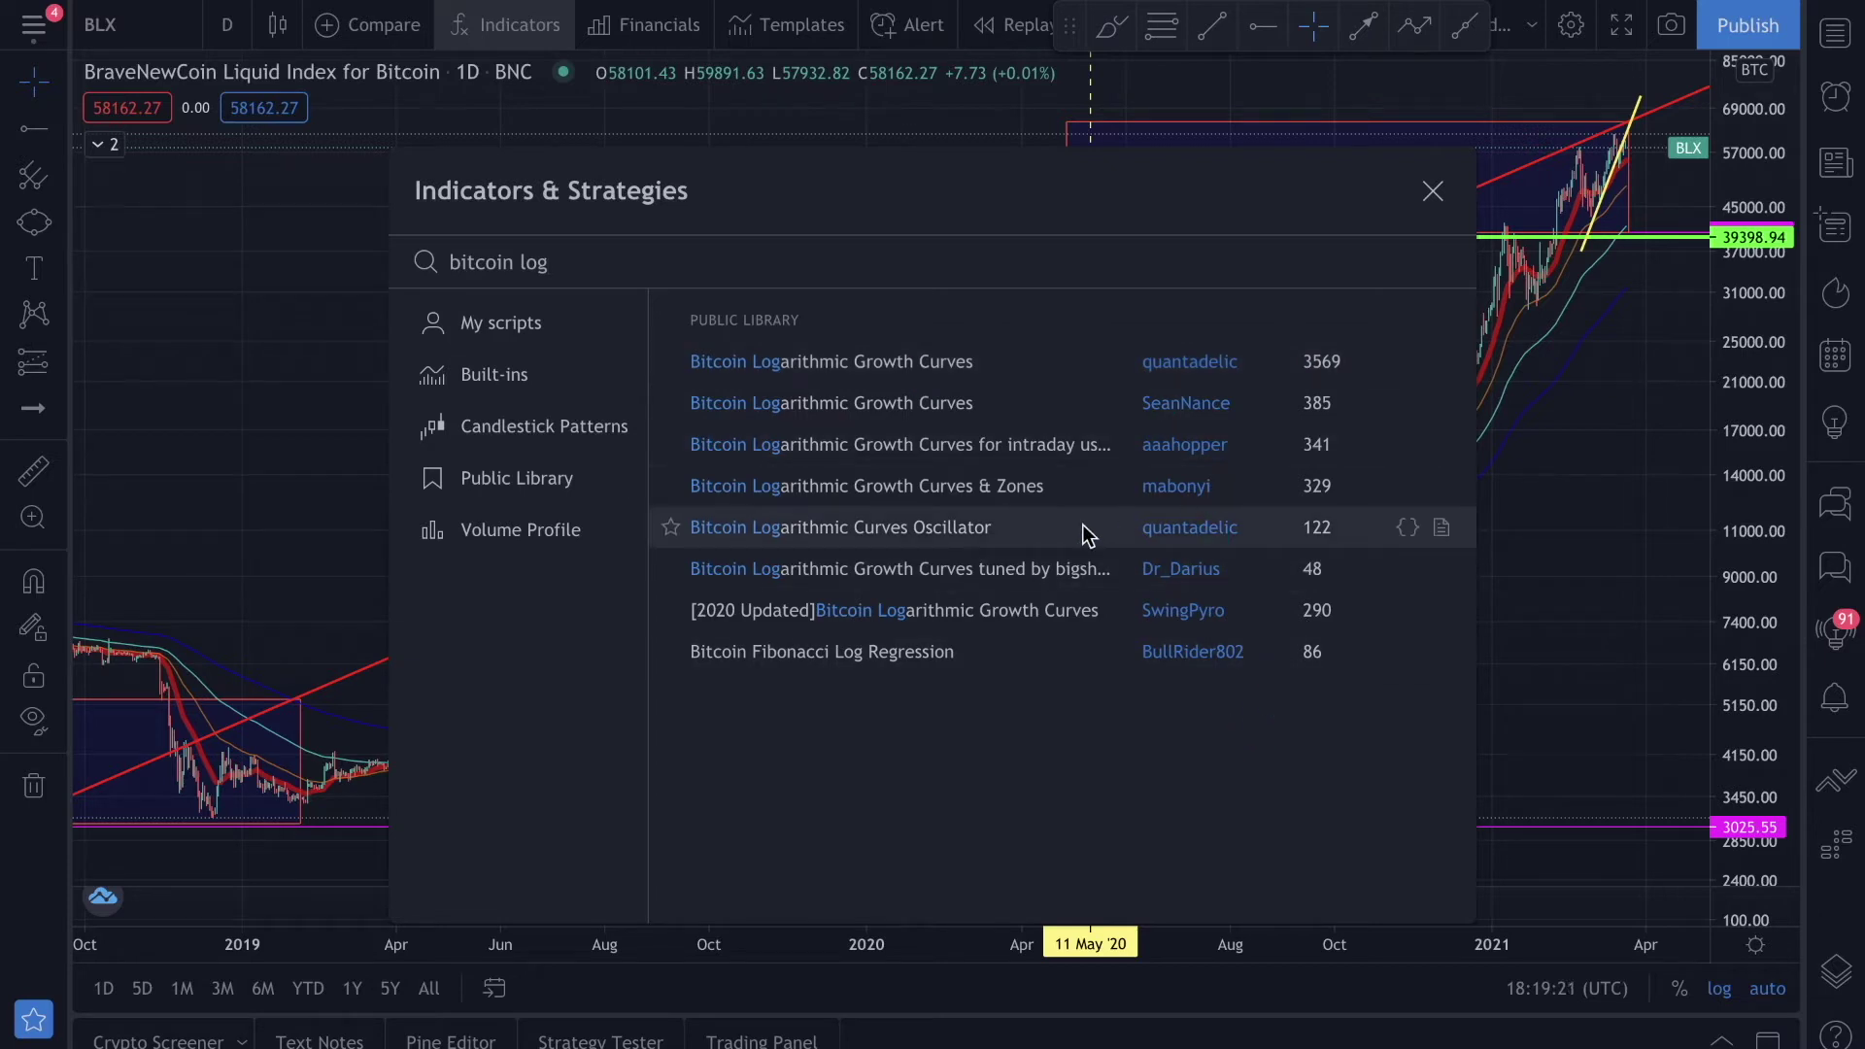
{"action": "left_click", "coordinate": [928, 360]}
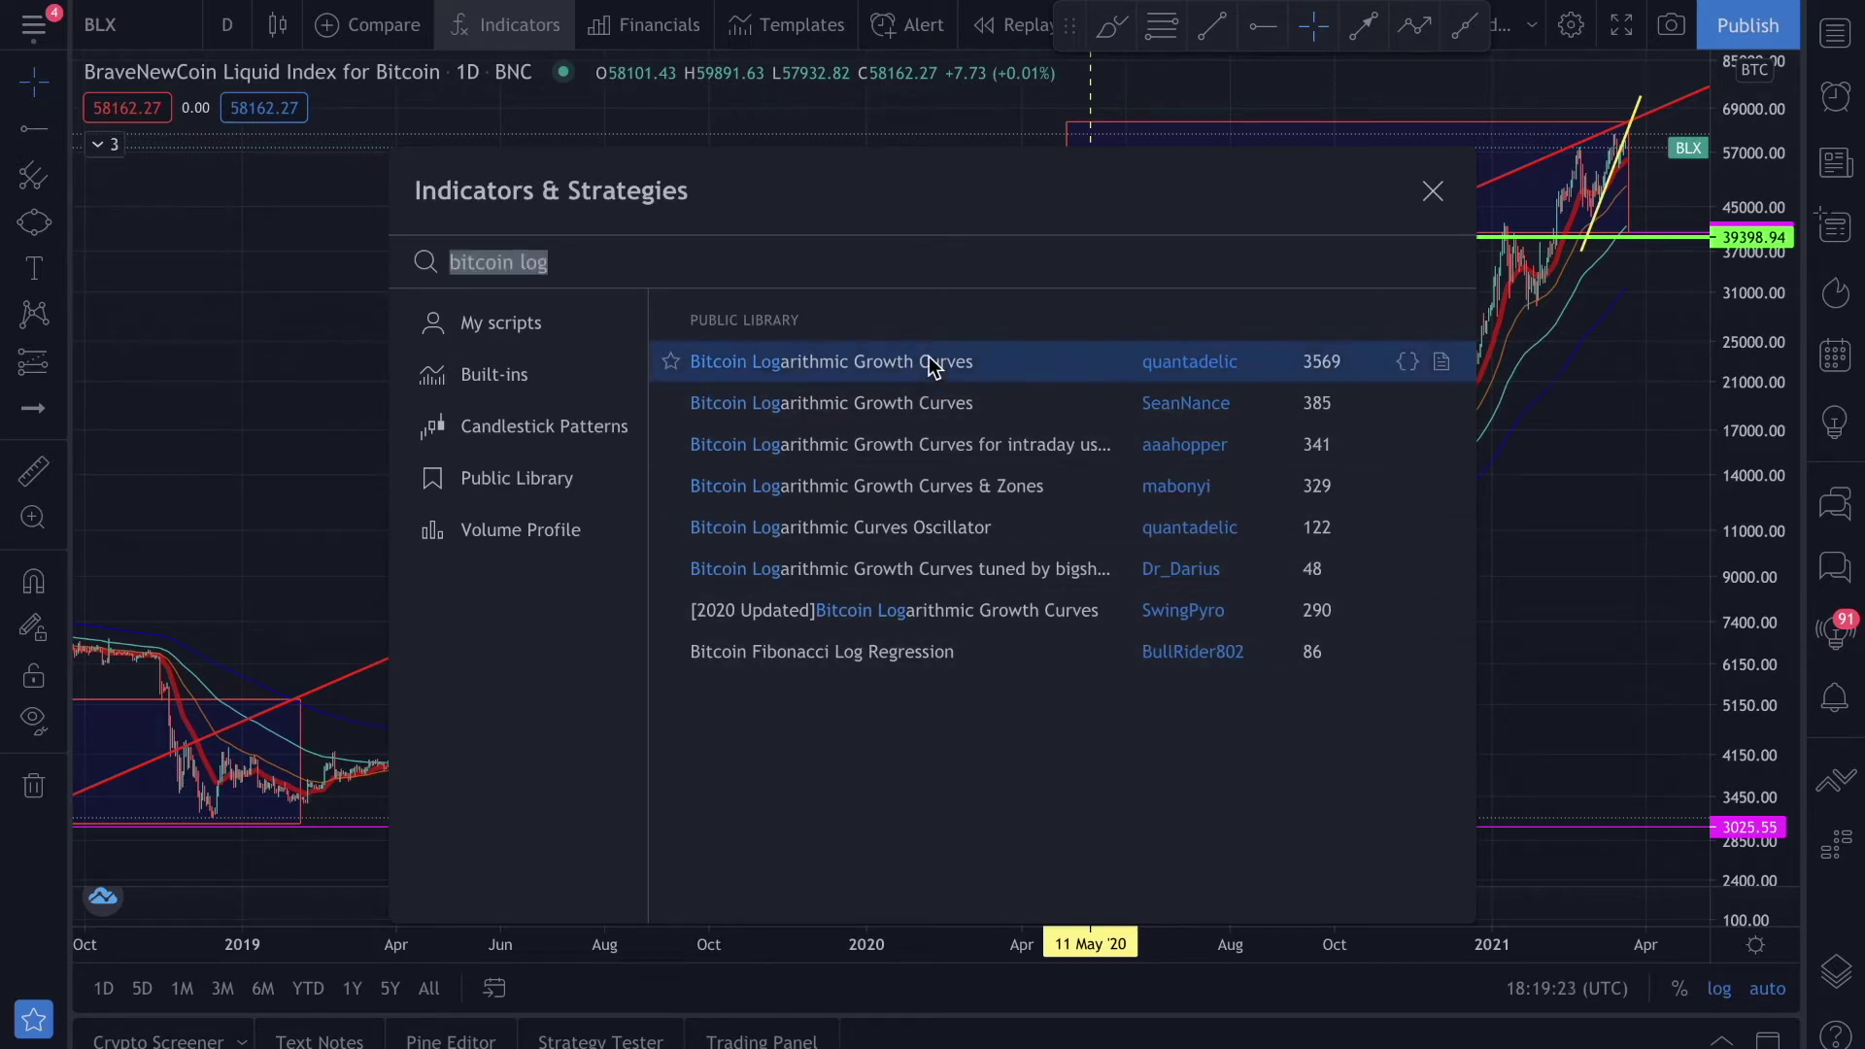
{"action": "left_click", "coordinate": [1433, 192]}
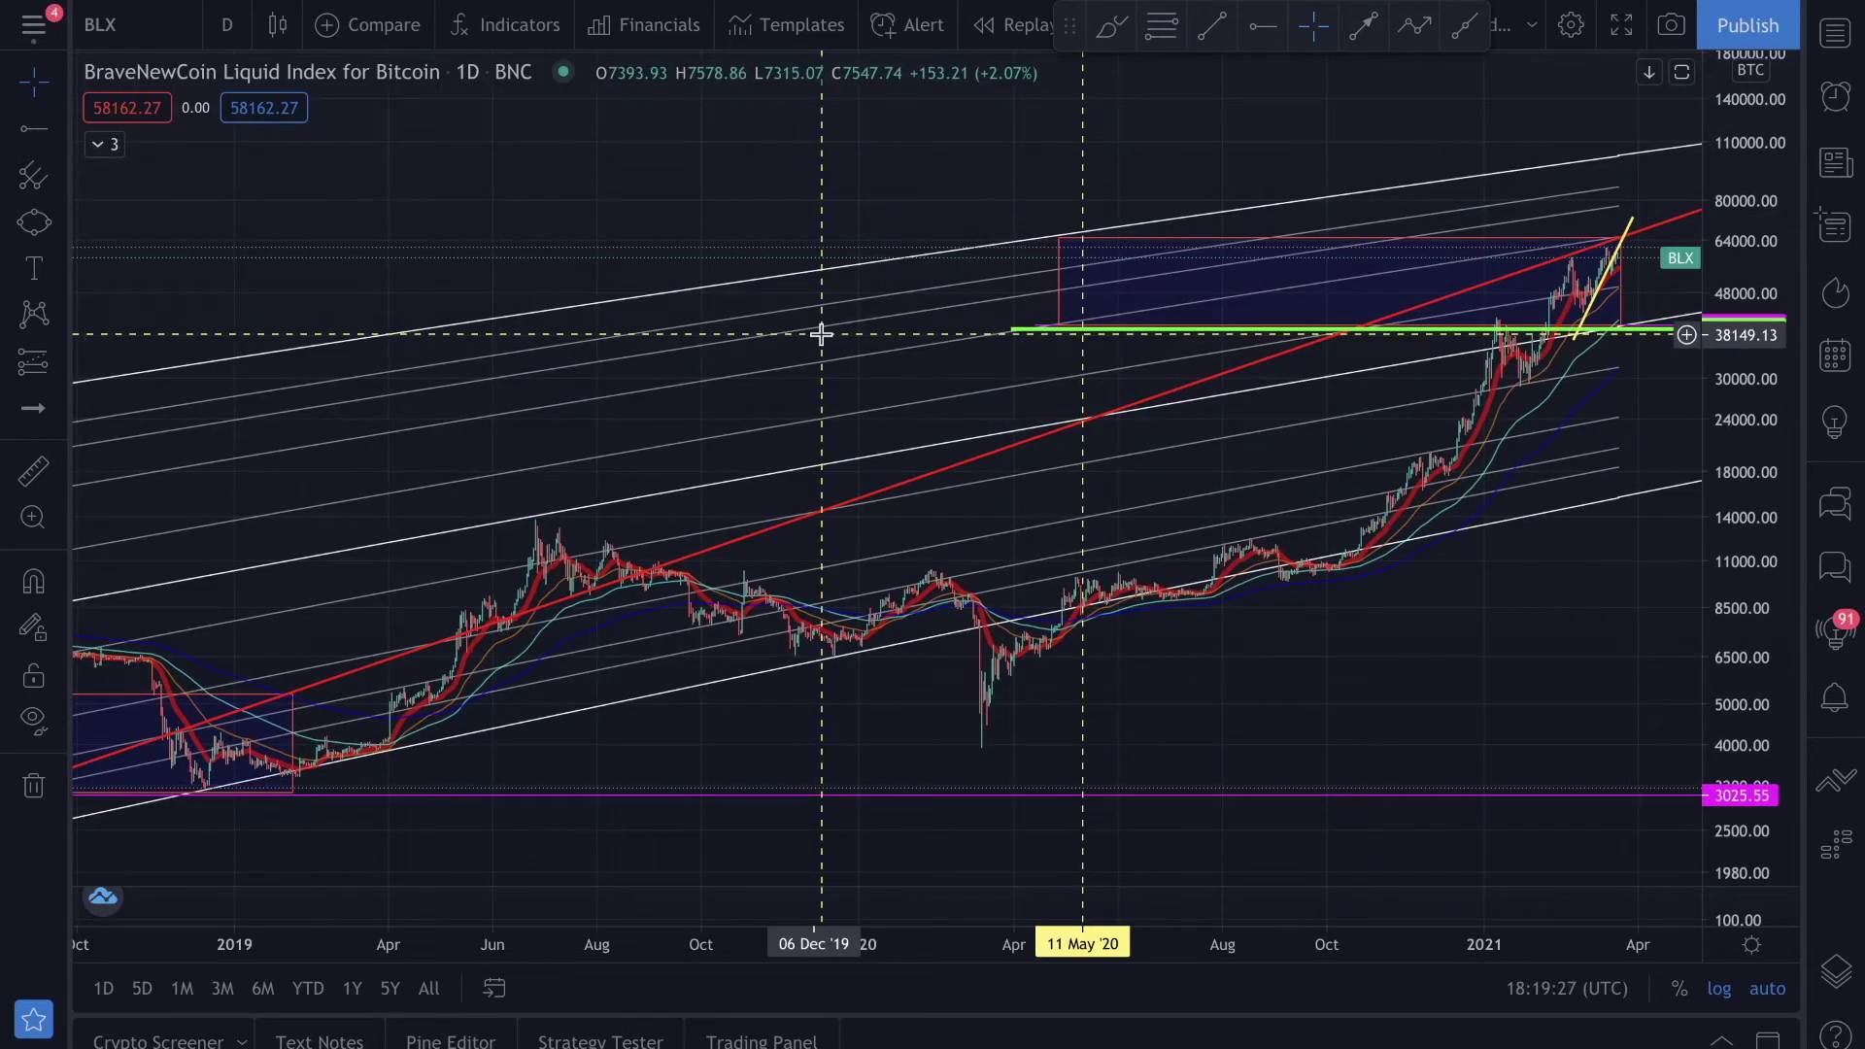
Expand the chart's indicator legend and open the Bitcoin Log Growth Curves settings
{"action": "scroll", "coordinate": [821, 334], "scroll_direction": "down", "scroll_amount": 5}
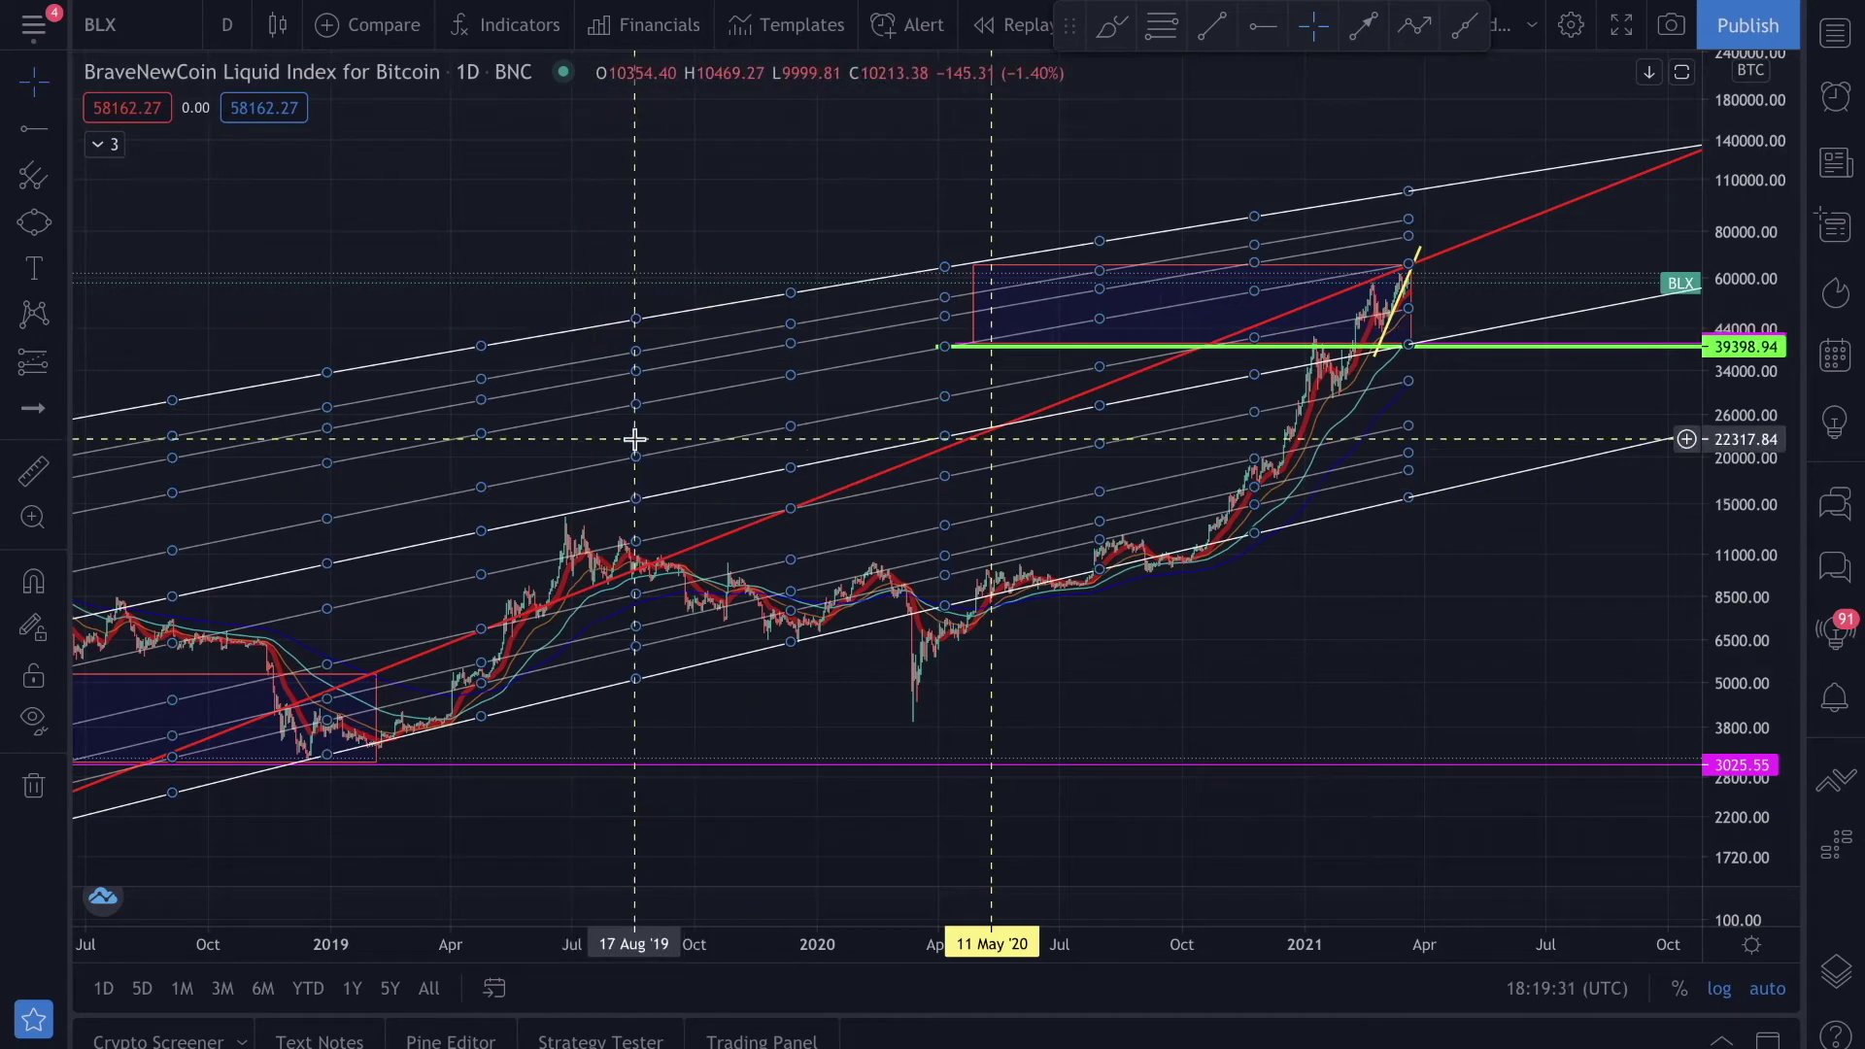
{"action": "left_click", "coordinate": [100, 145]}
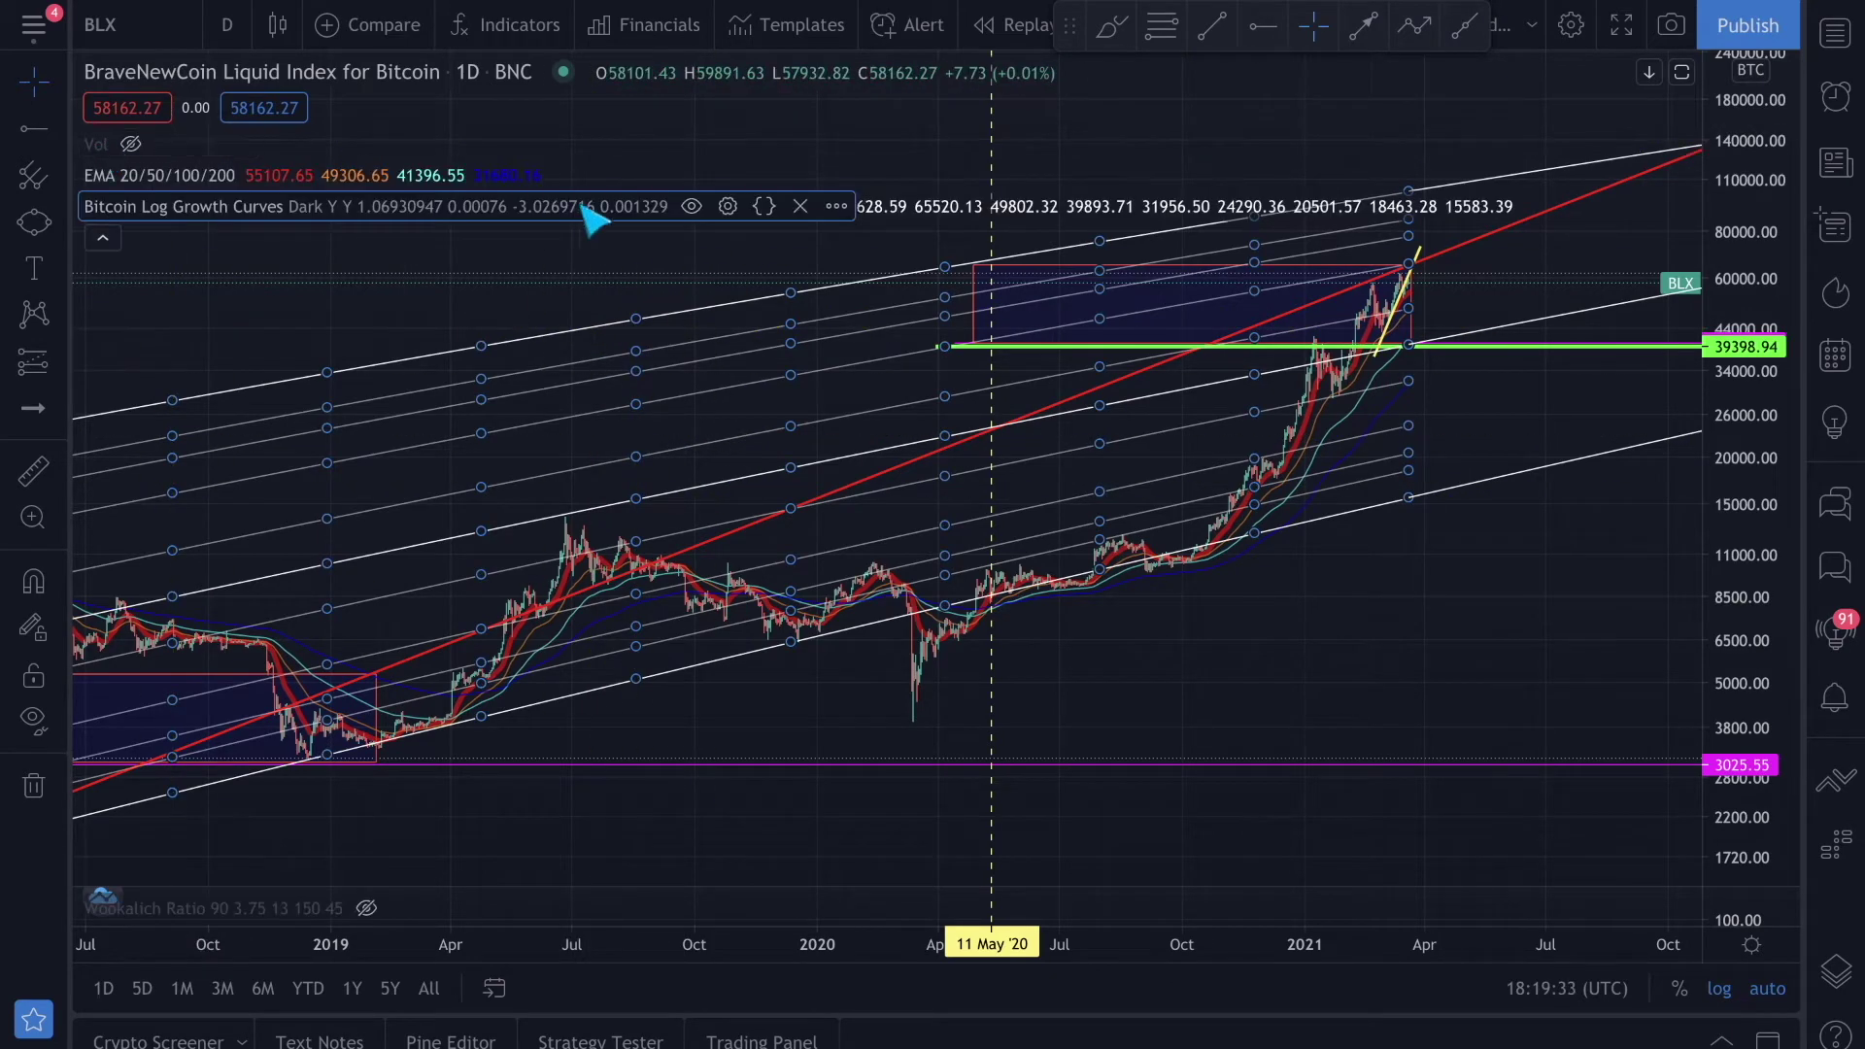
{"action": "left_click", "coordinate": [727, 207]}
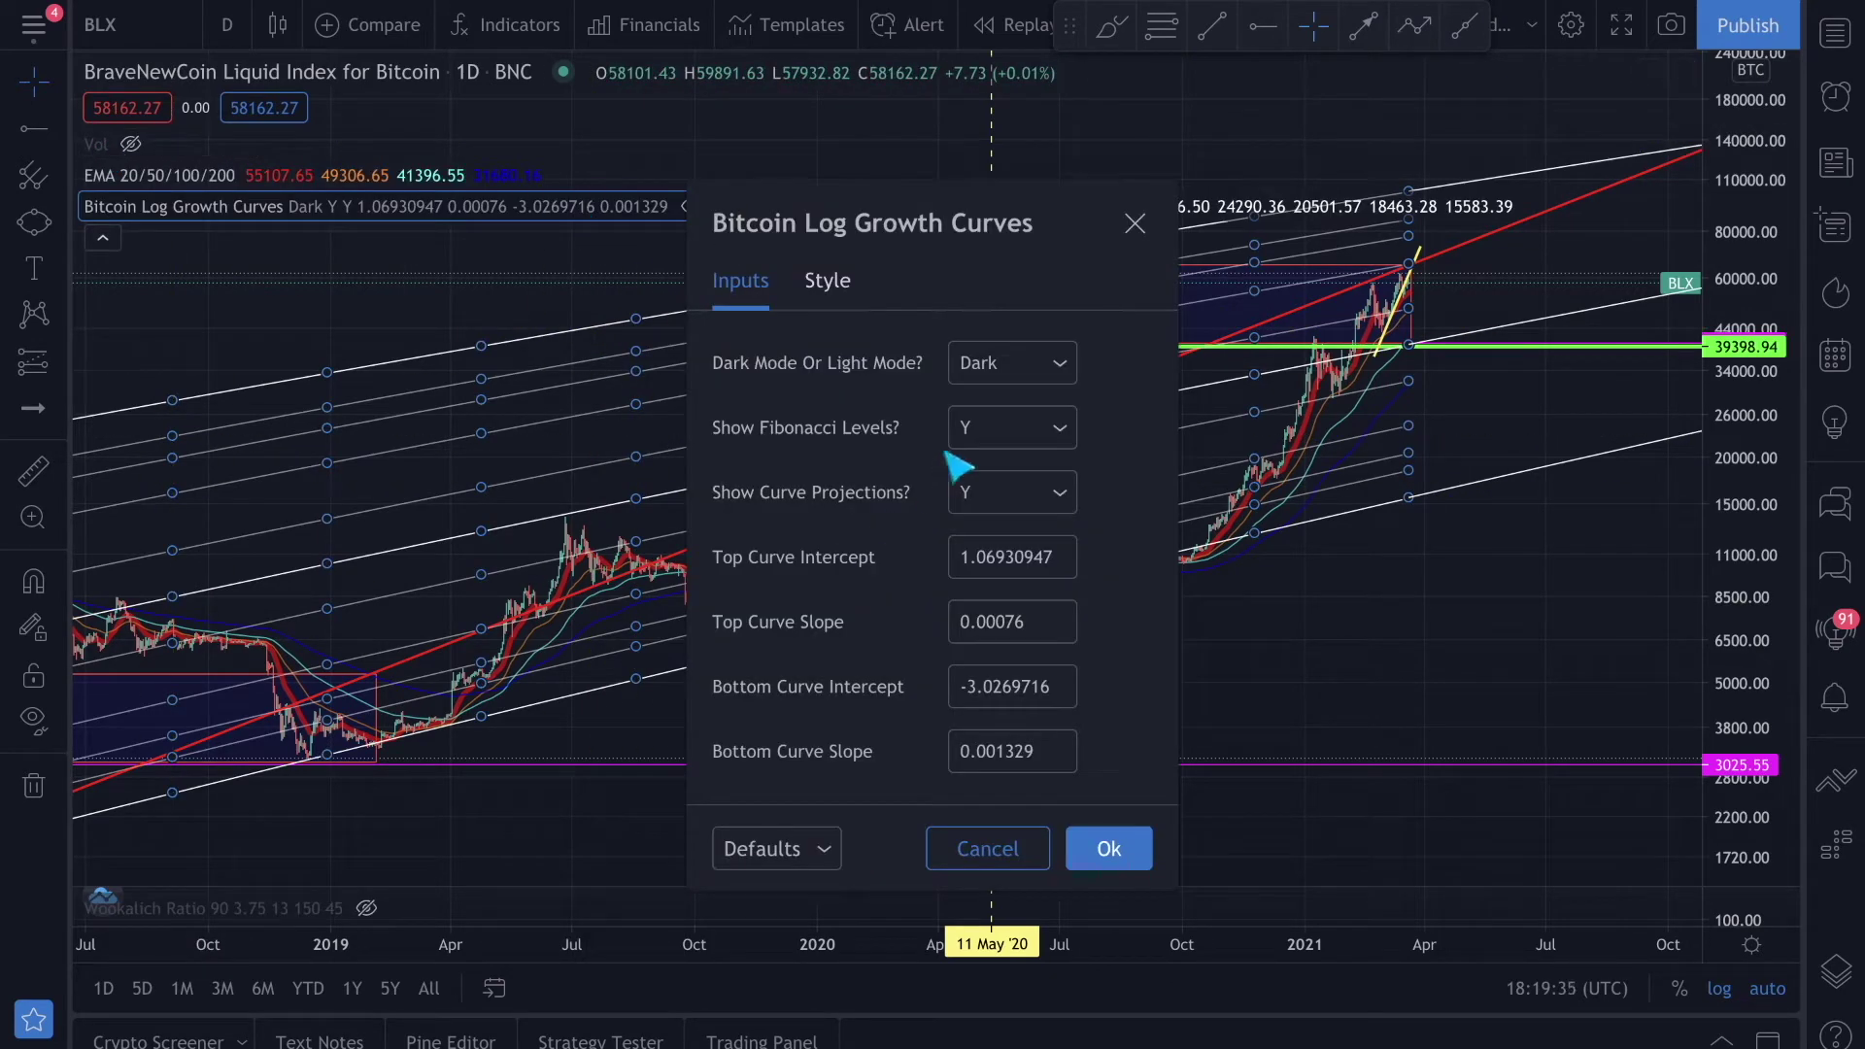
In the Style settings, turn off the 90.98%, 85.41%, 76.39% and 61.80% Fibonacci levels
{"action": "left_click", "coordinate": [833, 283]}
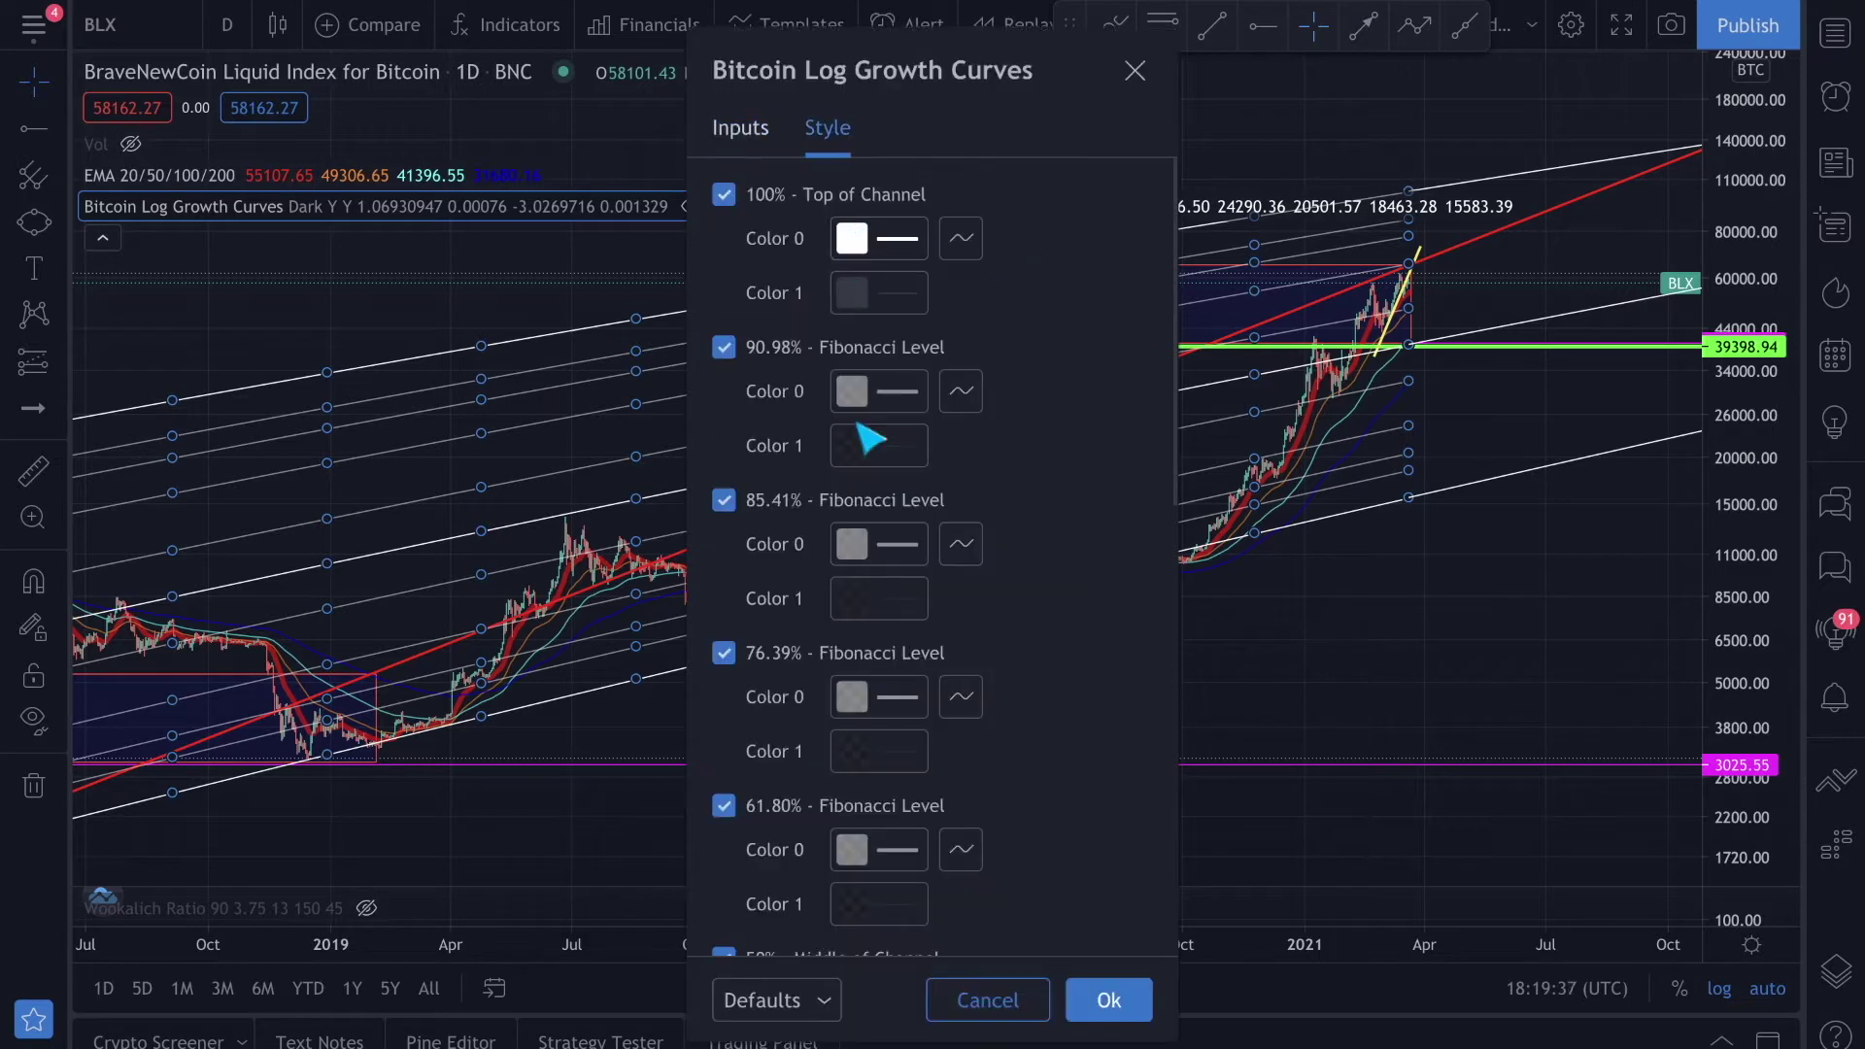
{"action": "left_click", "coordinate": [726, 350]}
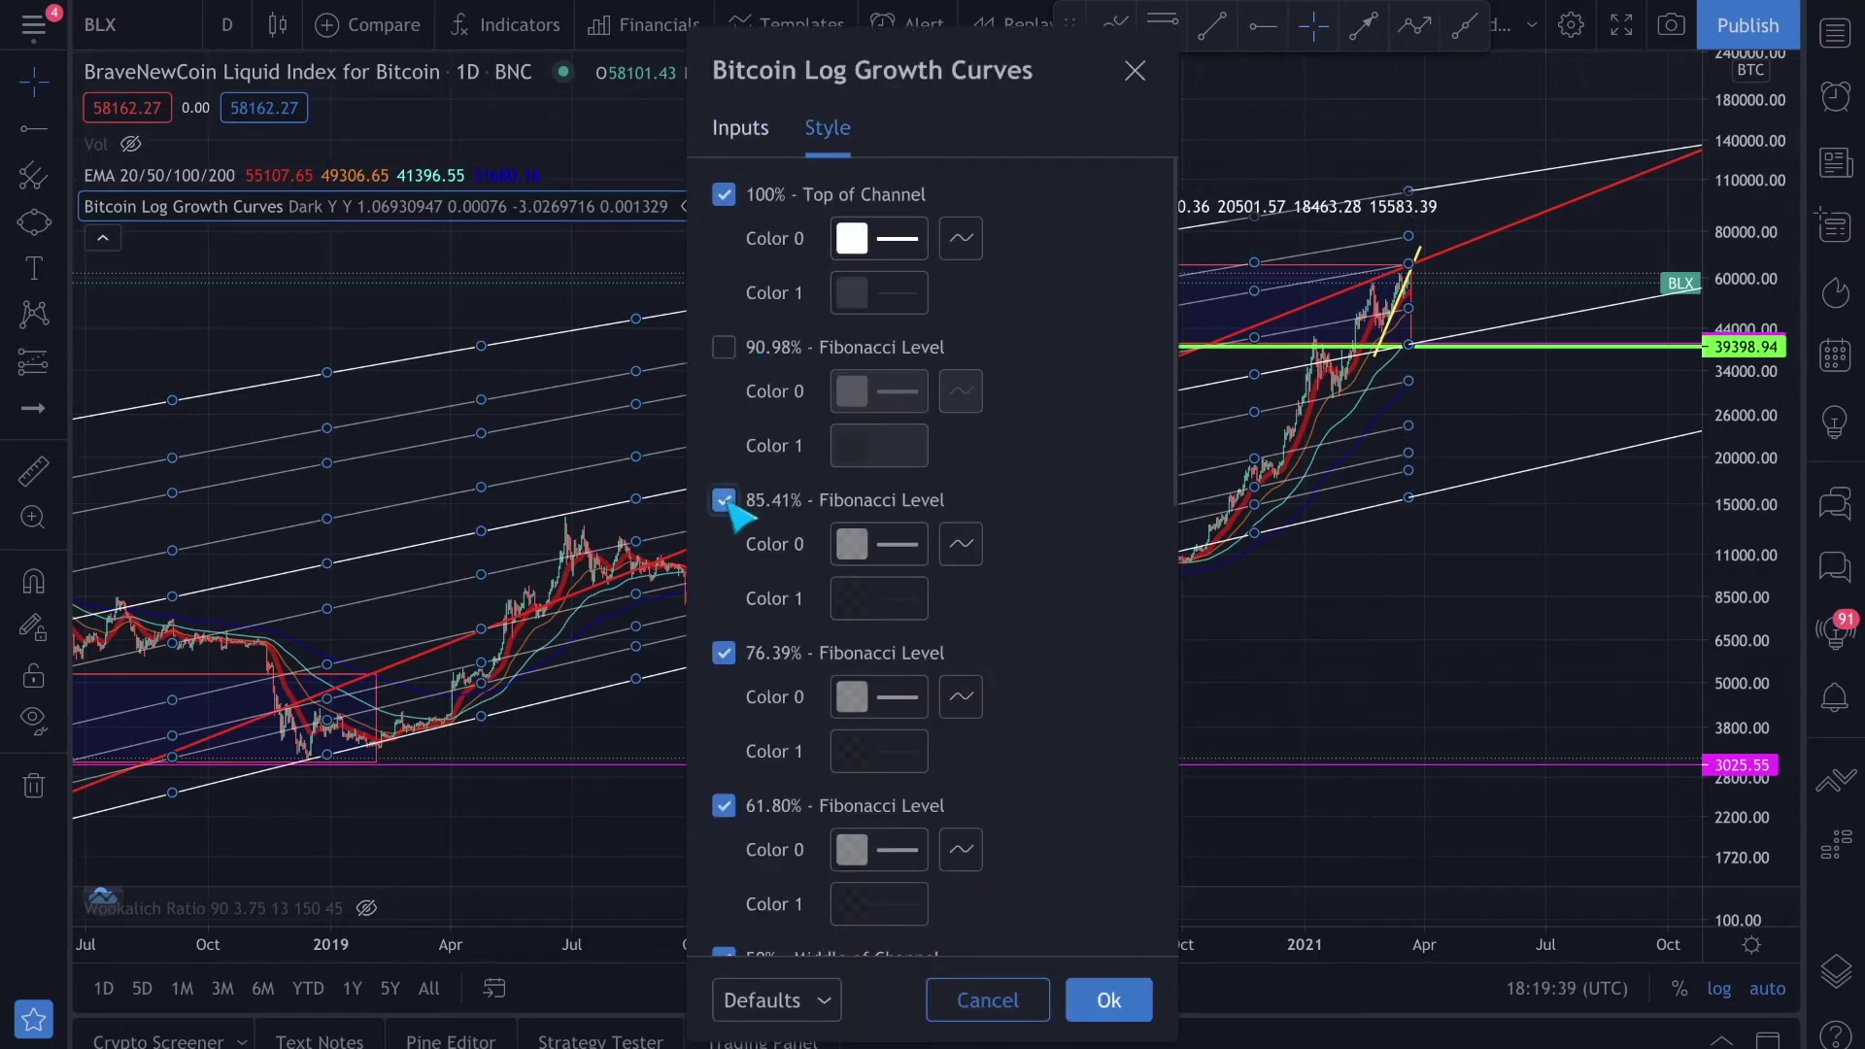
{"action": "left_click", "coordinate": [724, 500]}
{"action": "left_click", "coordinate": [724, 652]}
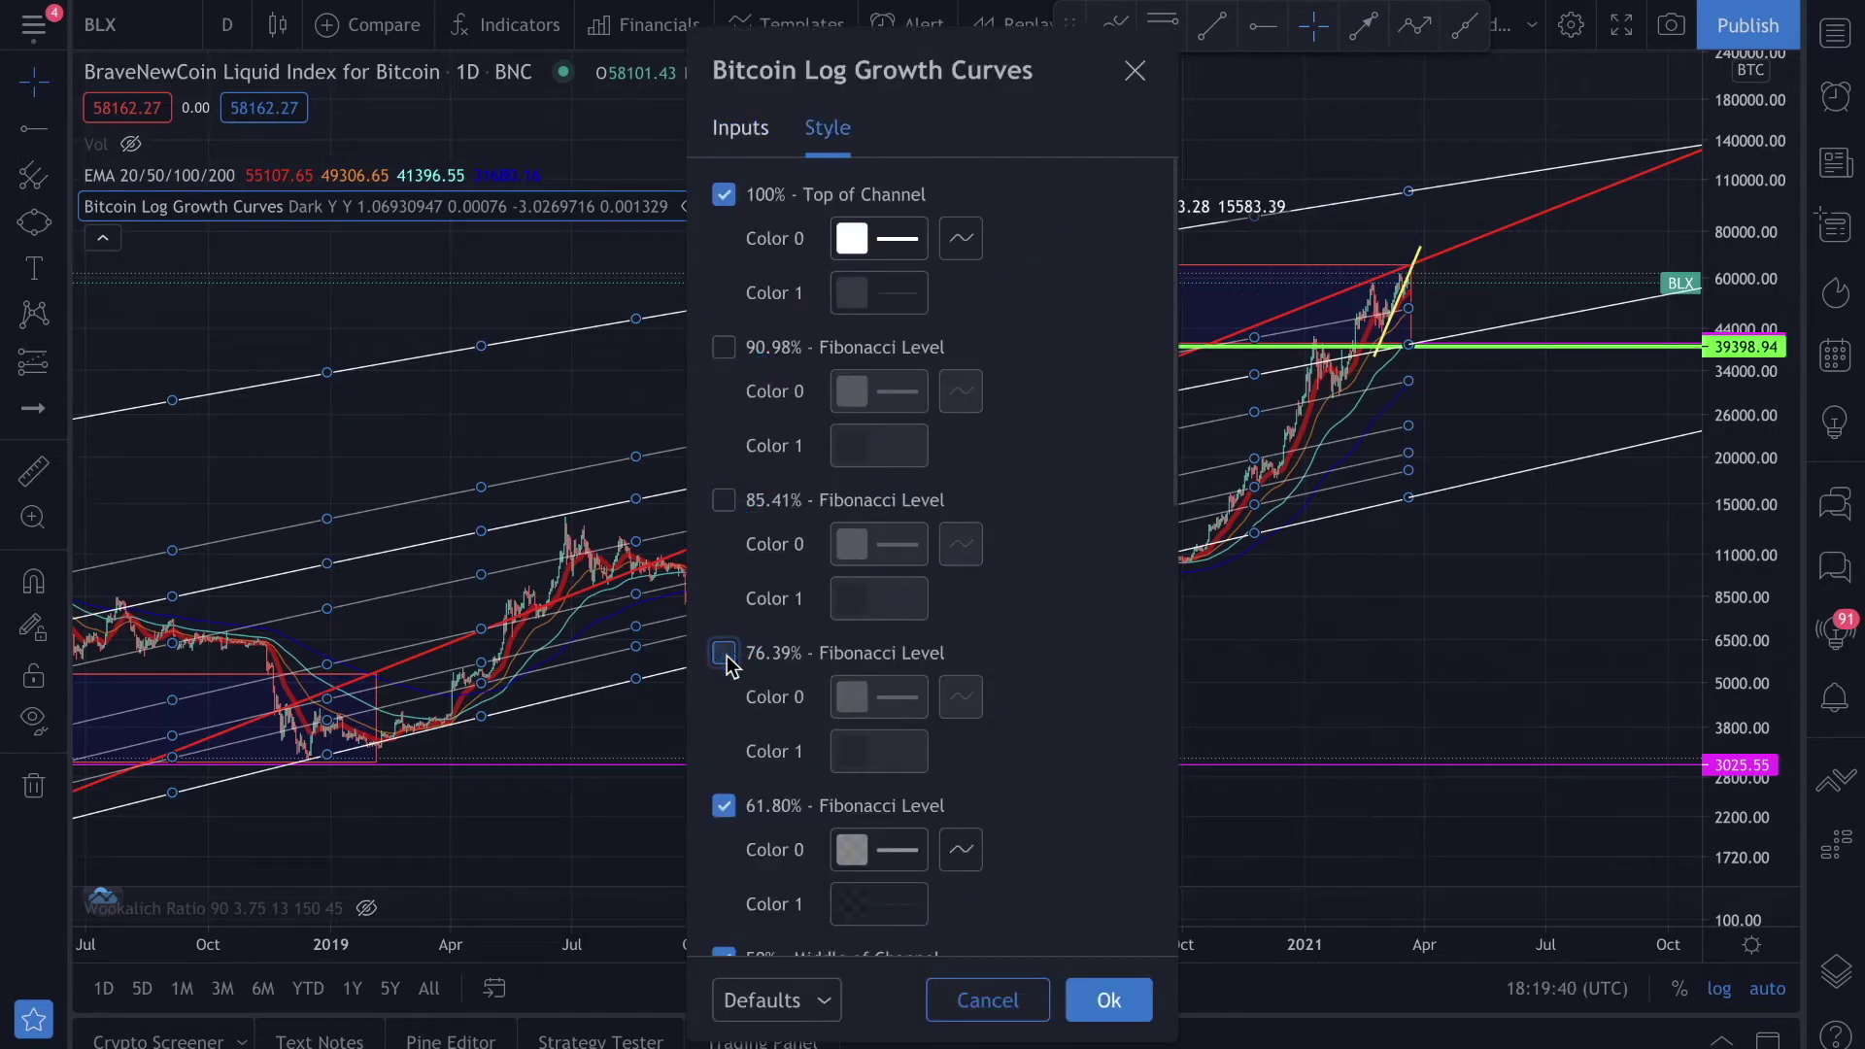
{"action": "left_click", "coordinate": [724, 805]}
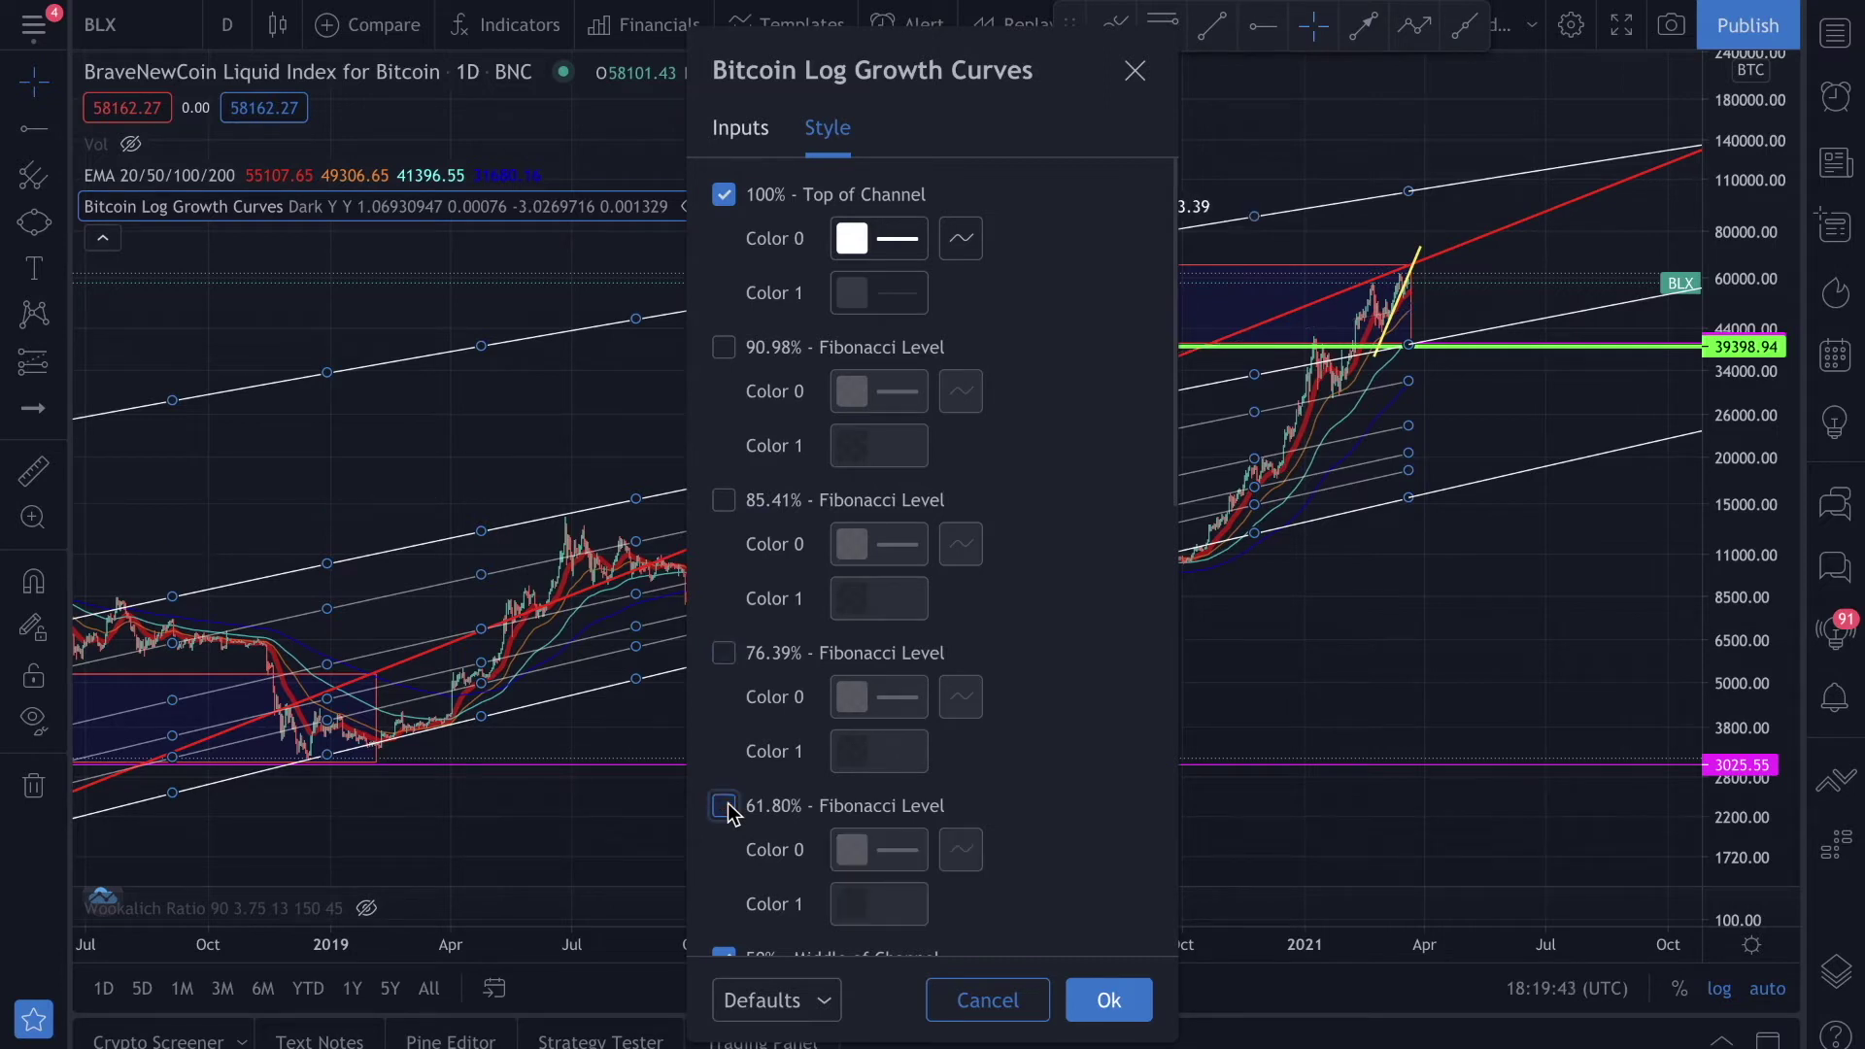
Turn off the 38.20%, 23.61%, 14.59% and 9.02% Fibonacci levels and apply the changes
{"action": "scroll", "coordinate": [729, 816], "scroll_direction": "down", "scroll_amount": 3}
{"action": "left_click", "coordinate": [726, 748]}
{"action": "scroll", "coordinate": [726, 748], "scroll_direction": "down", "scroll_amount": 2}
{"action": "left_click", "coordinate": [724, 701]}
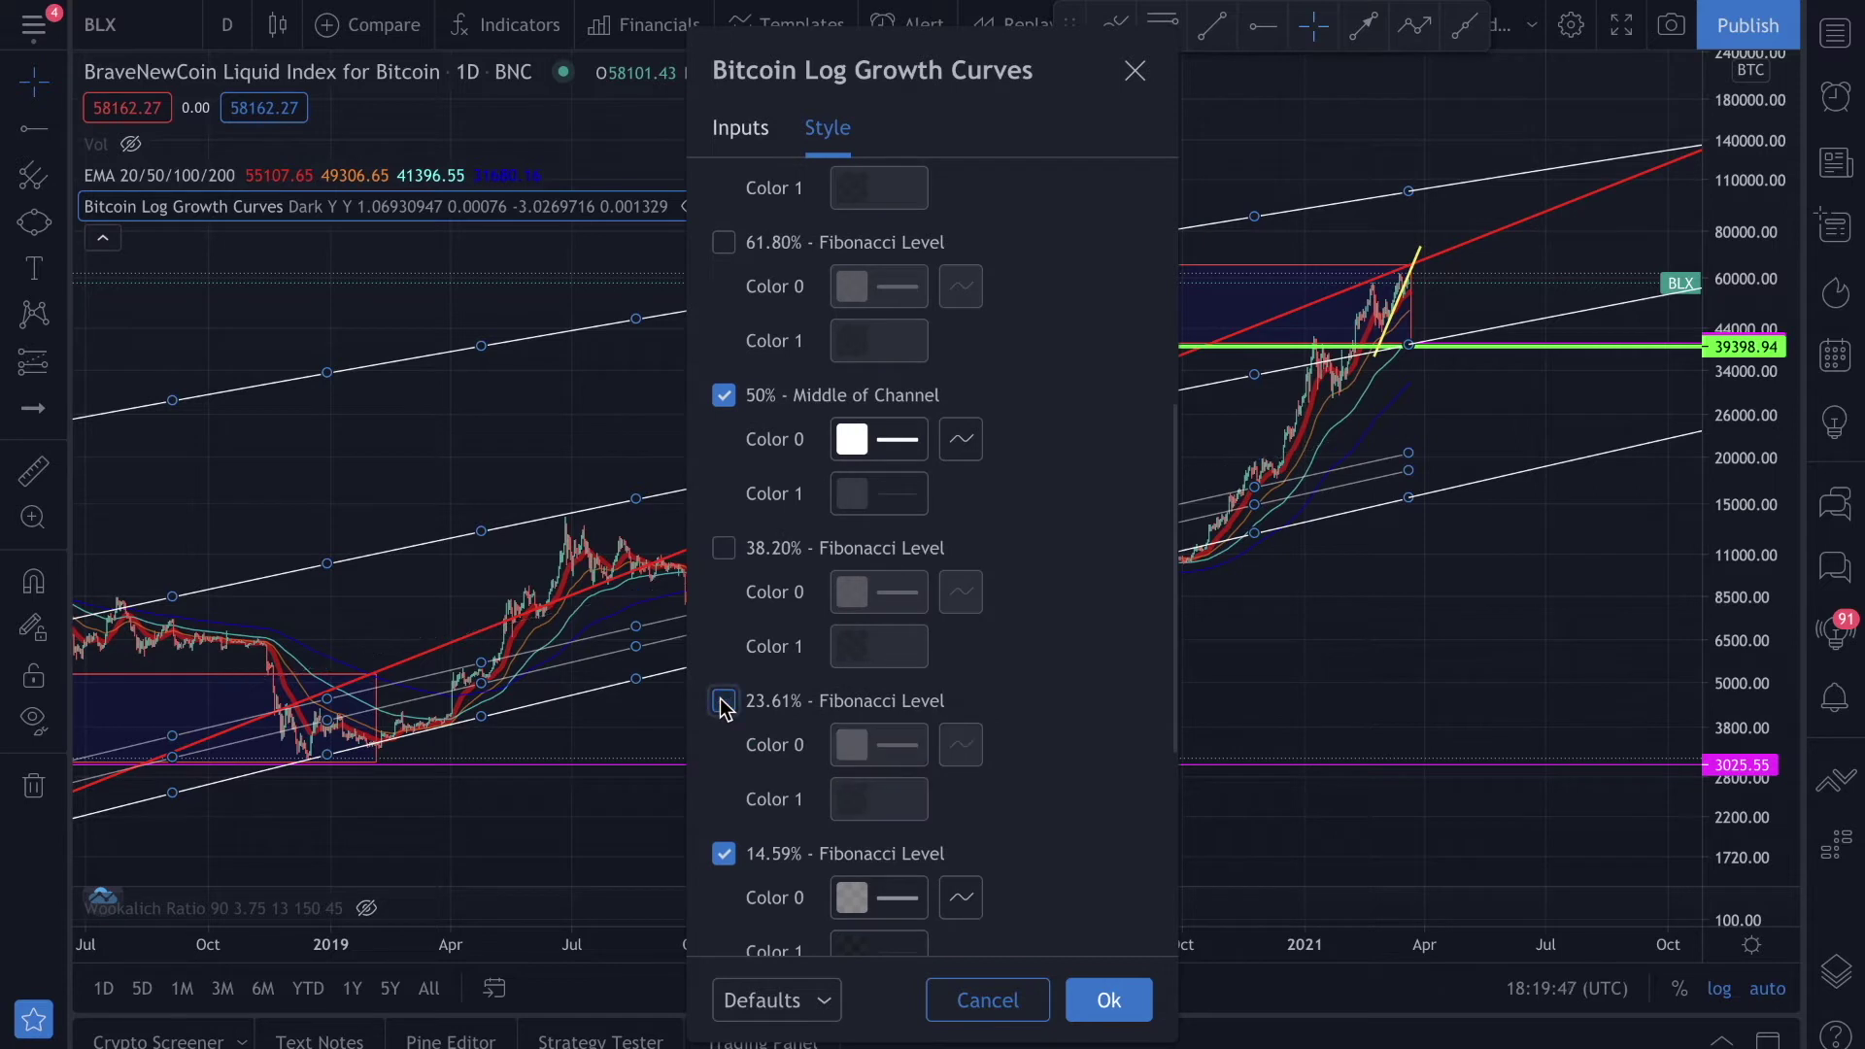
{"action": "scroll", "coordinate": [726, 706], "scroll_direction": "down", "scroll_amount": 2}
{"action": "left_click", "coordinate": [727, 708]}
{"action": "scroll", "coordinate": [733, 760], "scroll_direction": "up", "scroll_amount": 1}
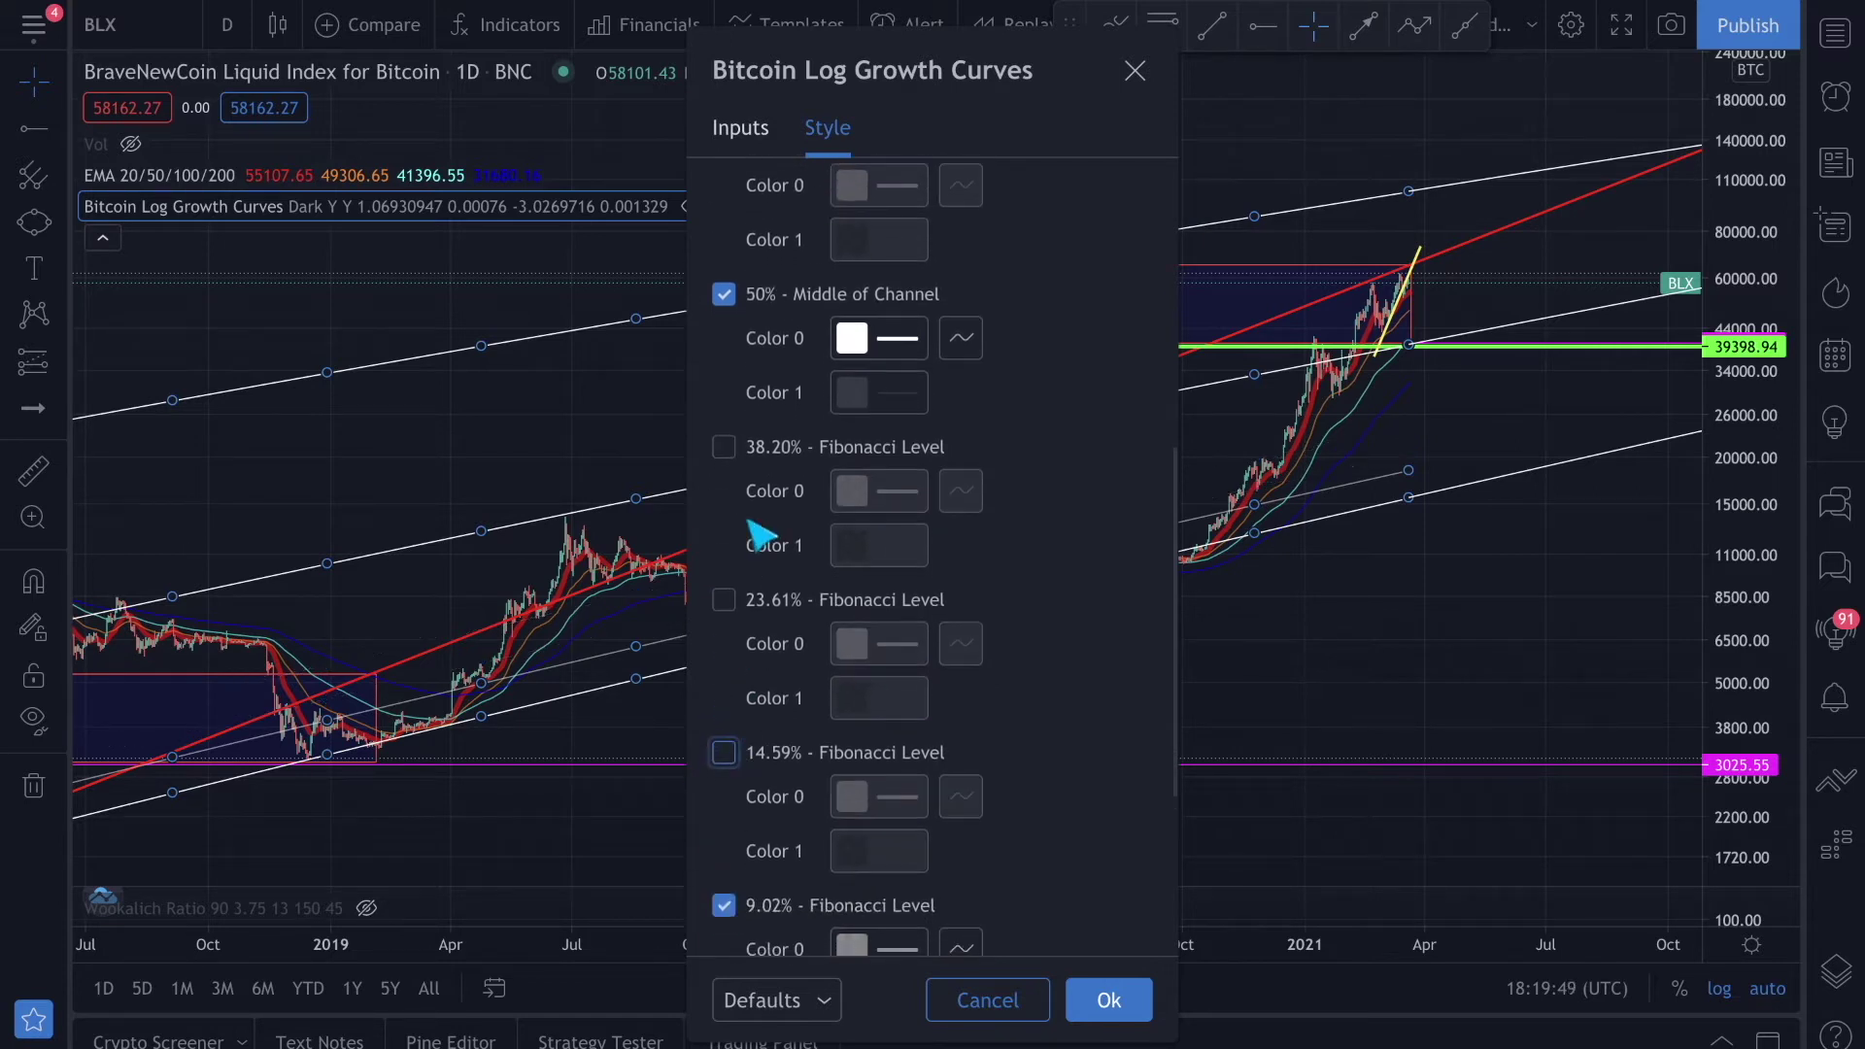
{"action": "scroll", "coordinate": [762, 529], "scroll_direction": "down", "scroll_amount": 3}
{"action": "left_click", "coordinate": [722, 614]}
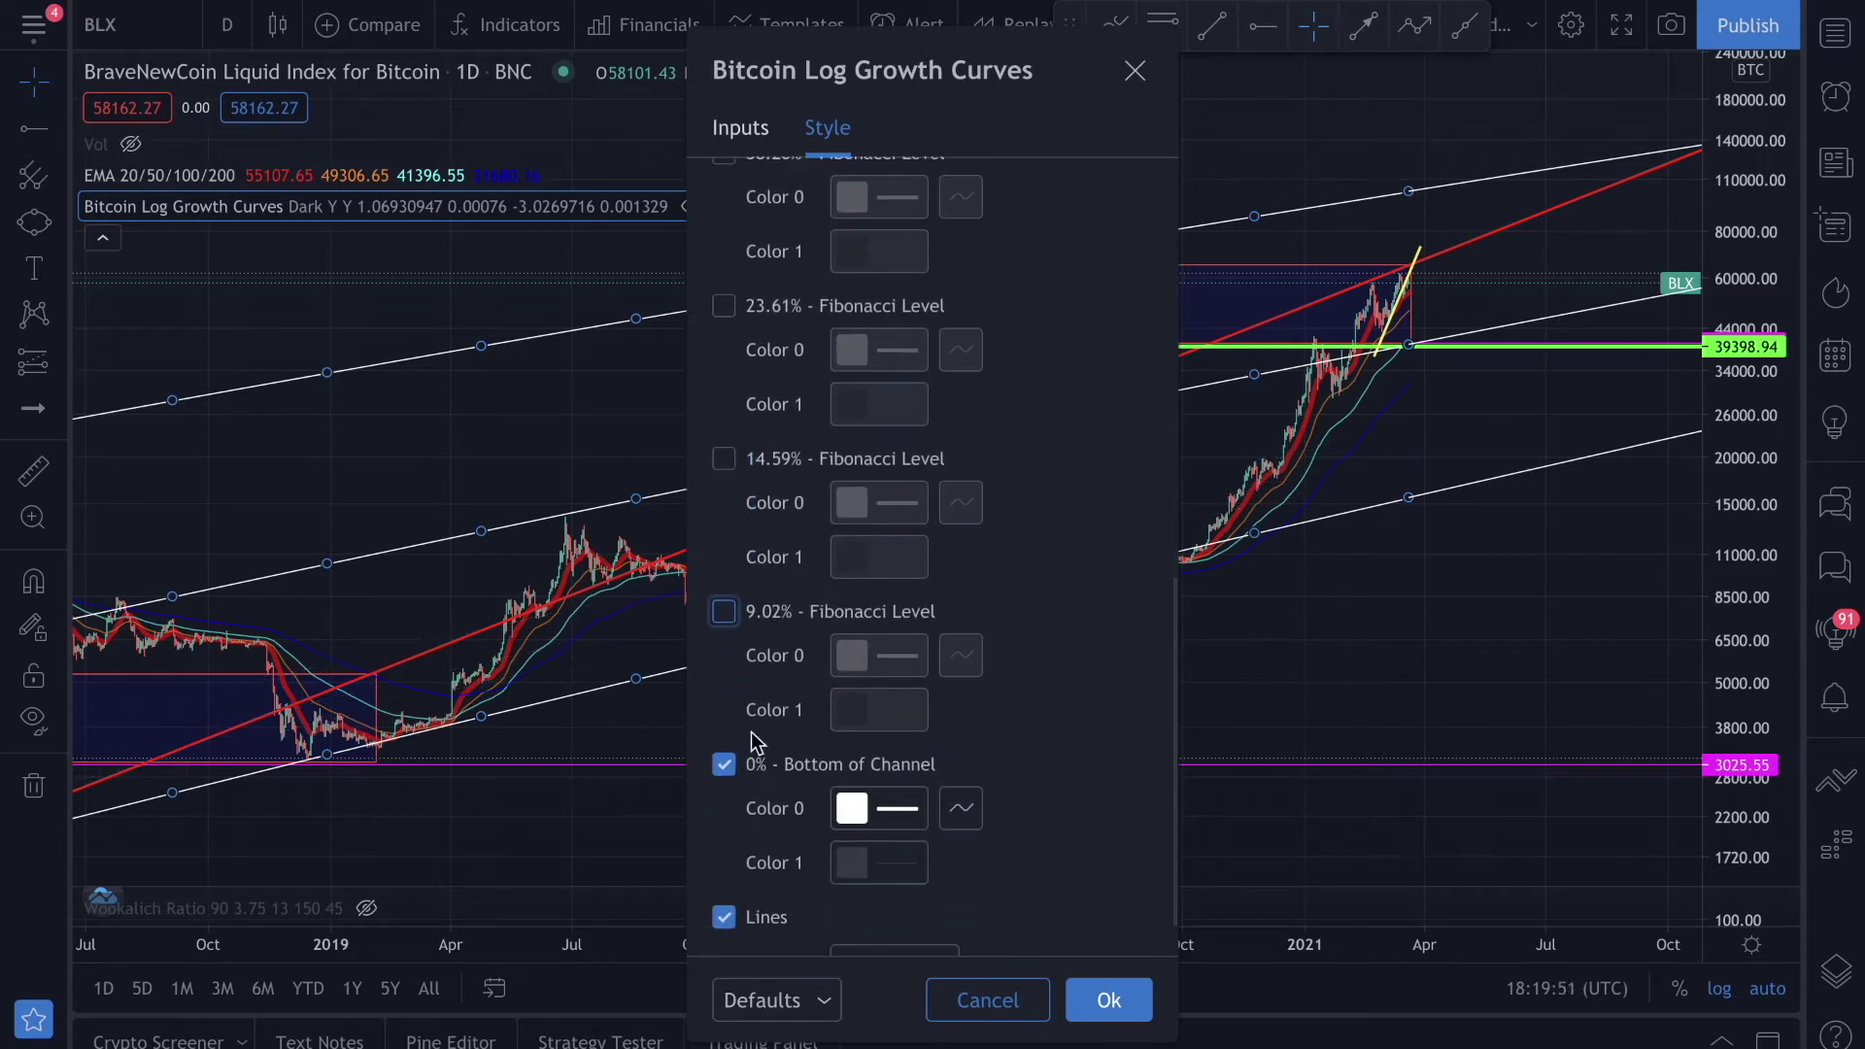
{"action": "left_click", "coordinate": [1107, 999]}
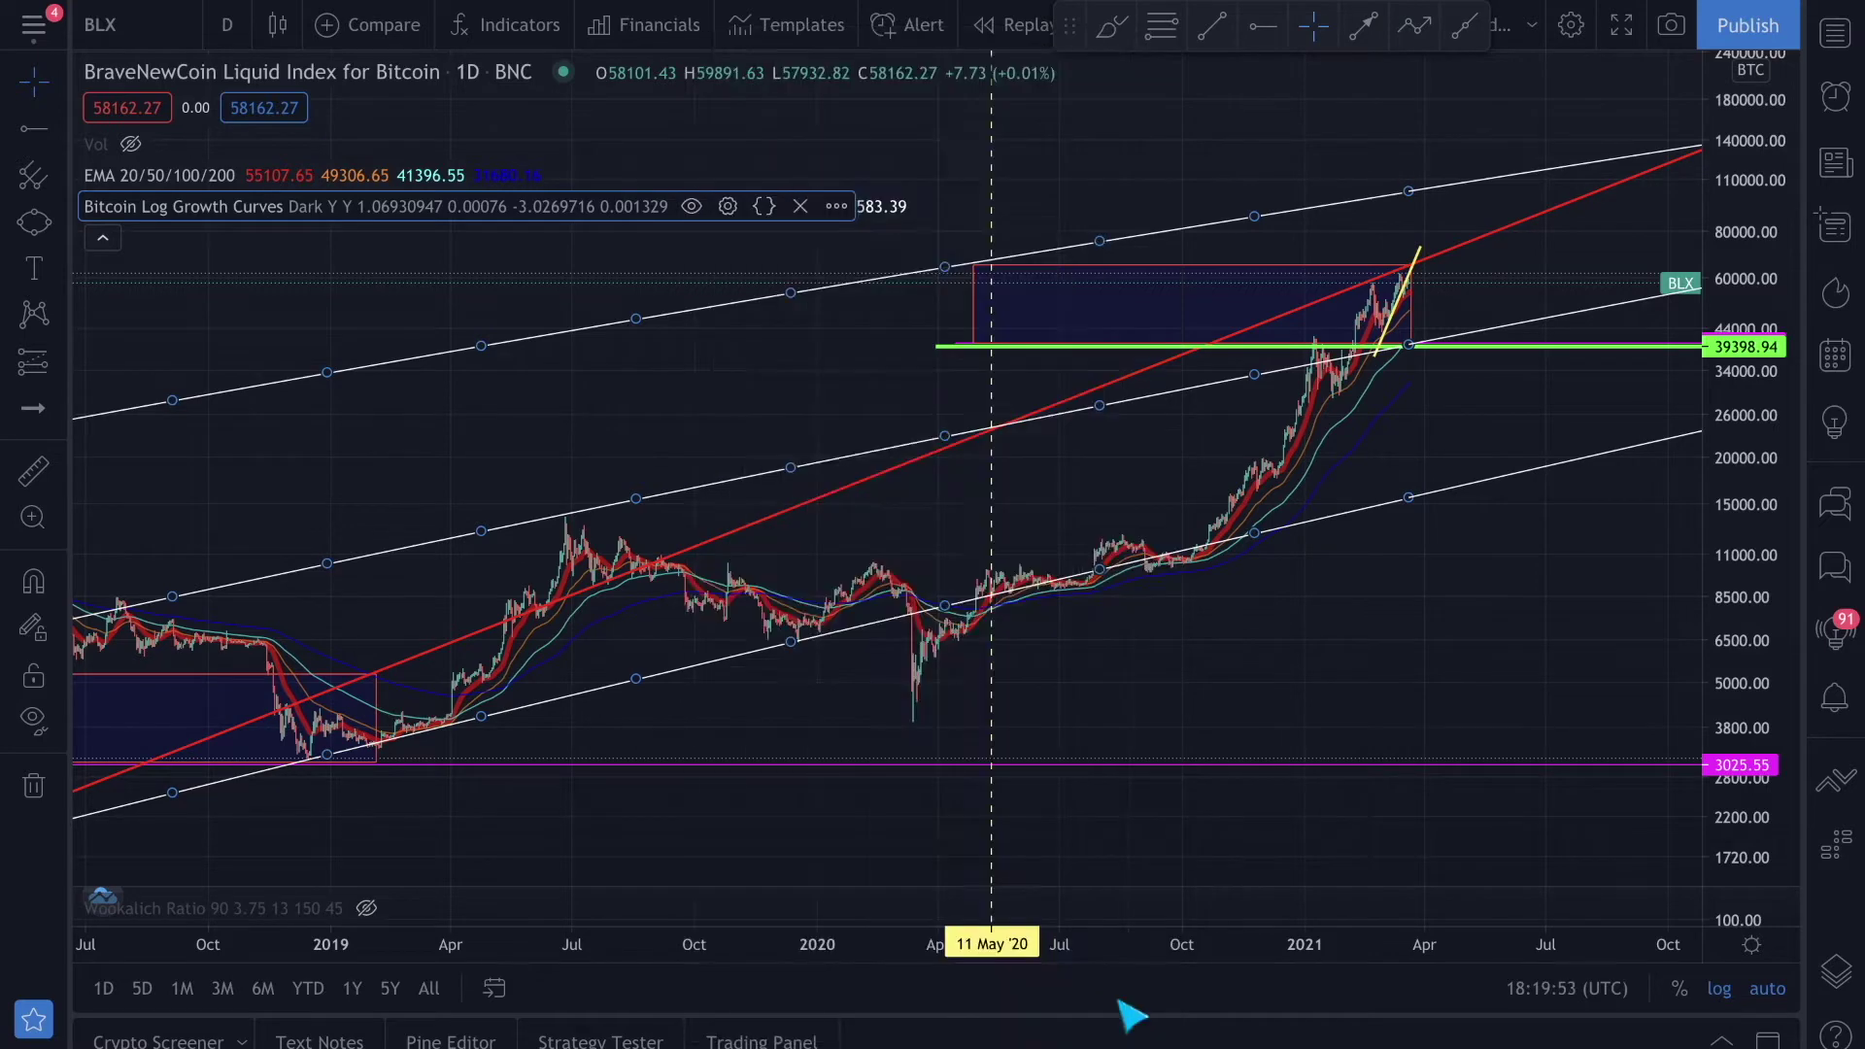
Switch the Bitcoin Liquid Index chart to weekly (1W) candles
{"action": "scroll", "coordinate": [1132, 640], "scroll_direction": "up", "scroll_amount": 5}
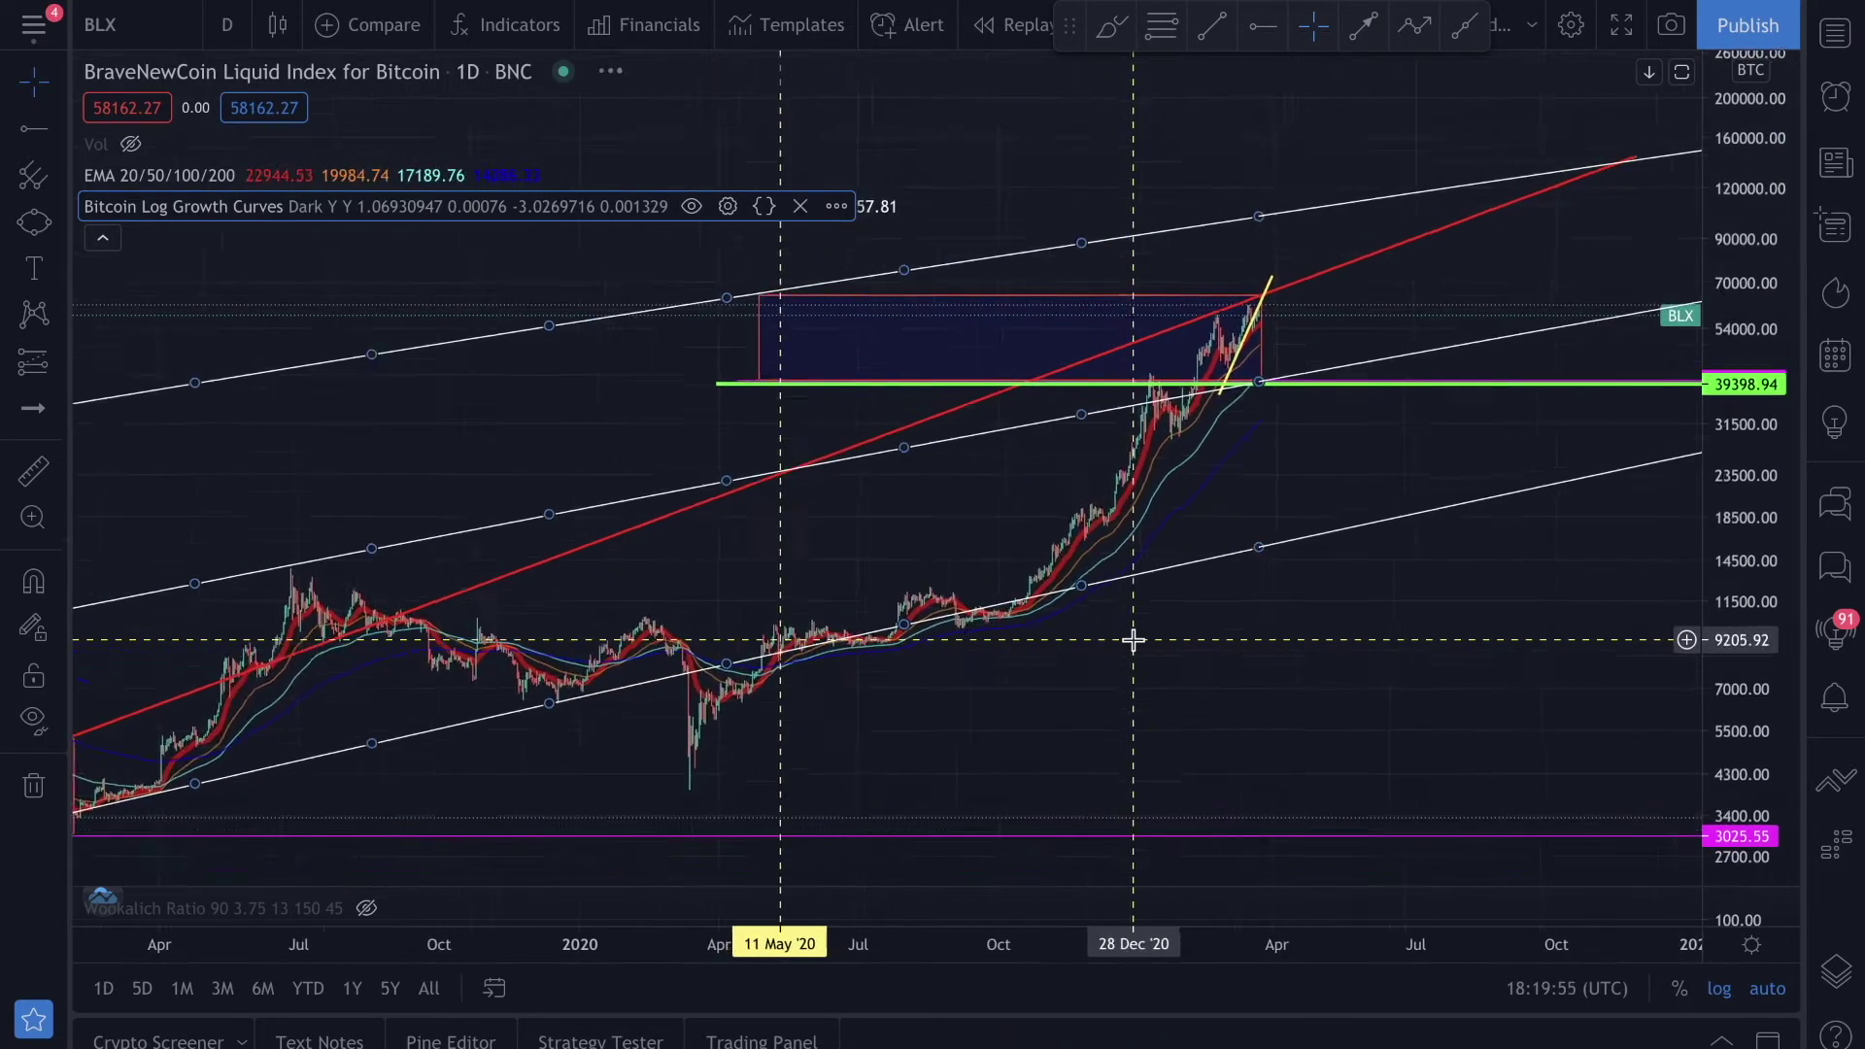
{"action": "scroll", "coordinate": [1133, 640], "scroll_direction": "down", "scroll_amount": 5}
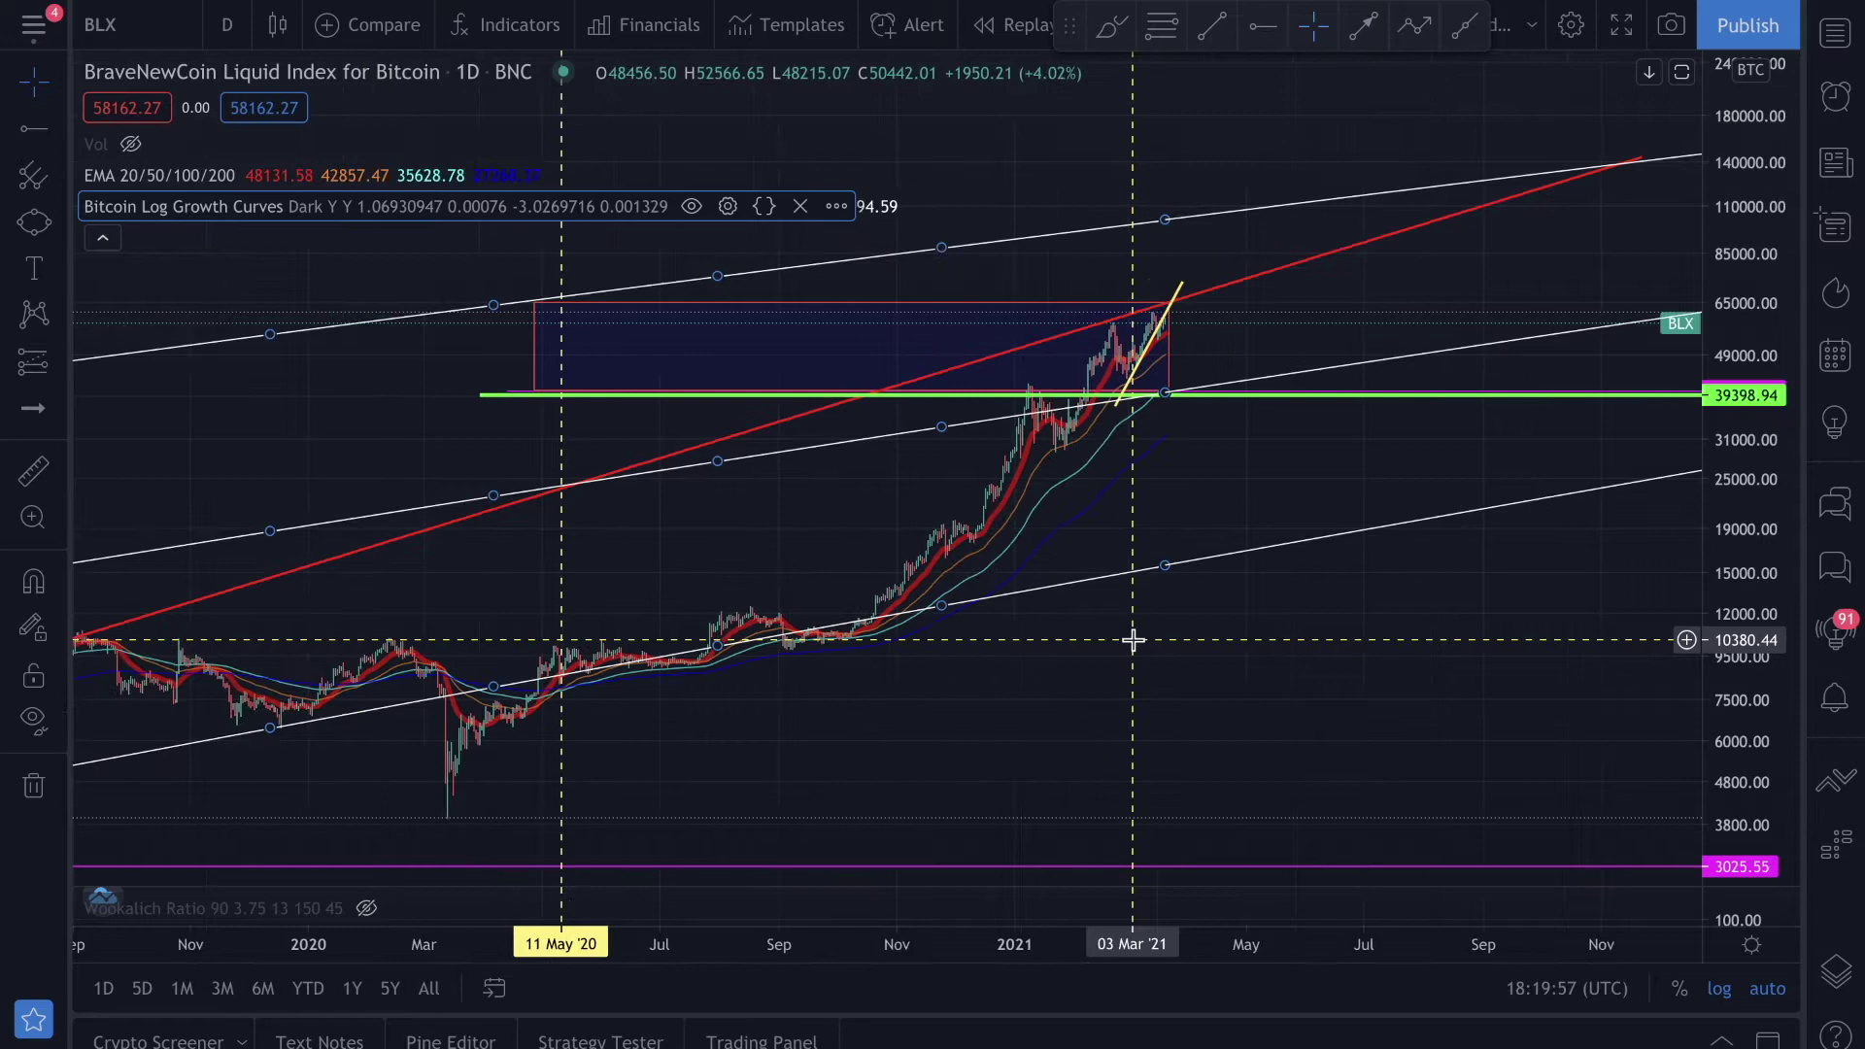
{"action": "scroll", "coordinate": [1189, 419], "scroll_direction": "up", "scroll_amount": 5}
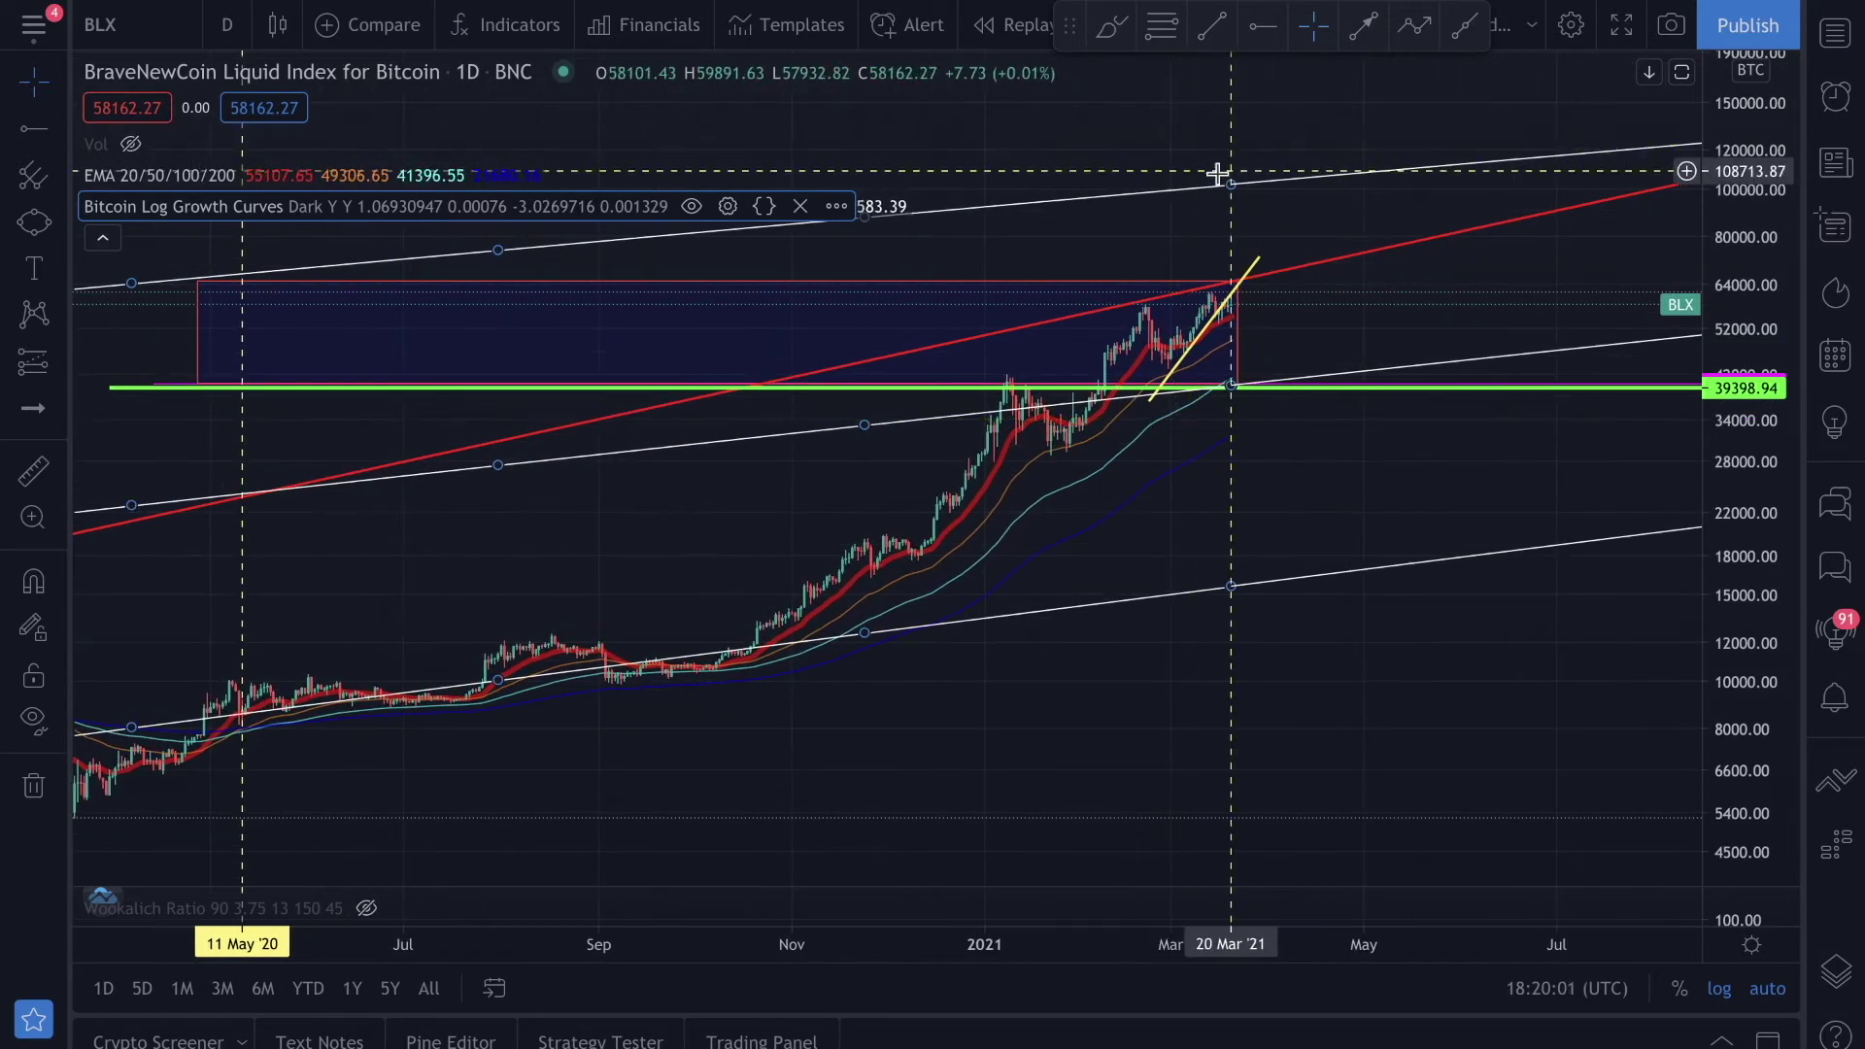
{"action": "scroll", "coordinate": [1159, 195], "scroll_direction": "down", "scroll_amount": 6}
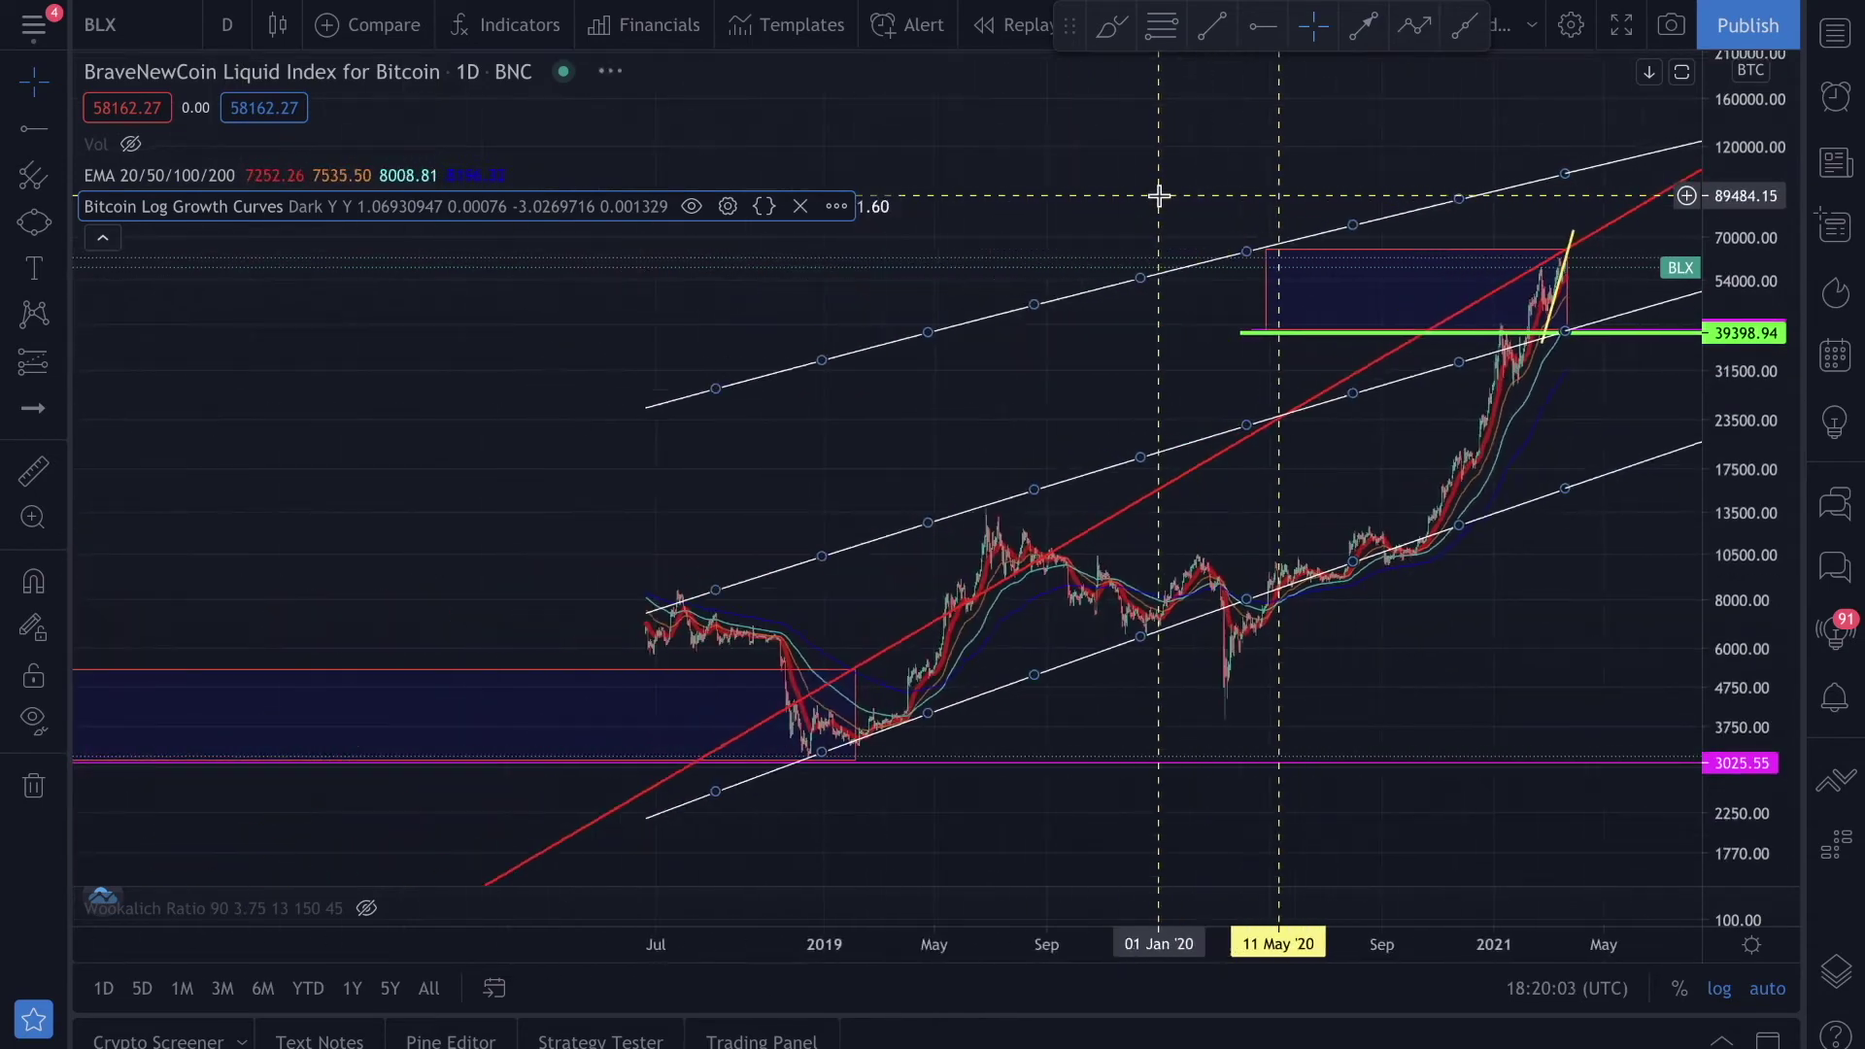
{"action": "scroll", "coordinate": [1158, 195], "scroll_direction": "down", "scroll_amount": 6}
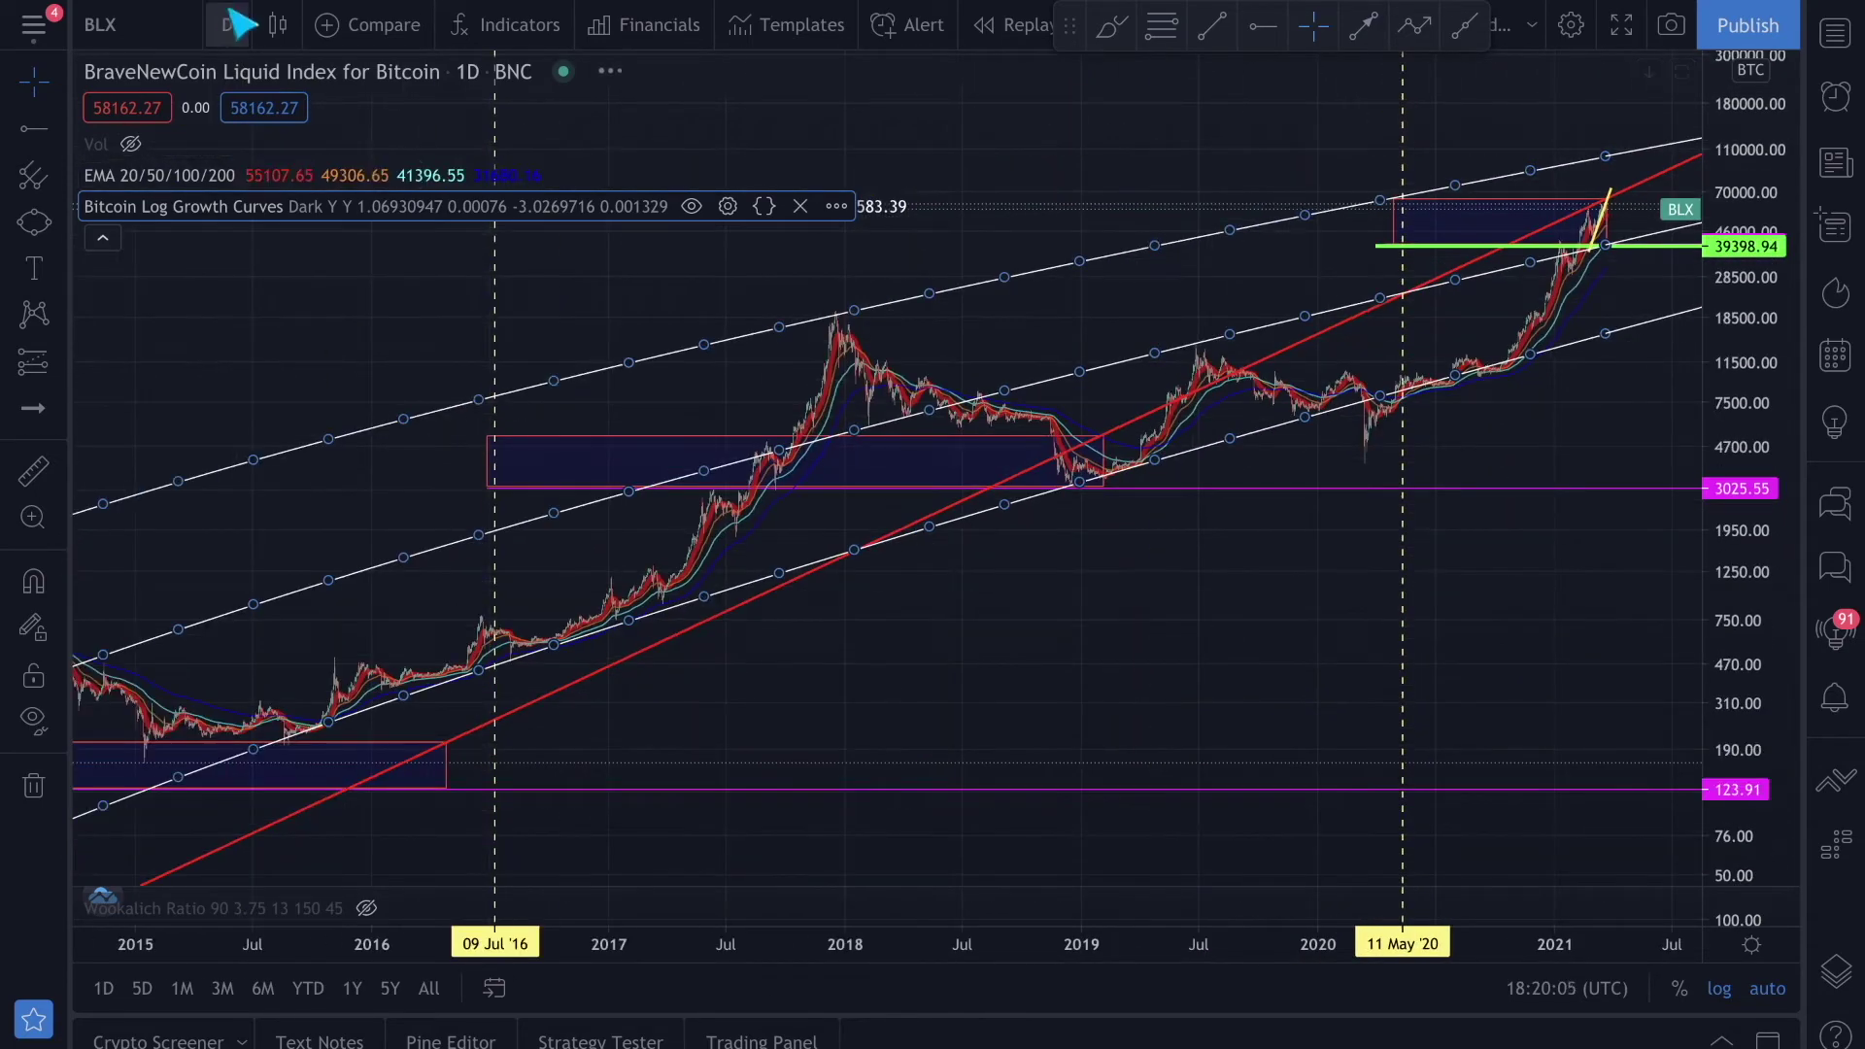
{"action": "left_click", "coordinate": [226, 24]}
{"action": "left_click", "coordinate": [281, 713]}
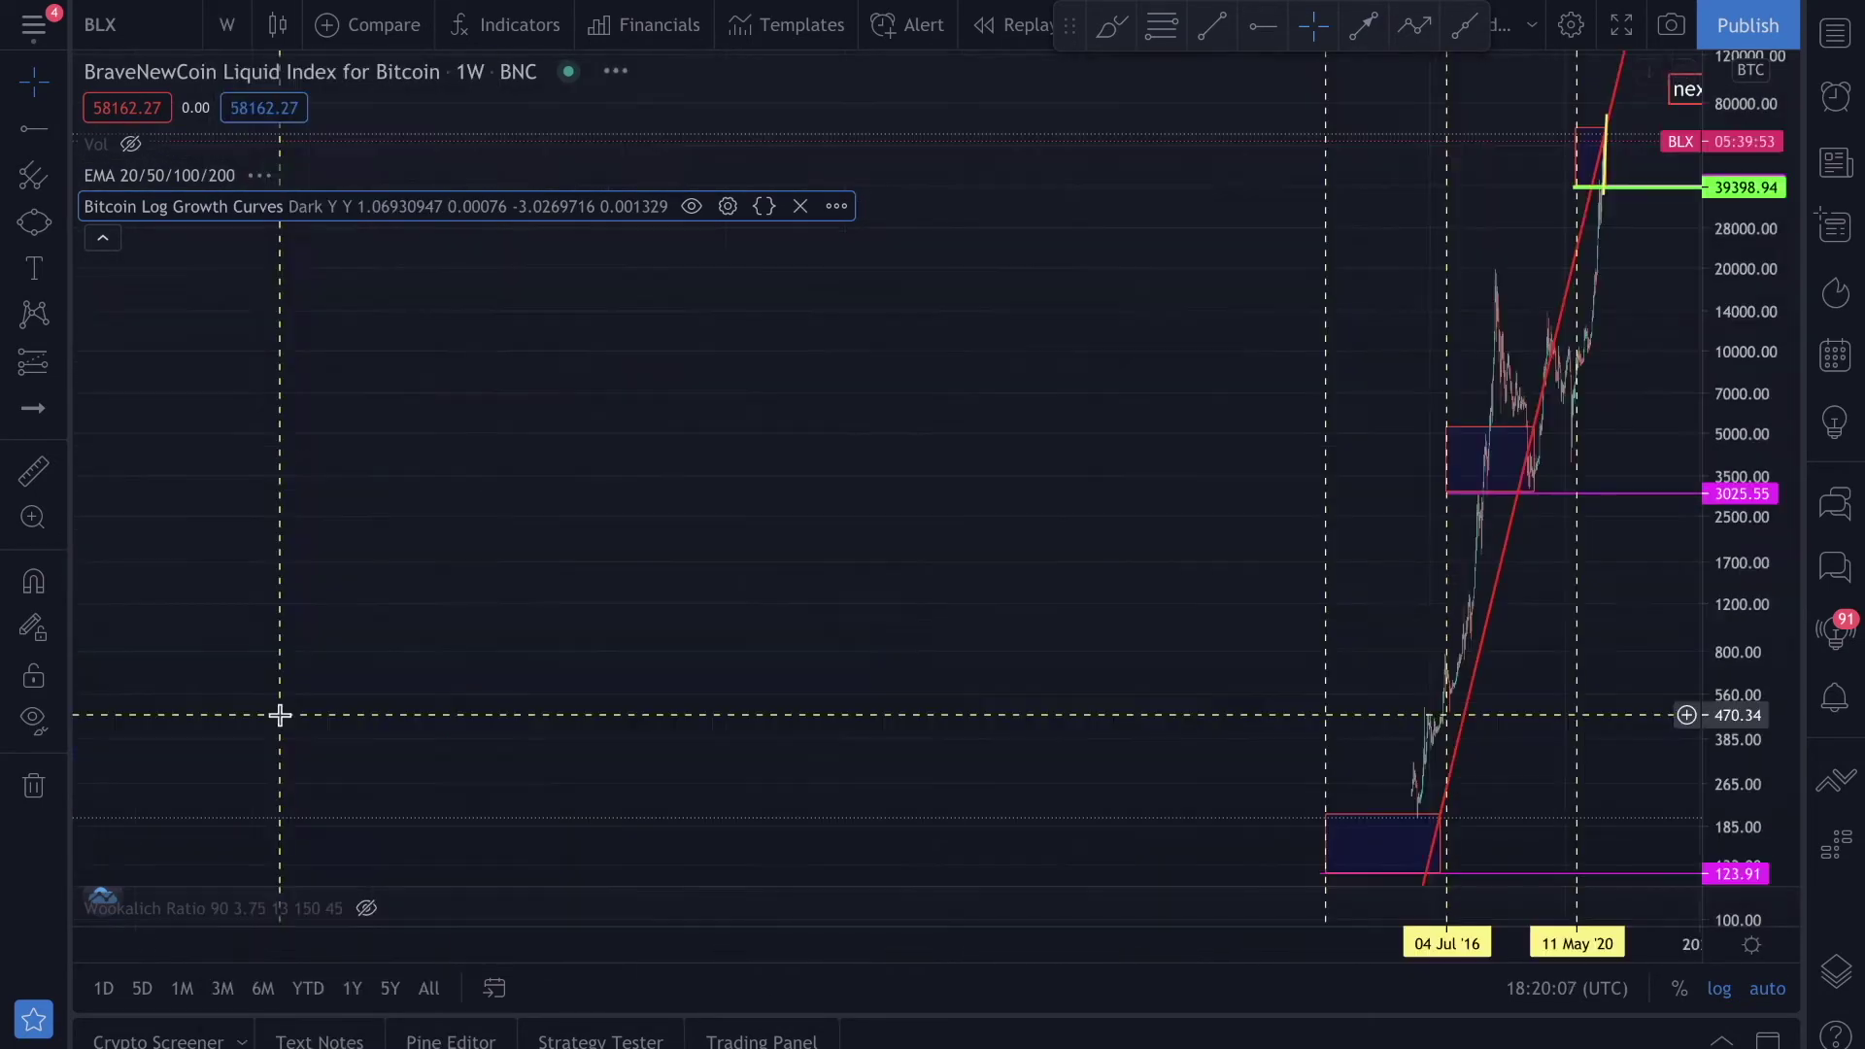
Zoom out to the full history since 2012 and collapse the indicator legend
{"action": "scroll", "coordinate": [878, 687], "scroll_direction": "down", "scroll_amount": 3}
{"action": "scroll", "coordinate": [879, 688], "scroll_direction": "up", "scroll_amount": 5}
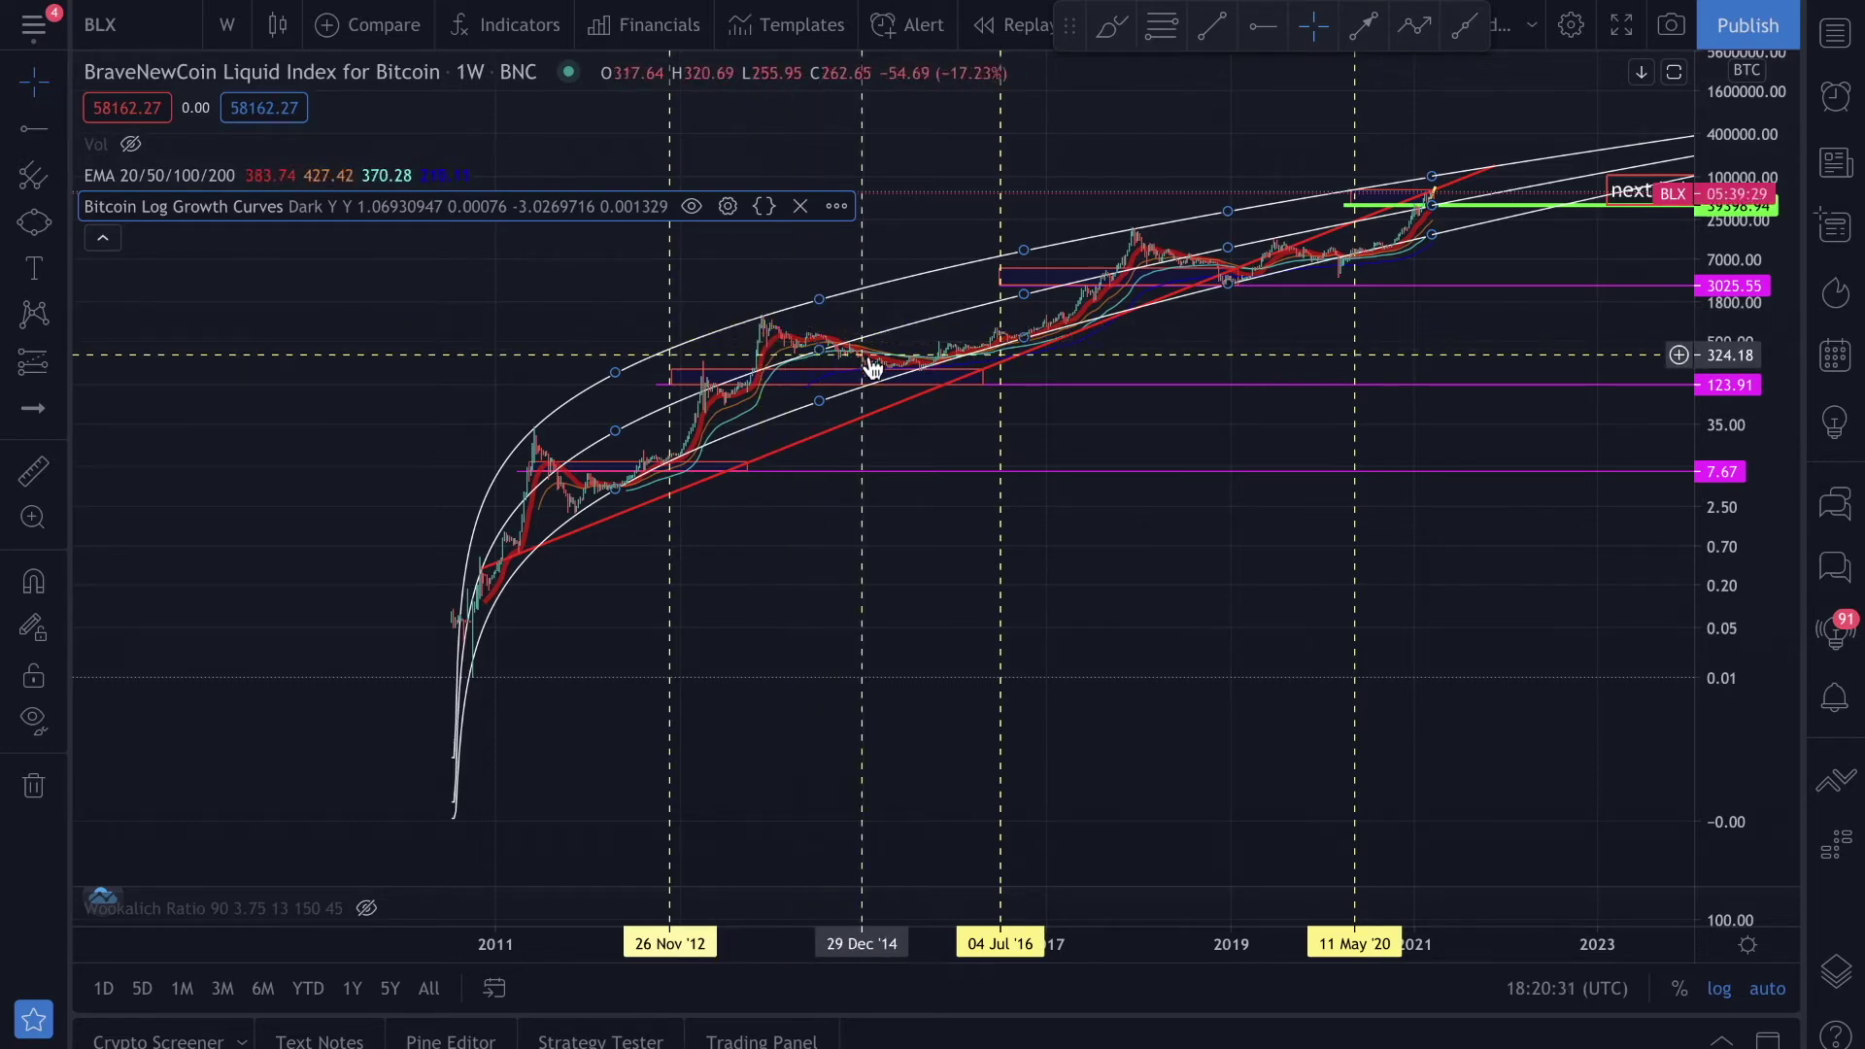
{"action": "scroll", "coordinate": [992, 365], "scroll_direction": "up", "scroll_amount": 2}
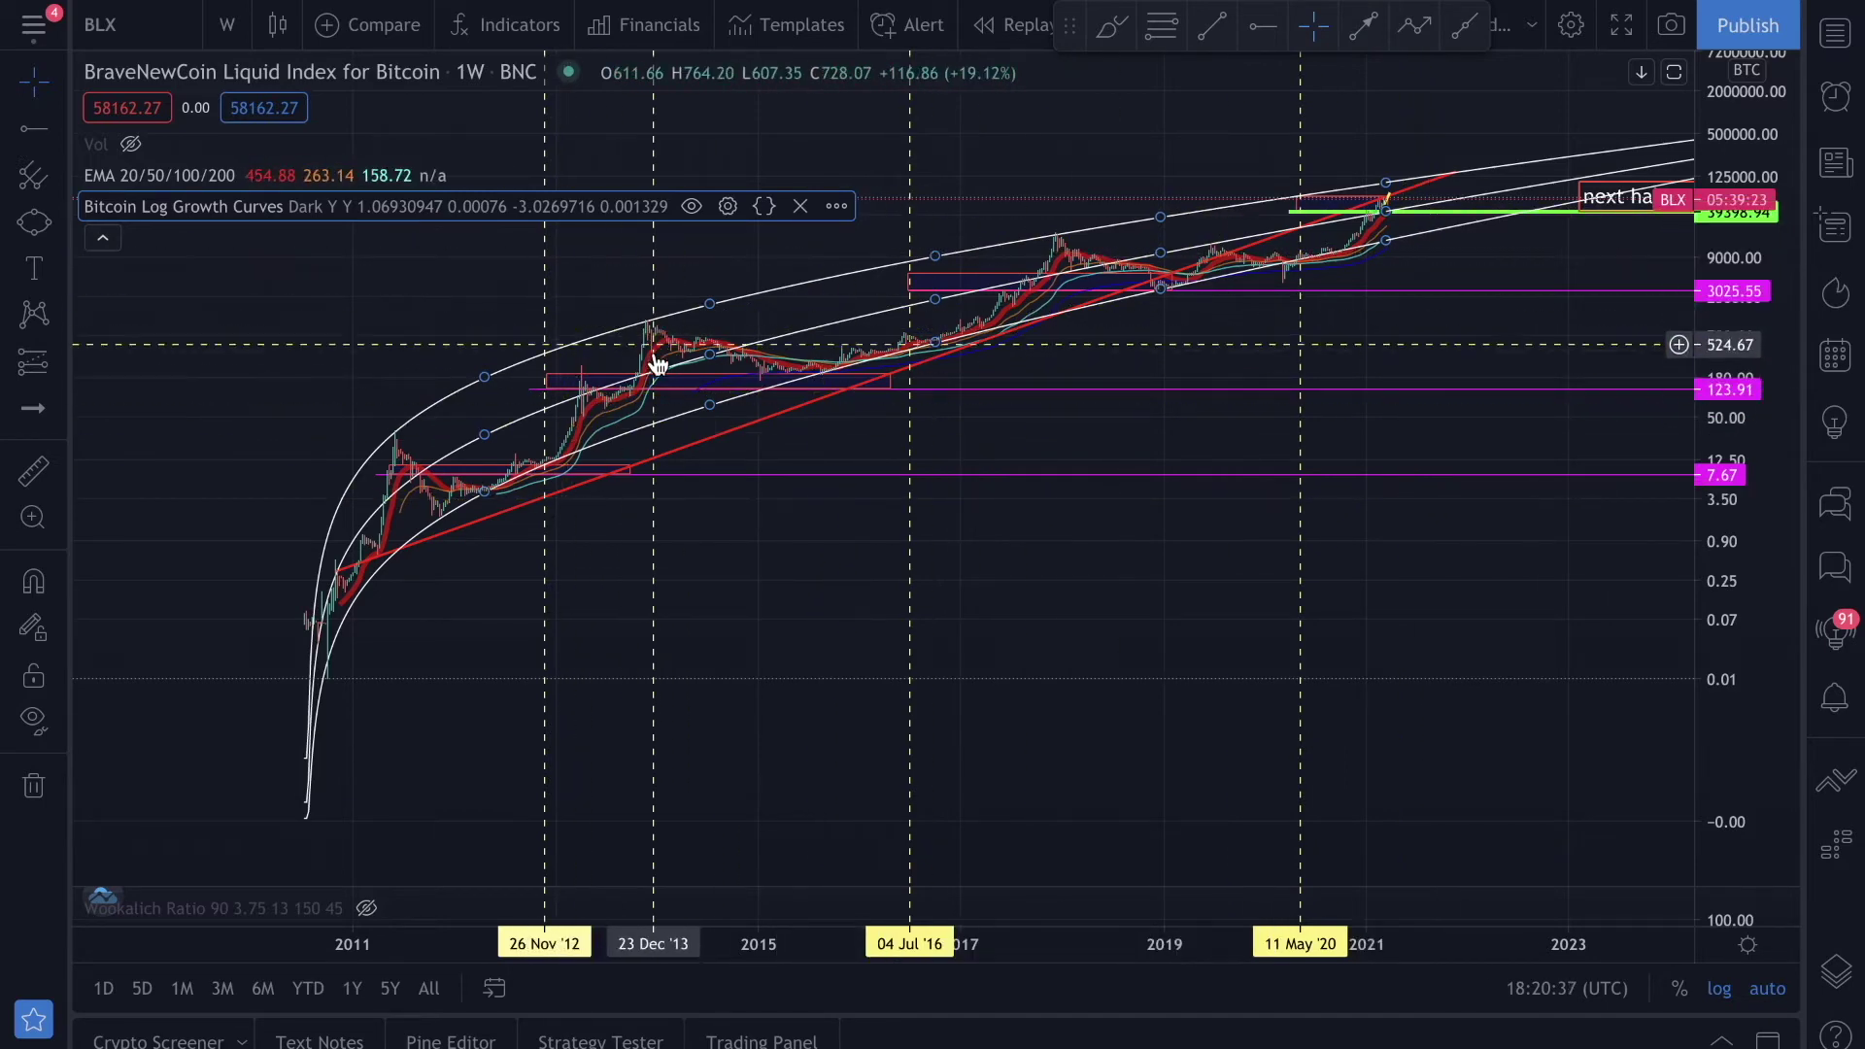
{"action": "scroll", "coordinate": [1231, 308], "scroll_direction": "up", "scroll_amount": 3}
{"action": "scroll", "coordinate": [1233, 306], "scroll_direction": "down", "scroll_amount": 3}
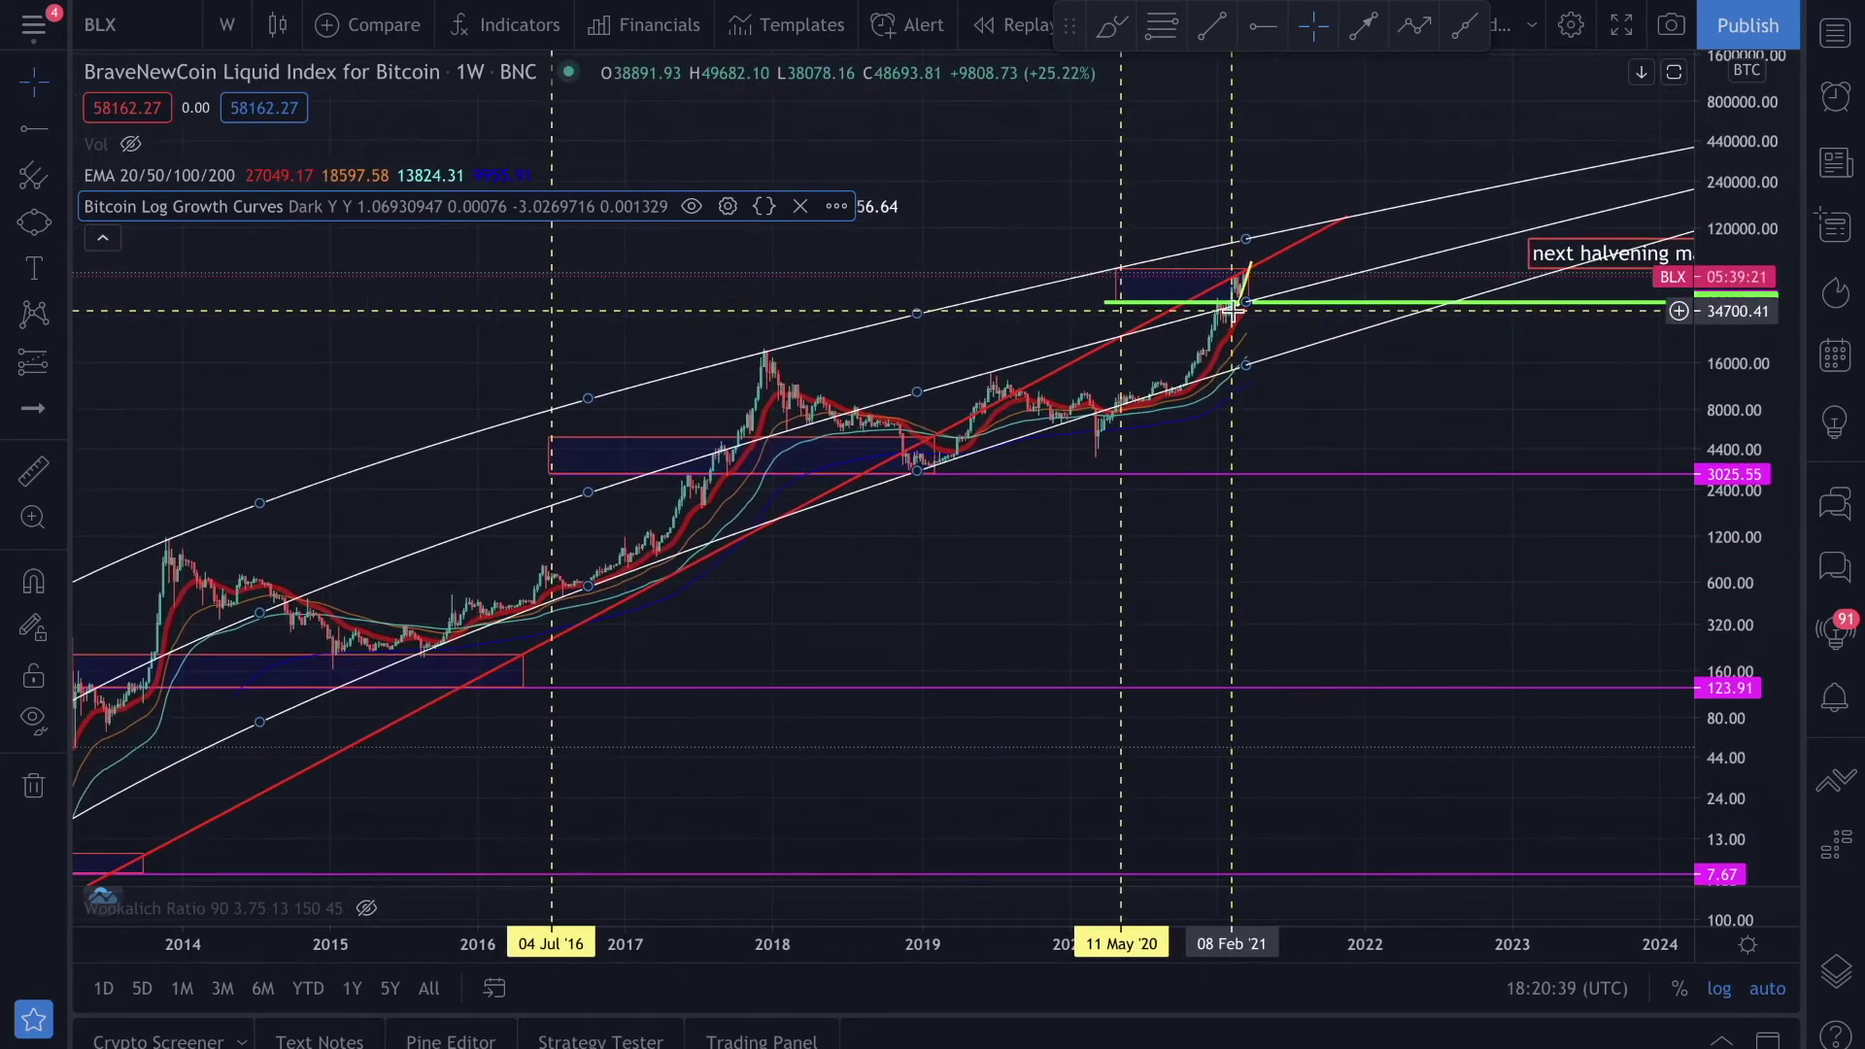
{"action": "scroll", "coordinate": [1149, 469], "scroll_direction": "down", "scroll_amount": 3}
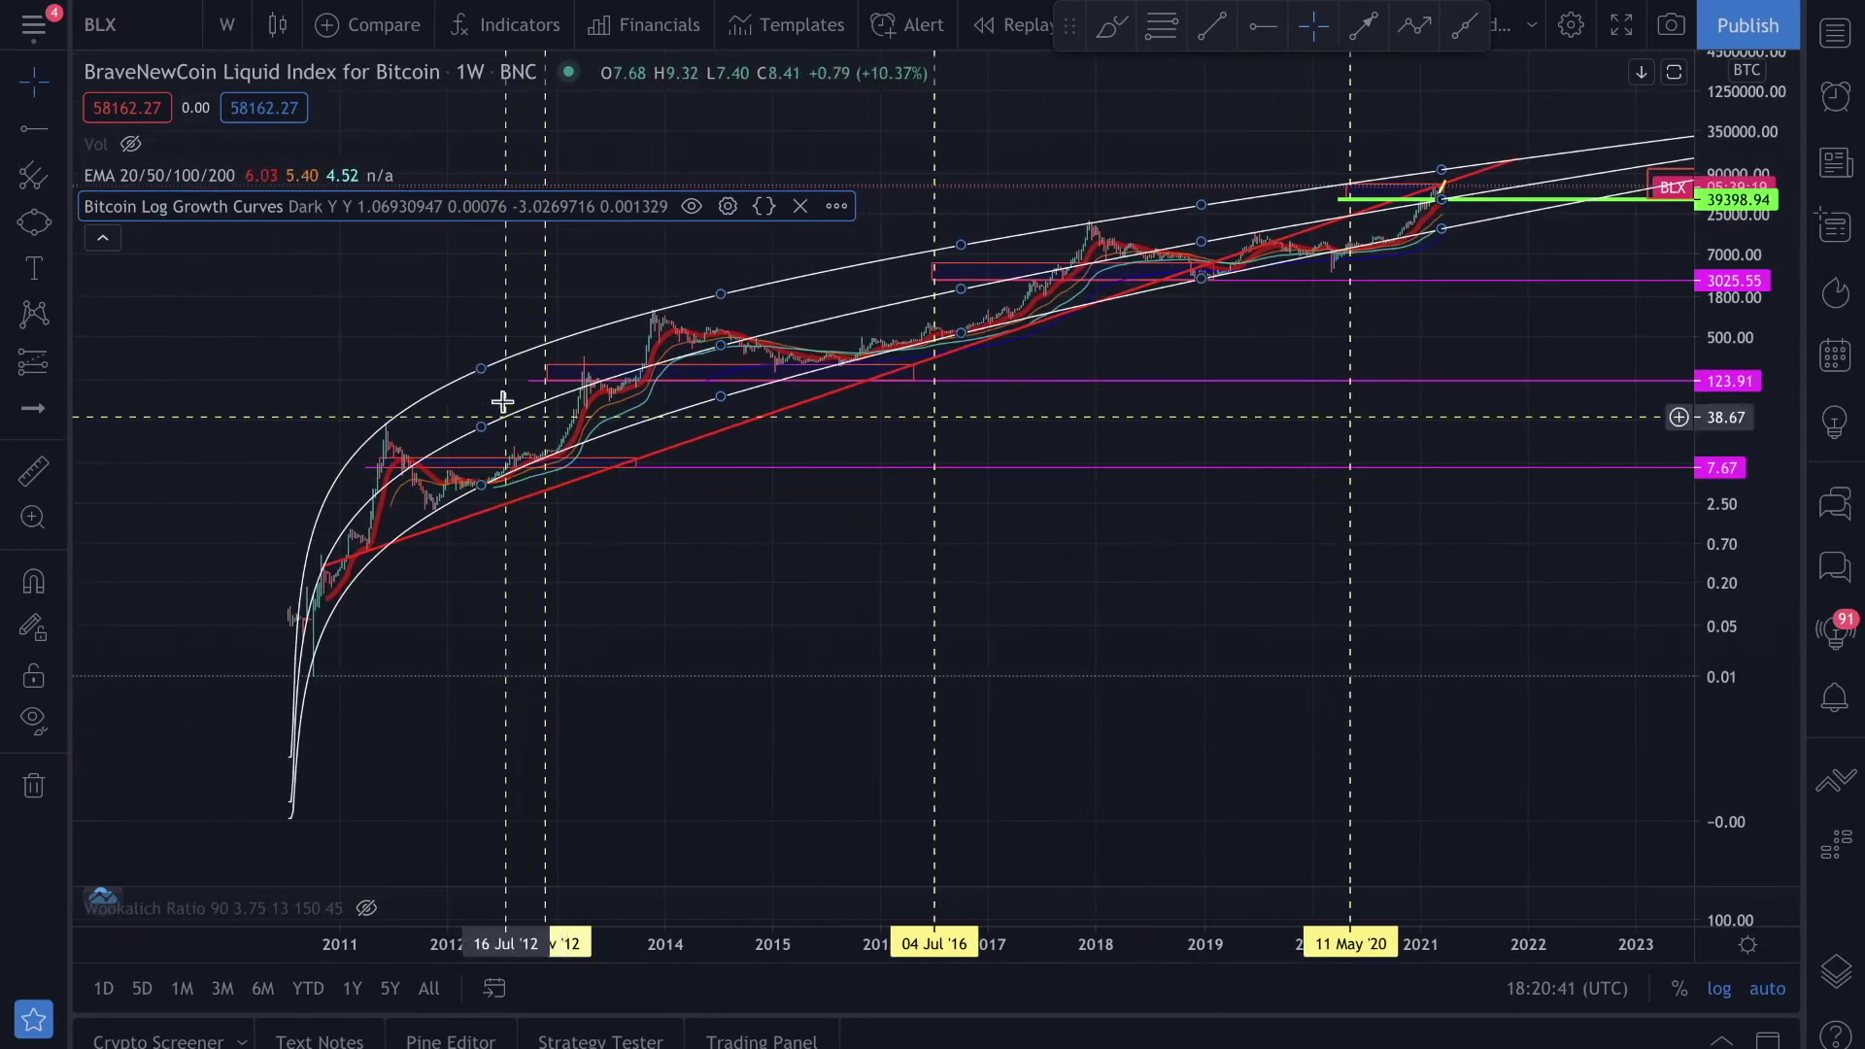
{"action": "scroll", "coordinate": [1186, 406], "scroll_direction": "up", "scroll_amount": 4}
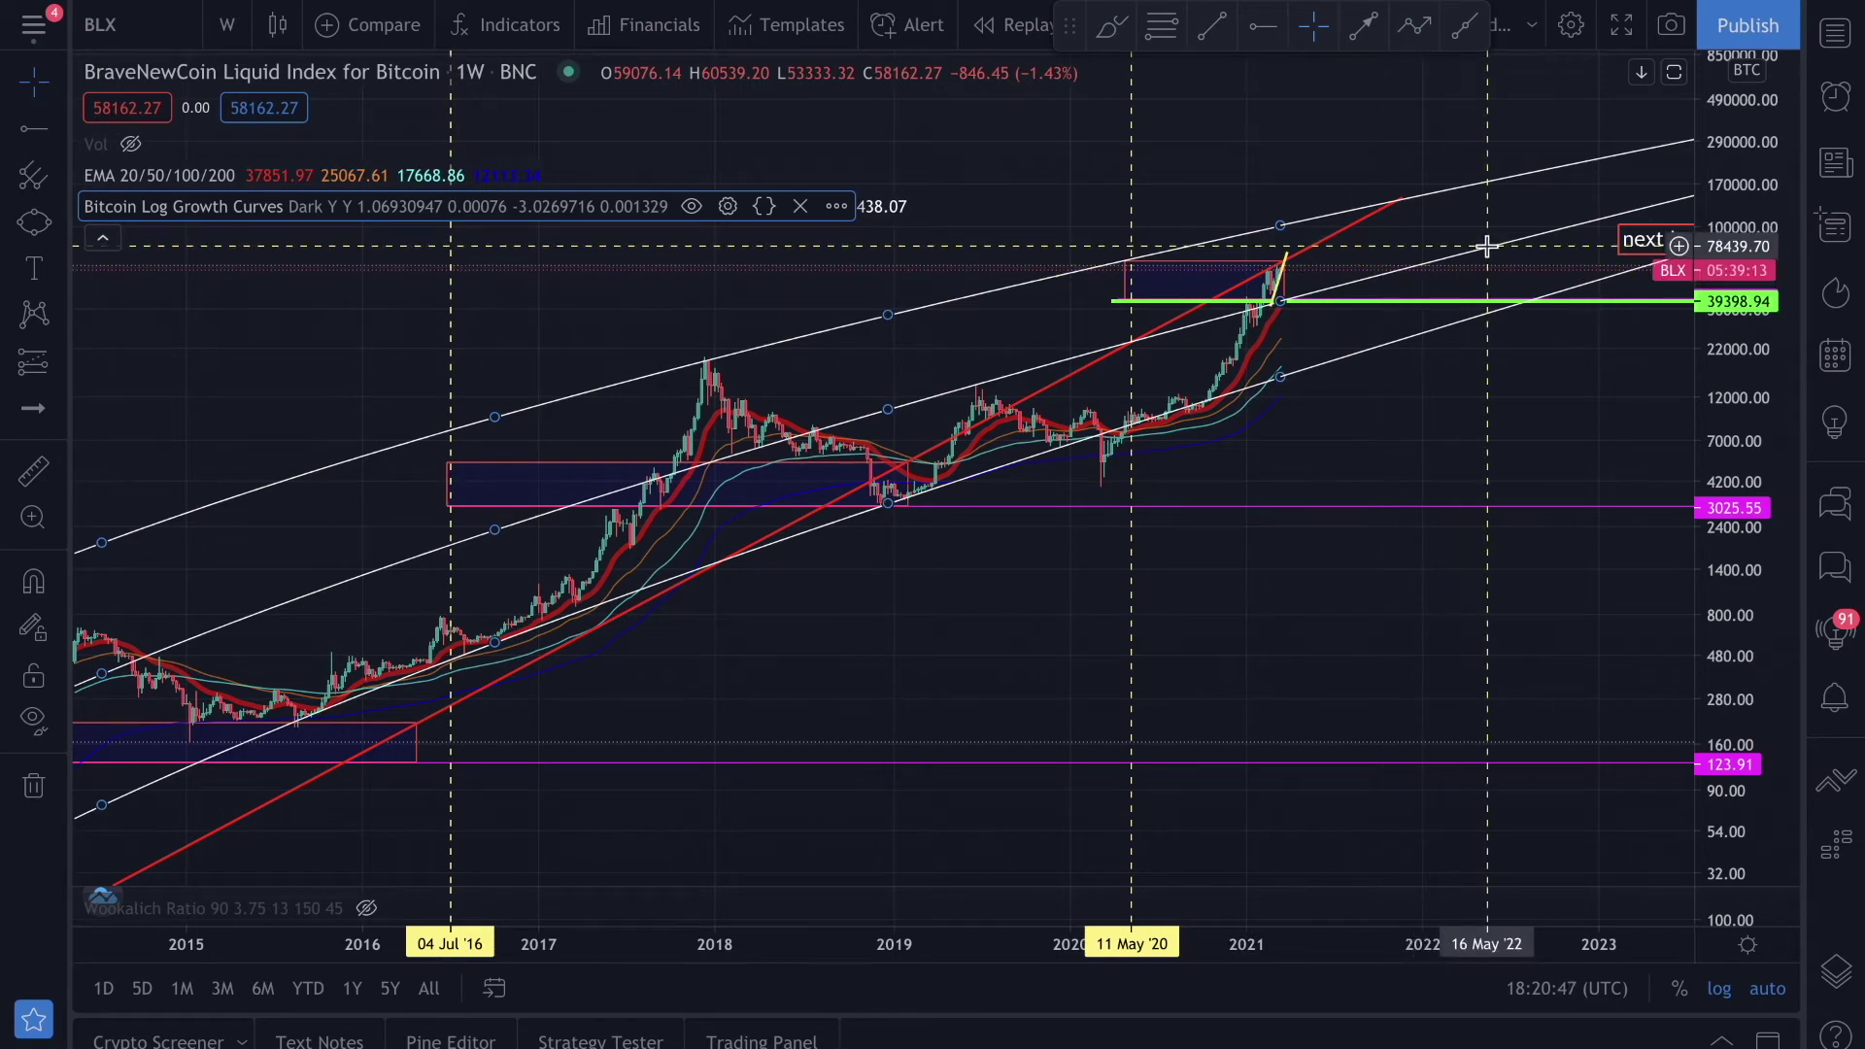
{"action": "scroll", "coordinate": [1280, 348], "scroll_direction": "up", "scroll_amount": 3}
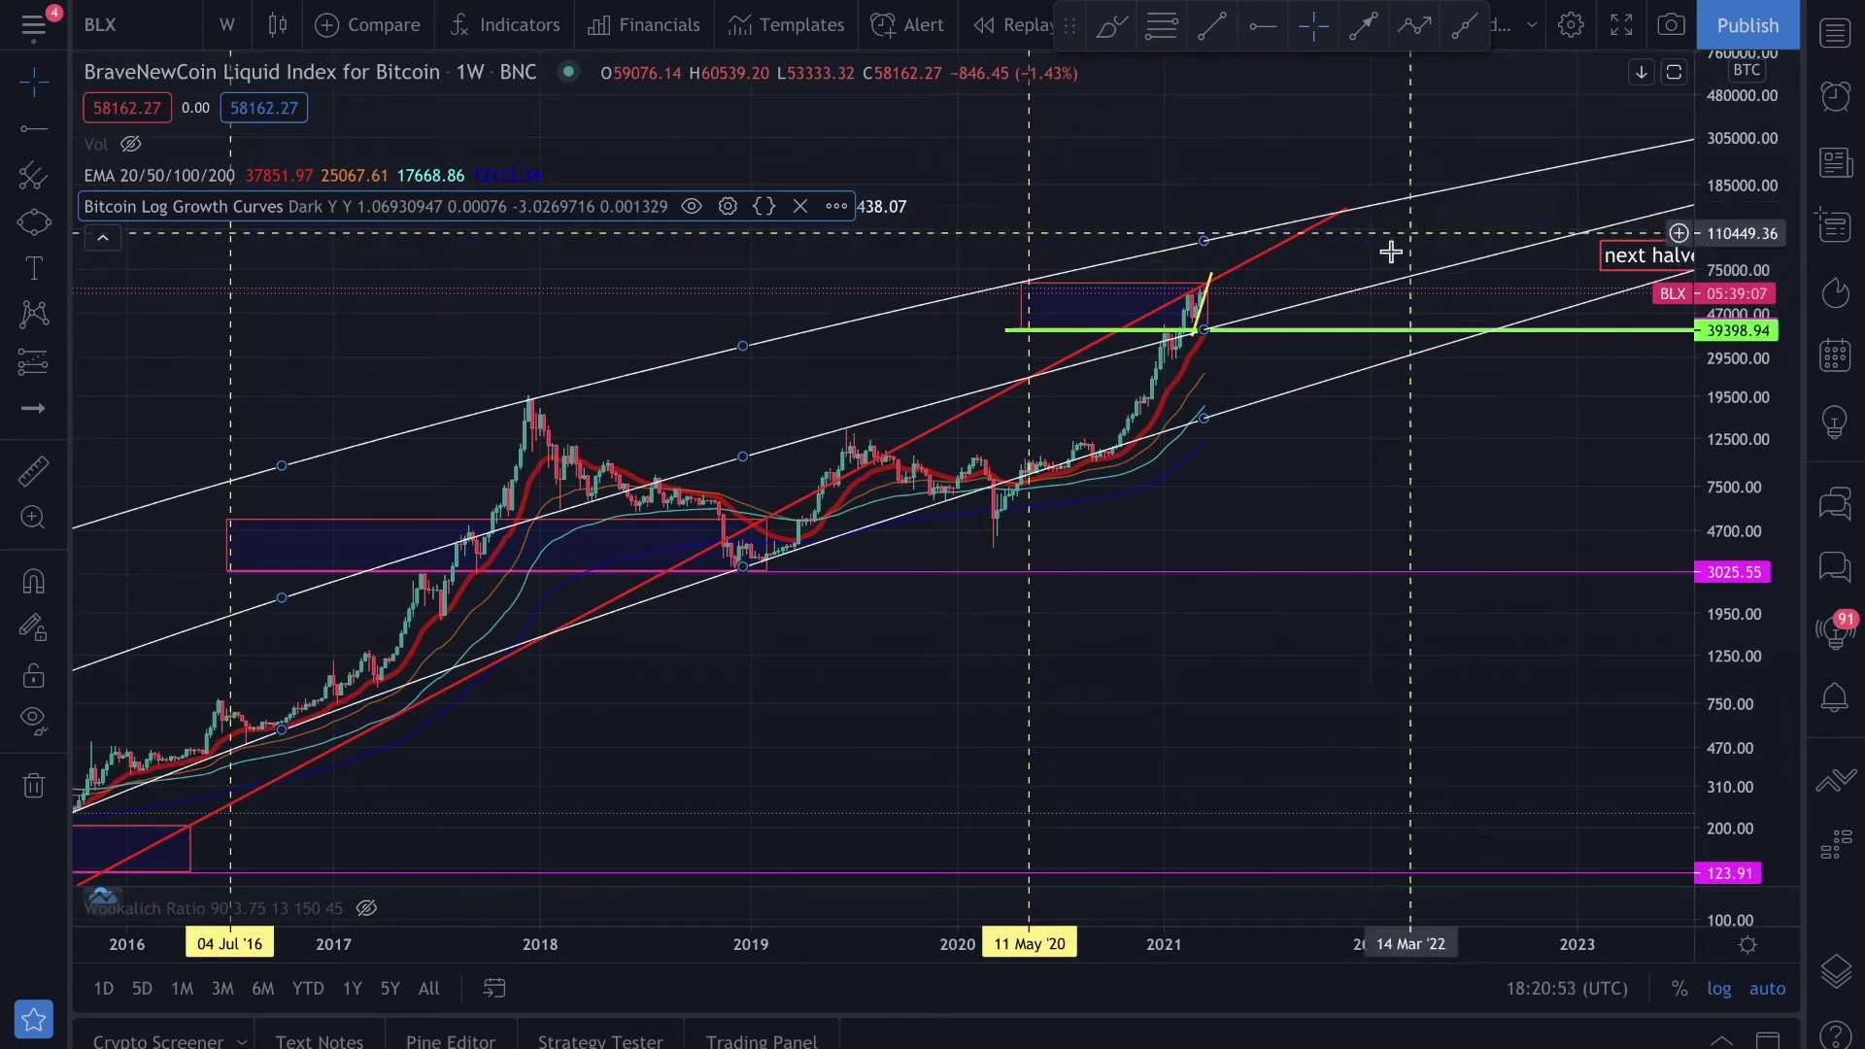
{"action": "scroll", "coordinate": [1307, 400], "scroll_direction": "up", "scroll_amount": 3}
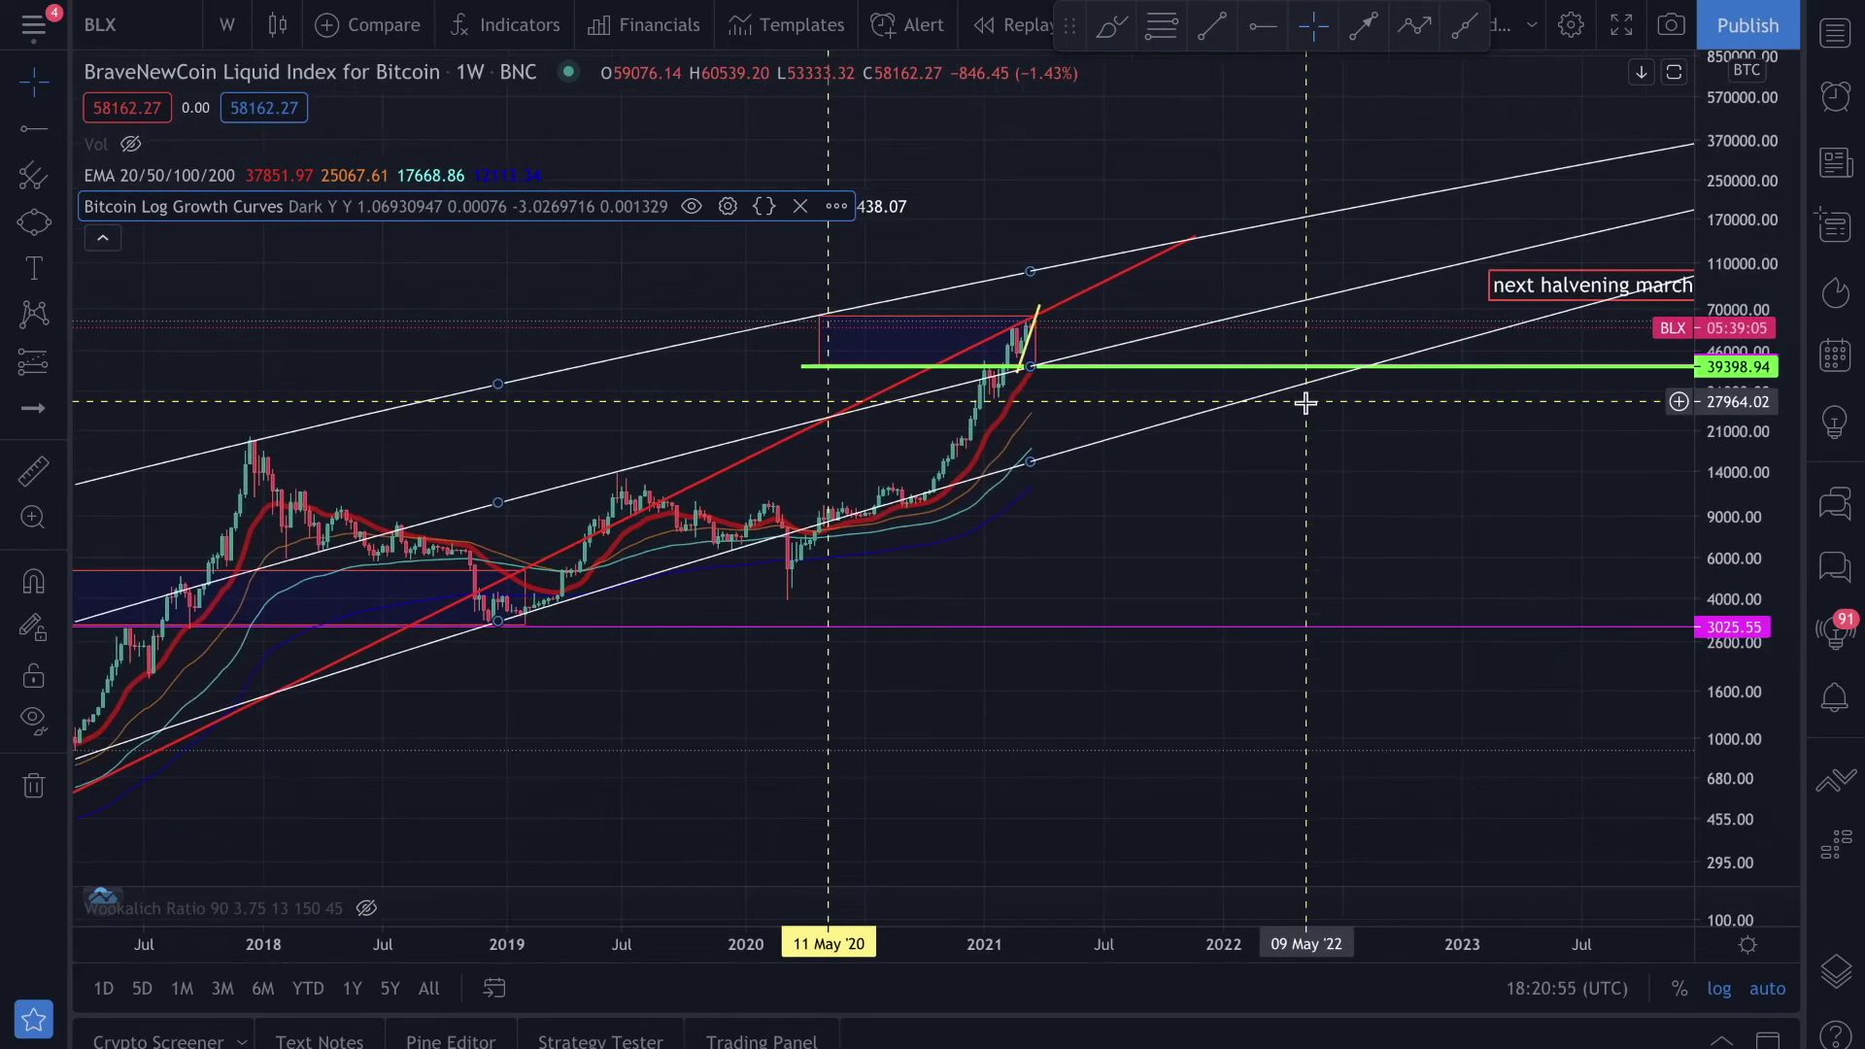
{"action": "scroll", "coordinate": [1307, 402], "scroll_direction": "down", "scroll_amount": 3}
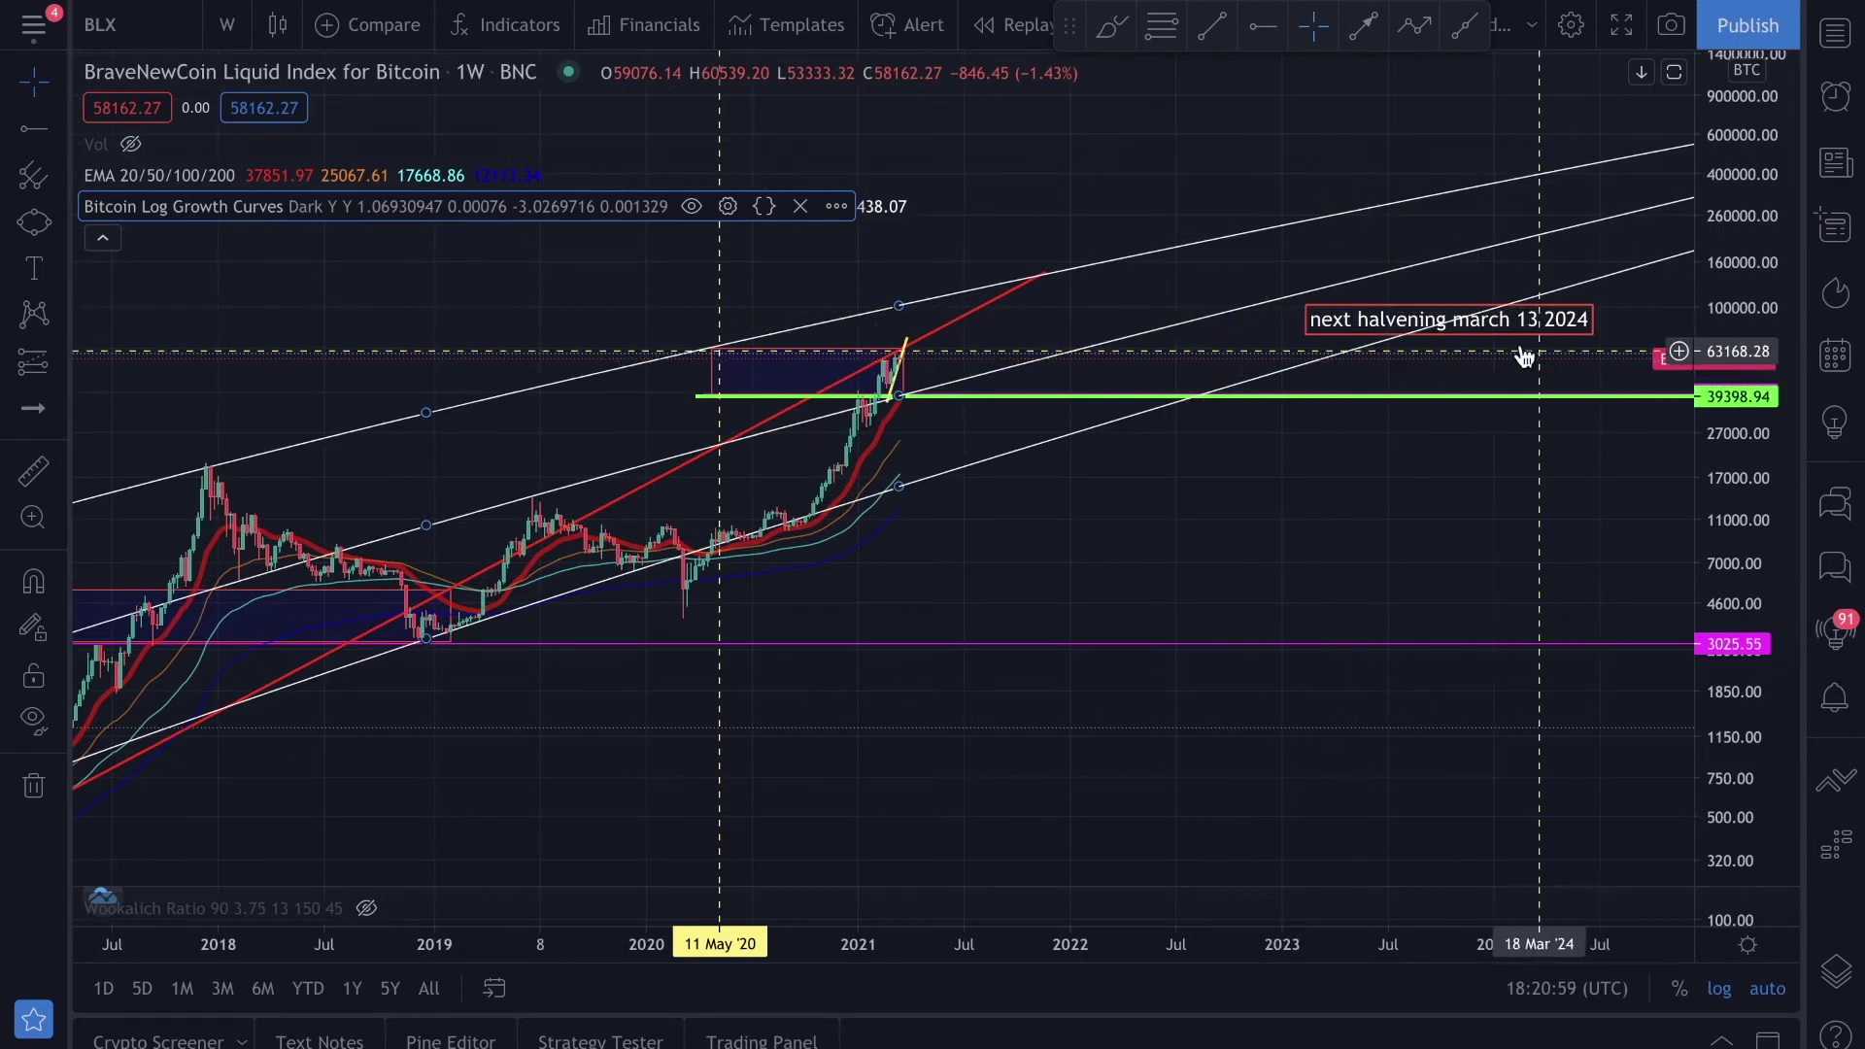
{"action": "scroll", "coordinate": [829, 736], "scroll_direction": "down", "scroll_amount": 1}
{"action": "scroll", "coordinate": [829, 735], "scroll_direction": "down", "scroll_amount": 5}
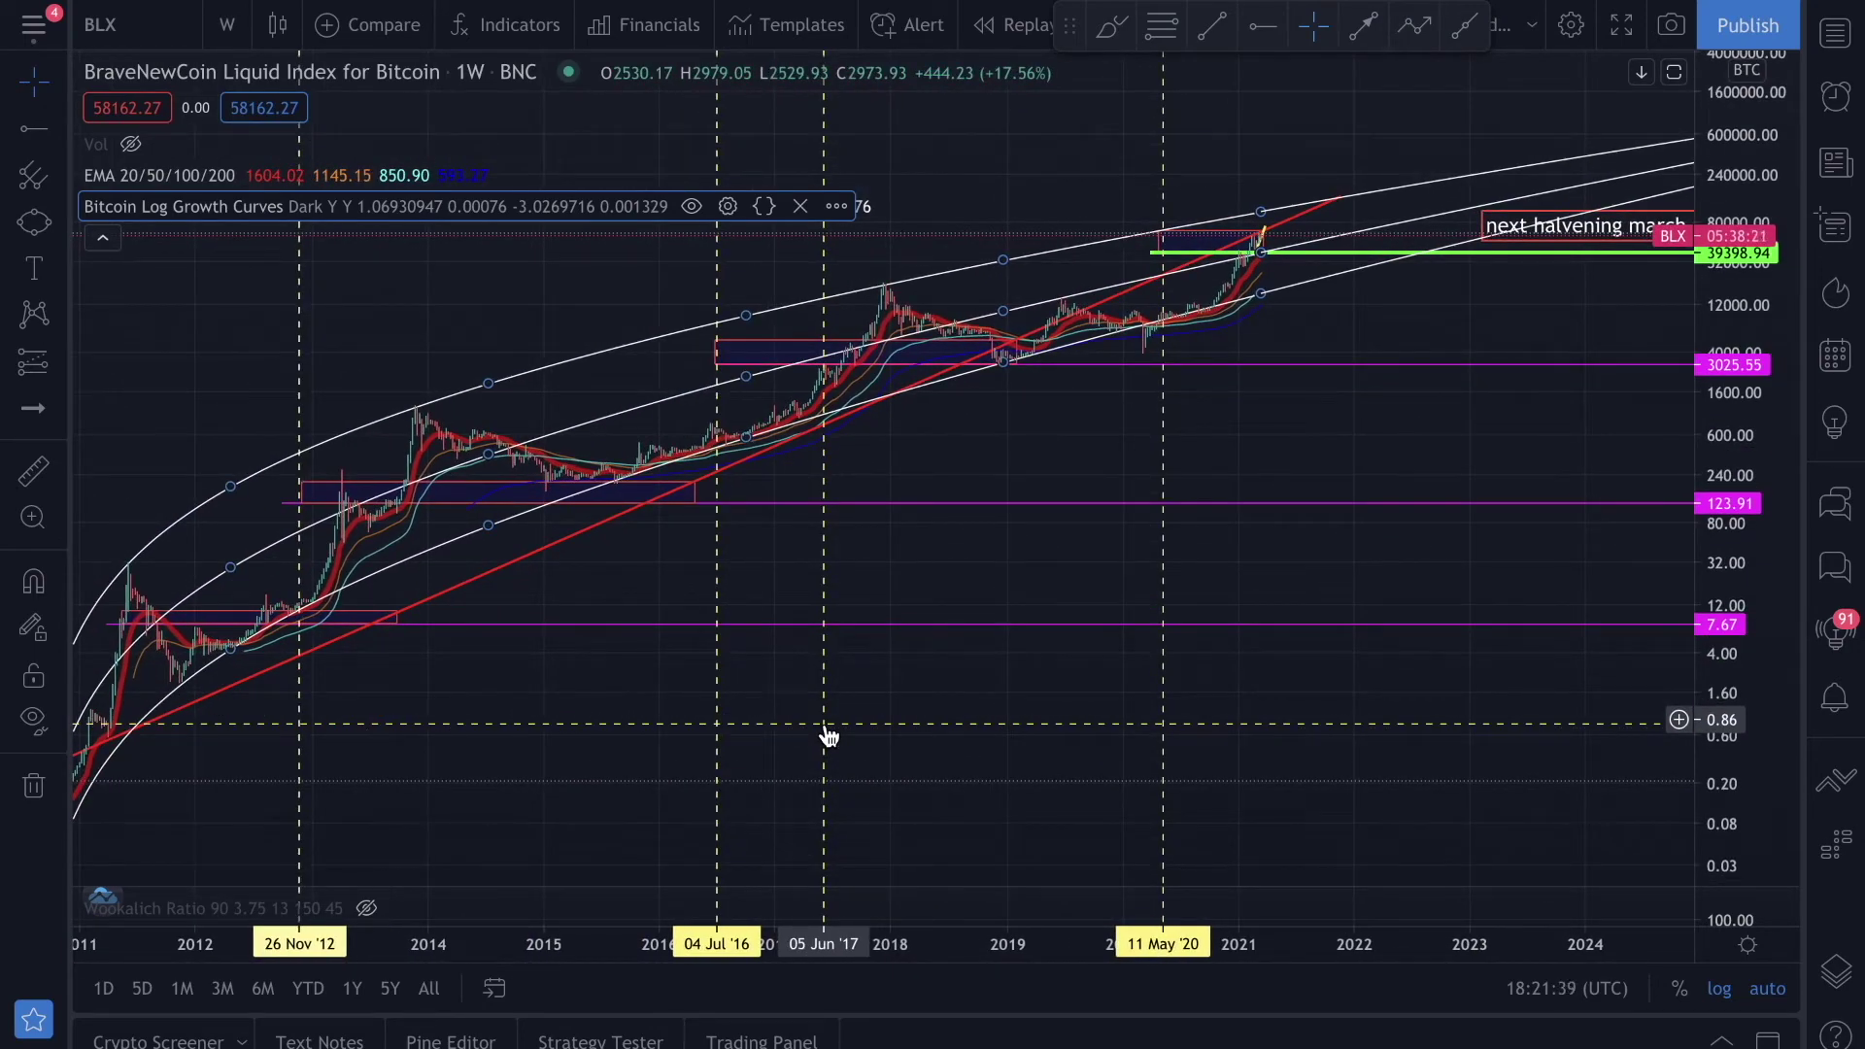
{"action": "scroll", "coordinate": [964, 469], "scroll_direction": "up", "scroll_amount": 2}
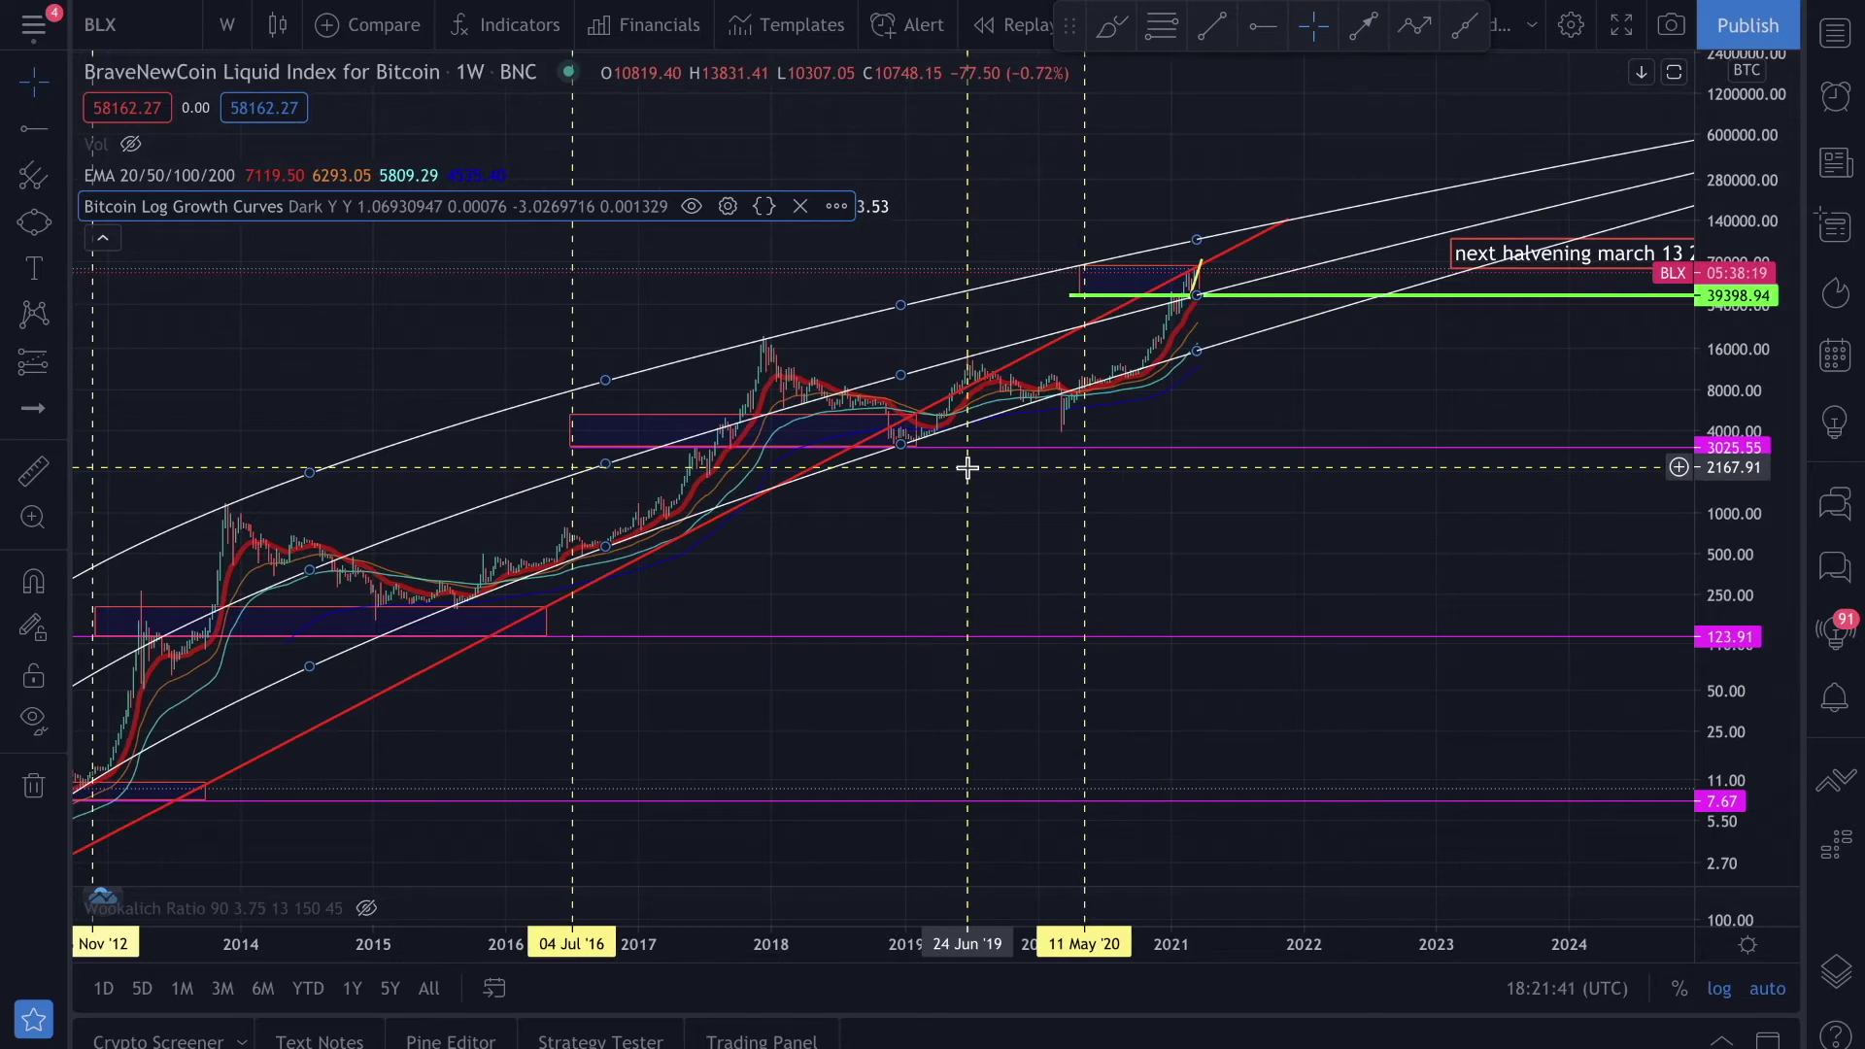
{"action": "left_click", "coordinate": [102, 238]}
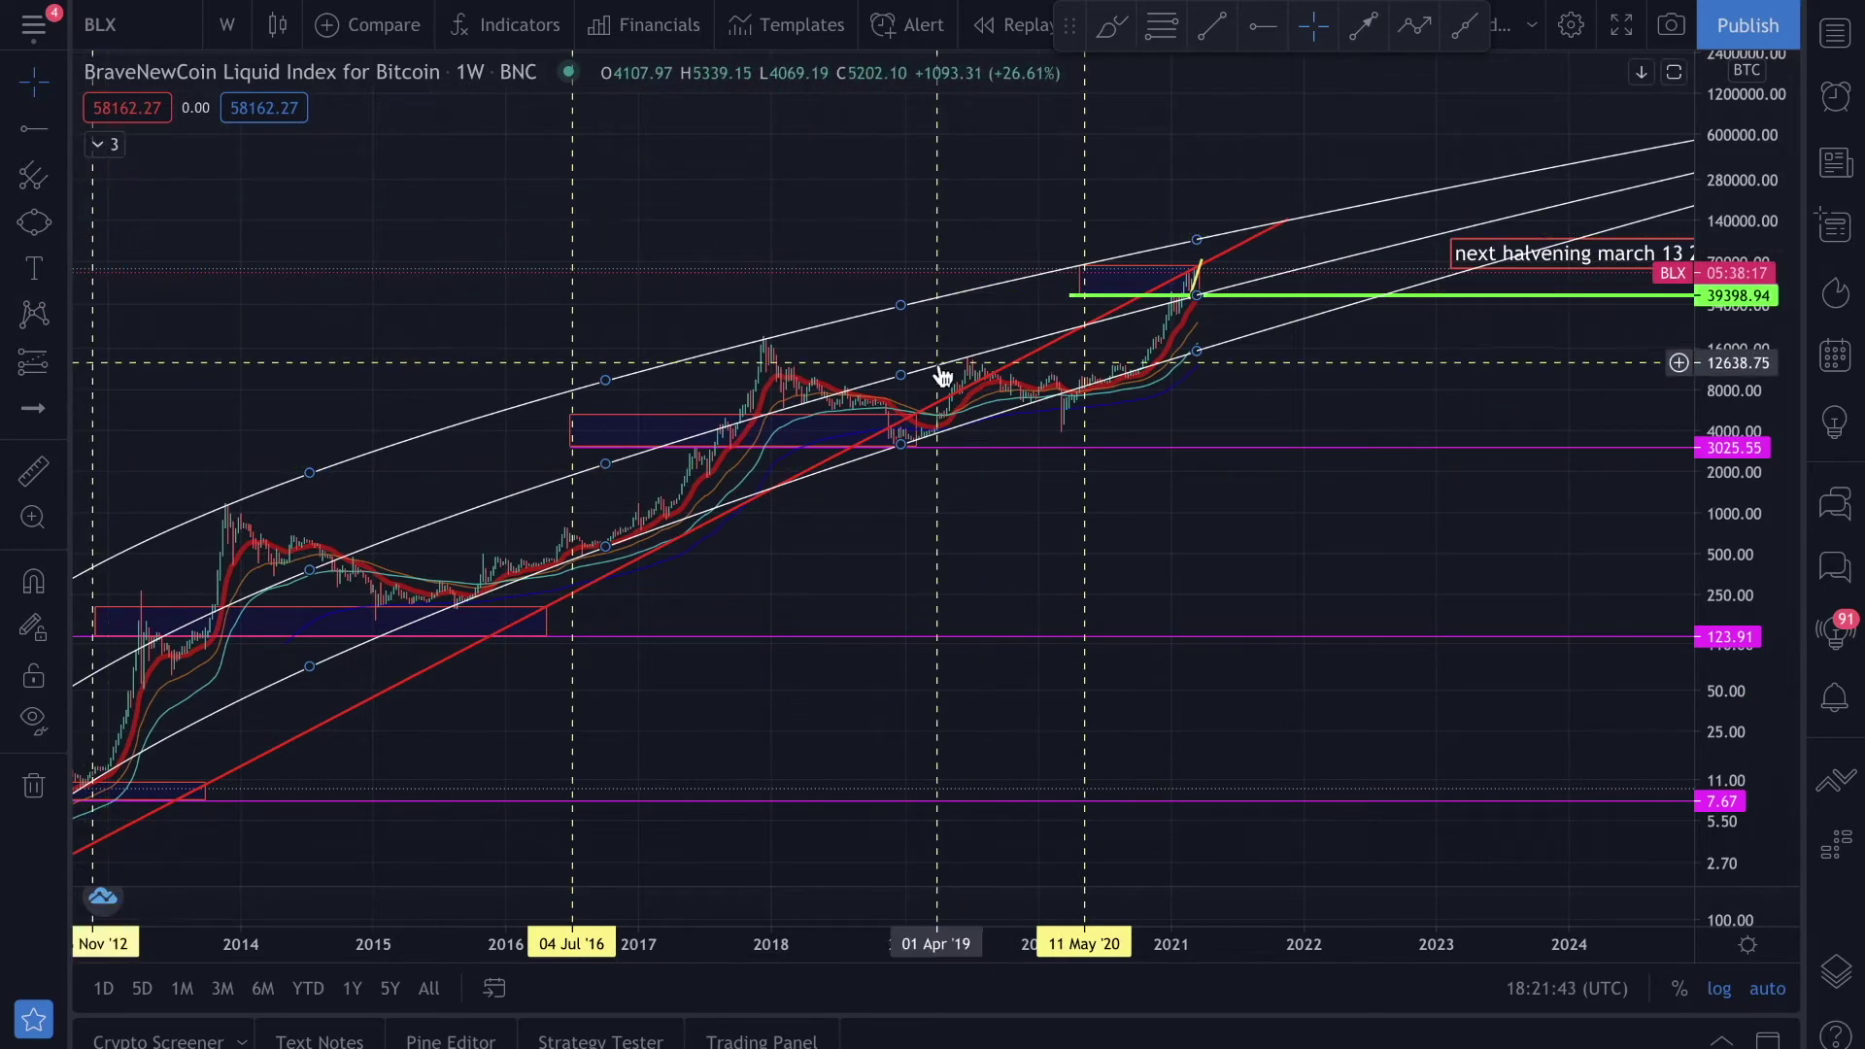
{"action": "scroll", "coordinate": [938, 373], "scroll_direction": "down", "scroll_amount": 2}
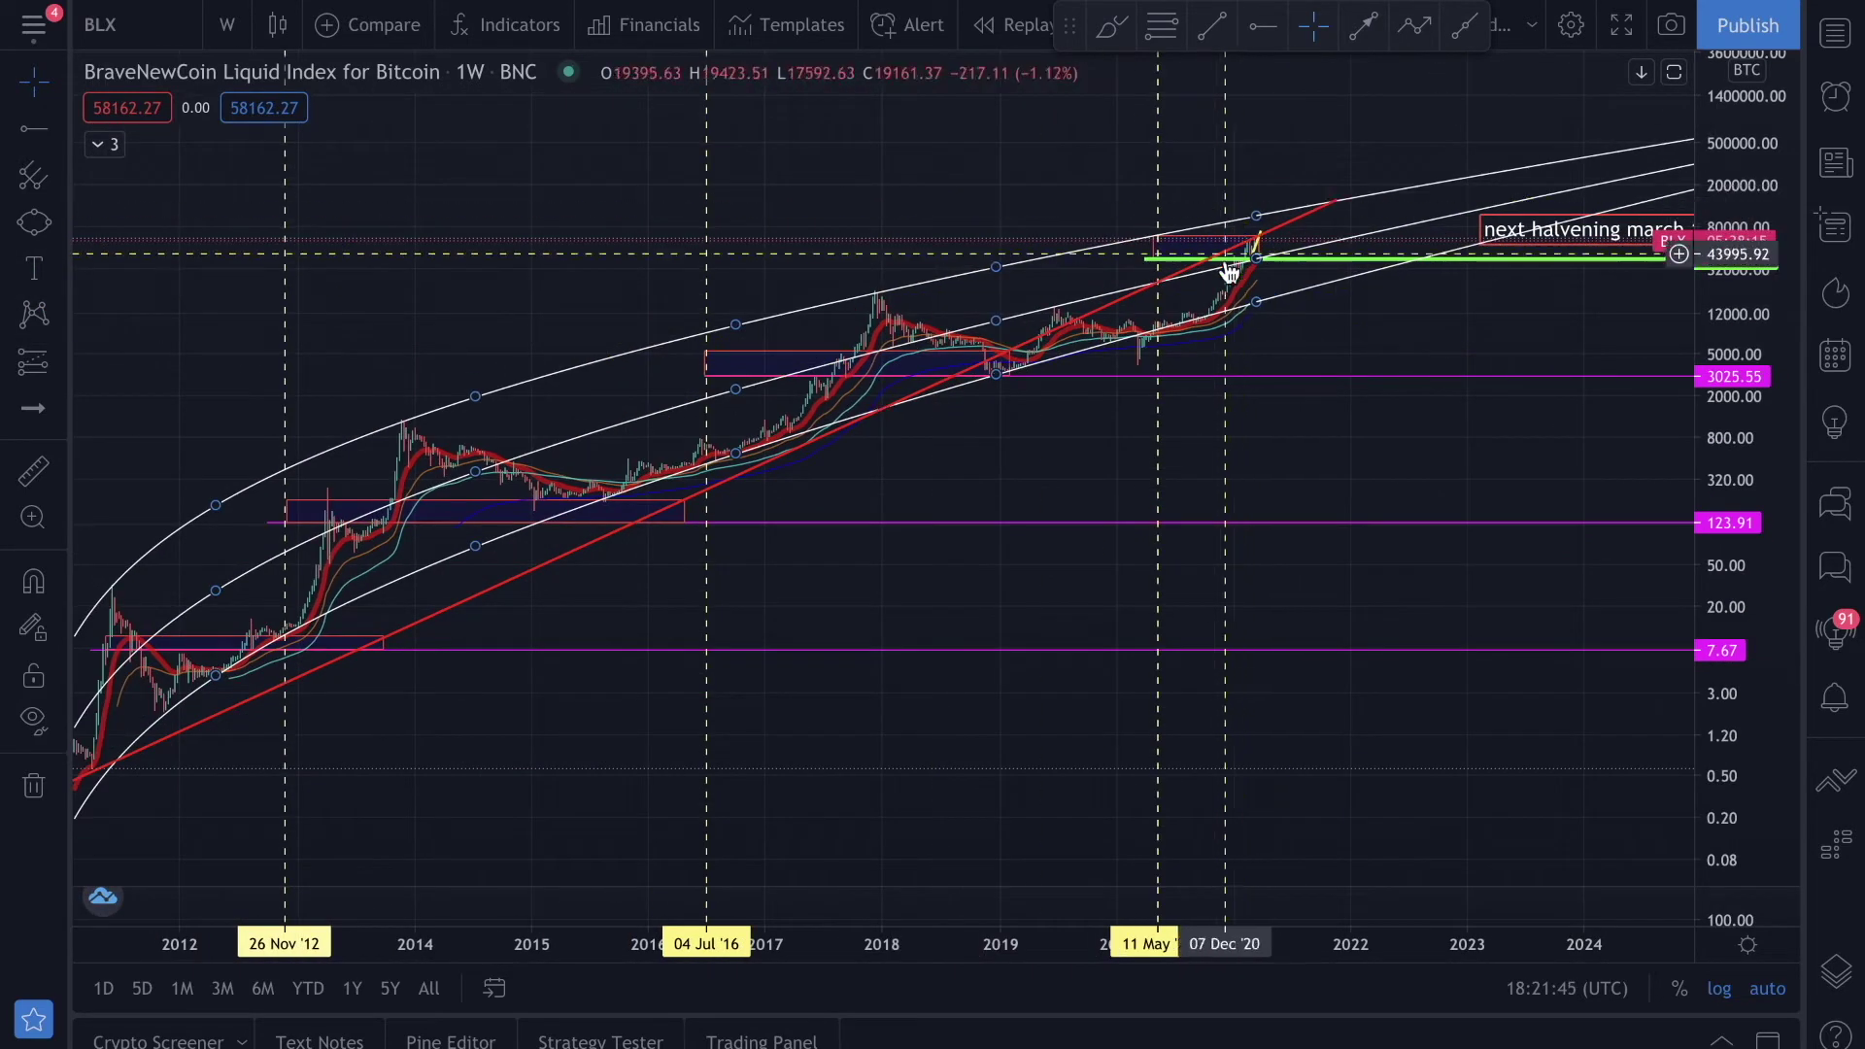
{"action": "scroll", "coordinate": [1088, 474], "scroll_direction": "up", "scroll_amount": 1}
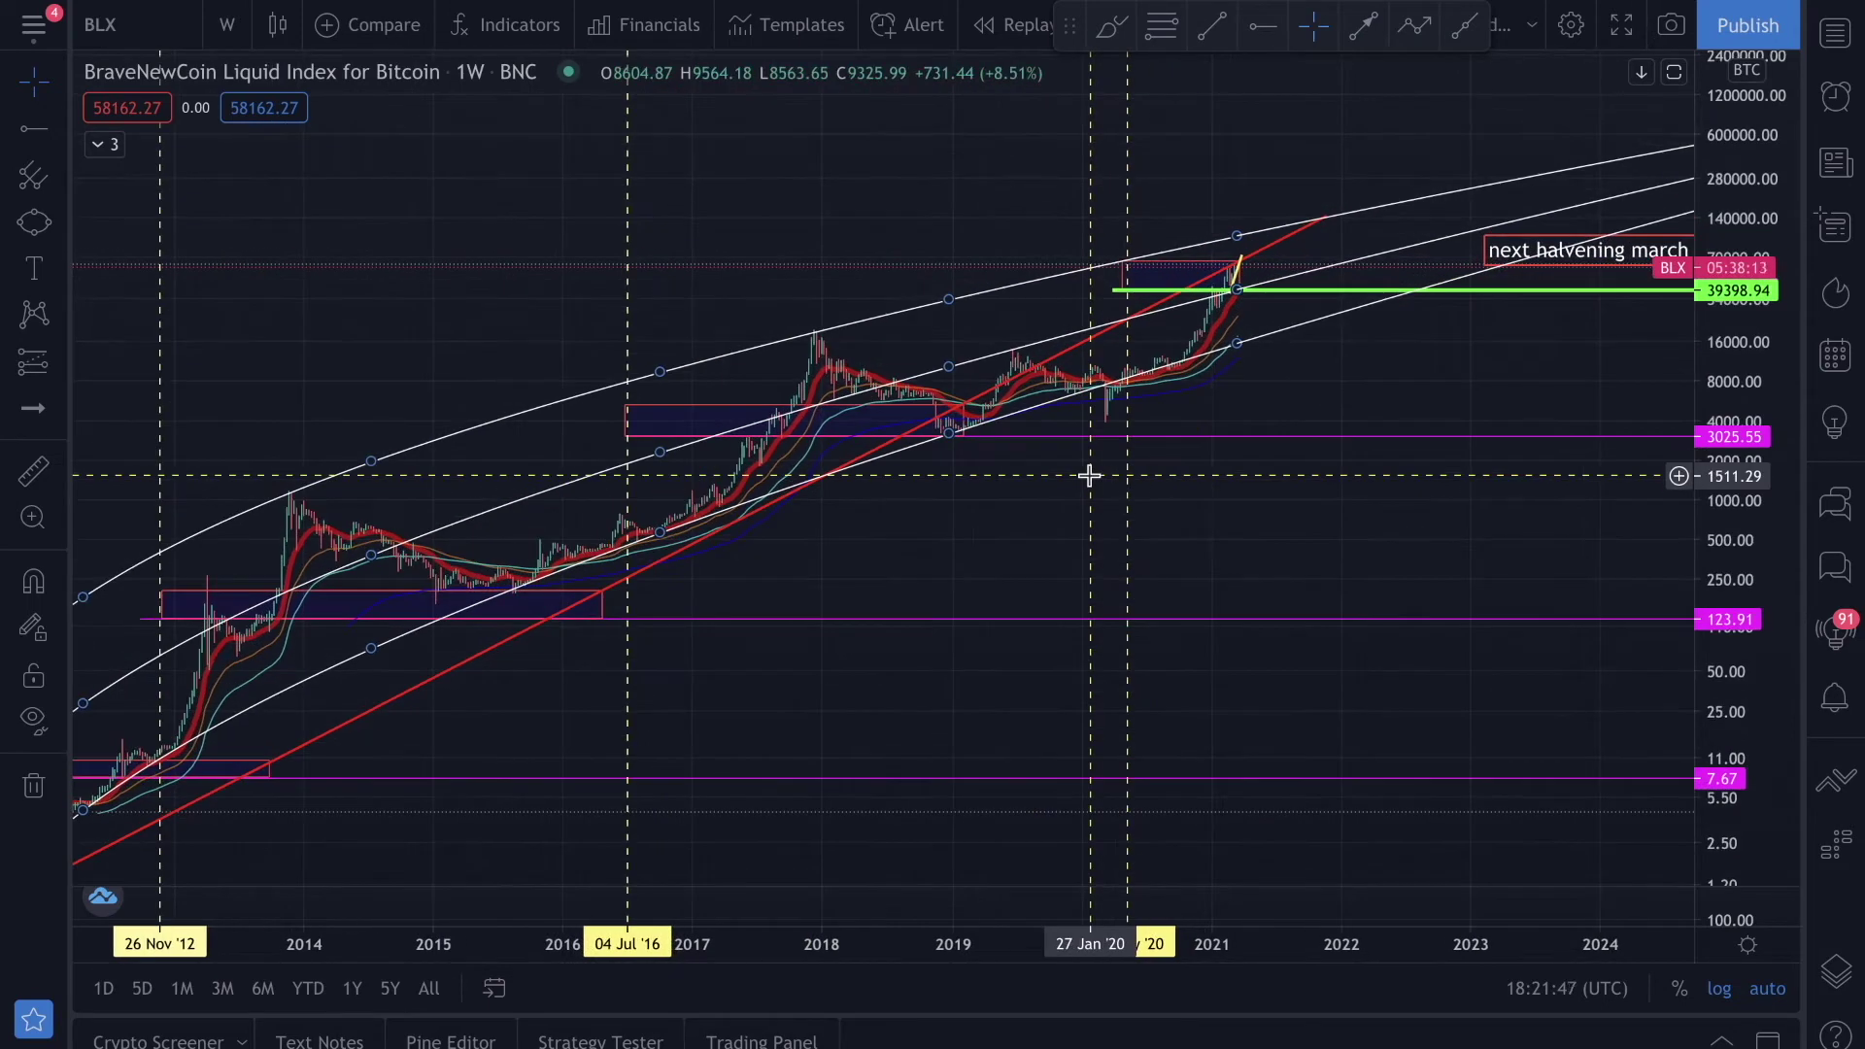
{"action": "scroll", "coordinate": [1088, 474], "scroll_direction": "up", "scroll_amount": 1}
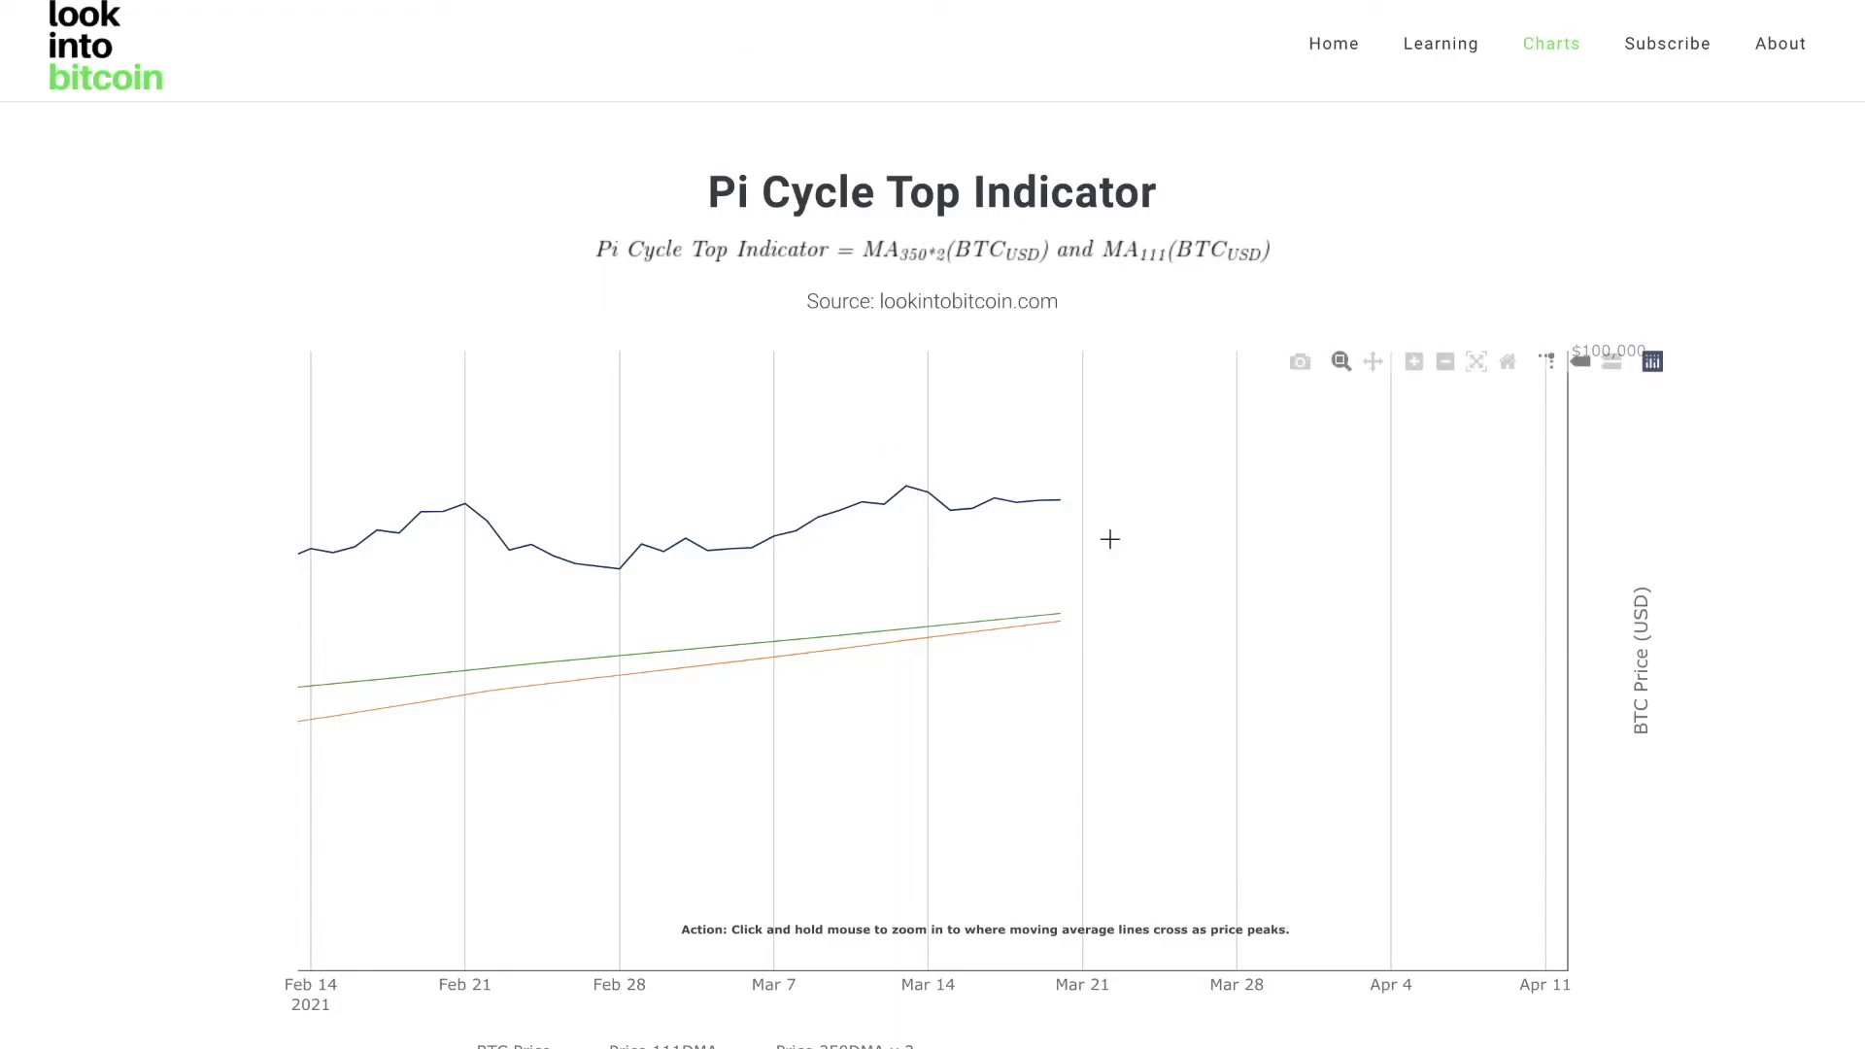
{"action": "scroll", "coordinate": [1107, 537], "scroll_direction": "down", "scroll_amount": 2}
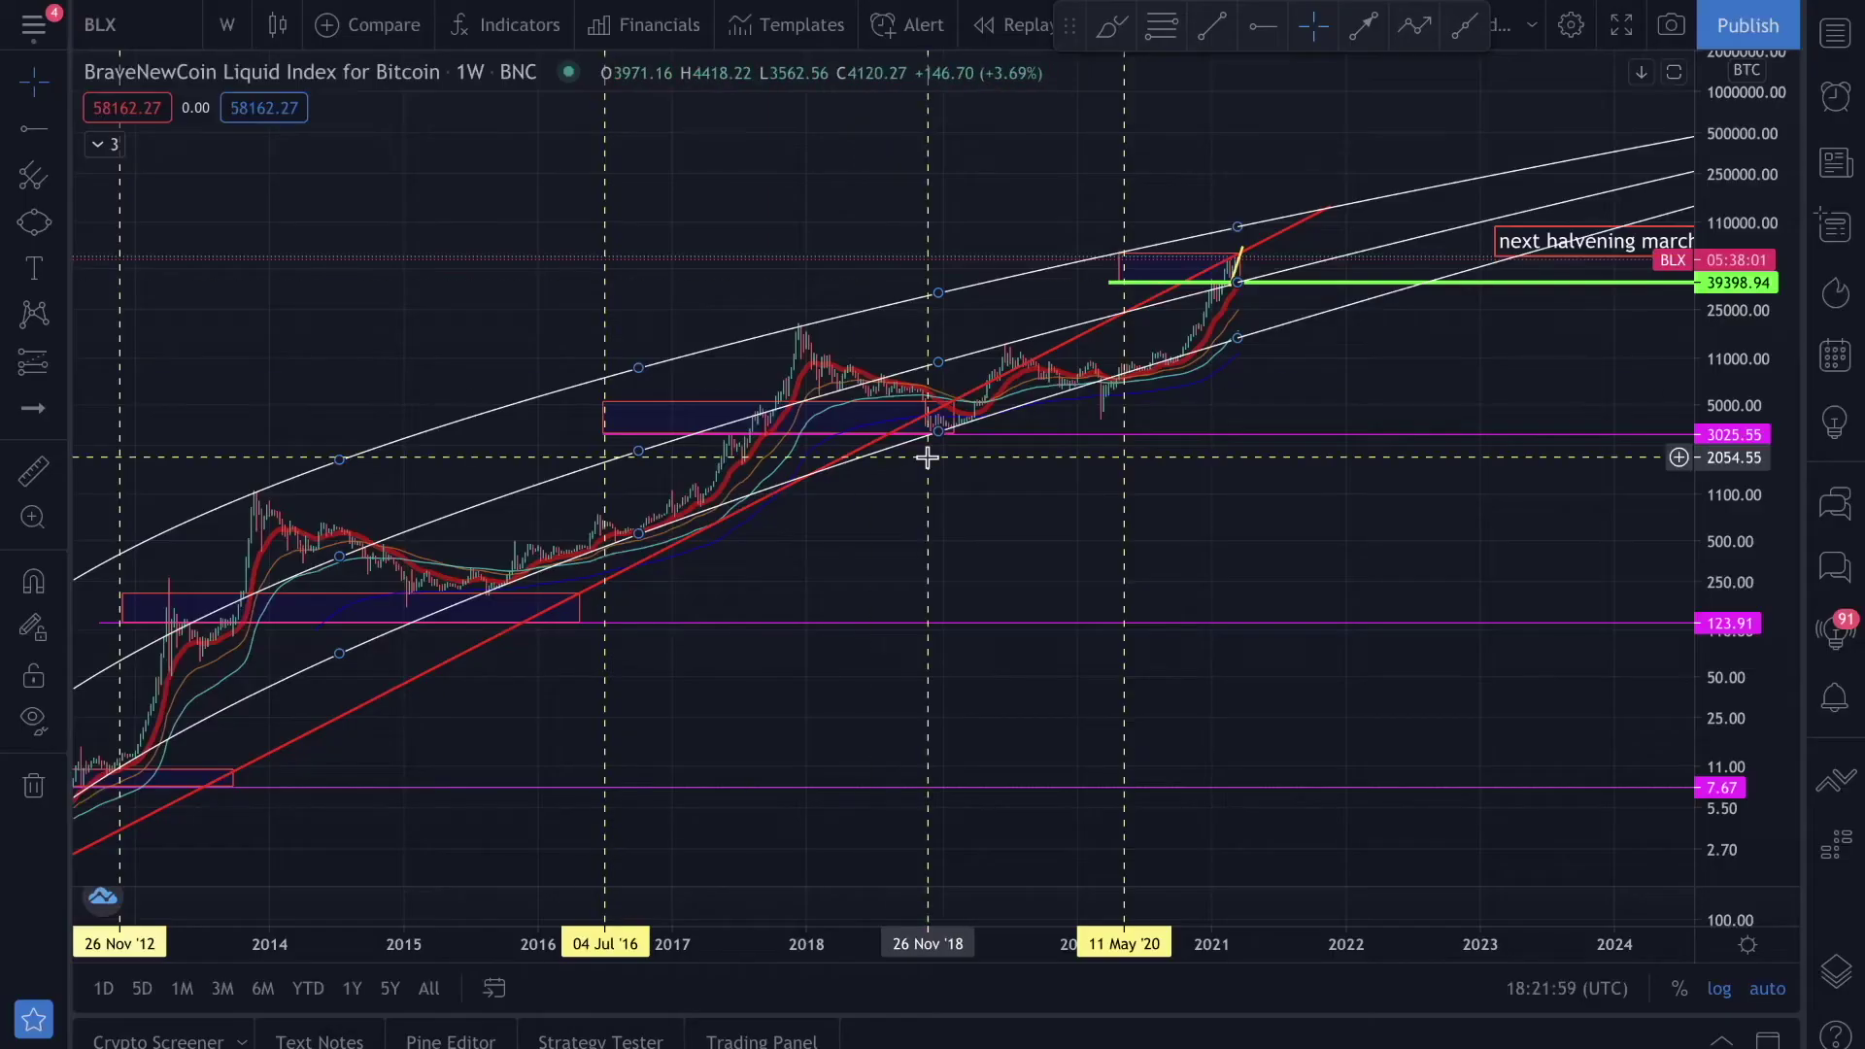
{"action": "scroll", "coordinate": [926, 457], "scroll_direction": "up", "scroll_amount": 4}
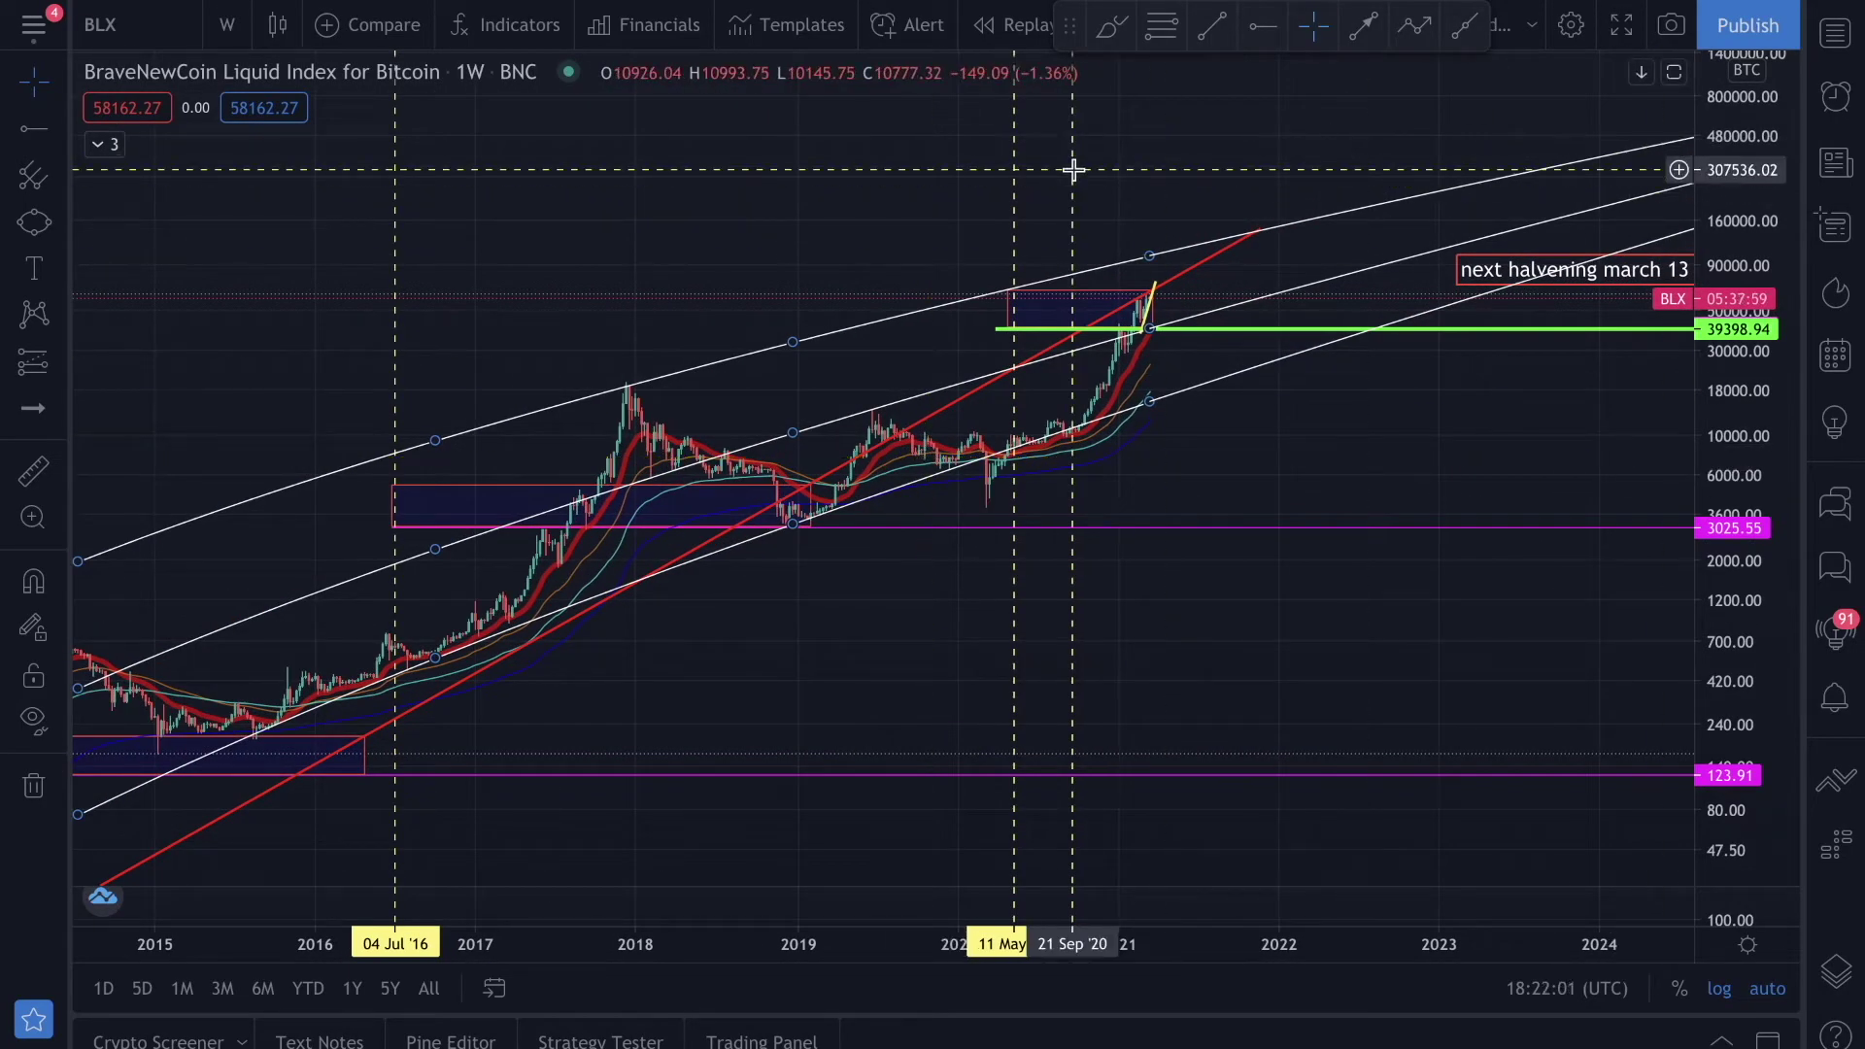
Add Binance's VETUSD (VeChain / US Dollar) to the watchlist and open its chart
{"action": "left_click", "coordinate": [1835, 37]}
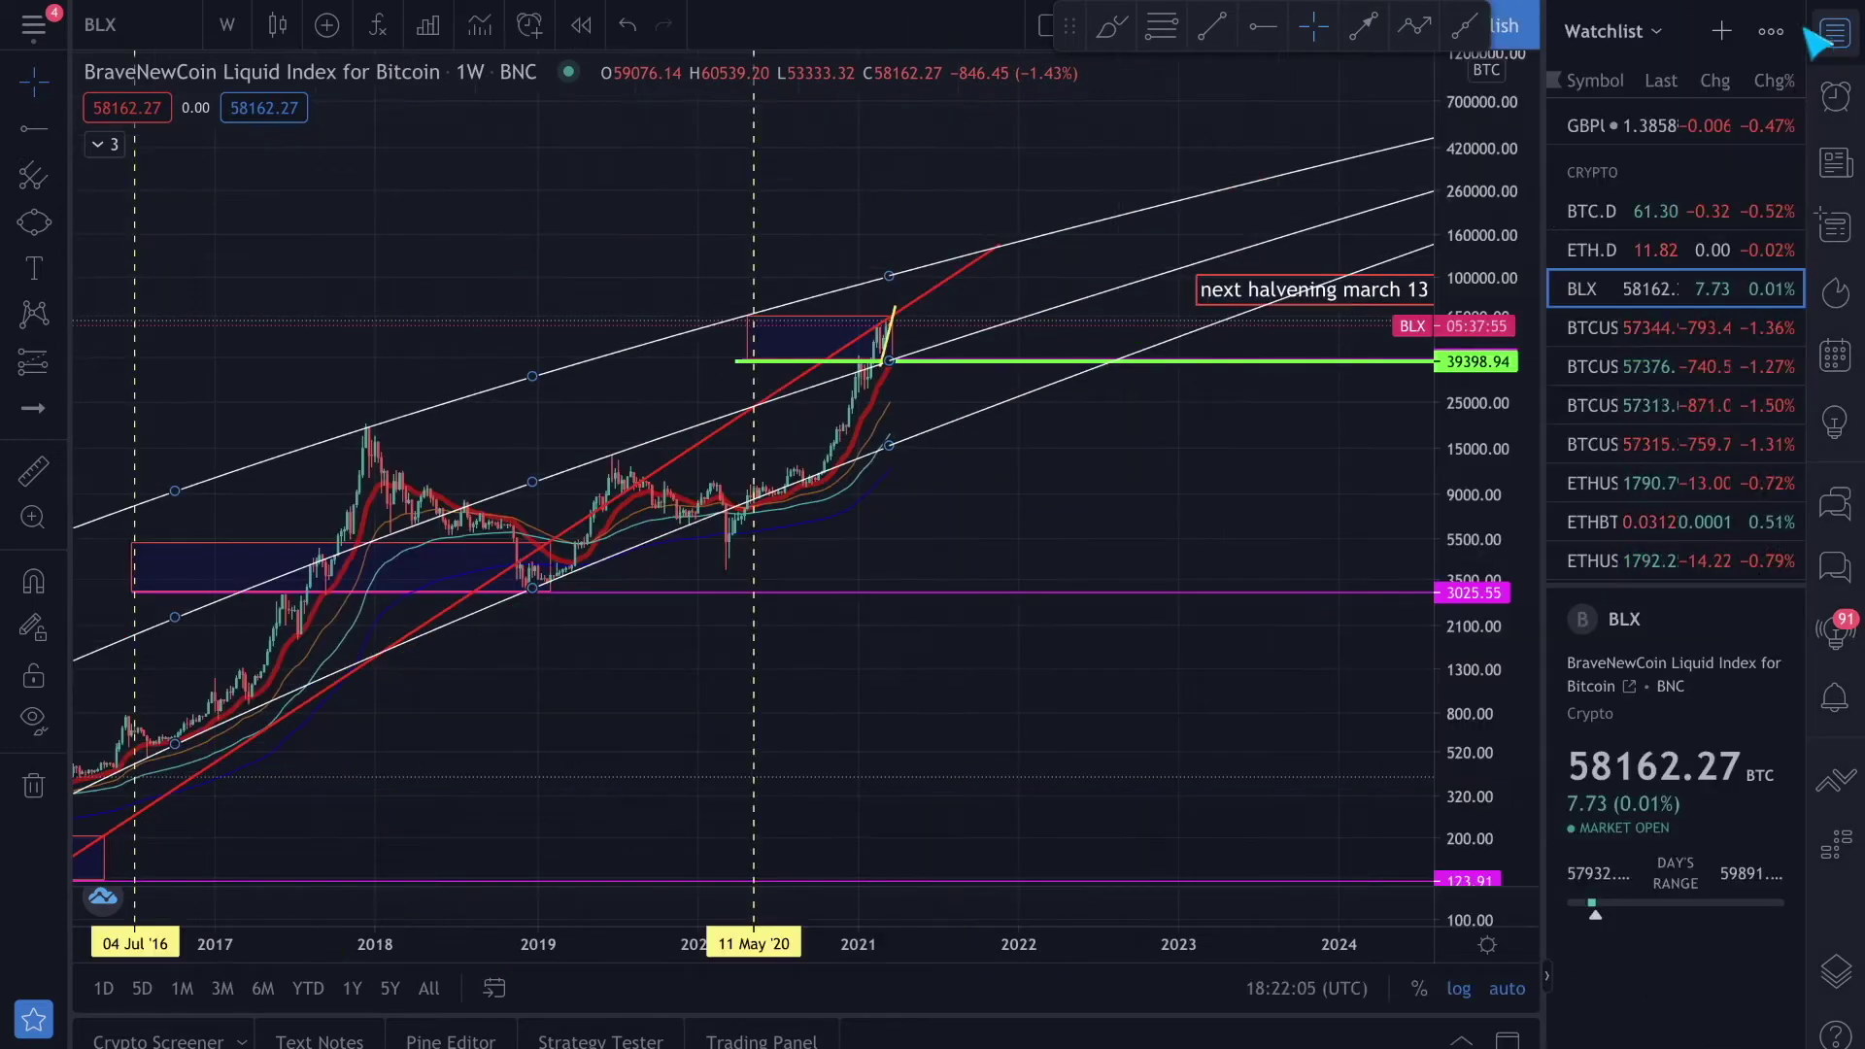
{"action": "left_click", "coordinate": [1733, 31]}
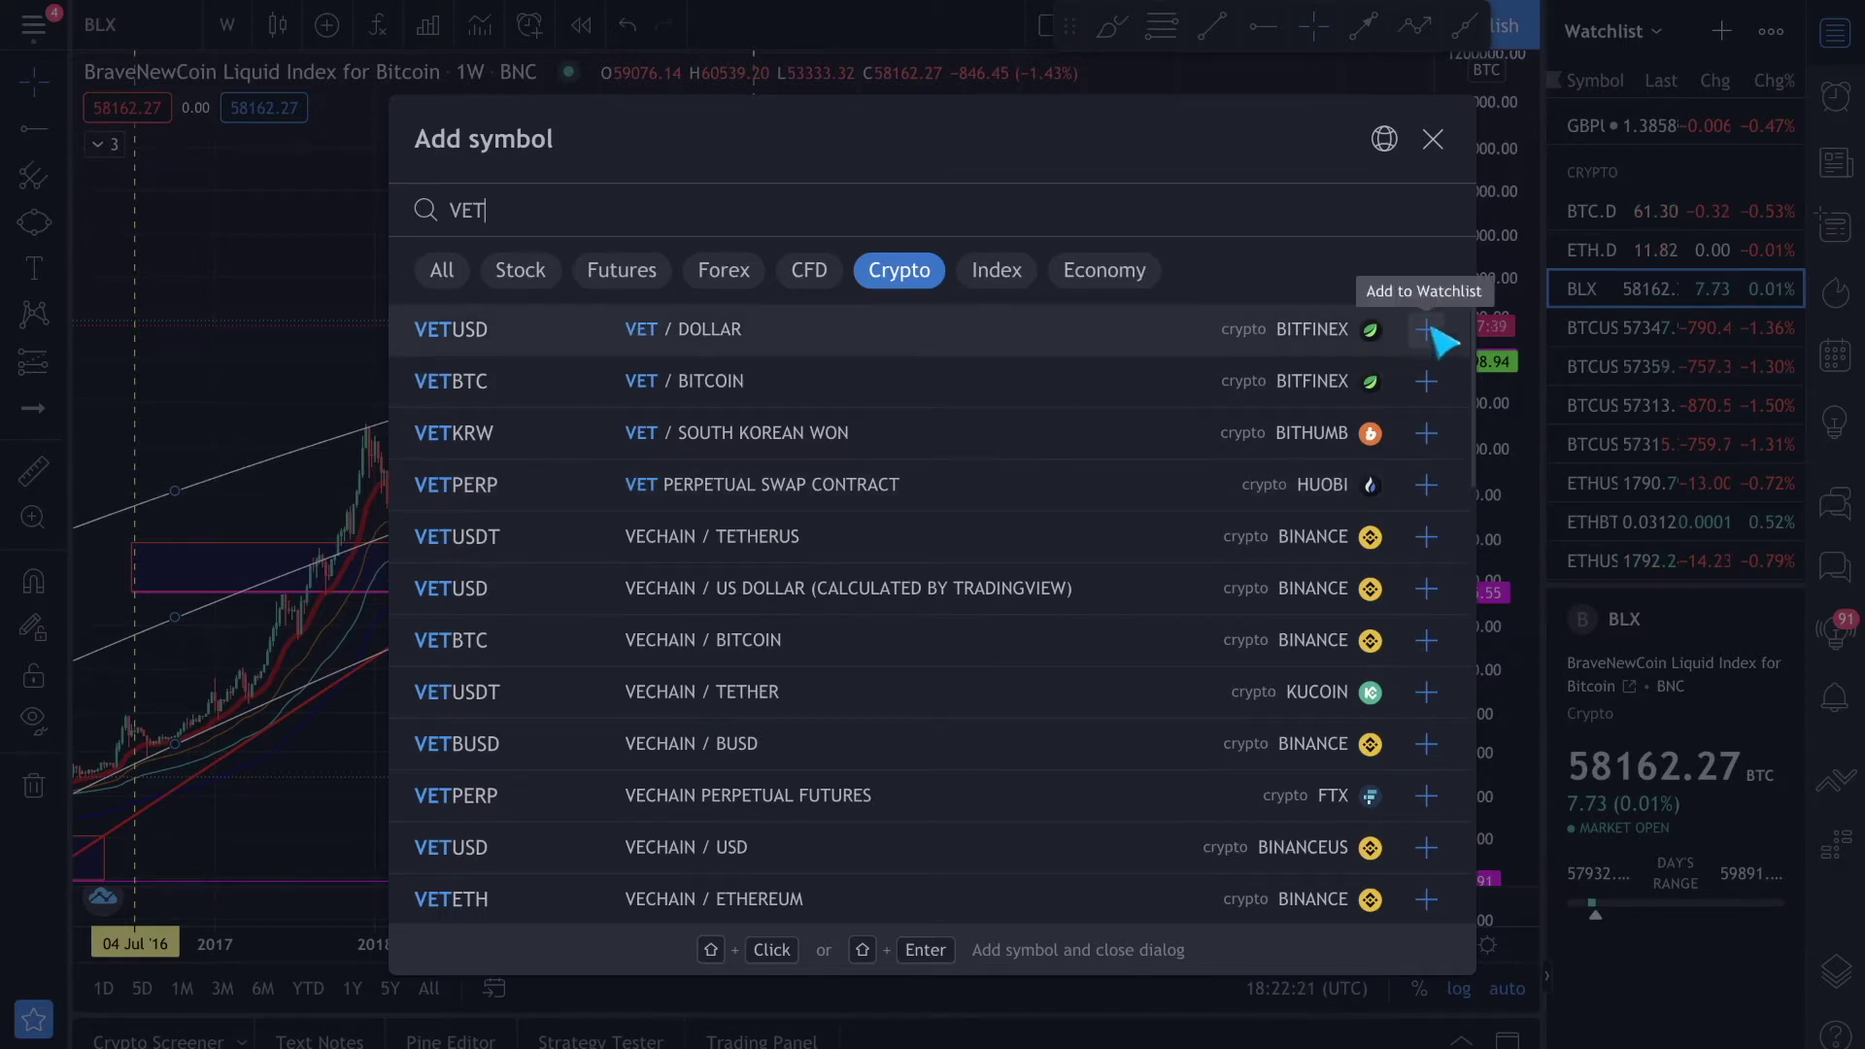
{"action": "left_click", "coordinate": [1425, 588]}
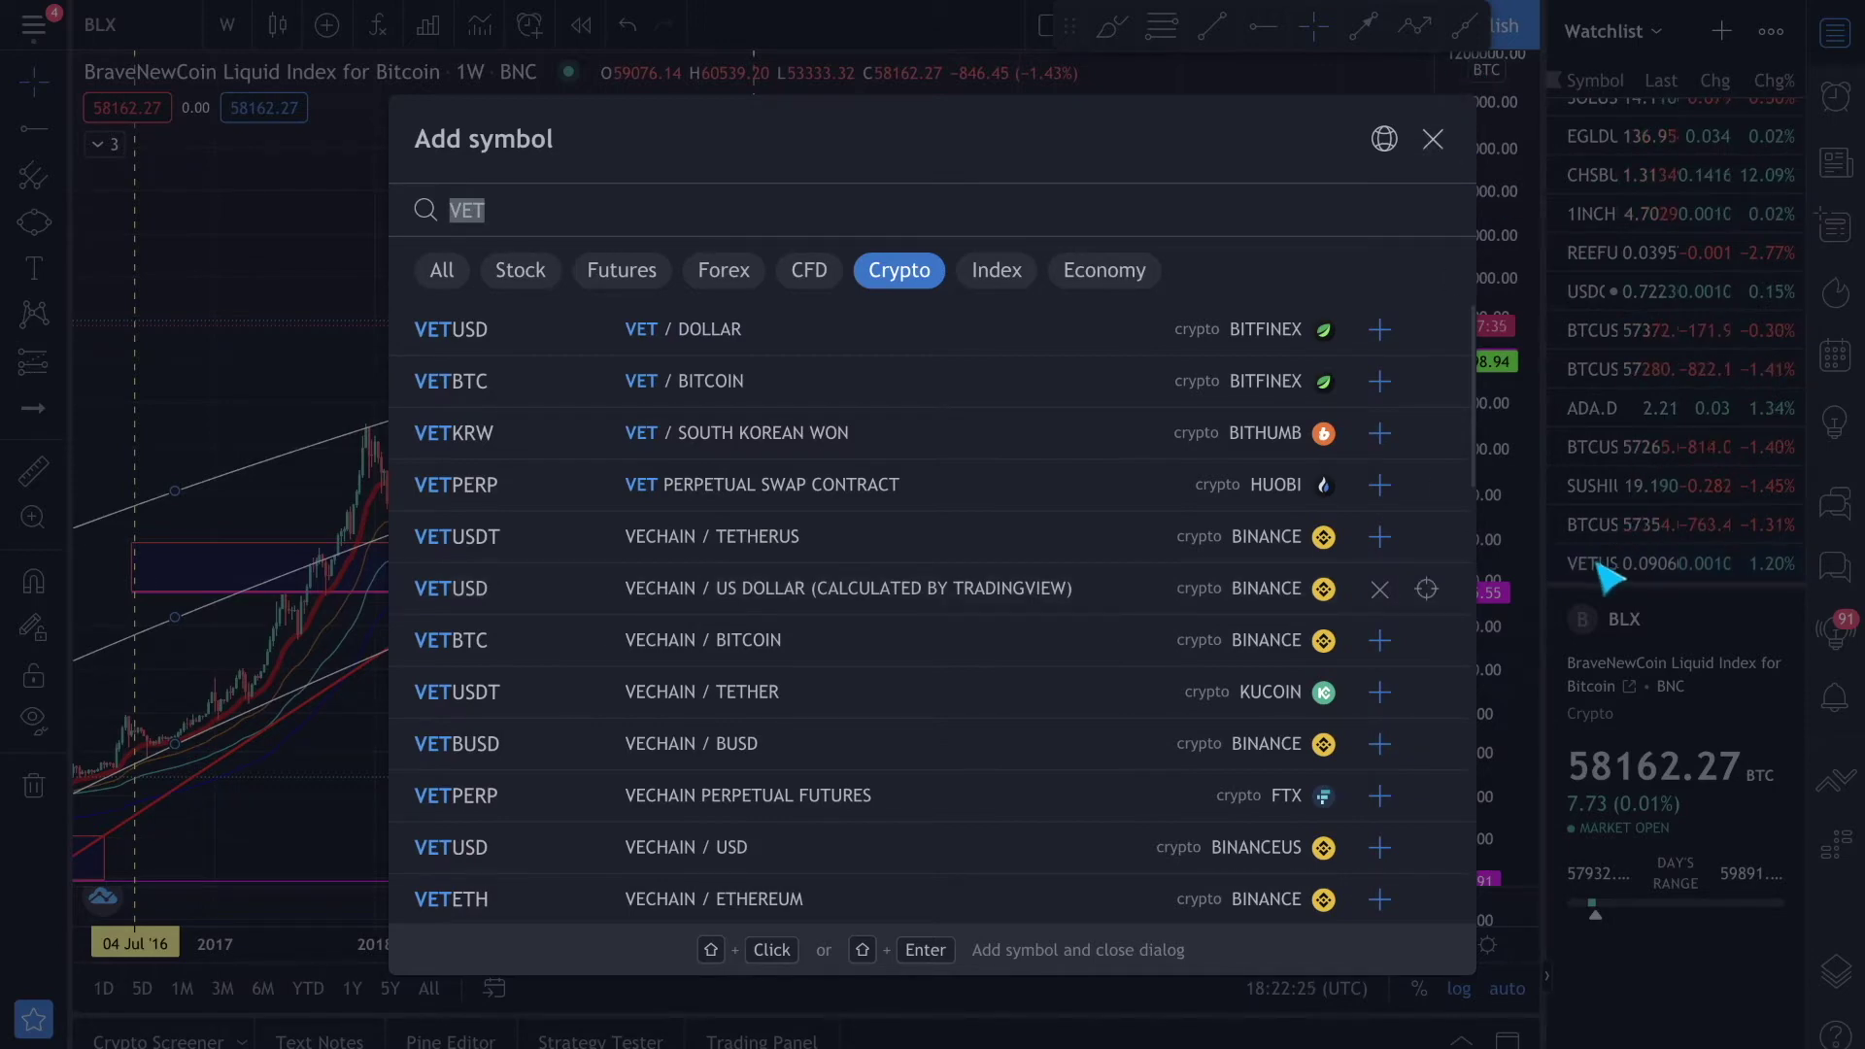
{"action": "left_click", "coordinate": [1433, 139]}
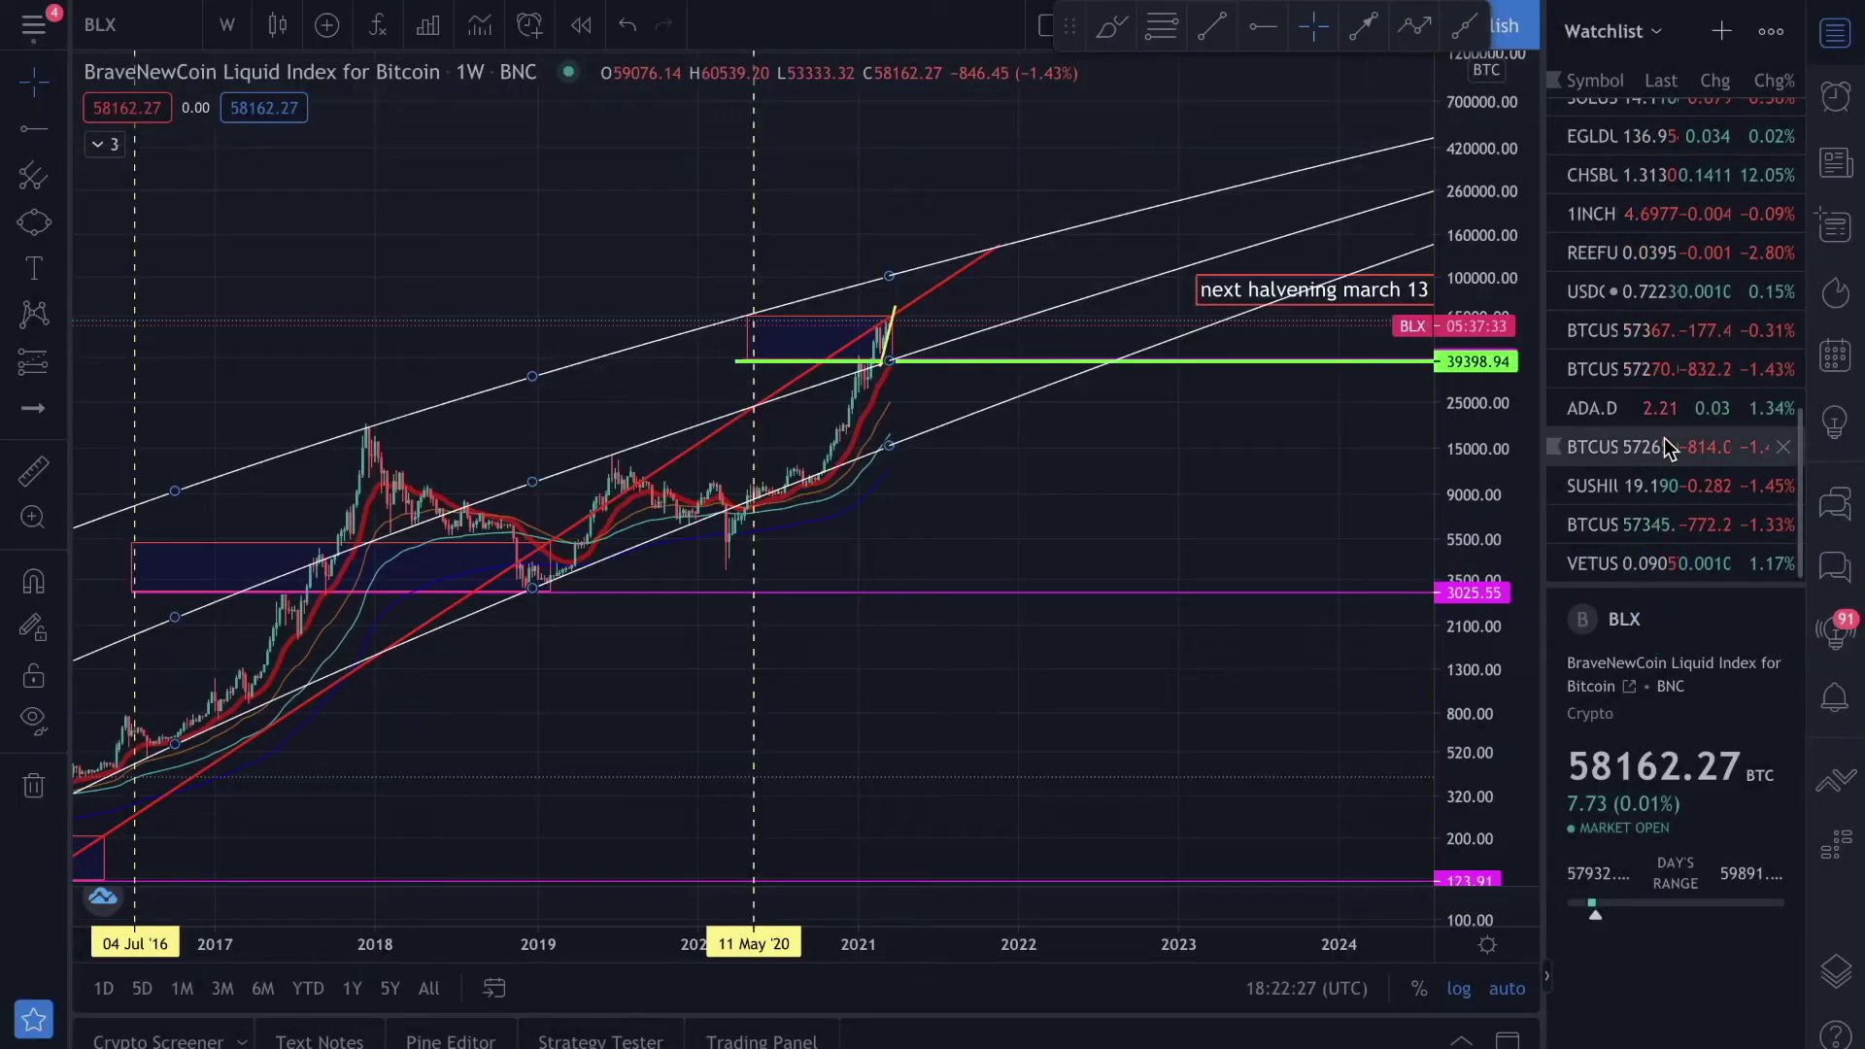
{"action": "left_click", "coordinate": [1631, 567]}
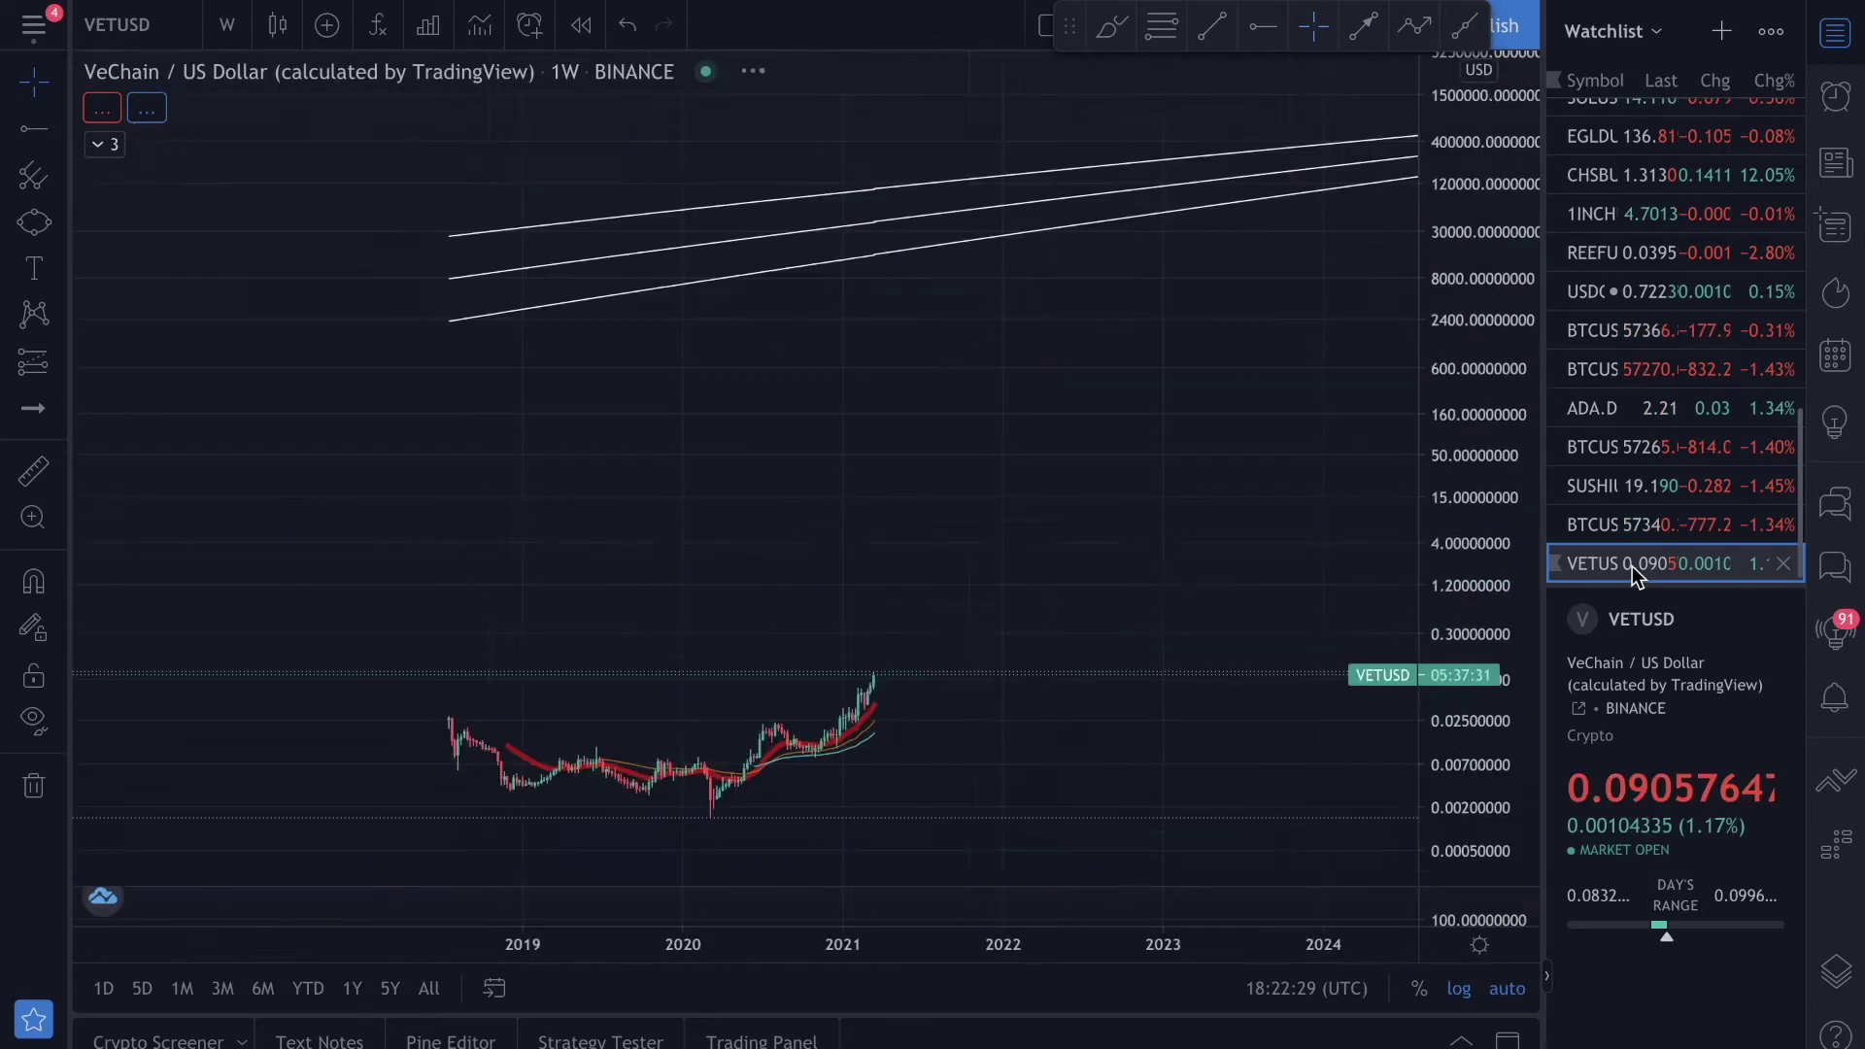
Hide the Bitcoin Log Growth Curves indicator and collapse the legend again
{"action": "scroll", "coordinate": [904, 574], "scroll_direction": "up", "scroll_amount": 3}
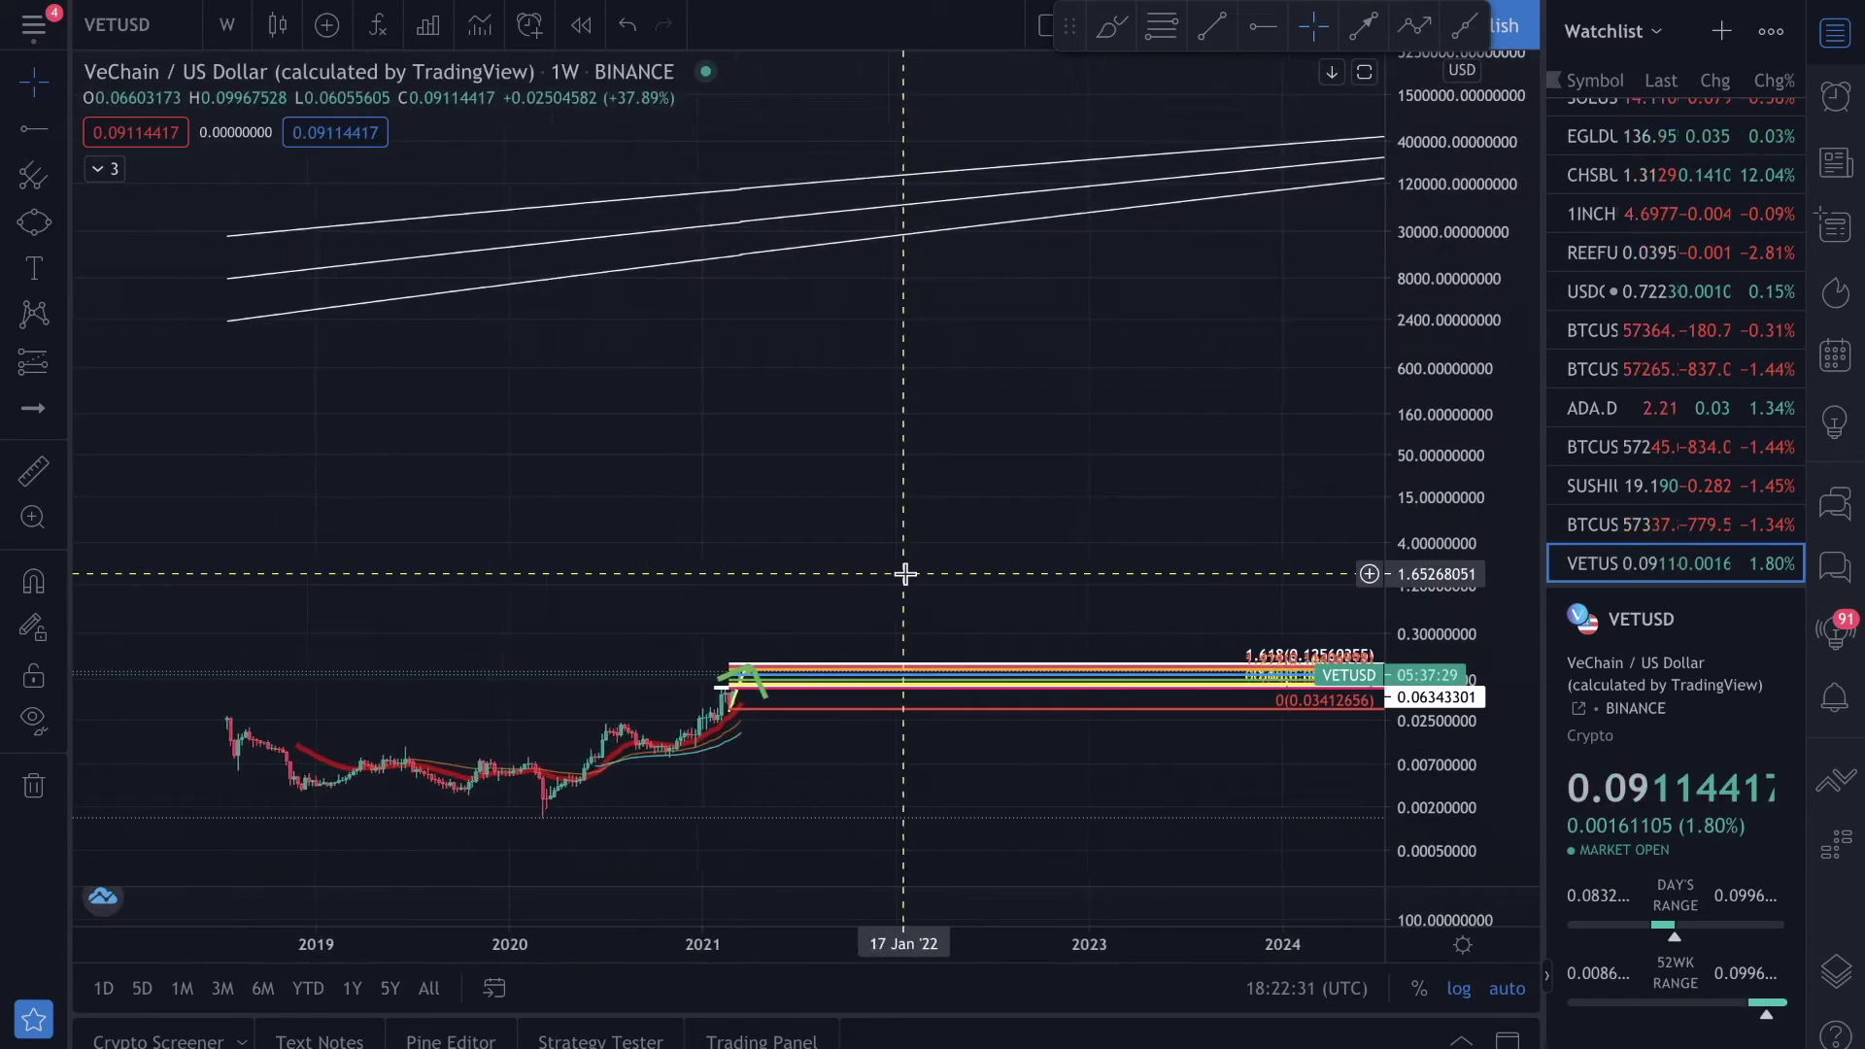
{"action": "scroll", "coordinate": [905, 574], "scroll_direction": "down", "scroll_amount": 3}
{"action": "left_click", "coordinate": [98, 168]}
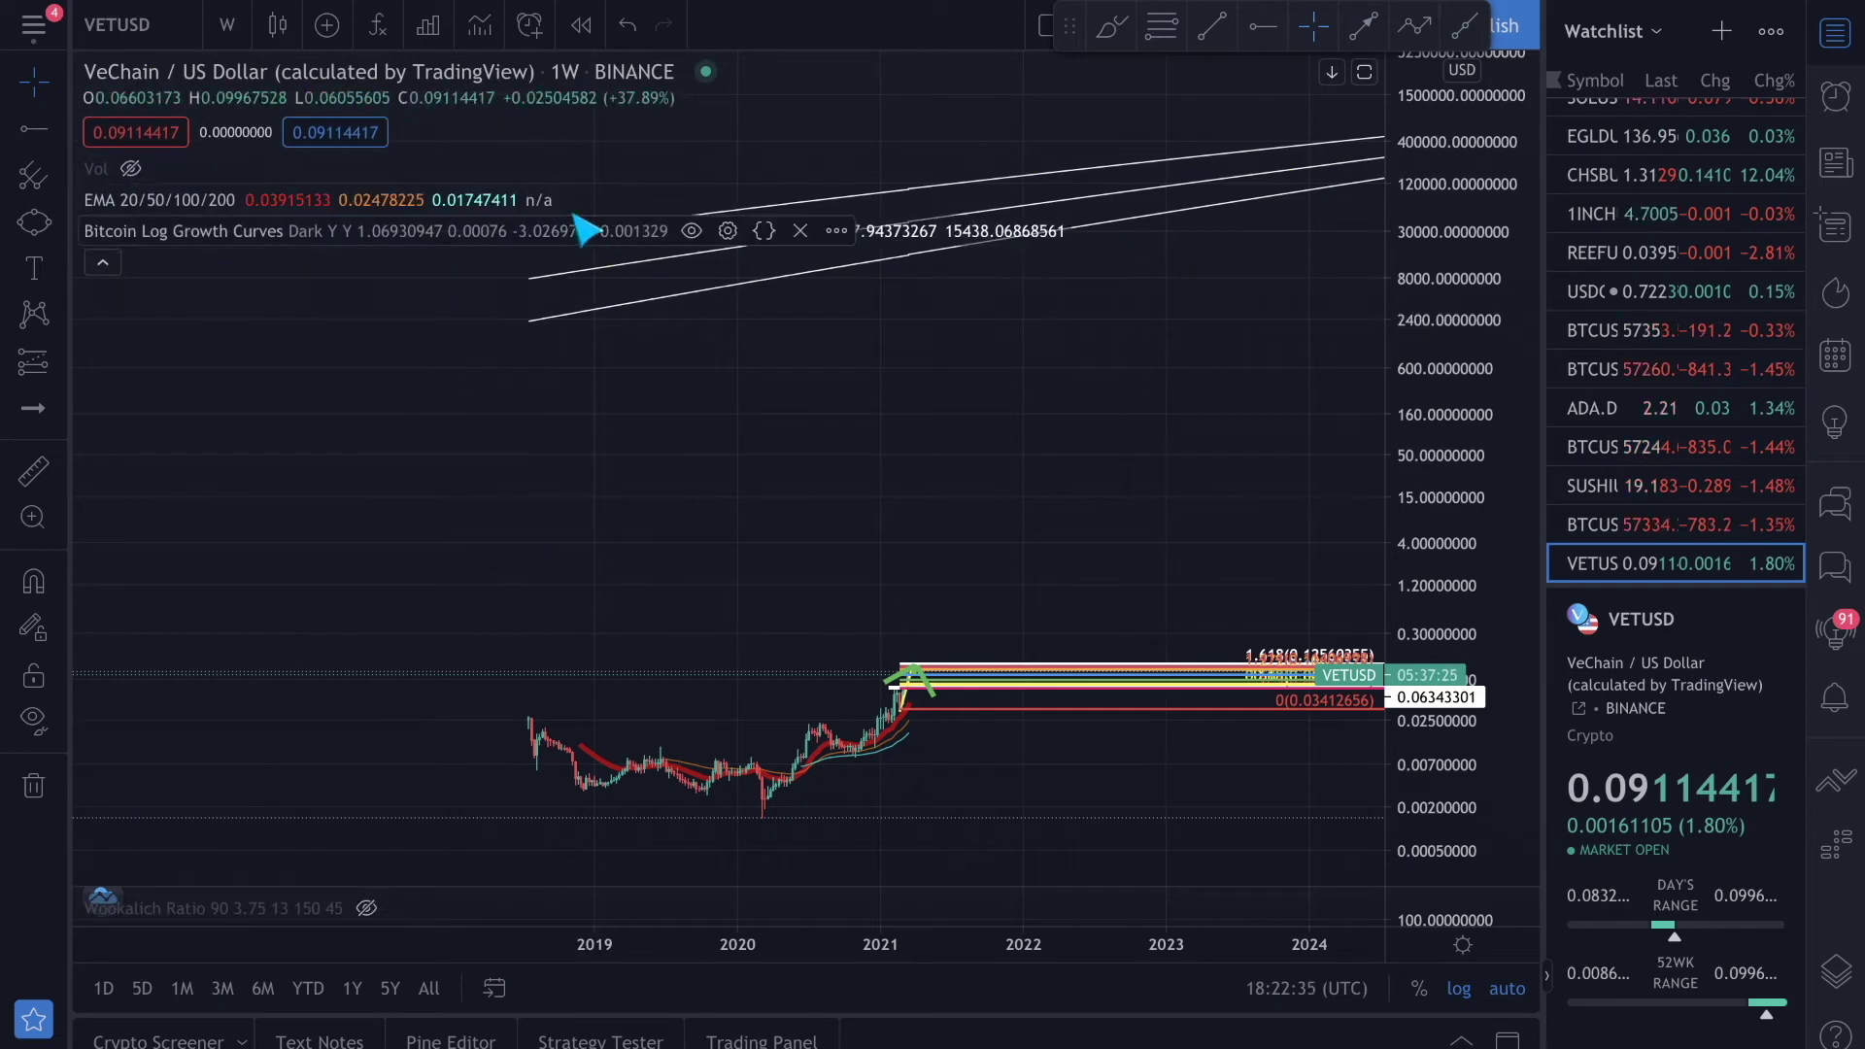
{"action": "left_click", "coordinate": [691, 231]}
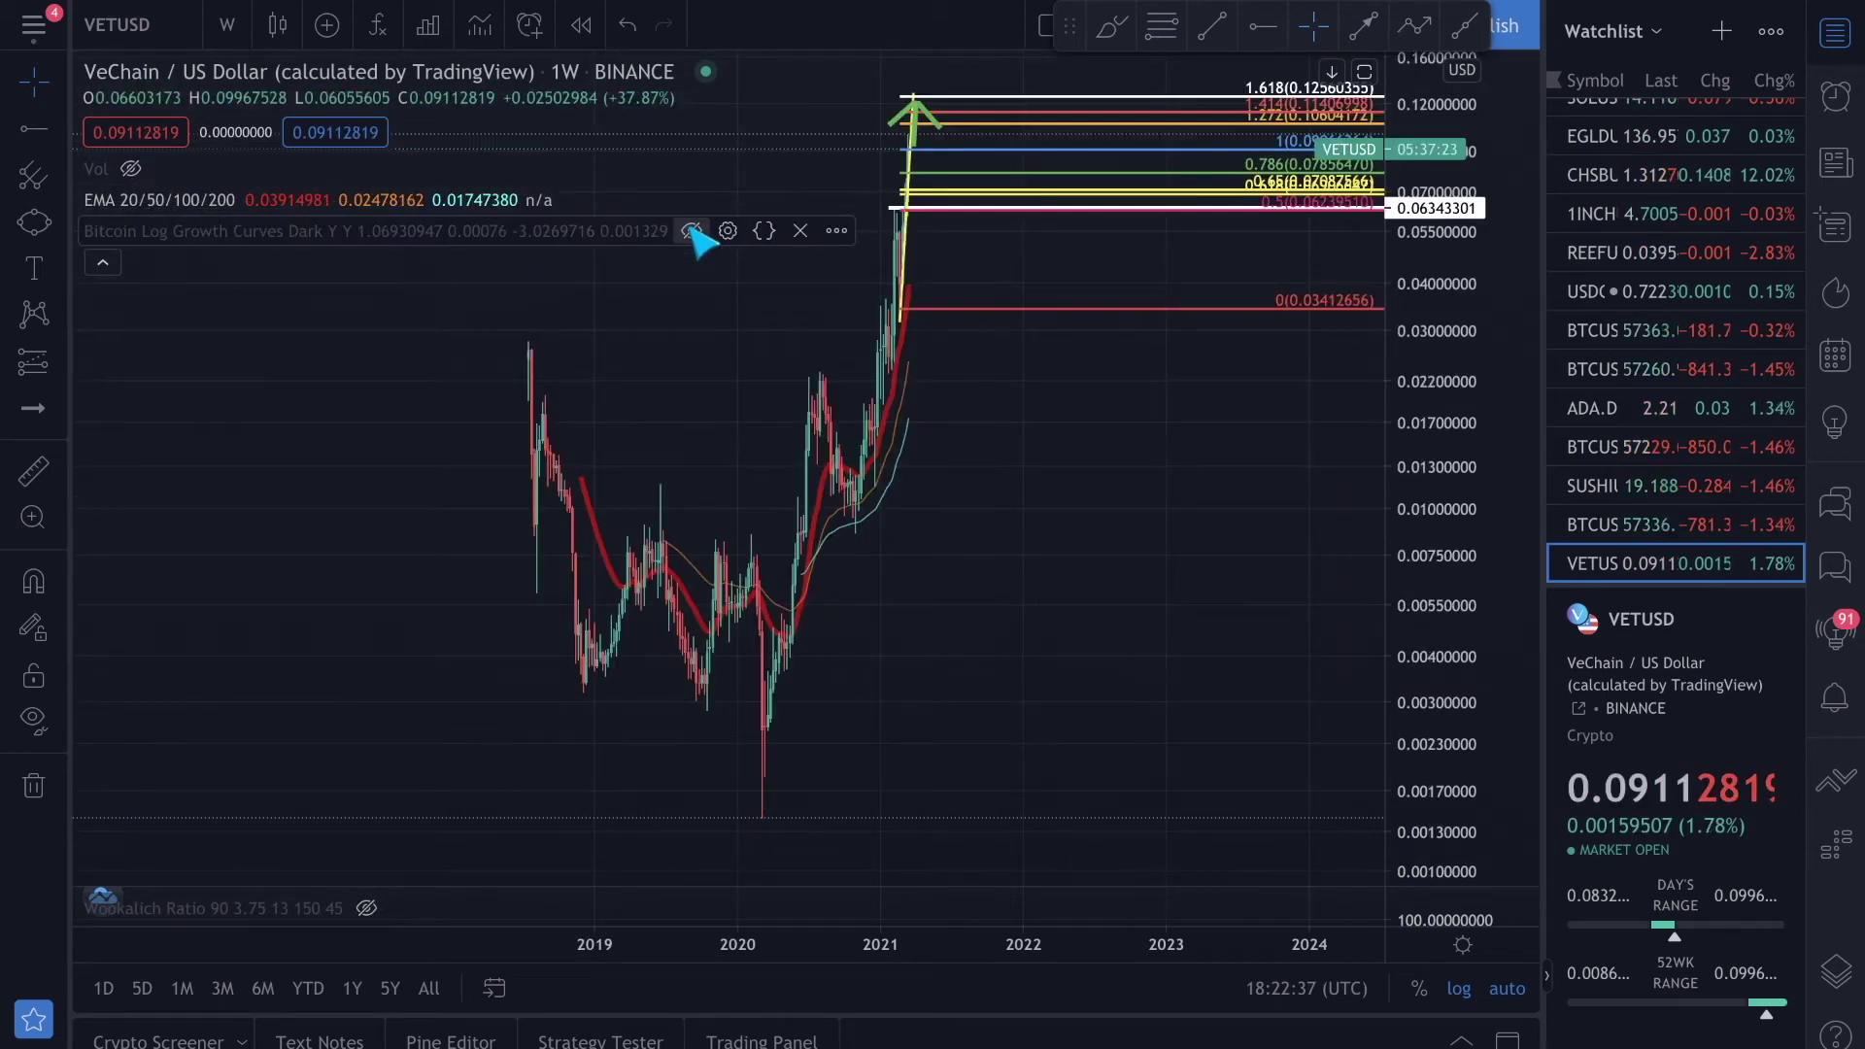
{"action": "left_click", "coordinate": [102, 262]}
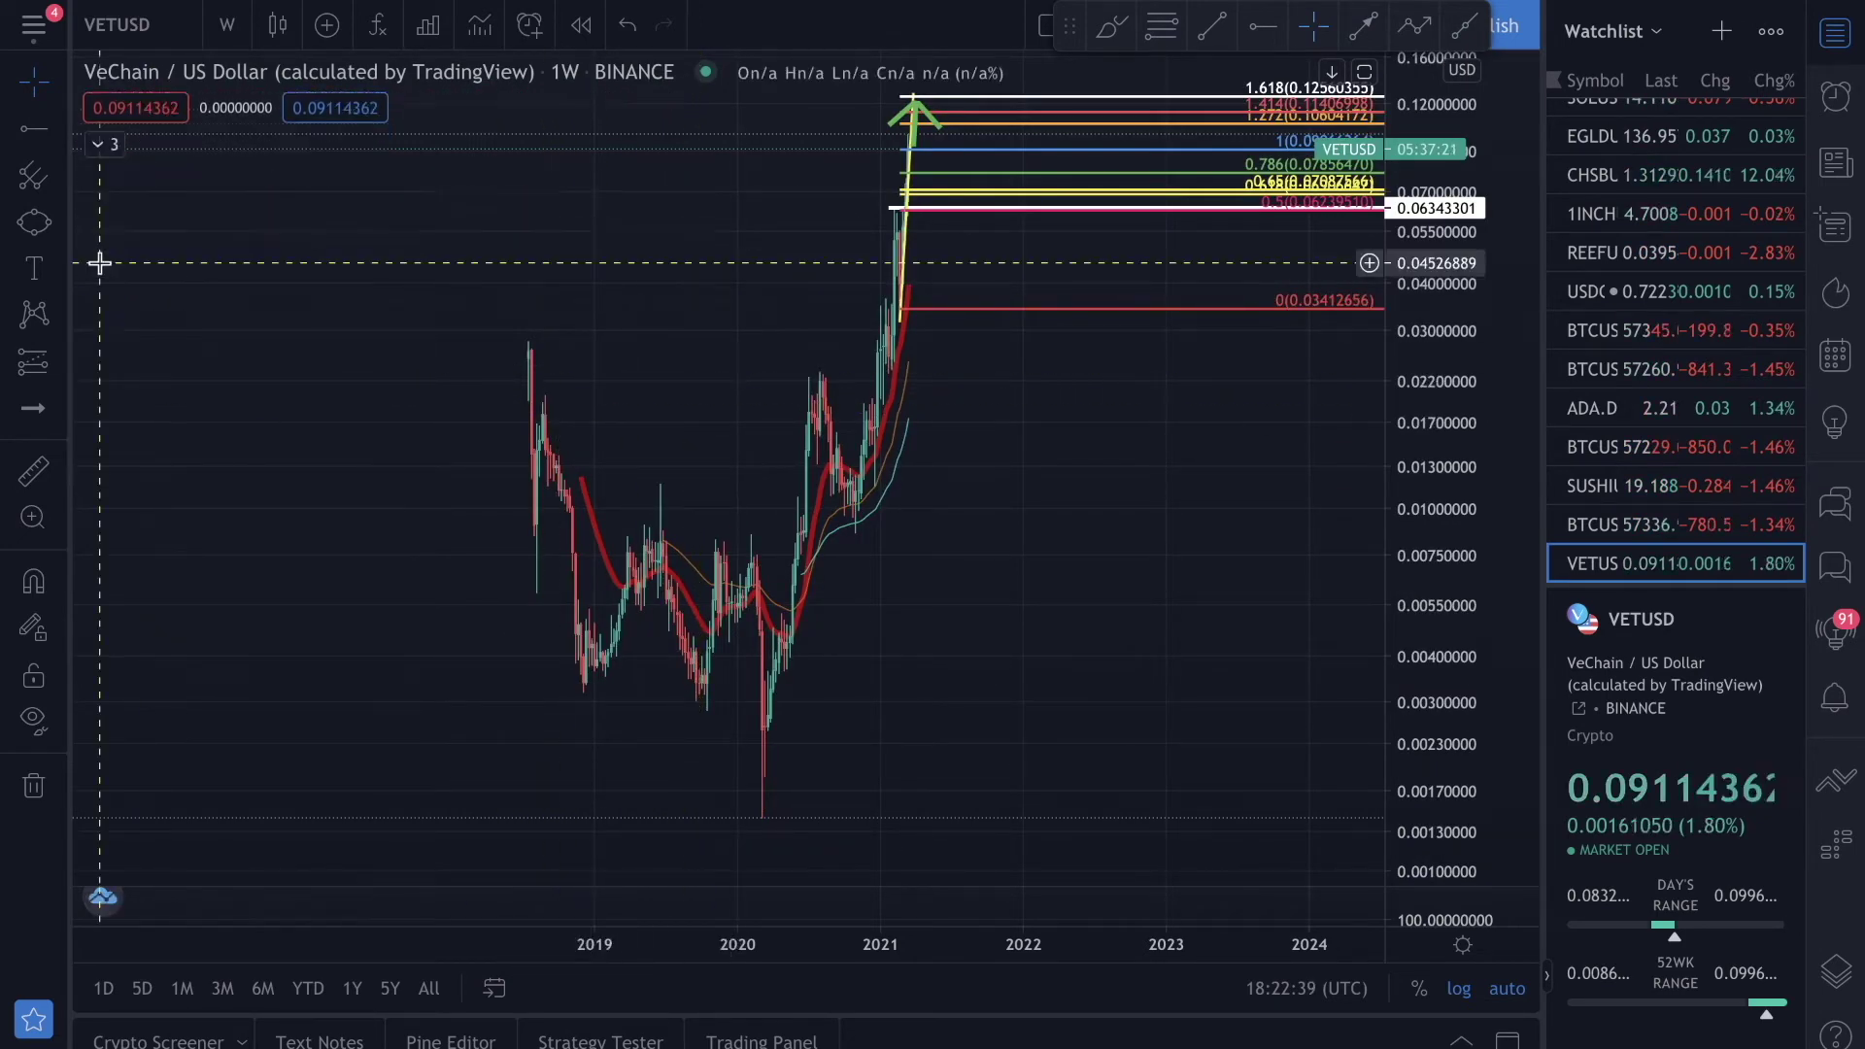
Close the watchlist and rescale the chart to frame VeChain's 2021 rally and Fibonacci levels up to 1.618
{"action": "scroll", "coordinate": [828, 439], "scroll_direction": "up", "scroll_amount": 6}
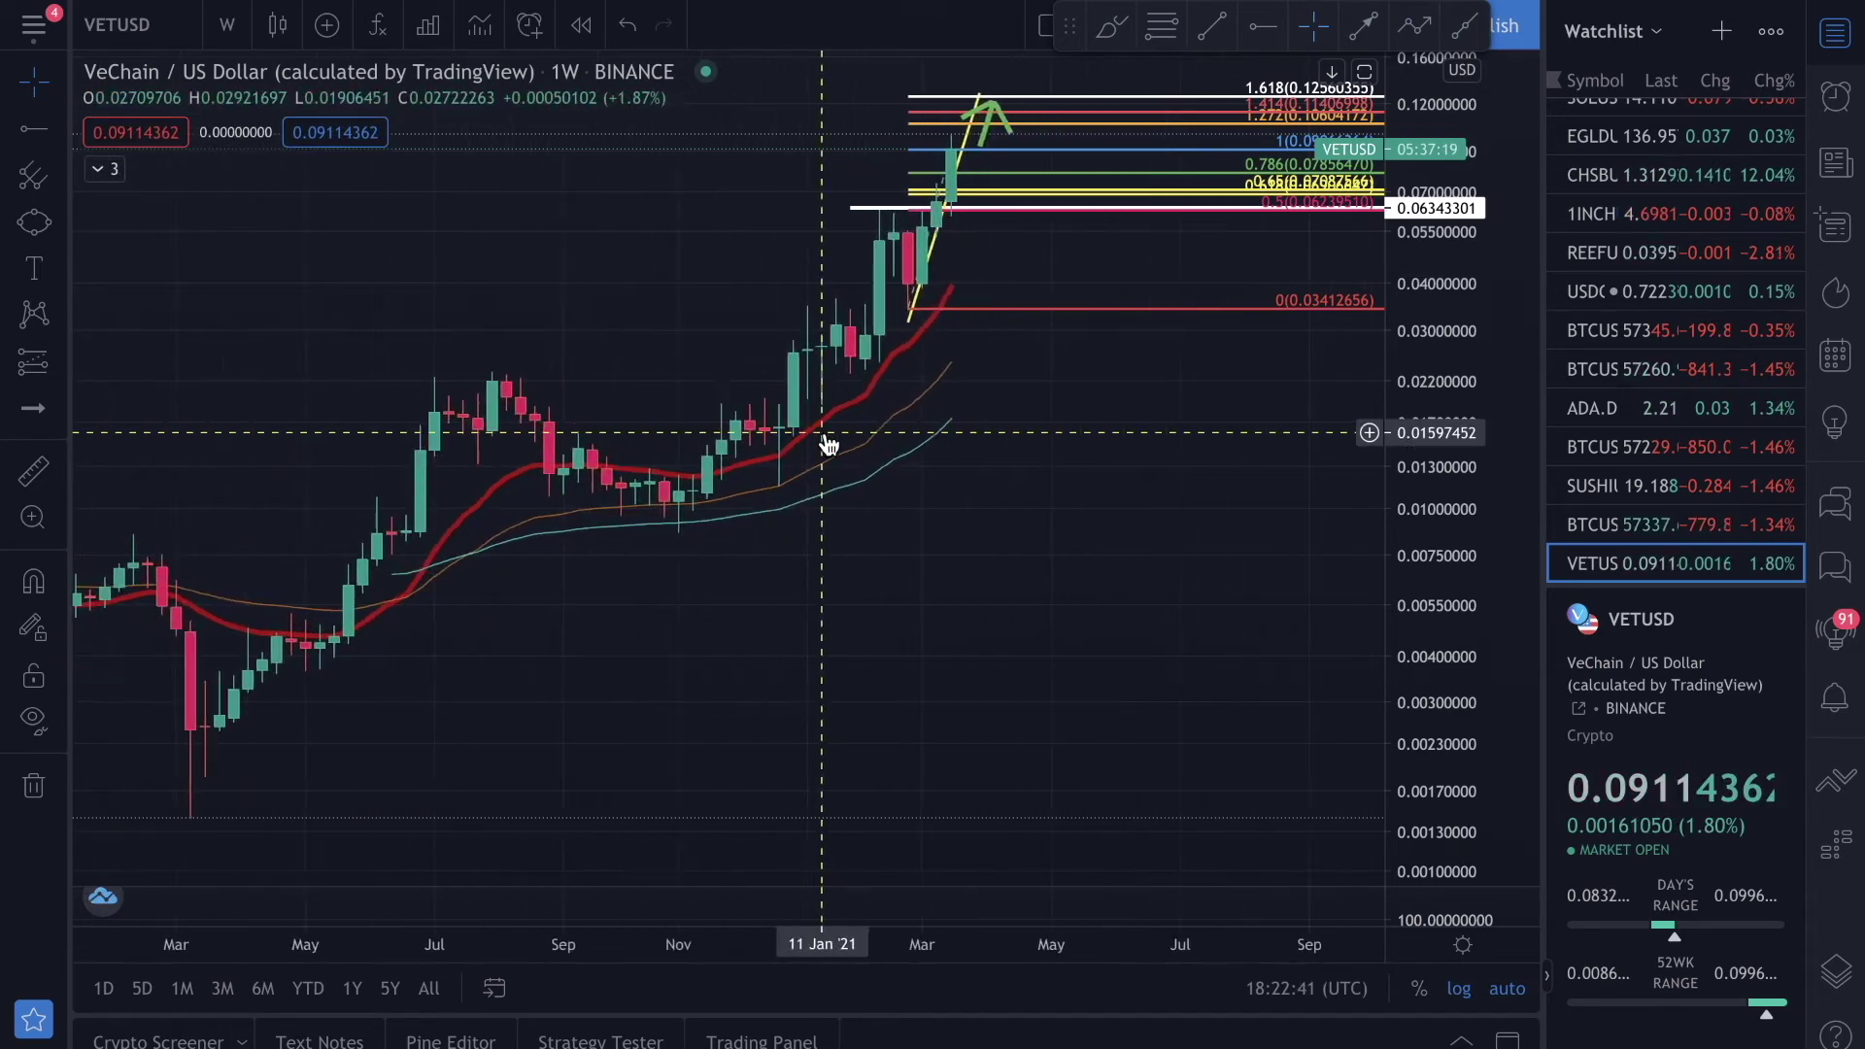
{"action": "scroll", "coordinate": [829, 444], "scroll_direction": "up", "scroll_amount": 6}
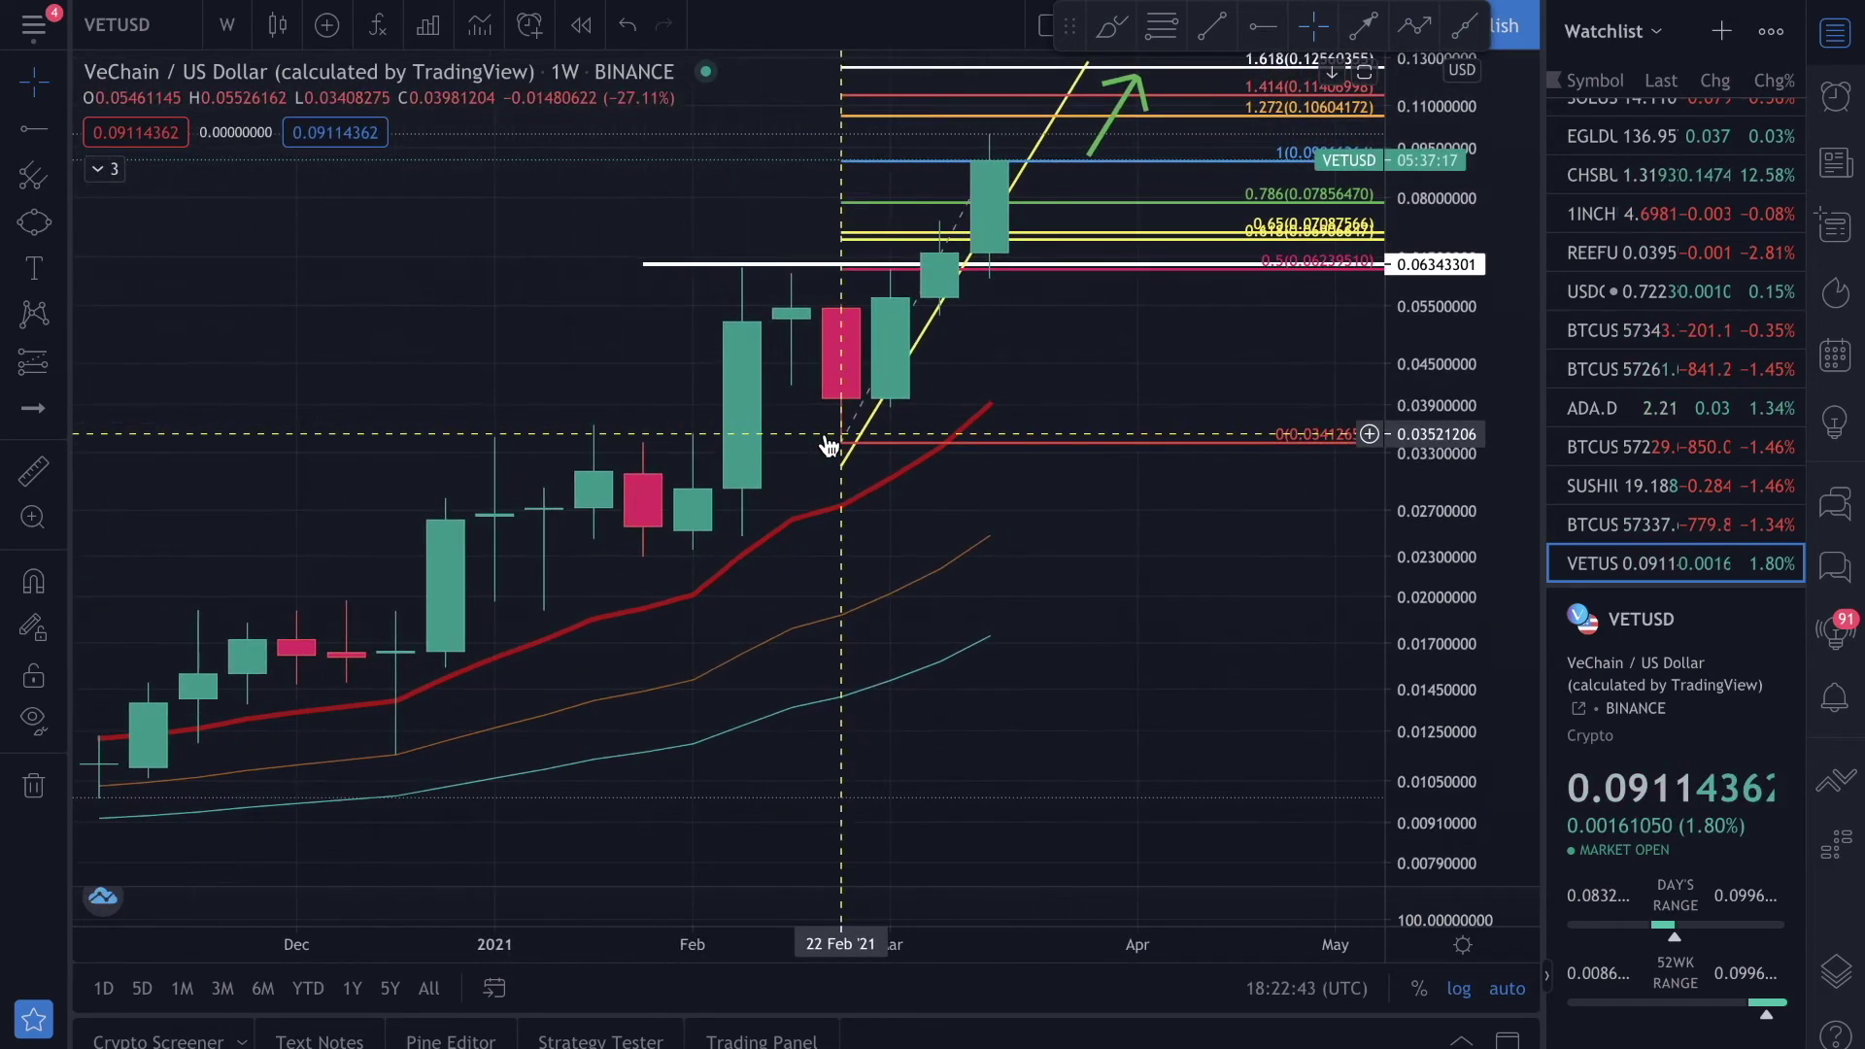
{"action": "scroll", "coordinate": [971, 317], "scroll_direction": "up", "scroll_amount": 2}
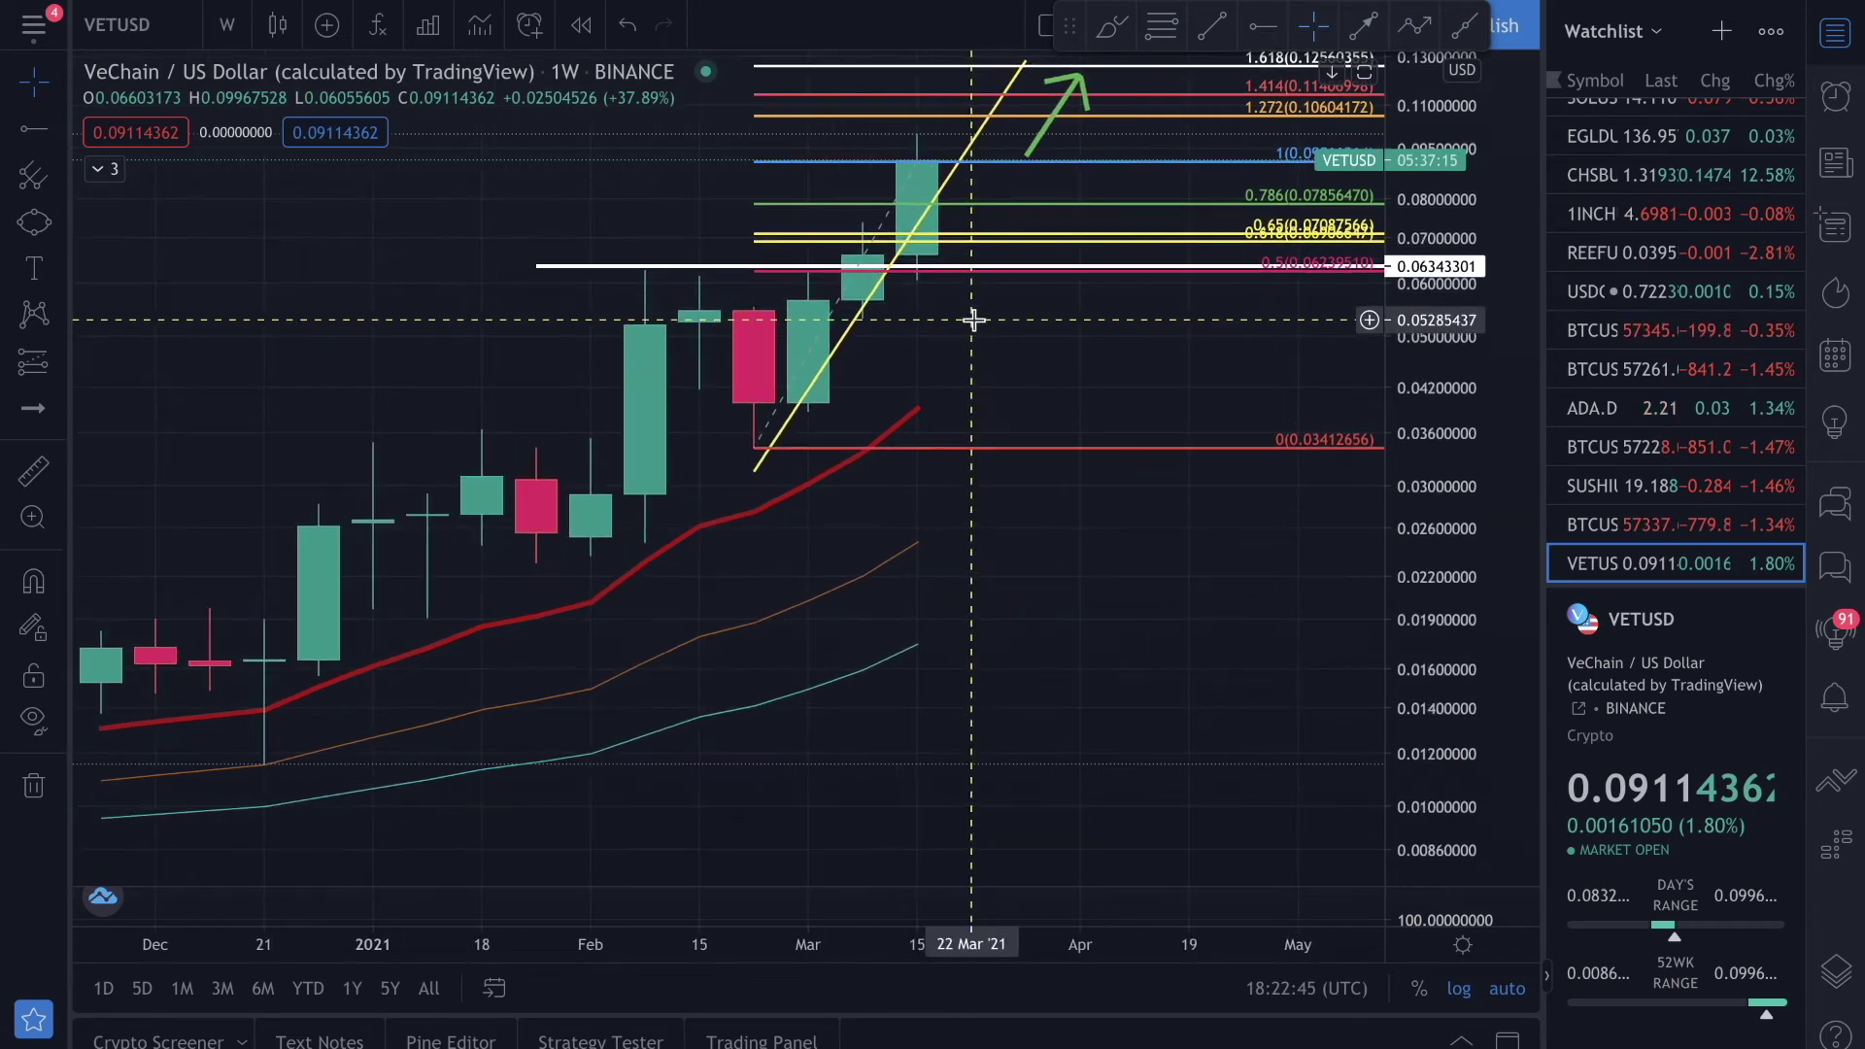
{"action": "left_click", "coordinate": [1835, 32]}
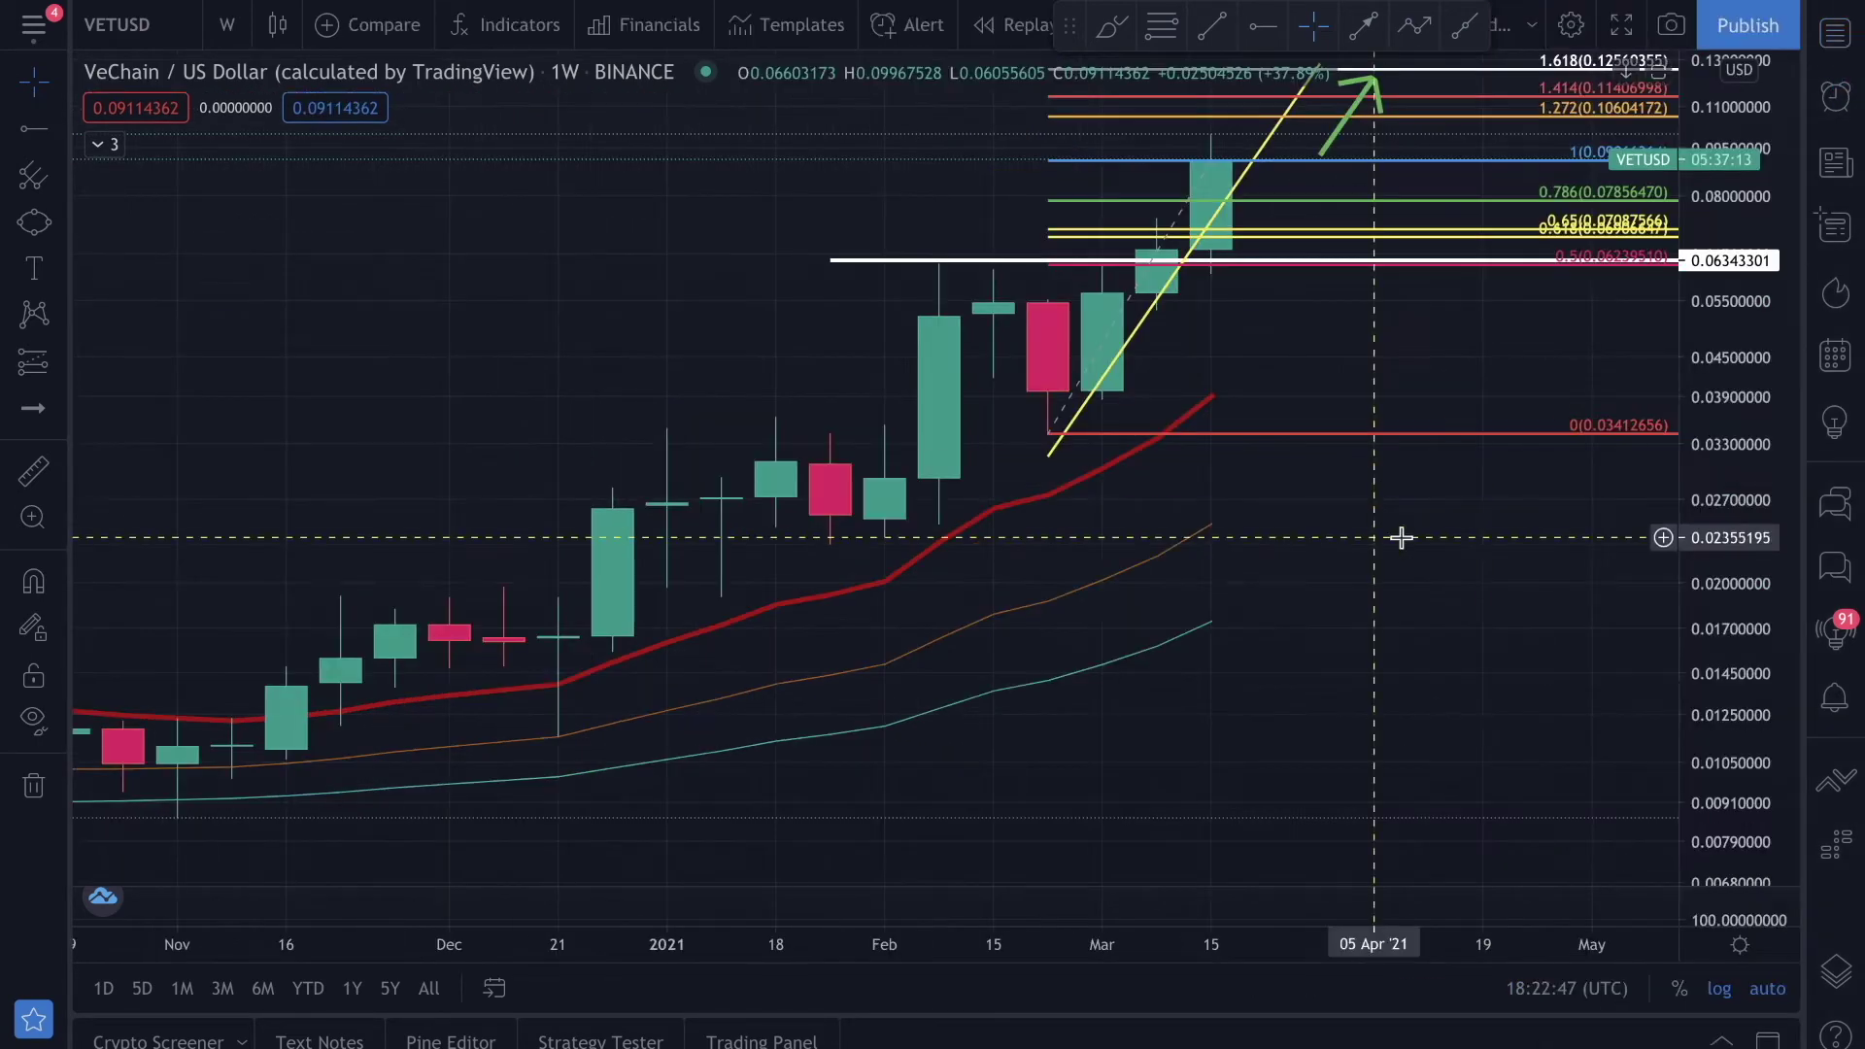
{"action": "scroll", "coordinate": [1401, 537], "scroll_direction": "up", "scroll_amount": 1}
{"action": "left_click_drag", "start_coordinate": [1745, 230], "coordinate": [1735, 470]}
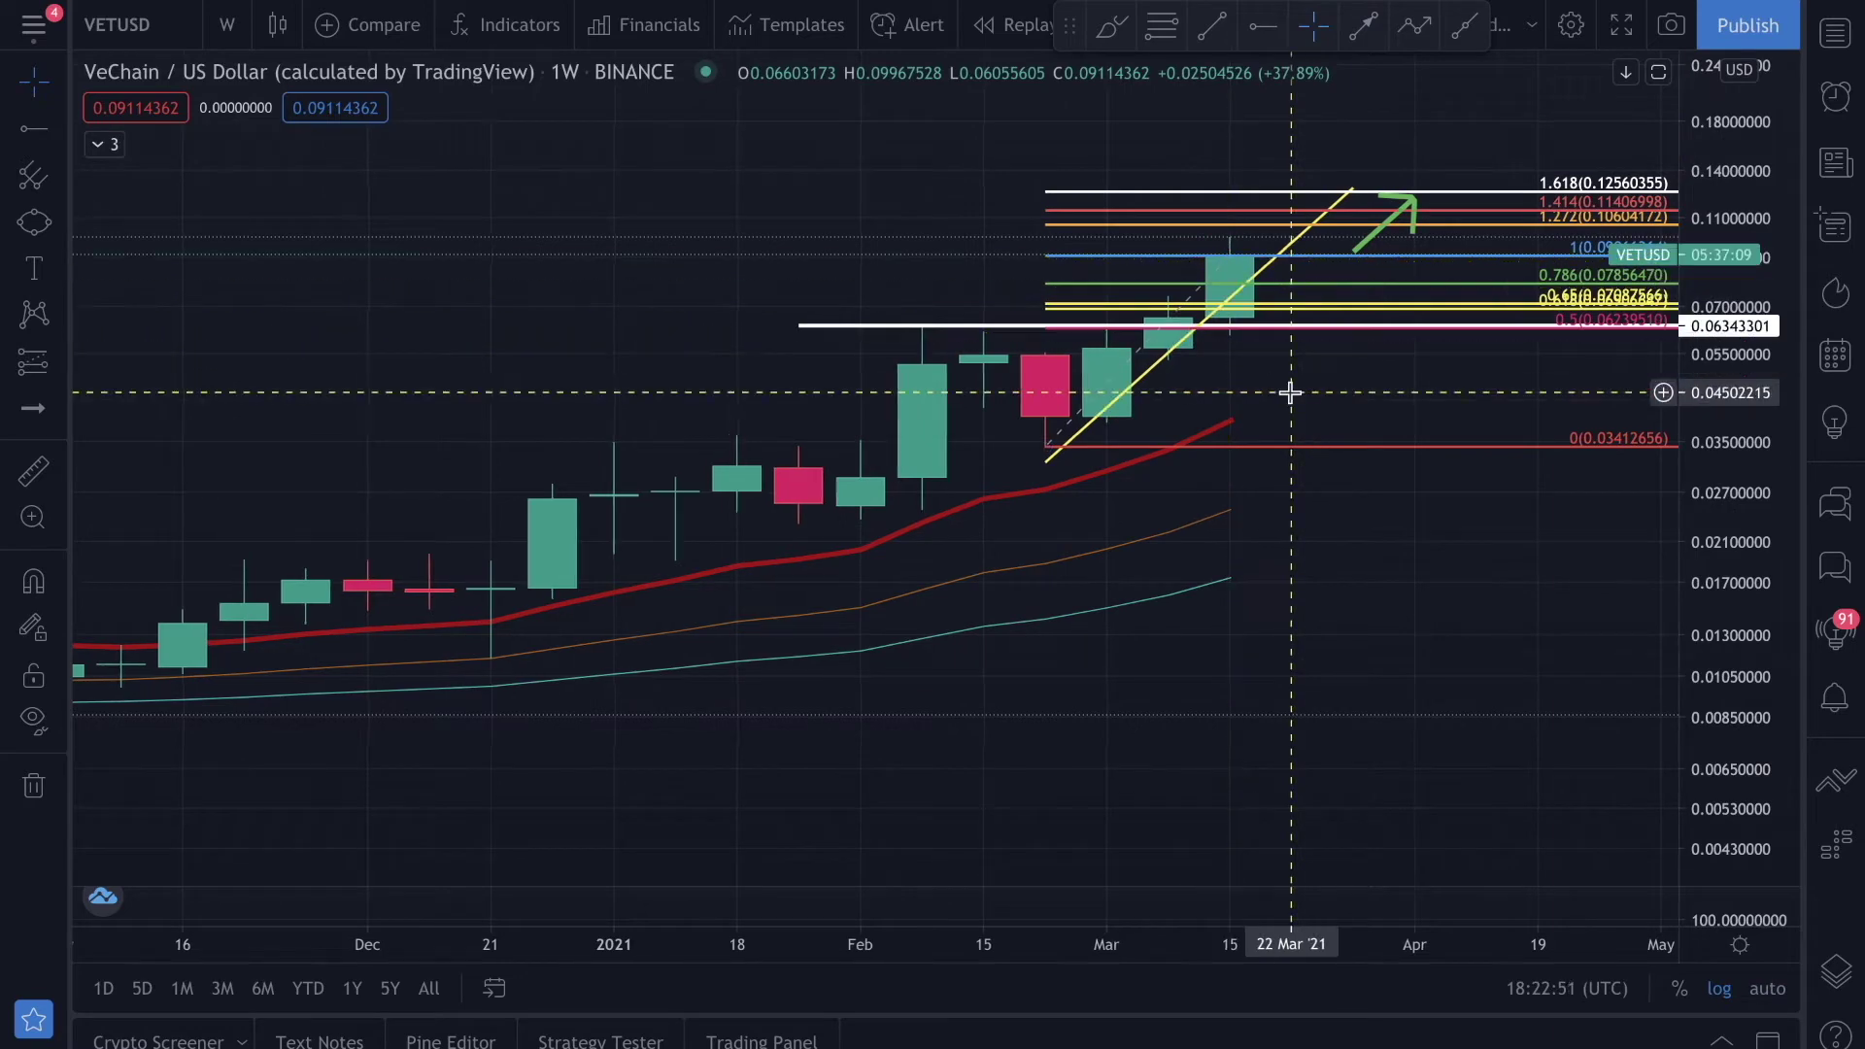
{"action": "scroll", "coordinate": [1290, 391], "scroll_direction": "down", "scroll_amount": 3}
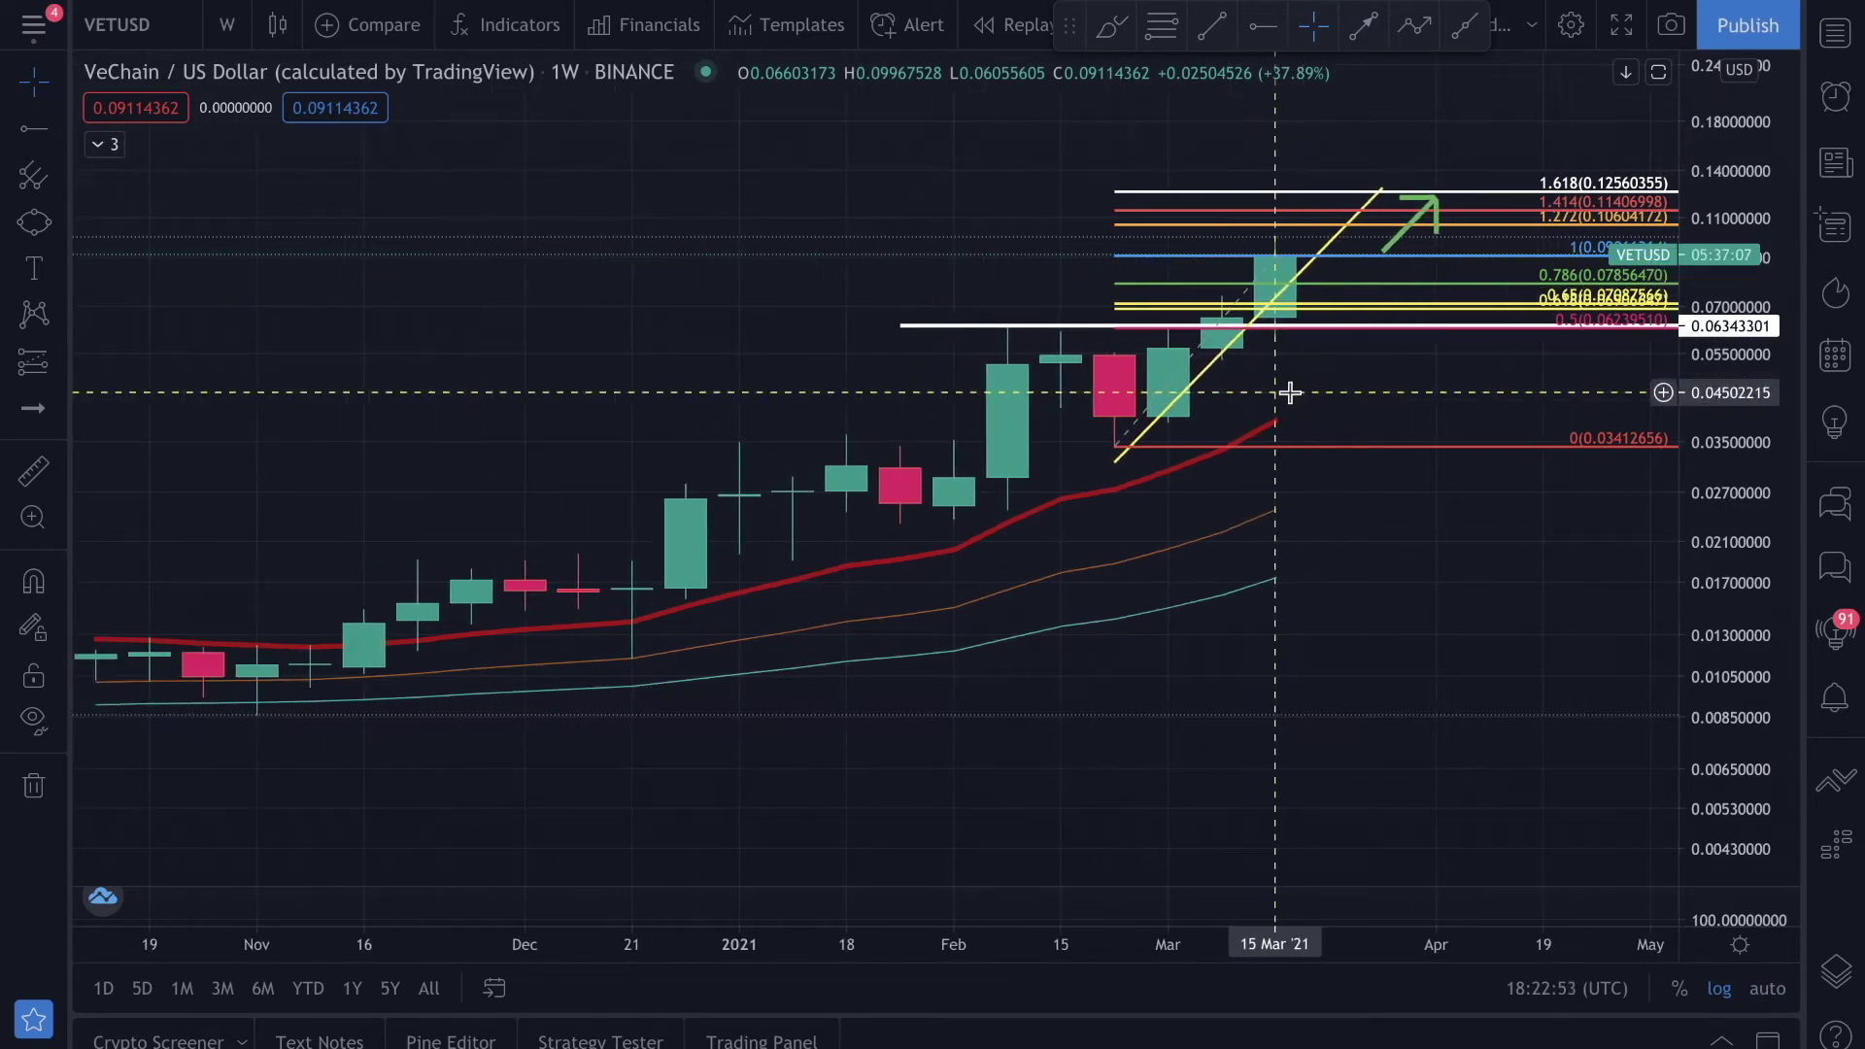
{"action": "scroll", "coordinate": [1290, 392], "scroll_direction": "down", "scroll_amount": 1}
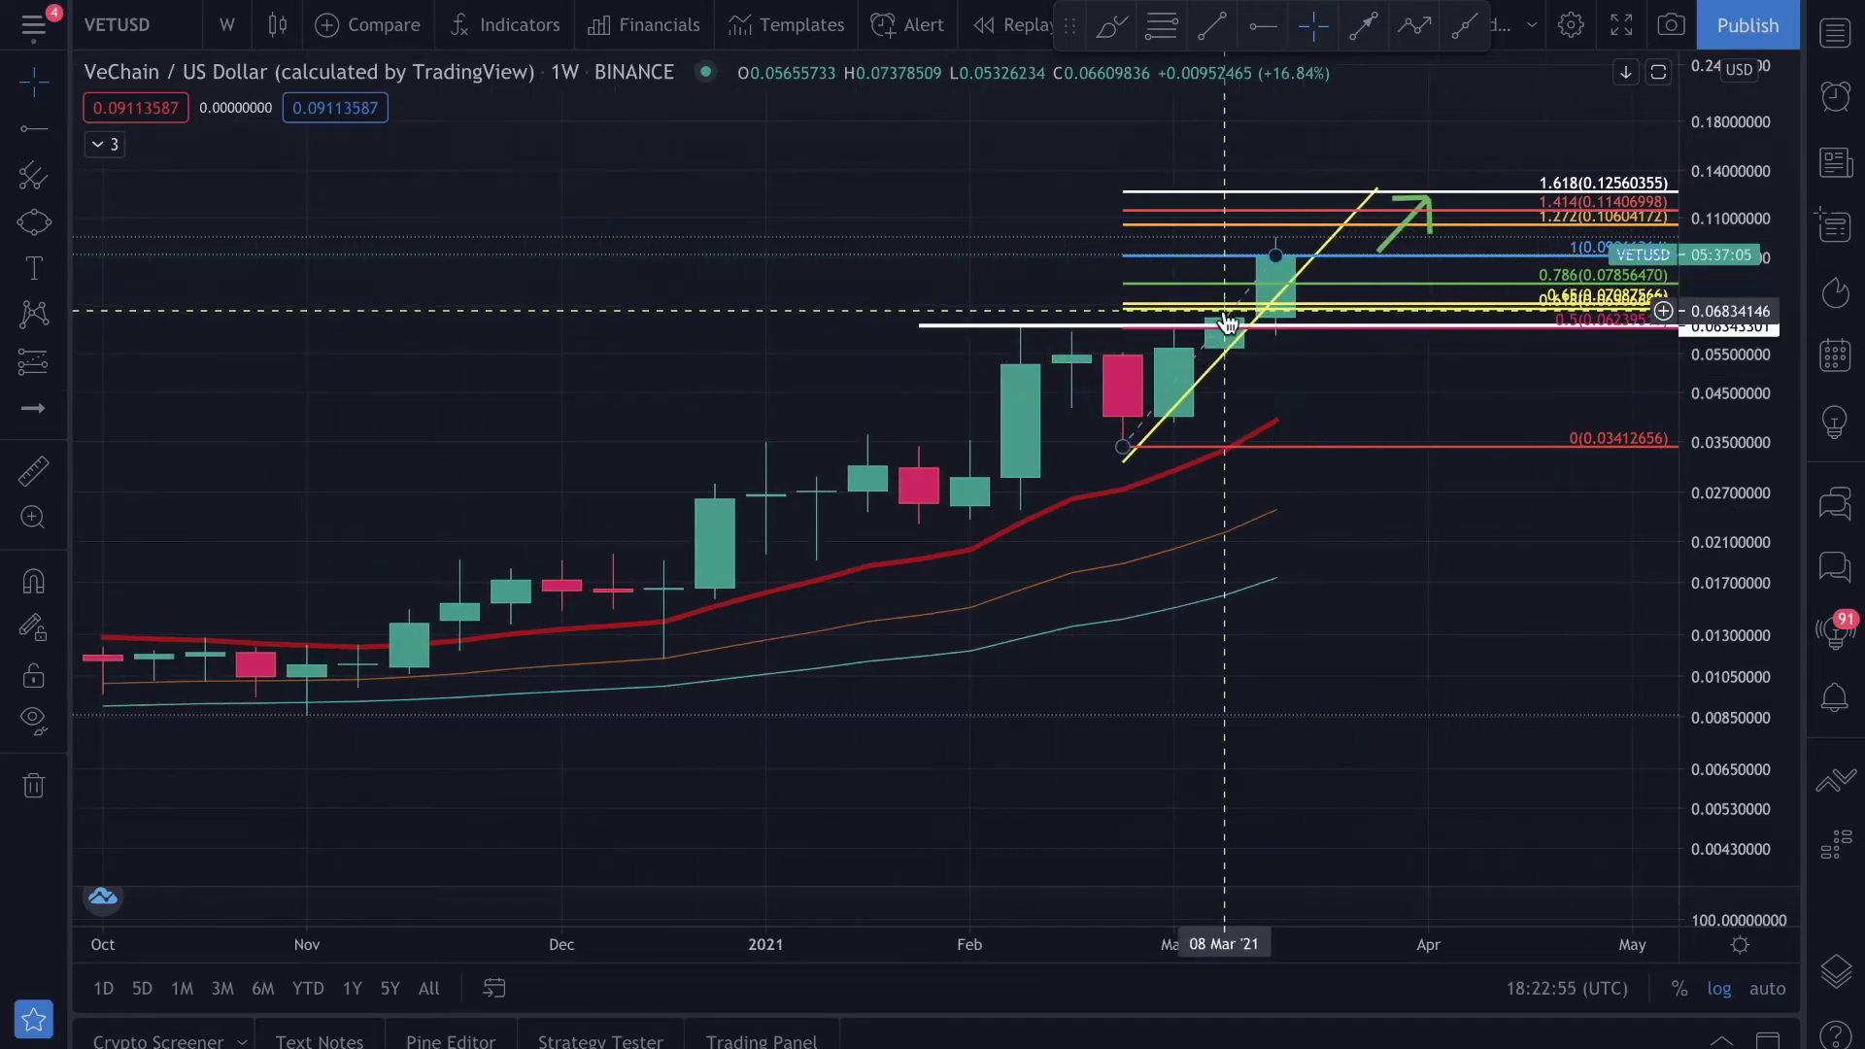
{"action": "left_click_drag", "start_coordinate": [1735, 456], "coordinate": [1730, 291]}
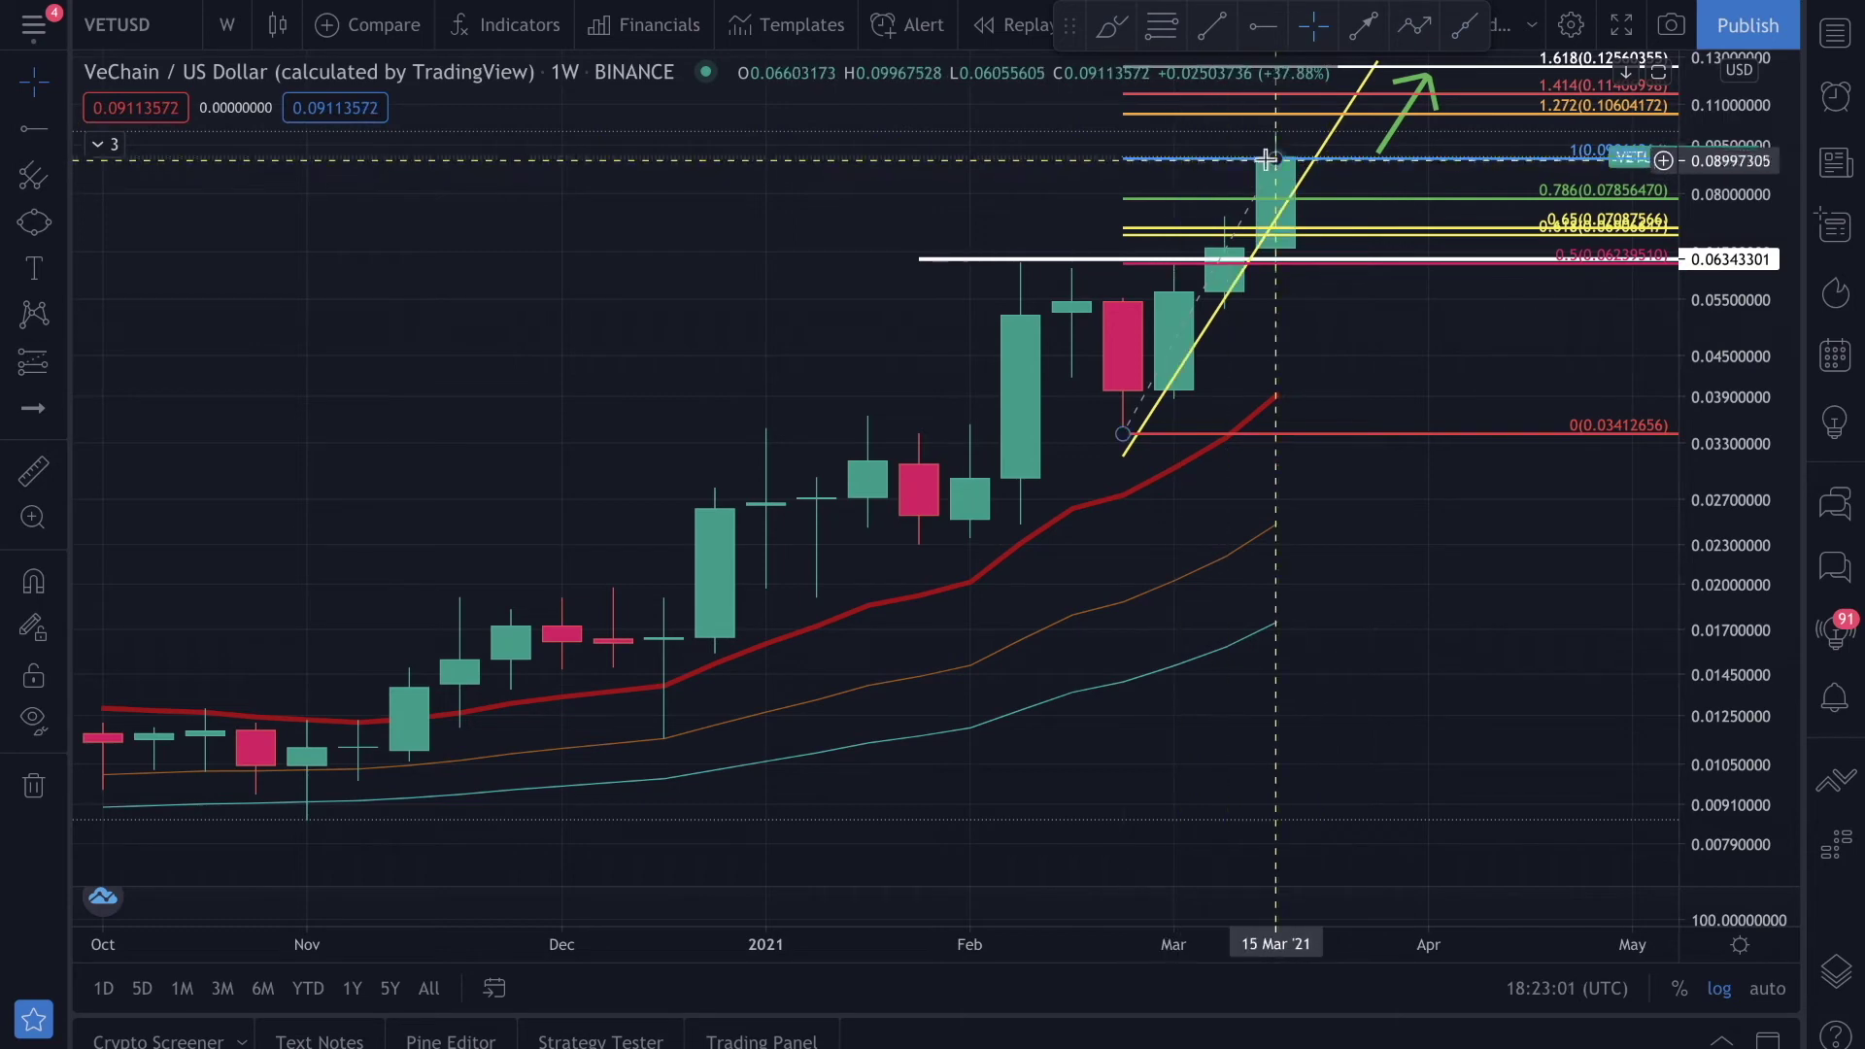
Switch the VeChain chart to 1-day candles and auto-fit the price scale
{"action": "left_click", "coordinate": [233, 24]}
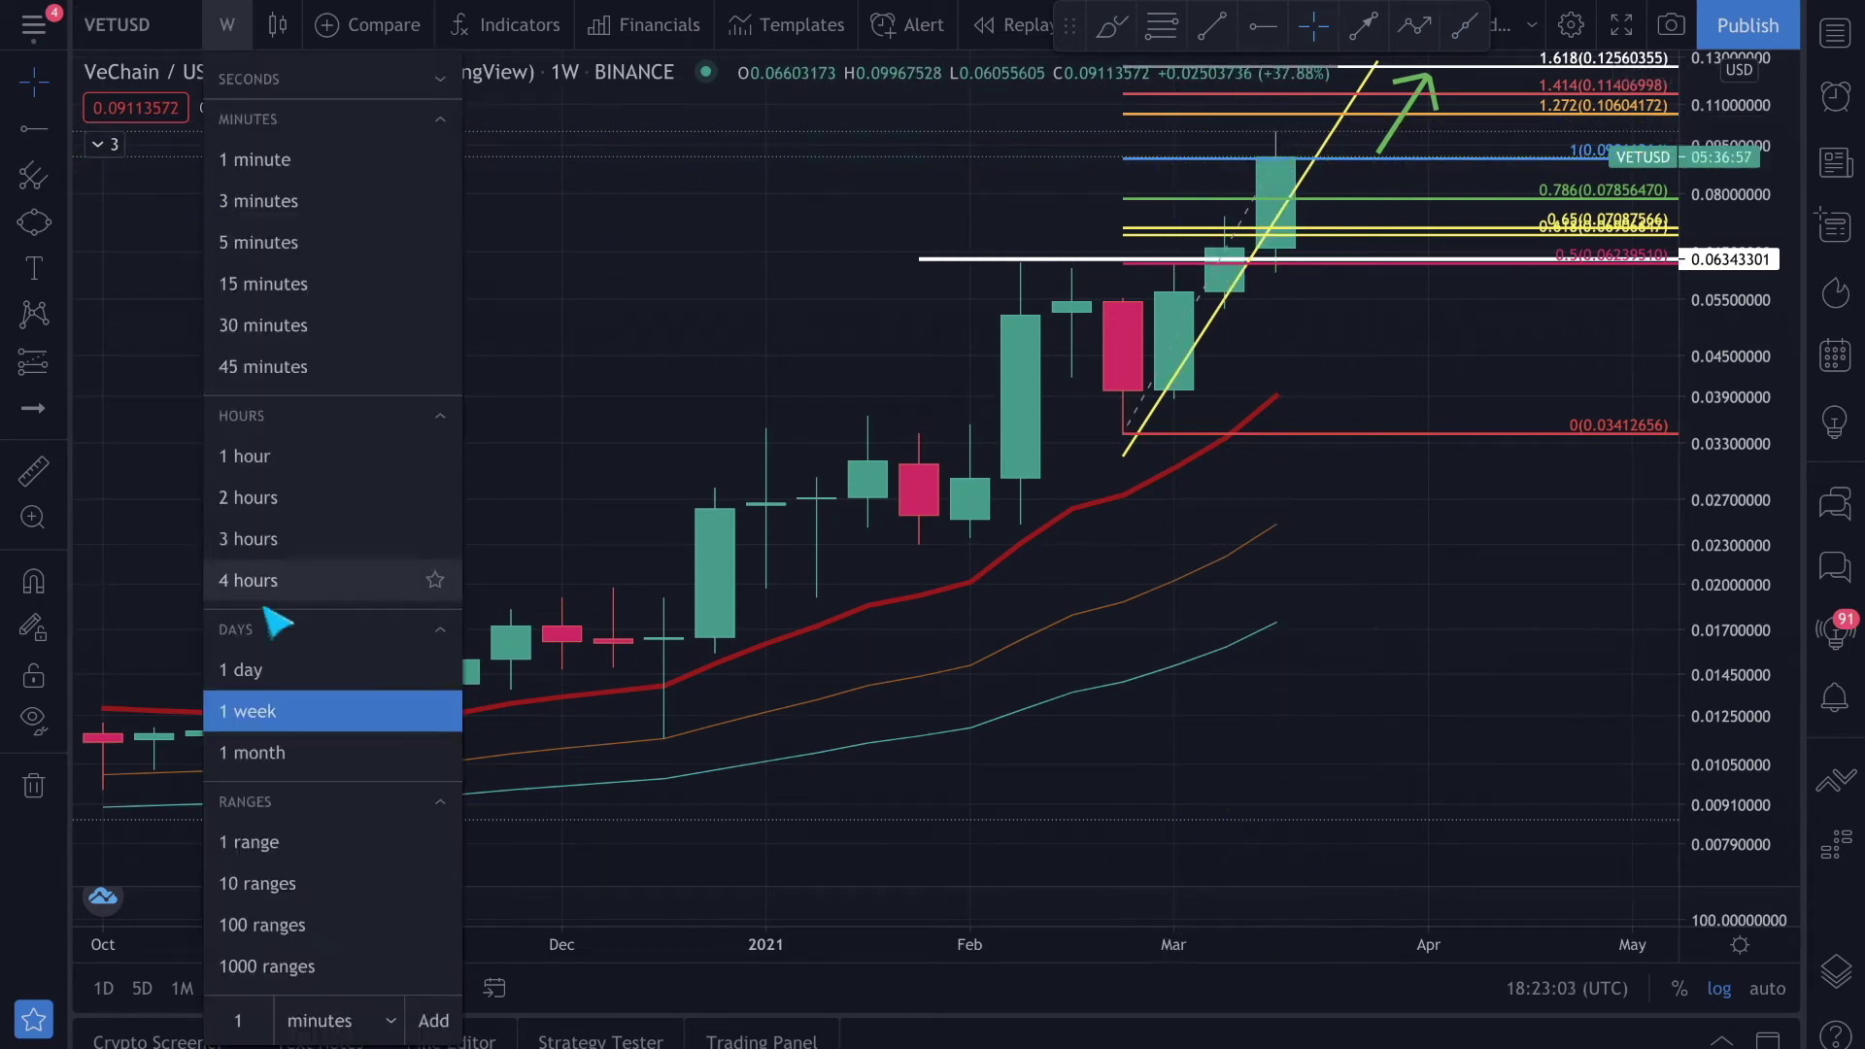
{"action": "left_click", "coordinate": [249, 670]}
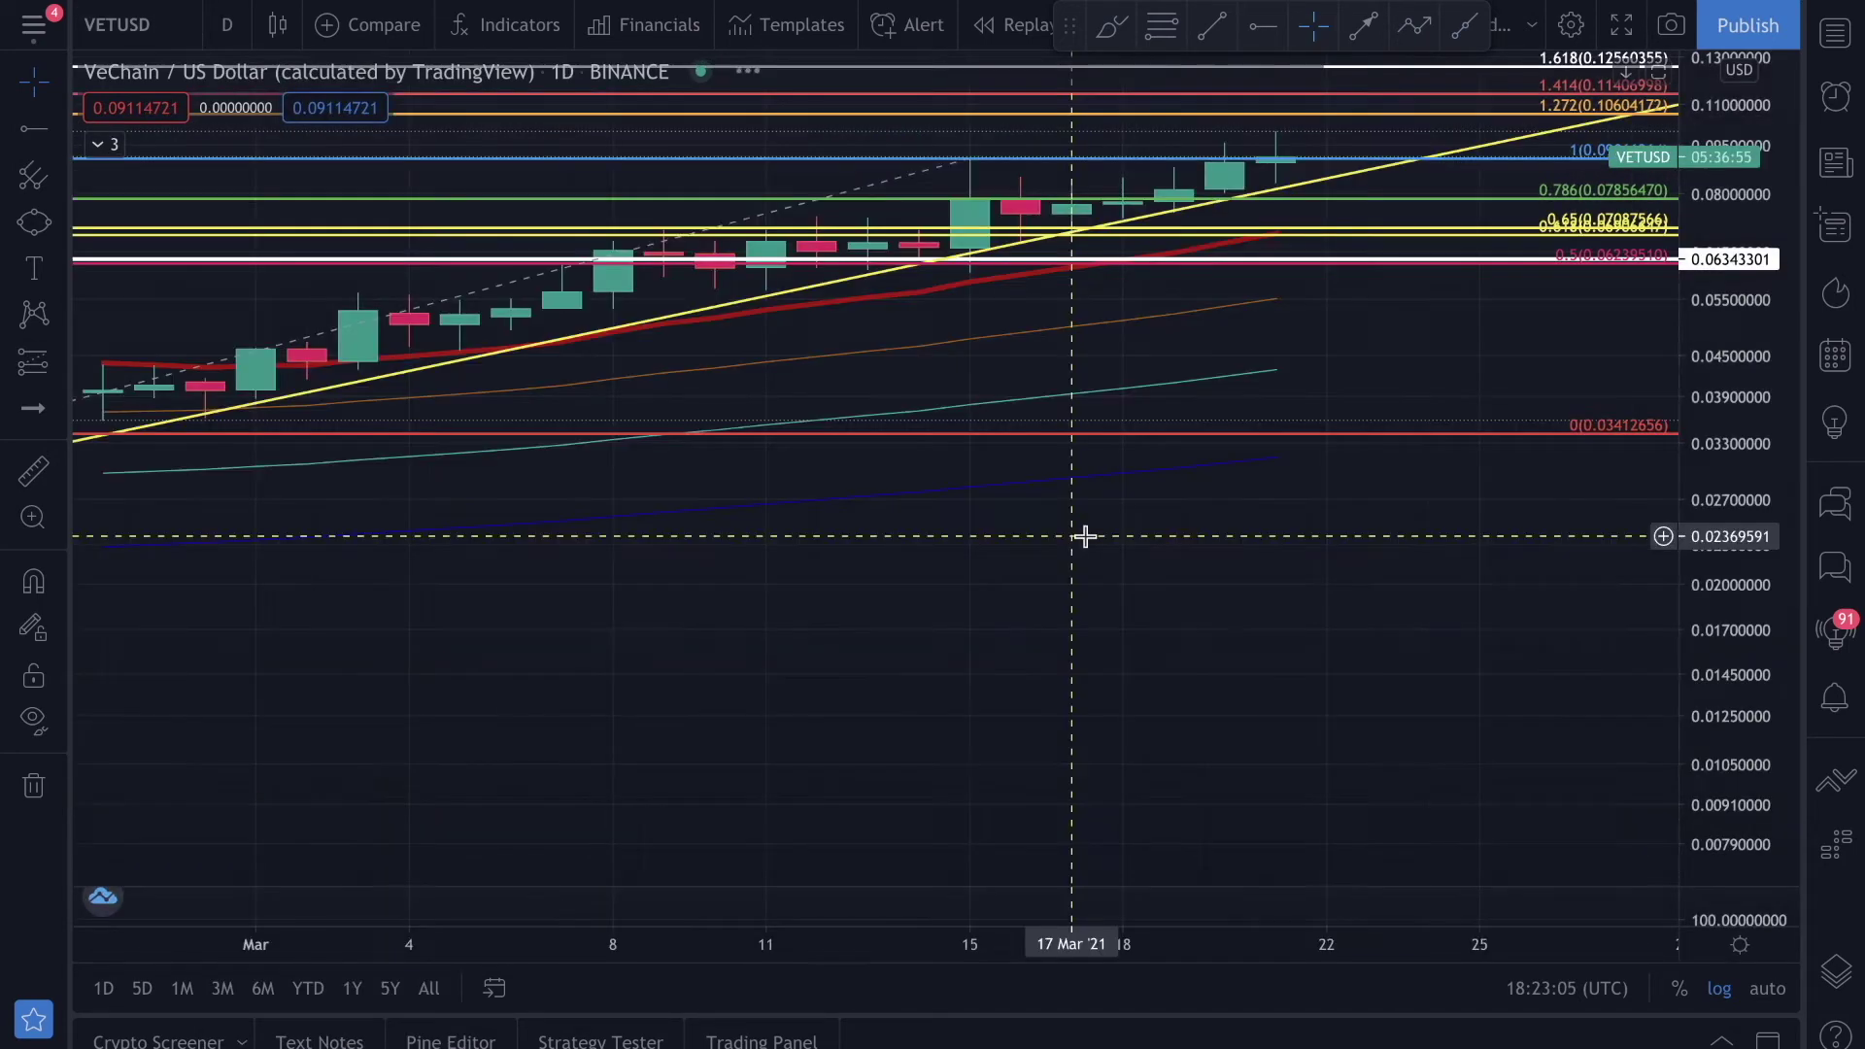
{"action": "left_click", "coordinate": [1763, 990]}
{"action": "scroll", "coordinate": [1353, 533], "scroll_direction": "up", "scroll_amount": 4}
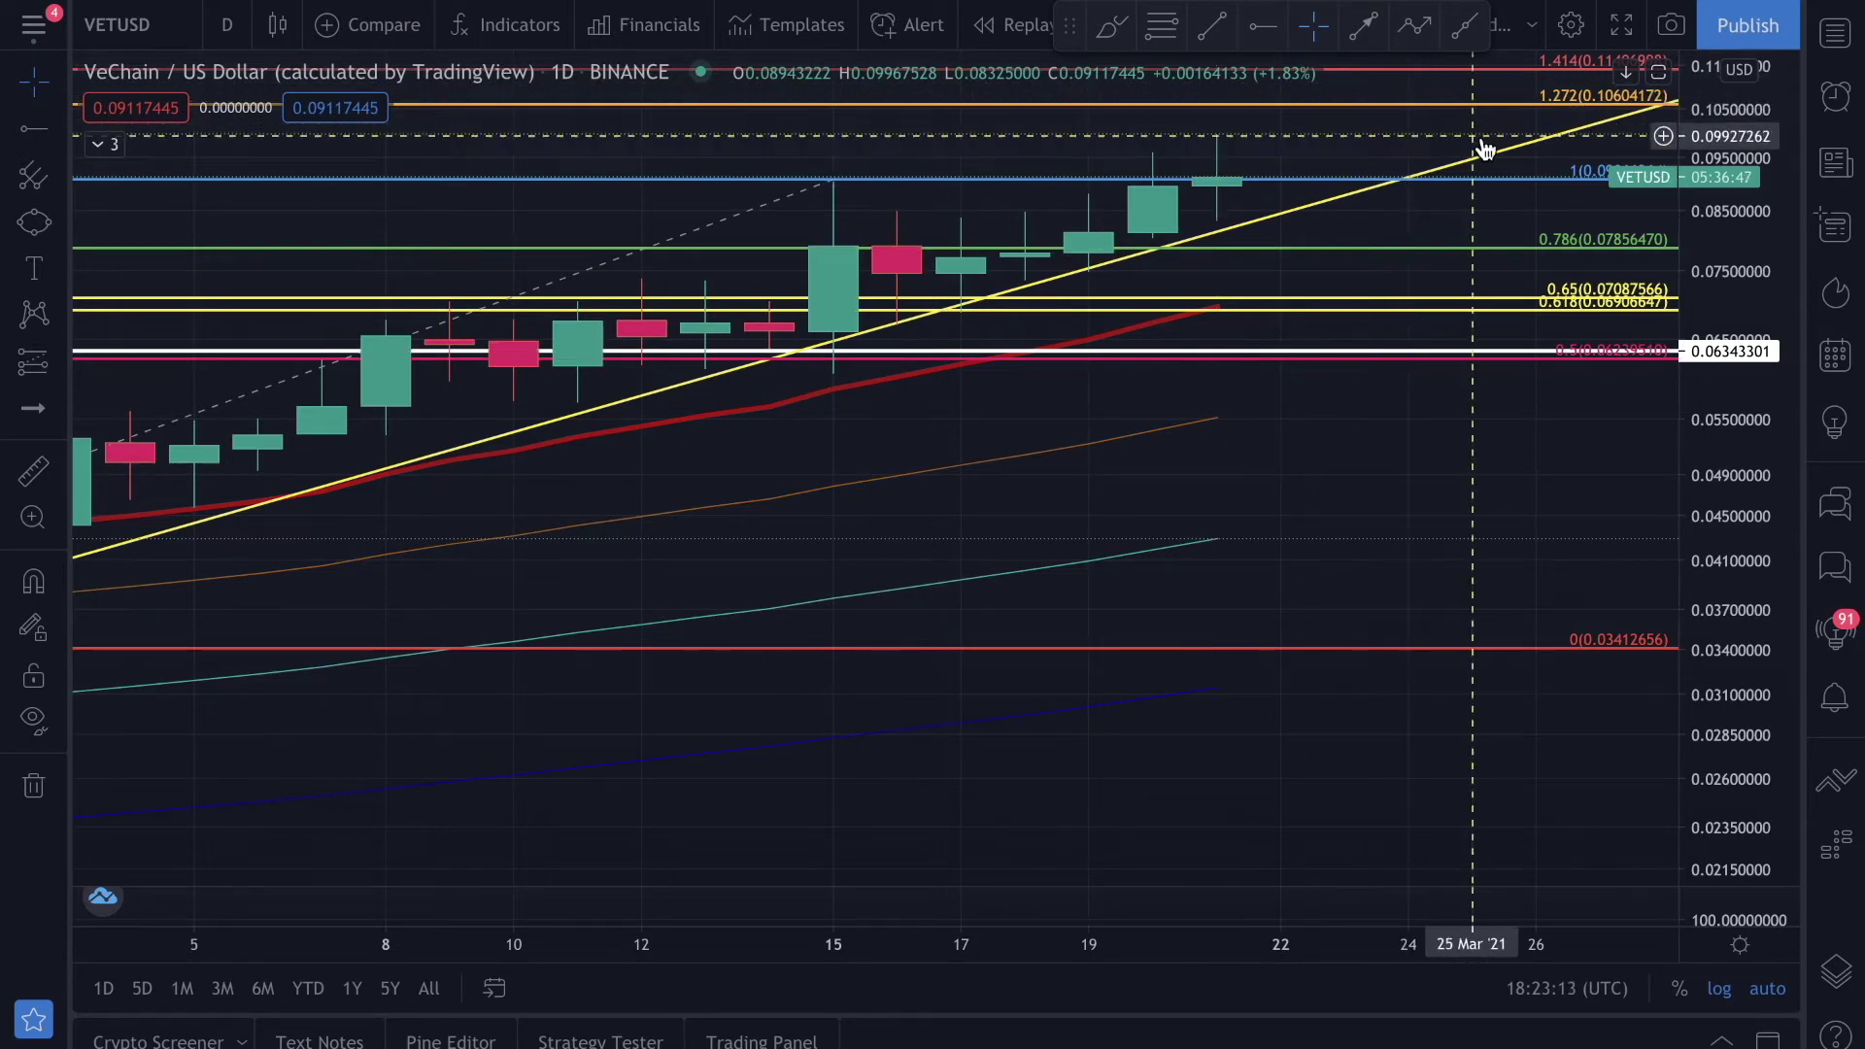
{"action": "scroll", "coordinate": [1476, 184], "scroll_direction": "down", "scroll_amount": 2}
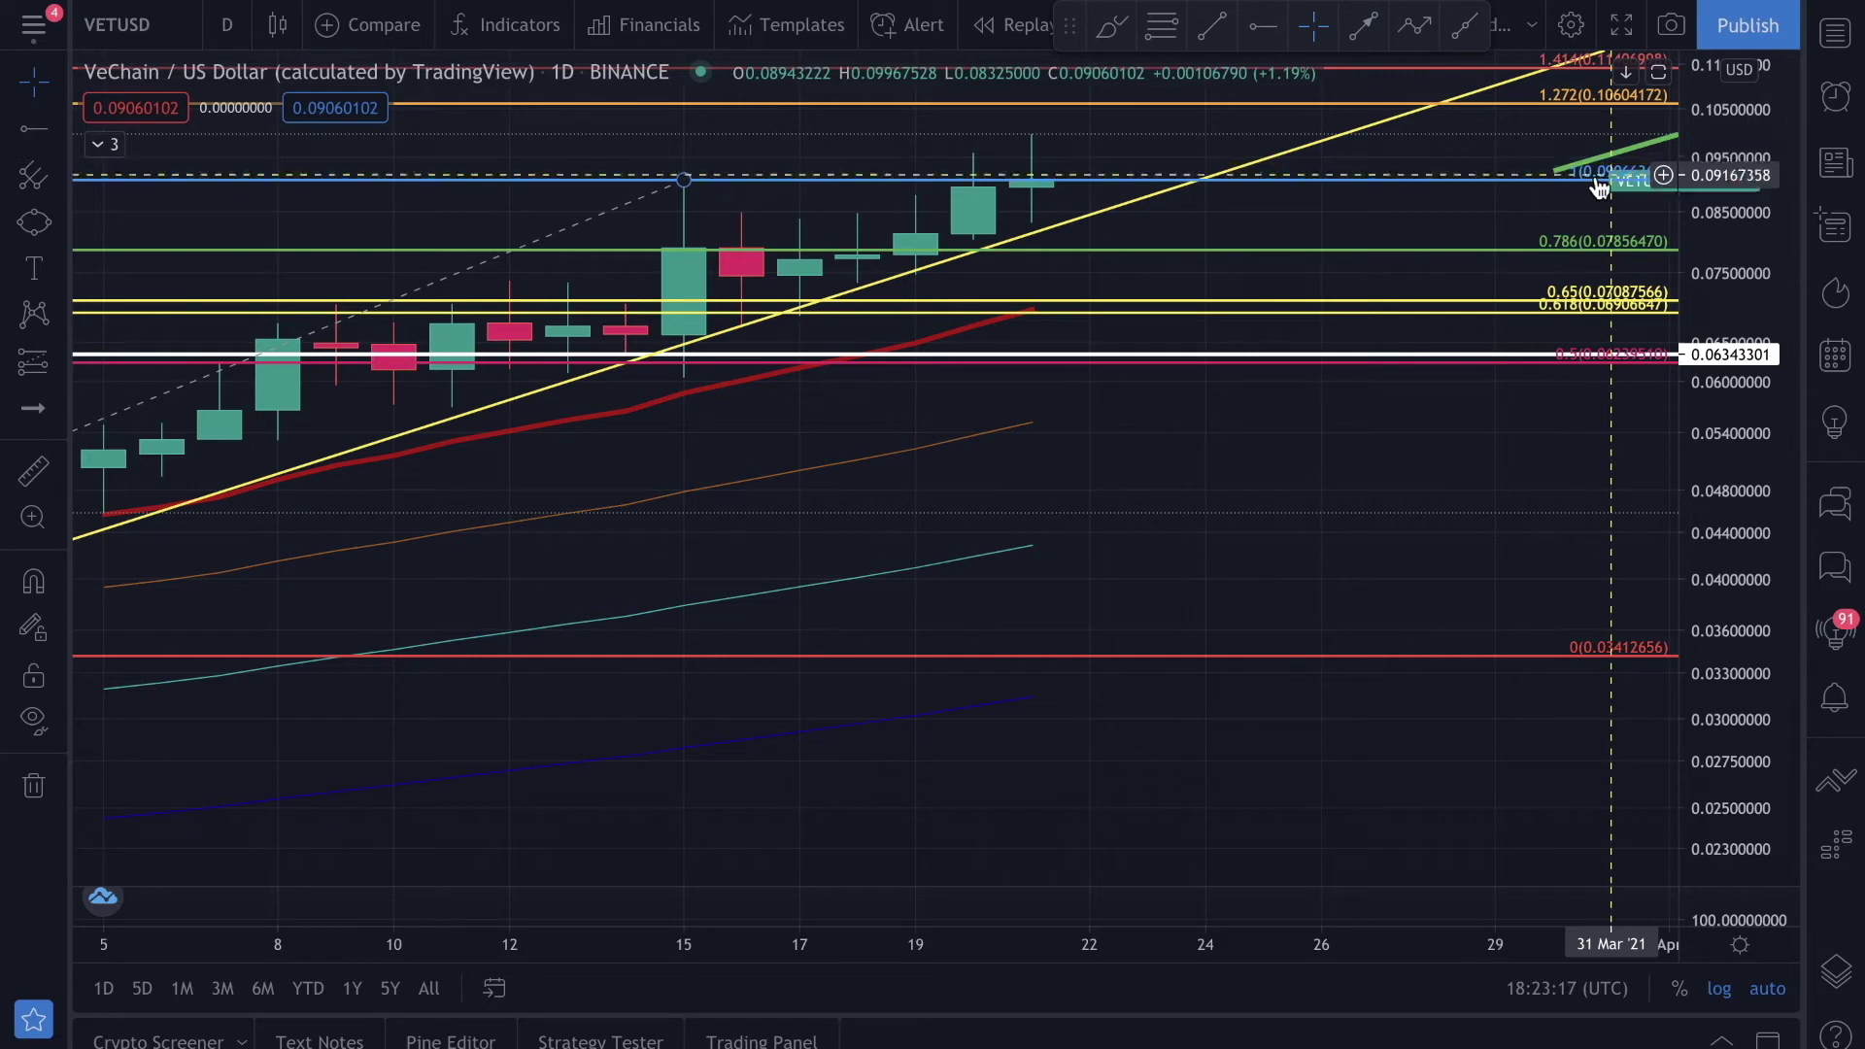
Move the Fibonacci top anchor to the 21 Mar high and zoom out to show 1.618 at 0.1404
{"action": "scroll", "coordinate": [832, 200], "scroll_direction": "down", "scroll_amount": 3}
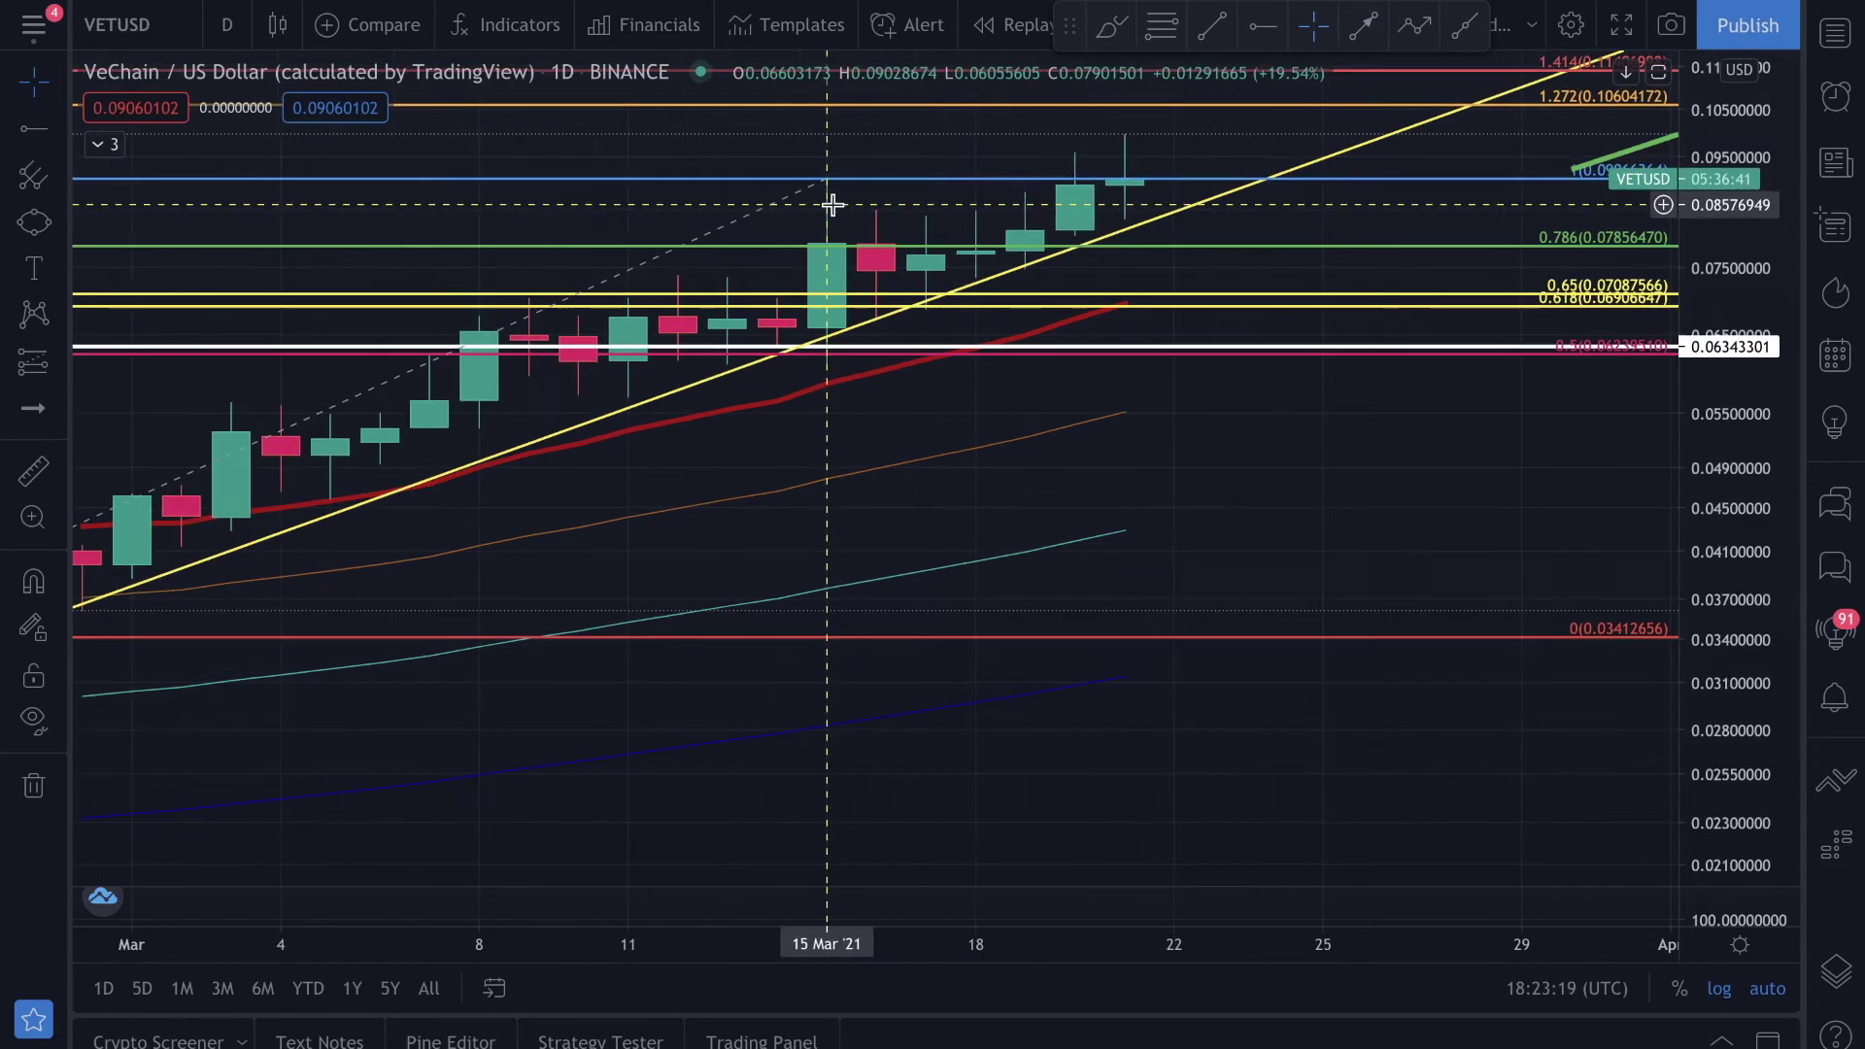
{"action": "mouse_move", "coordinate": [922, 179]}
{"action": "left_mouse_down"}
{"action": "mouse_move", "coordinate": [1223, 117]}
{"action": "mouse_move", "coordinate": [1192, 133]}
{"action": "left_mouse_up"}
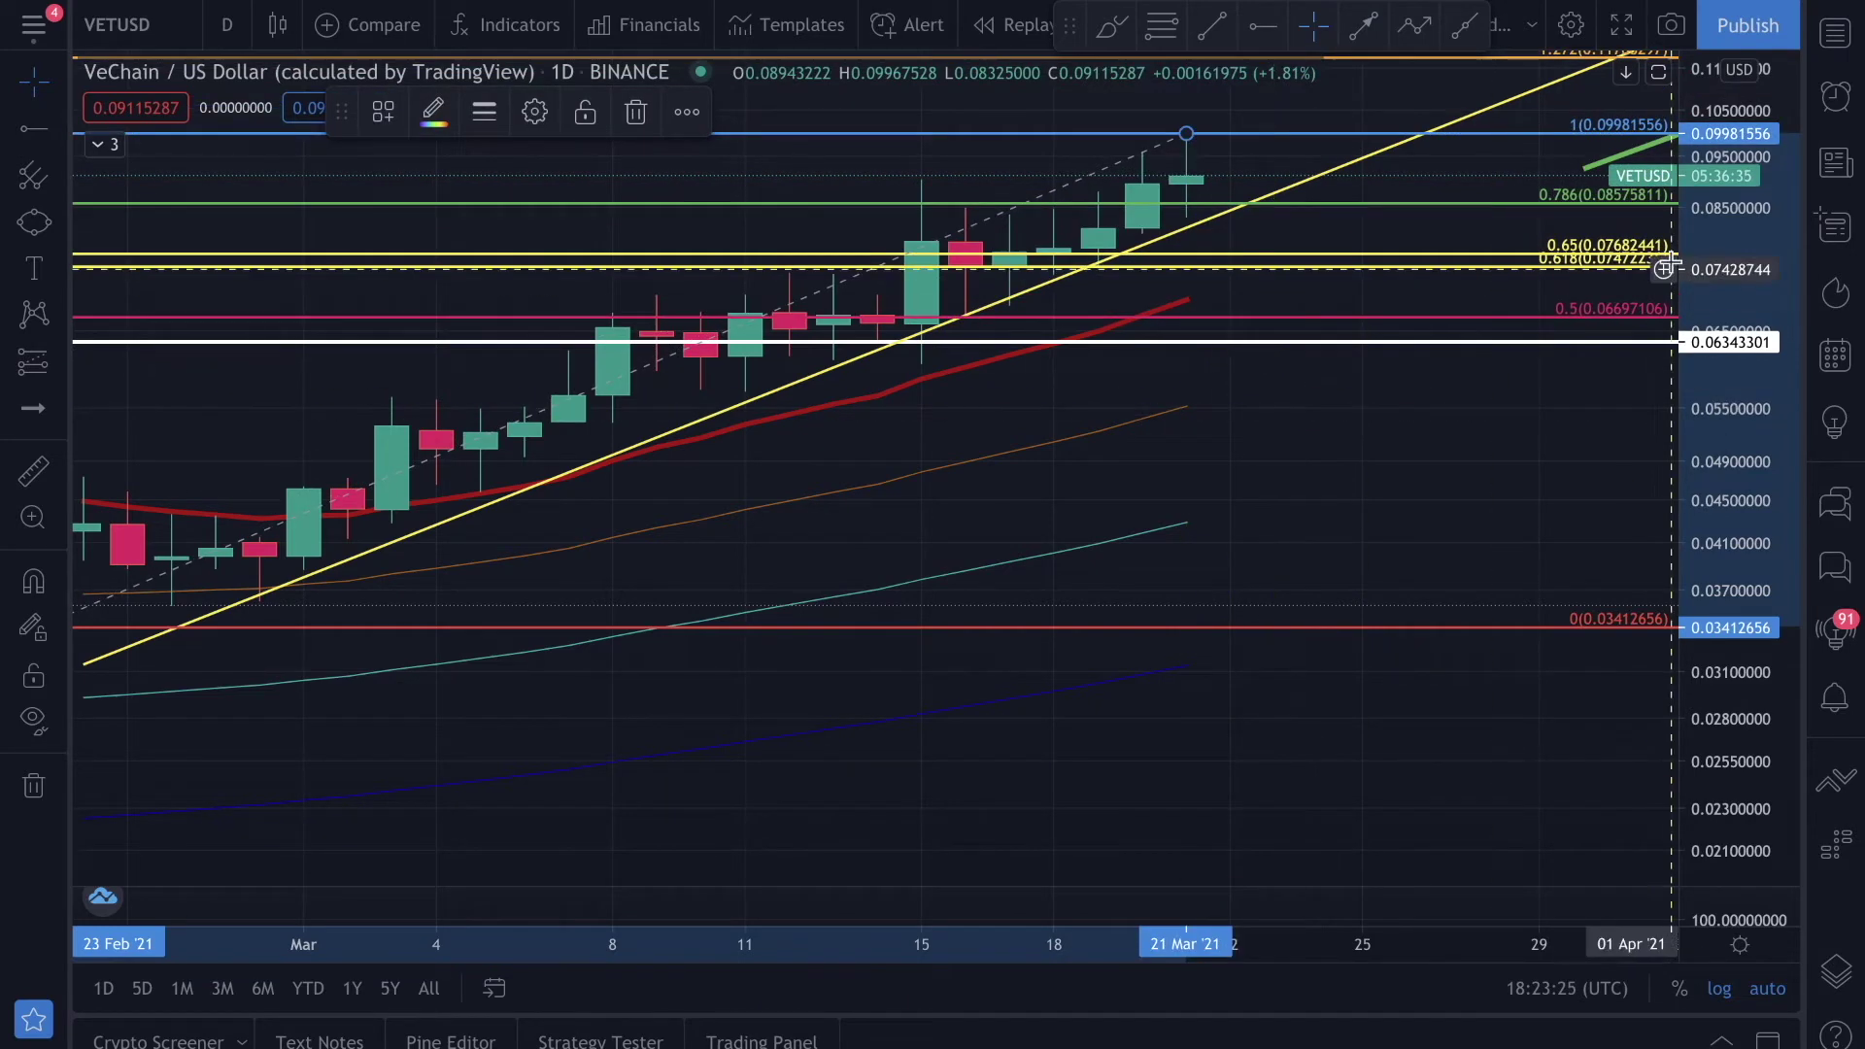
{"action": "left_click_drag", "start_coordinate": [1730, 413], "coordinate": [1730, 456]}
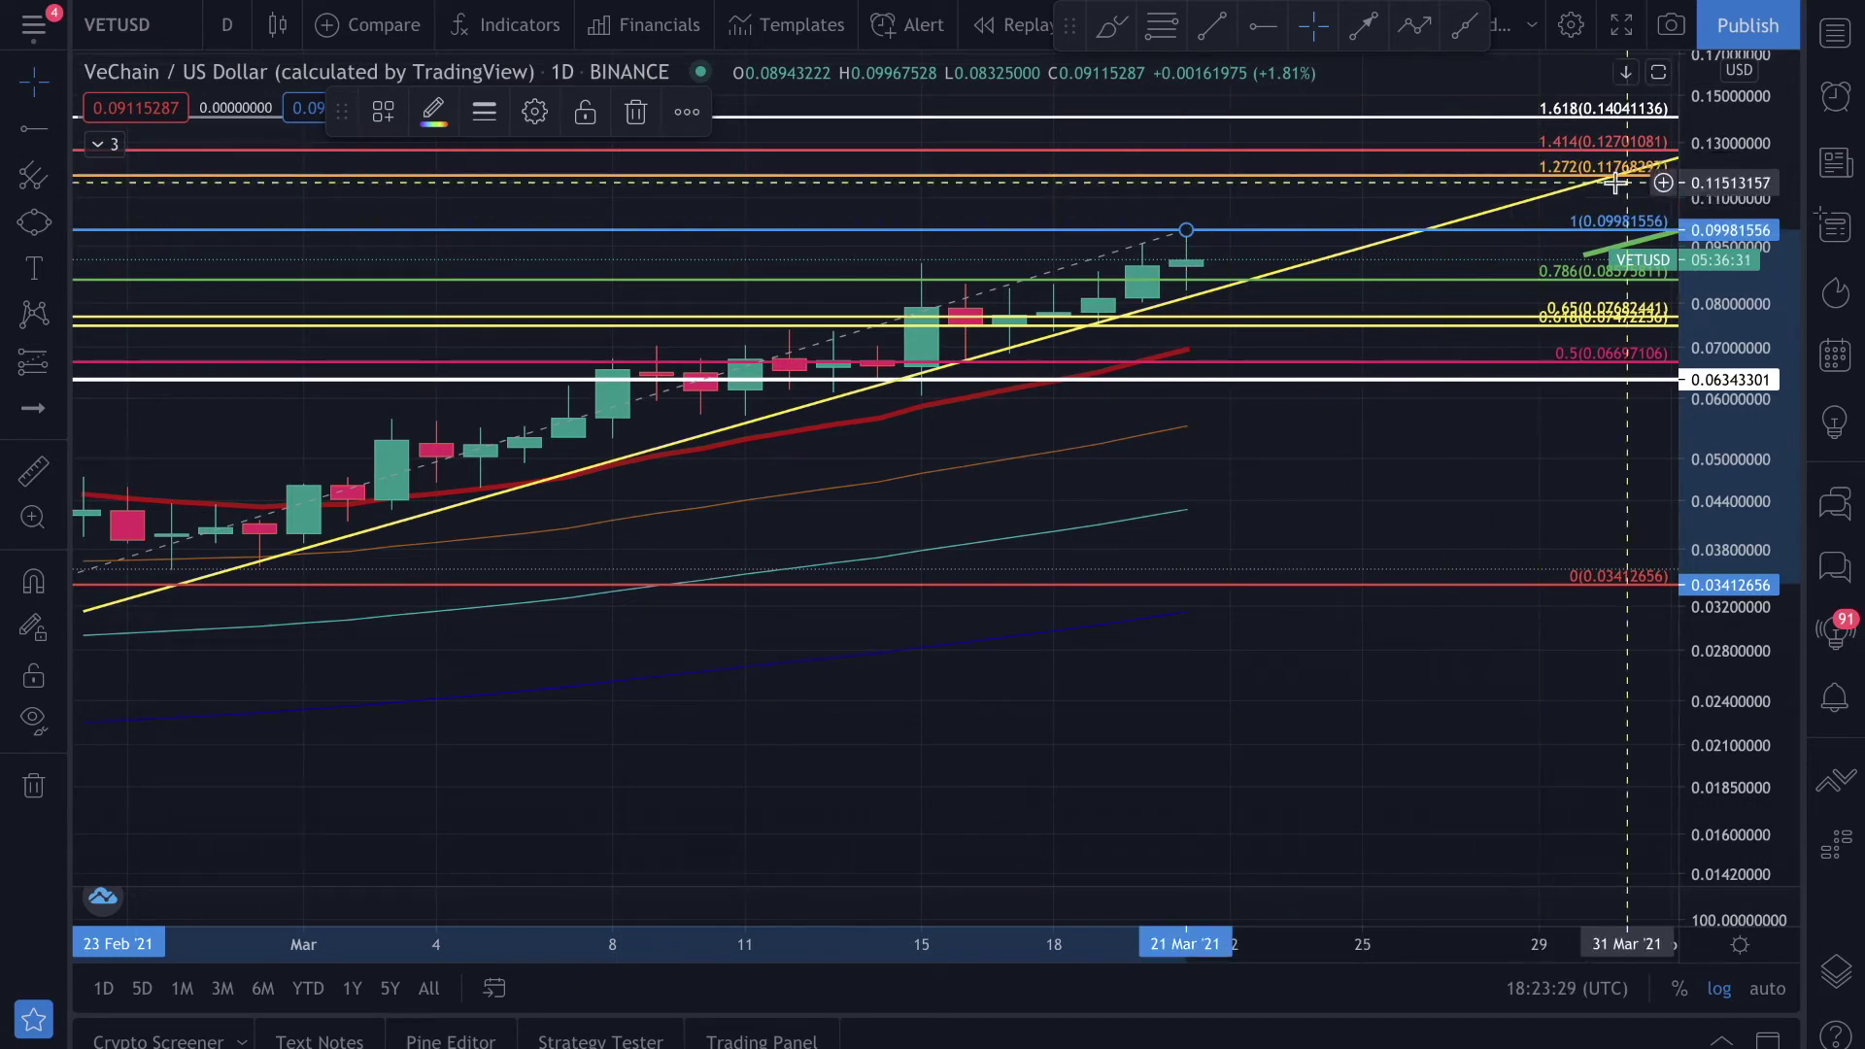
{"action": "scroll", "coordinate": [1405, 223], "scroll_direction": "down", "scroll_amount": 1}
{"action": "scroll", "coordinate": [1406, 222], "scroll_direction": "down", "scroll_amount": 4}
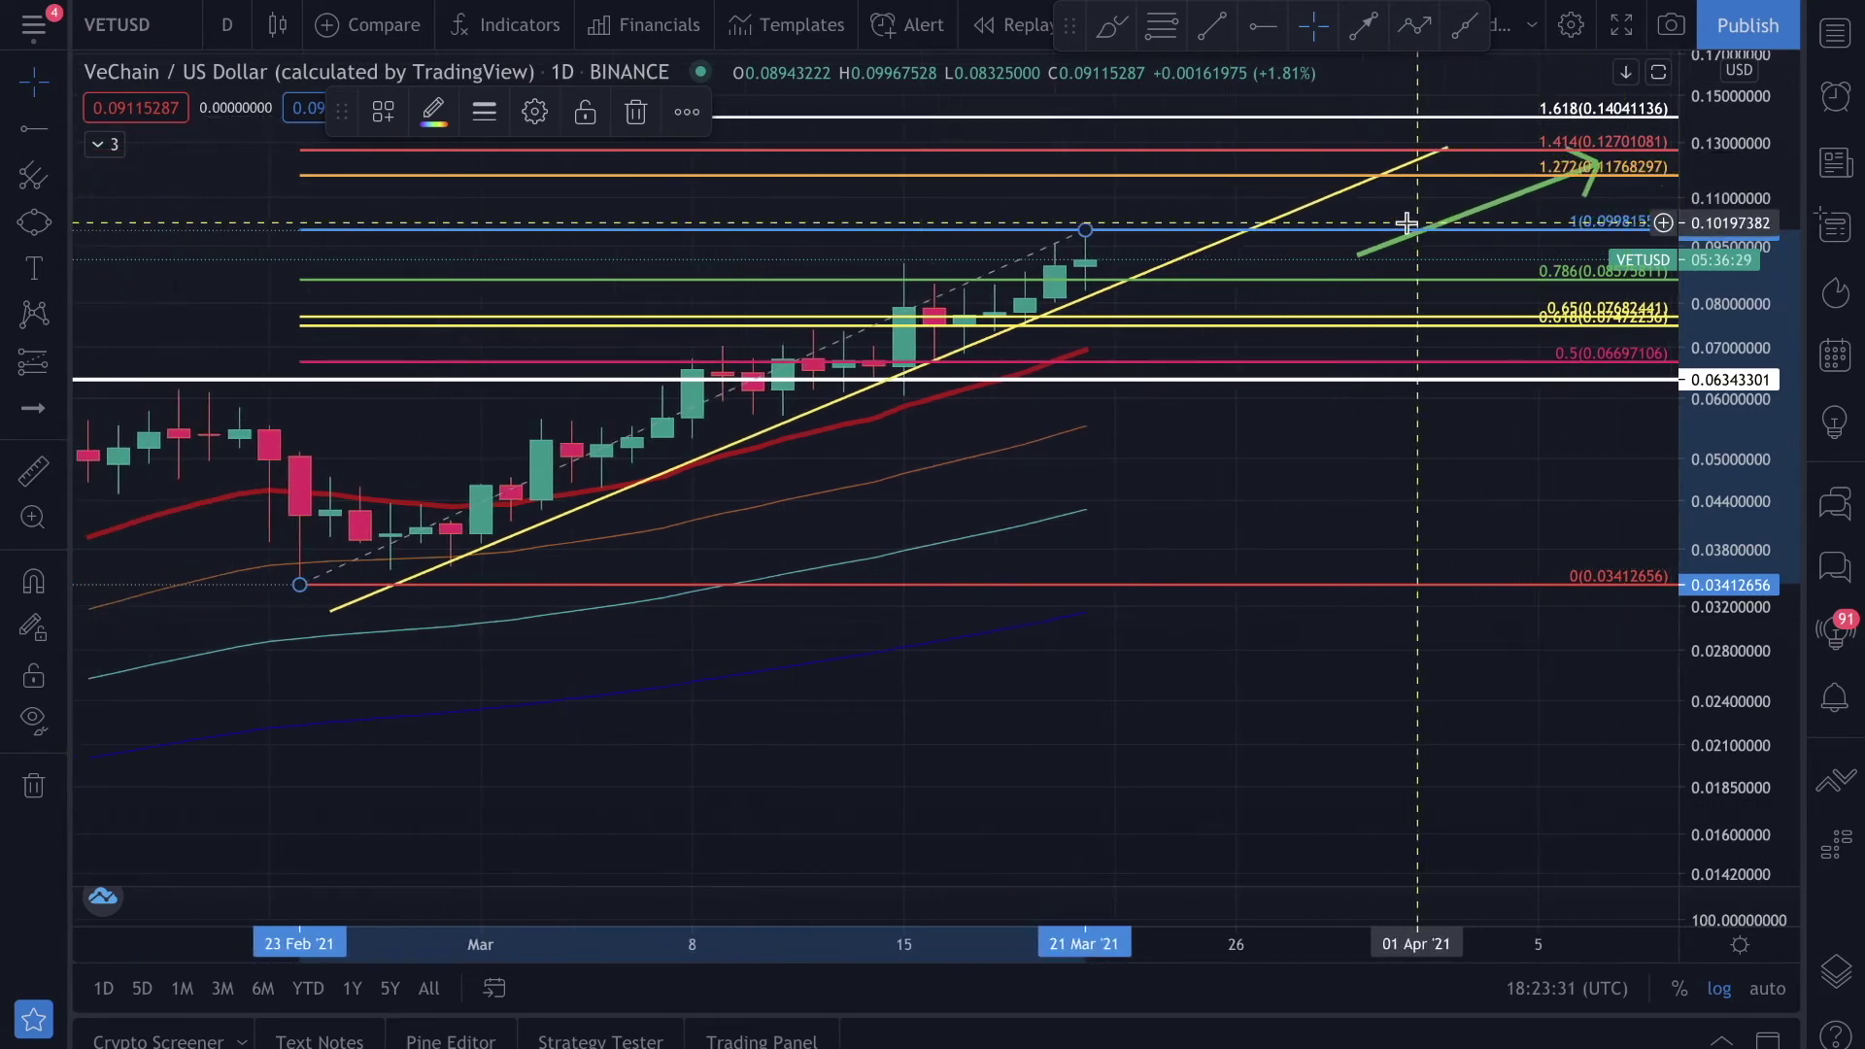
{"action": "scroll", "coordinate": [1406, 222], "scroll_direction": "down", "scroll_amount": 2}
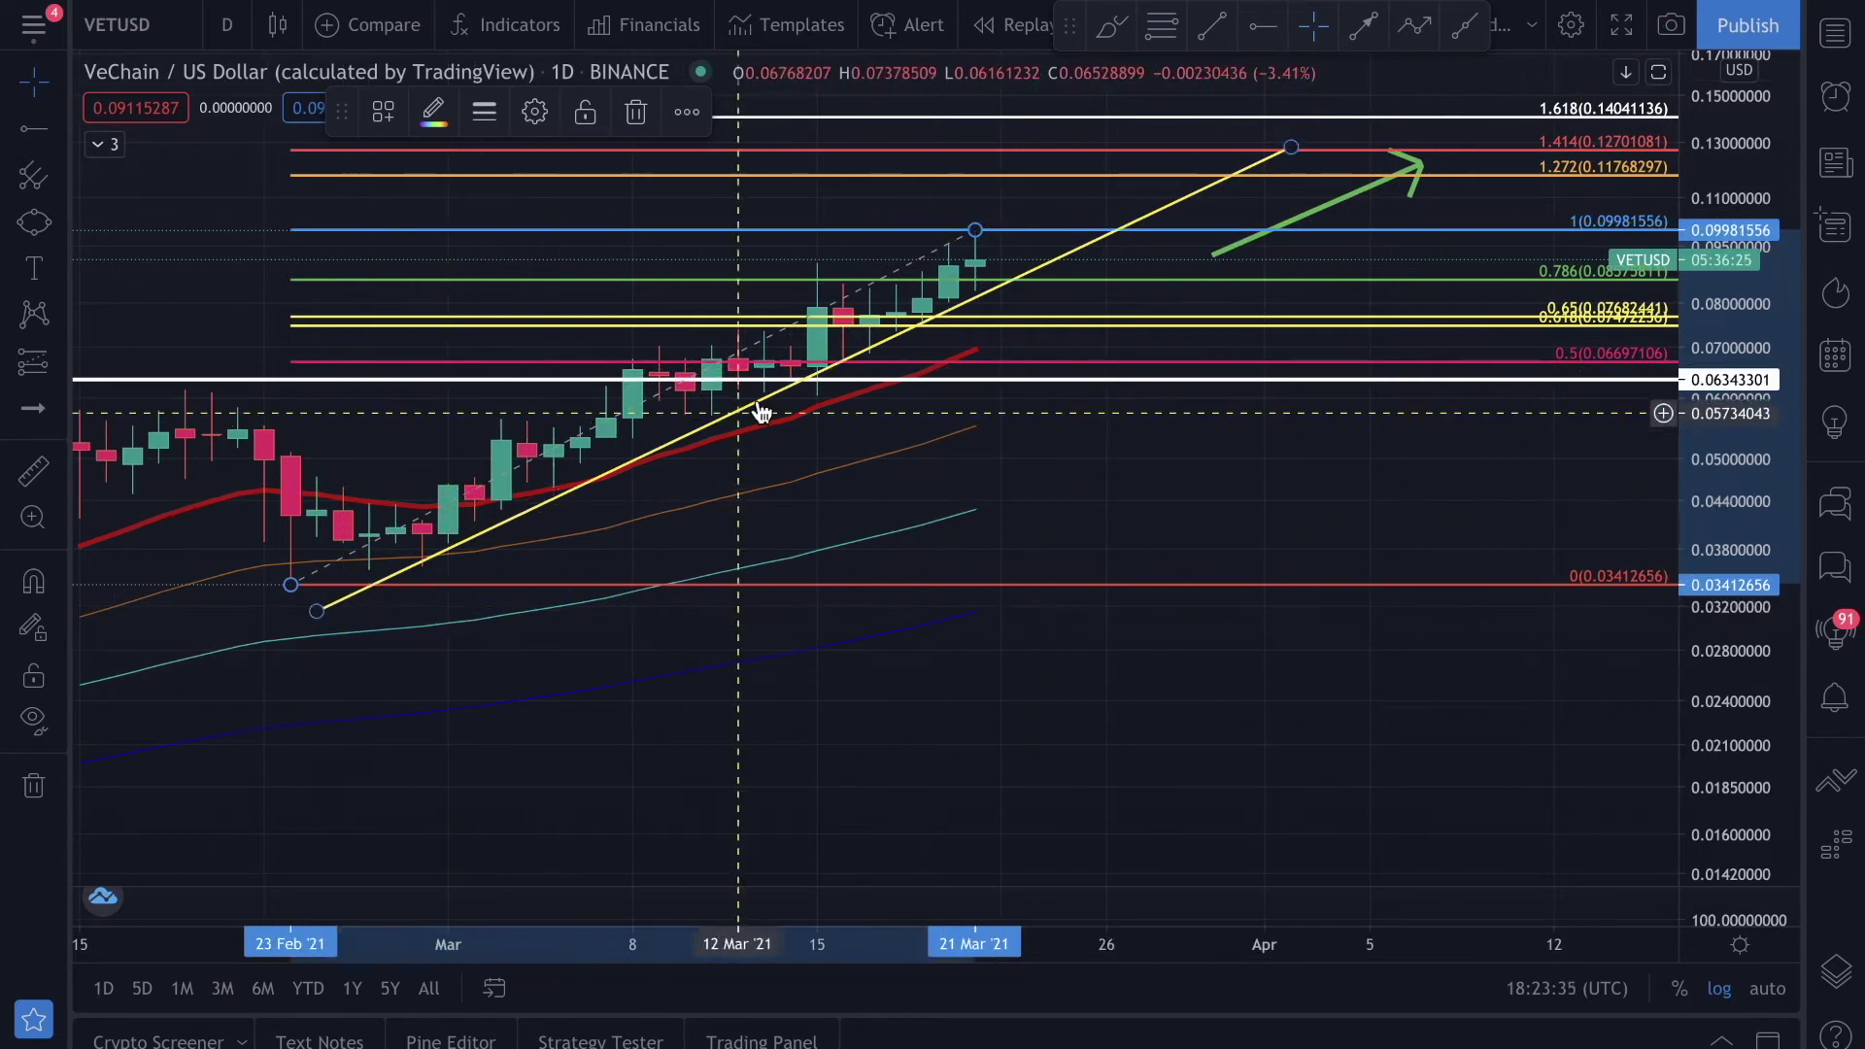
{"action": "scroll", "coordinate": [1025, 266], "scroll_direction": "down", "scroll_amount": 1}
{"action": "scroll", "coordinate": [1025, 266], "scroll_direction": "up", "scroll_amount": 1}
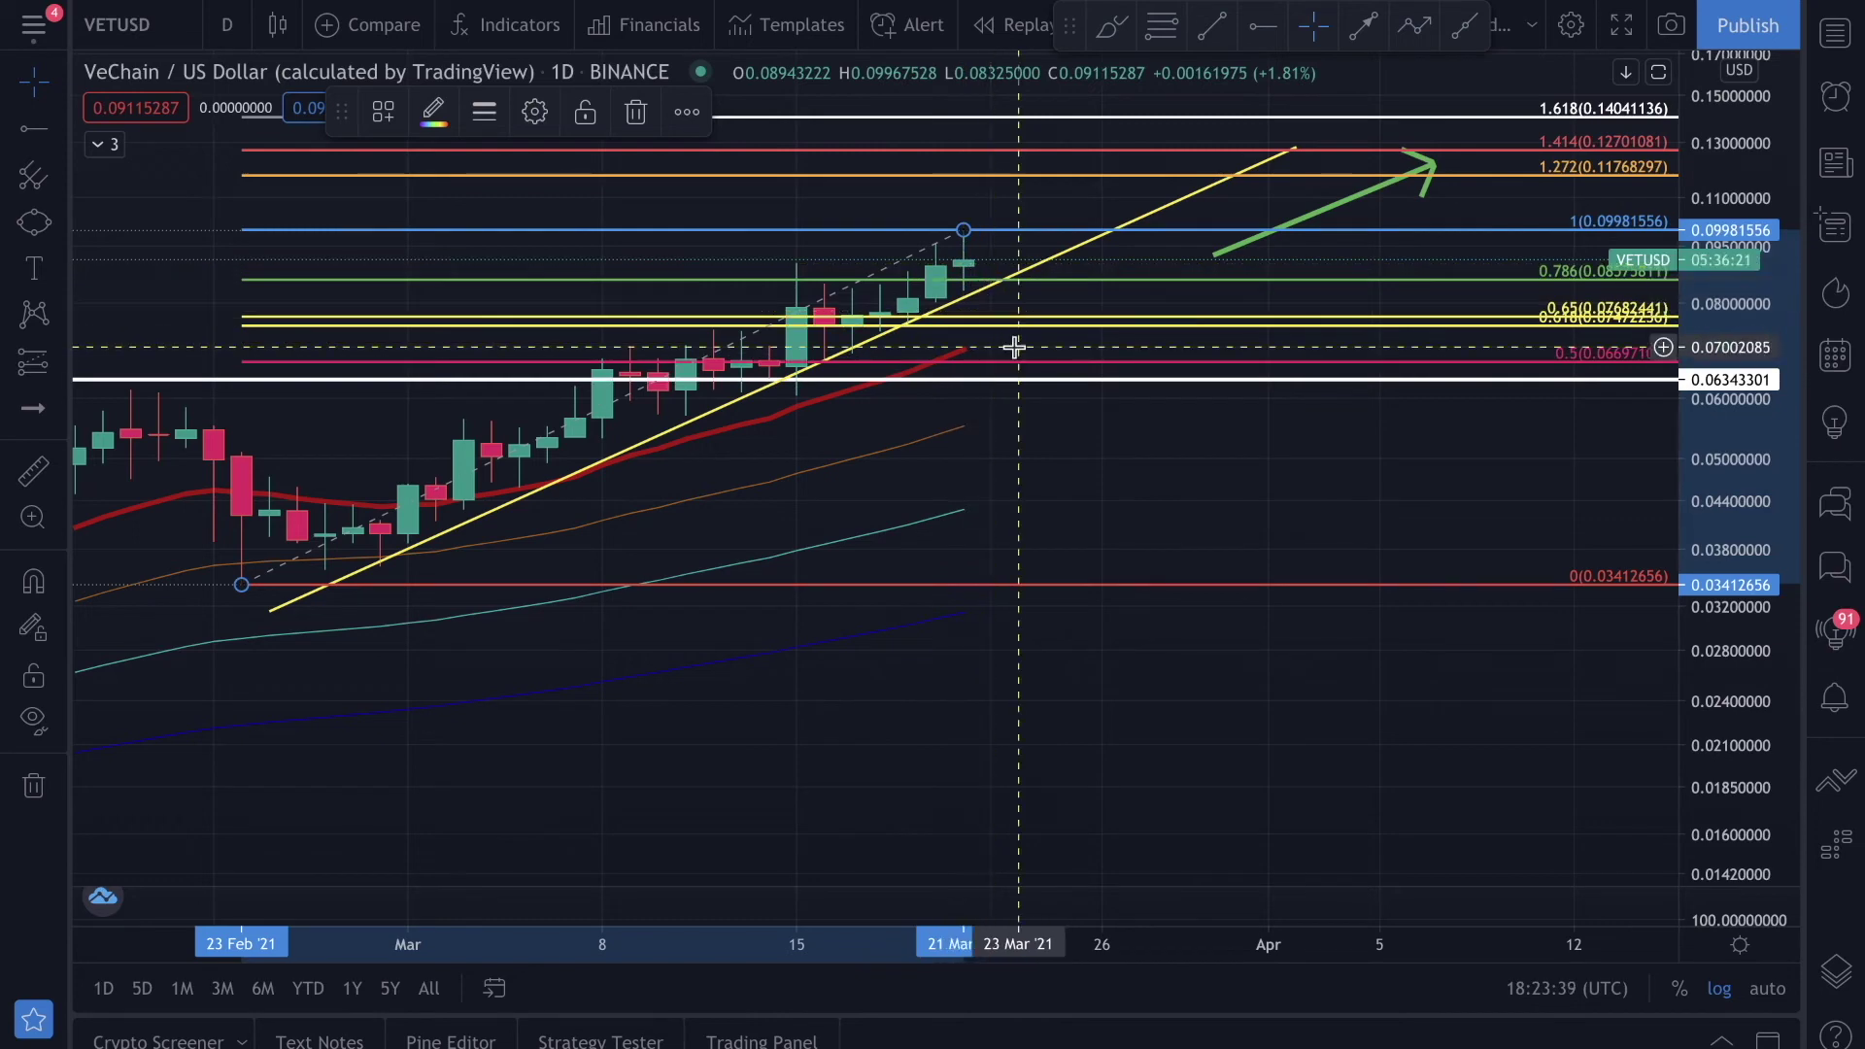
{"action": "scroll", "coordinate": [1015, 347], "scroll_direction": "down", "scroll_amount": 1}
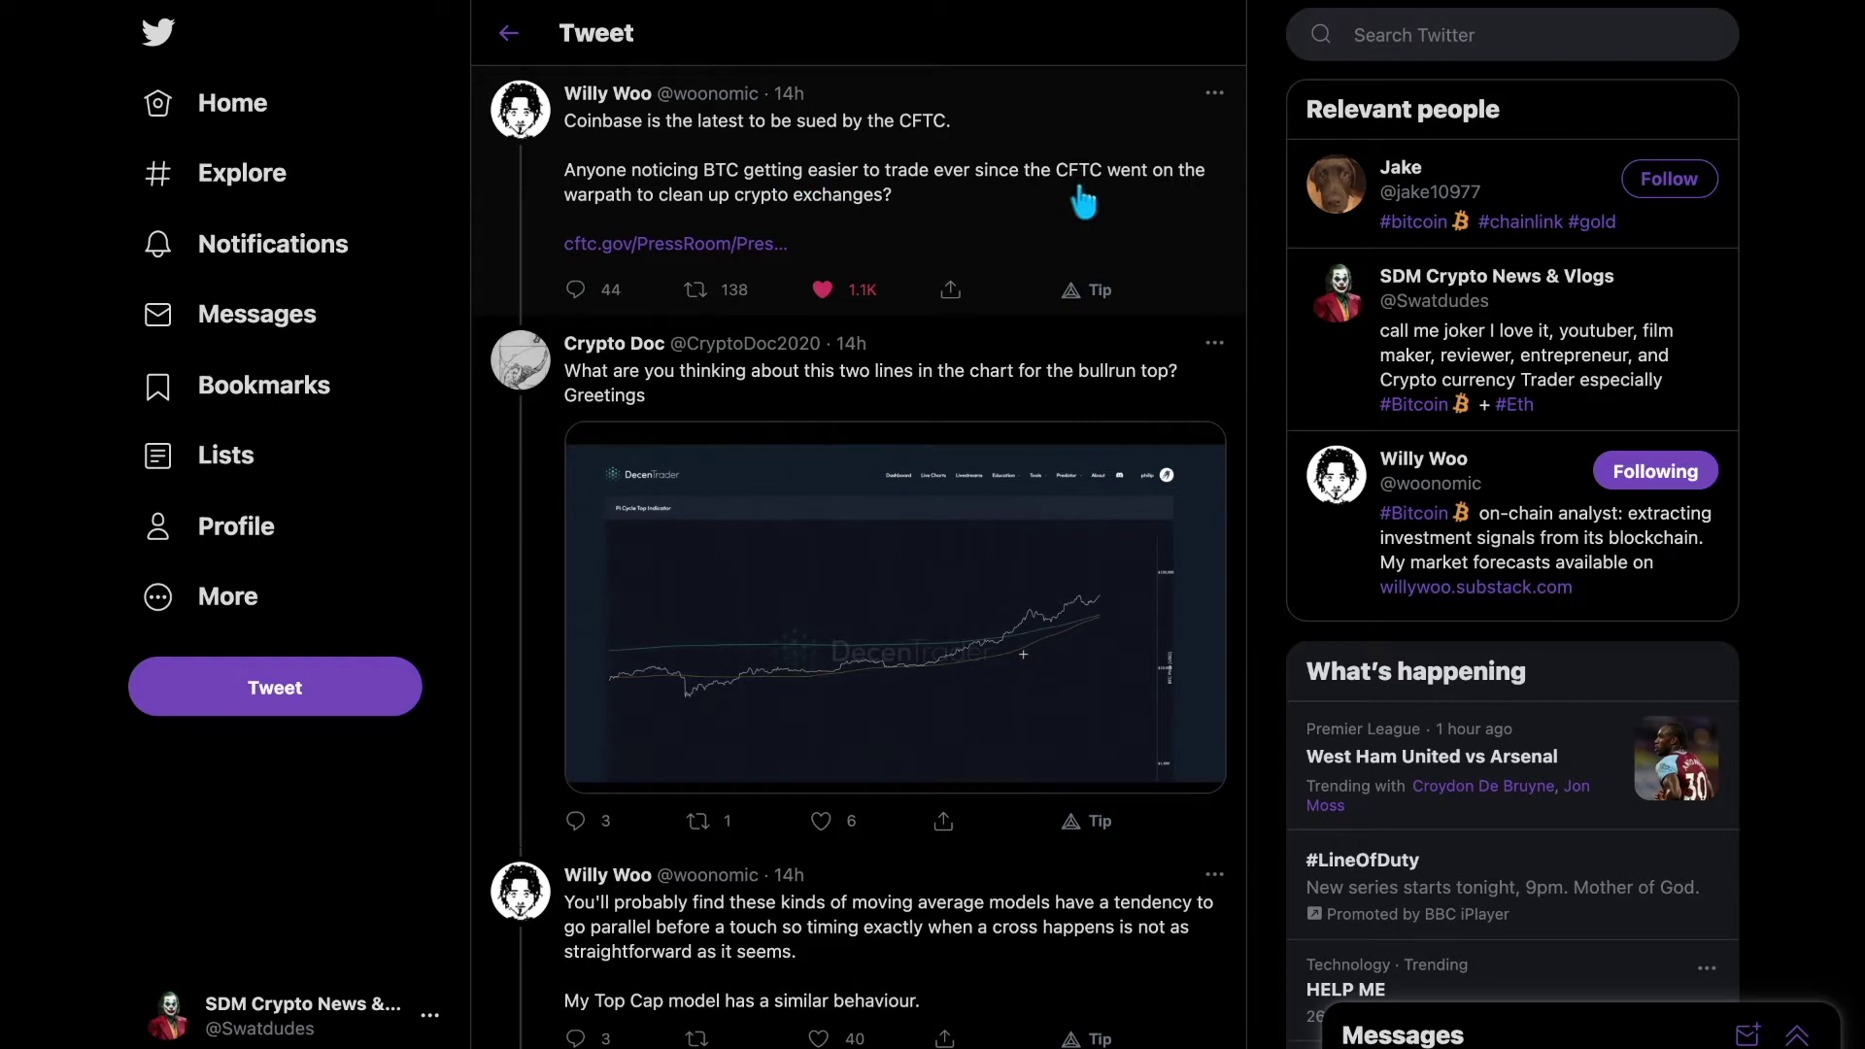
Like the Crypto Doc, moving-average and 'lines reaching this point' replies, then reach the YouTube-card reply
{"action": "scroll", "coordinate": [1078, 194], "scroll_direction": "down", "scroll_amount": 1}
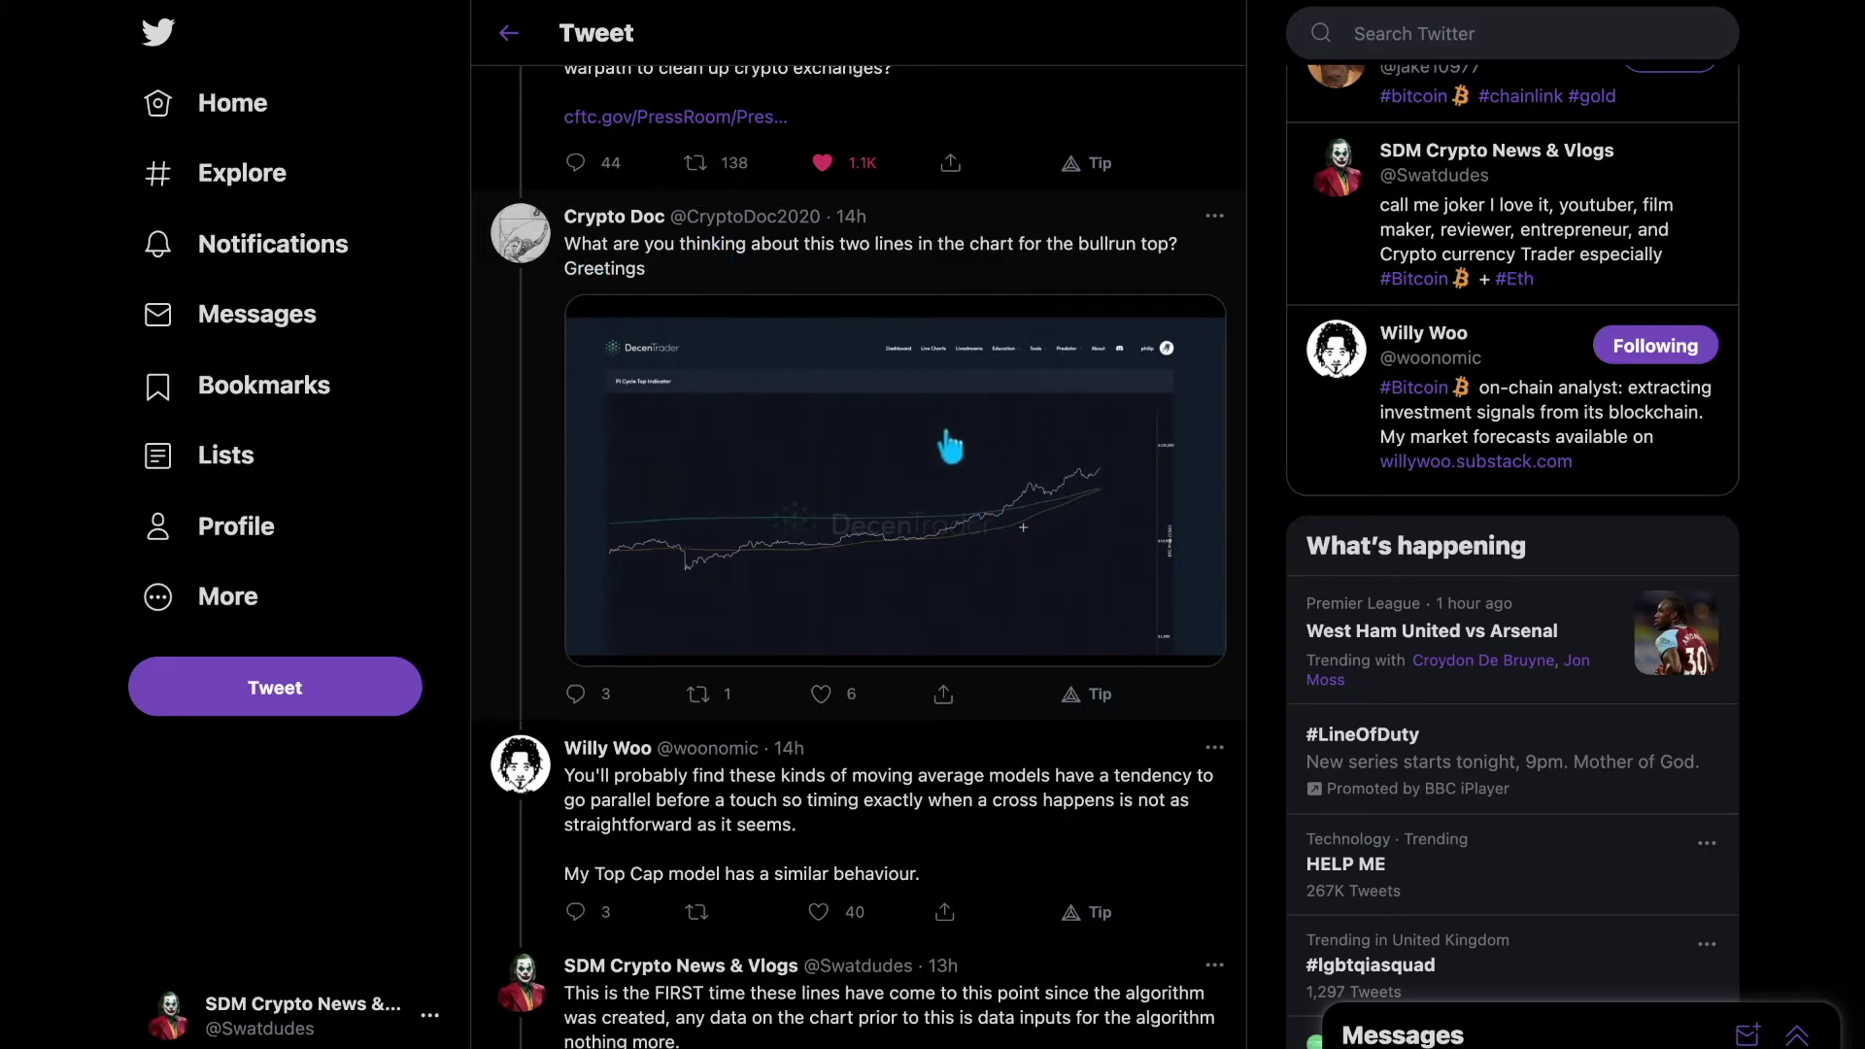
{"action": "scroll", "coordinate": [928, 442], "scroll_direction": "down", "scroll_amount": 3}
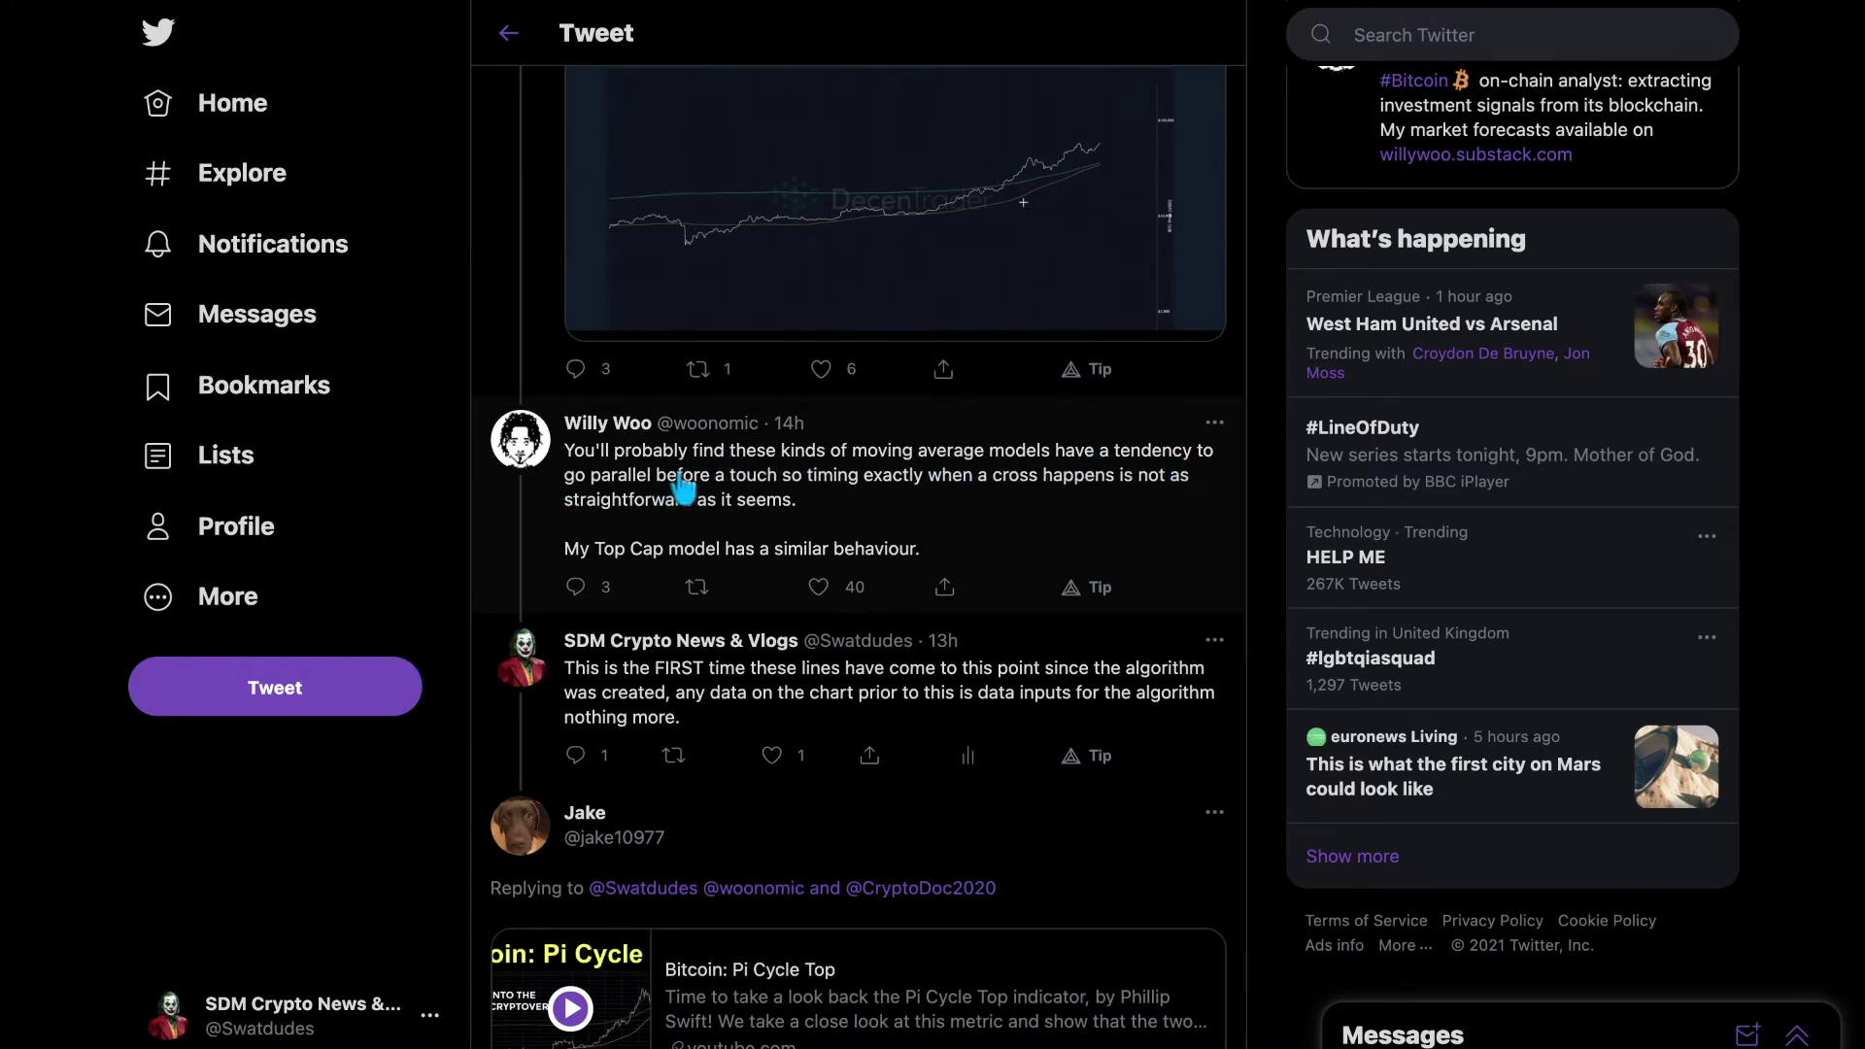
{"action": "scroll", "coordinate": [938, 495], "scroll_direction": "down", "scroll_amount": 2}
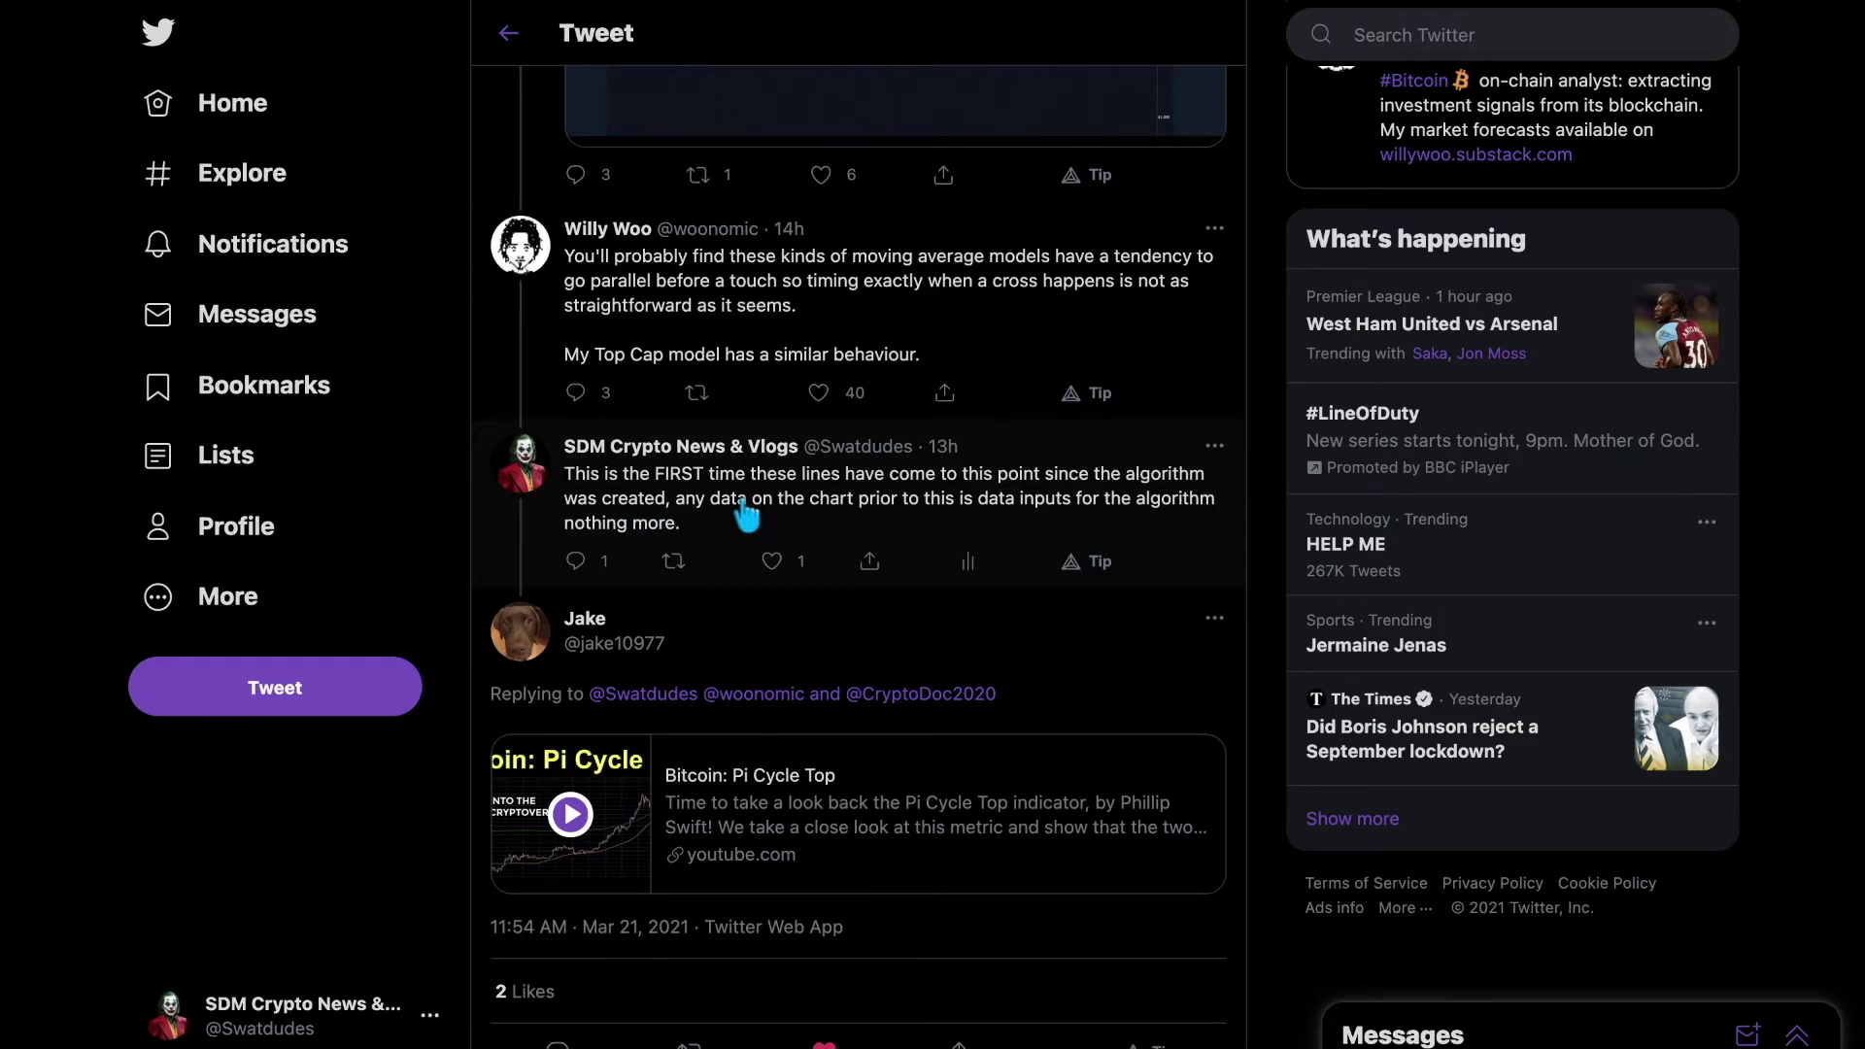
{"action": "scroll", "coordinate": [746, 515], "scroll_direction": "up", "scroll_amount": 6}
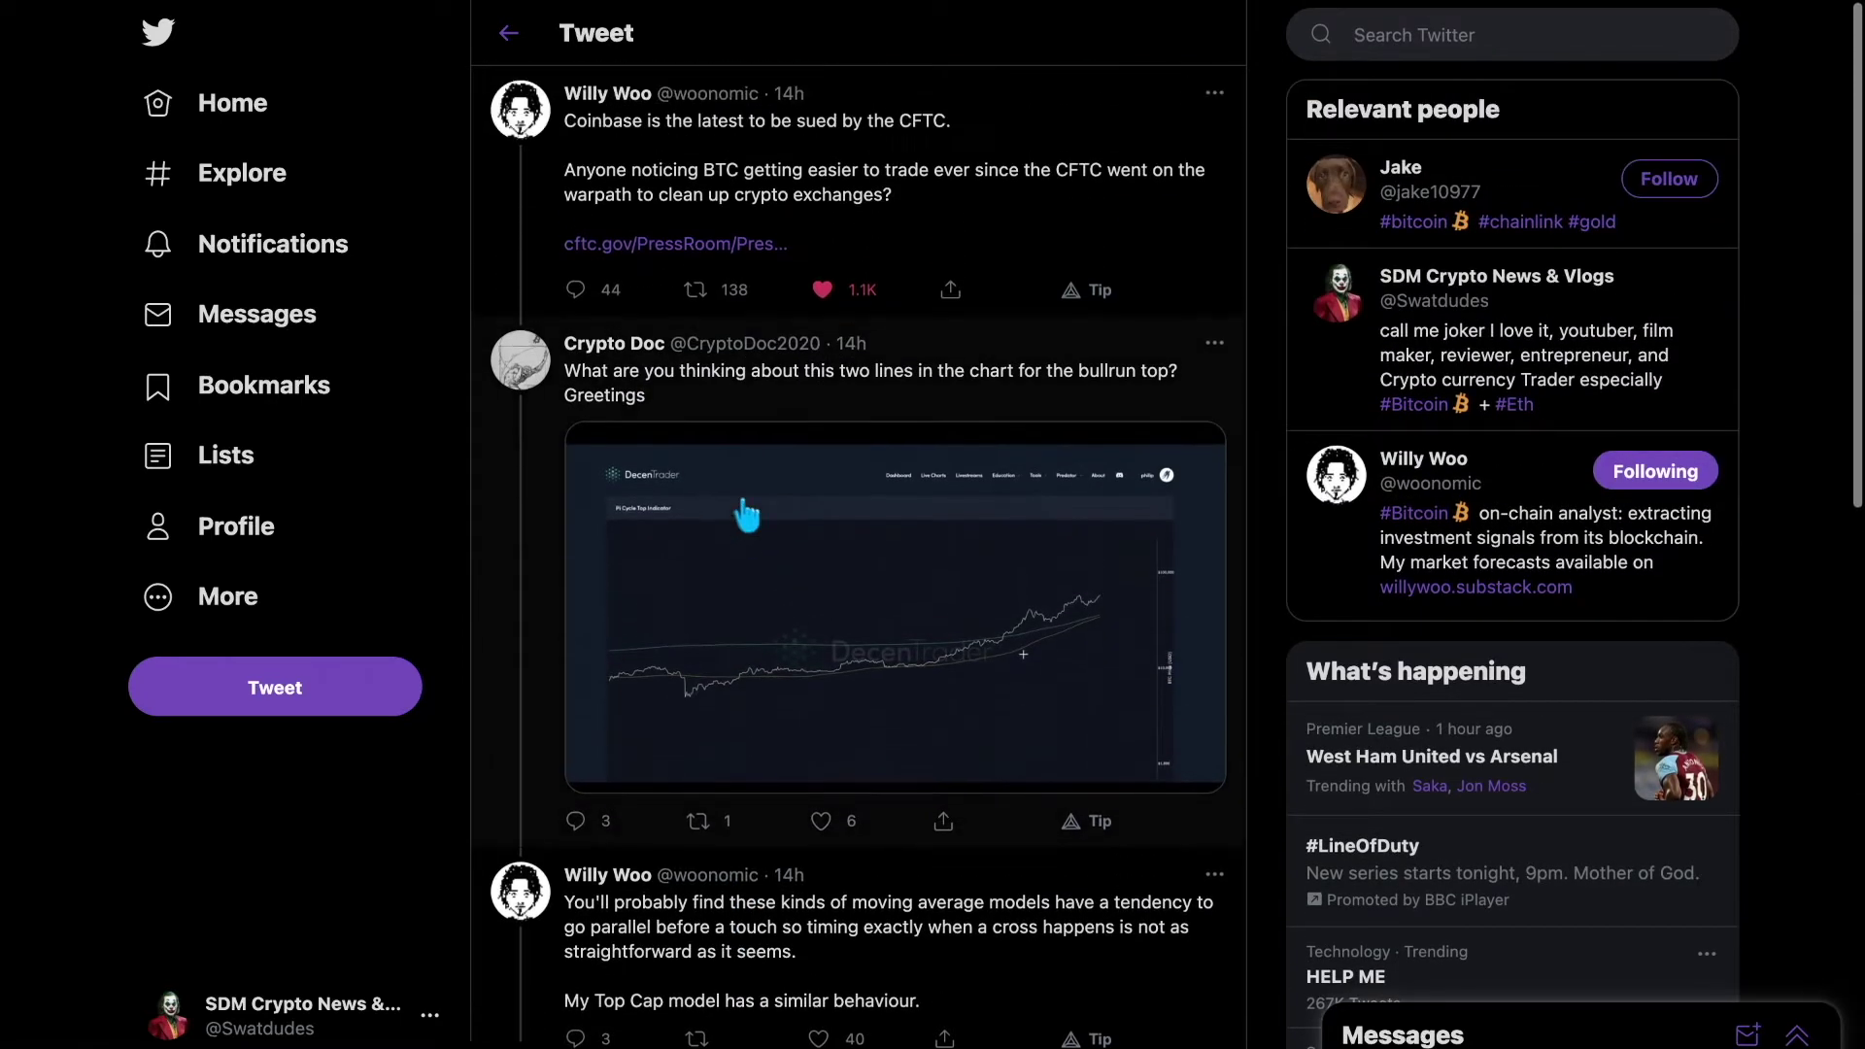
{"action": "scroll", "coordinate": [746, 515], "scroll_direction": "down", "scroll_amount": 2}
{"action": "left_click", "coordinate": [824, 597]}
{"action": "scroll", "coordinate": [855, 685], "scroll_direction": "down", "scroll_amount": 2}
{"action": "left_click", "coordinate": [825, 671]}
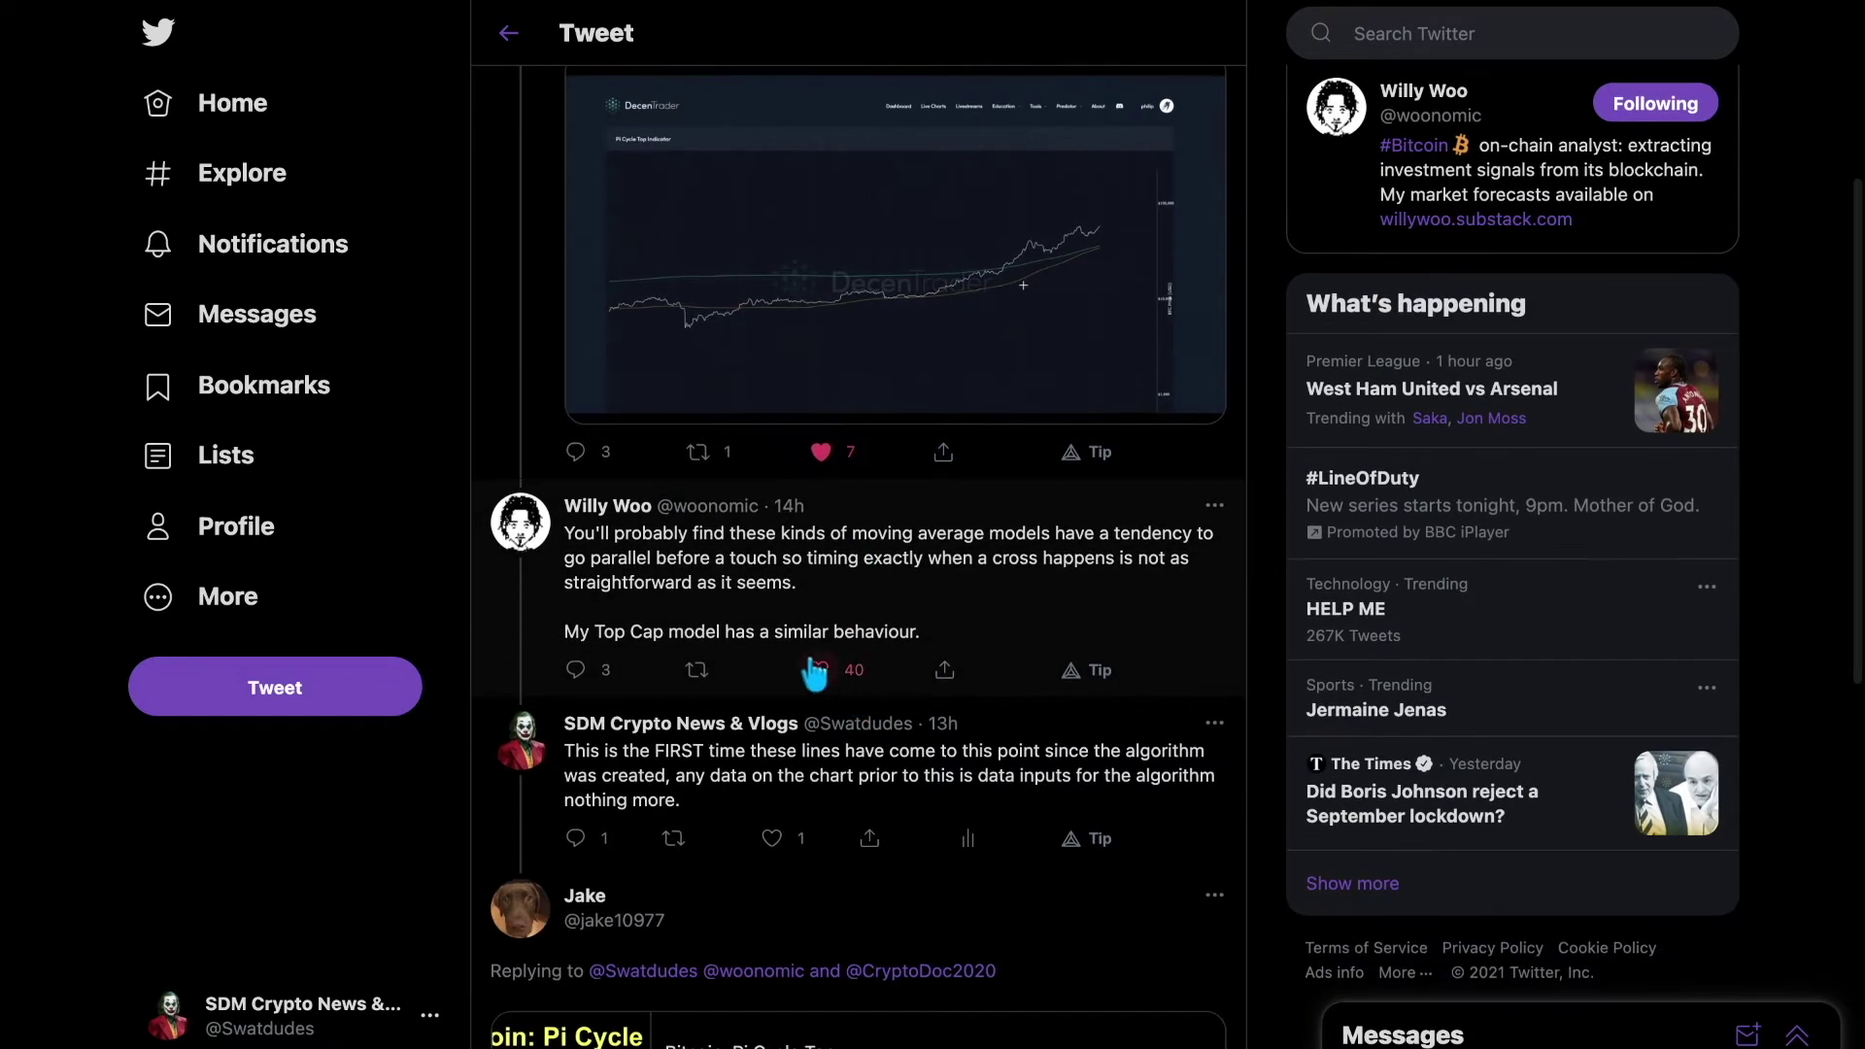
{"action": "scroll", "coordinate": [902, 720], "scroll_direction": "down", "scroll_amount": 1}
{"action": "left_click", "coordinate": [772, 705]}
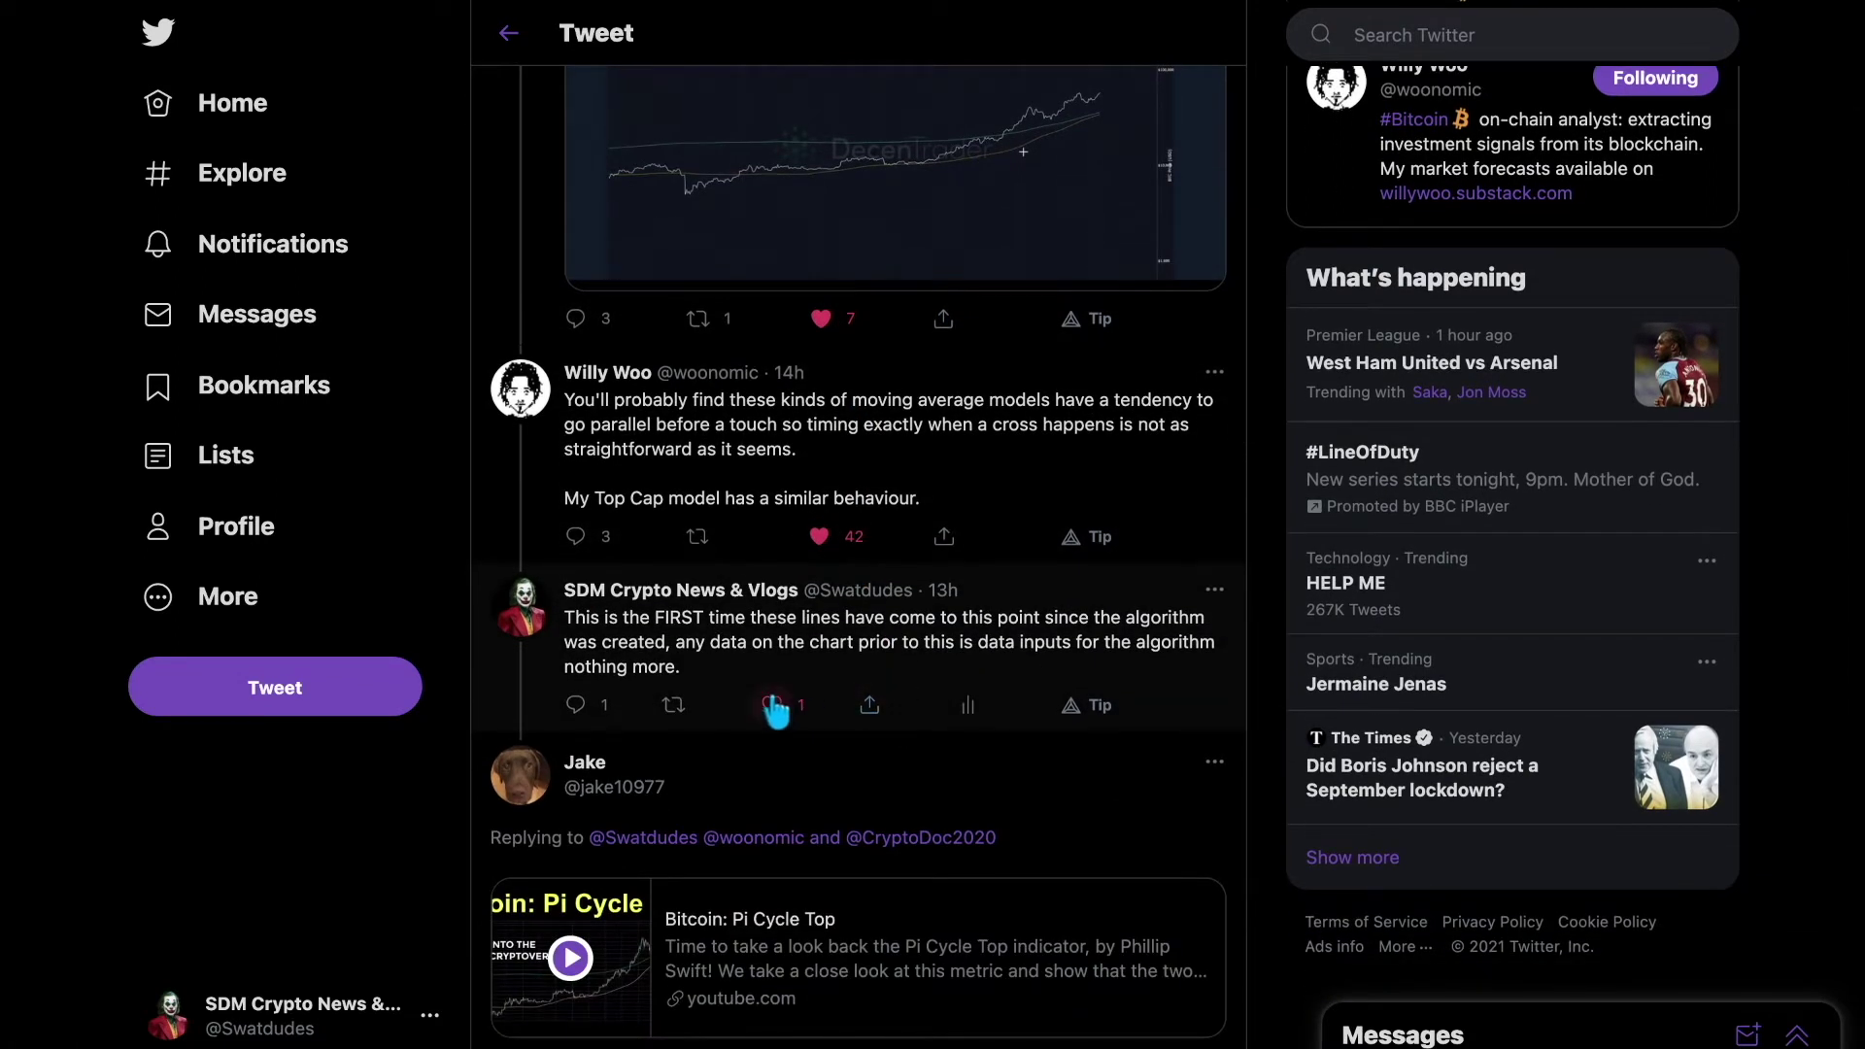
{"action": "scroll", "coordinate": [864, 791], "scroll_direction": "down", "scroll_amount": 3}
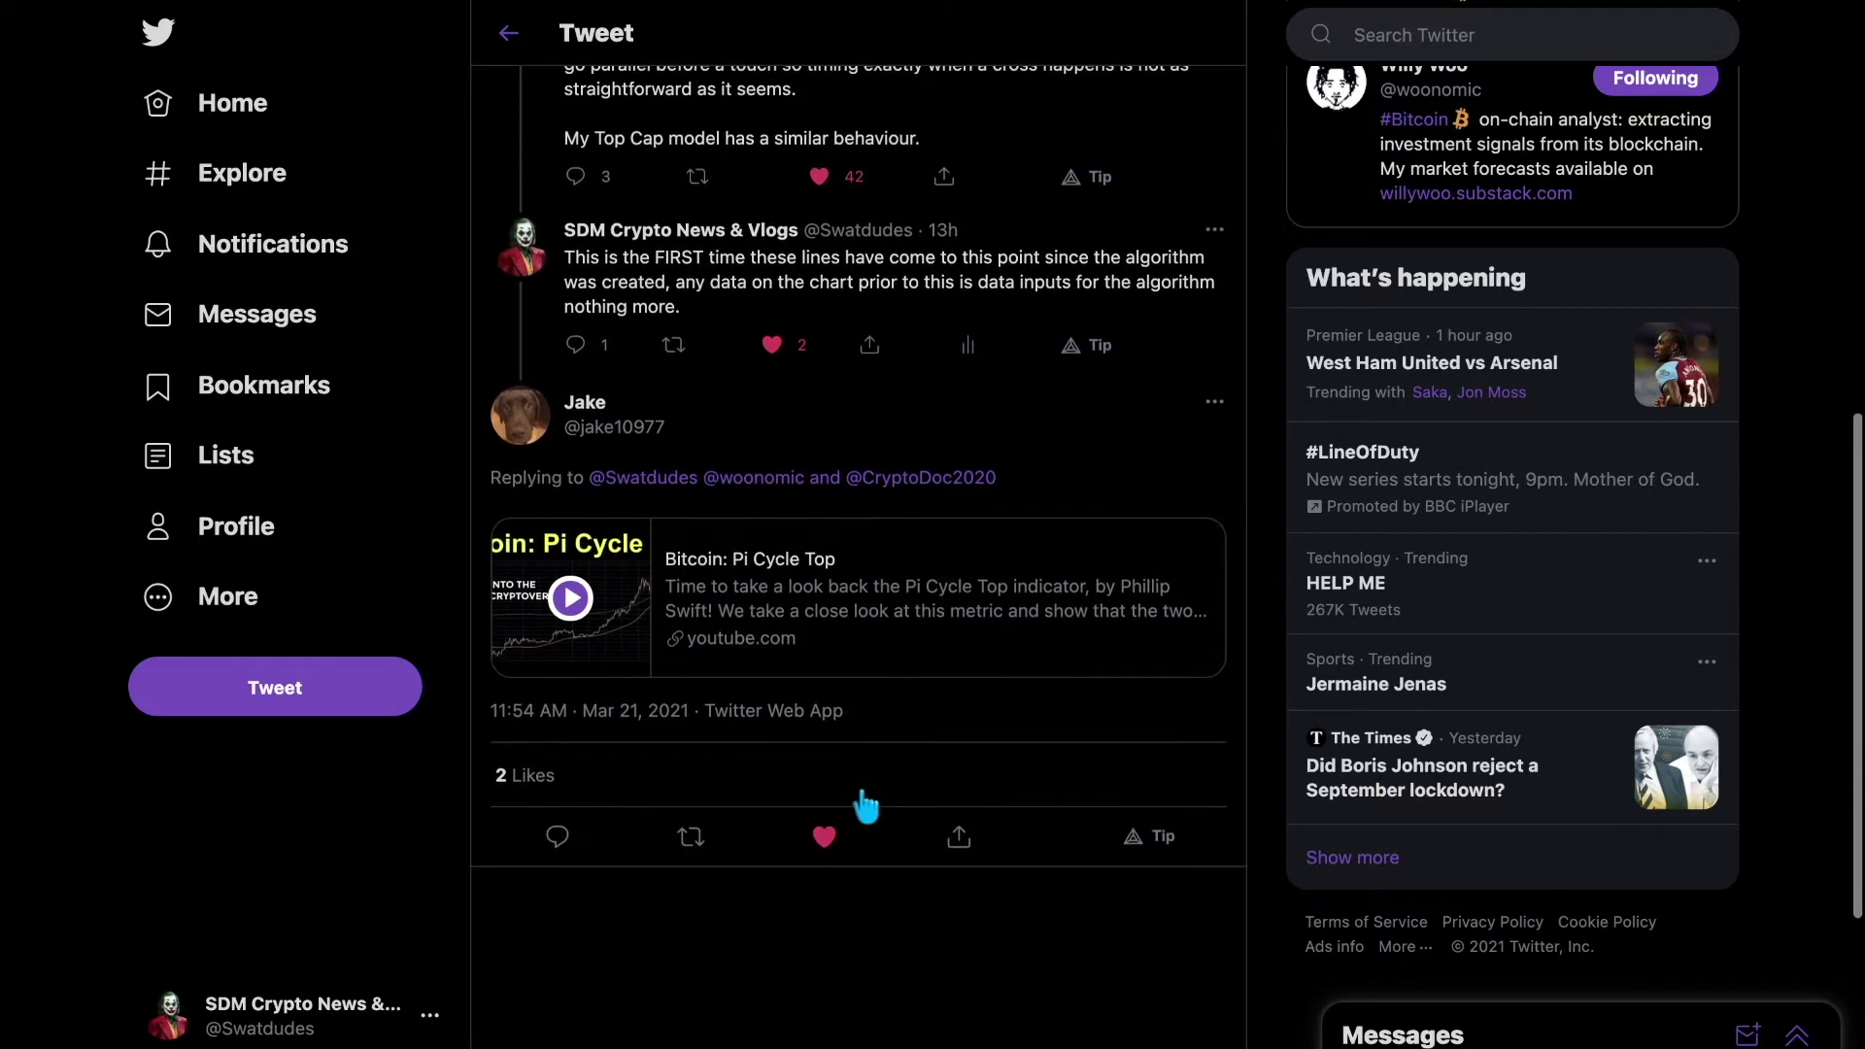
Play the embedded Bitcoin: Pi Cycle Top video and pause it at 1:23
{"action": "left_click", "coordinate": [571, 597]}
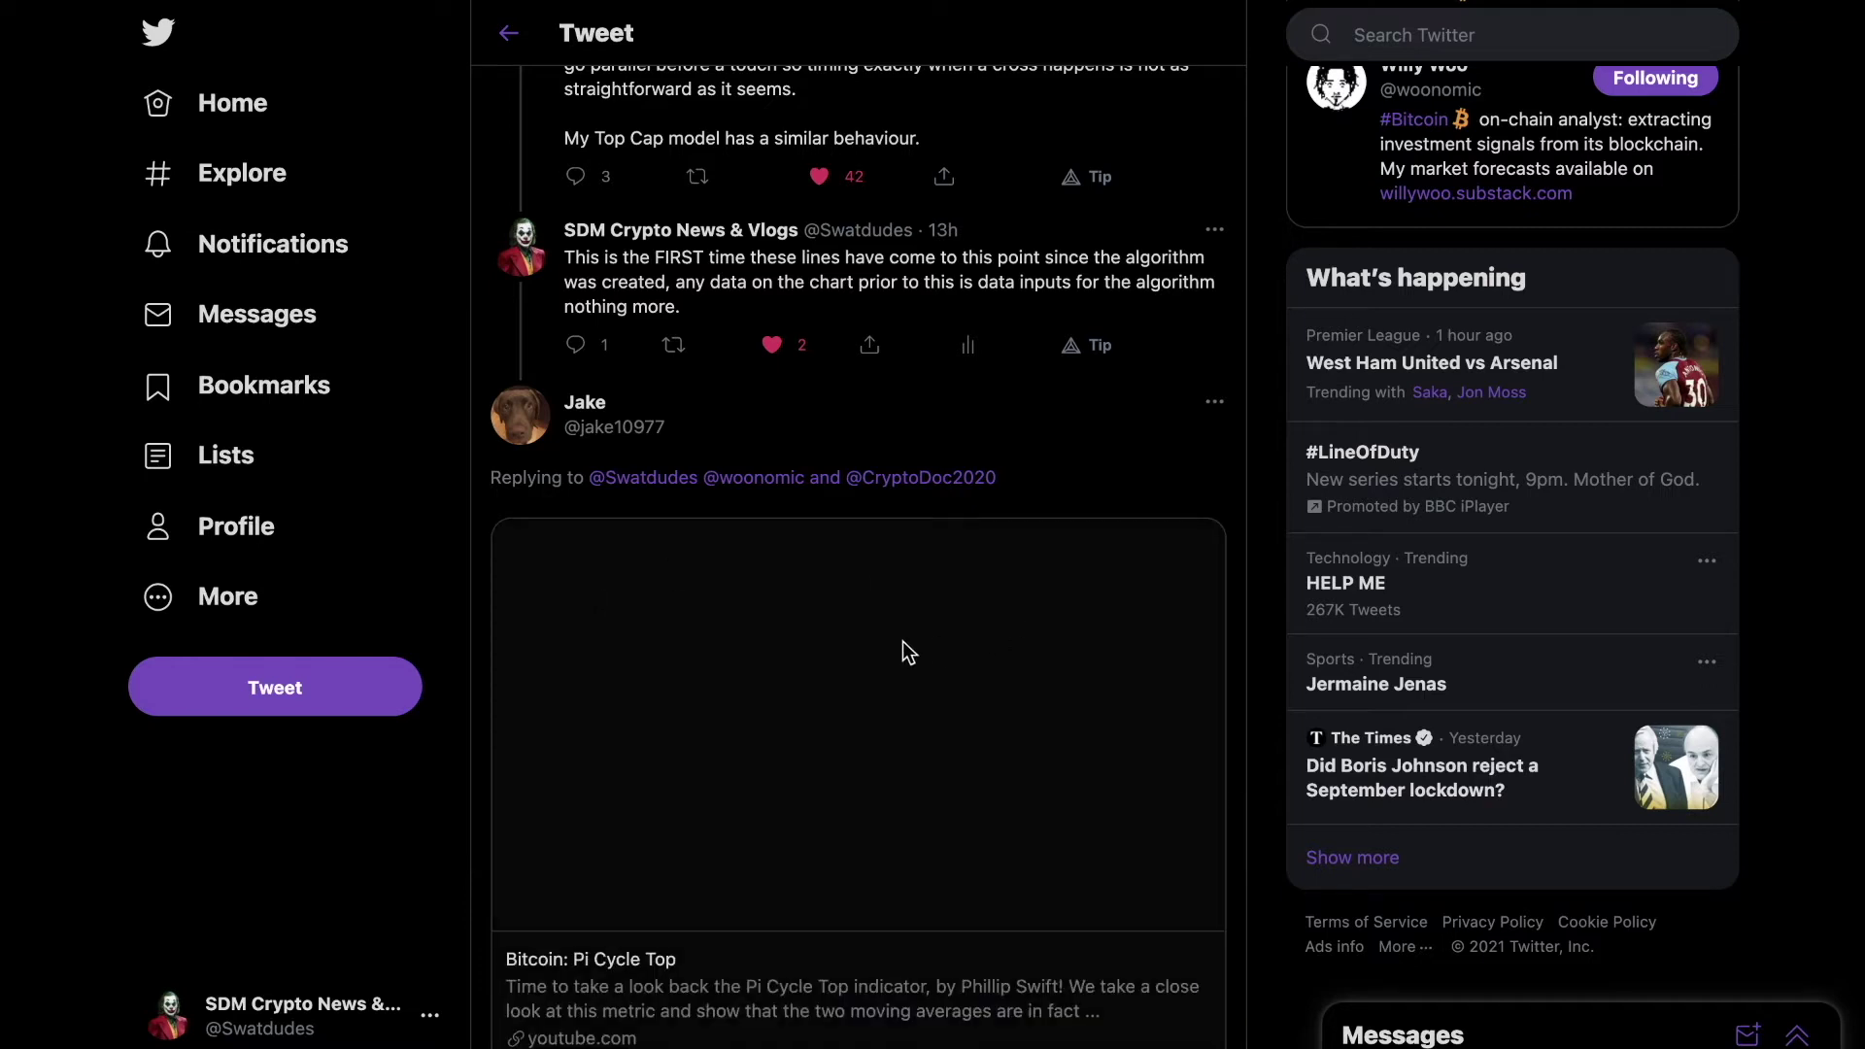
{"action": "scroll", "coordinate": [901, 641], "scroll_direction": "down", "scroll_amount": 3}
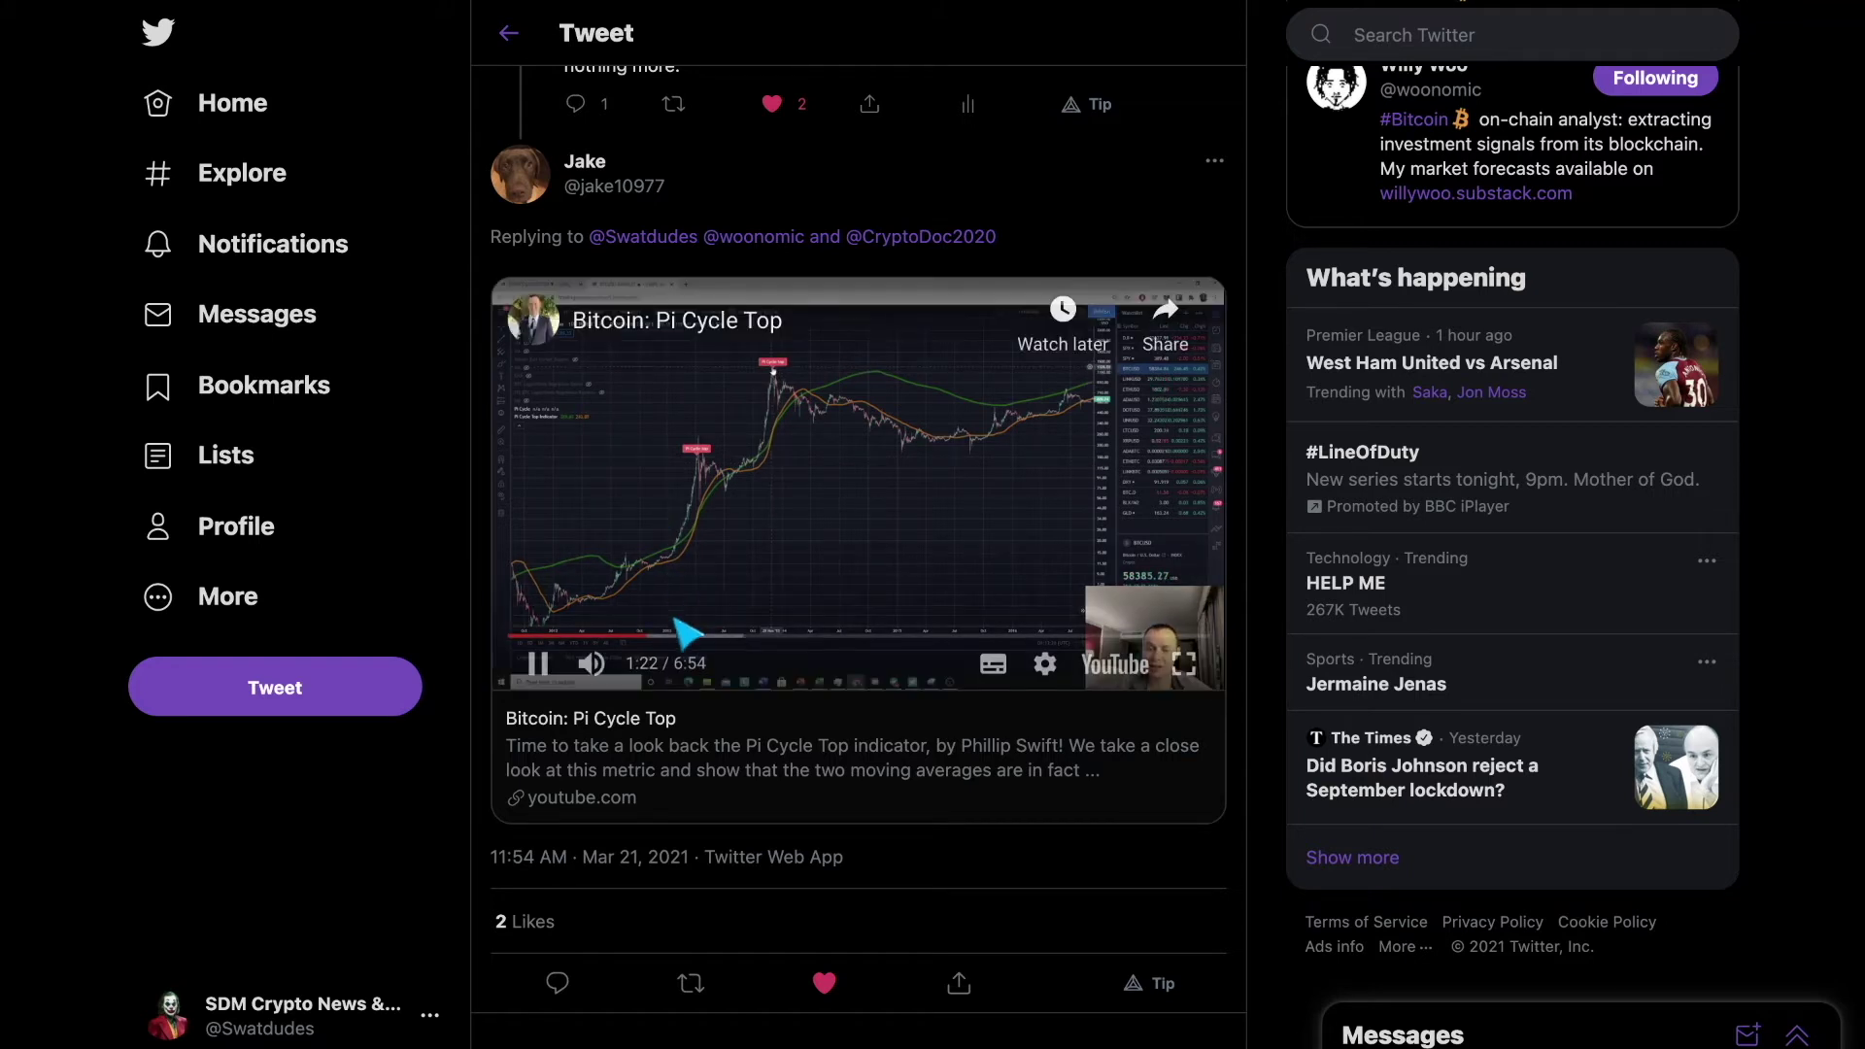
{"action": "left_click", "coordinate": [724, 532]}
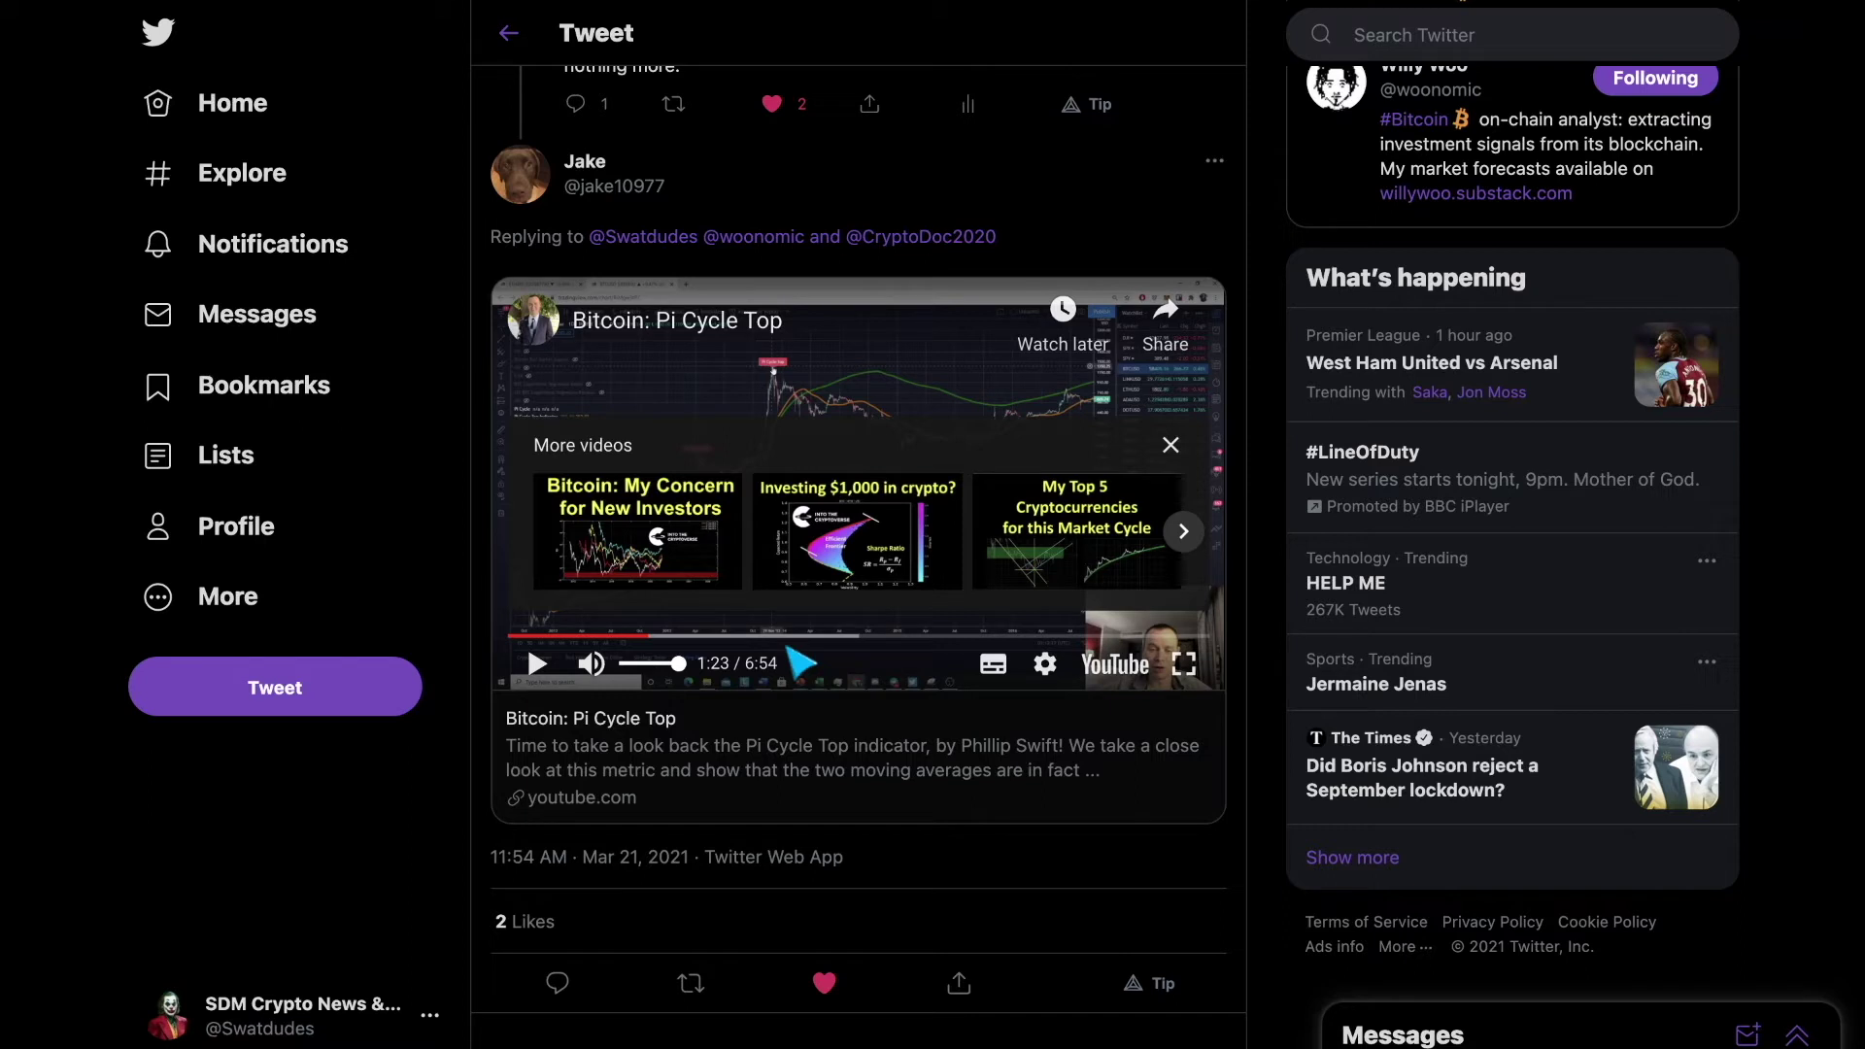
Resume the Pi Cycle Top video and let it run to about 6:12 of 6:54
{"action": "left_click", "coordinate": [537, 666]}
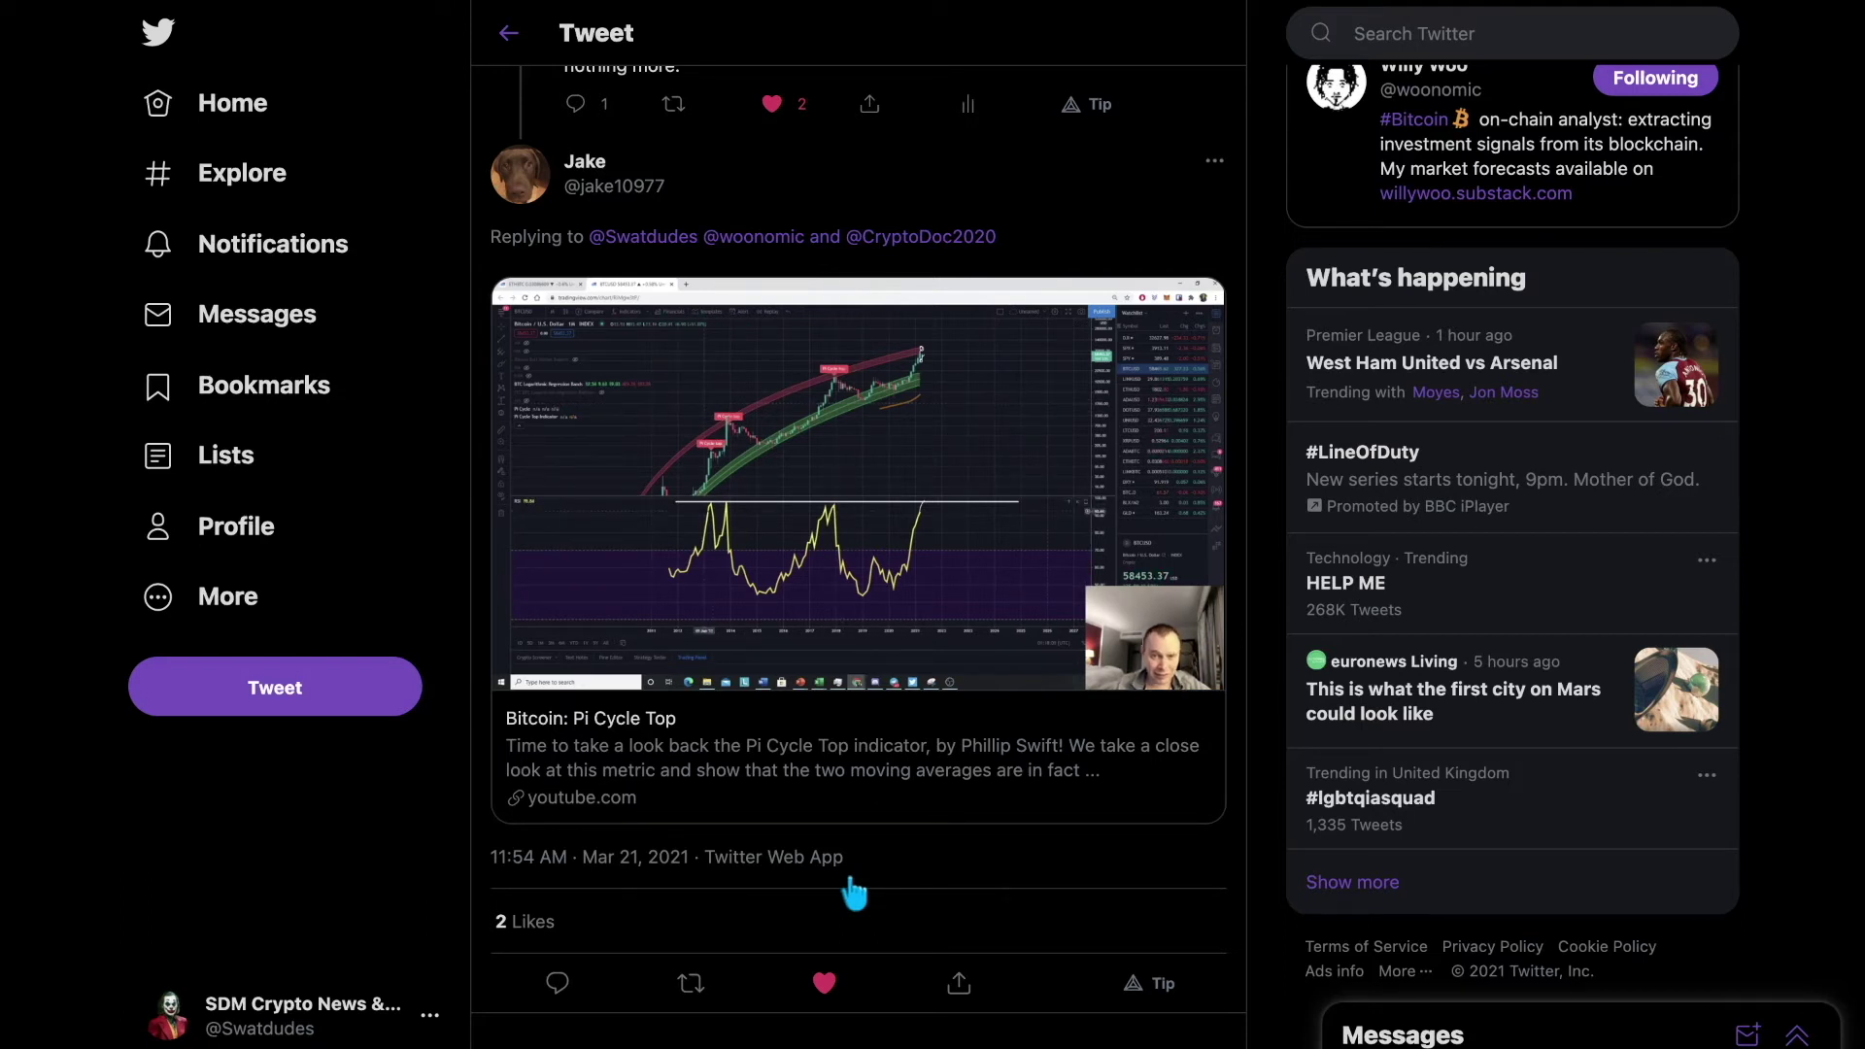
Pause the Pi Cycle Top video at 6:13 and close the More videos panel
{"action": "mouse_move", "coordinate": [825, 532]}
{"action": "left_click", "coordinate": [647, 553]}
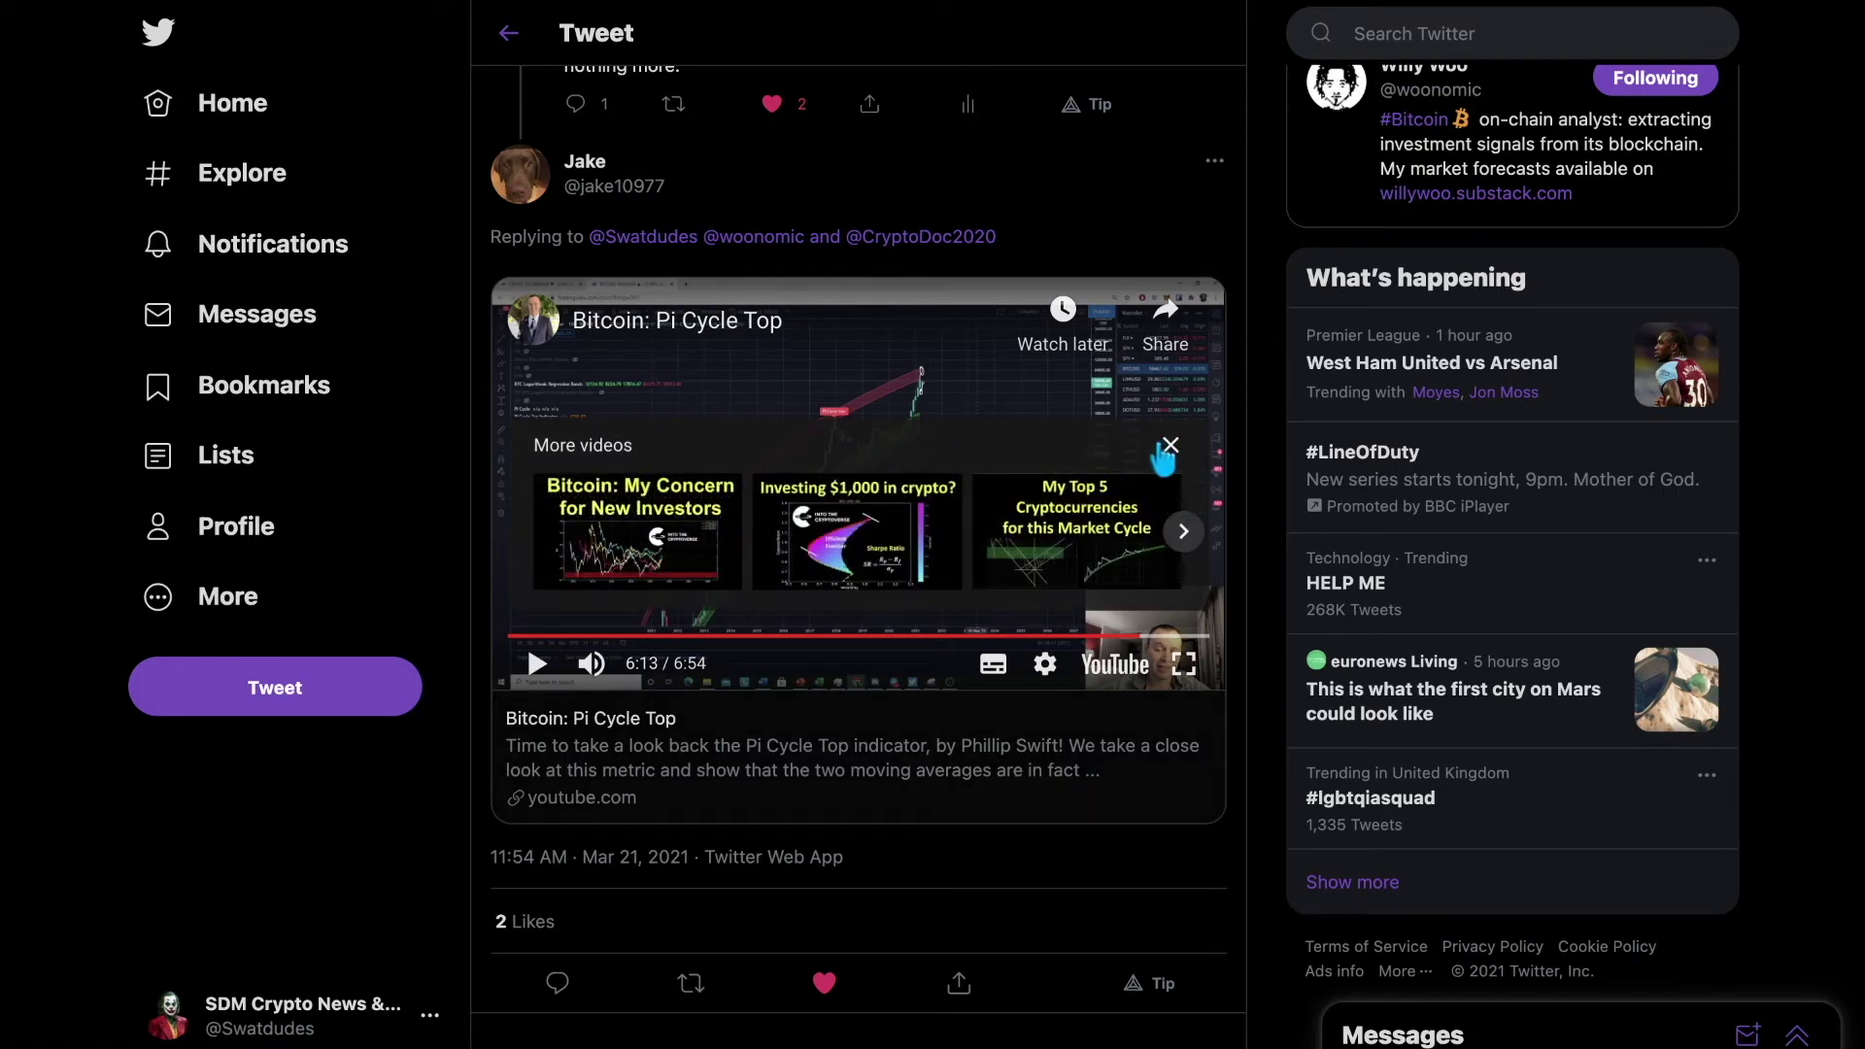
{"action": "left_click", "coordinate": [1170, 446]}
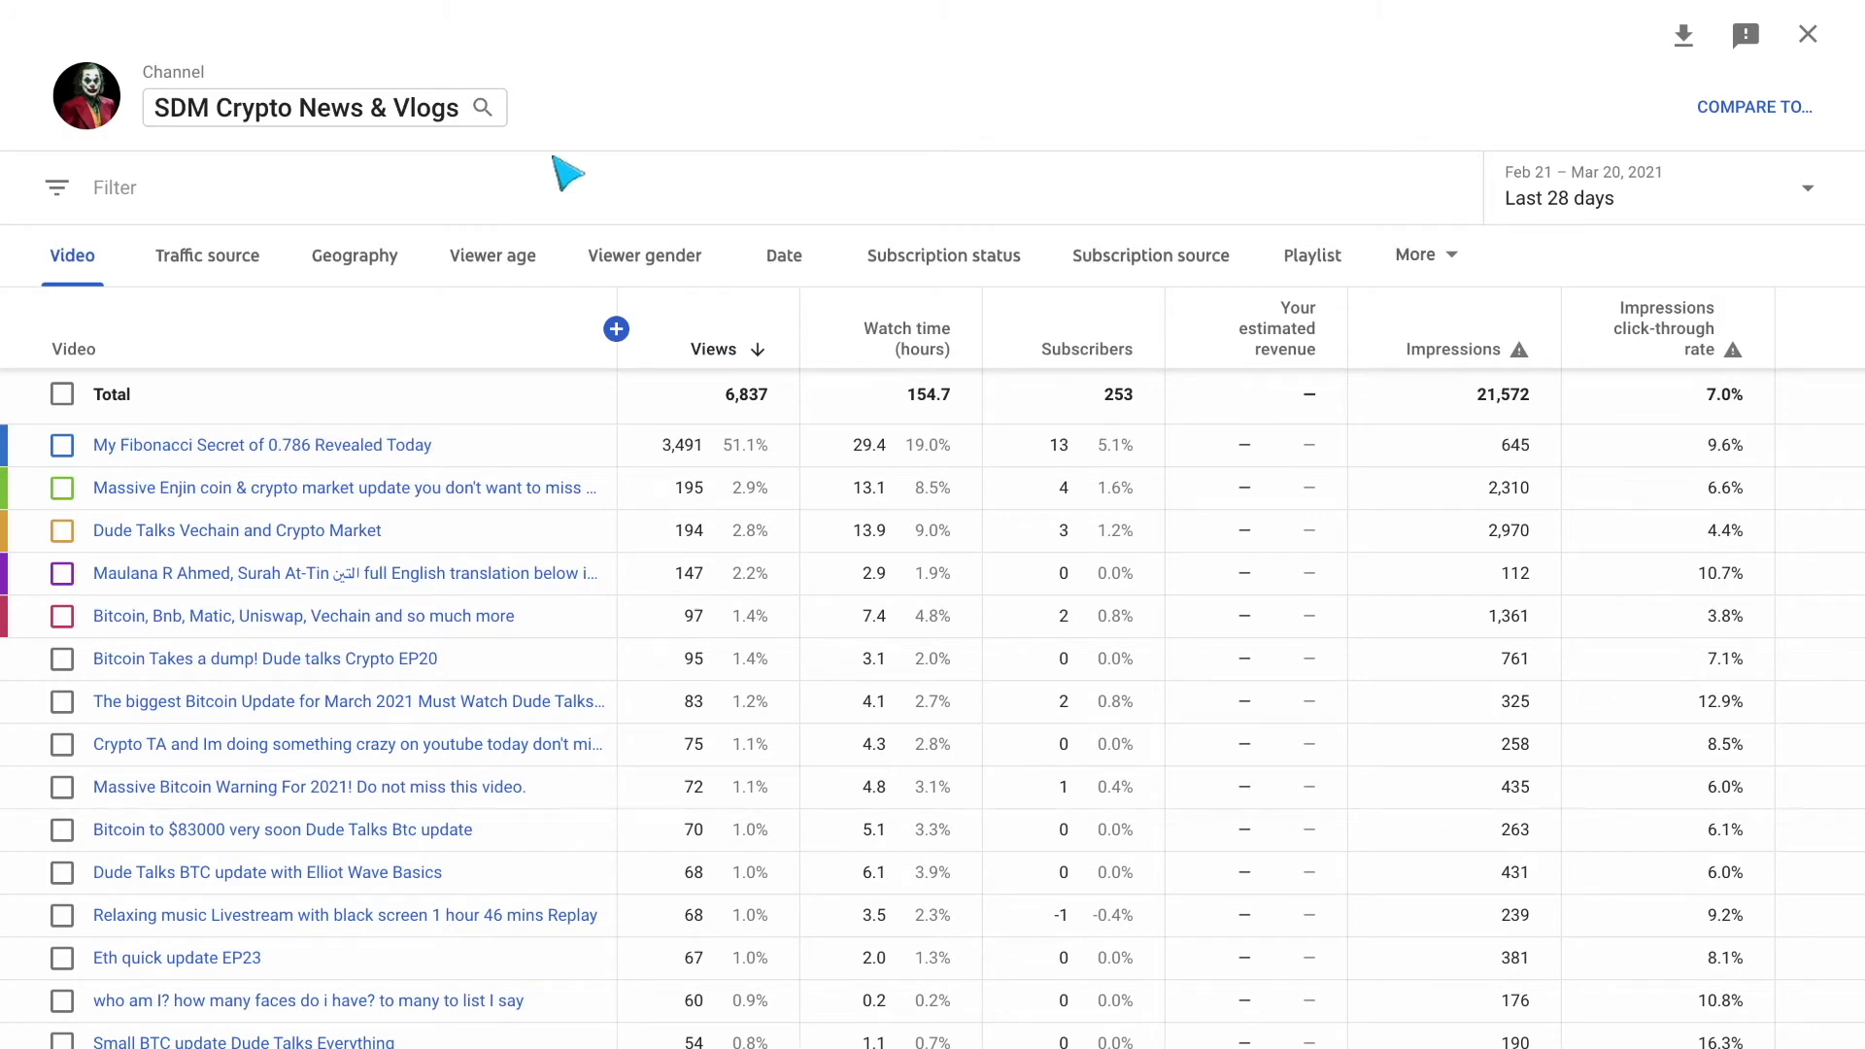
Review last-28-days per-video stats: 6,837 views, 154.7 watch hours, 253 subscribers
{"action": "mouse_move", "coordinate": [403, 447]}
Open your public channel page and look over its Channelytics stats and keywords like Bitcoin, Crypto, Ethereum
{"action": "left_click", "coordinate": [86, 89]}
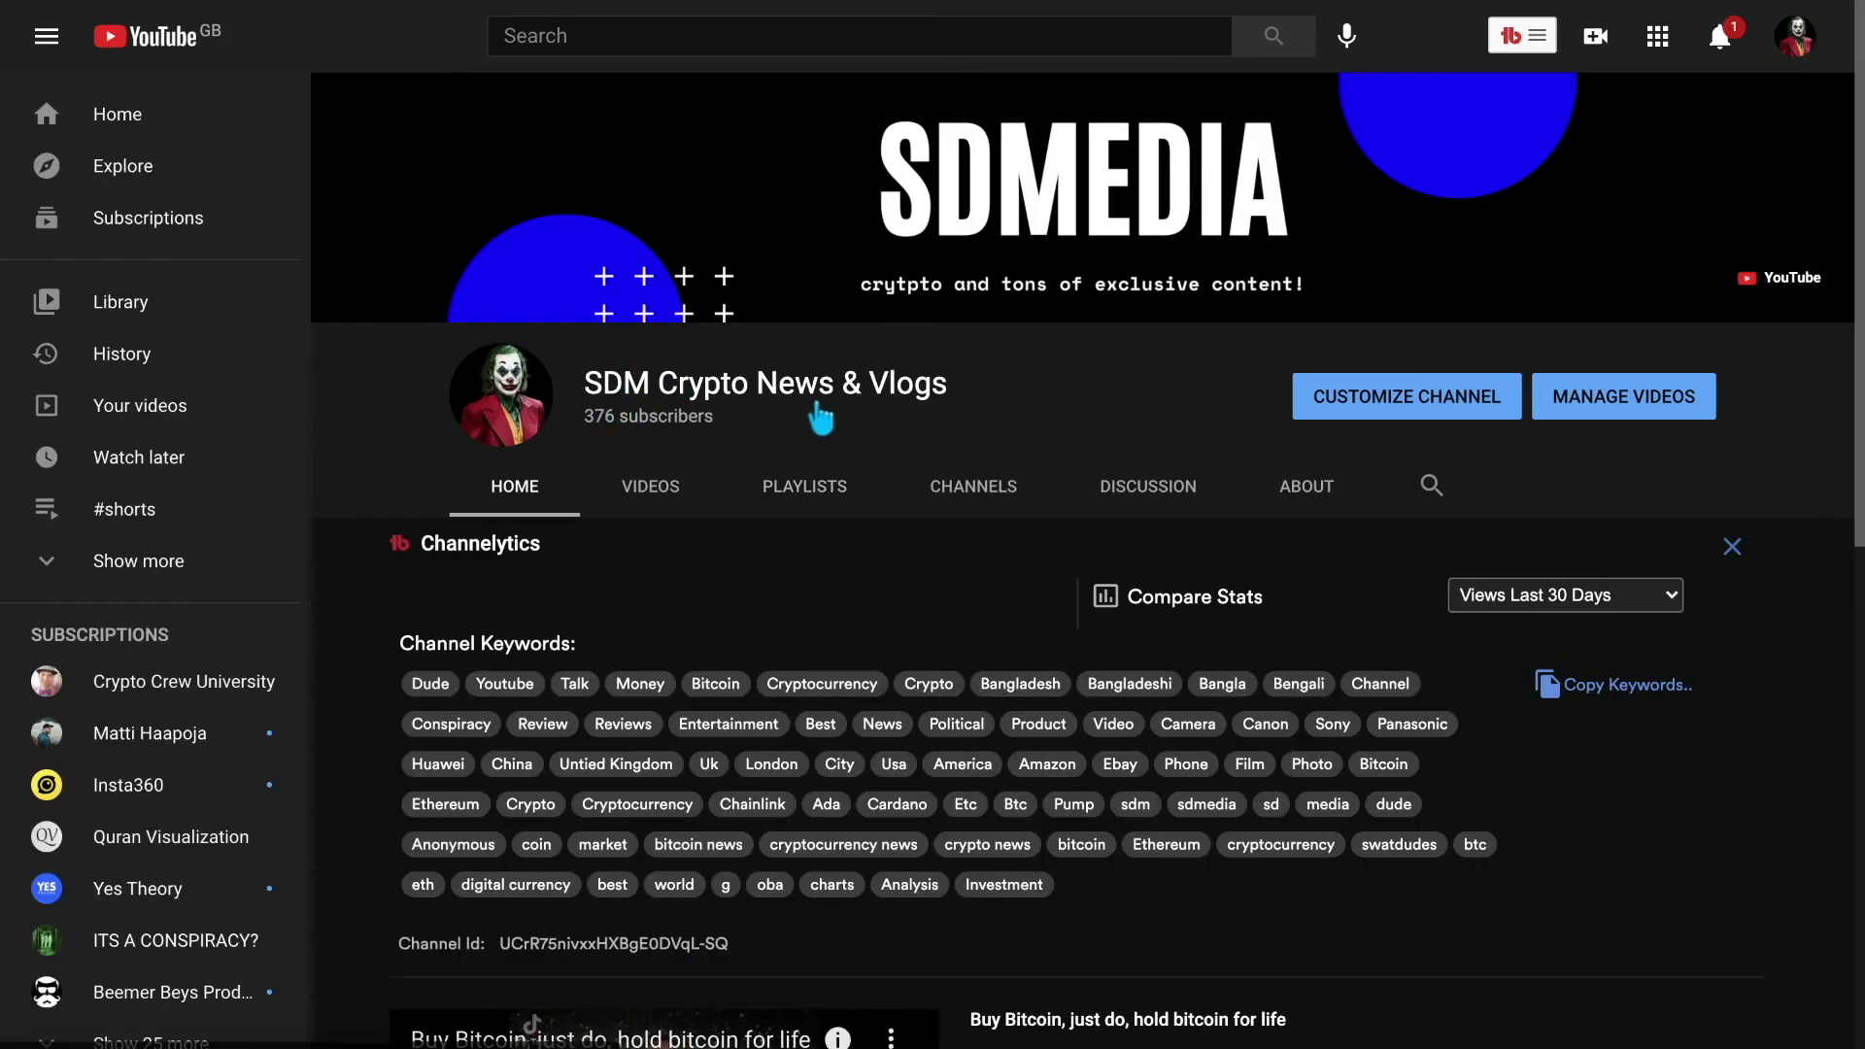
{"action": "scroll", "coordinate": [825, 413], "scroll_direction": "down", "scroll_amount": 8}
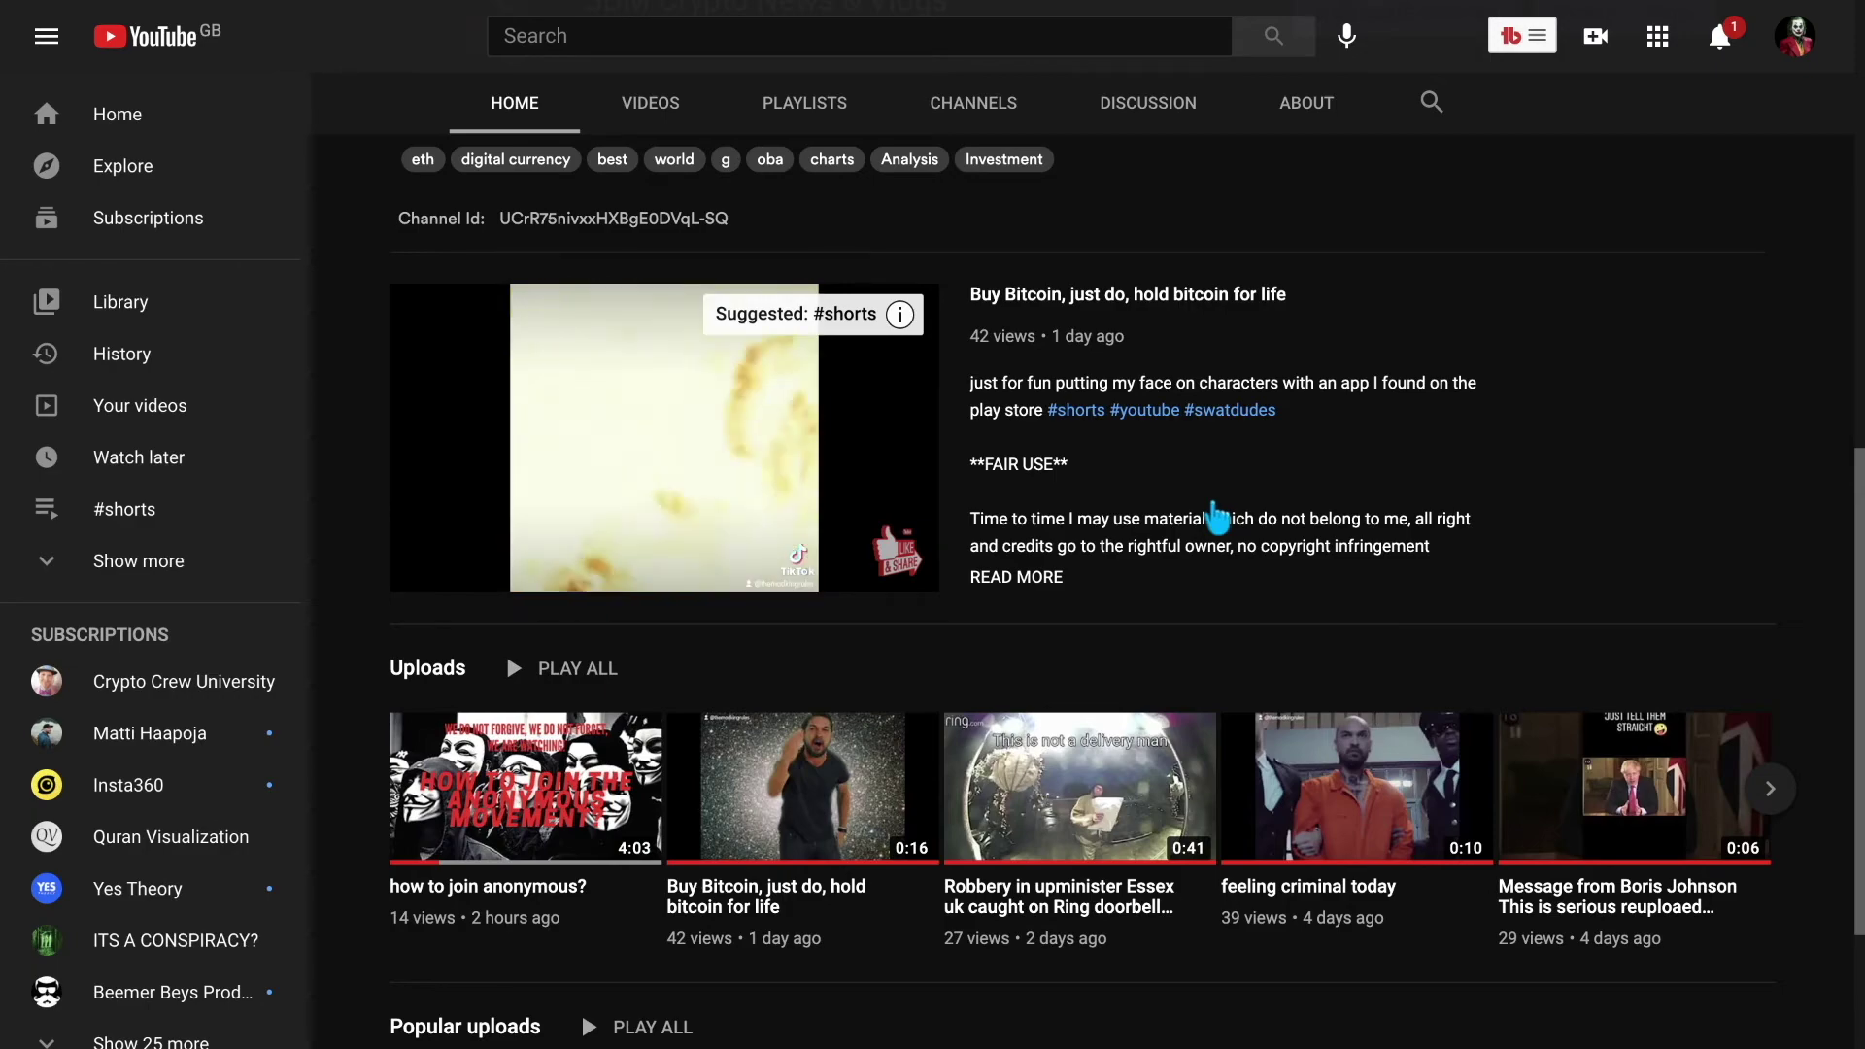
{"action": "scroll", "coordinate": [1221, 518], "scroll_direction": "up", "scroll_amount": 3}
{"action": "scroll", "coordinate": [1222, 518], "scroll_direction": "up", "scroll_amount": 8}
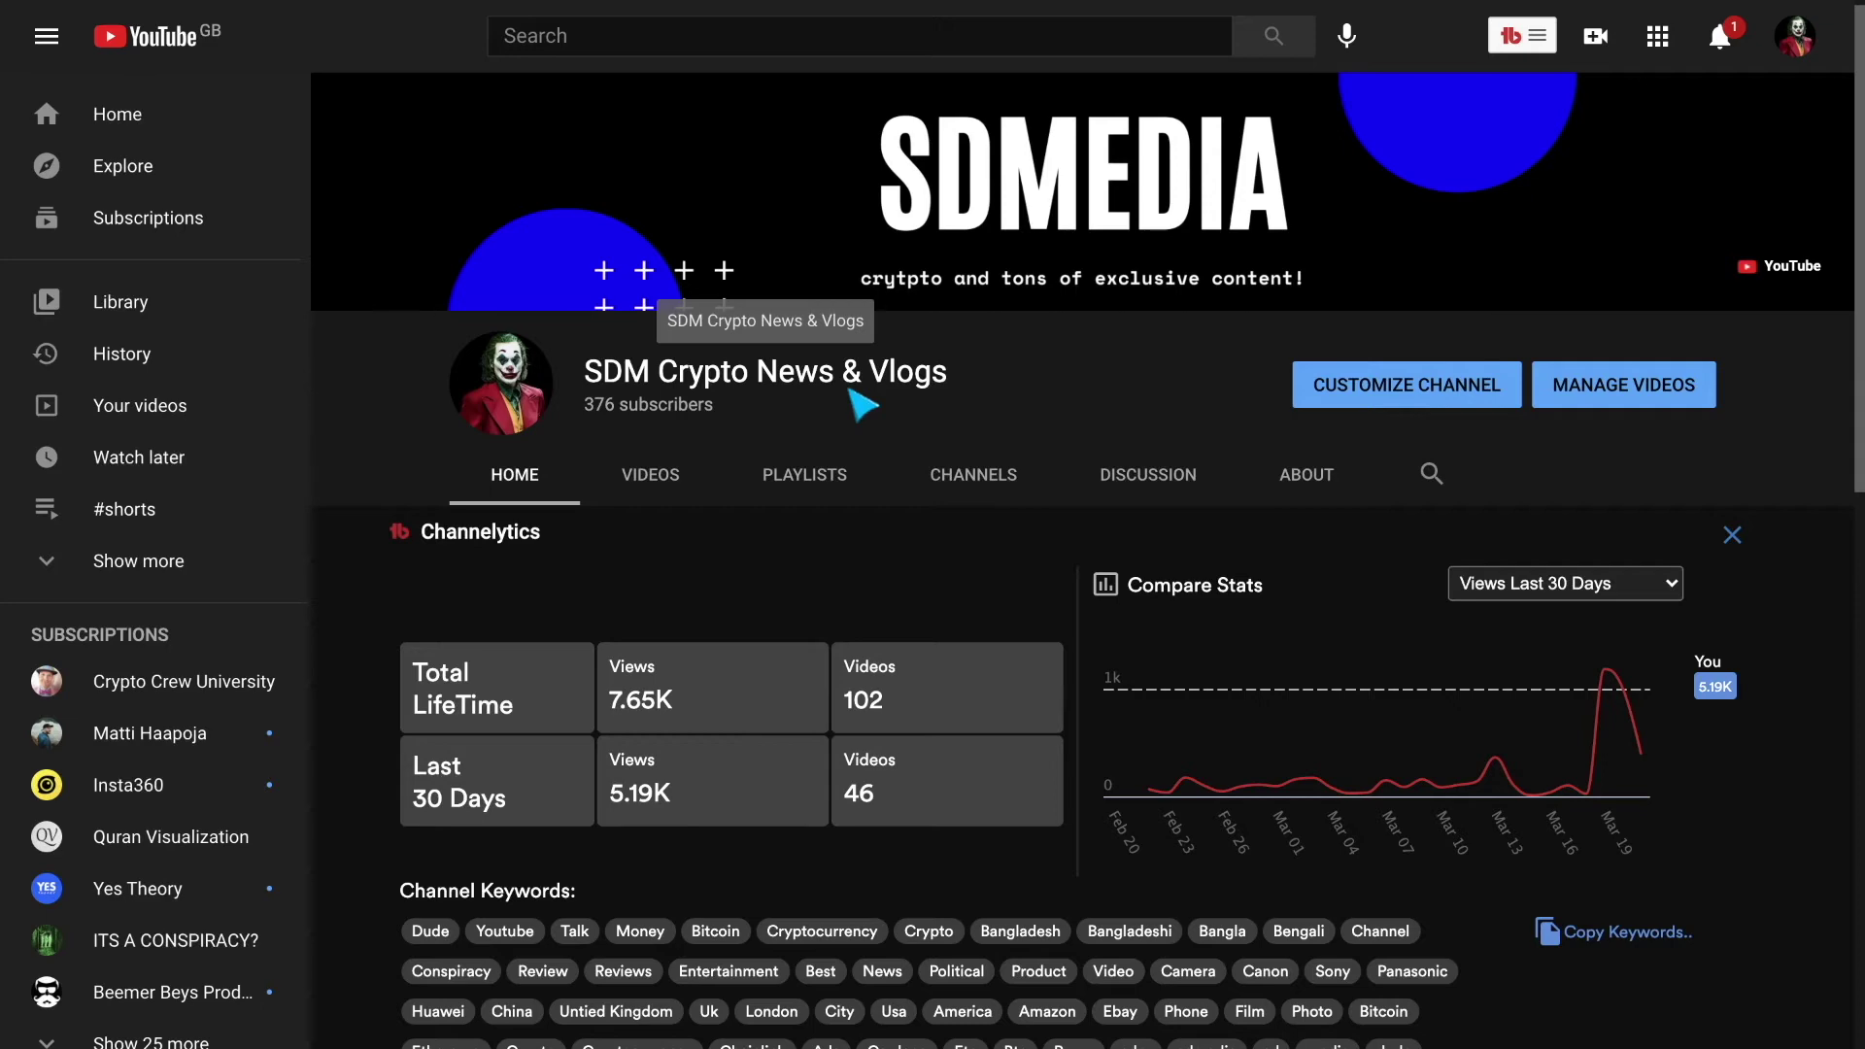
{"action": "scroll", "coordinate": [855, 398], "scroll_direction": "down", "scroll_amount": 7}
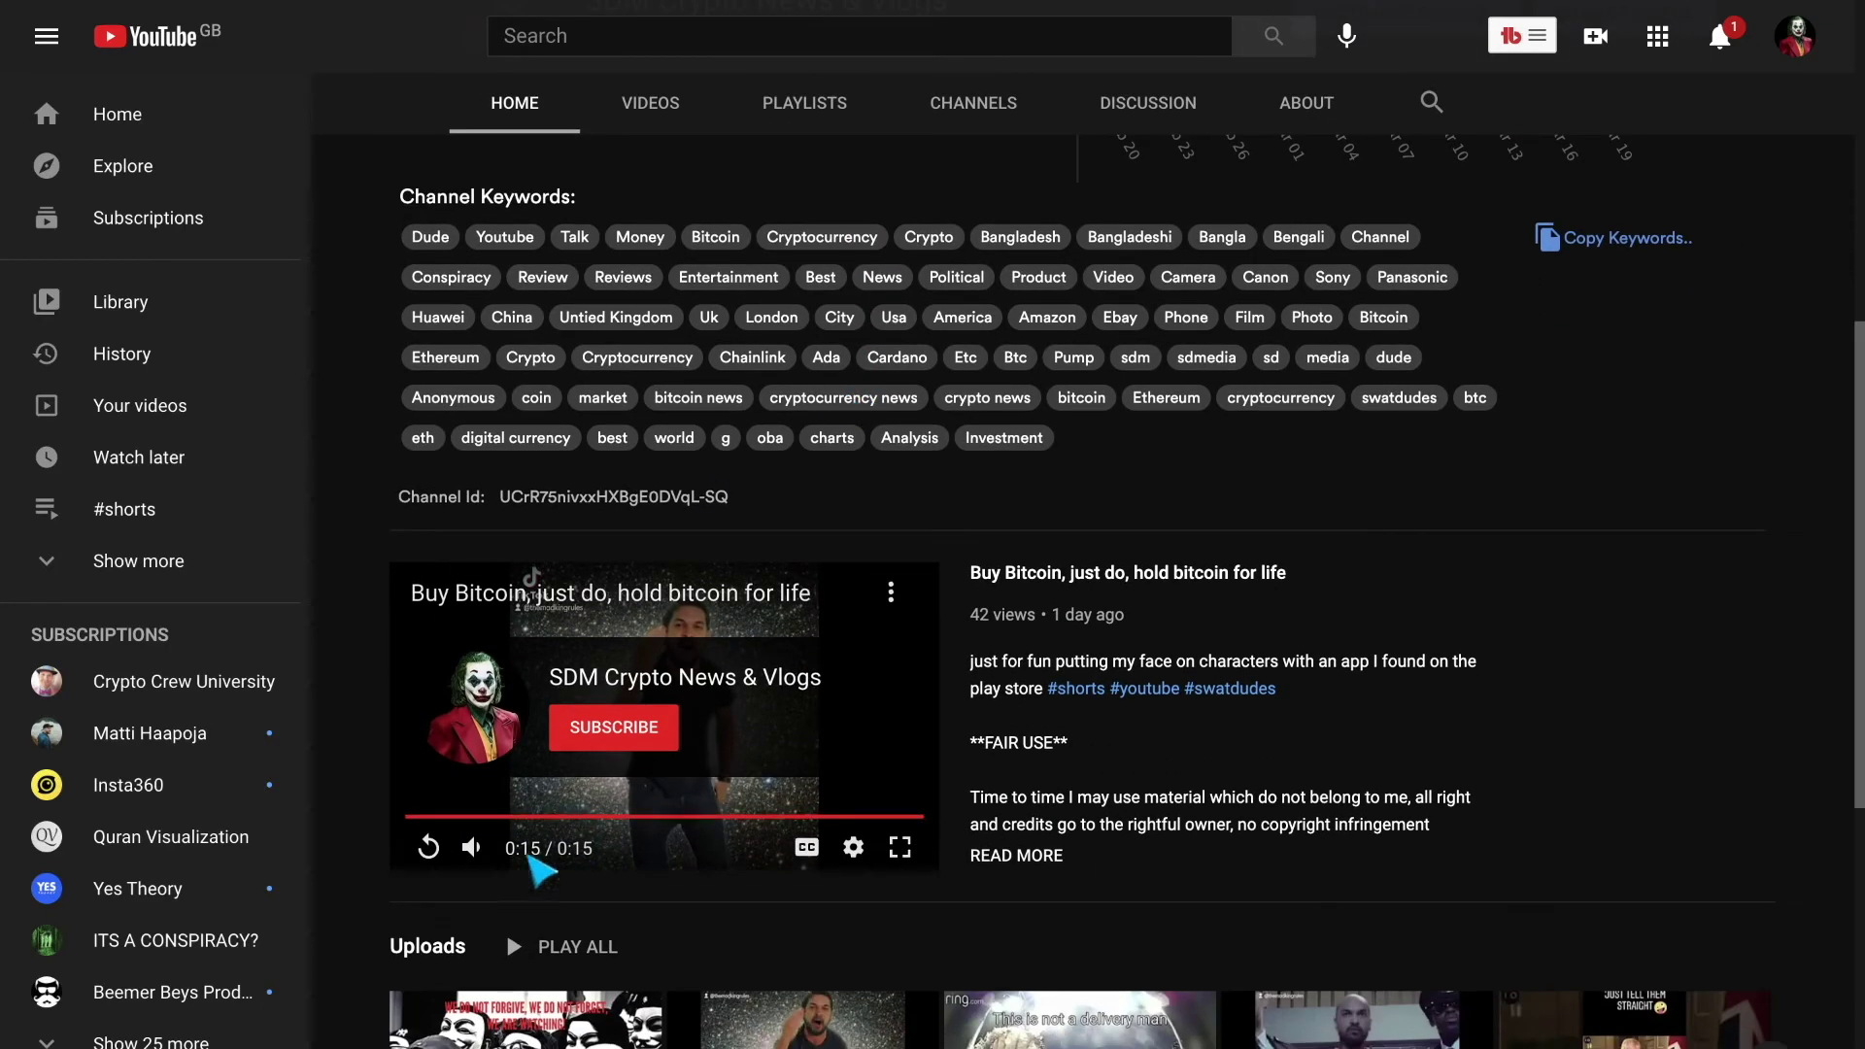
Mute the featured Buy Bitcoin video and scroll down to the Uploads and Popular uploads rows
{"action": "left_click", "coordinate": [472, 847]}
{"action": "scroll", "coordinate": [658, 802], "scroll_direction": "down", "scroll_amount": 1}
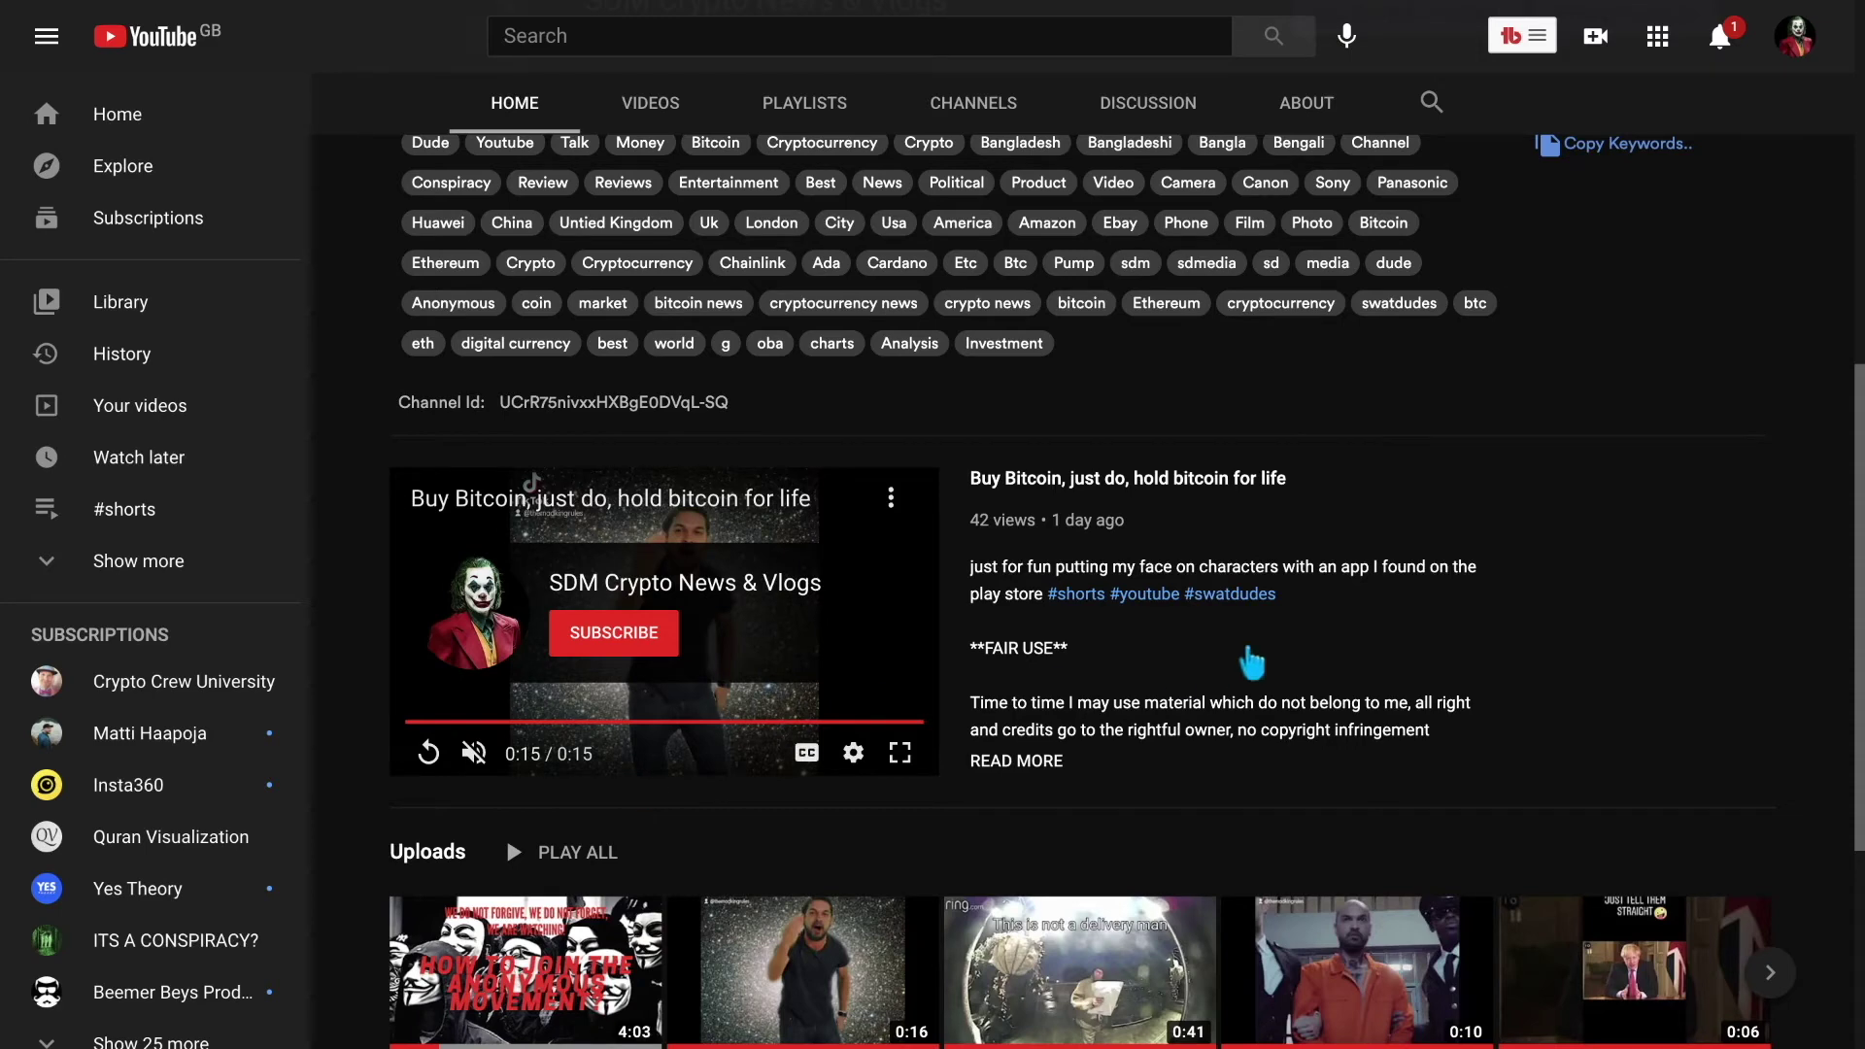
{"action": "scroll", "coordinate": [1248, 659], "scroll_direction": "down", "scroll_amount": 4}
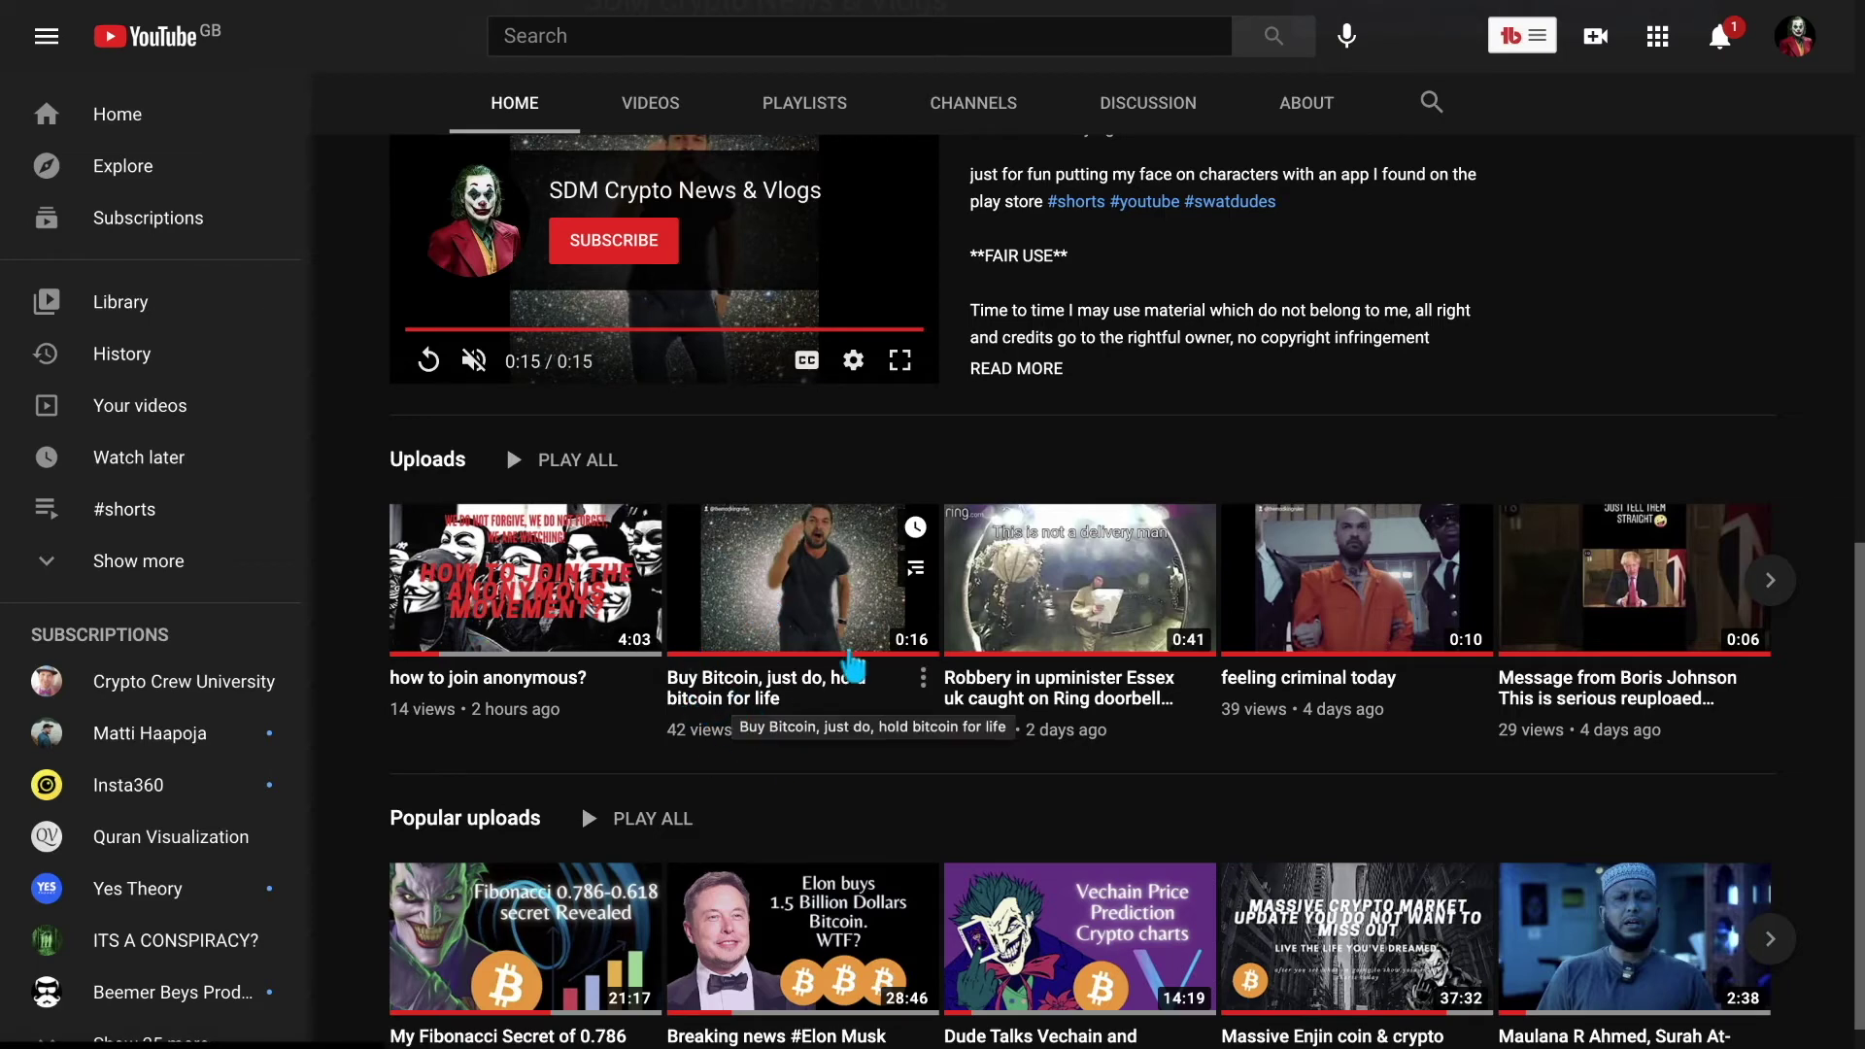
{"action": "scroll", "coordinate": [1016, 726], "scroll_direction": "down", "scroll_amount": 1}
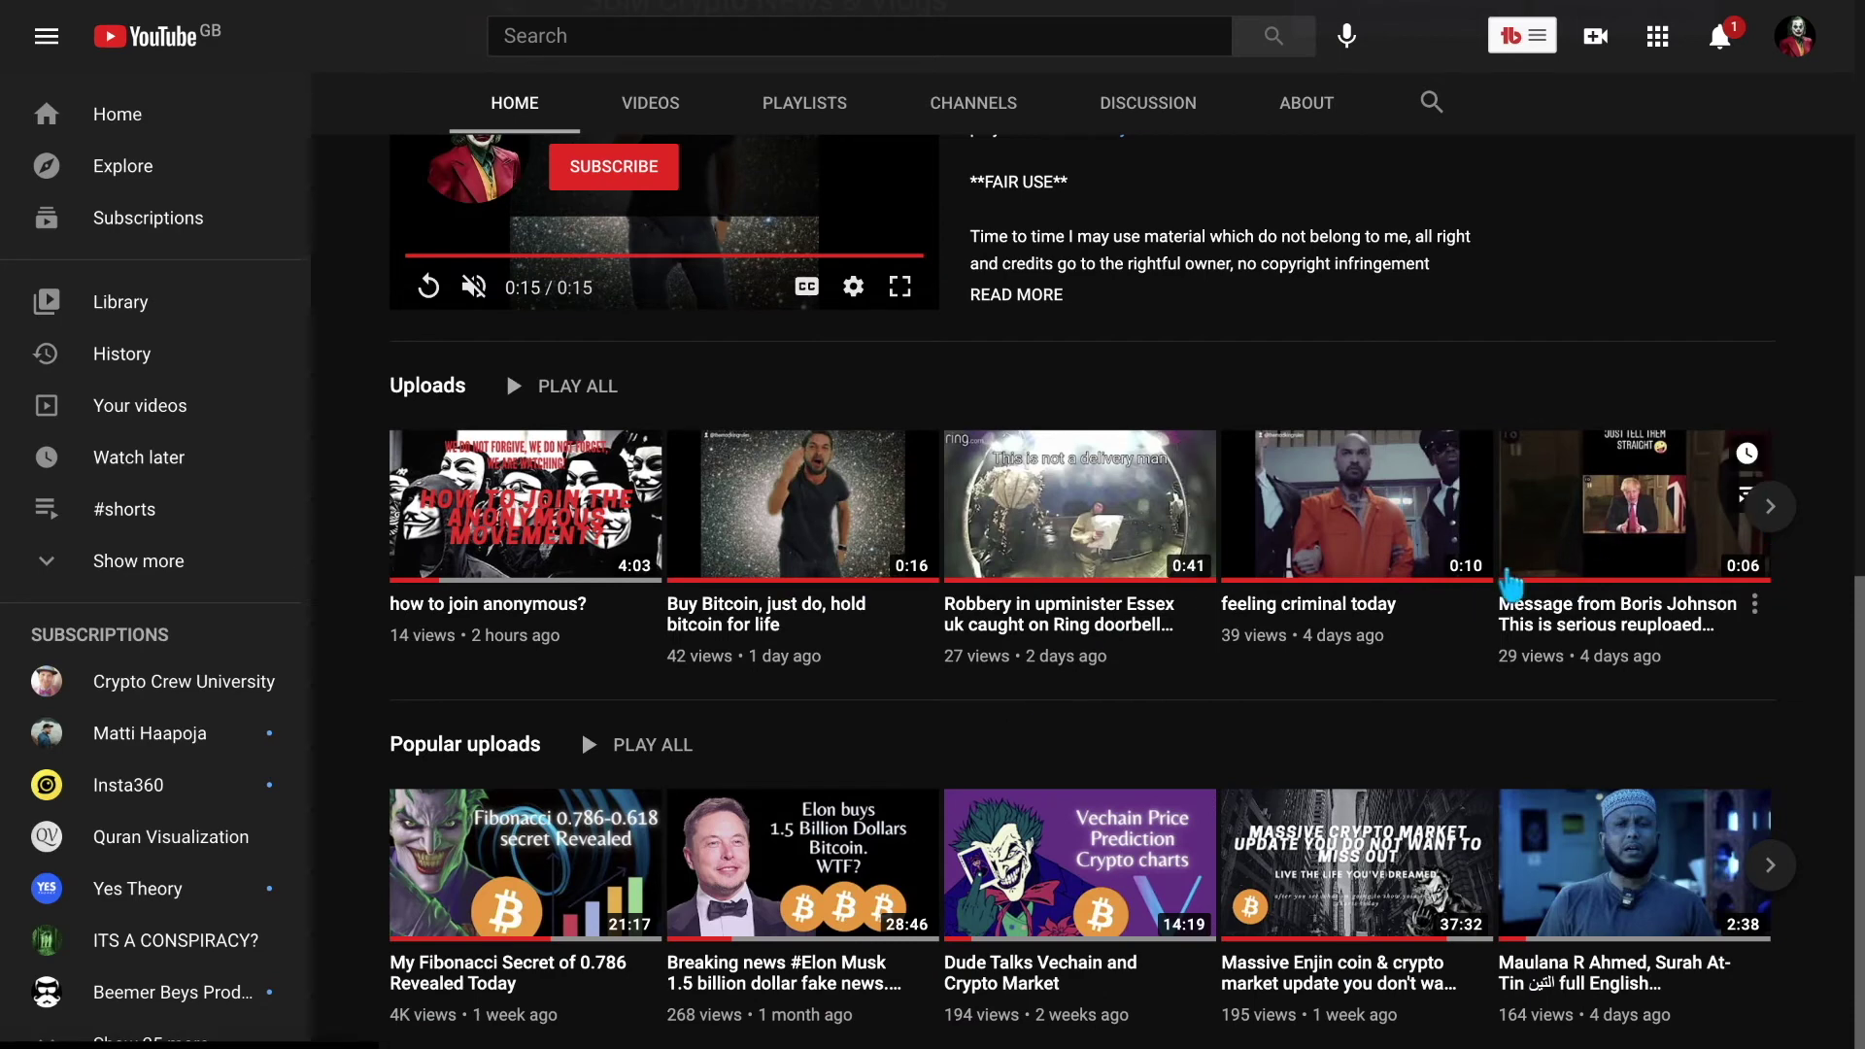
{"action": "scroll", "coordinate": [1503, 589], "scroll_direction": "down", "scroll_amount": 1}
{"action": "scroll", "coordinate": [1112, 685], "scroll_direction": "up", "scroll_amount": 1}
{"action": "scroll", "coordinate": [1115, 646], "scroll_direction": "down", "scroll_amount": 1}
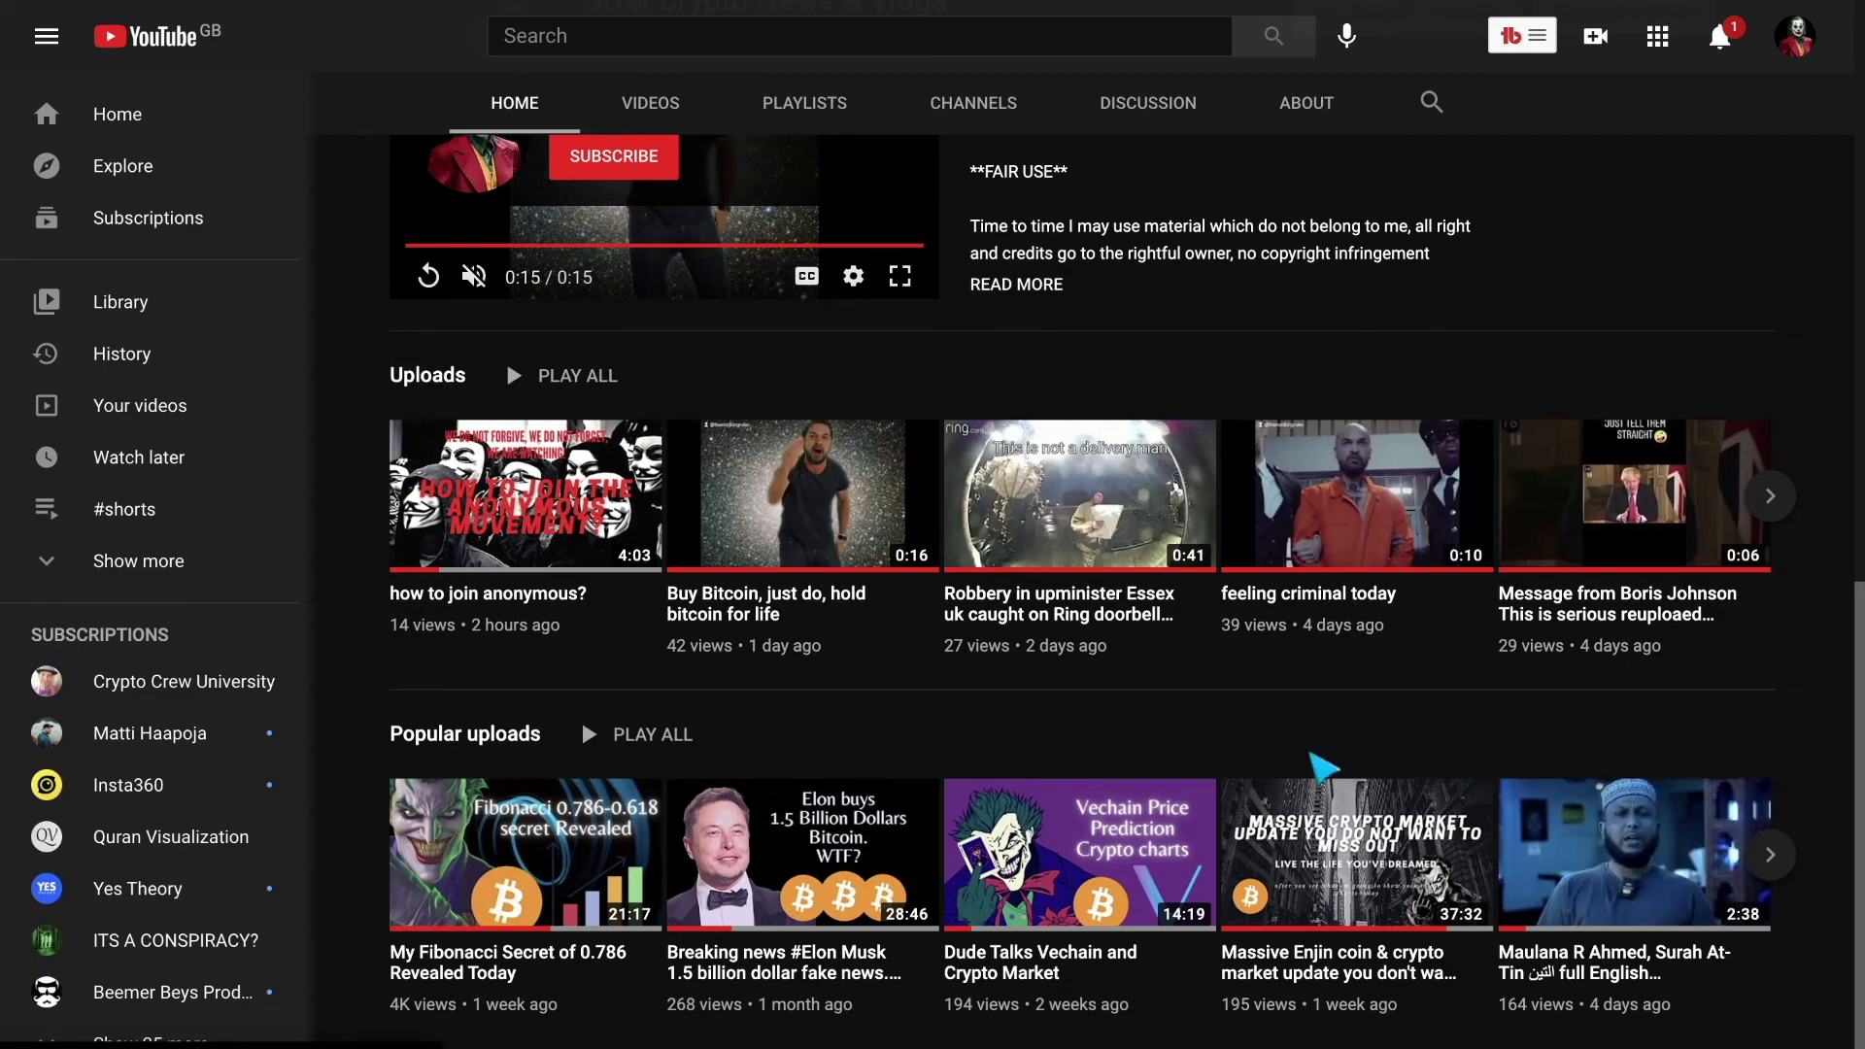
{"action": "scroll", "coordinate": [1231, 749], "scroll_direction": "up", "scroll_amount": 10}
{"action": "scroll", "coordinate": [1224, 748], "scroll_direction": "up", "scroll_amount": 1}
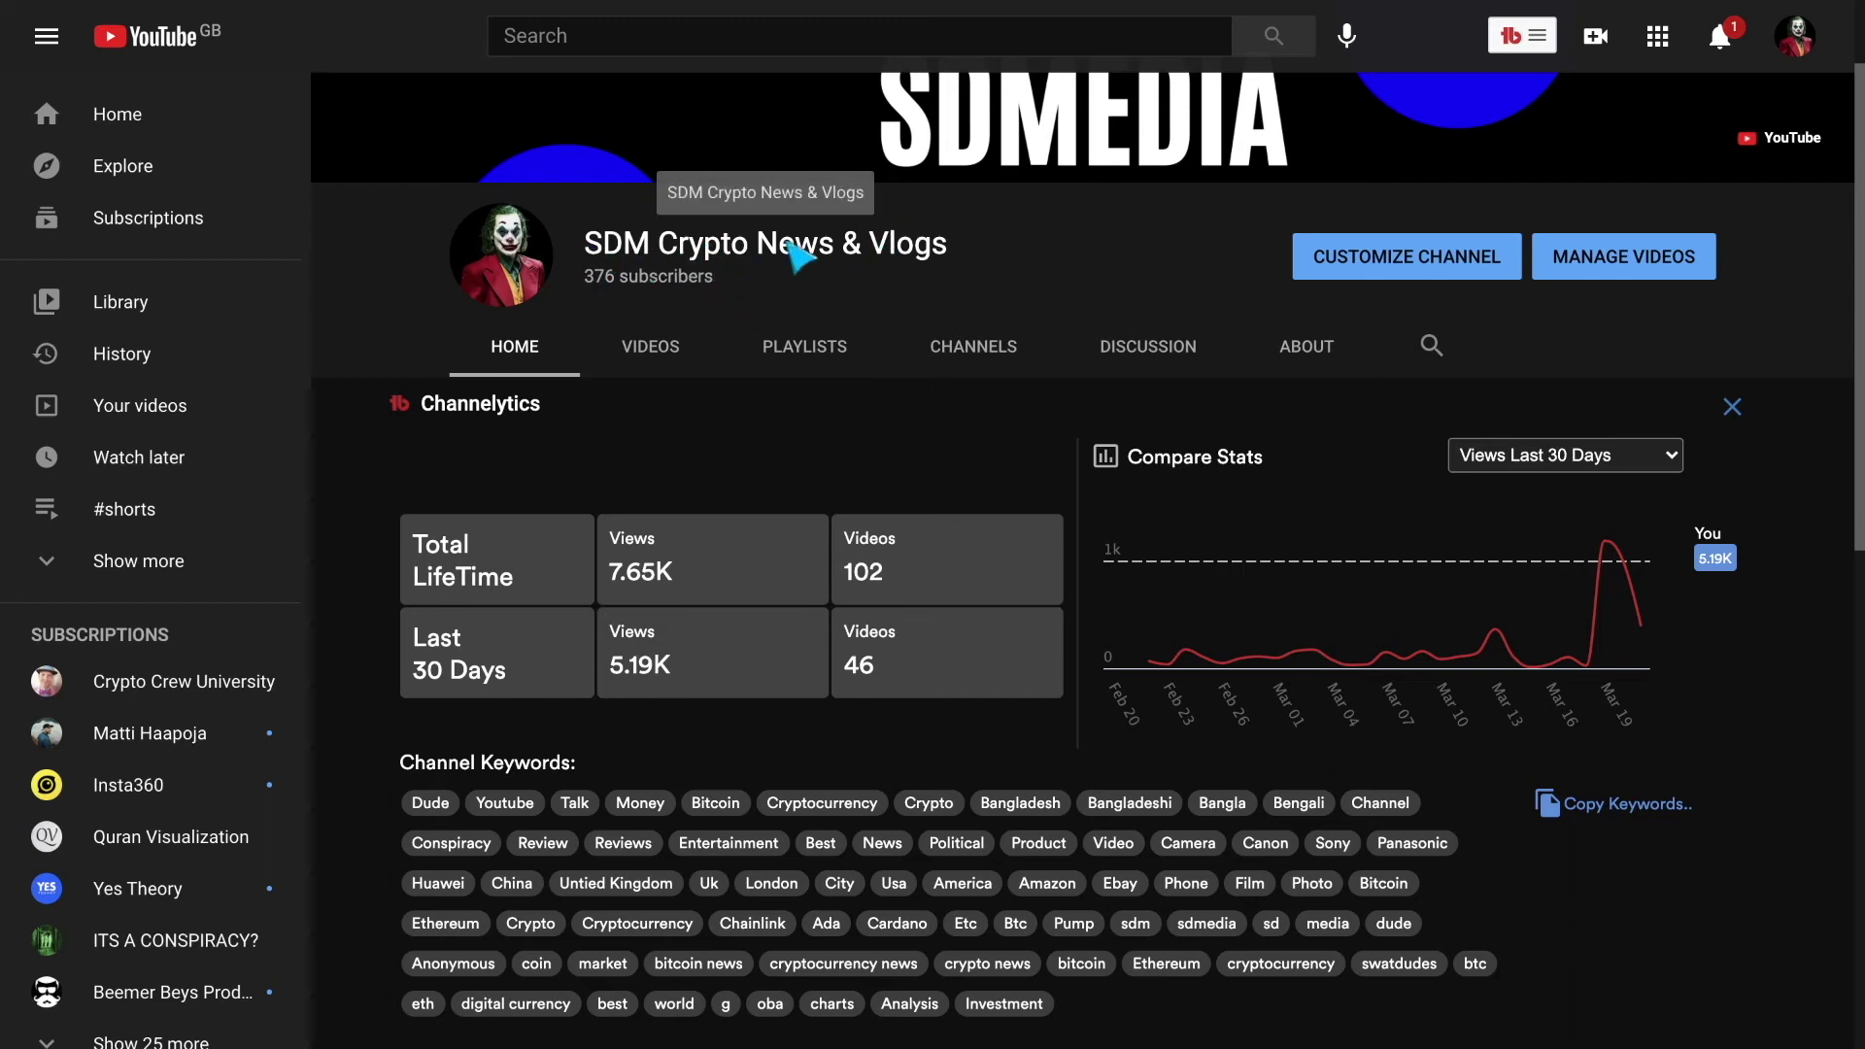
{"action": "scroll", "coordinate": [940, 260], "scroll_direction": "up", "scroll_amount": 2}
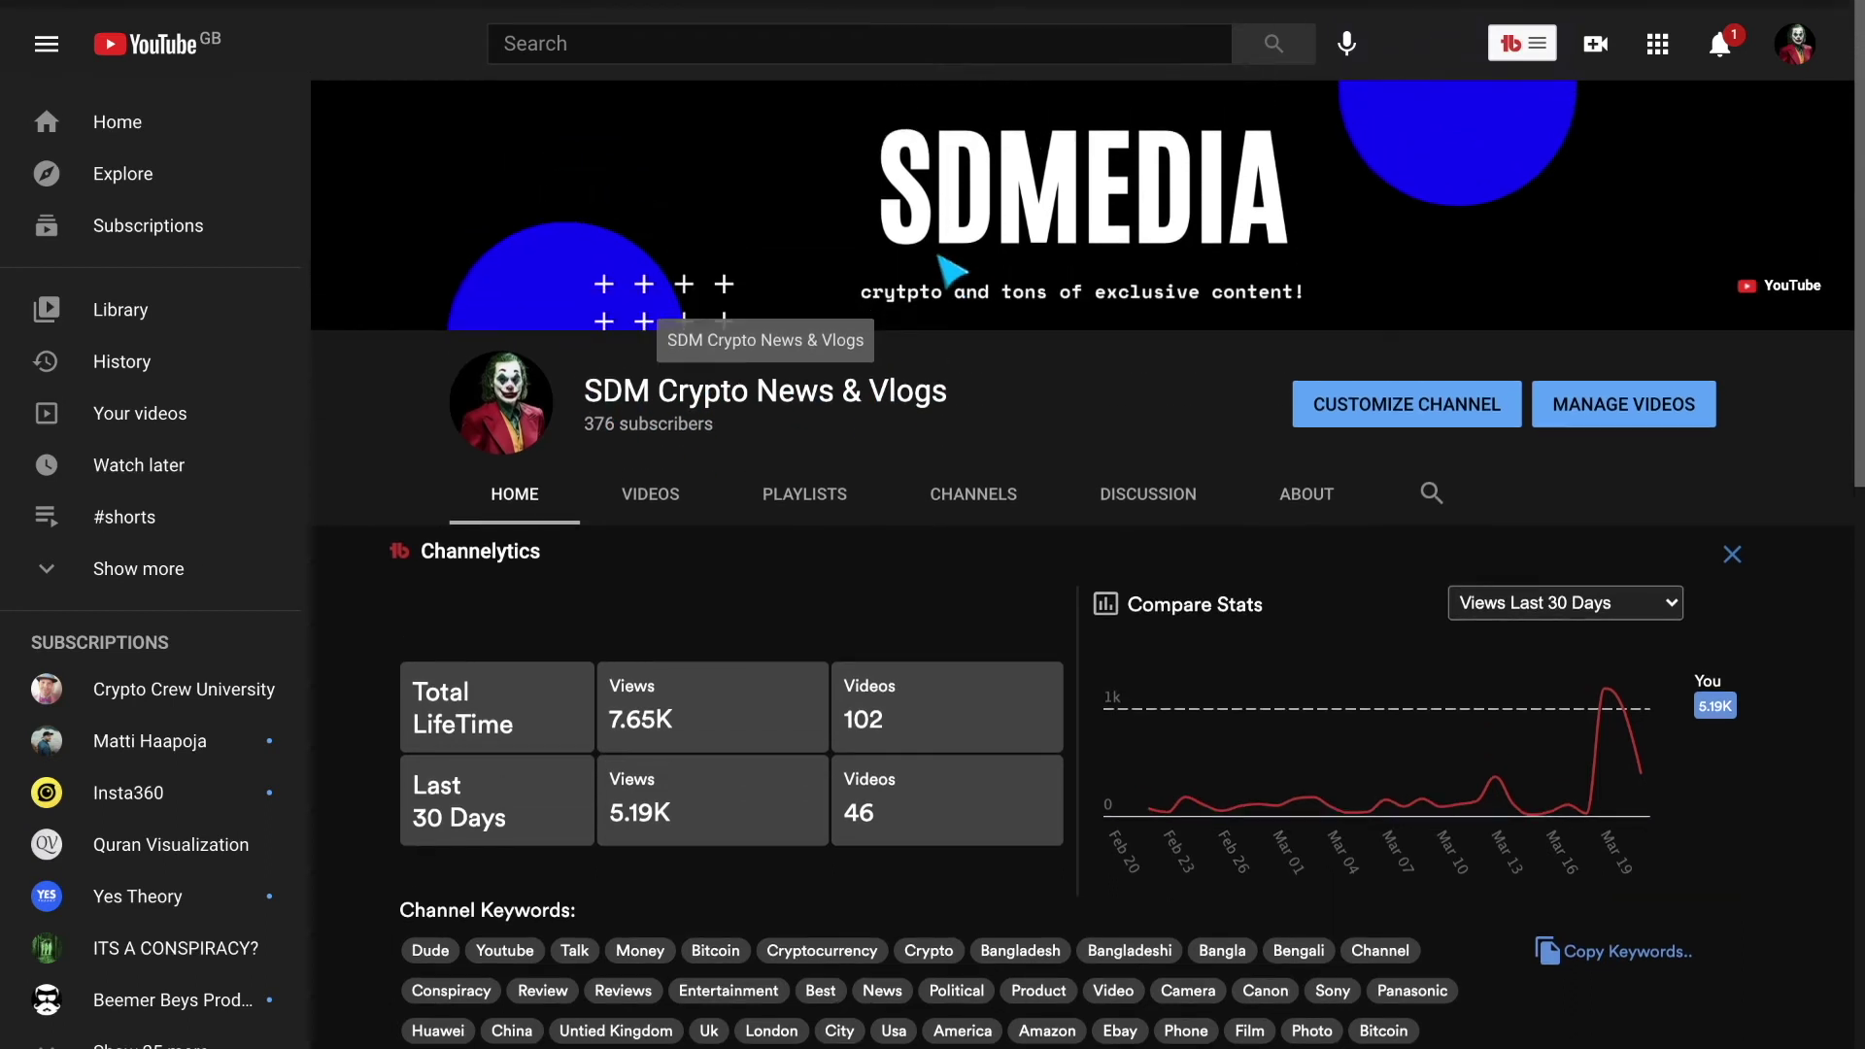
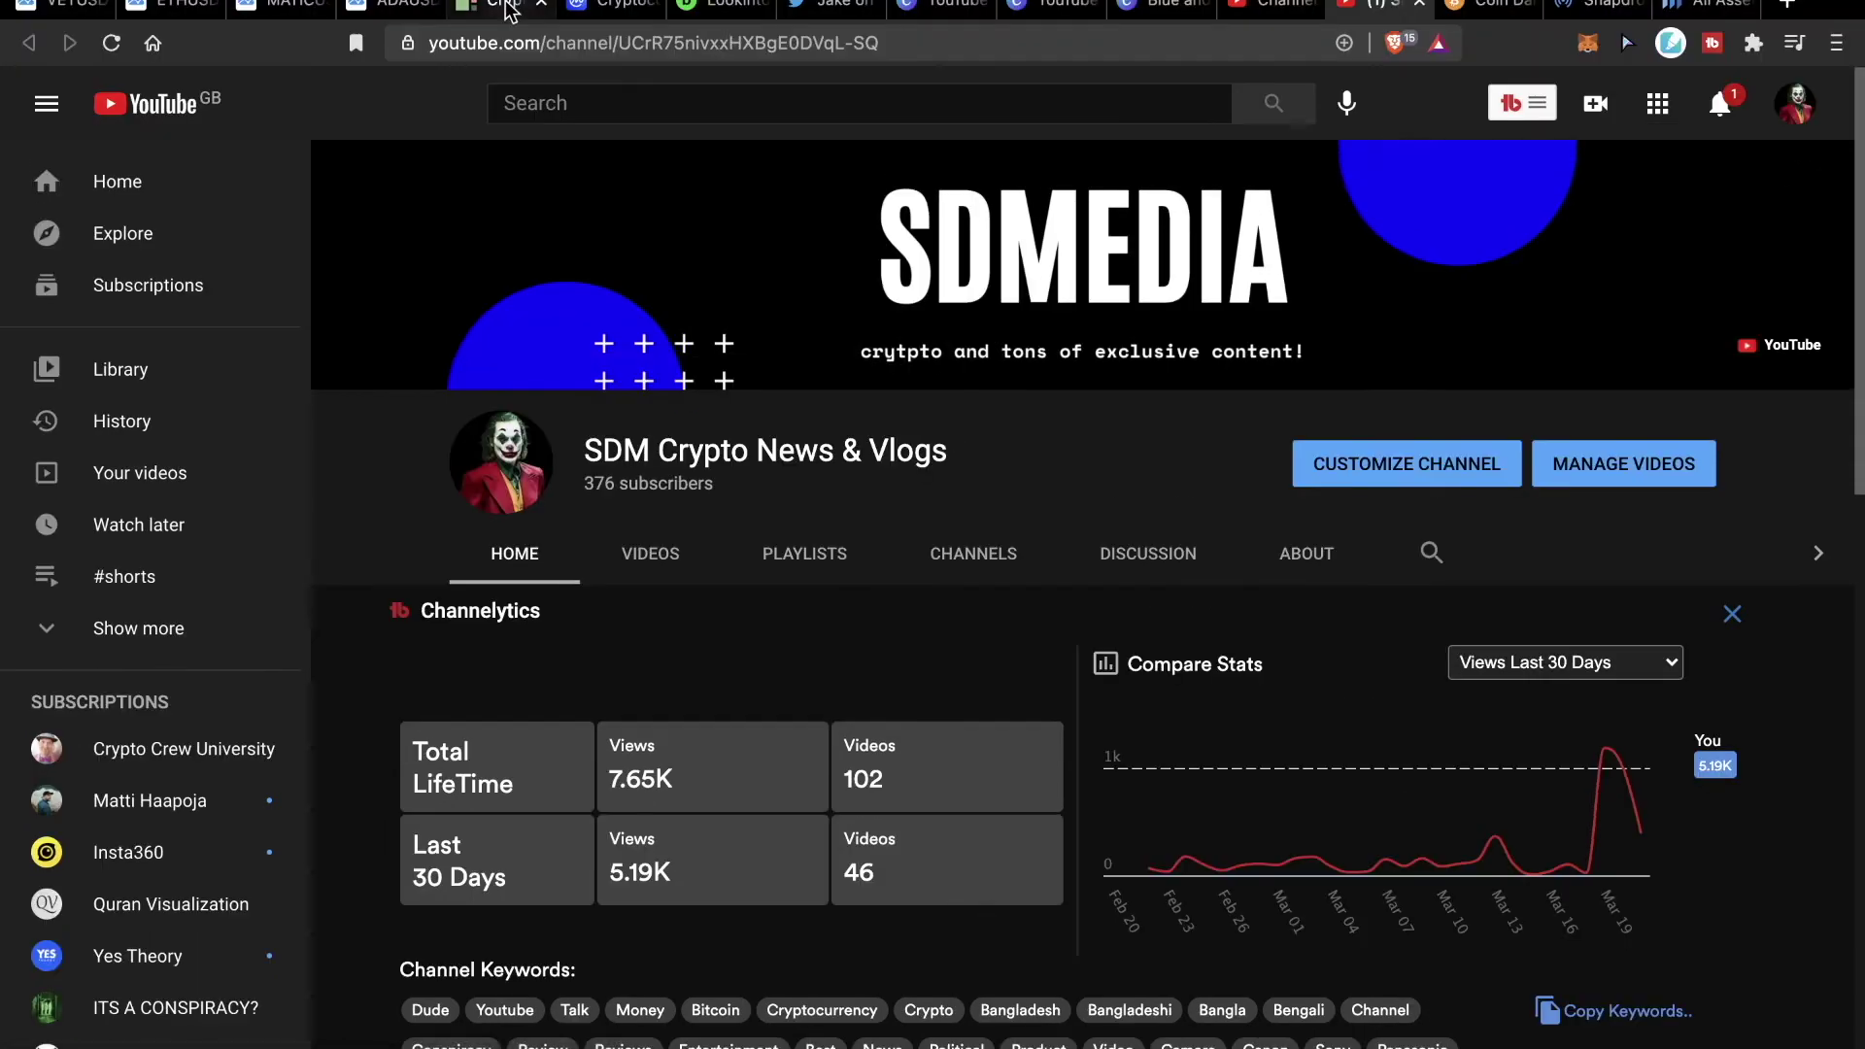
Switch from the YouTube channel page to the COIN360 crypto heatmap tab
{"action": "left_click", "coordinate": [509, 10]}
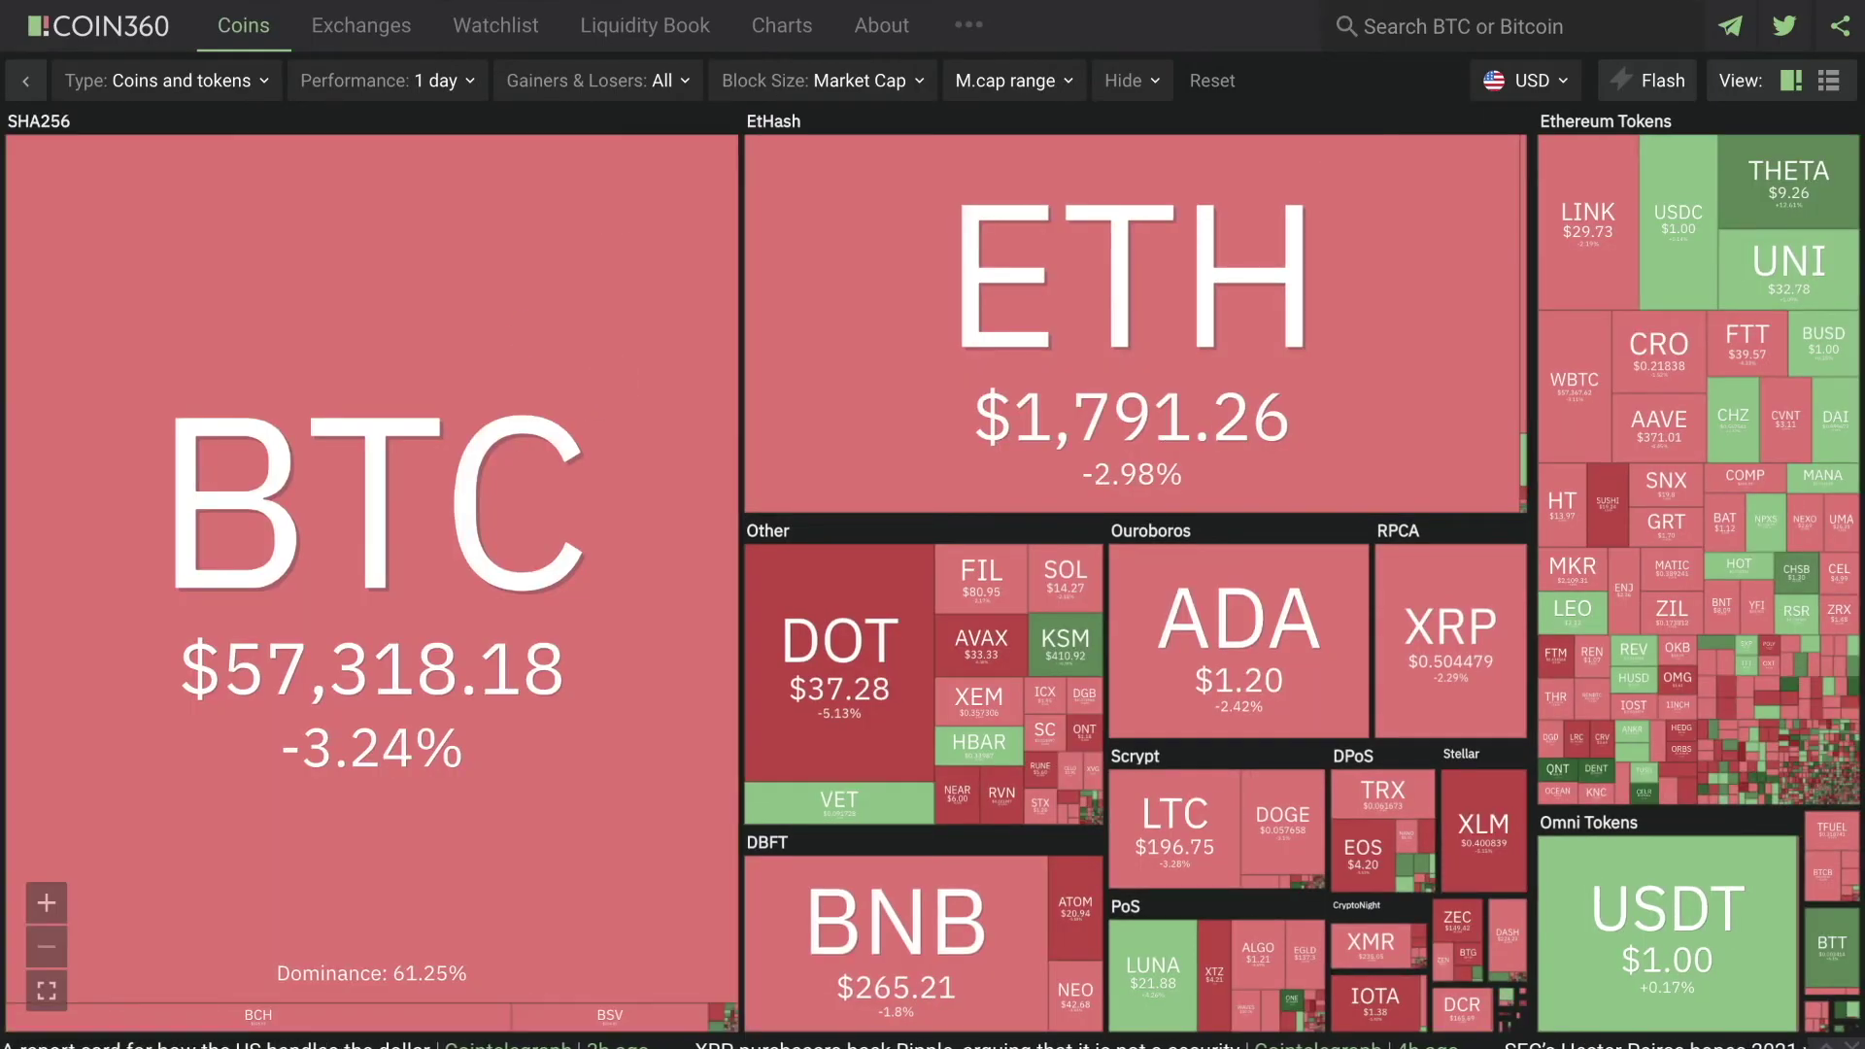
Move to the next browser tab, CoinMarketCap's cryptocurrency prices table
{"action": "key", "text": "ctrl+Tab"}
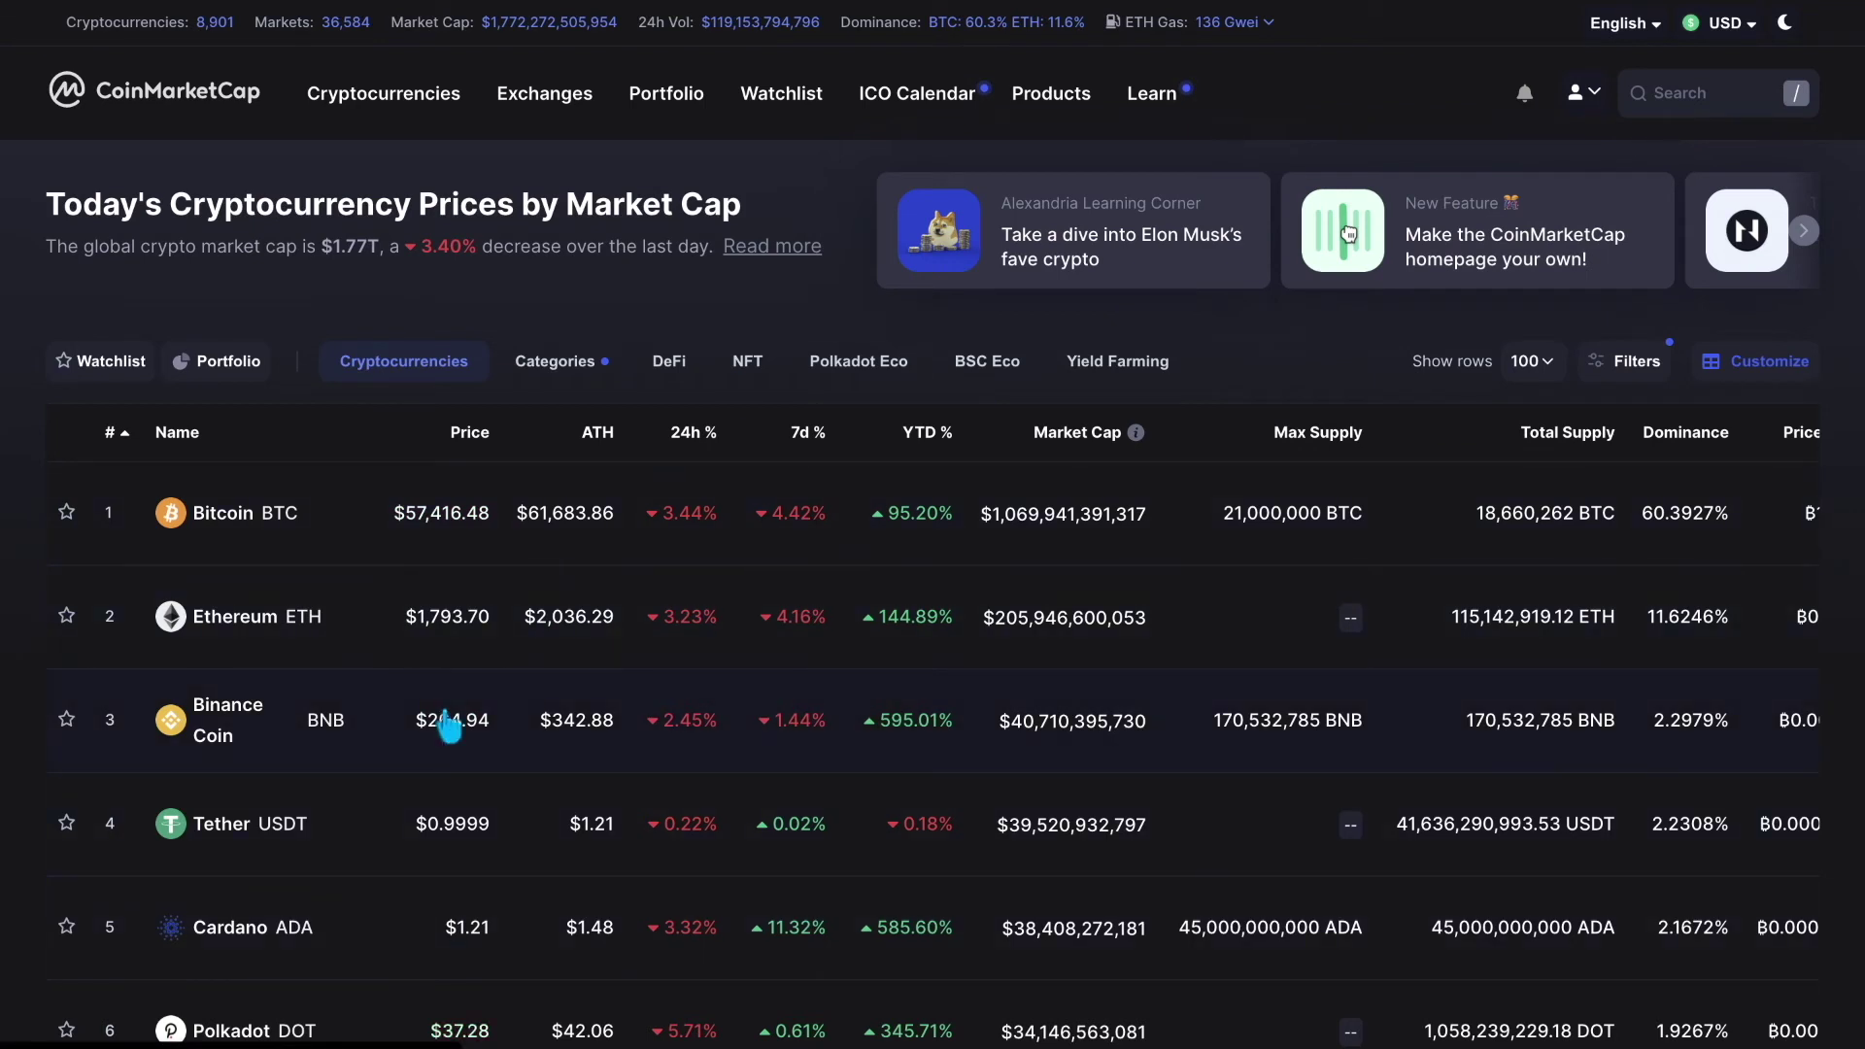
{"action": "scroll", "coordinate": [449, 723], "scroll_direction": "down", "scroll_amount": 1}
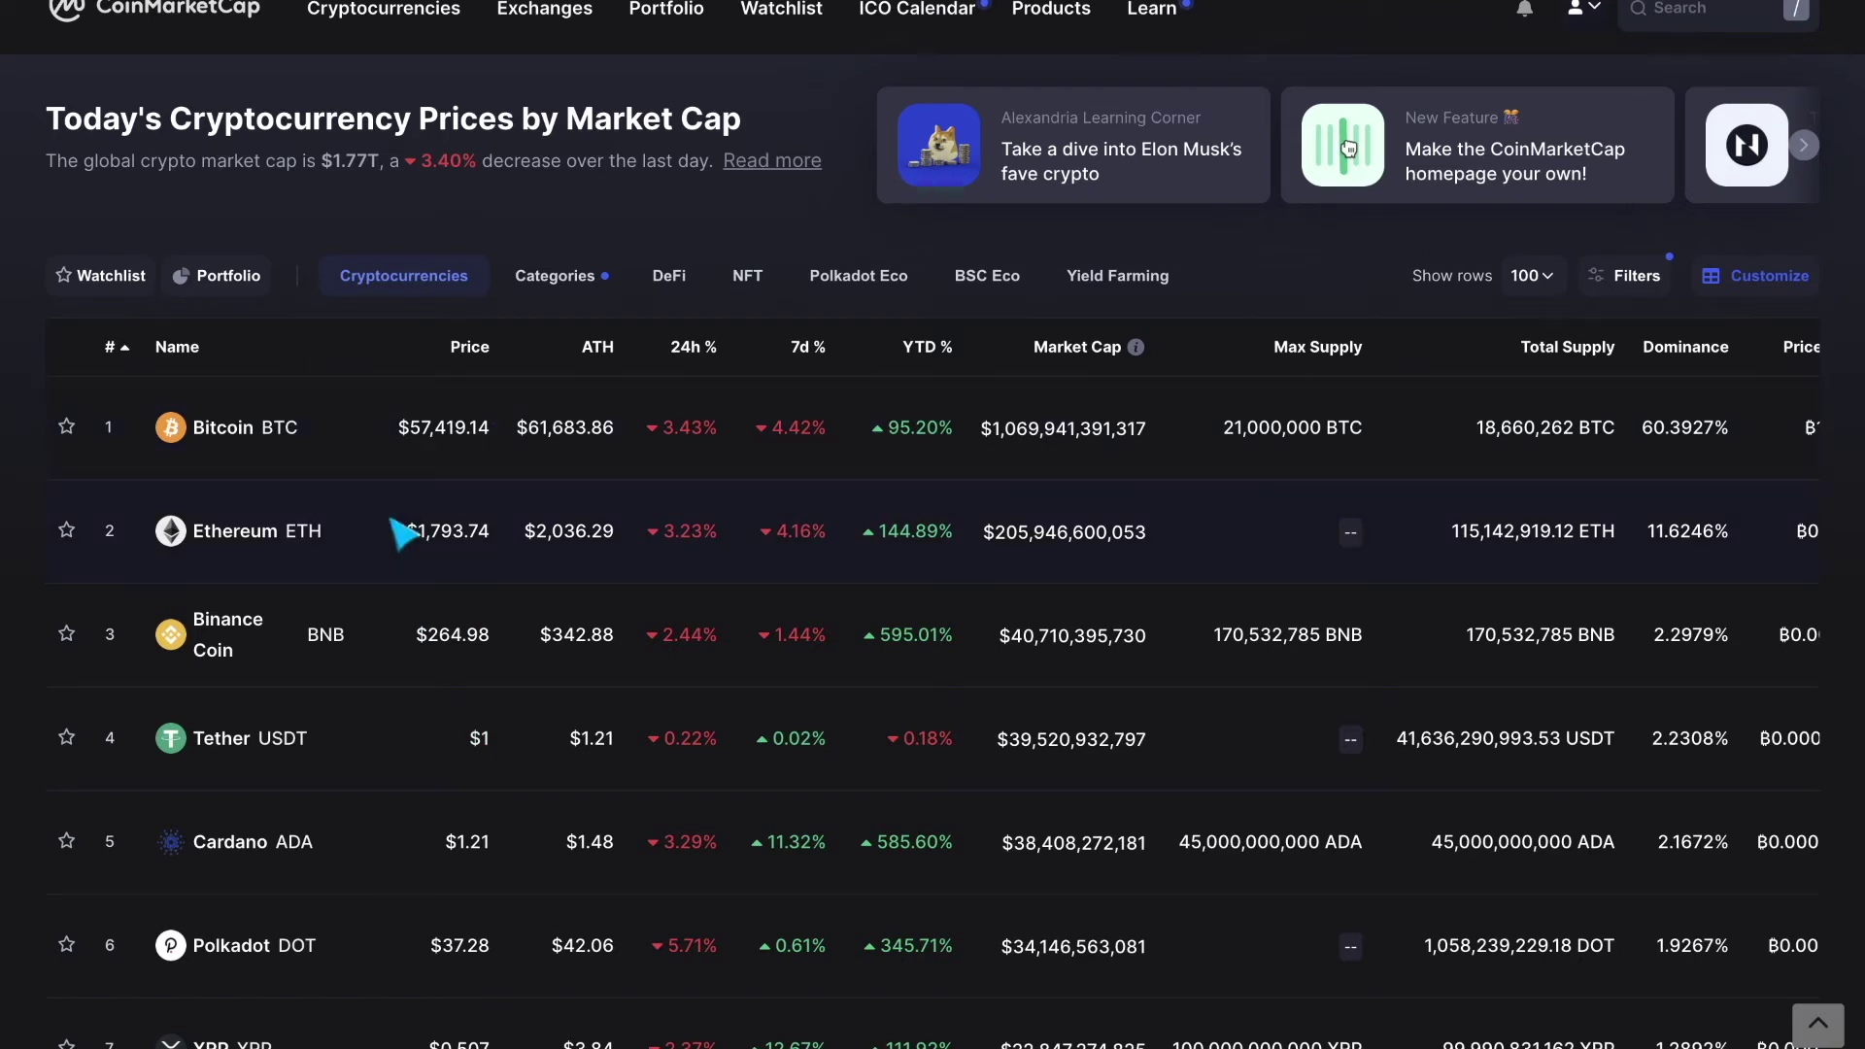
{"action": "scroll", "coordinate": [402, 531], "scroll_direction": "down", "scroll_amount": 1}
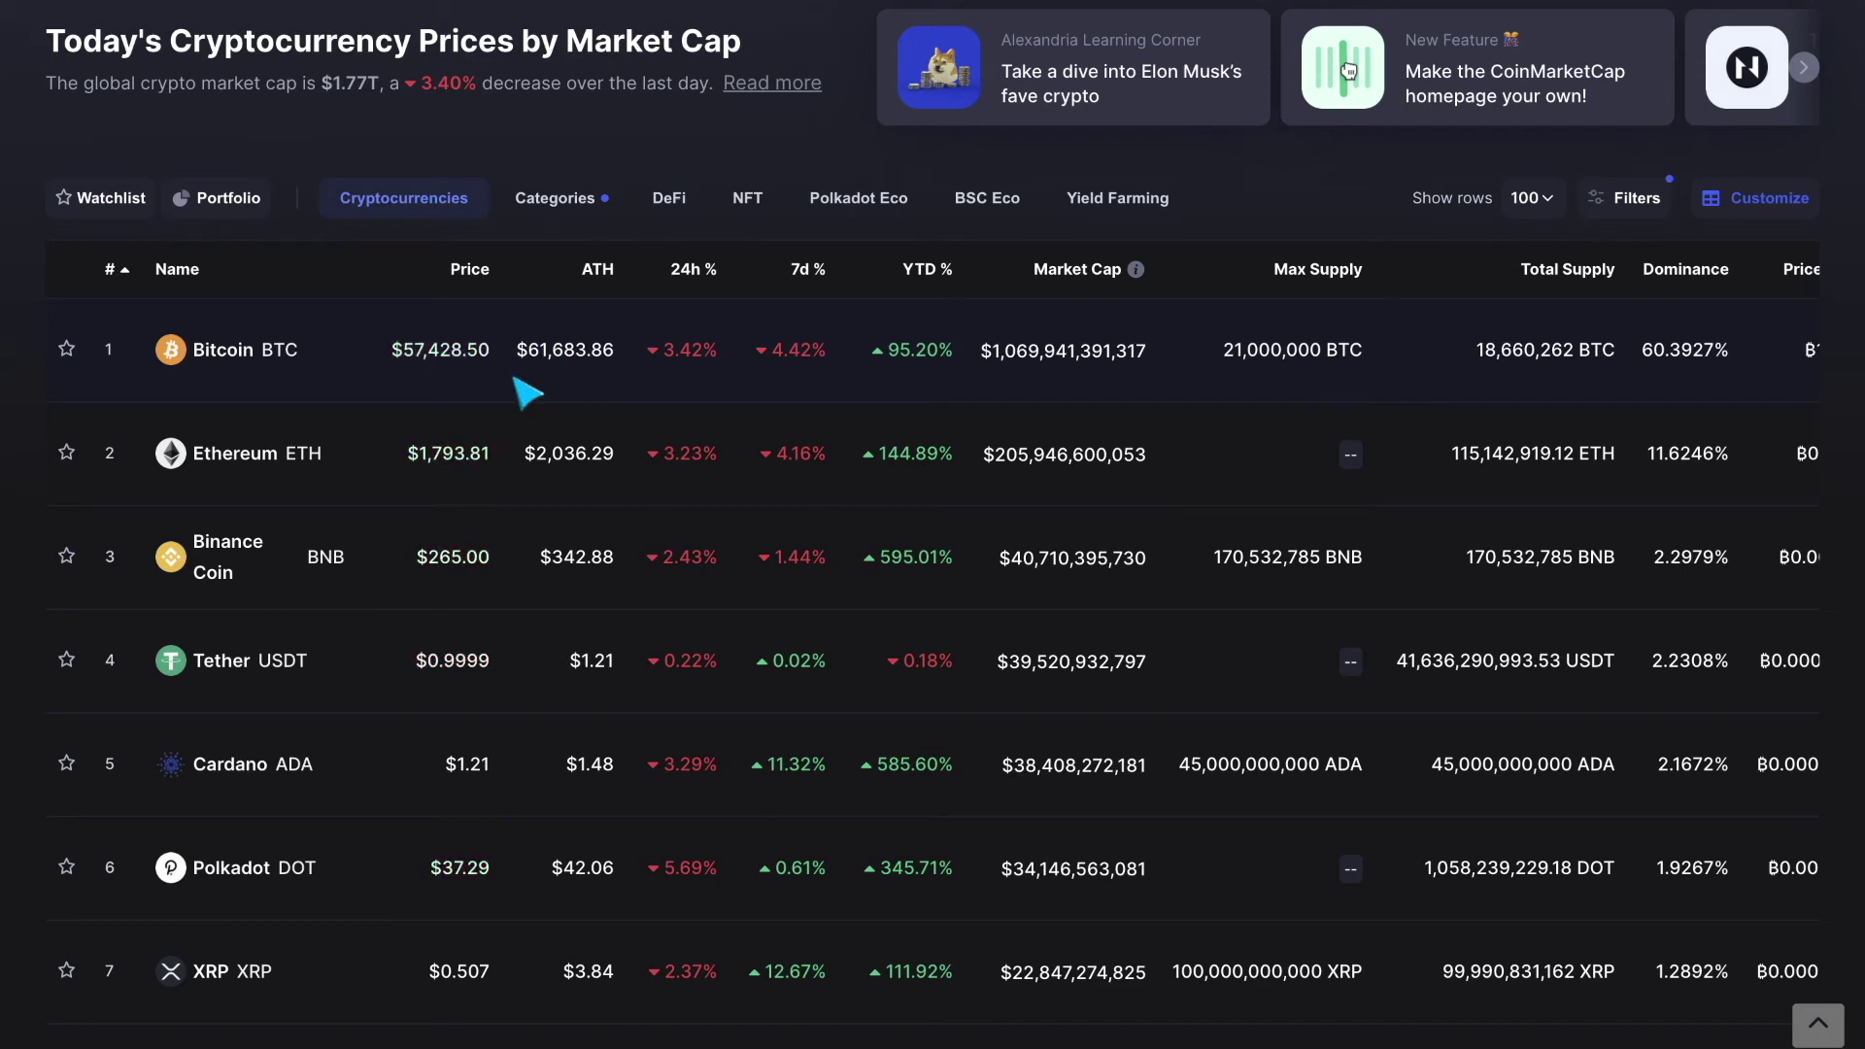
{"action": "scroll", "coordinate": [529, 398], "scroll_direction": "down", "scroll_amount": 1}
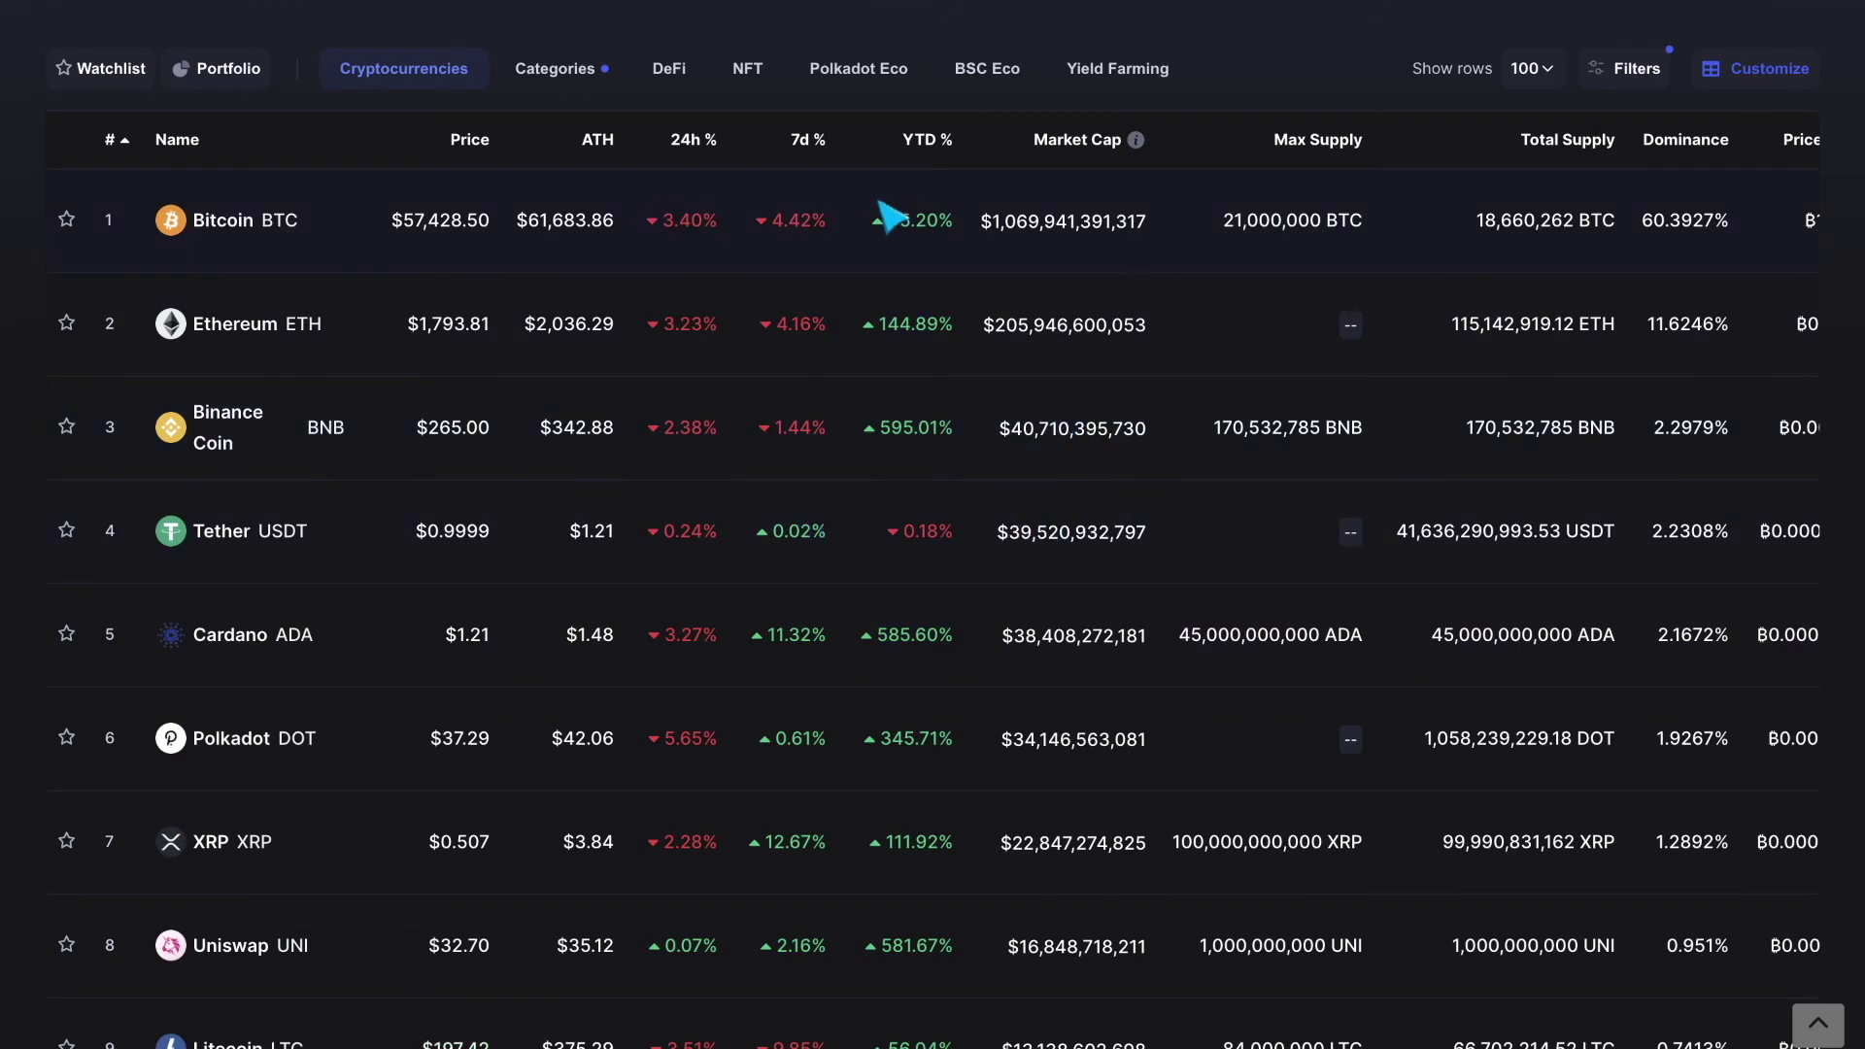
{"action": "scroll", "coordinate": [890, 216], "scroll_direction": "up", "scroll_amount": 1}
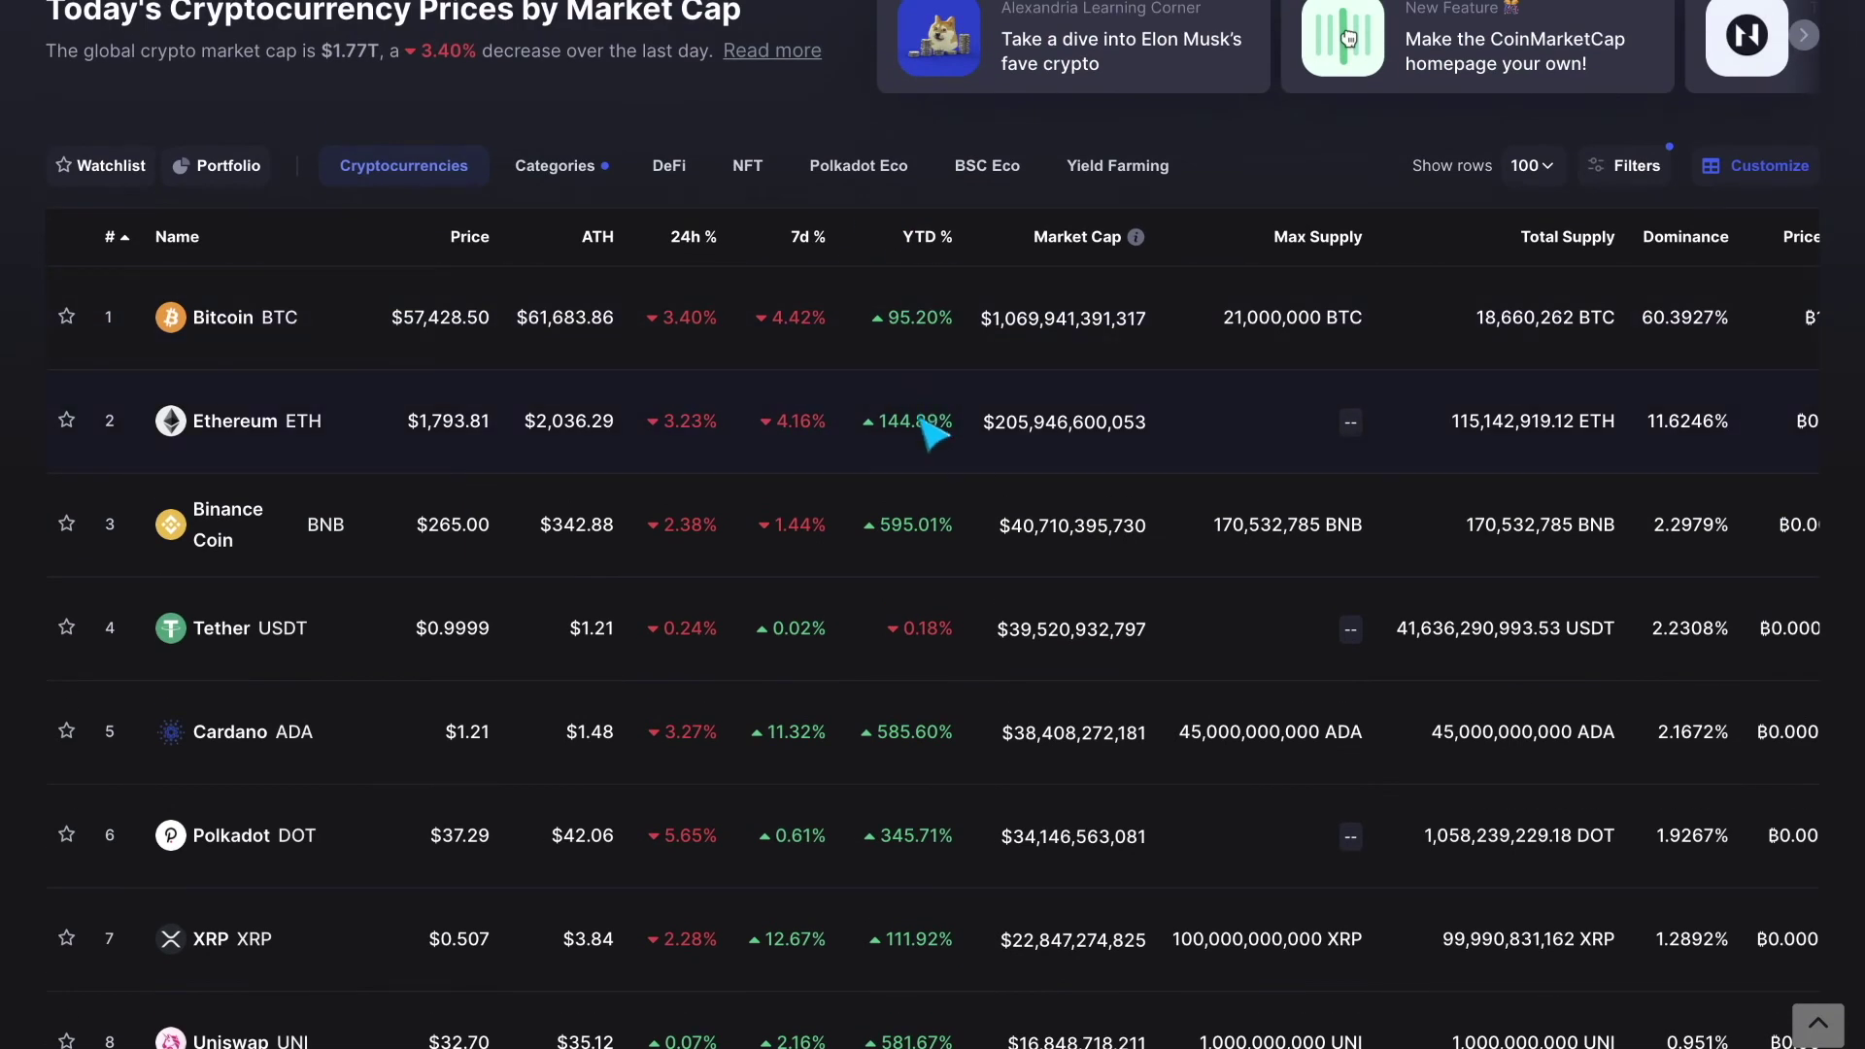
{"action": "scroll", "coordinate": [905, 556], "scroll_direction": "down", "scroll_amount": 1}
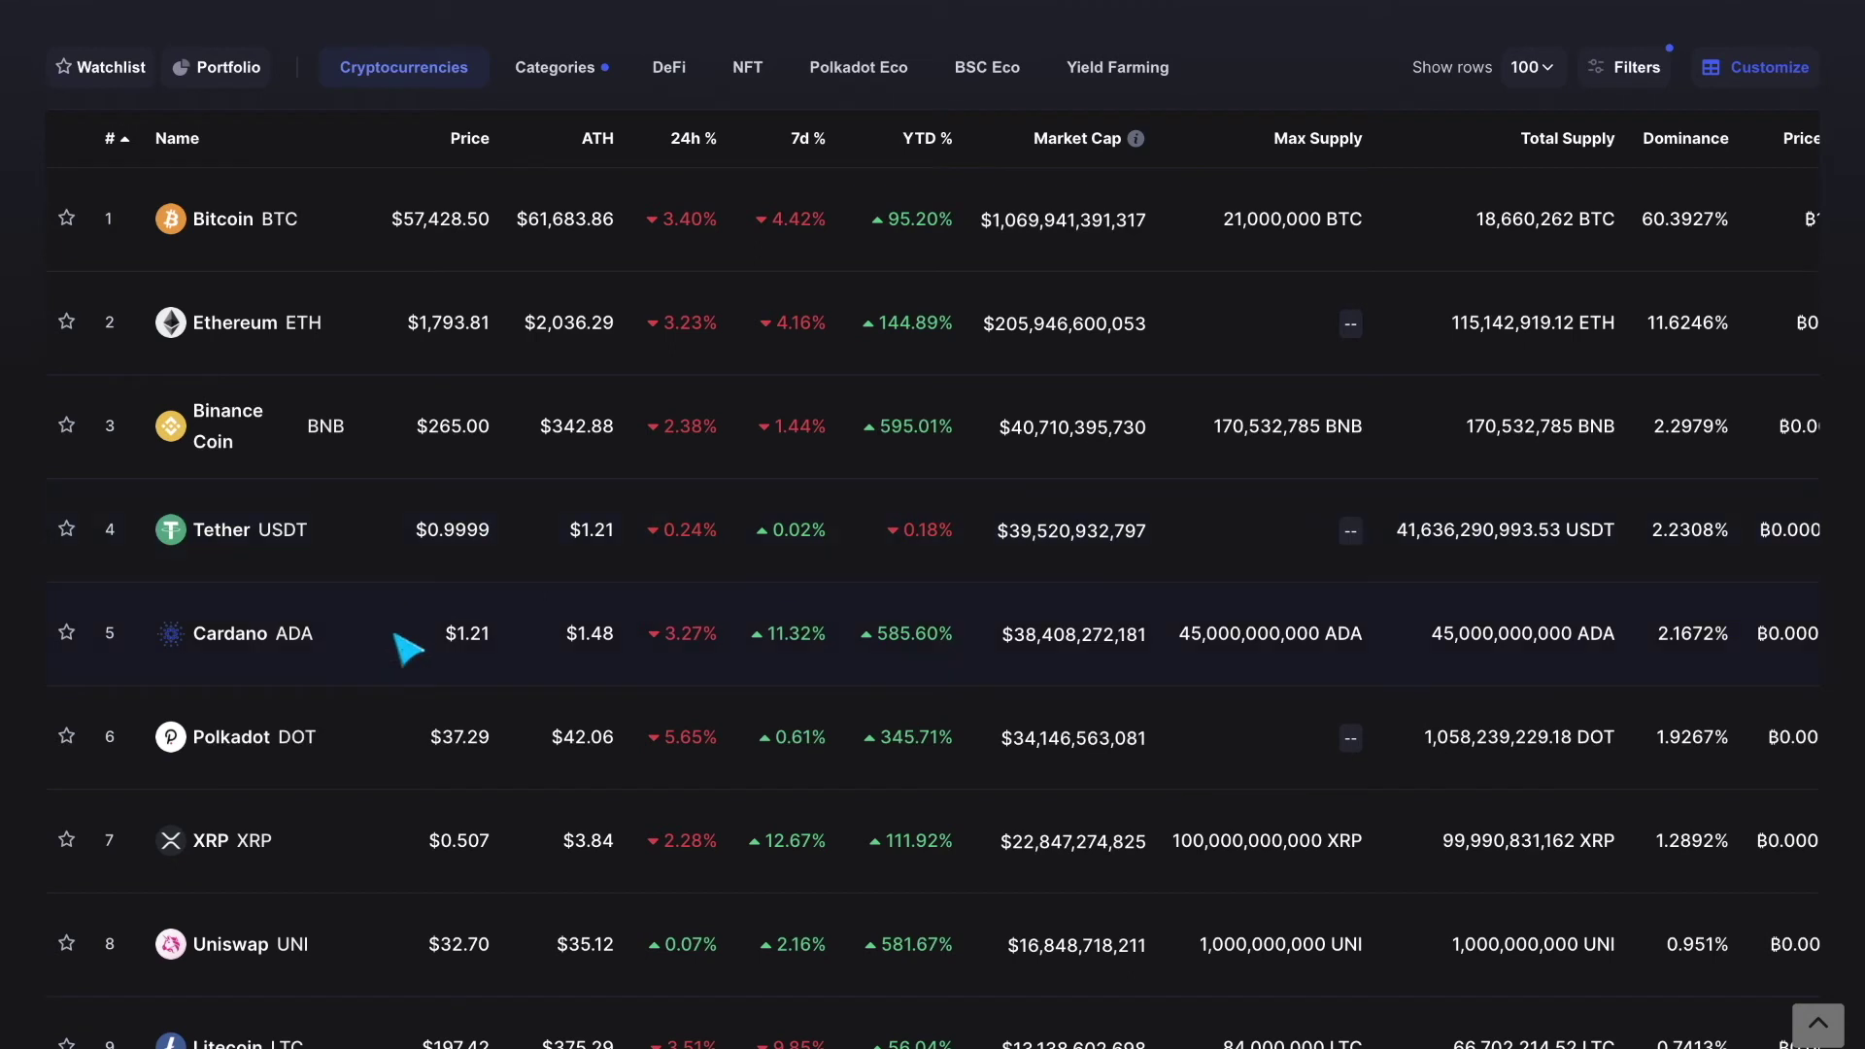
{"action": "scroll", "coordinate": [408, 643], "scroll_direction": "down", "scroll_amount": 1}
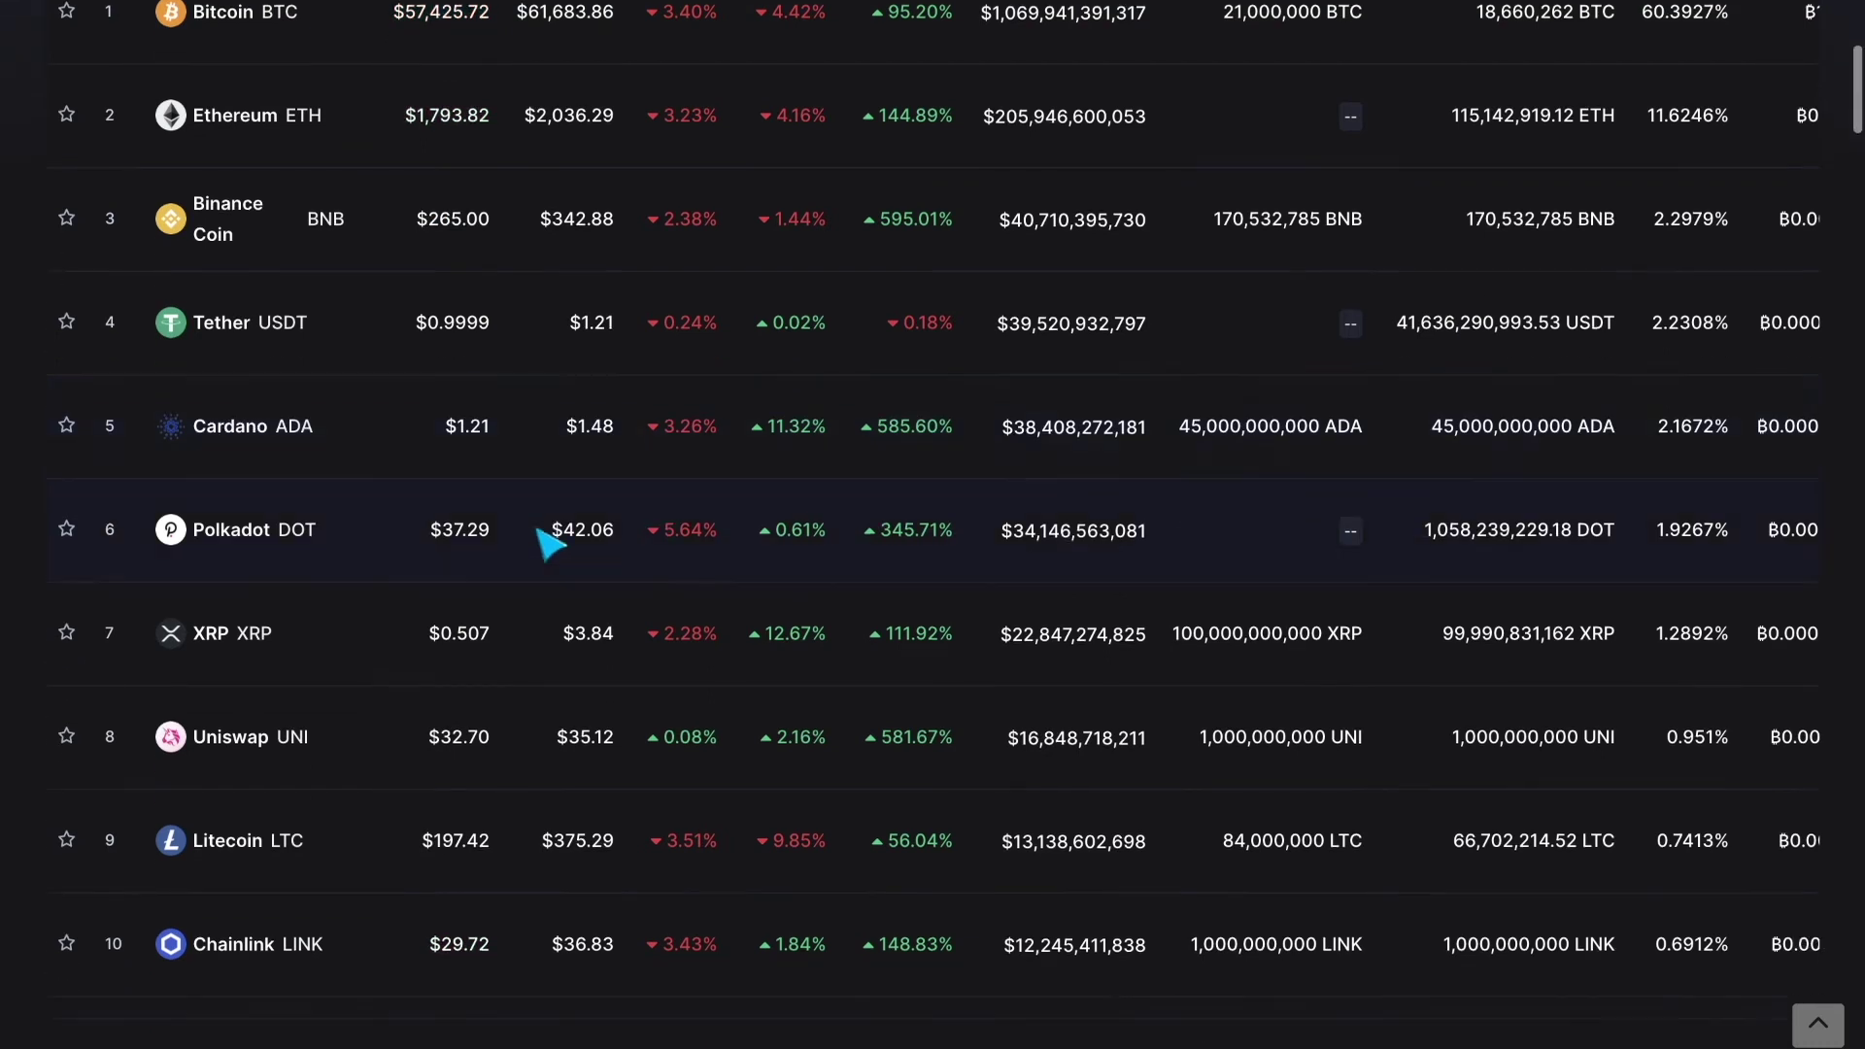
{"action": "scroll", "coordinate": [462, 516], "scroll_direction": "down", "scroll_amount": 1}
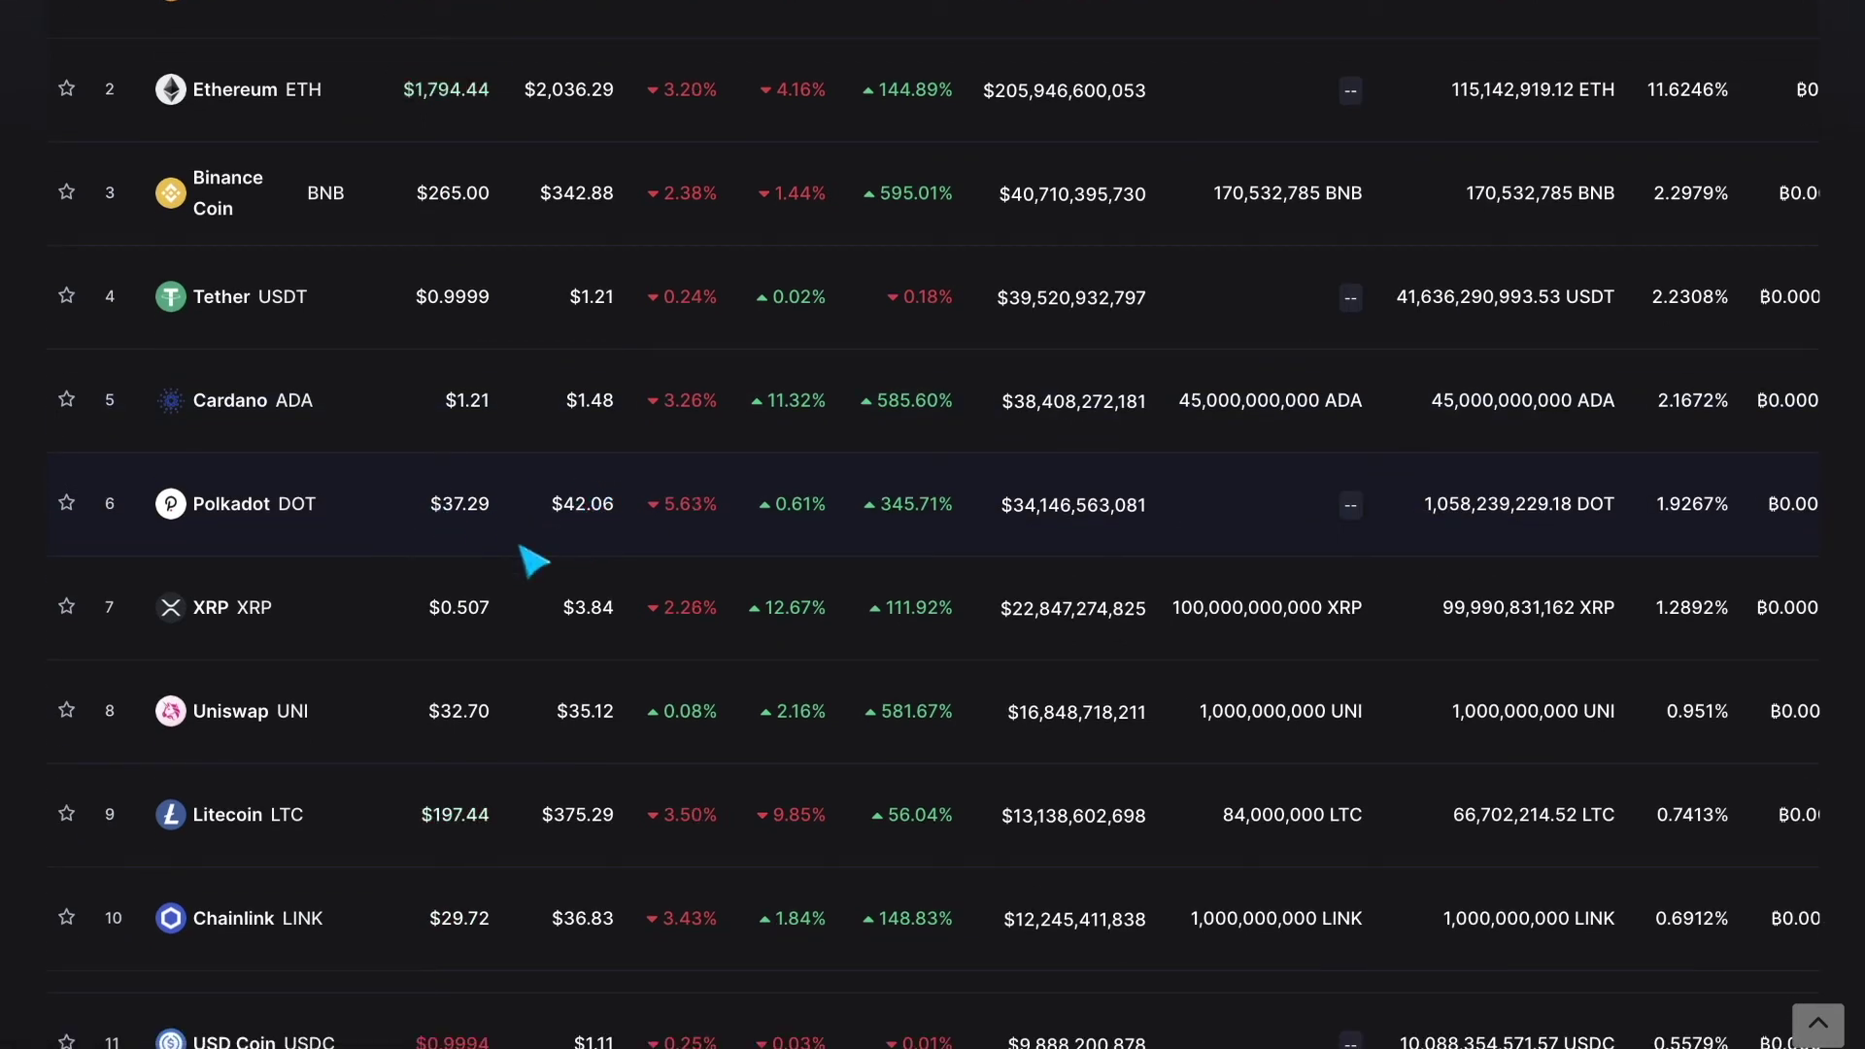
{"action": "scroll", "coordinate": [532, 562], "scroll_direction": "down", "scroll_amount": 1}
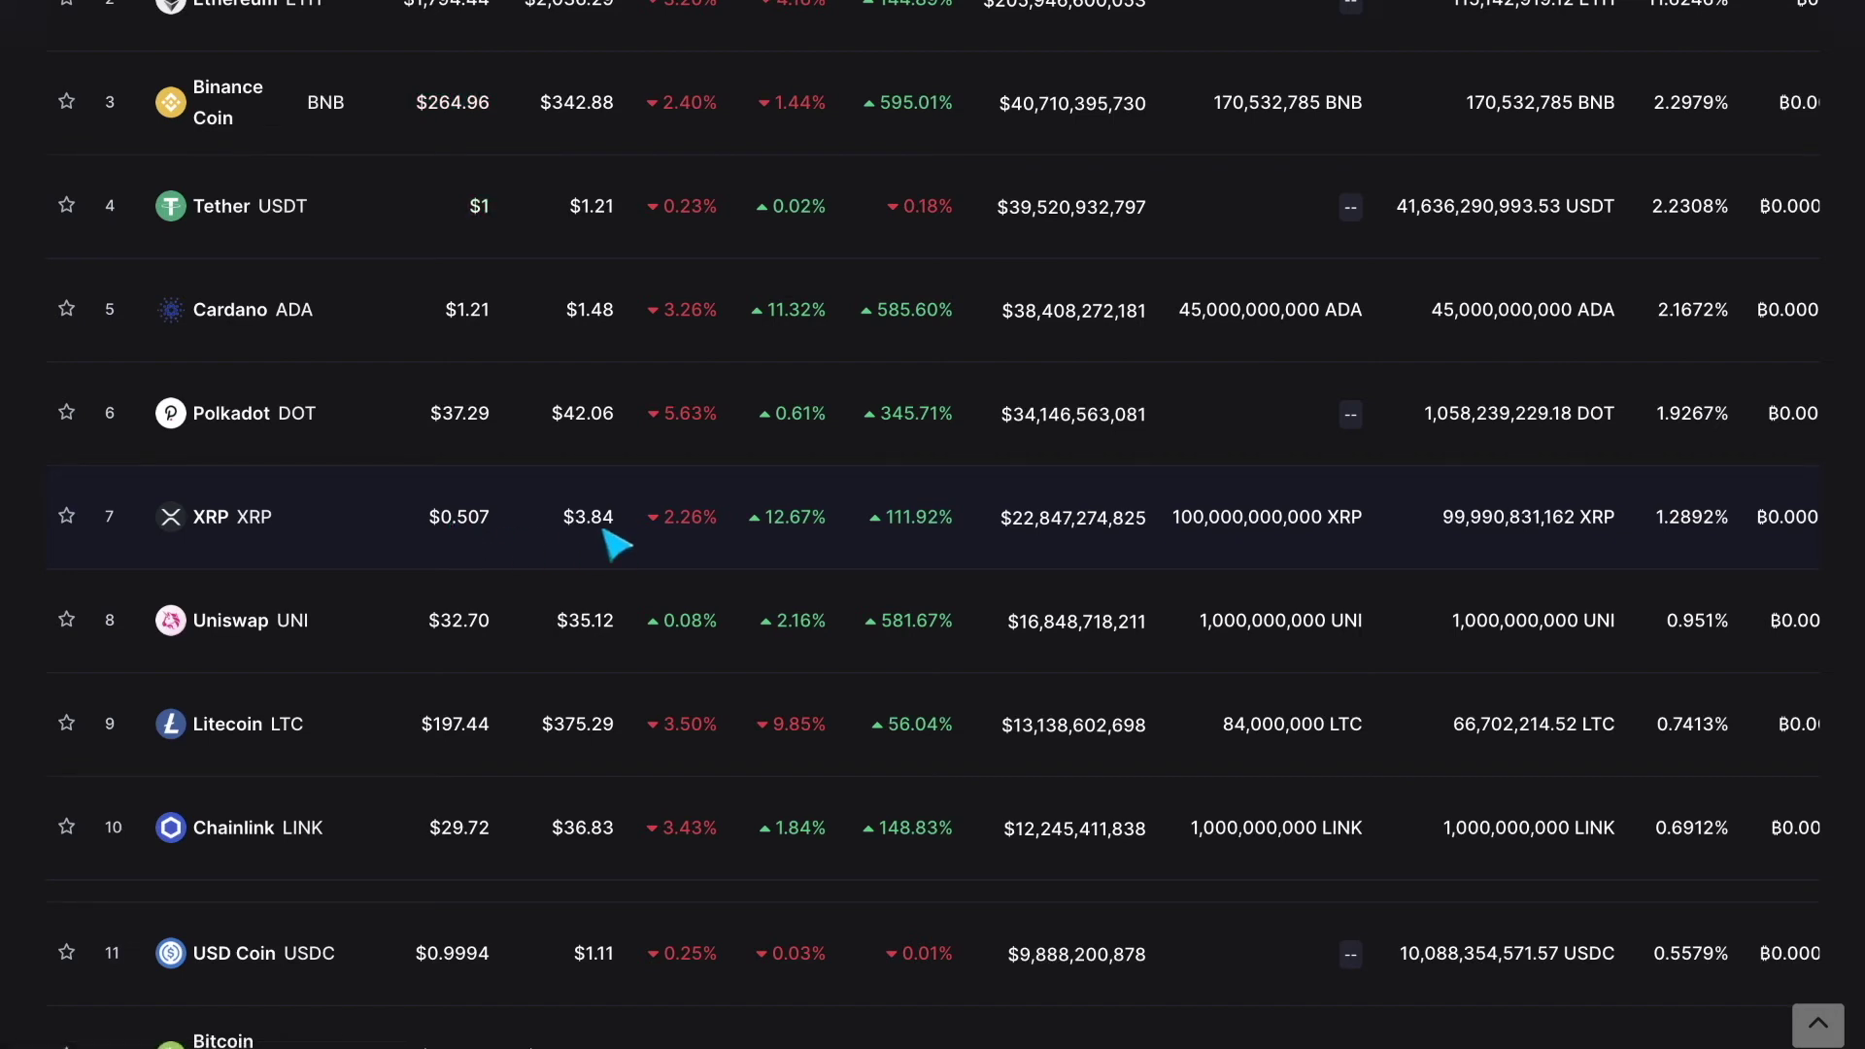
{"action": "scroll", "coordinate": [541, 549], "scroll_direction": "down", "scroll_amount": 1}
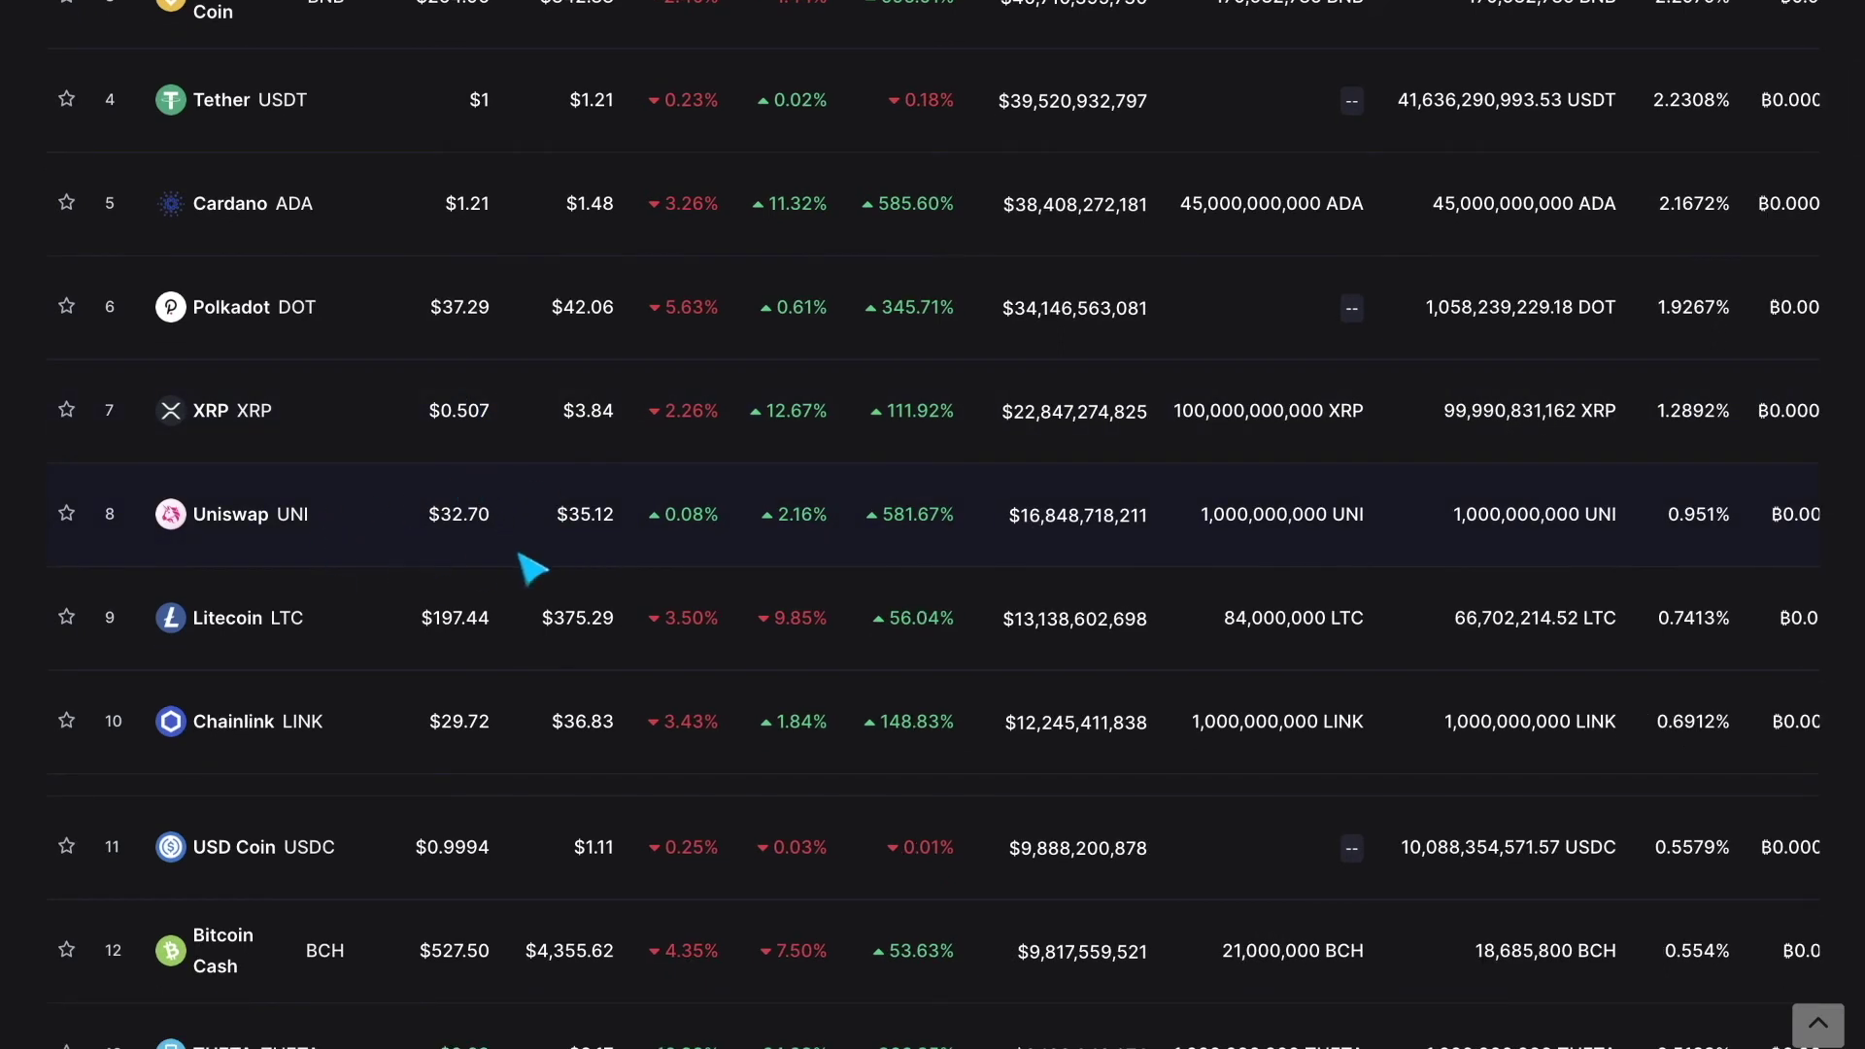
{"action": "scroll", "coordinate": [558, 538], "scroll_direction": "down", "scroll_amount": 1}
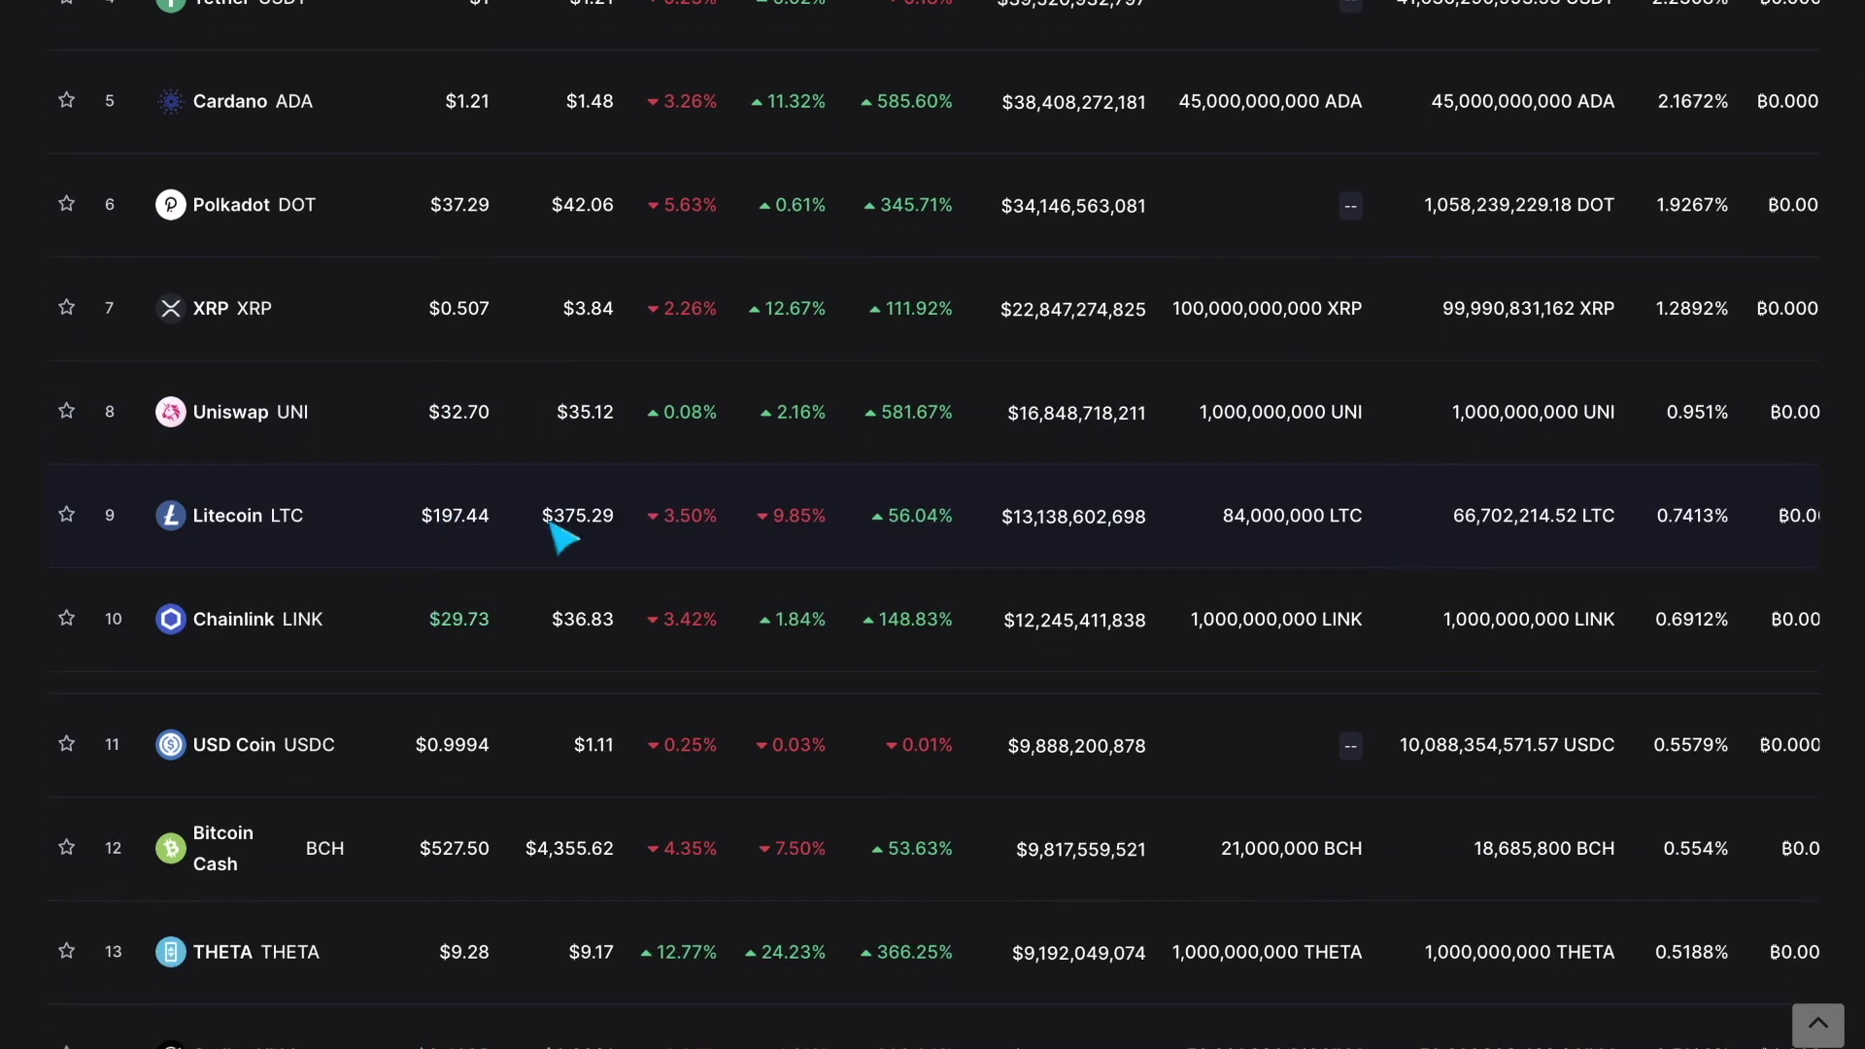
{"action": "scroll", "coordinate": [562, 537], "scroll_direction": "down", "scroll_amount": 1}
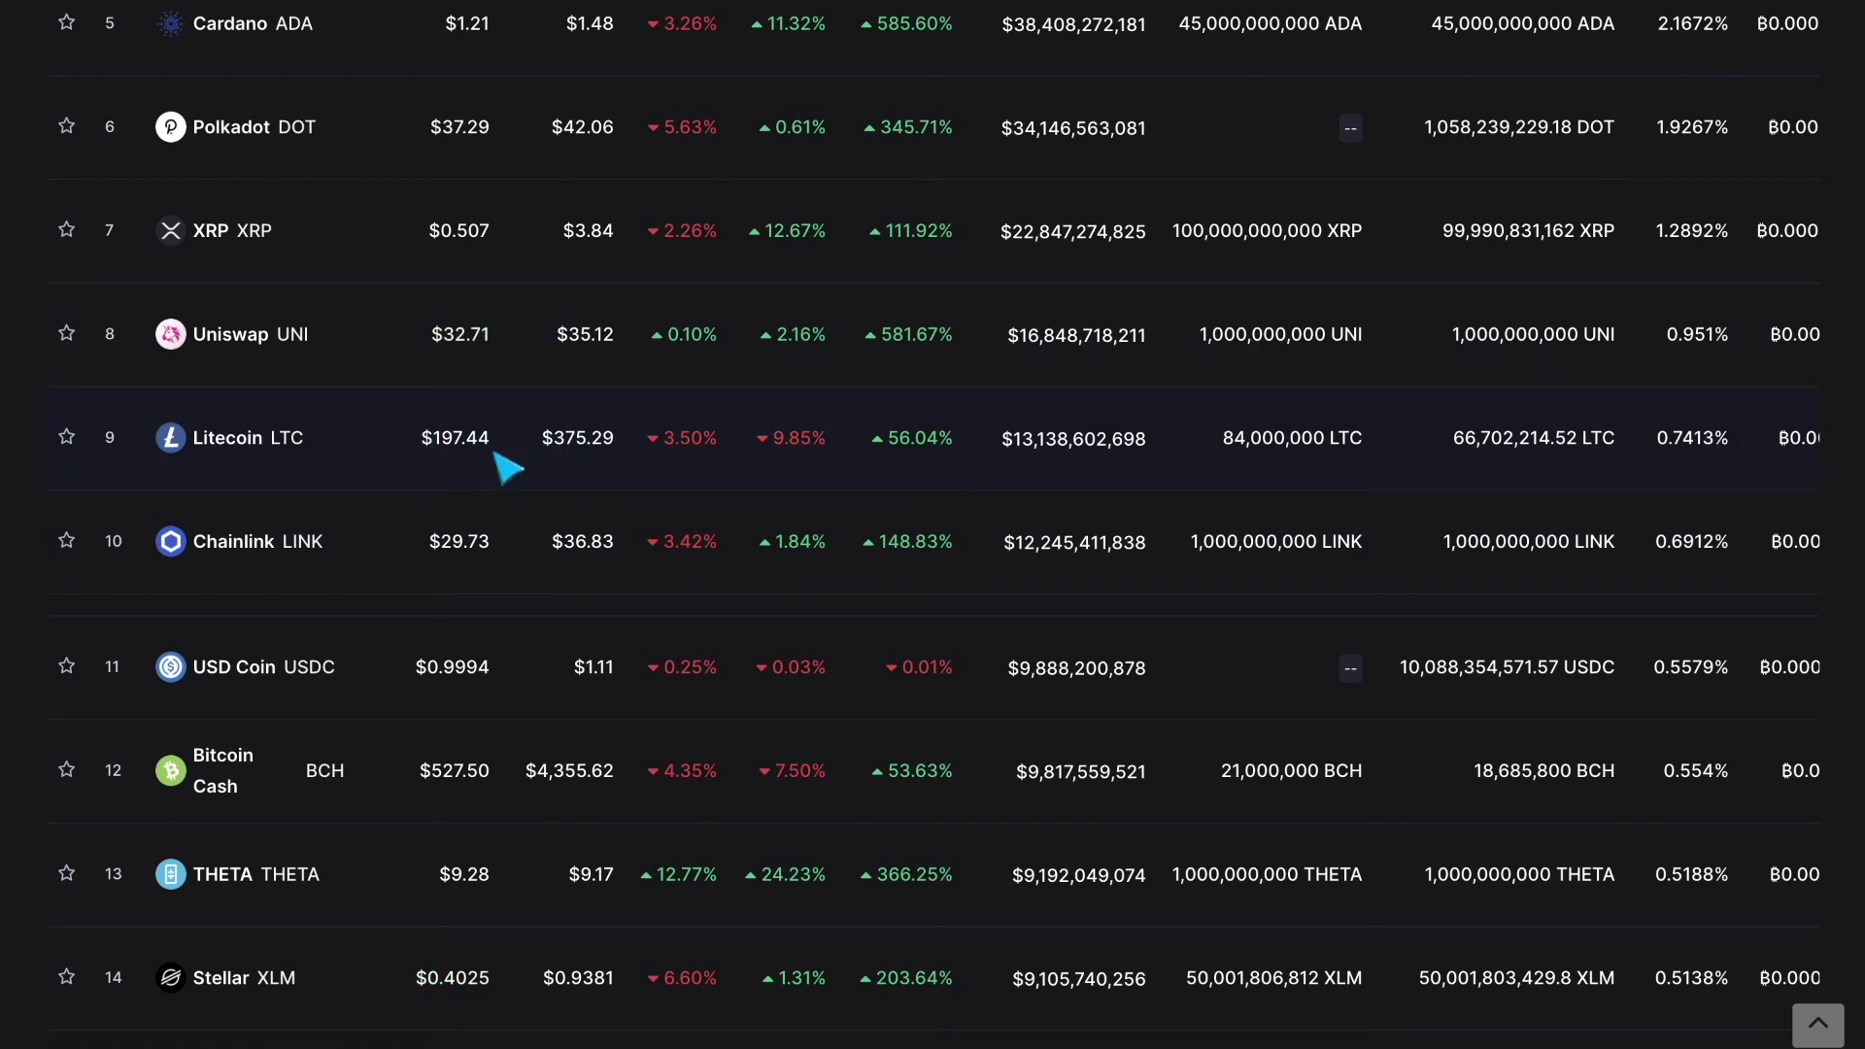
{"action": "scroll", "coordinate": [517, 465], "scroll_direction": "down", "scroll_amount": 1}
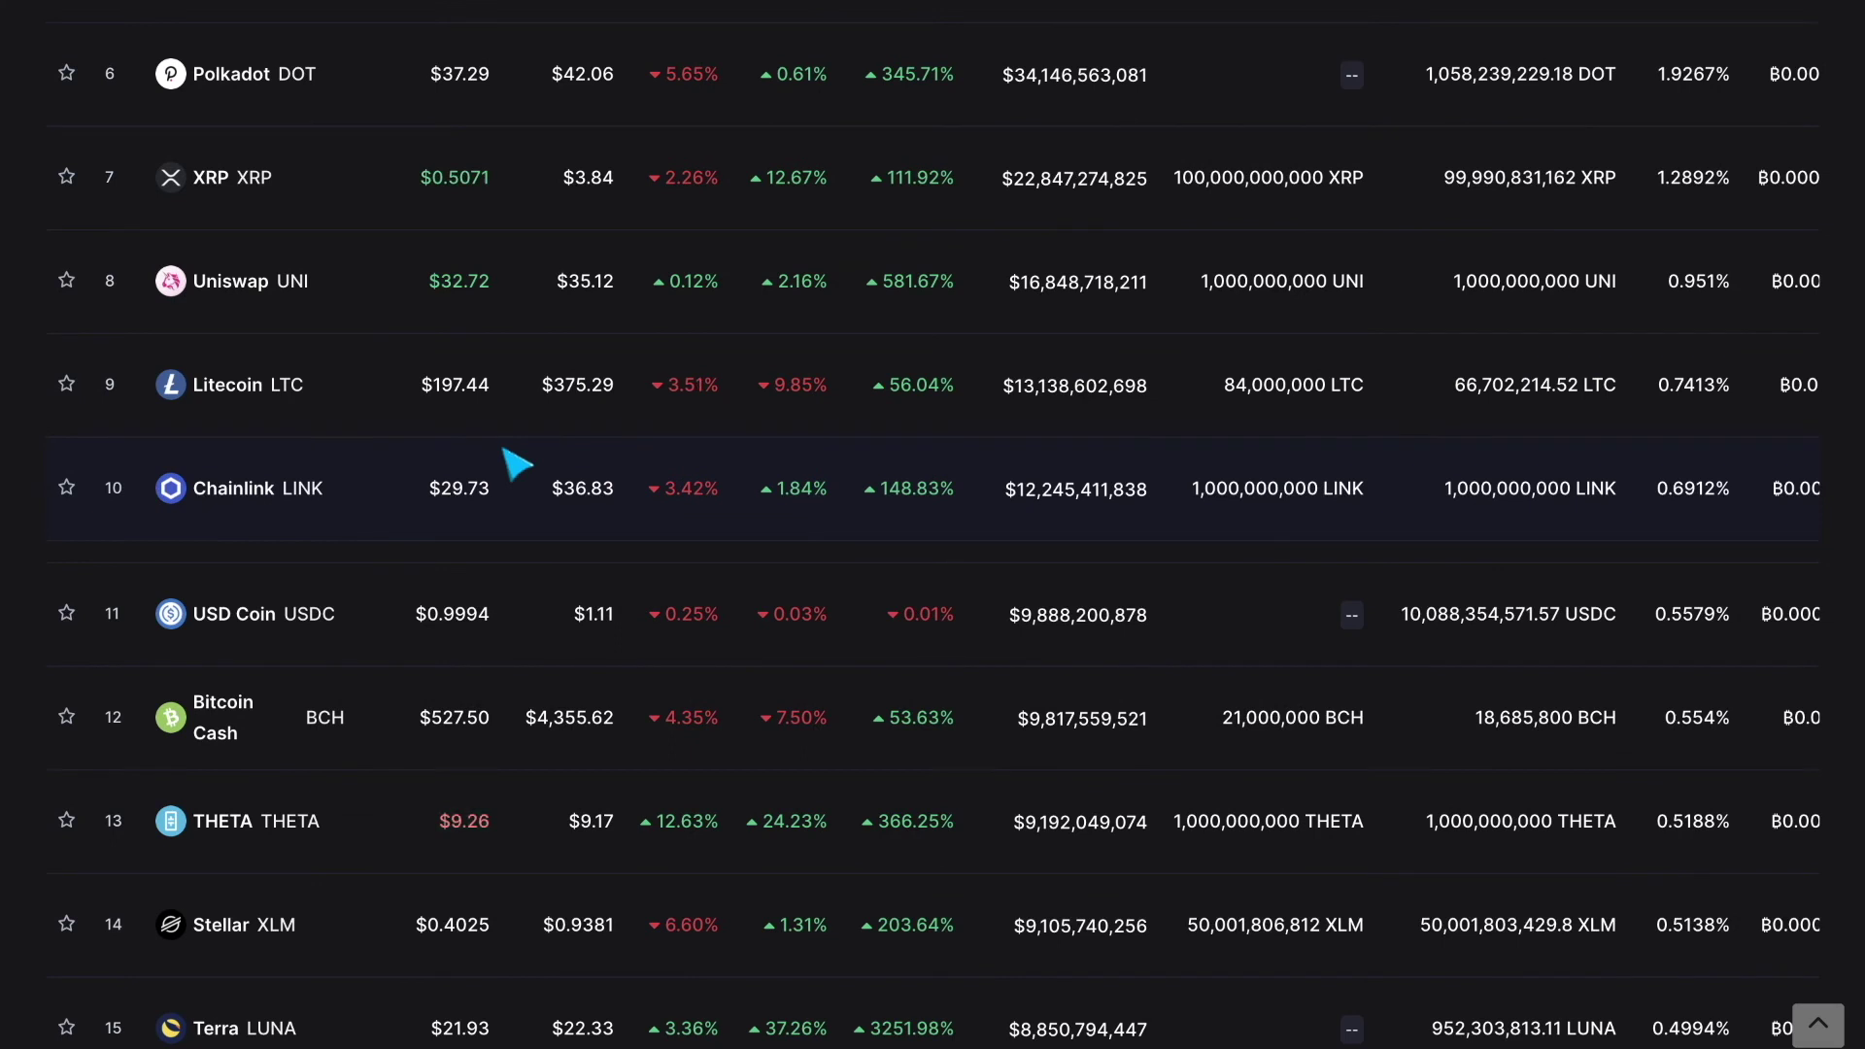
{"action": "scroll", "coordinate": [512, 529], "scroll_direction": "down", "scroll_amount": 2}
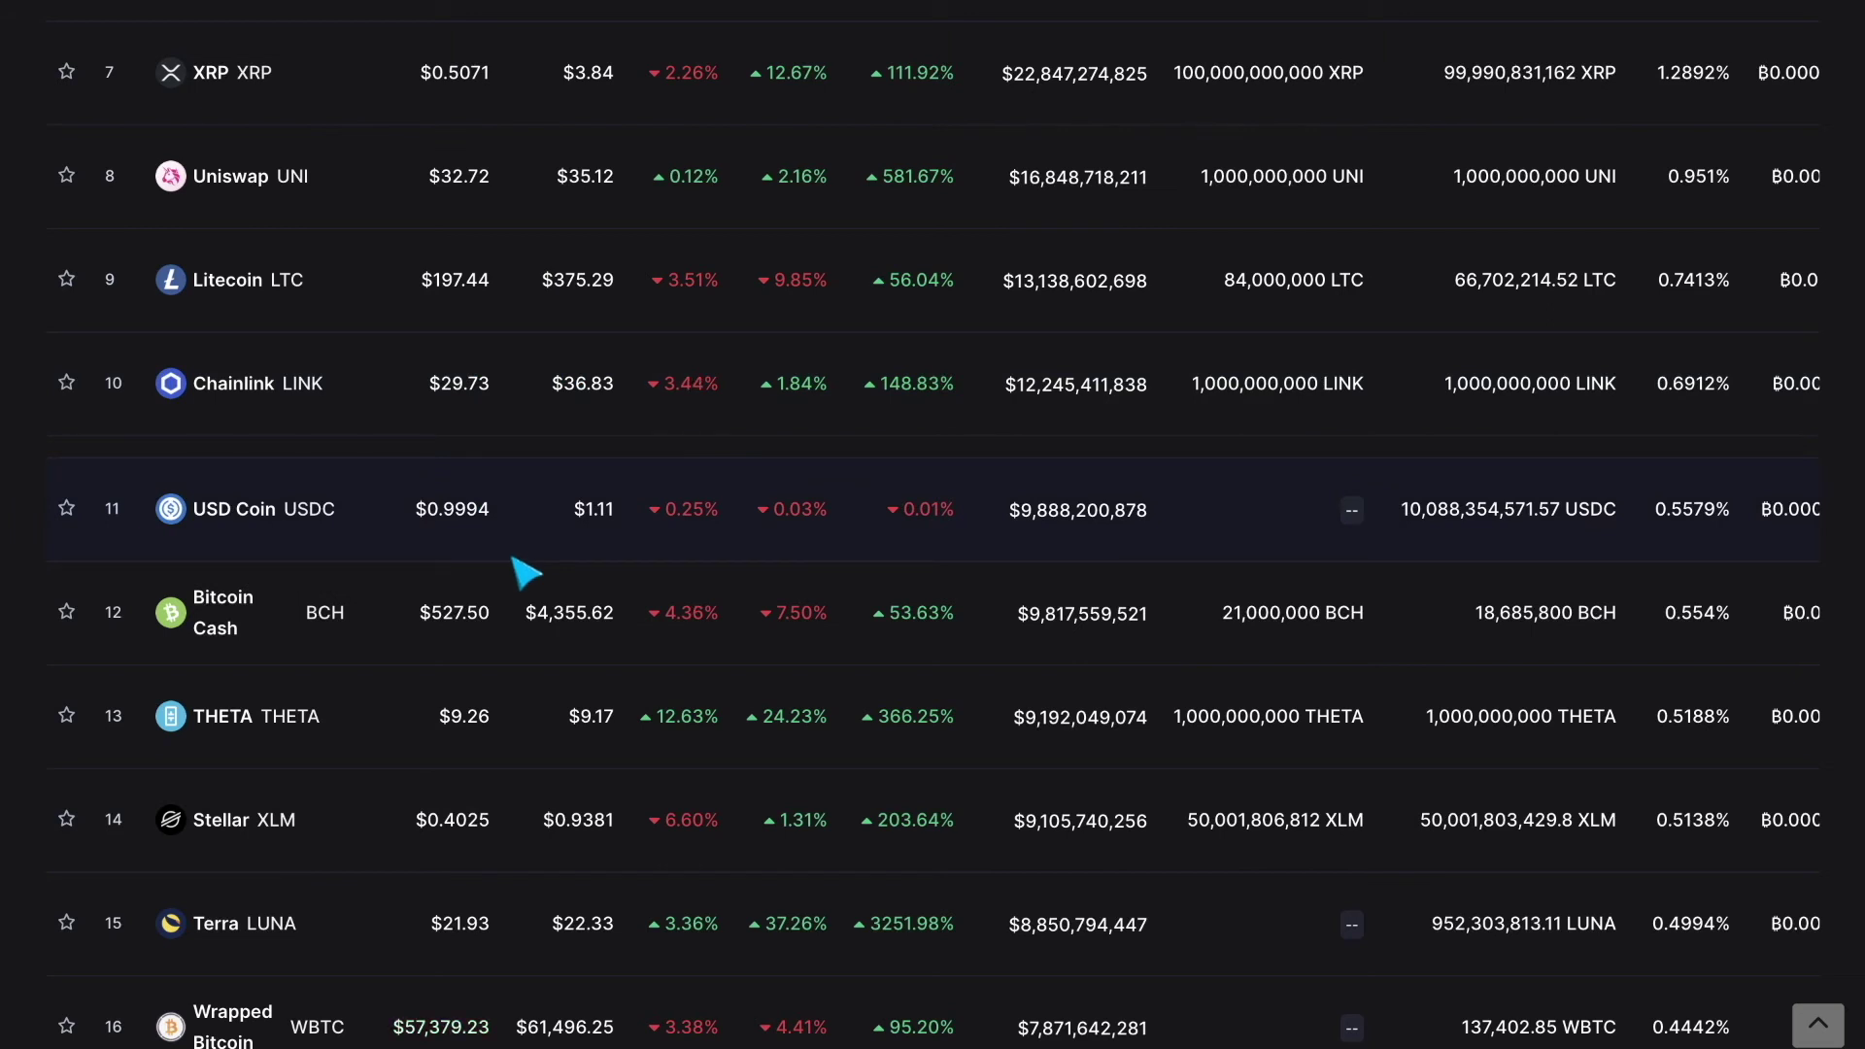
{"action": "scroll", "coordinate": [518, 566], "scroll_direction": "down", "scroll_amount": 1}
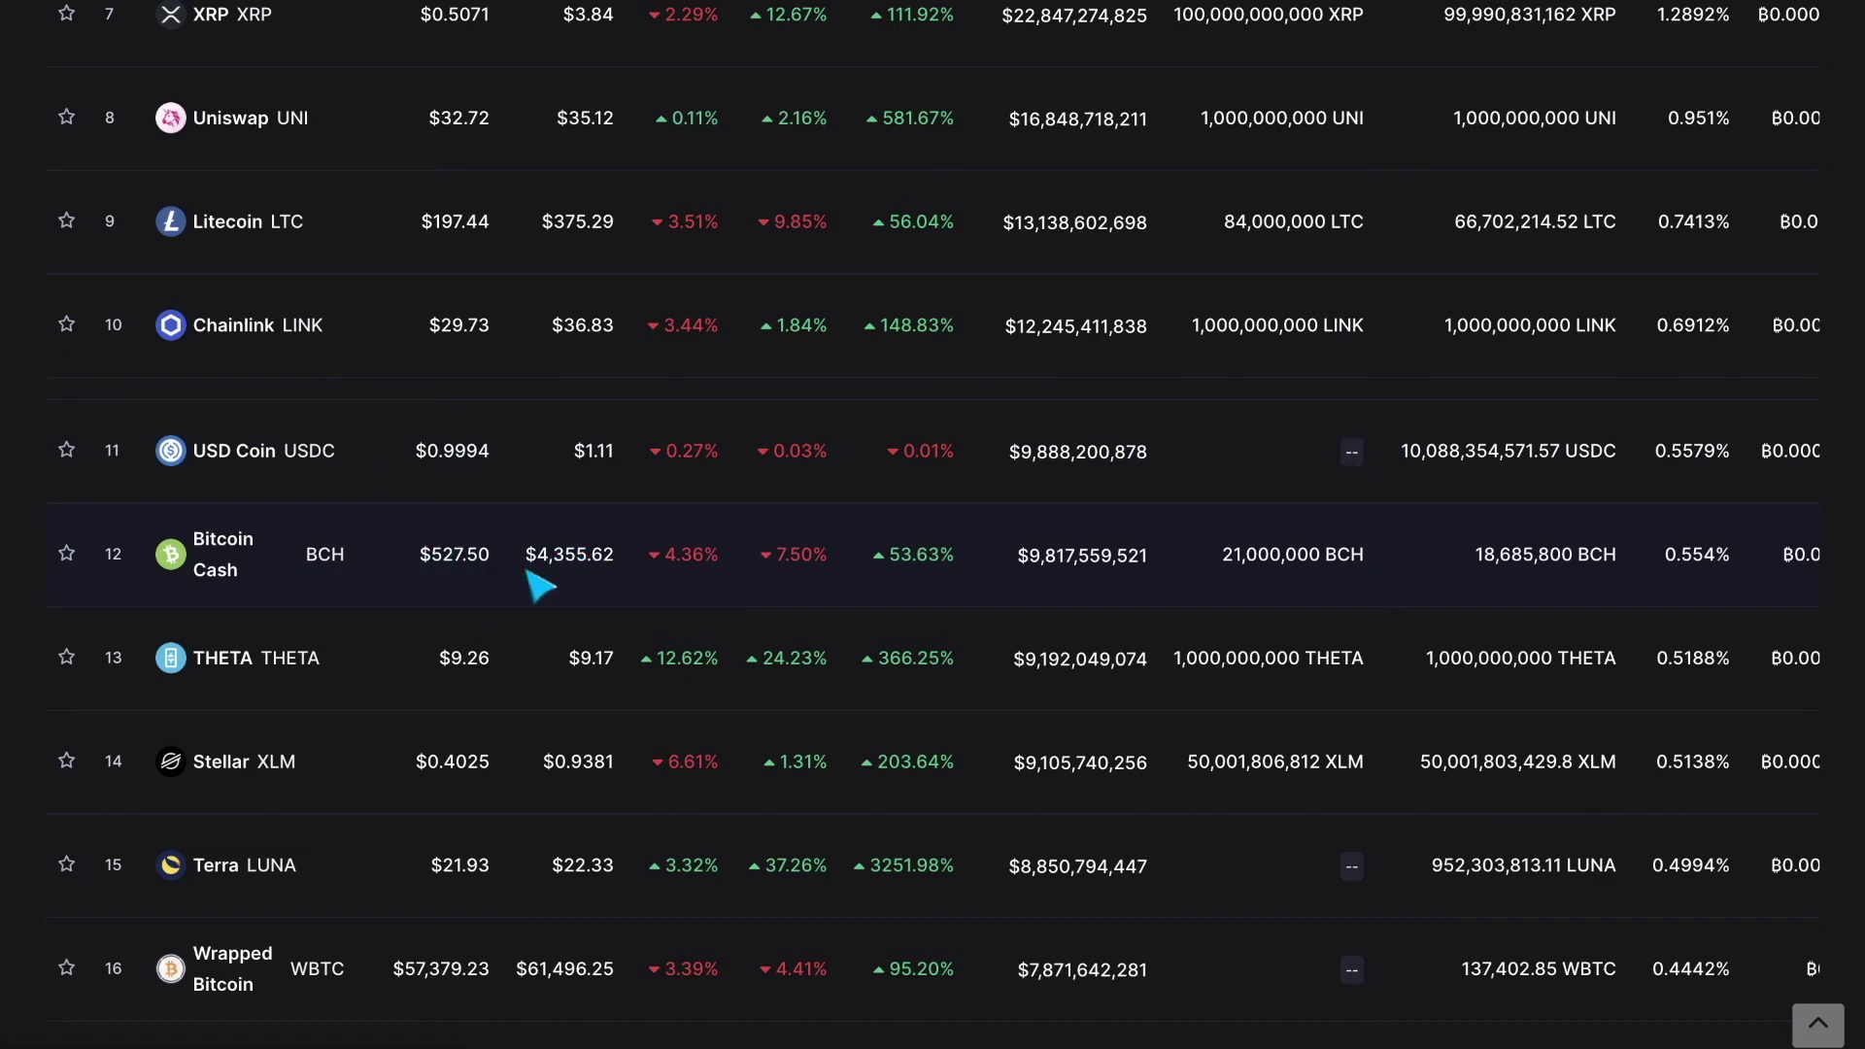
{"action": "scroll", "coordinate": [541, 586], "scroll_direction": "down", "scroll_amount": 1}
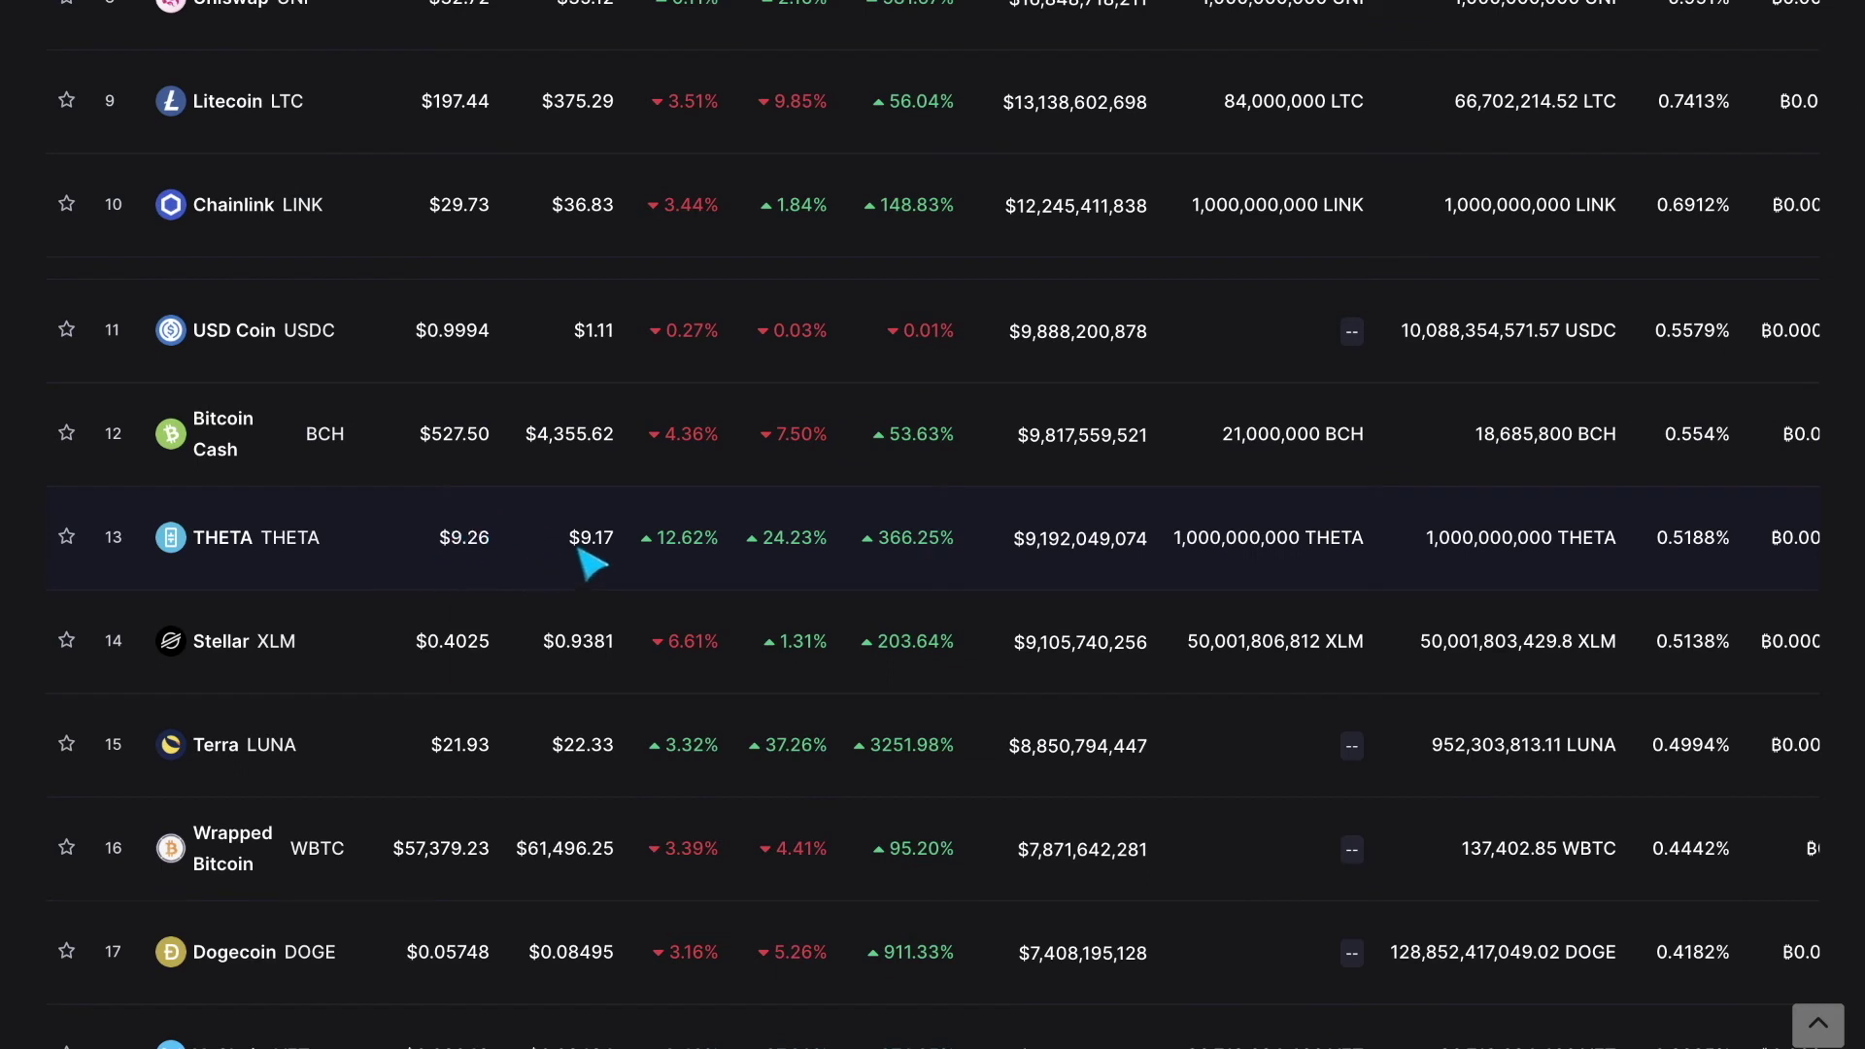
{"action": "scroll", "coordinate": [533, 587], "scroll_direction": "down", "scroll_amount": 1}
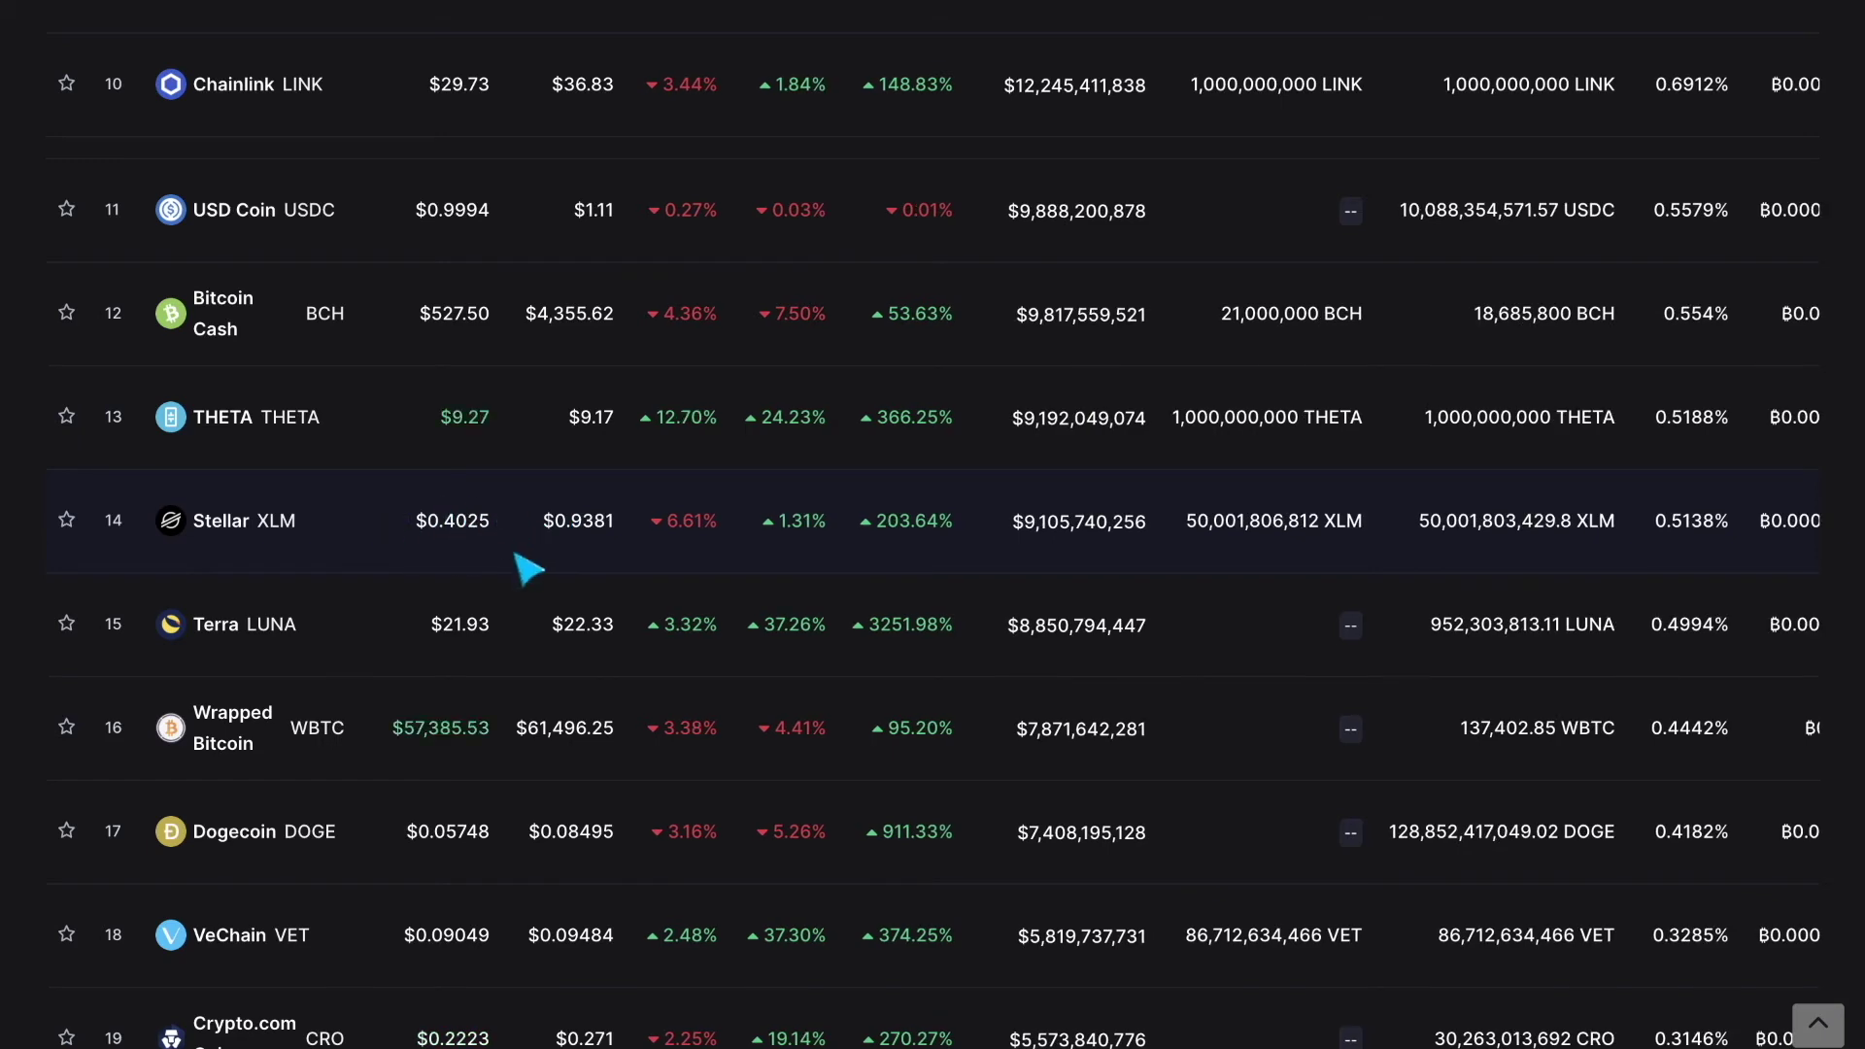
{"action": "scroll", "coordinate": [530, 562], "scroll_direction": "down", "scroll_amount": 1}
{"action": "scroll", "coordinate": [495, 555], "scroll_direction": "down", "scroll_amount": 3}
{"action": "scroll", "coordinate": [495, 559], "scroll_direction": "down", "scroll_amount": 1}
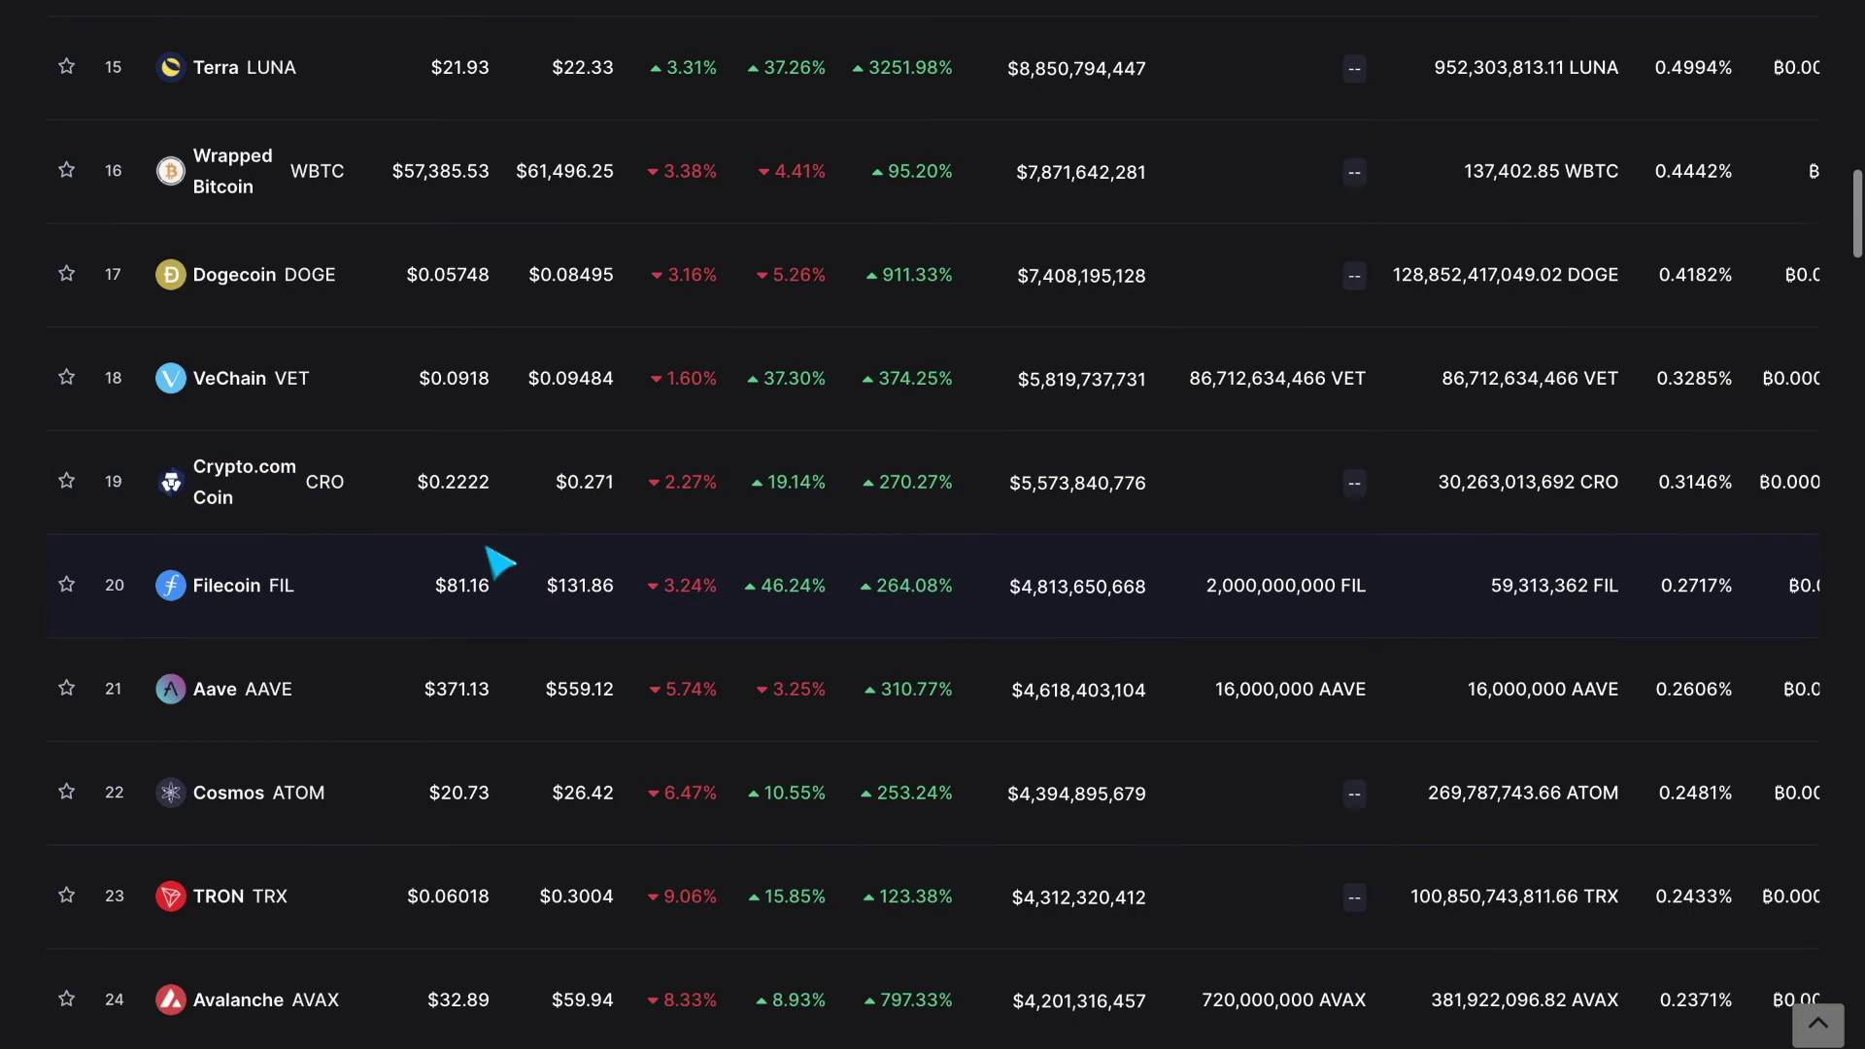
{"action": "scroll", "coordinate": [490, 558], "scroll_direction": "up", "scroll_amount": 15}
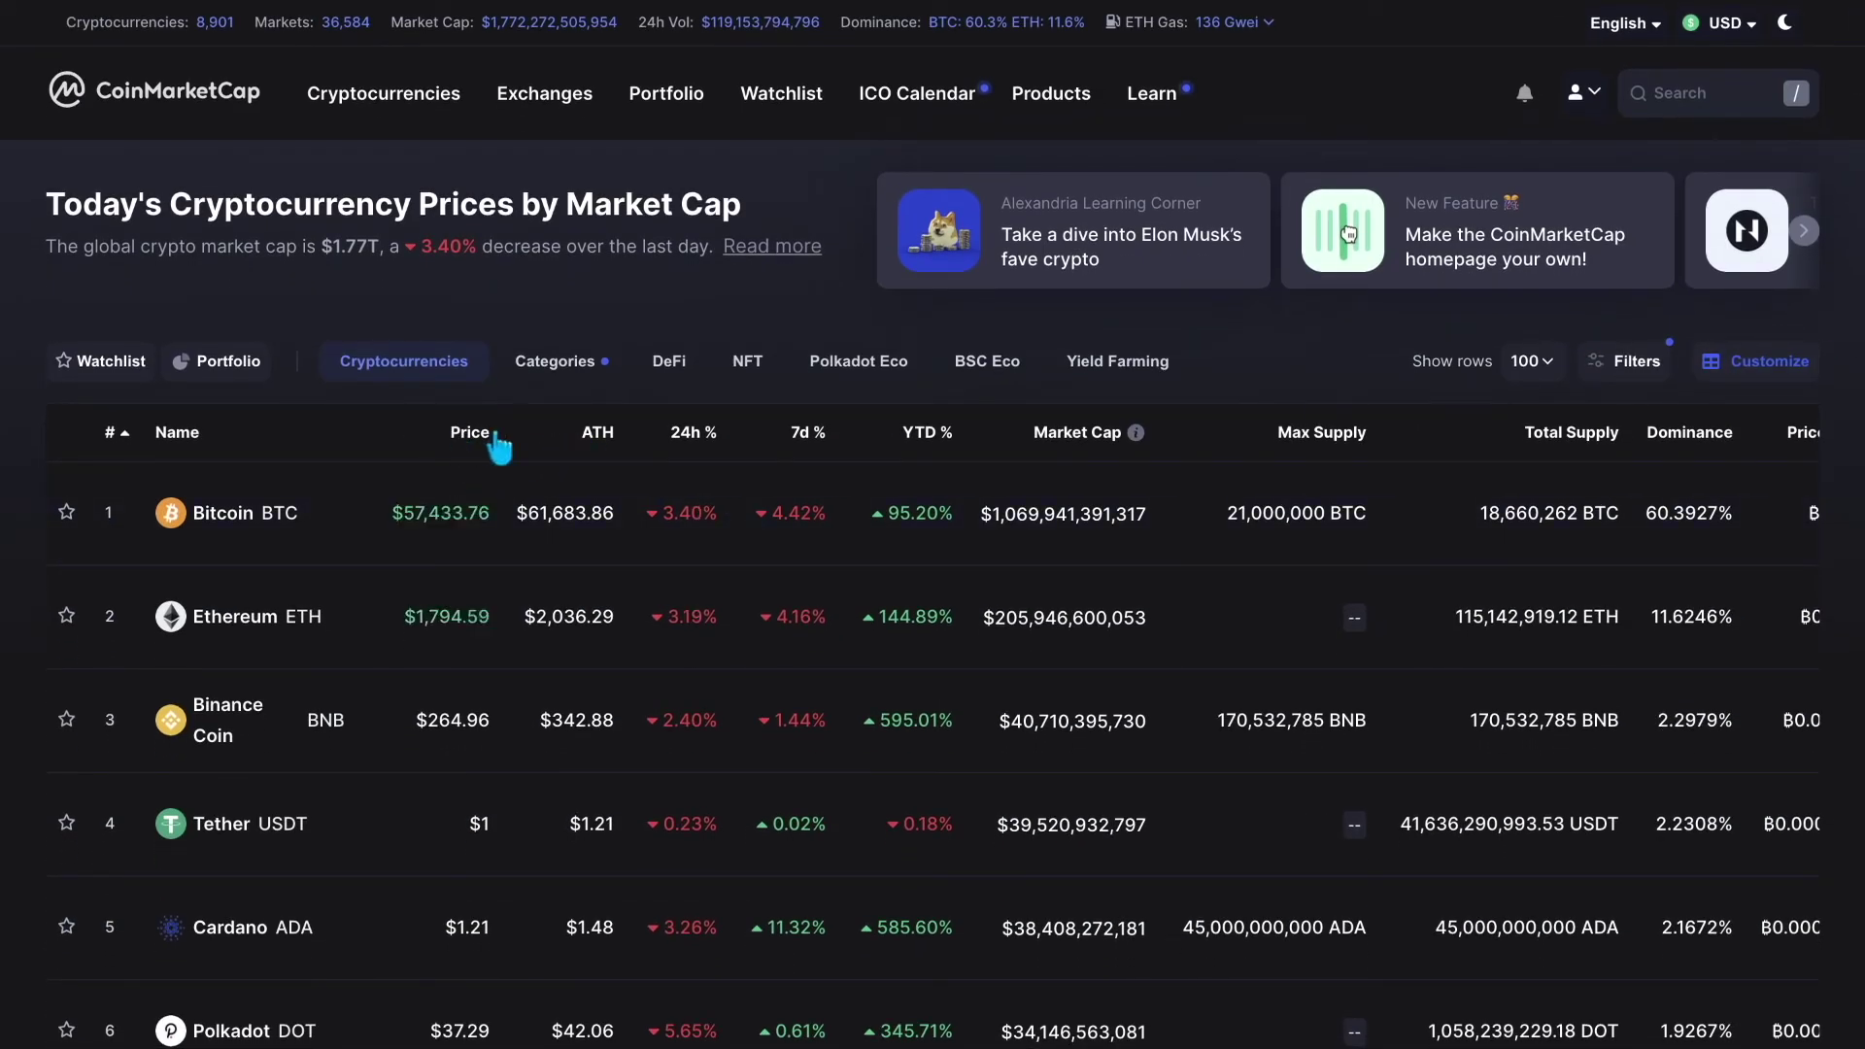
{"action": "scroll", "coordinate": [522, 586], "scroll_direction": "down", "scroll_amount": 2}
{"action": "scroll", "coordinate": [521, 587], "scroll_direction": "down", "scroll_amount": 1}
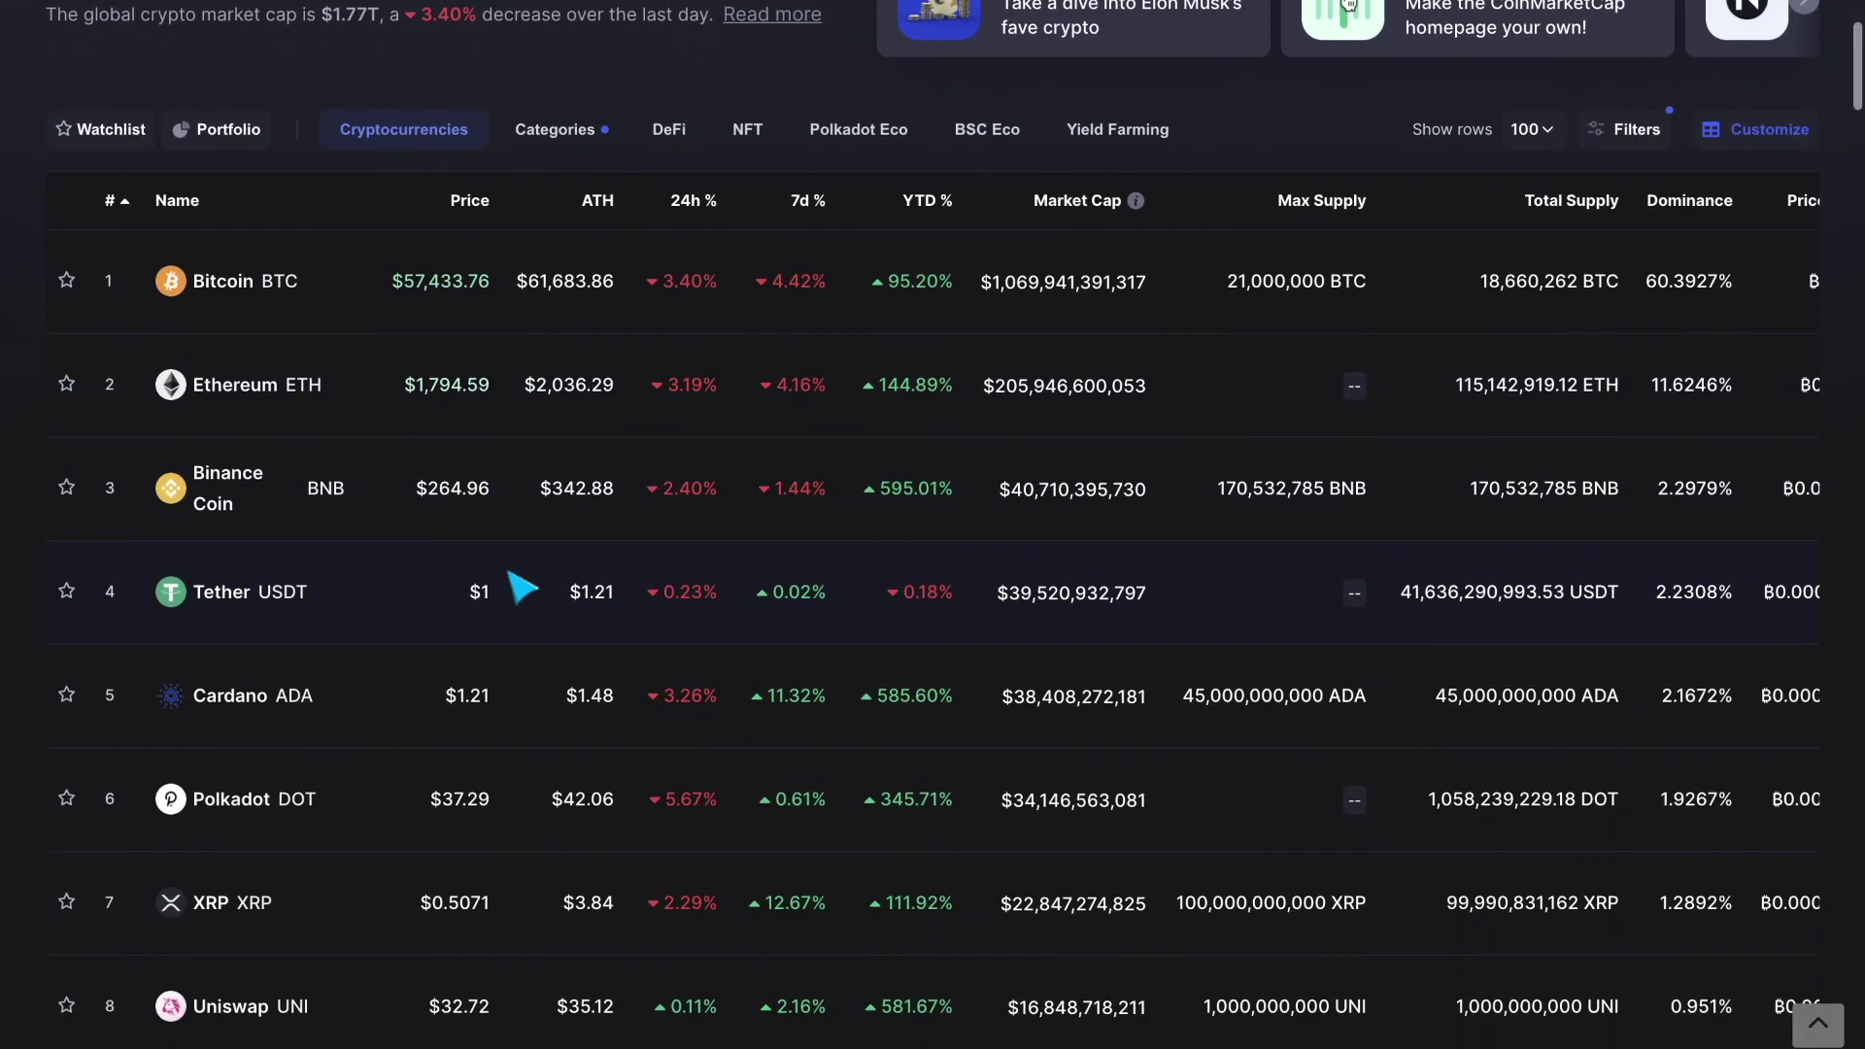
{"action": "scroll", "coordinate": [521, 586], "scroll_direction": "down", "scroll_amount": 20}
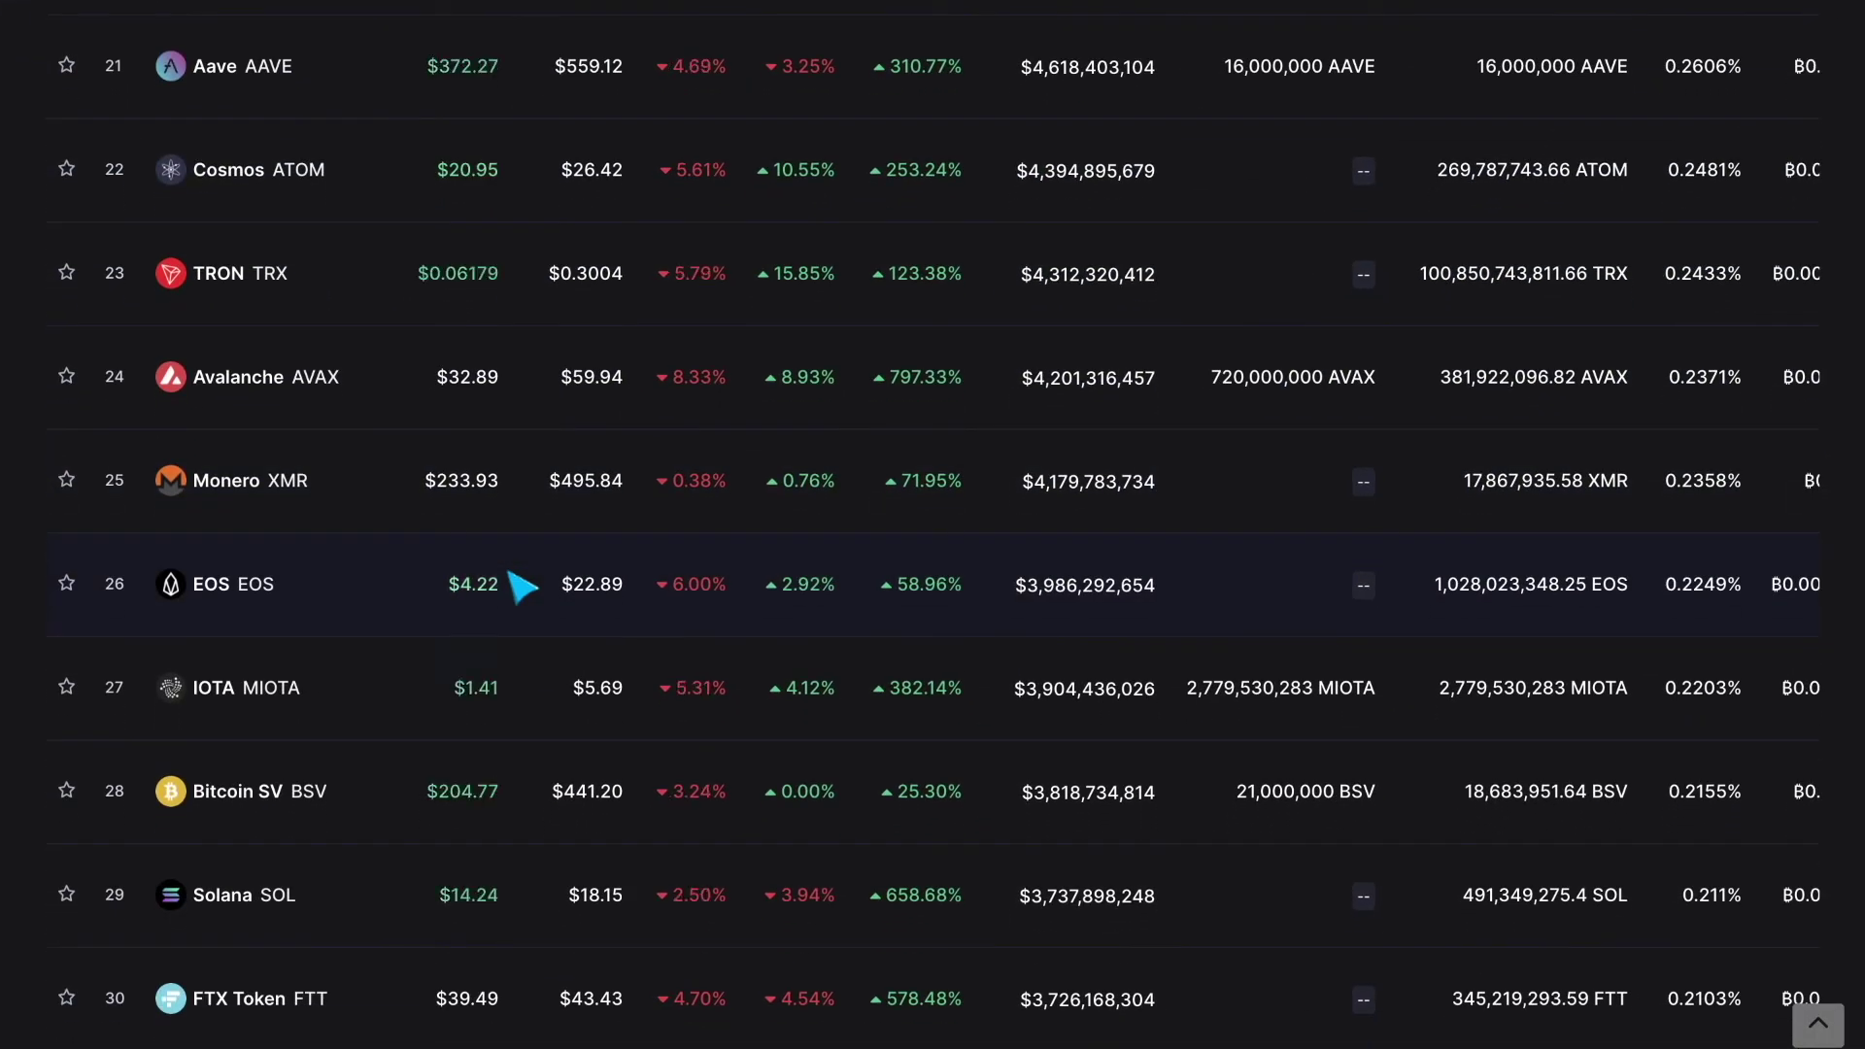
{"action": "scroll", "coordinate": [522, 586], "scroll_direction": "down", "scroll_amount": 1}
{"action": "scroll", "coordinate": [522, 587], "scroll_direction": "down", "scroll_amount": 1}
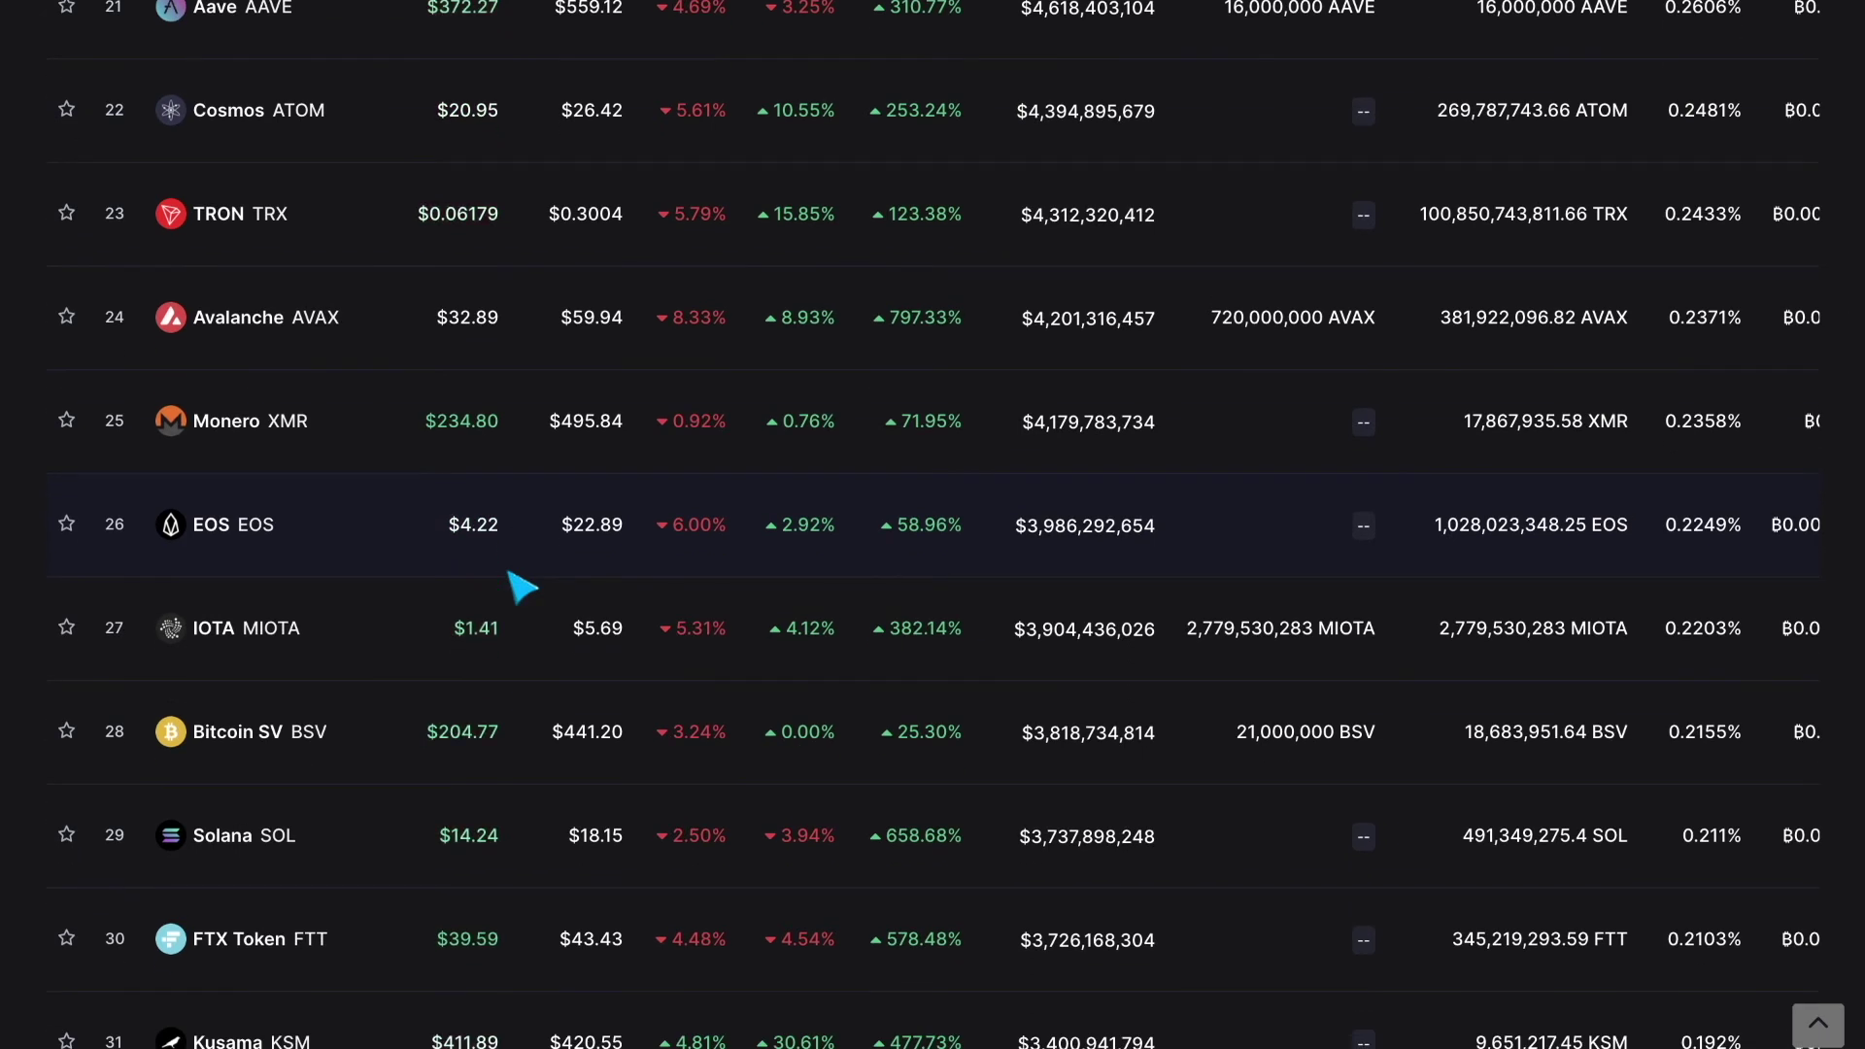
{"action": "scroll", "coordinate": [522, 586], "scroll_direction": "down", "scroll_amount": 1}
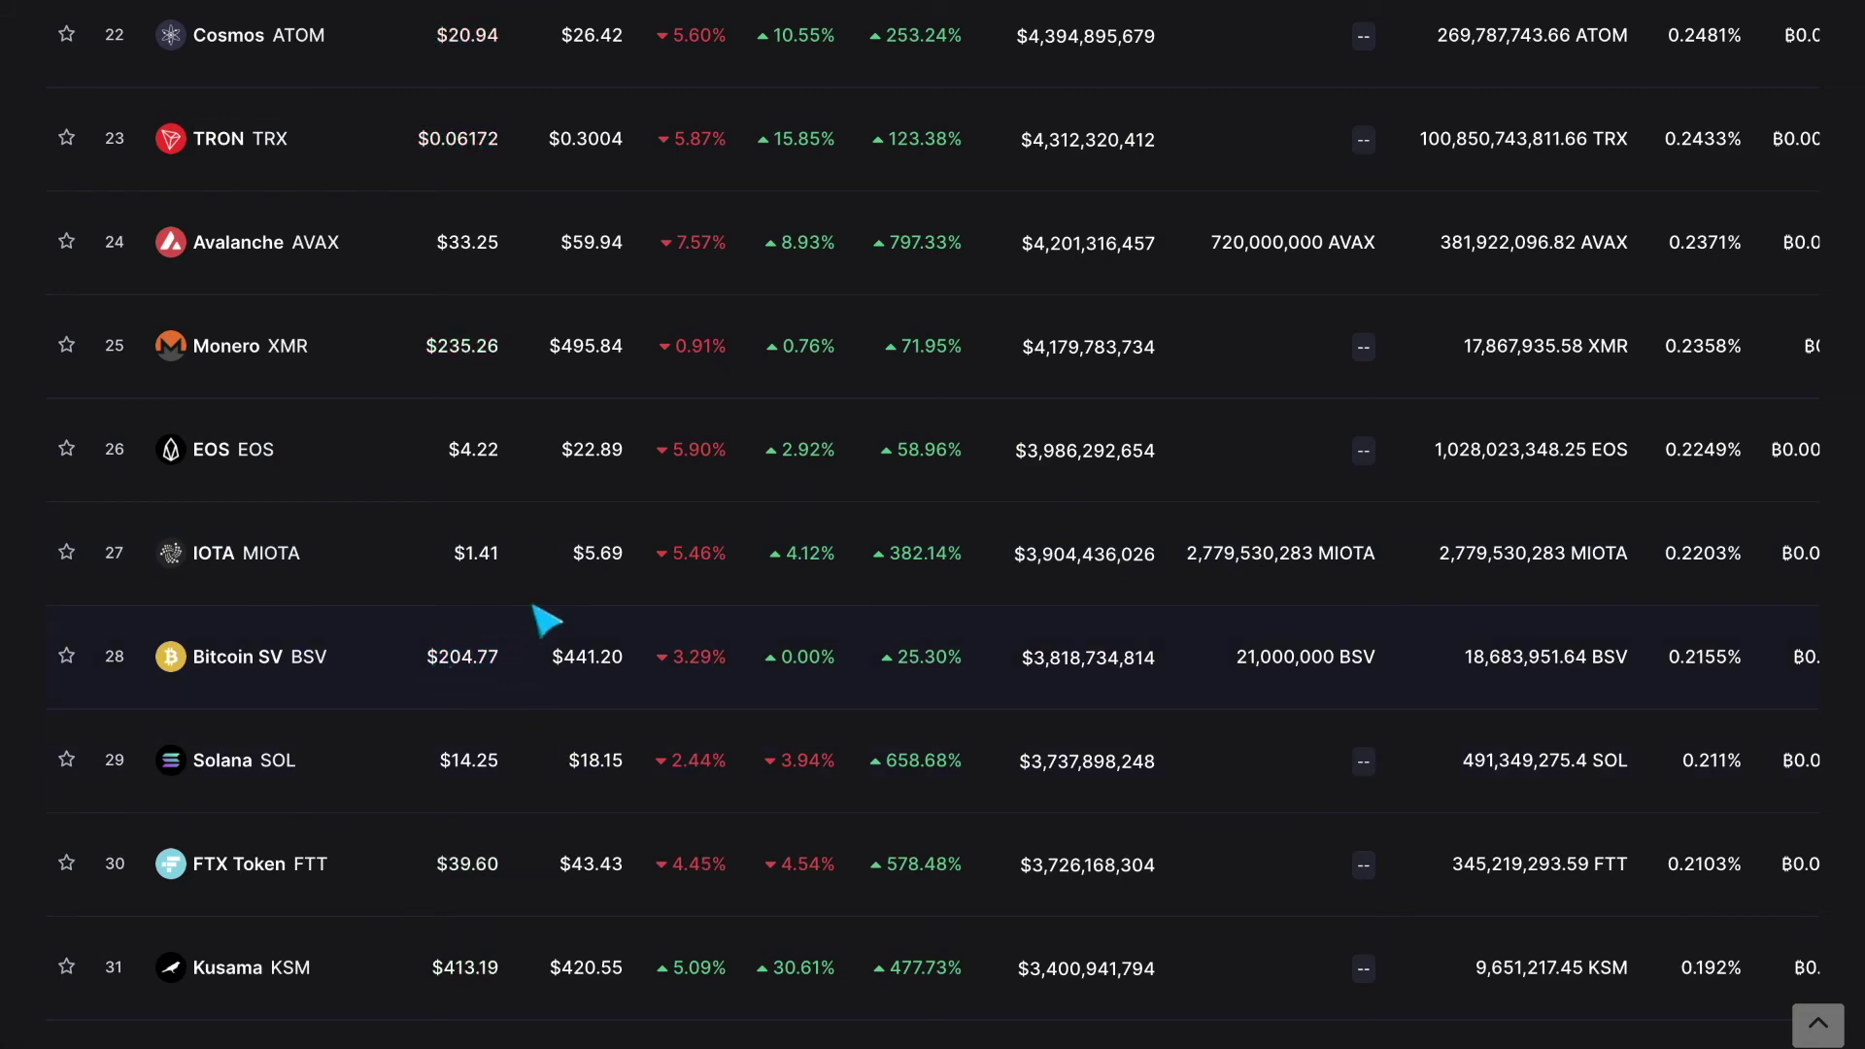
Scroll through CoinMarketCap's coins ranked about 11 to 28, then back up toward the top
{"action": "scroll", "coordinate": [549, 617], "scroll_direction": "up", "scroll_amount": 17}
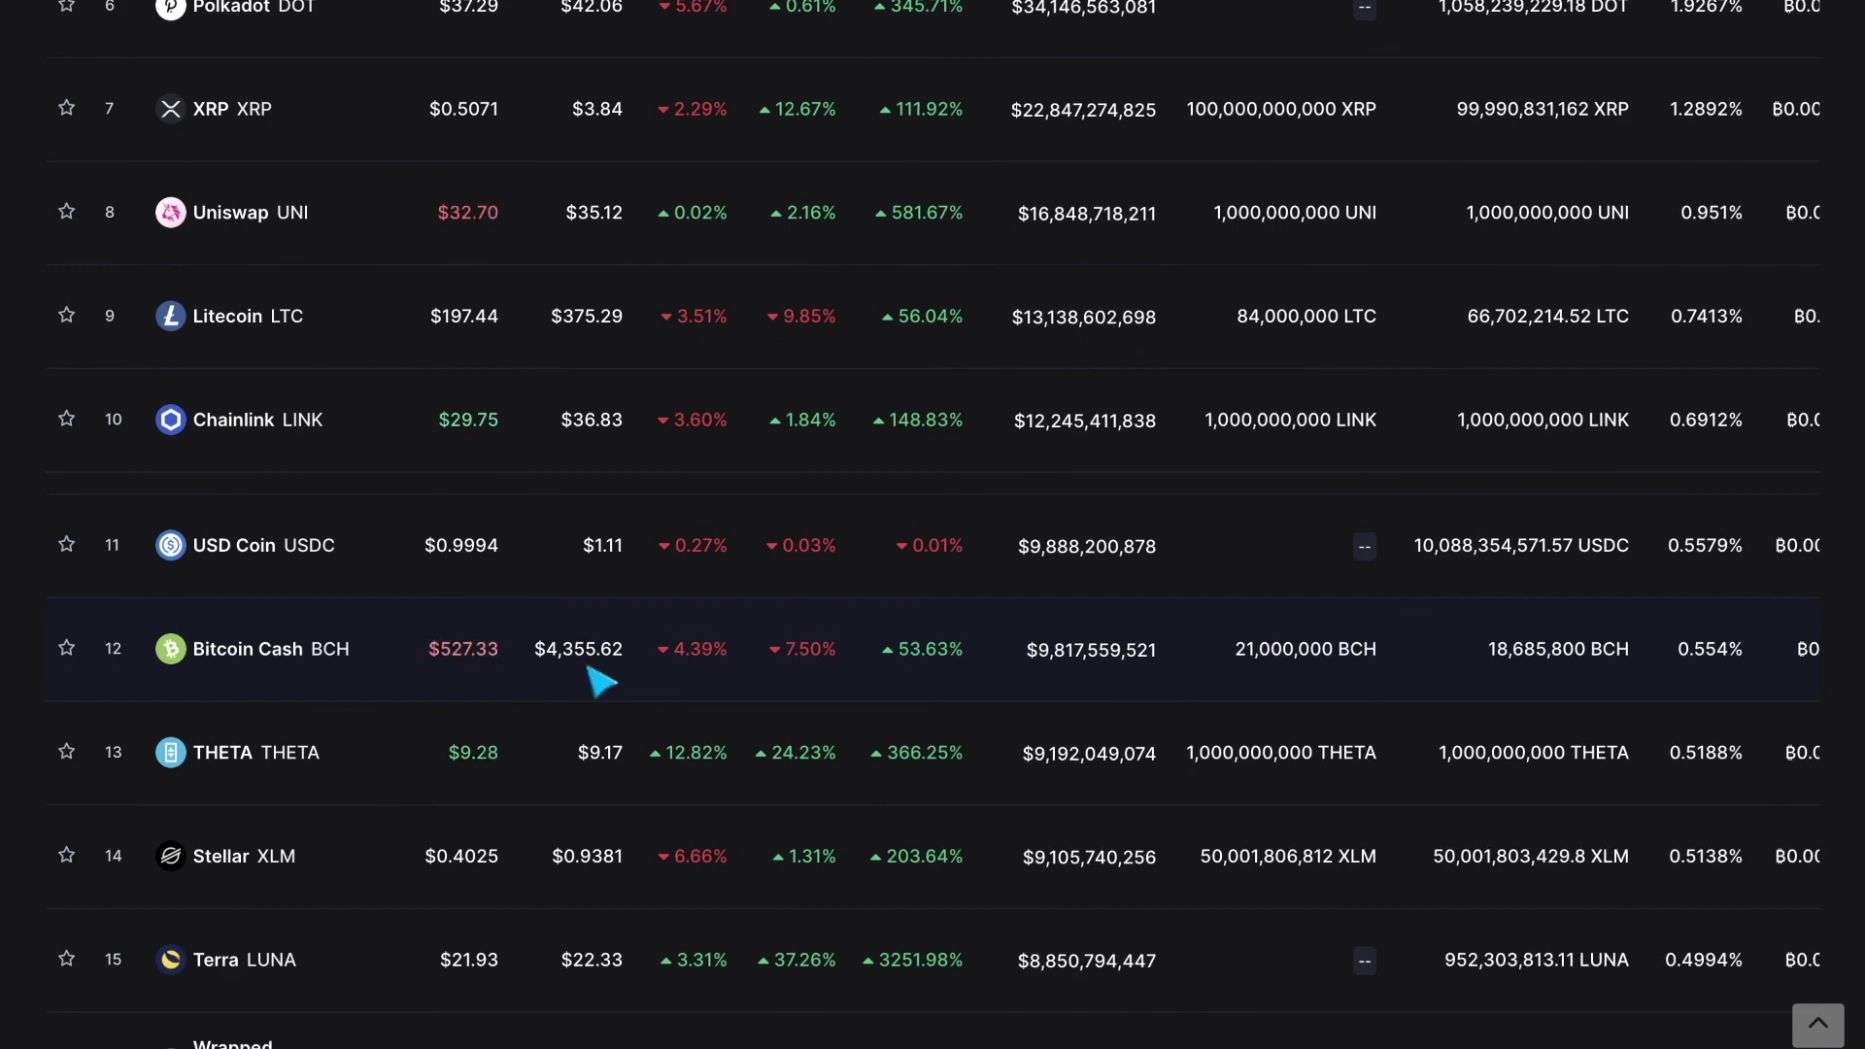
{"action": "scroll", "coordinate": [537, 707], "scroll_direction": "down", "scroll_amount": 12}
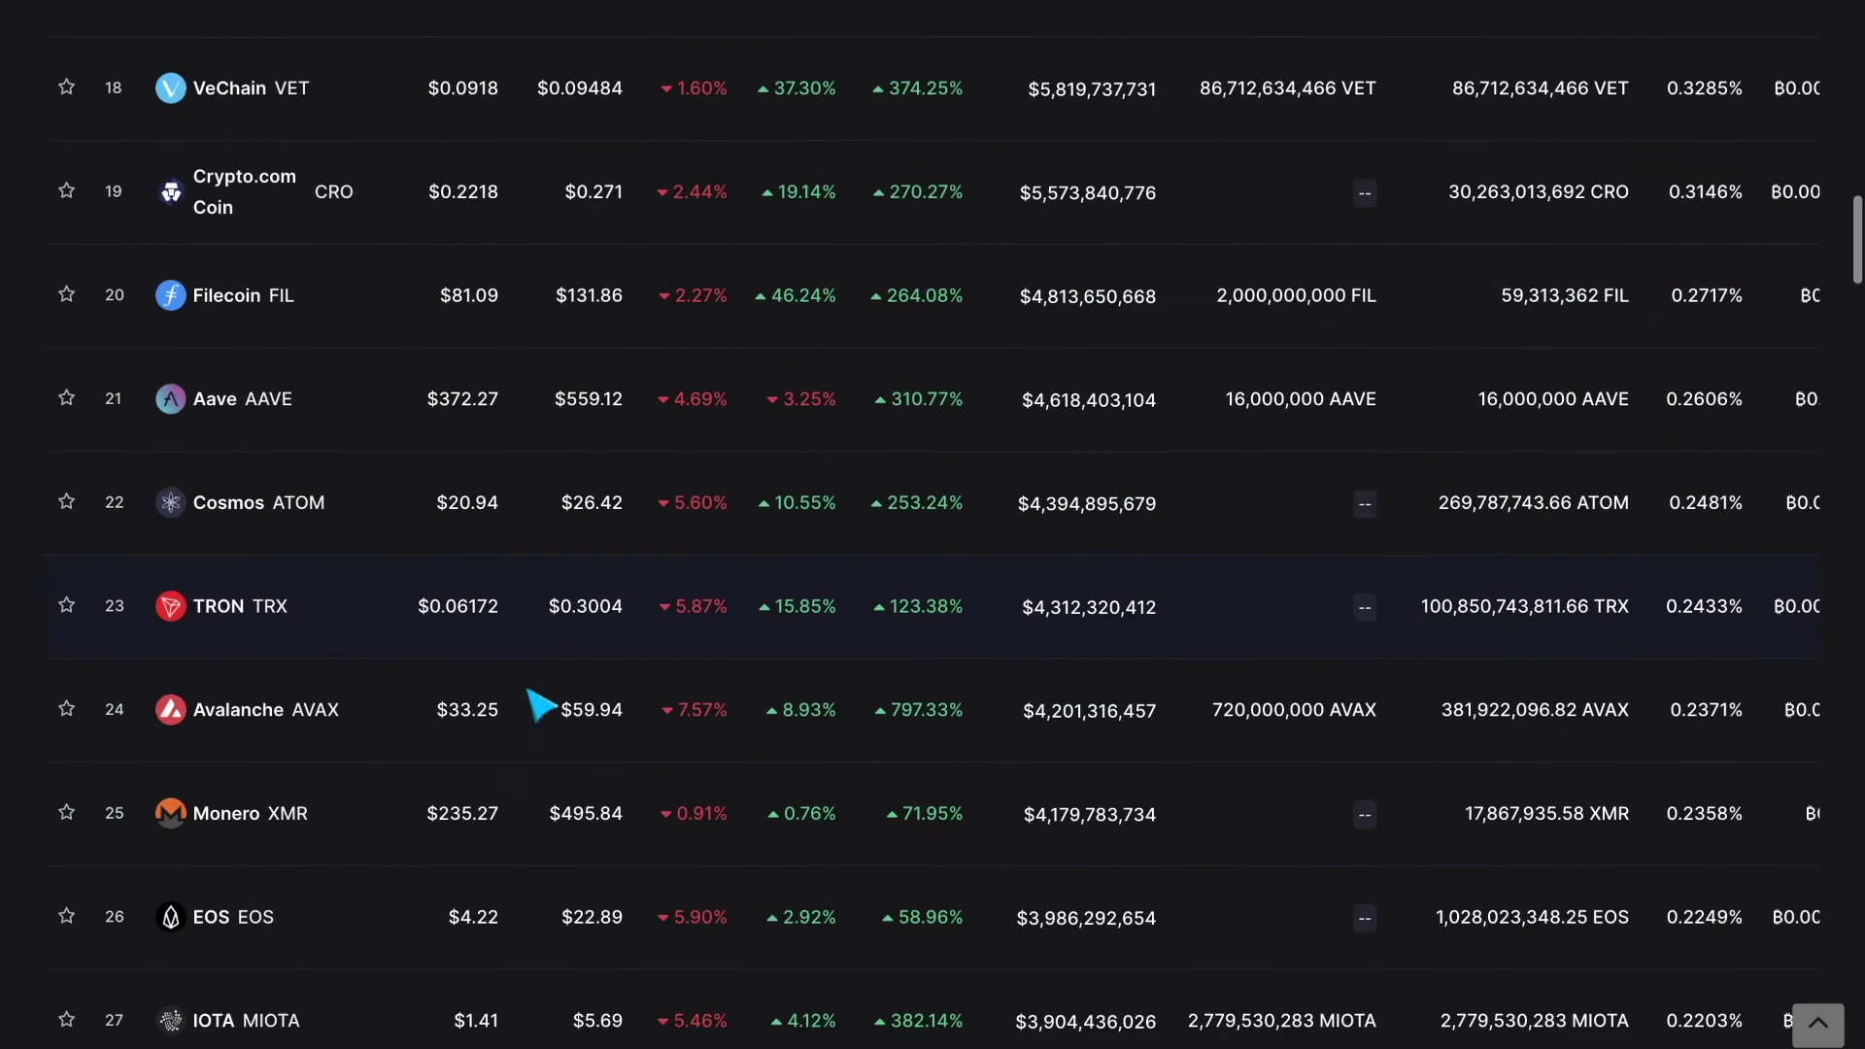
{"action": "scroll", "coordinate": [539, 706], "scroll_direction": "down", "scroll_amount": 6}
{"action": "scroll", "coordinate": [539, 706], "scroll_direction": "up", "scroll_amount": 2}
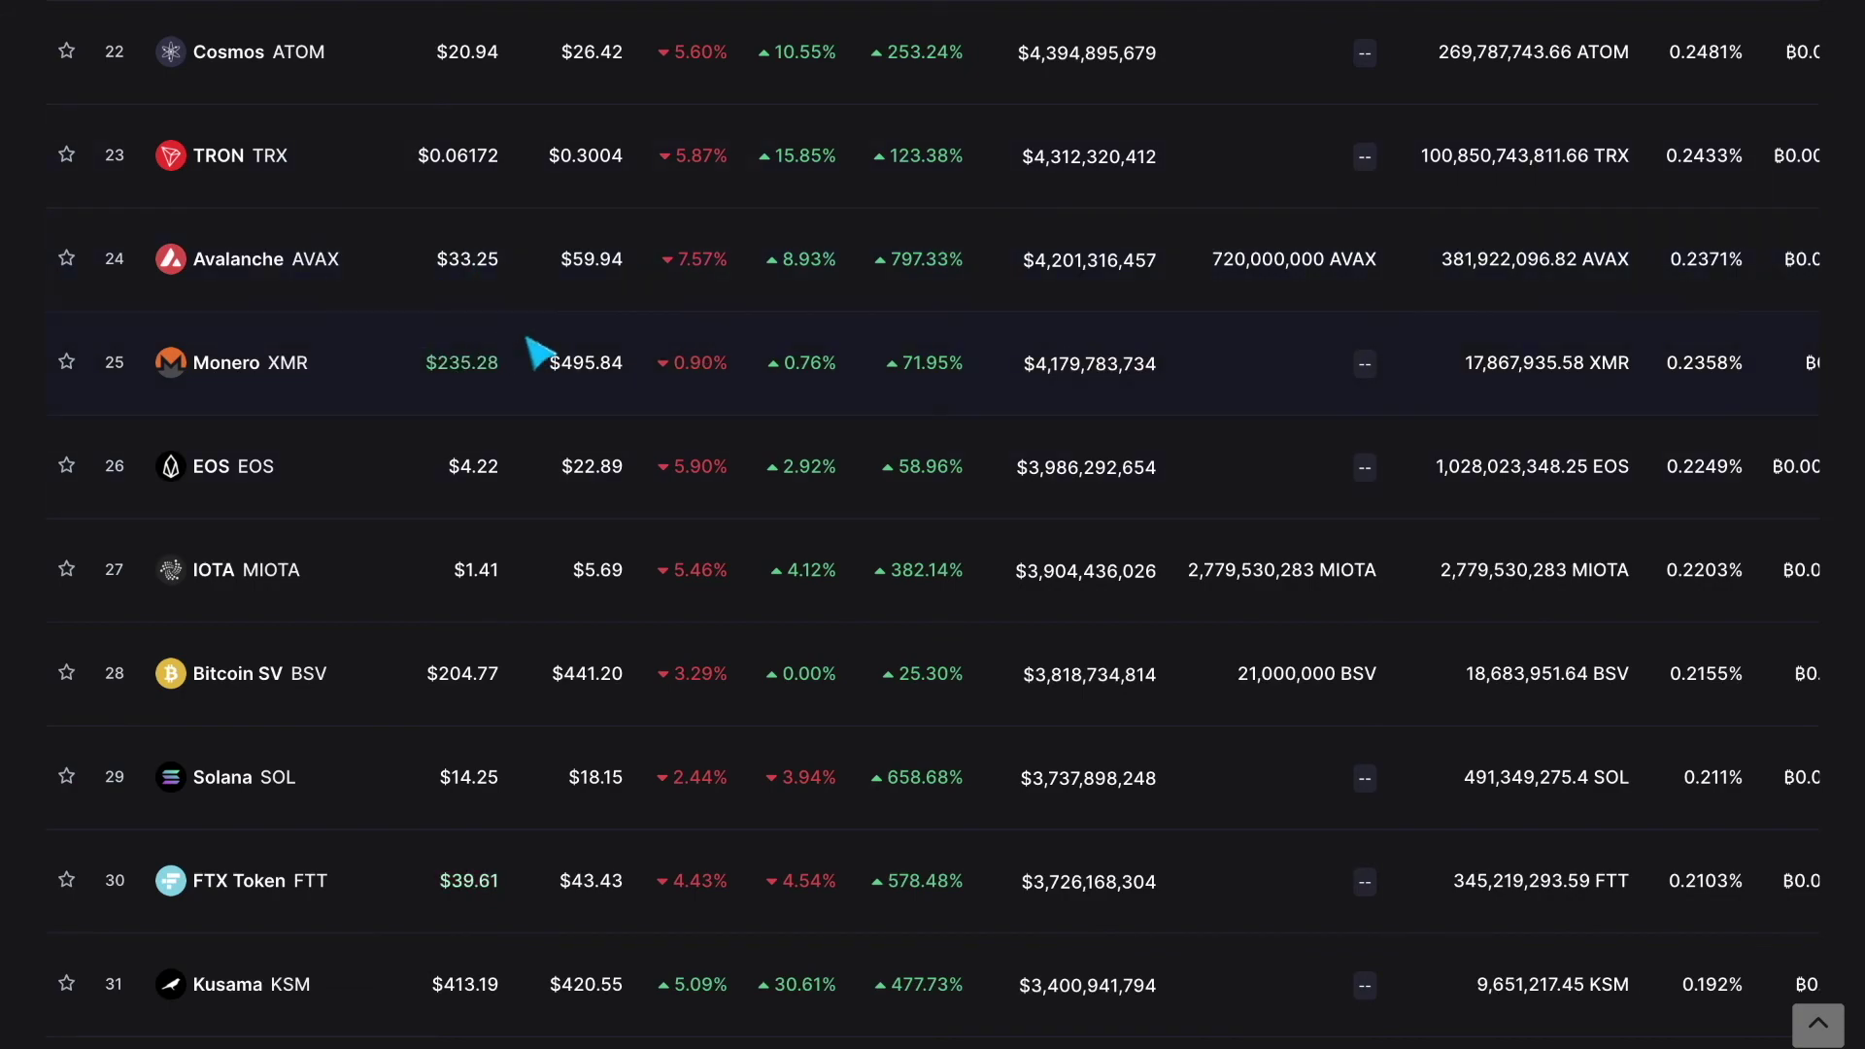
{"action": "scroll", "coordinate": [533, 363], "scroll_direction": "up", "scroll_amount": 20}
{"action": "scroll", "coordinate": [395, 832], "scroll_direction": "down", "scroll_amount": 2}
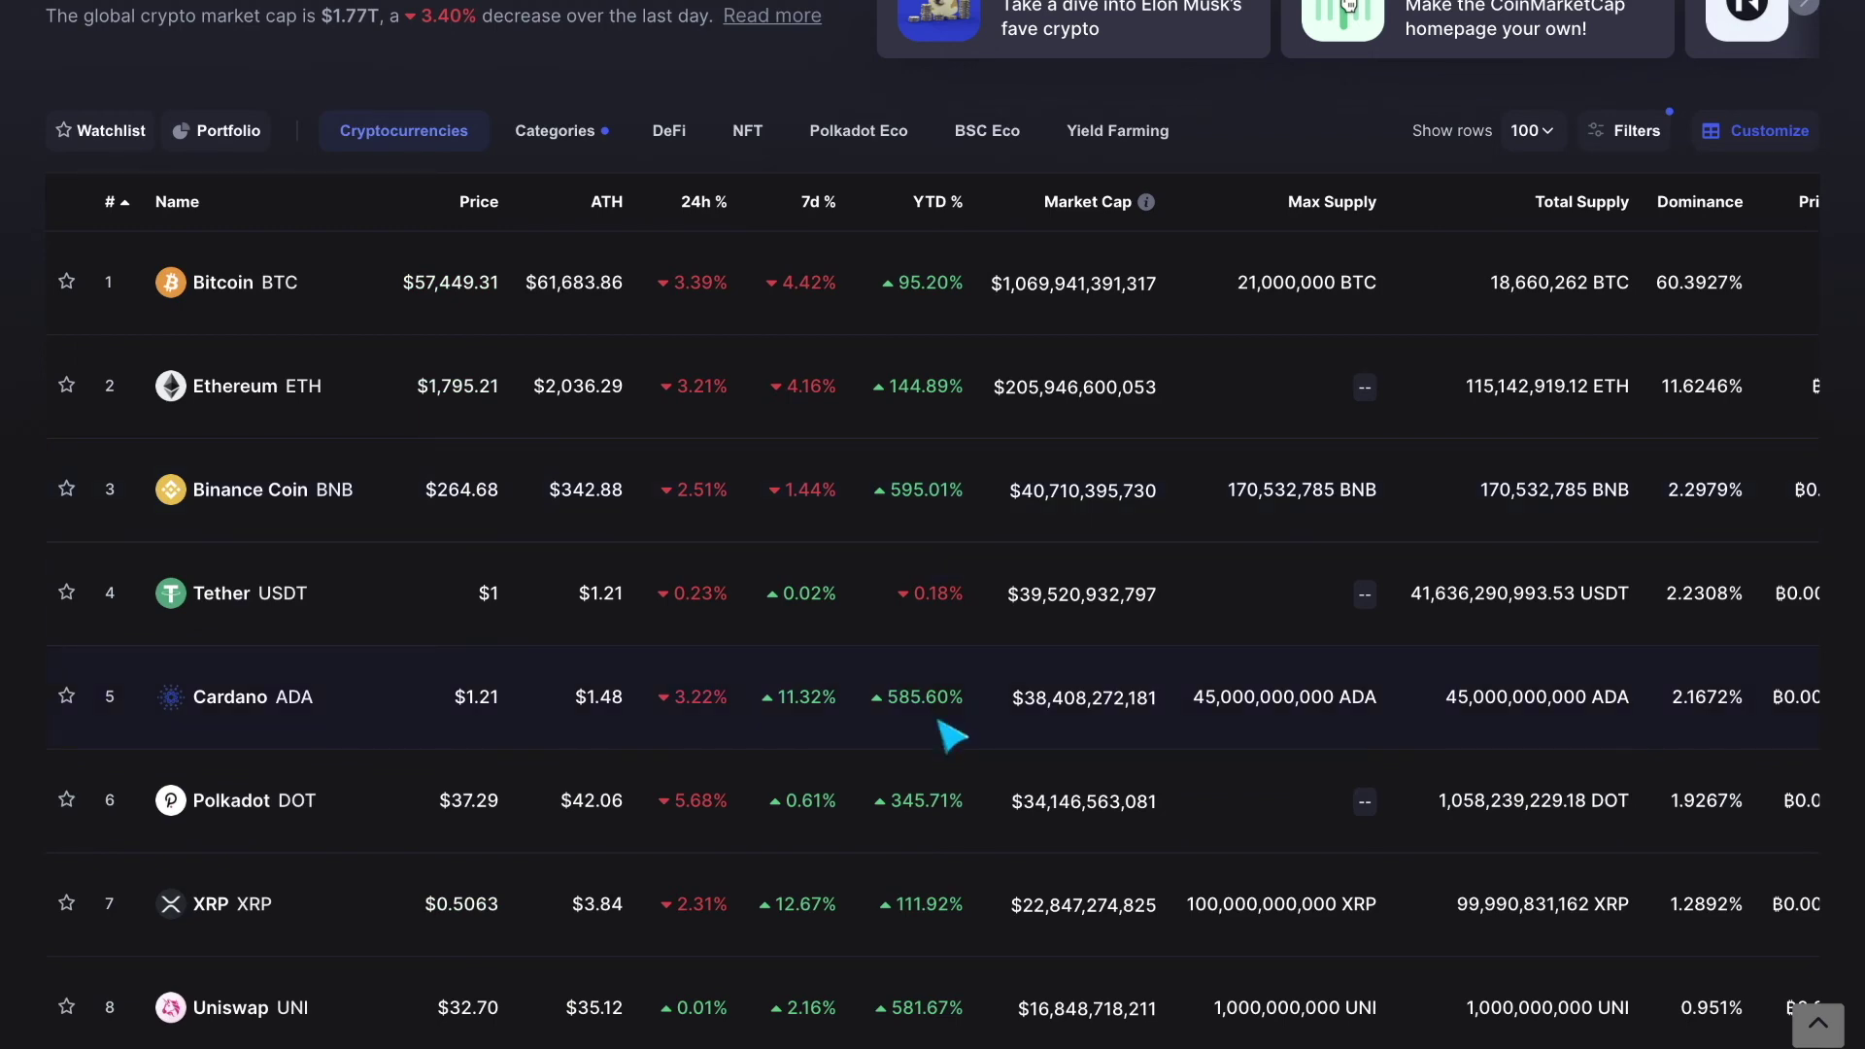
{"action": "scroll", "coordinate": [950, 735], "scroll_direction": "down", "scroll_amount": 15}
{"action": "scroll", "coordinate": [949, 730], "scroll_direction": "up", "scroll_amount": 11}
{"action": "scroll", "coordinate": [950, 730], "scroll_direction": "down", "scroll_amount": 7}
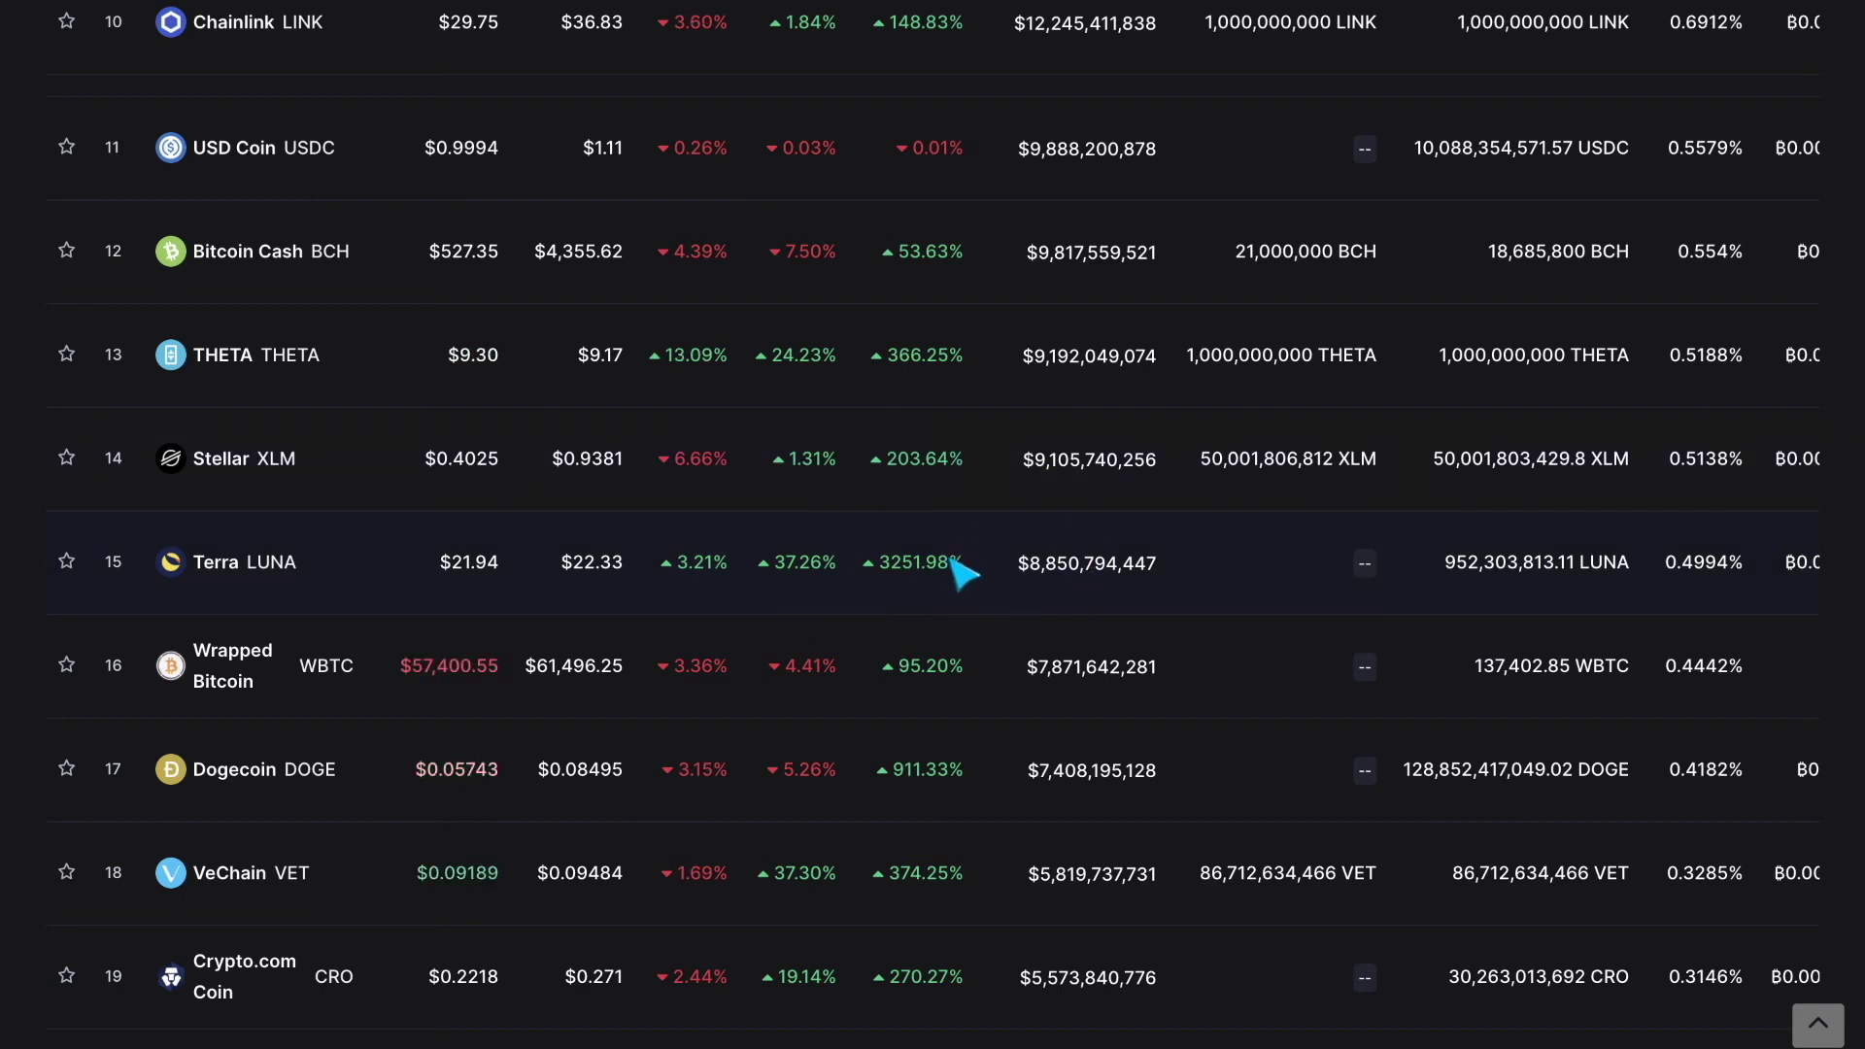
{"action": "scroll", "coordinate": [961, 573], "scroll_direction": "down", "scroll_amount": 1}
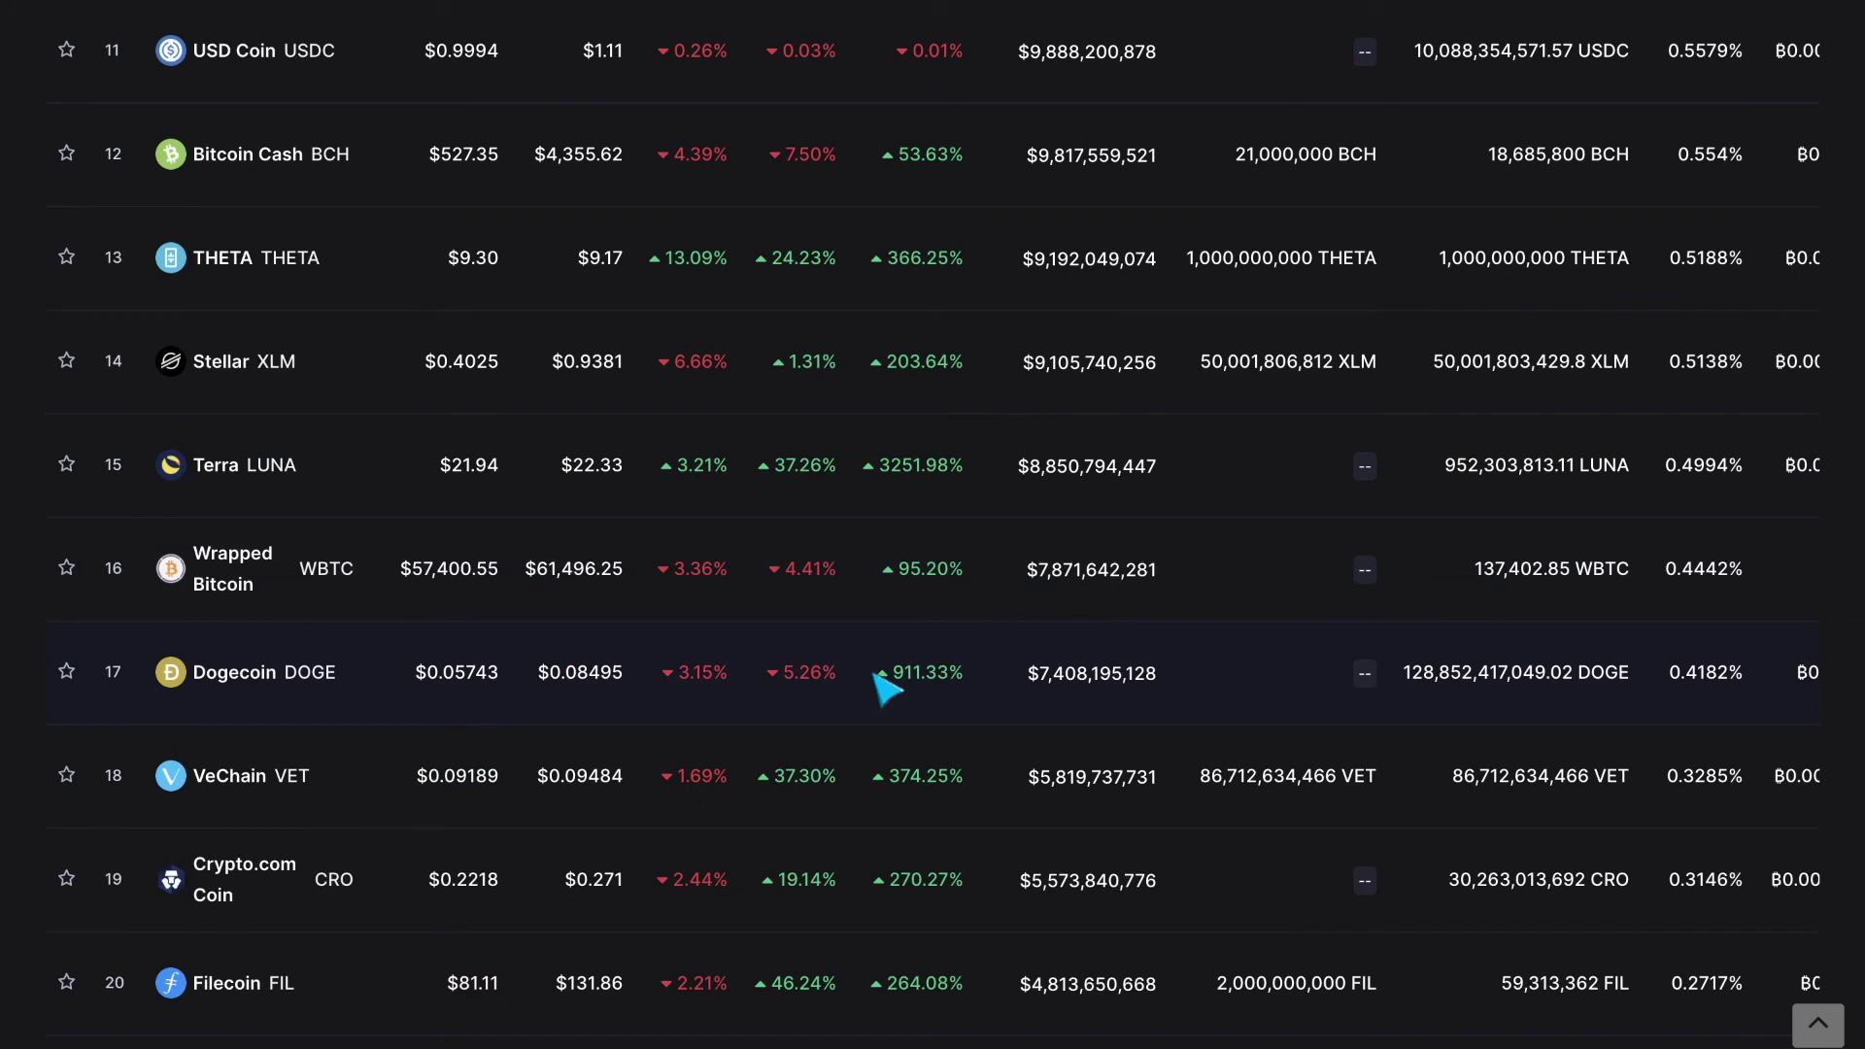
{"action": "scroll", "coordinate": [886, 688], "scroll_direction": "down", "scroll_amount": 1}
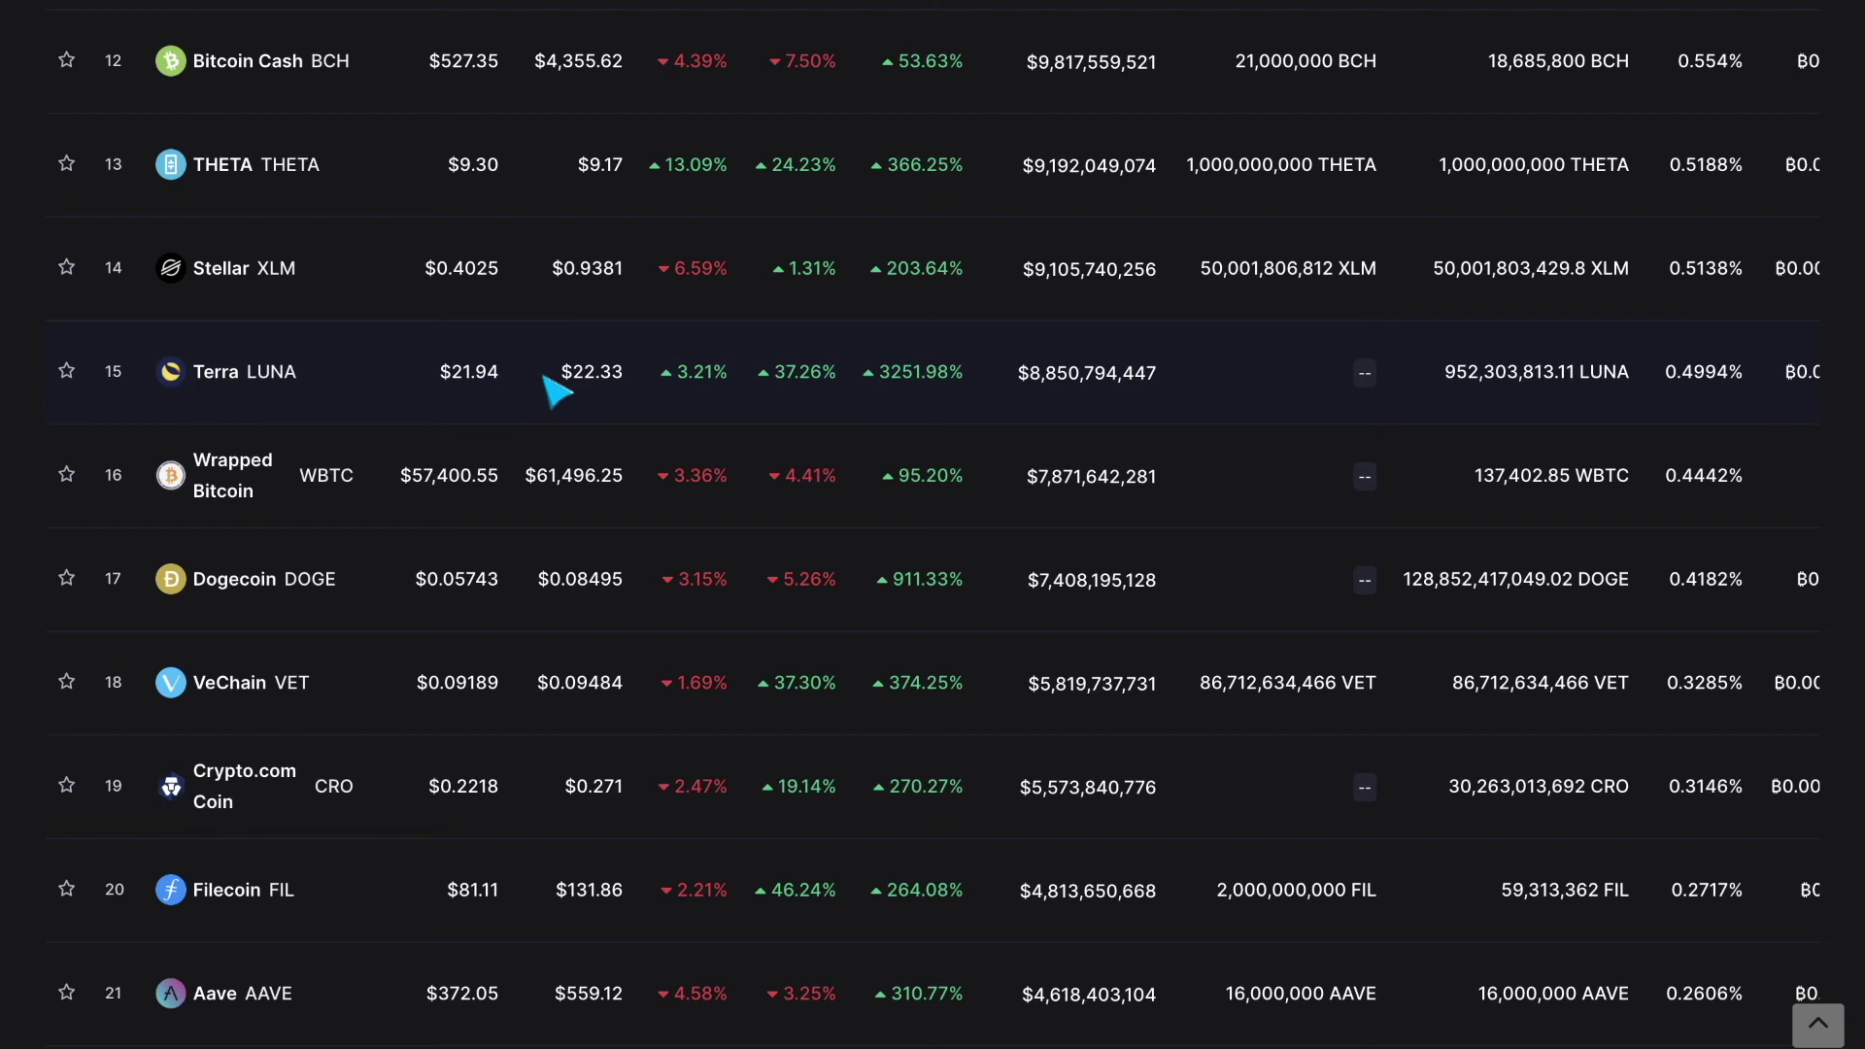
{"action": "scroll", "coordinate": [557, 391], "scroll_direction": "down", "scroll_amount": 1}
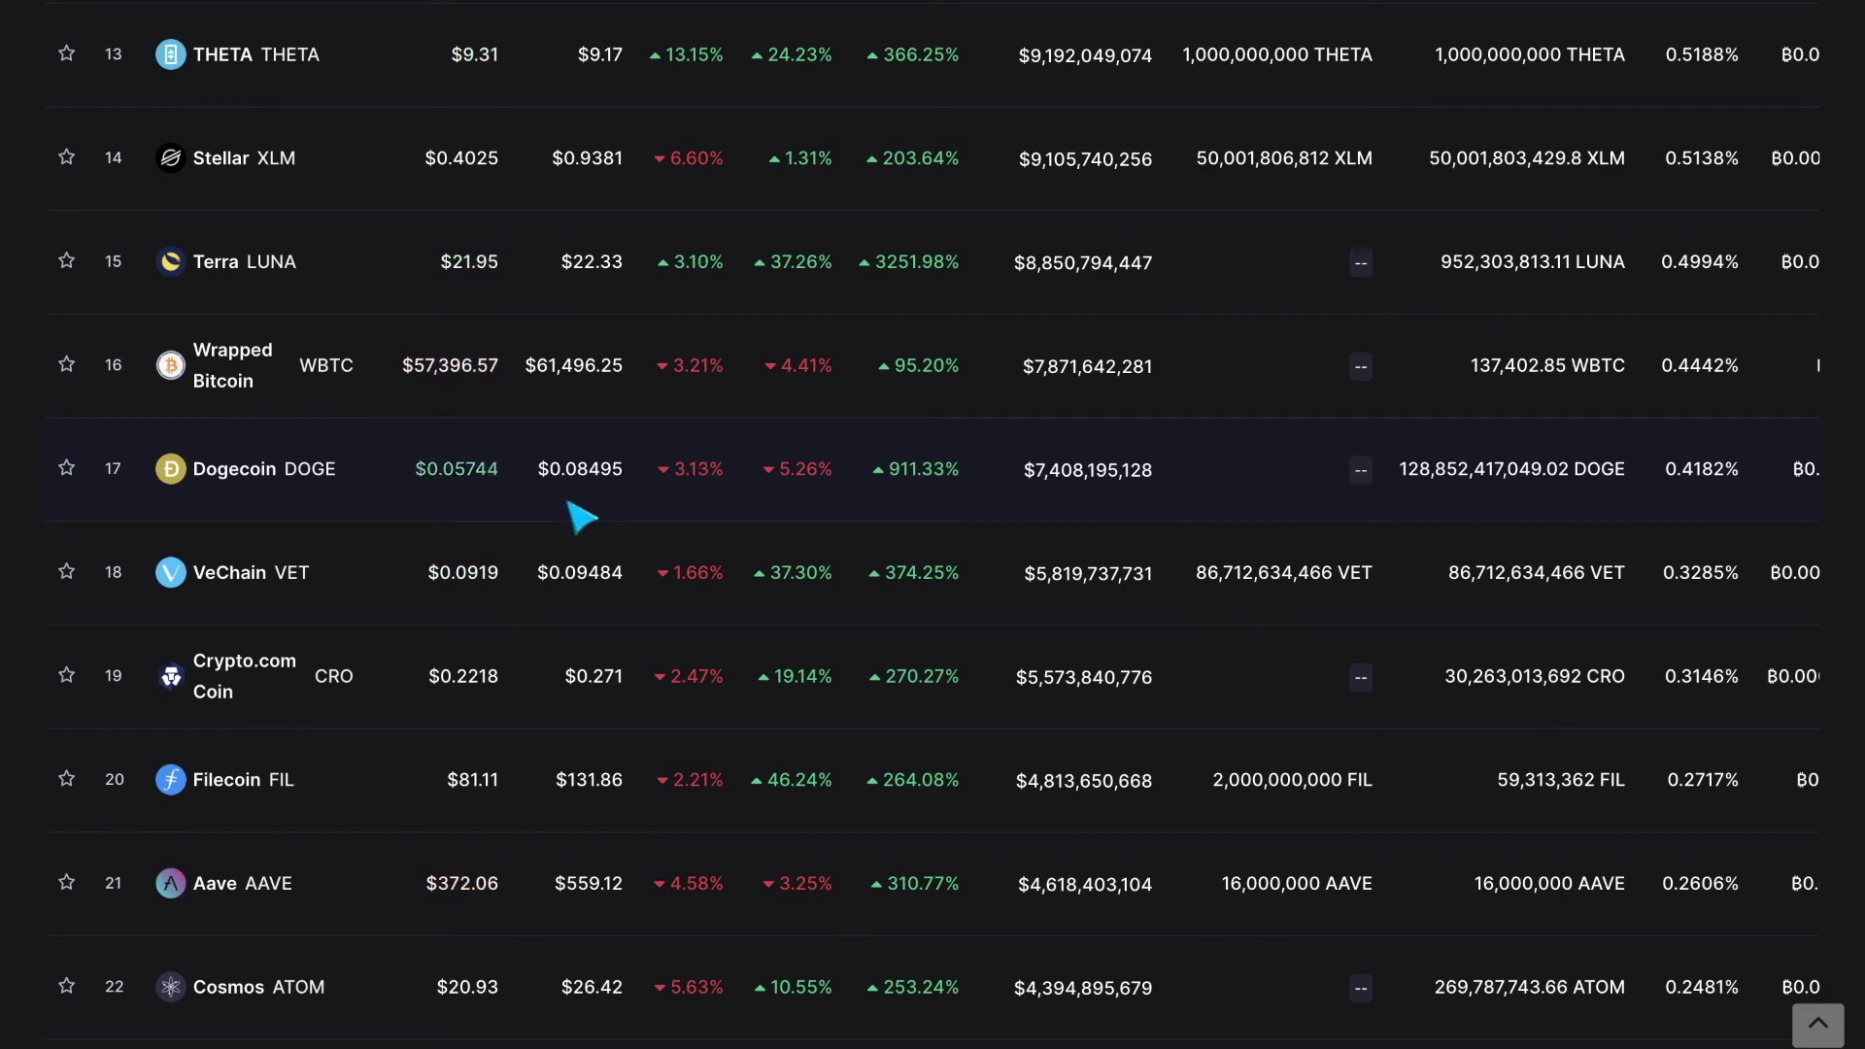
{"action": "scroll", "coordinate": [581, 516], "scroll_direction": "down", "scroll_amount": 3}
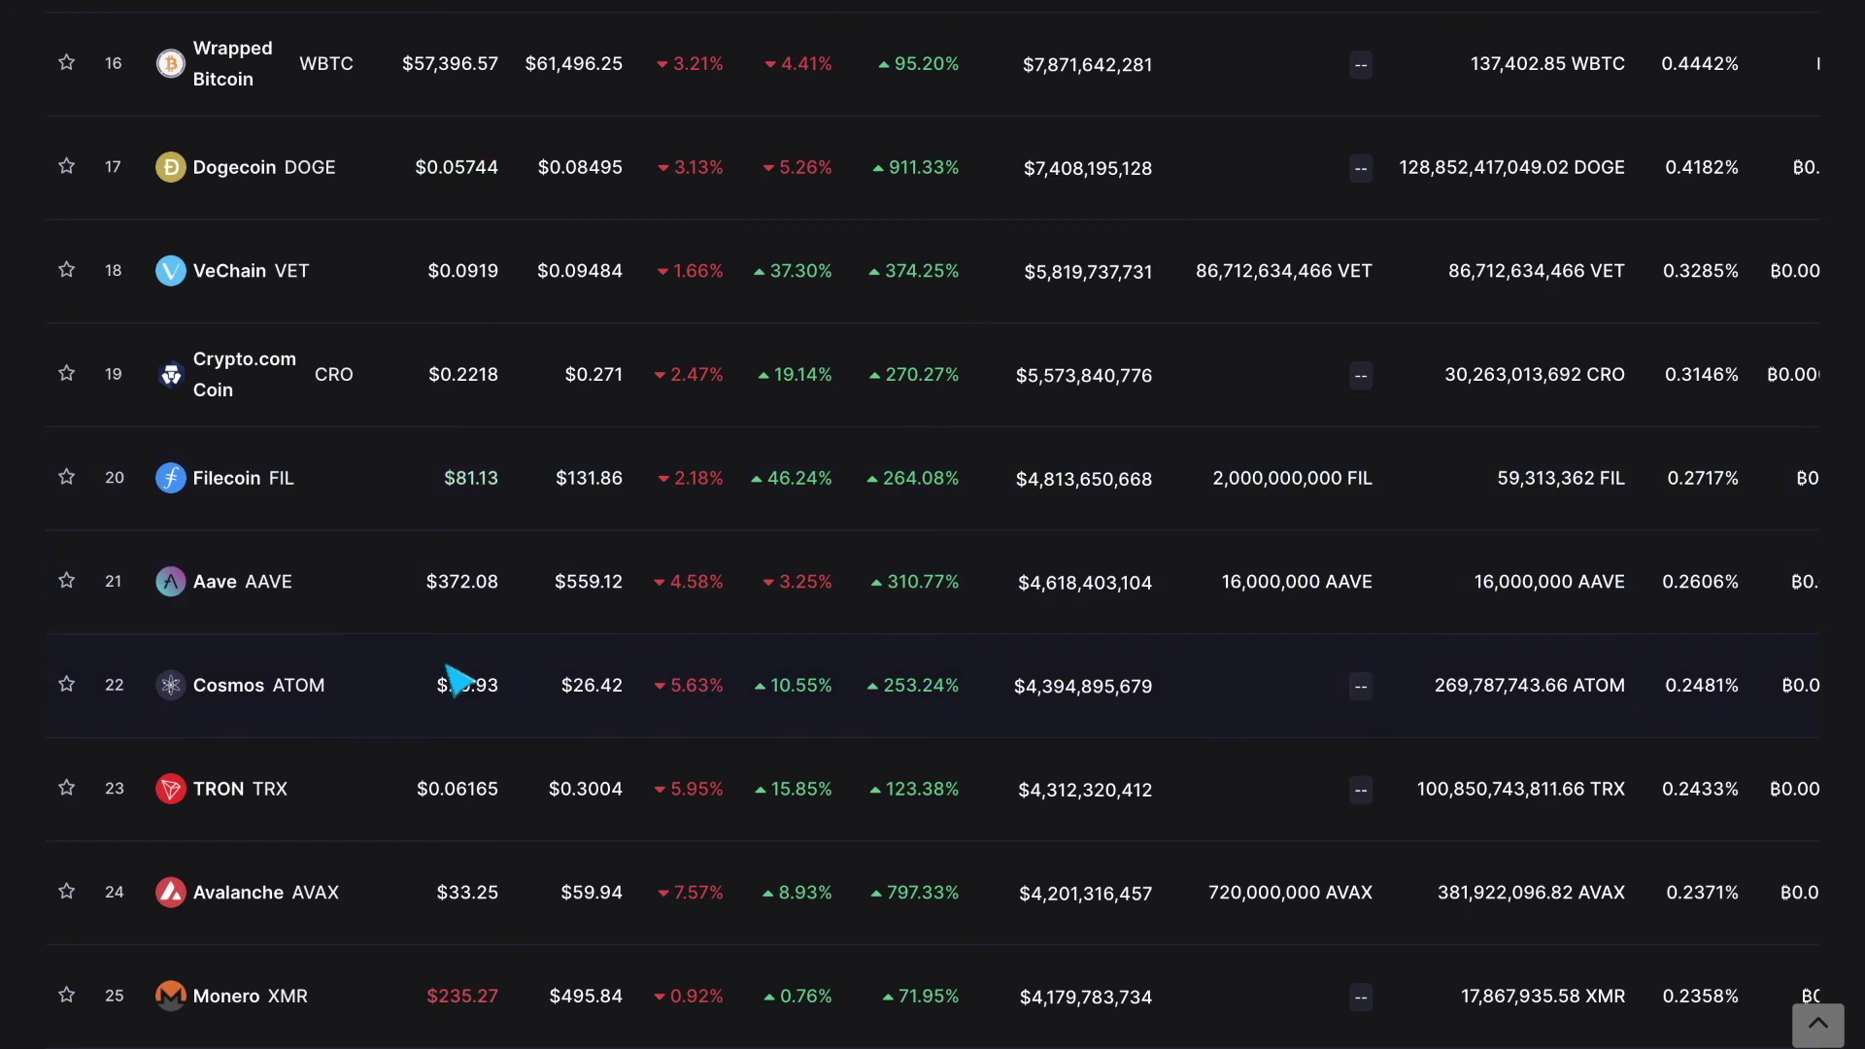
{"action": "scroll", "coordinate": [456, 723], "scroll_direction": "down", "scroll_amount": 1}
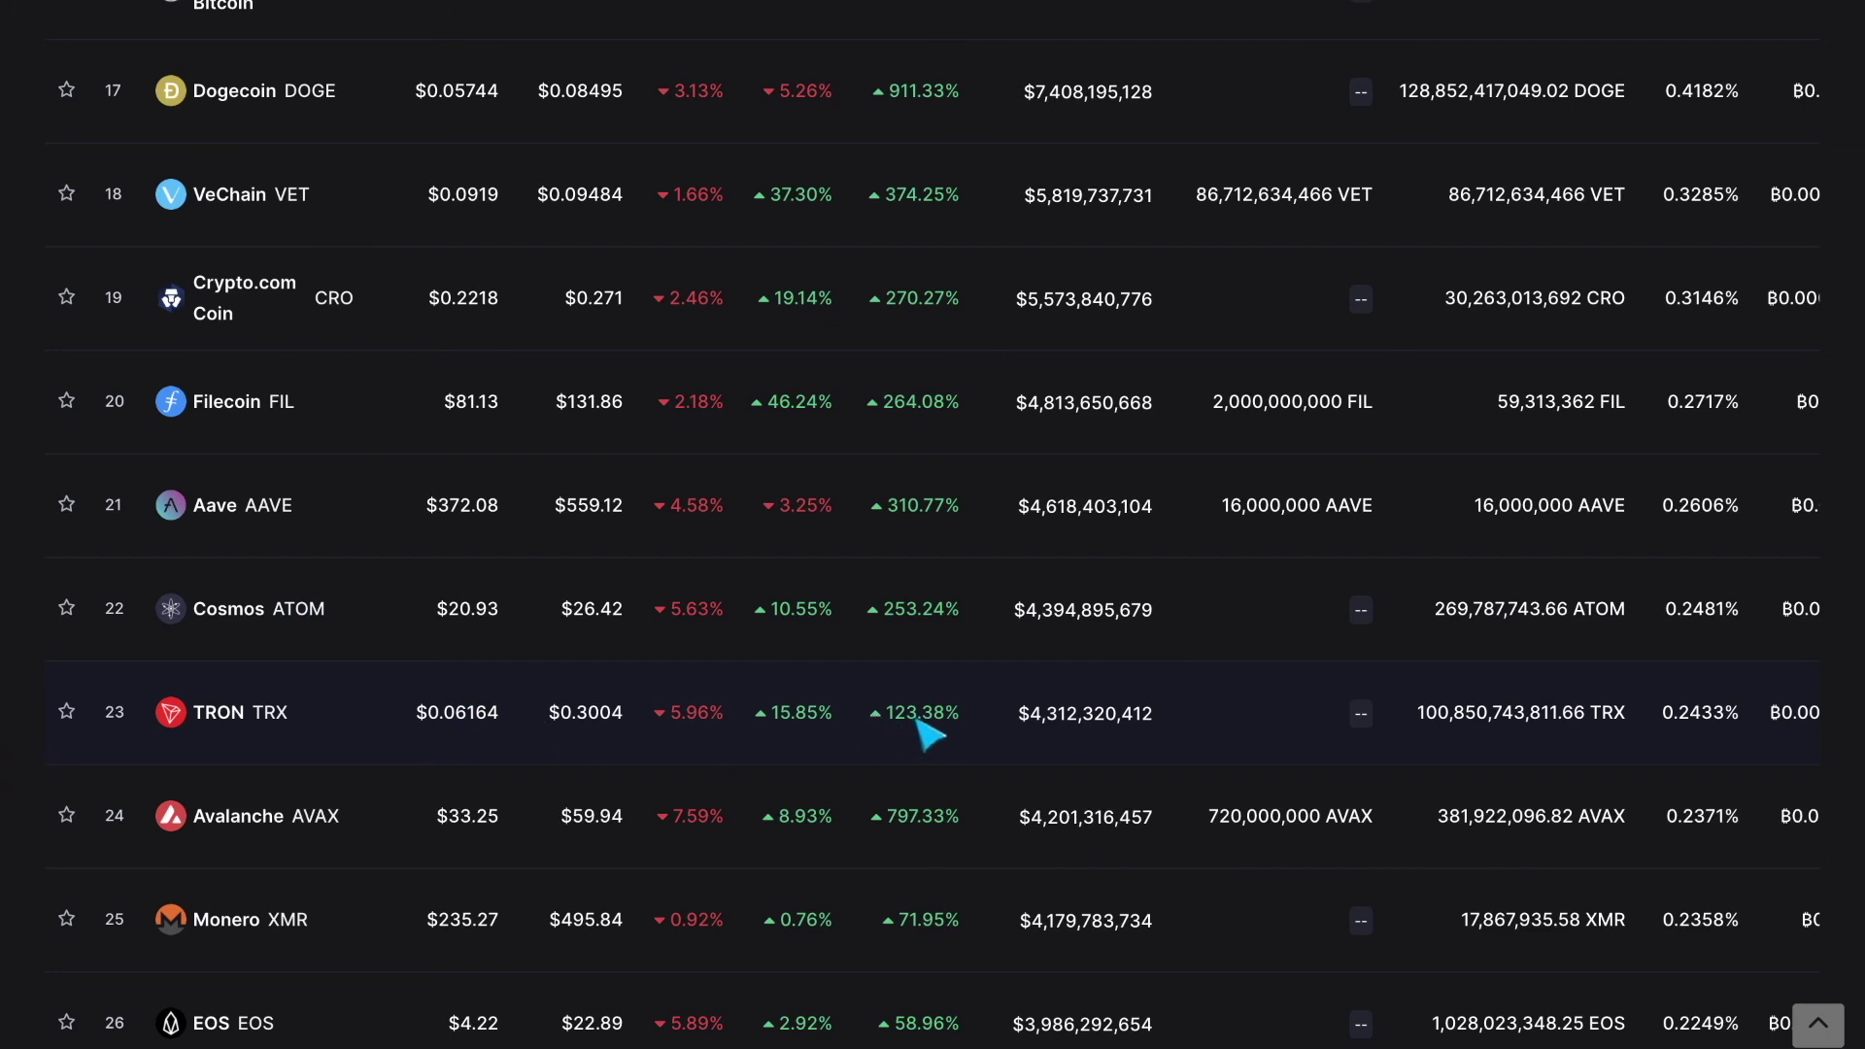
{"action": "scroll", "coordinate": [514, 738], "scroll_direction": "down", "scroll_amount": 1}
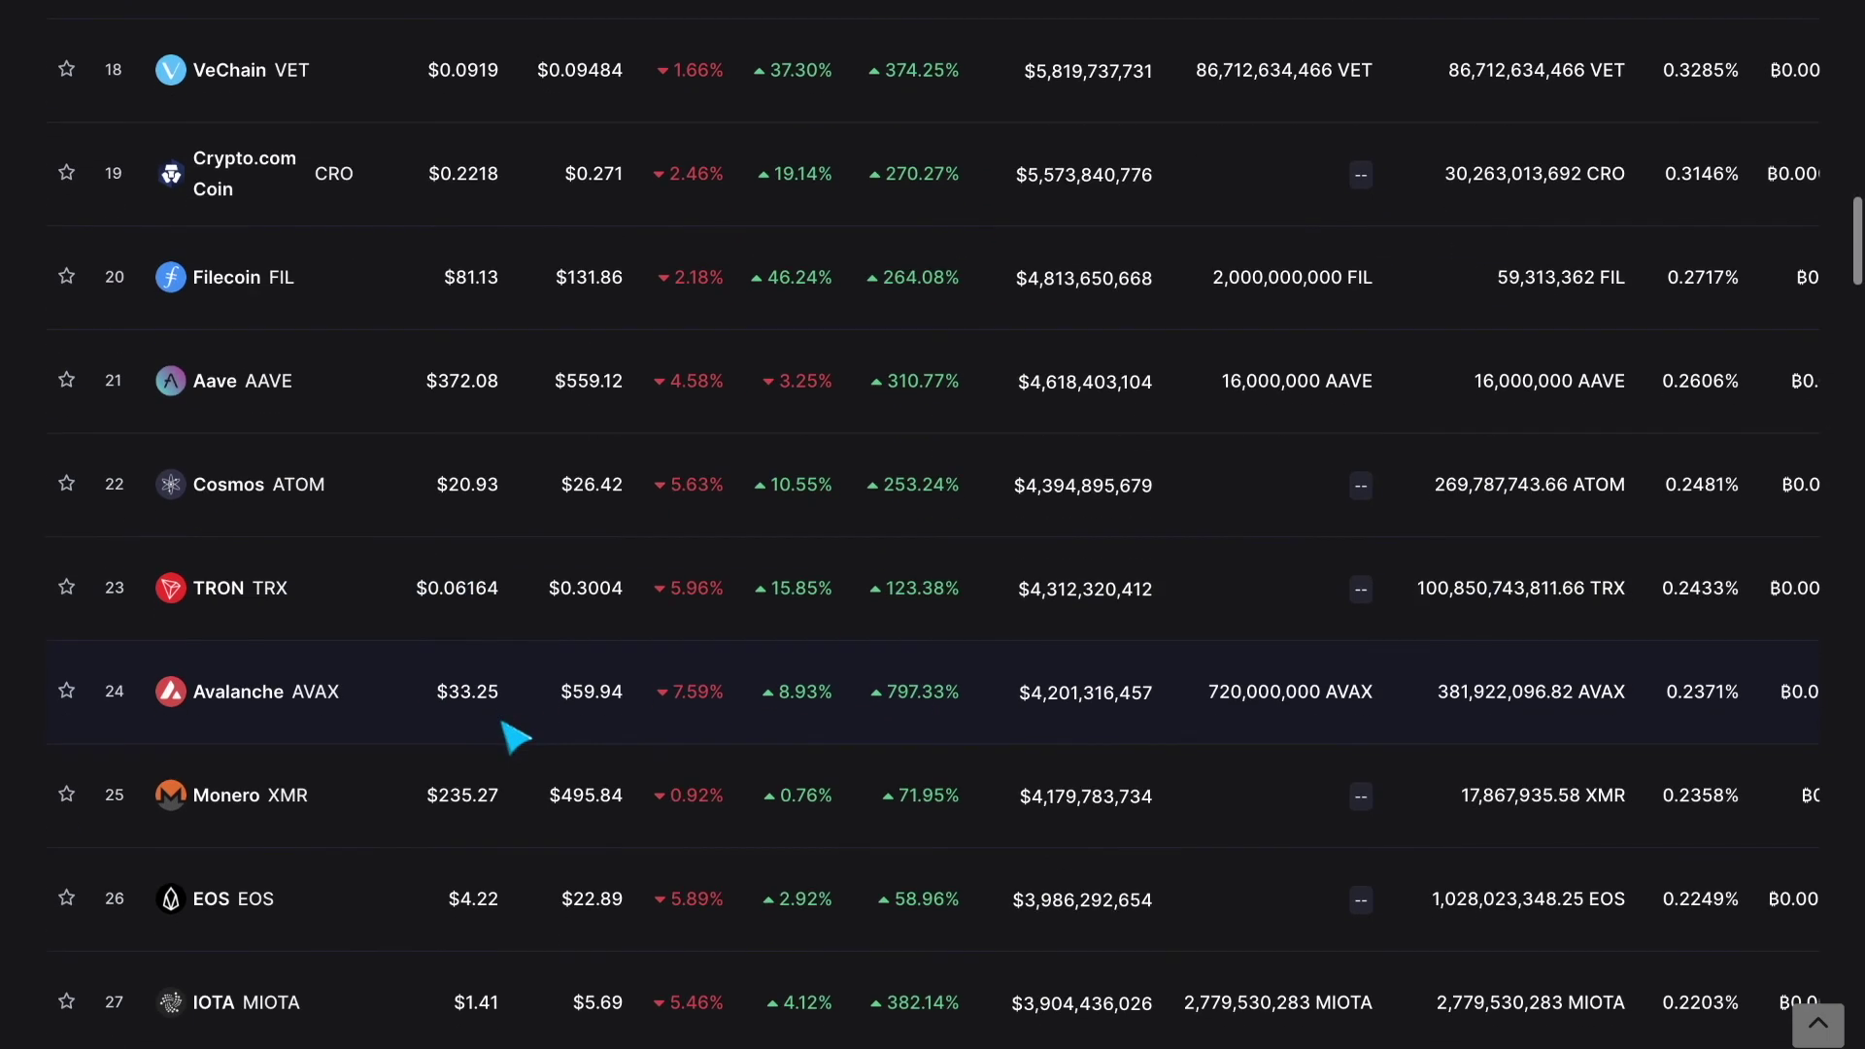
{"action": "scroll", "coordinate": [515, 738], "scroll_direction": "down", "scroll_amount": 1}
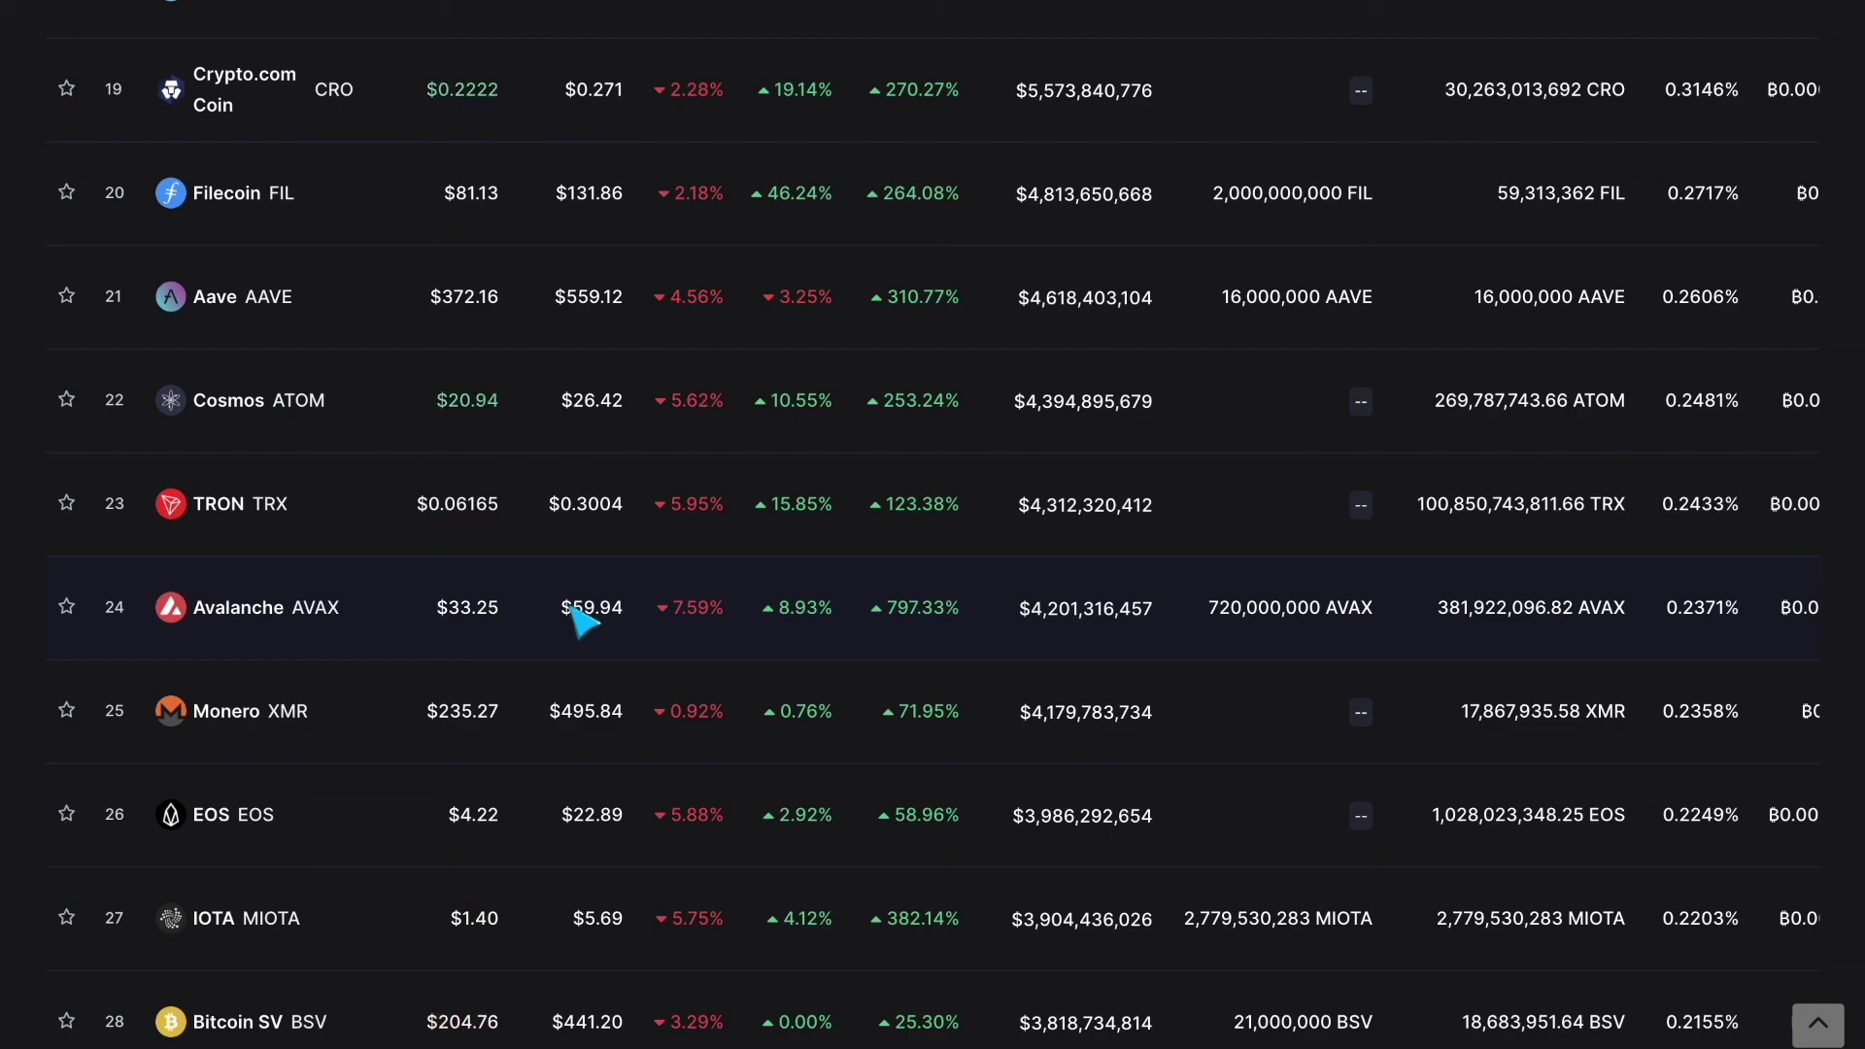
{"action": "scroll", "coordinate": [541, 641], "scroll_direction": "up", "scroll_amount": 20}
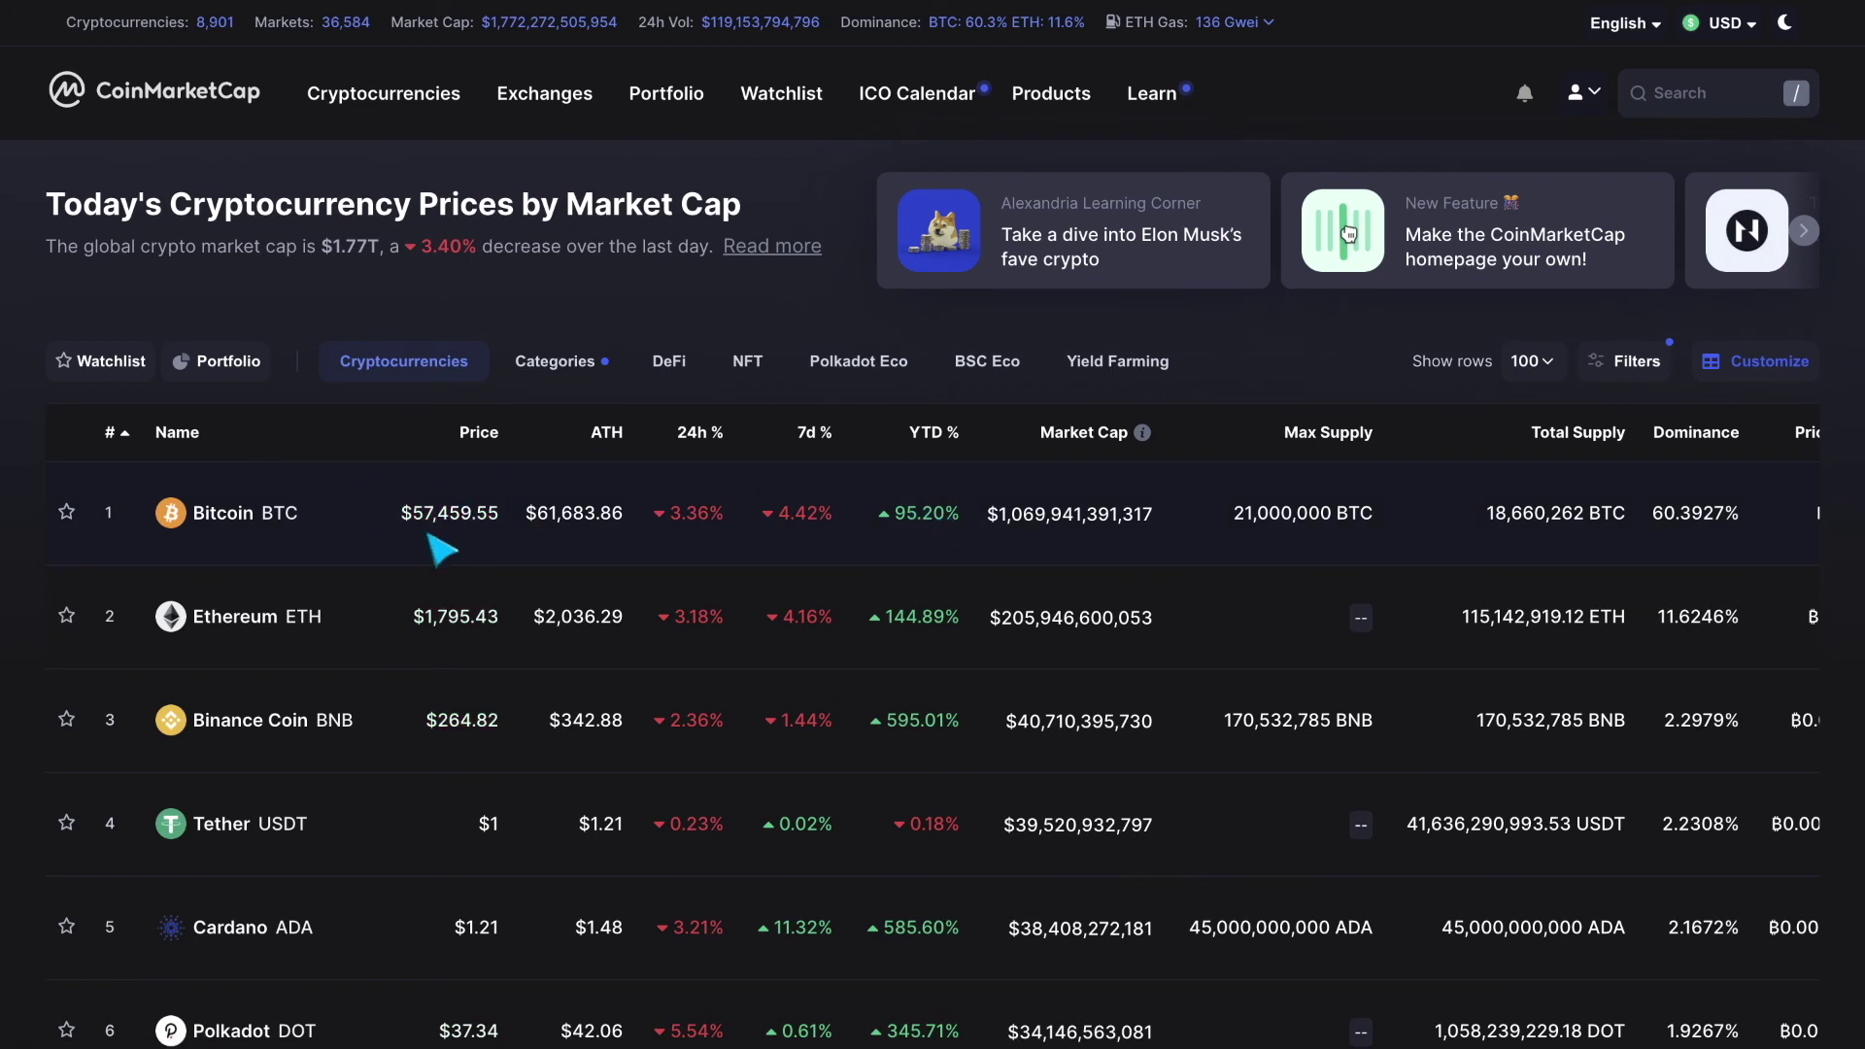
{"action": "scroll", "coordinate": [447, 525], "scroll_direction": "down", "scroll_amount": 1}
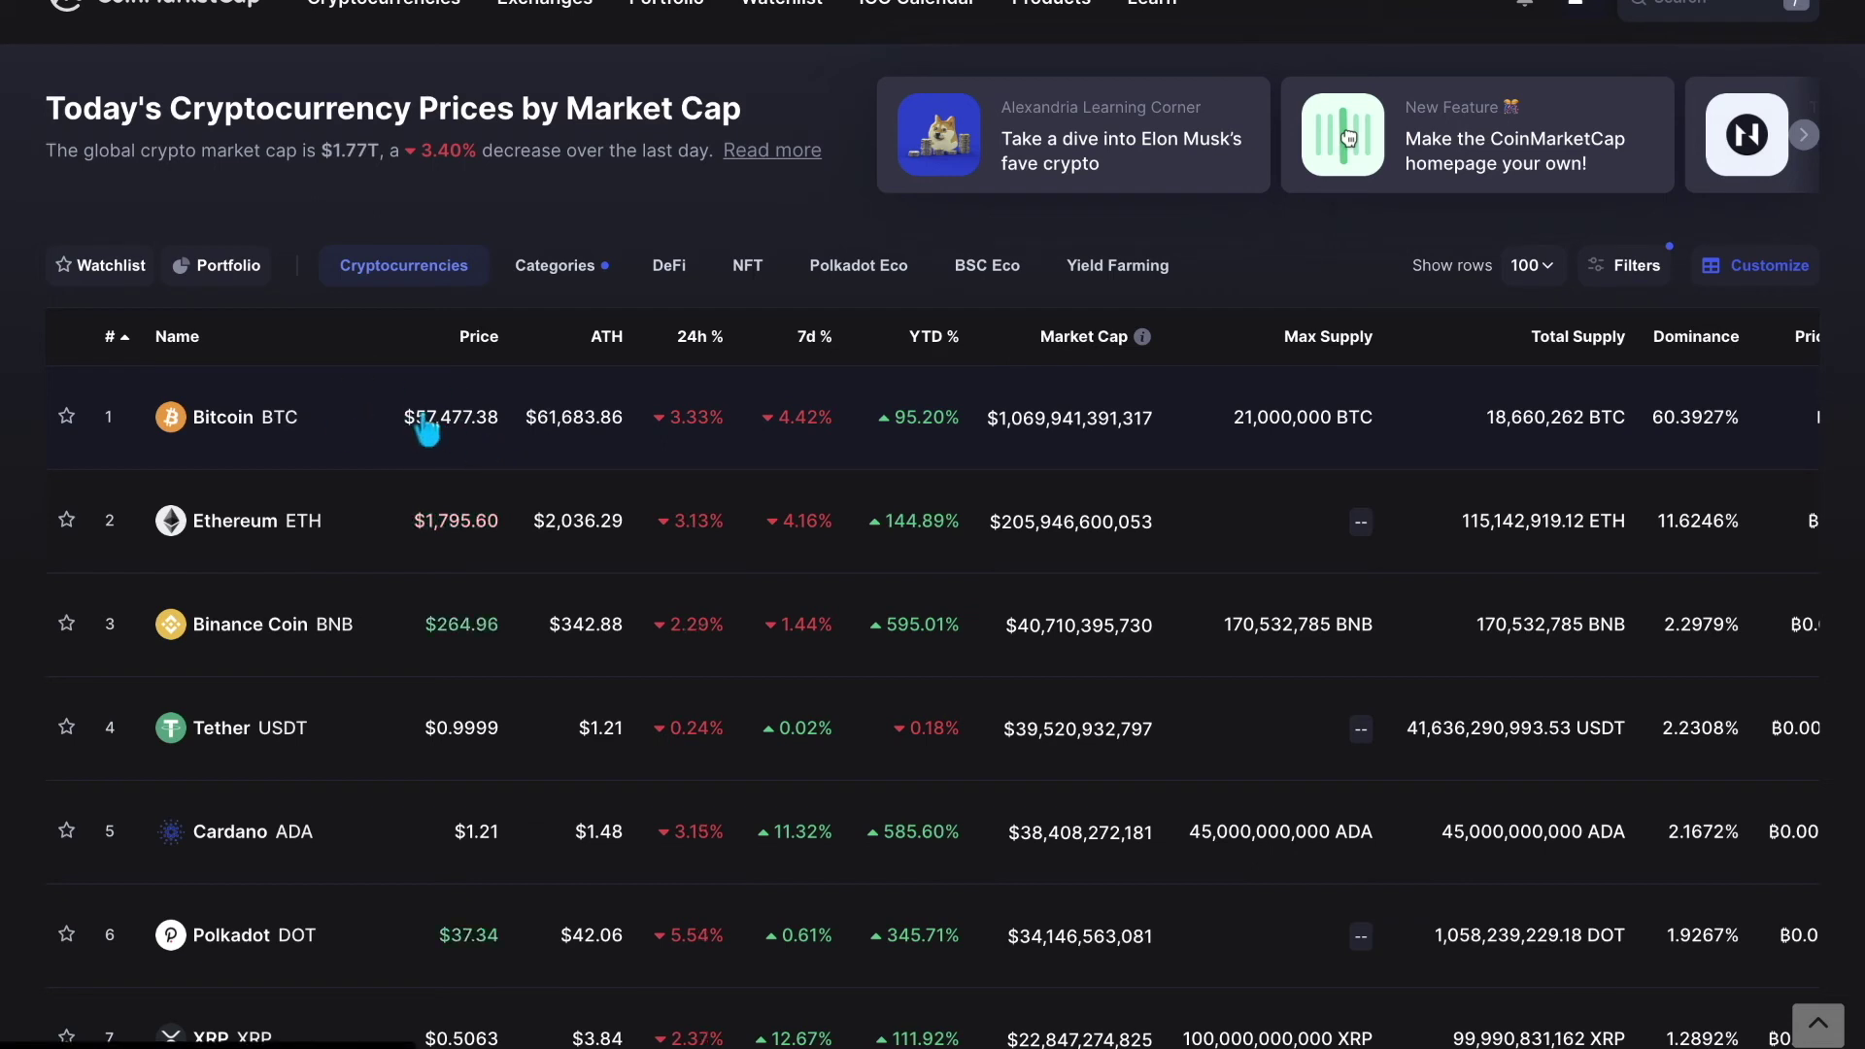
{"action": "scroll", "coordinate": [604, 463], "scroll_direction": "down", "scroll_amount": 2}
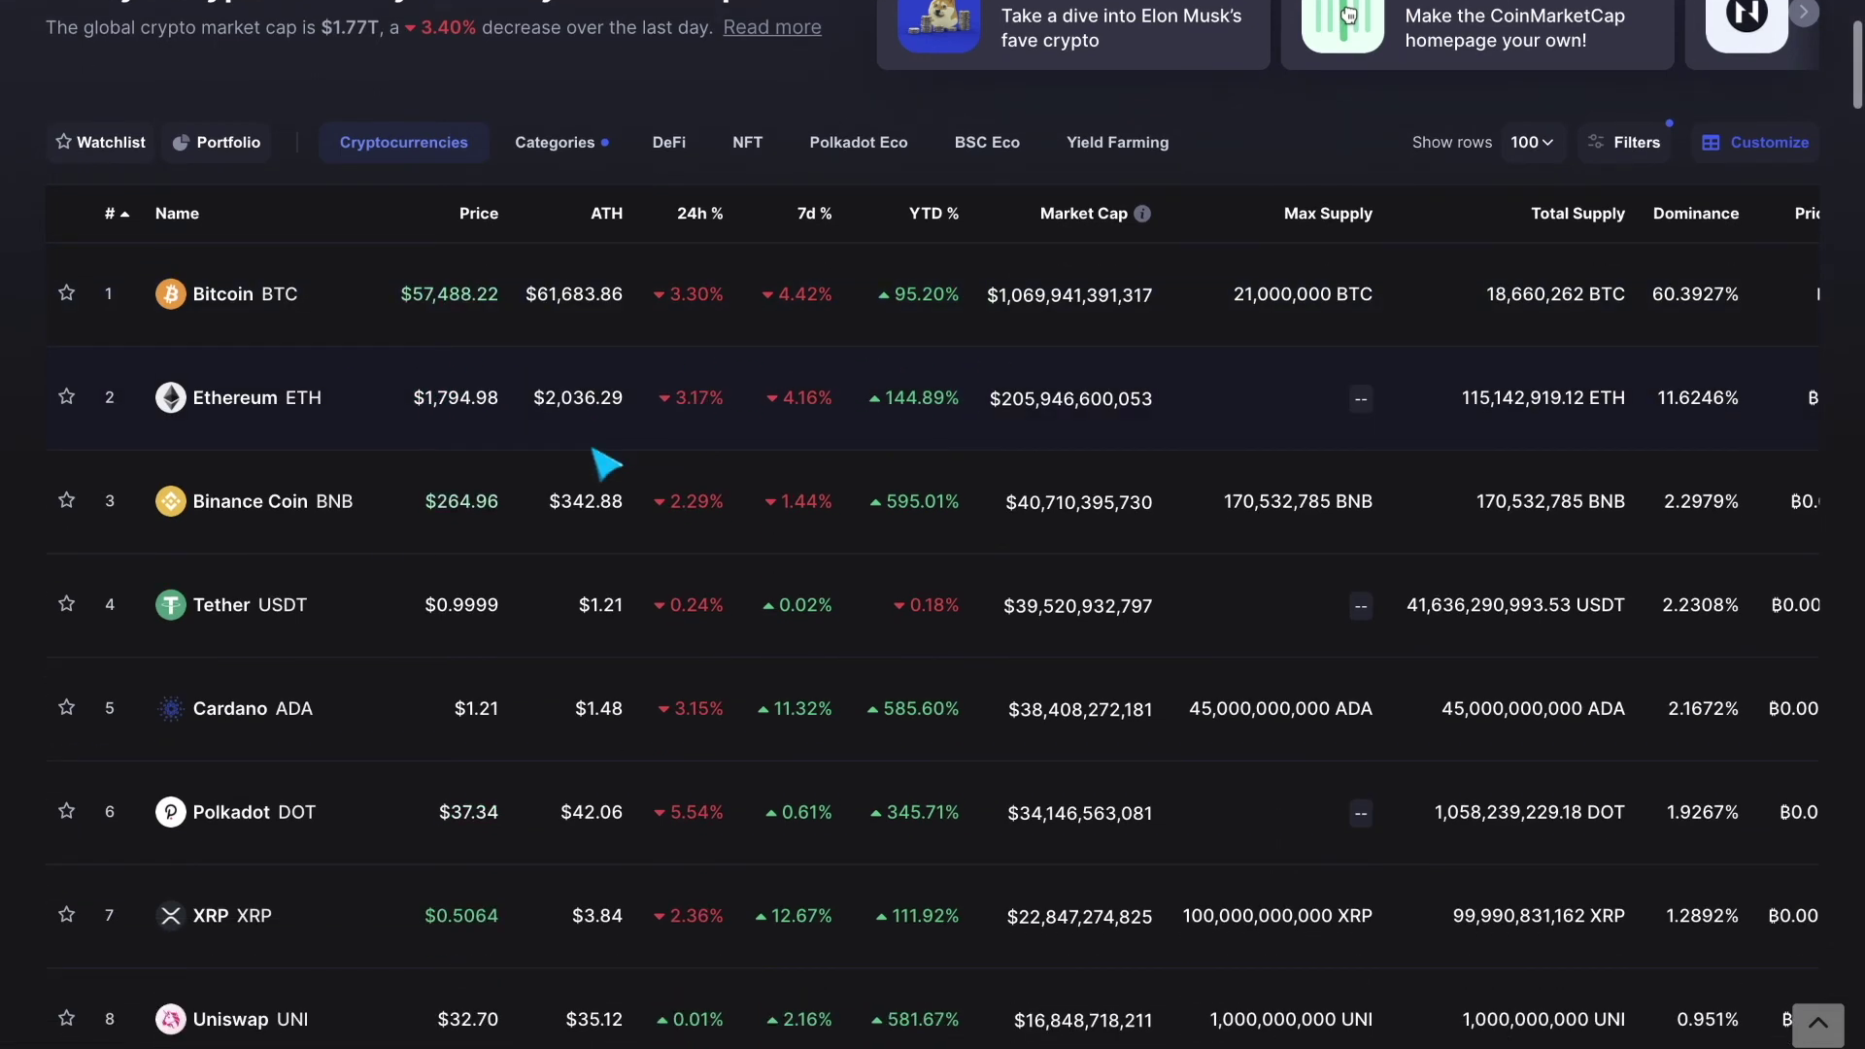
{"action": "scroll", "coordinate": [604, 463], "scroll_direction": "down", "scroll_amount": 1}
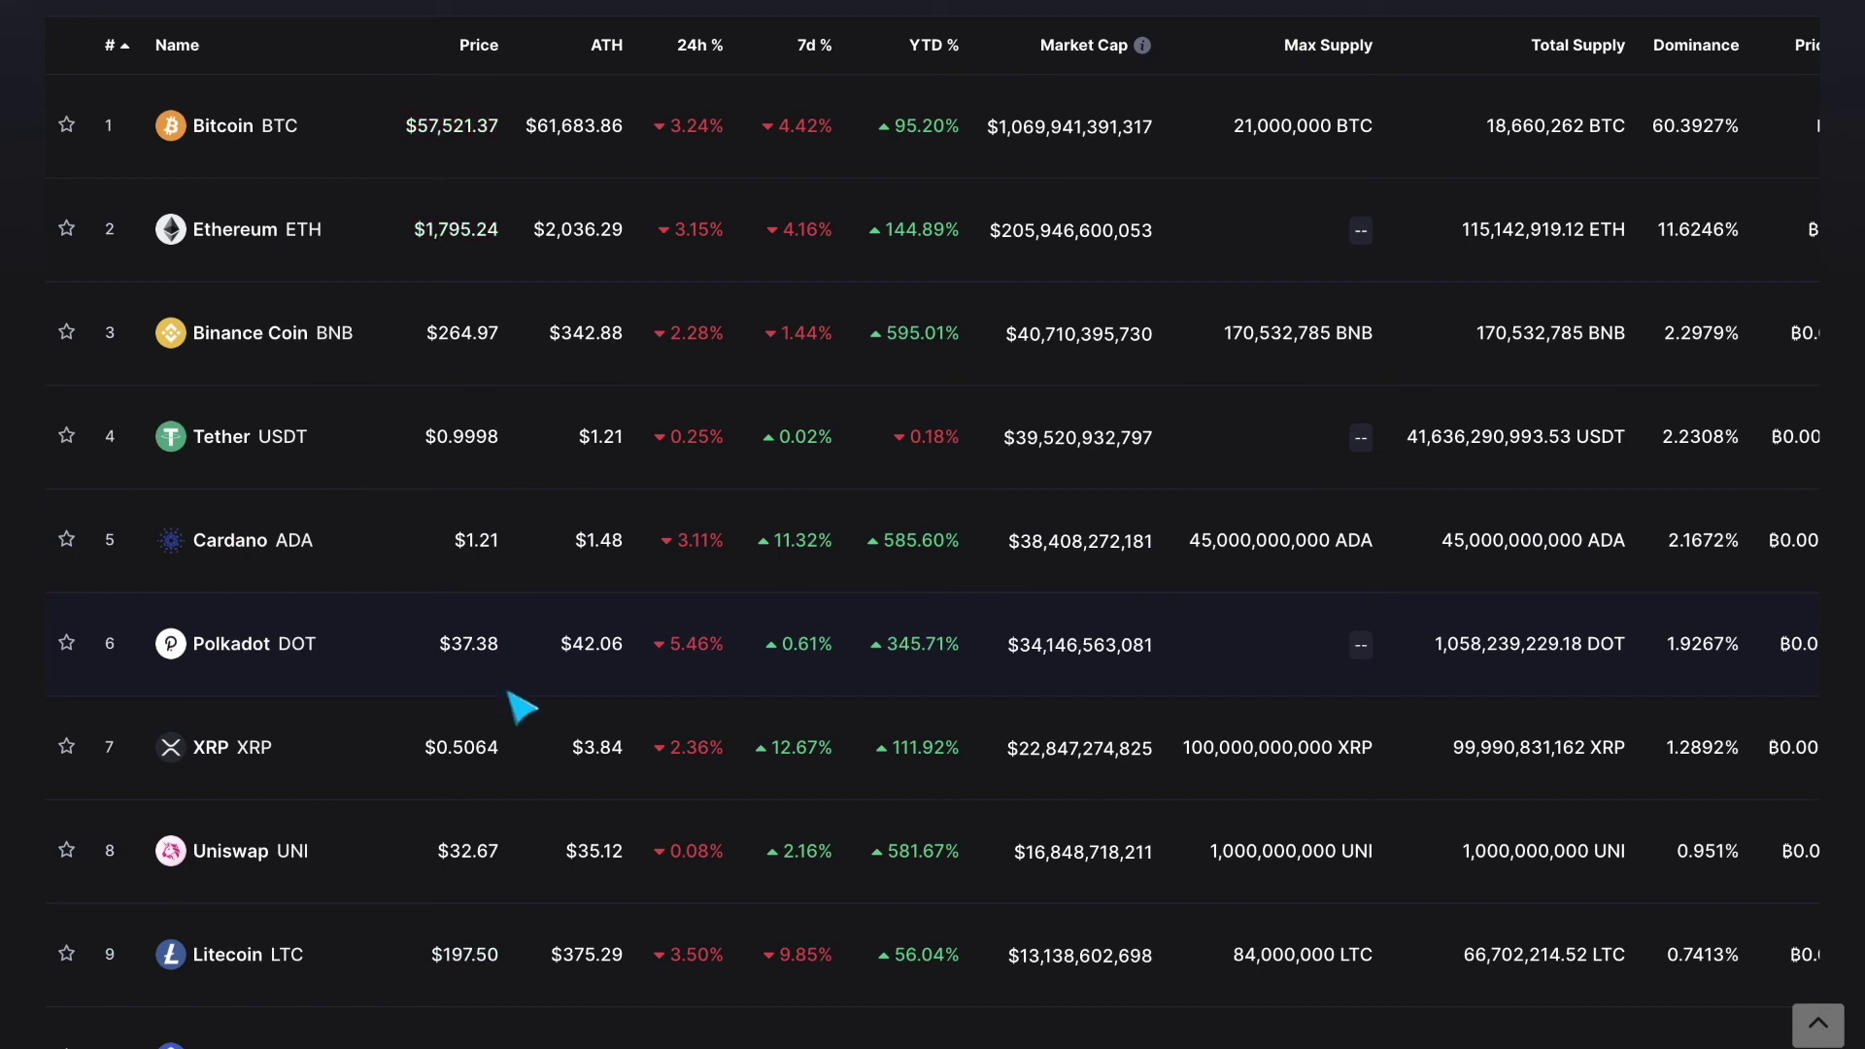
{"action": "scroll", "coordinate": [521, 703], "scroll_direction": "down", "scroll_amount": 2}
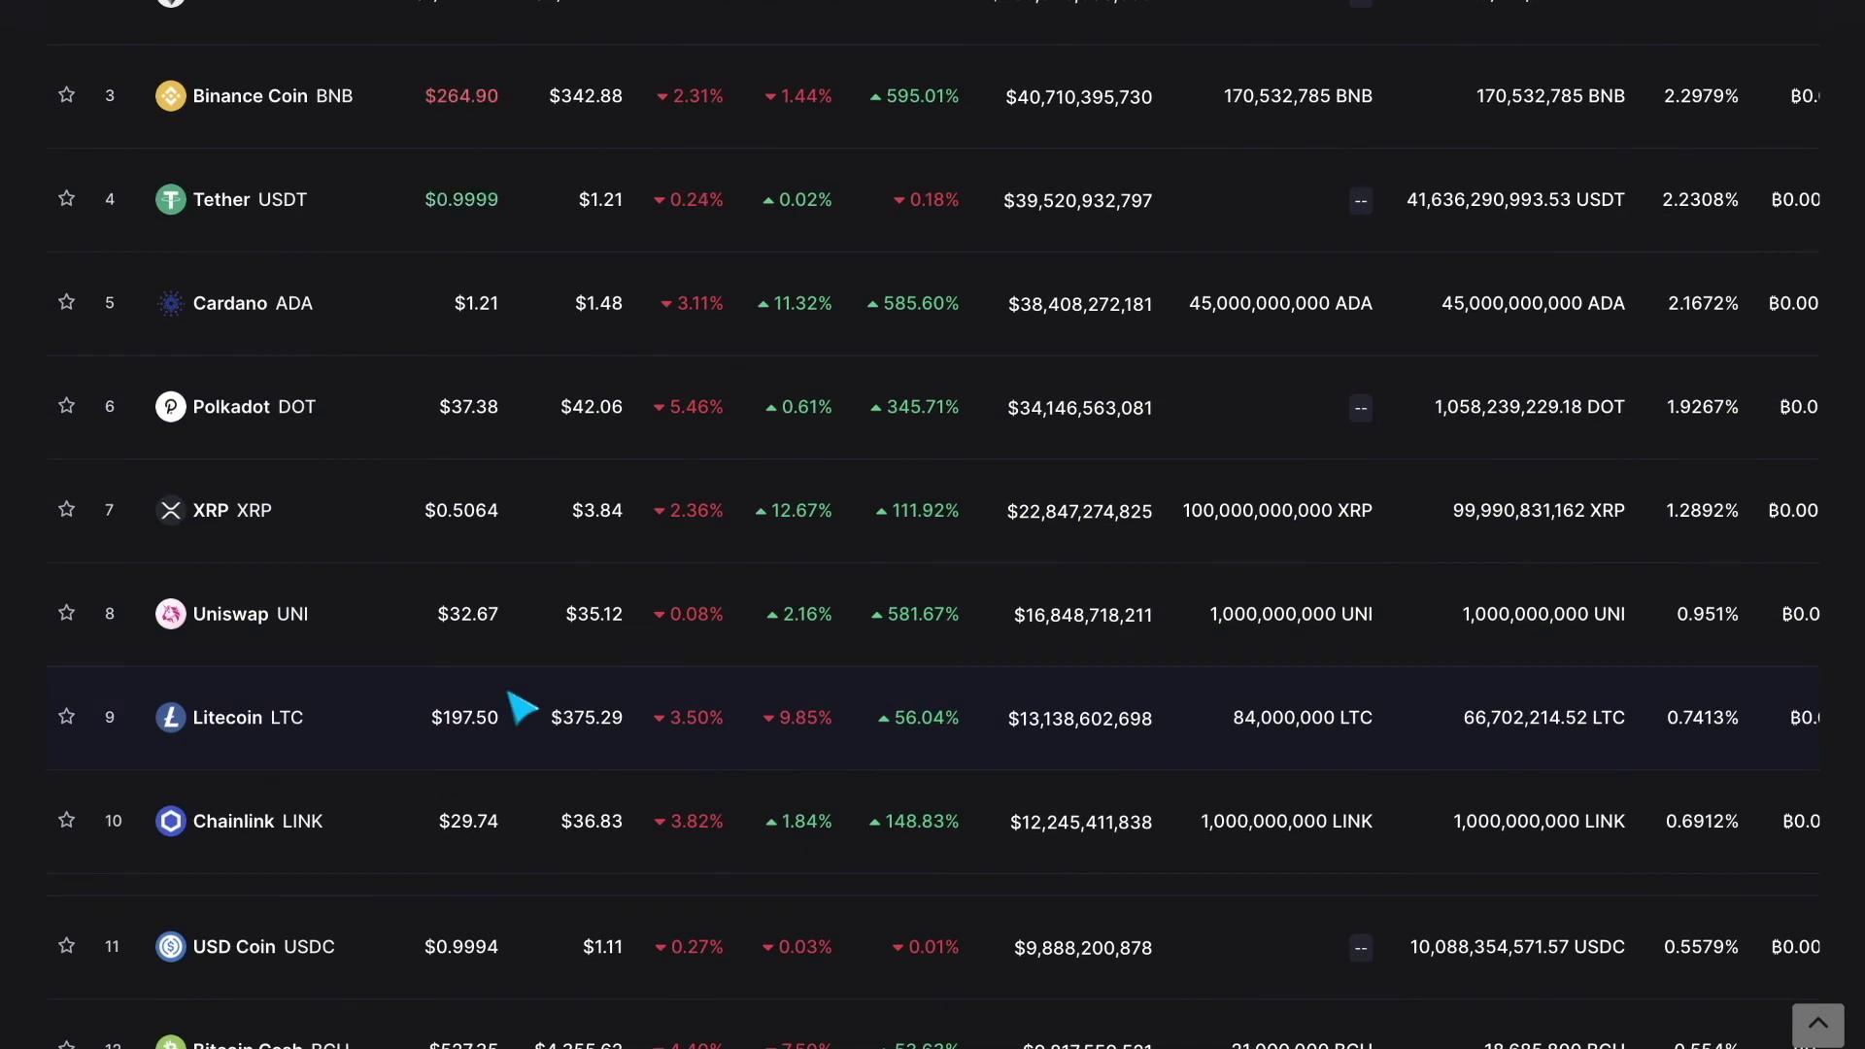
{"action": "scroll", "coordinate": [520, 706], "scroll_direction": "down", "scroll_amount": 1}
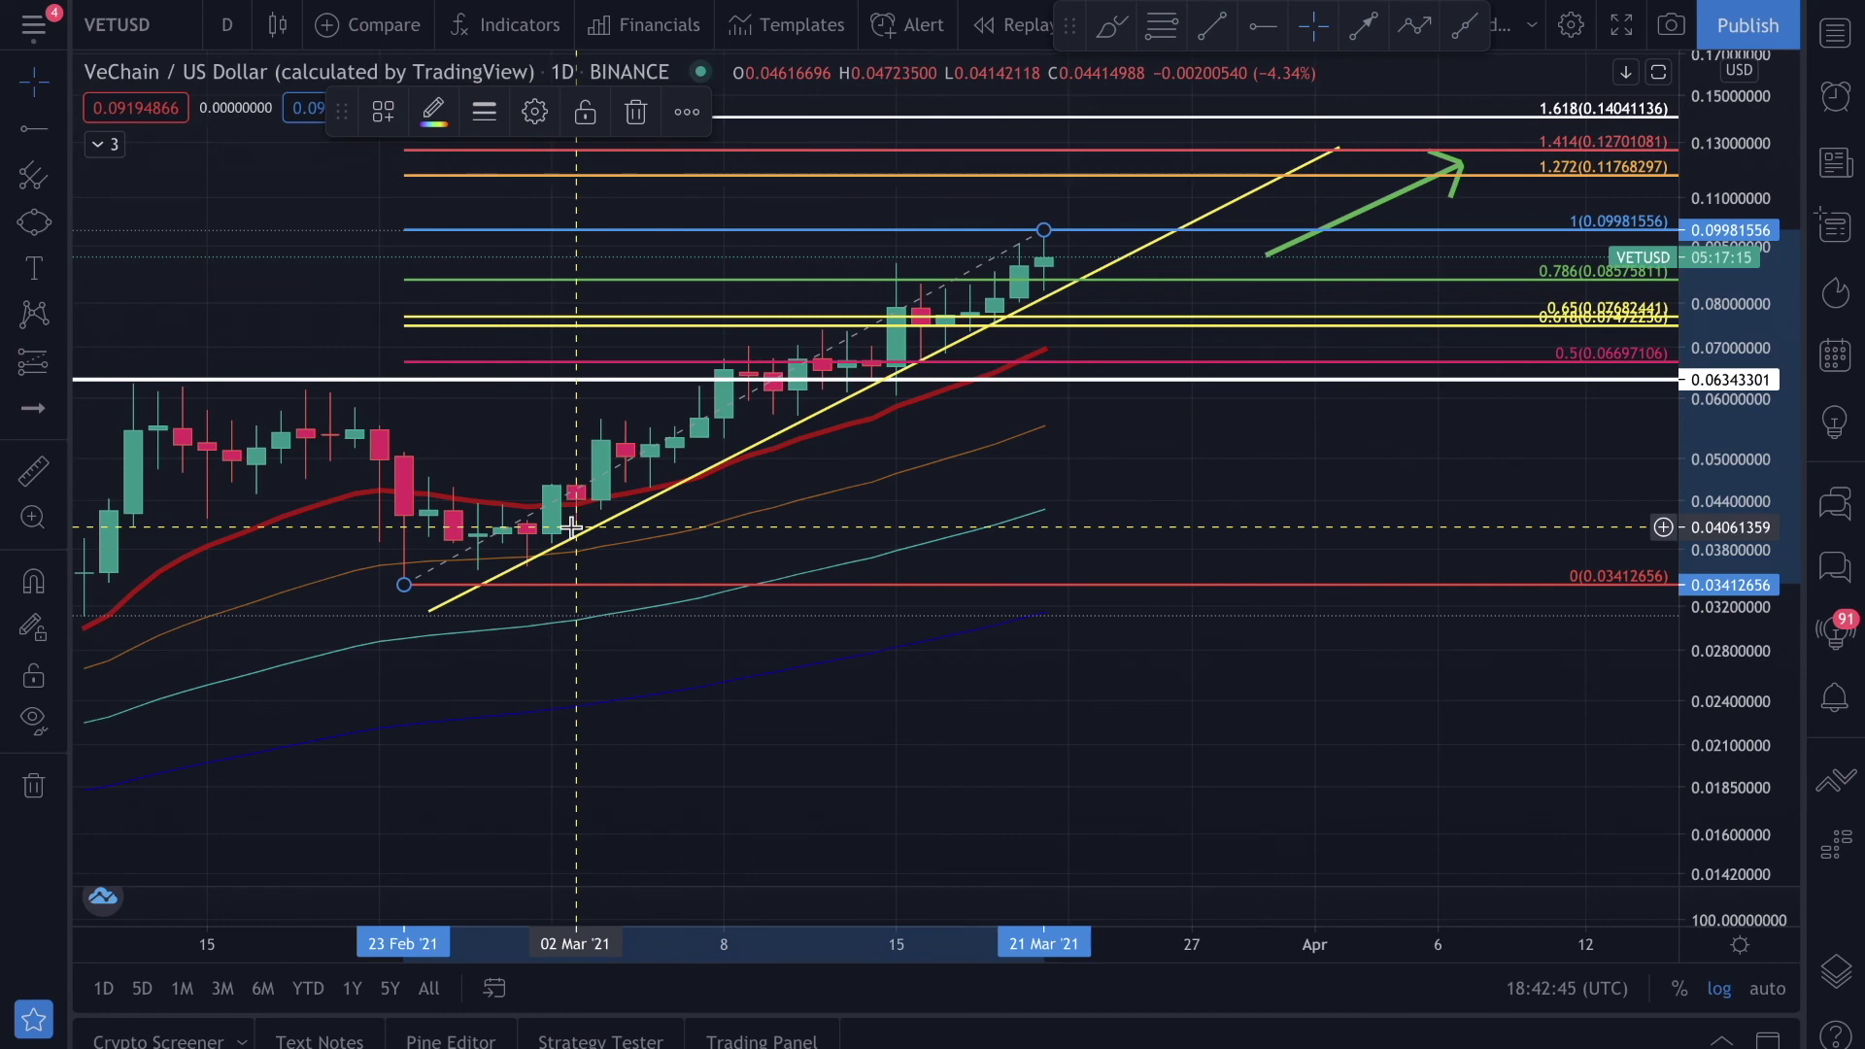
Replace the VeChain chart with the BINANCE BTCUSD Bitcoin / U.S. Dollar pair
{"action": "scroll", "coordinate": [570, 527], "scroll_direction": "down", "scroll_amount": 5}
{"action": "scroll", "coordinate": [570, 527], "scroll_direction": "down", "scroll_amount": 1}
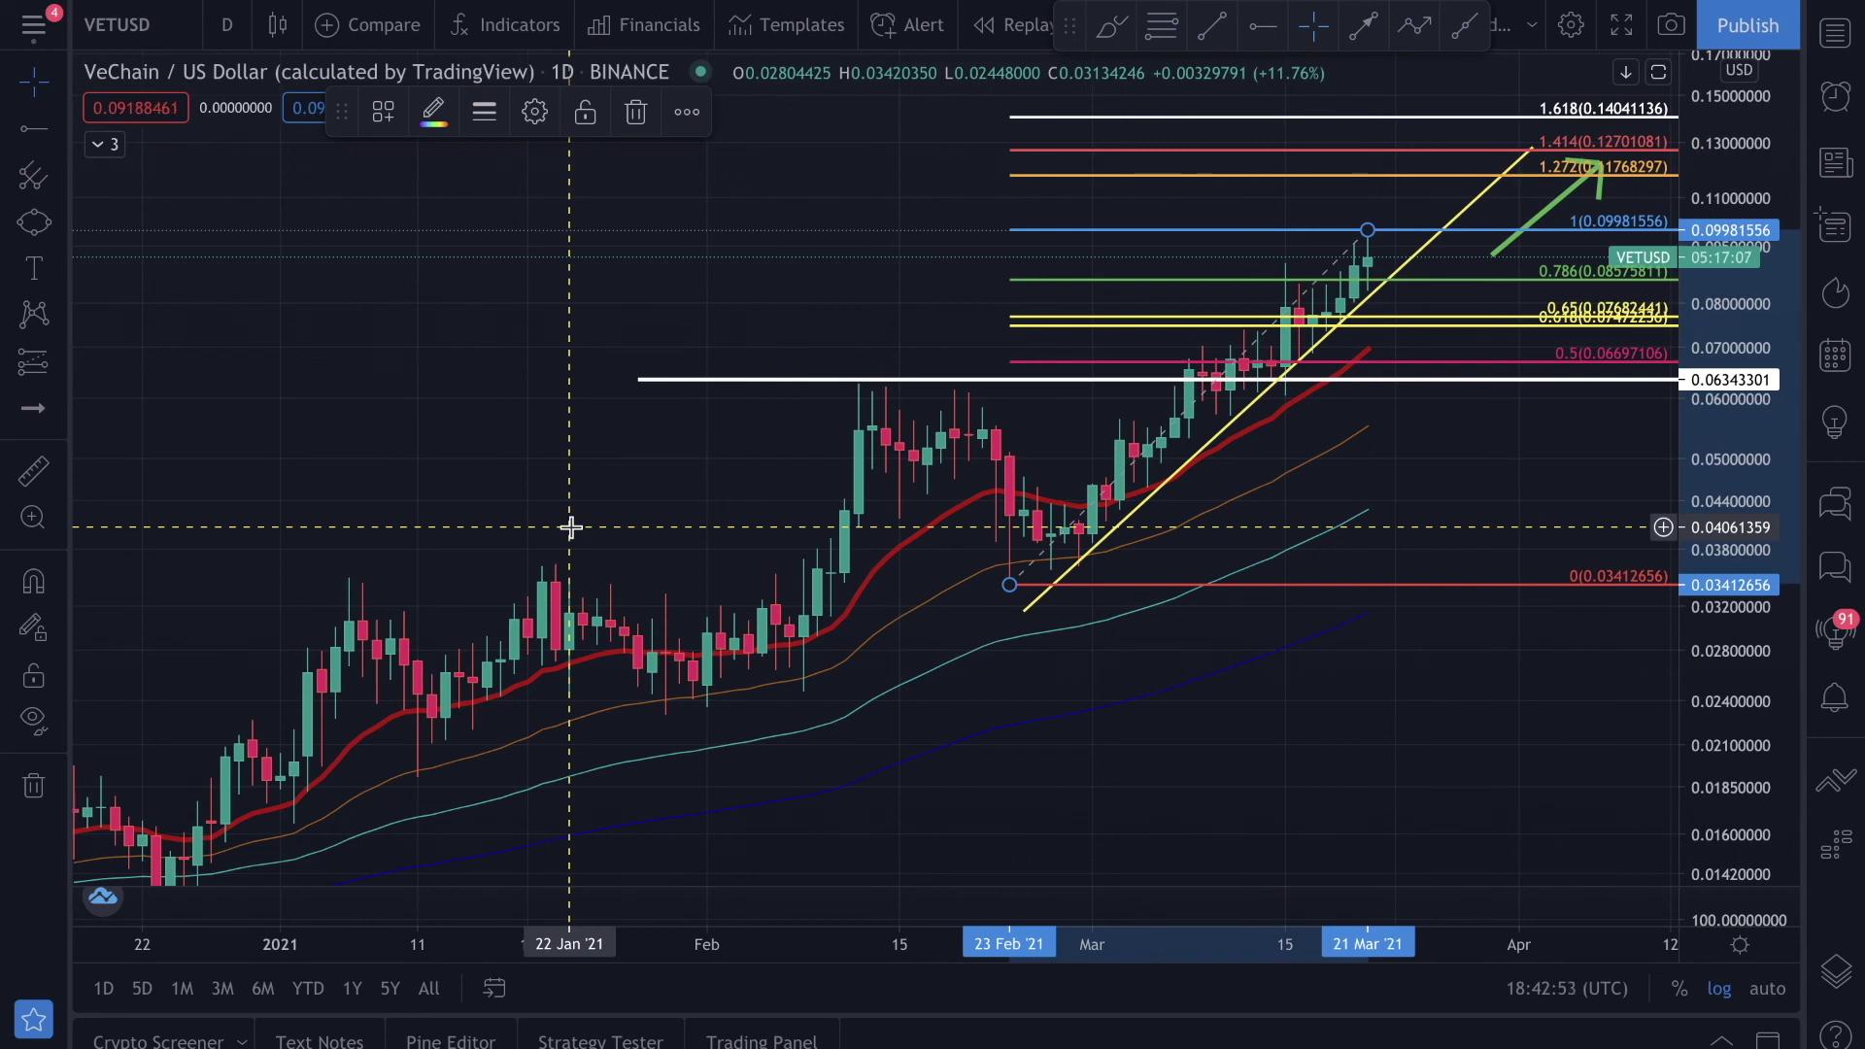
{"action": "type", "text": "TC"}
{"action": "key", "text": "BackSpace"}
{"action": "key", "text": "BackSpace"}
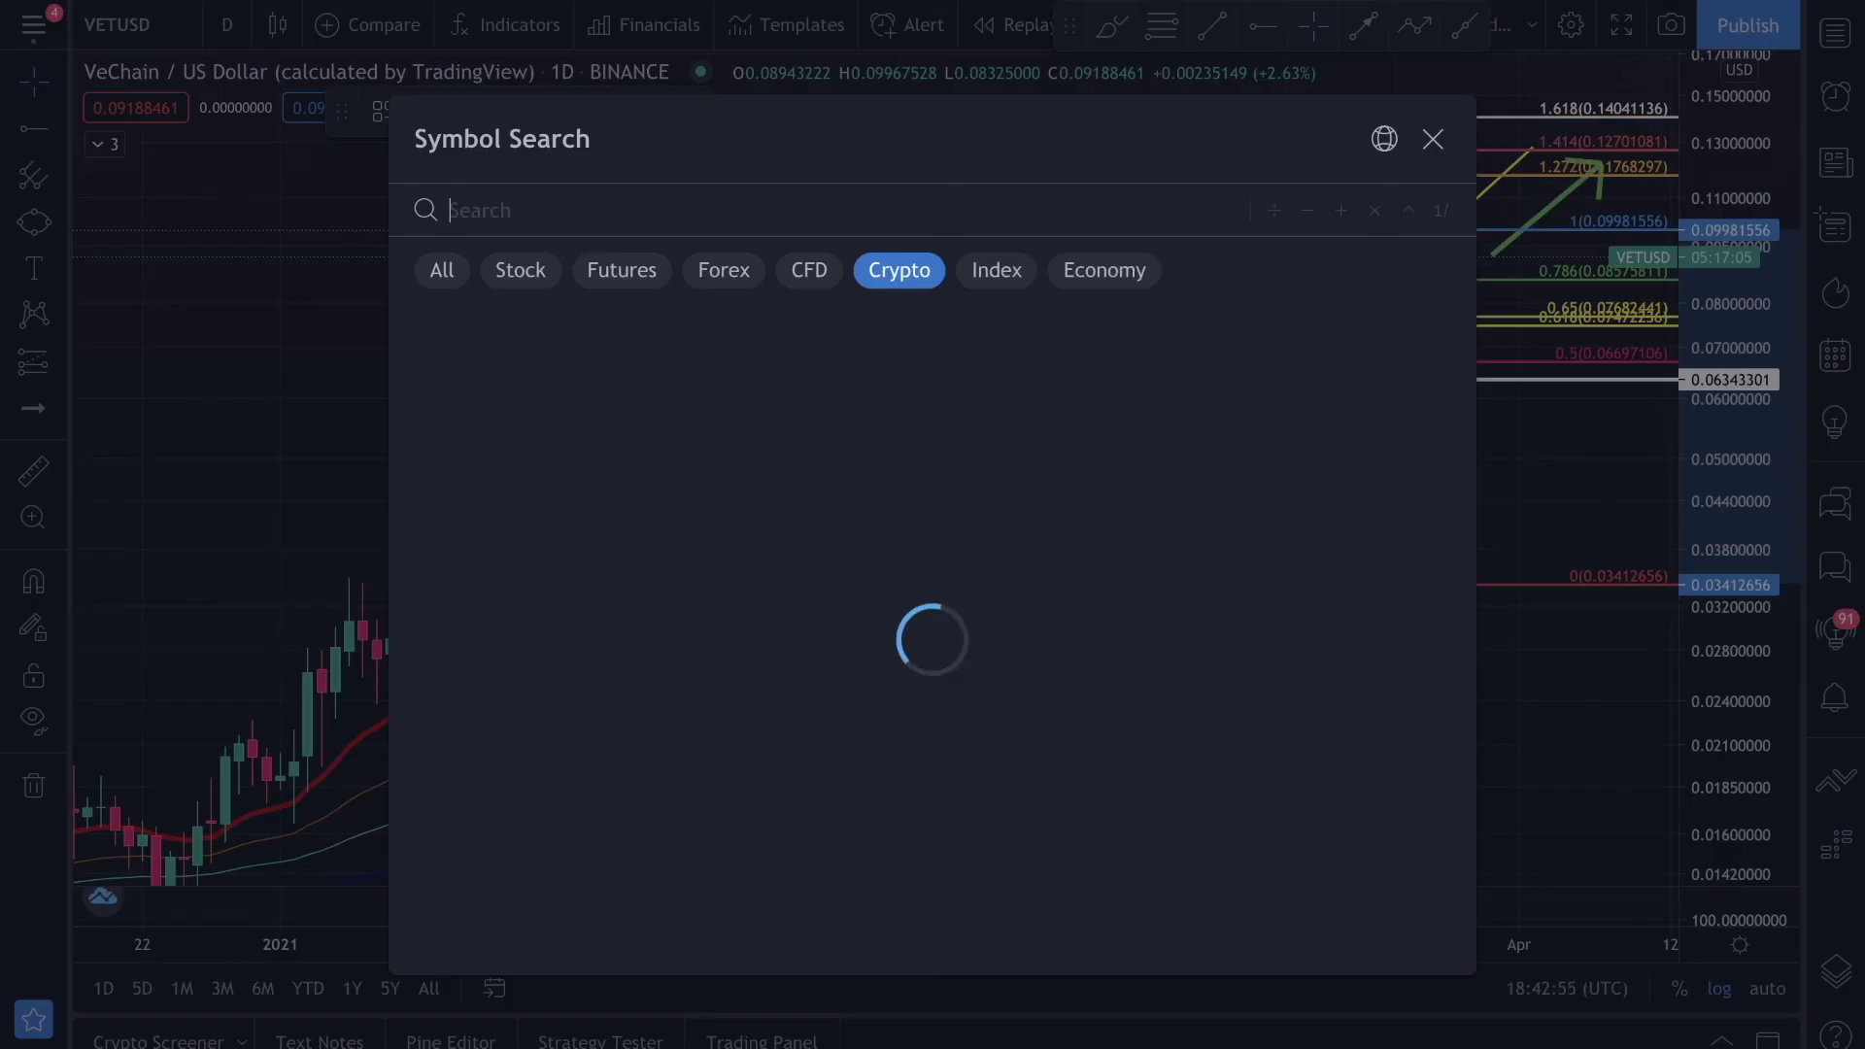
{"action": "type", "text": "BTCUSD"}
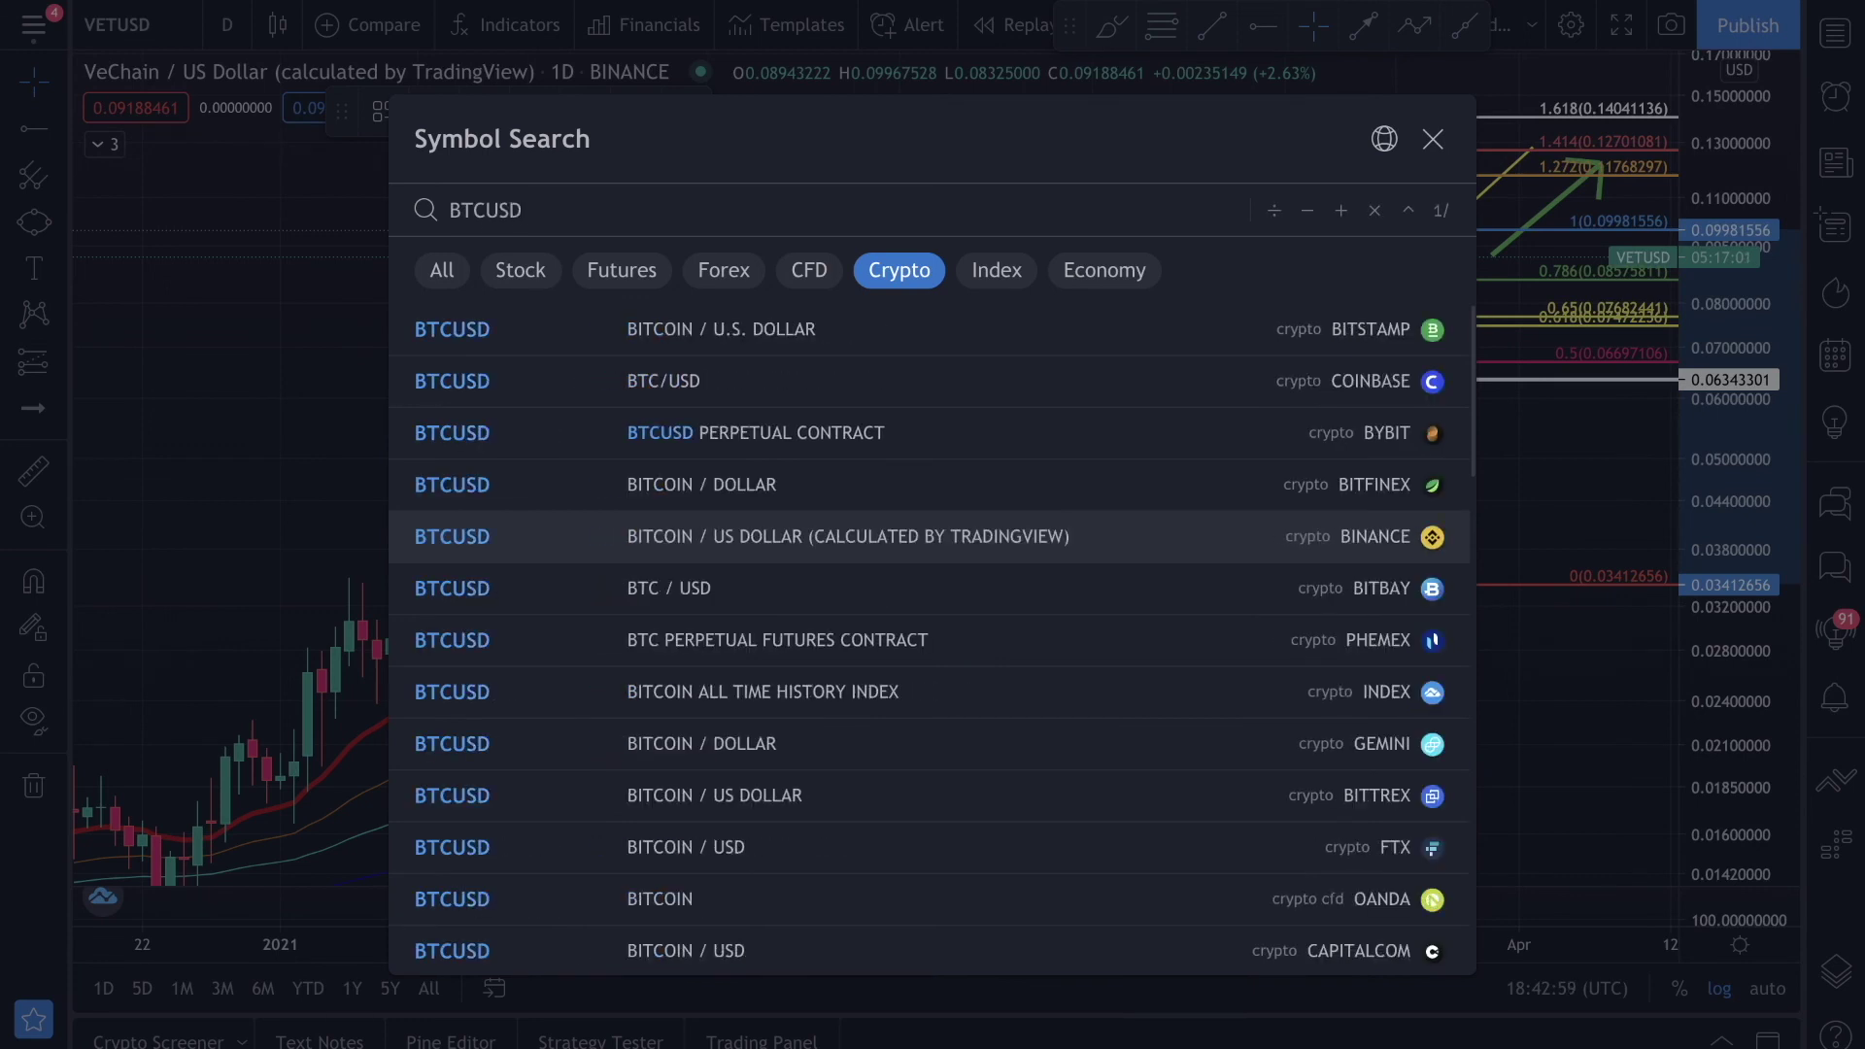
{"action": "left_click", "coordinate": [683, 539]}
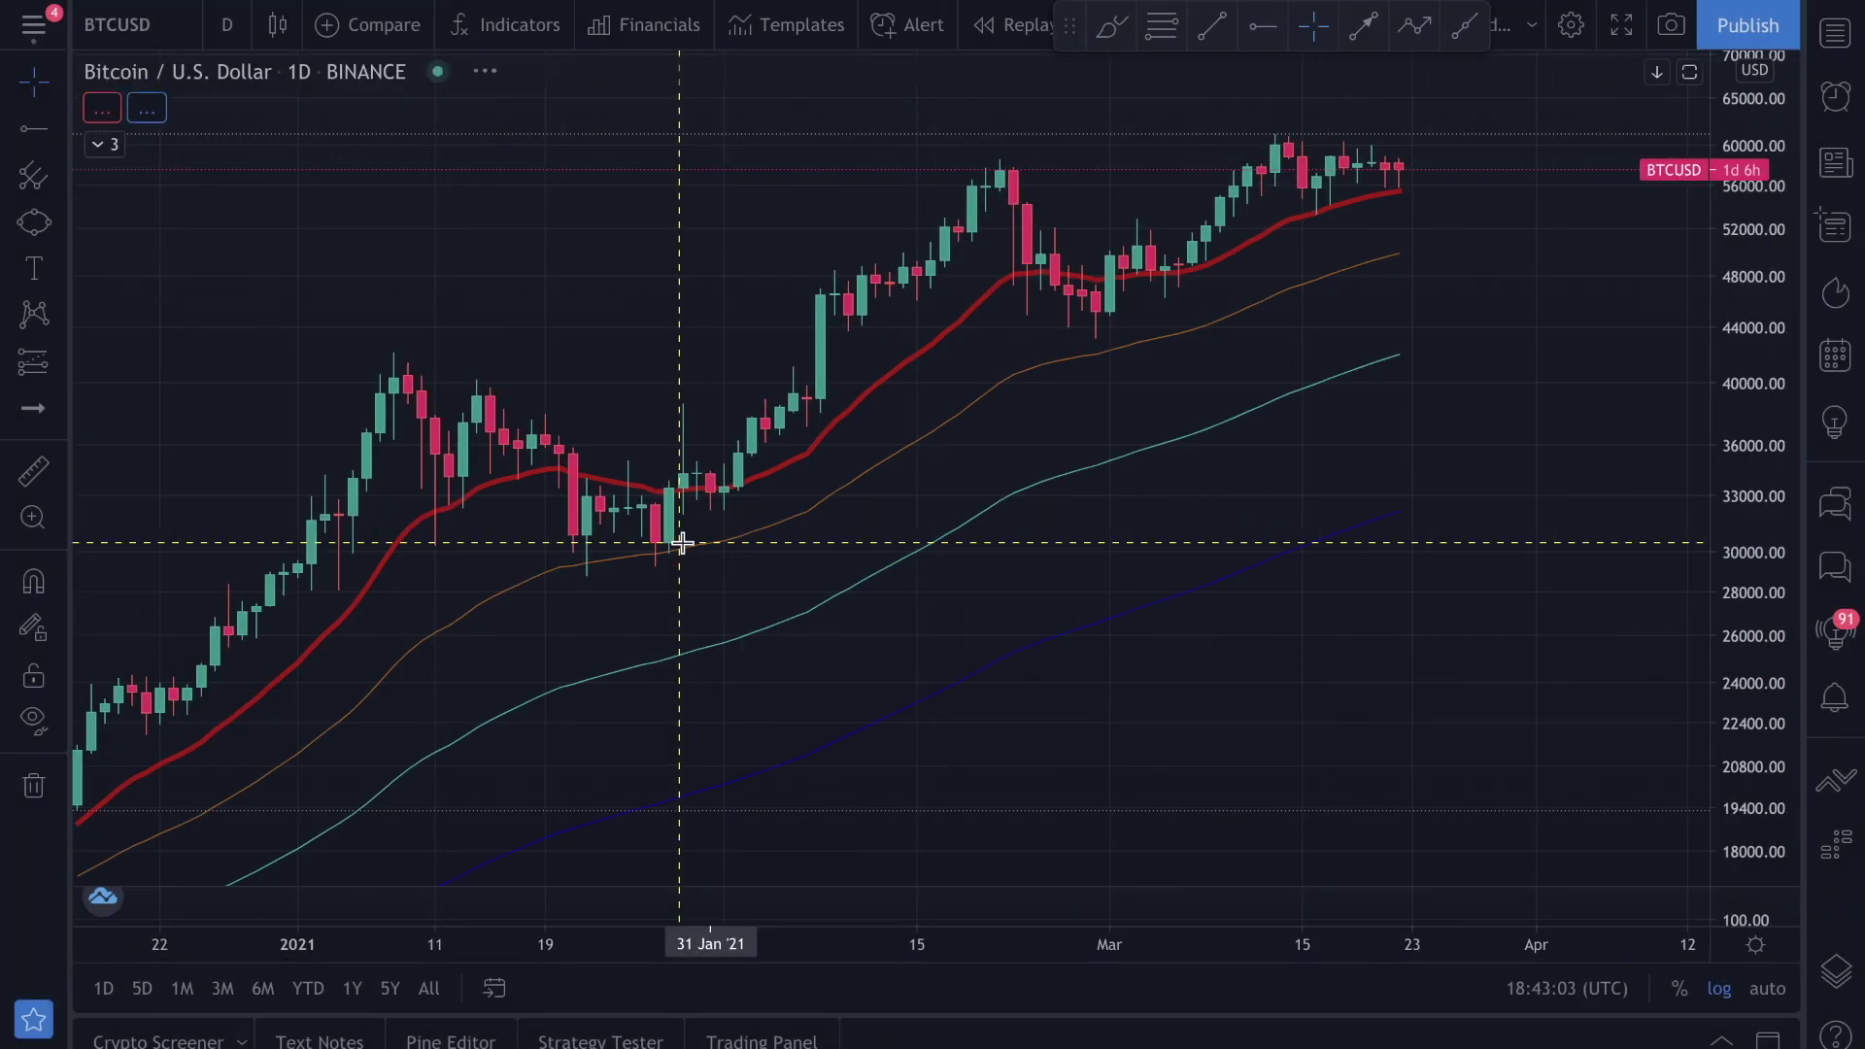
Zoom out the daily chart's time axis to span October through March
{"action": "scroll", "coordinate": [681, 544], "scroll_direction": "down", "scroll_amount": 2}
{"action": "scroll", "coordinate": [1046, 554], "scroll_direction": "down", "scroll_amount": 2}
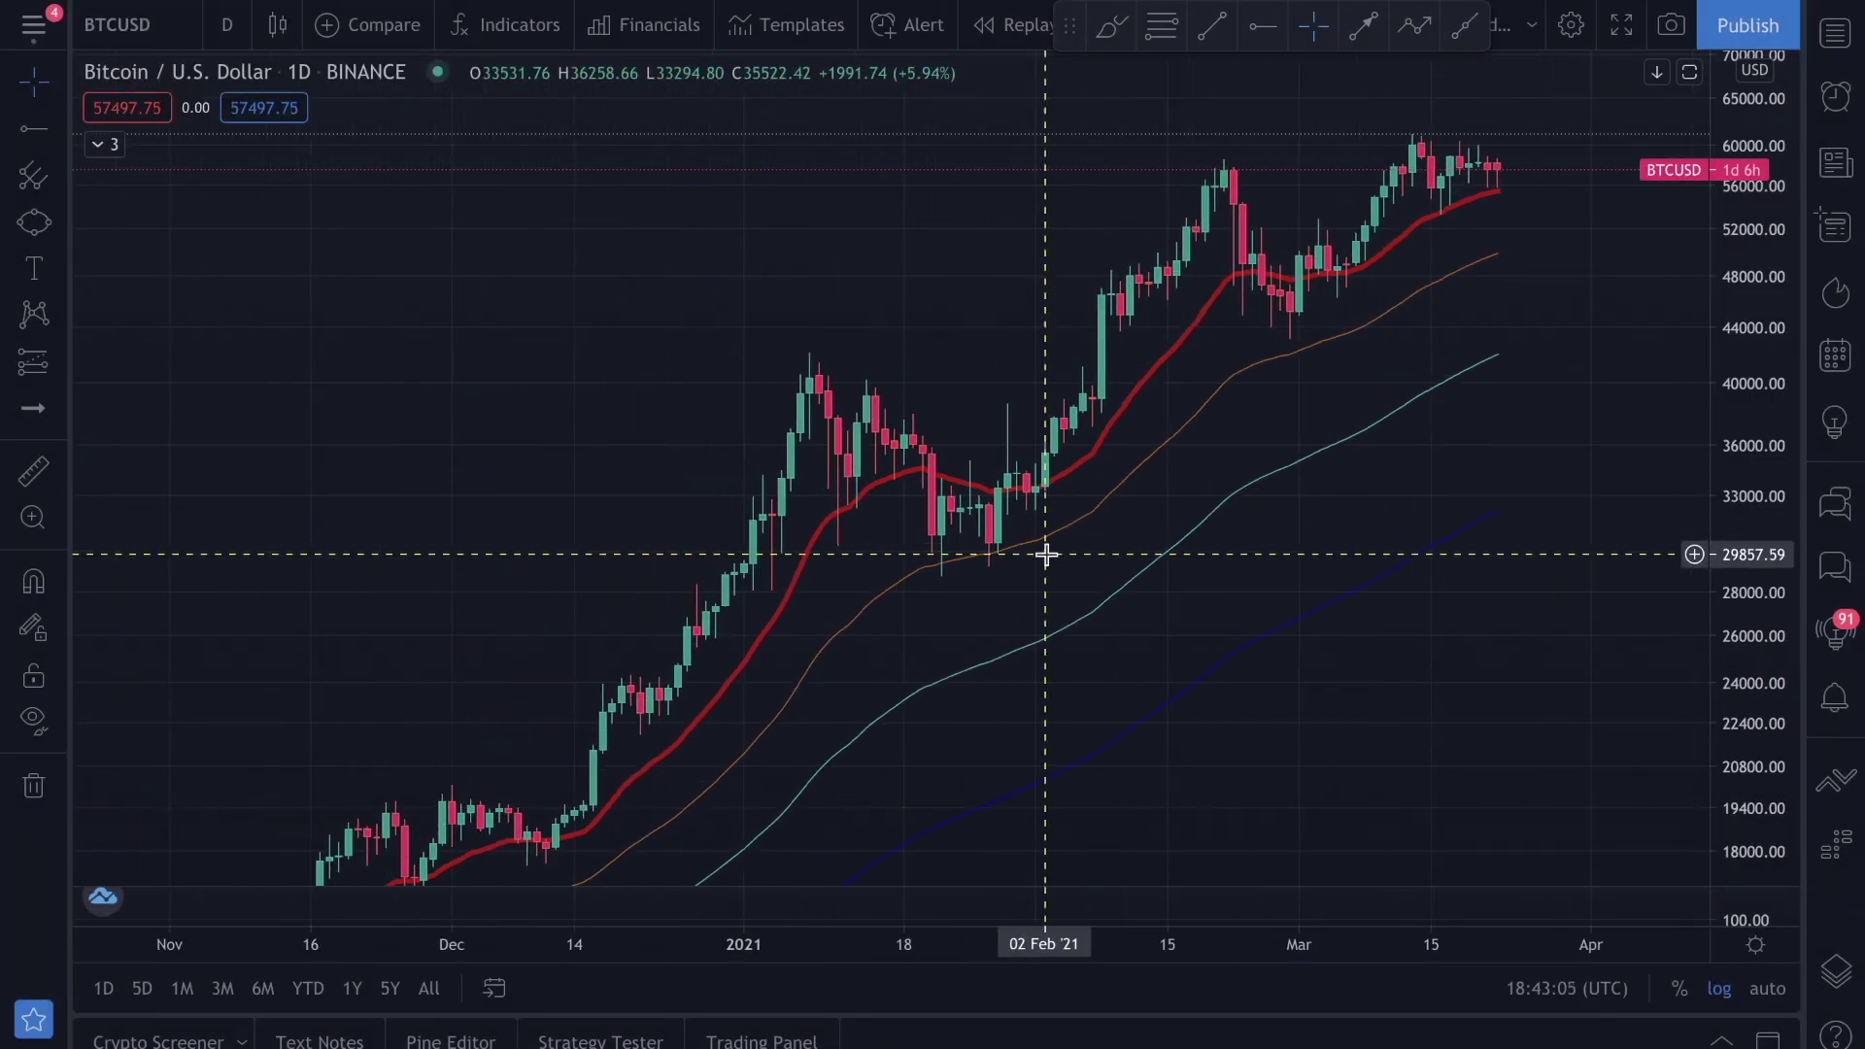
{"action": "scroll", "coordinate": [1046, 555], "scroll_direction": "up", "scroll_amount": 2}
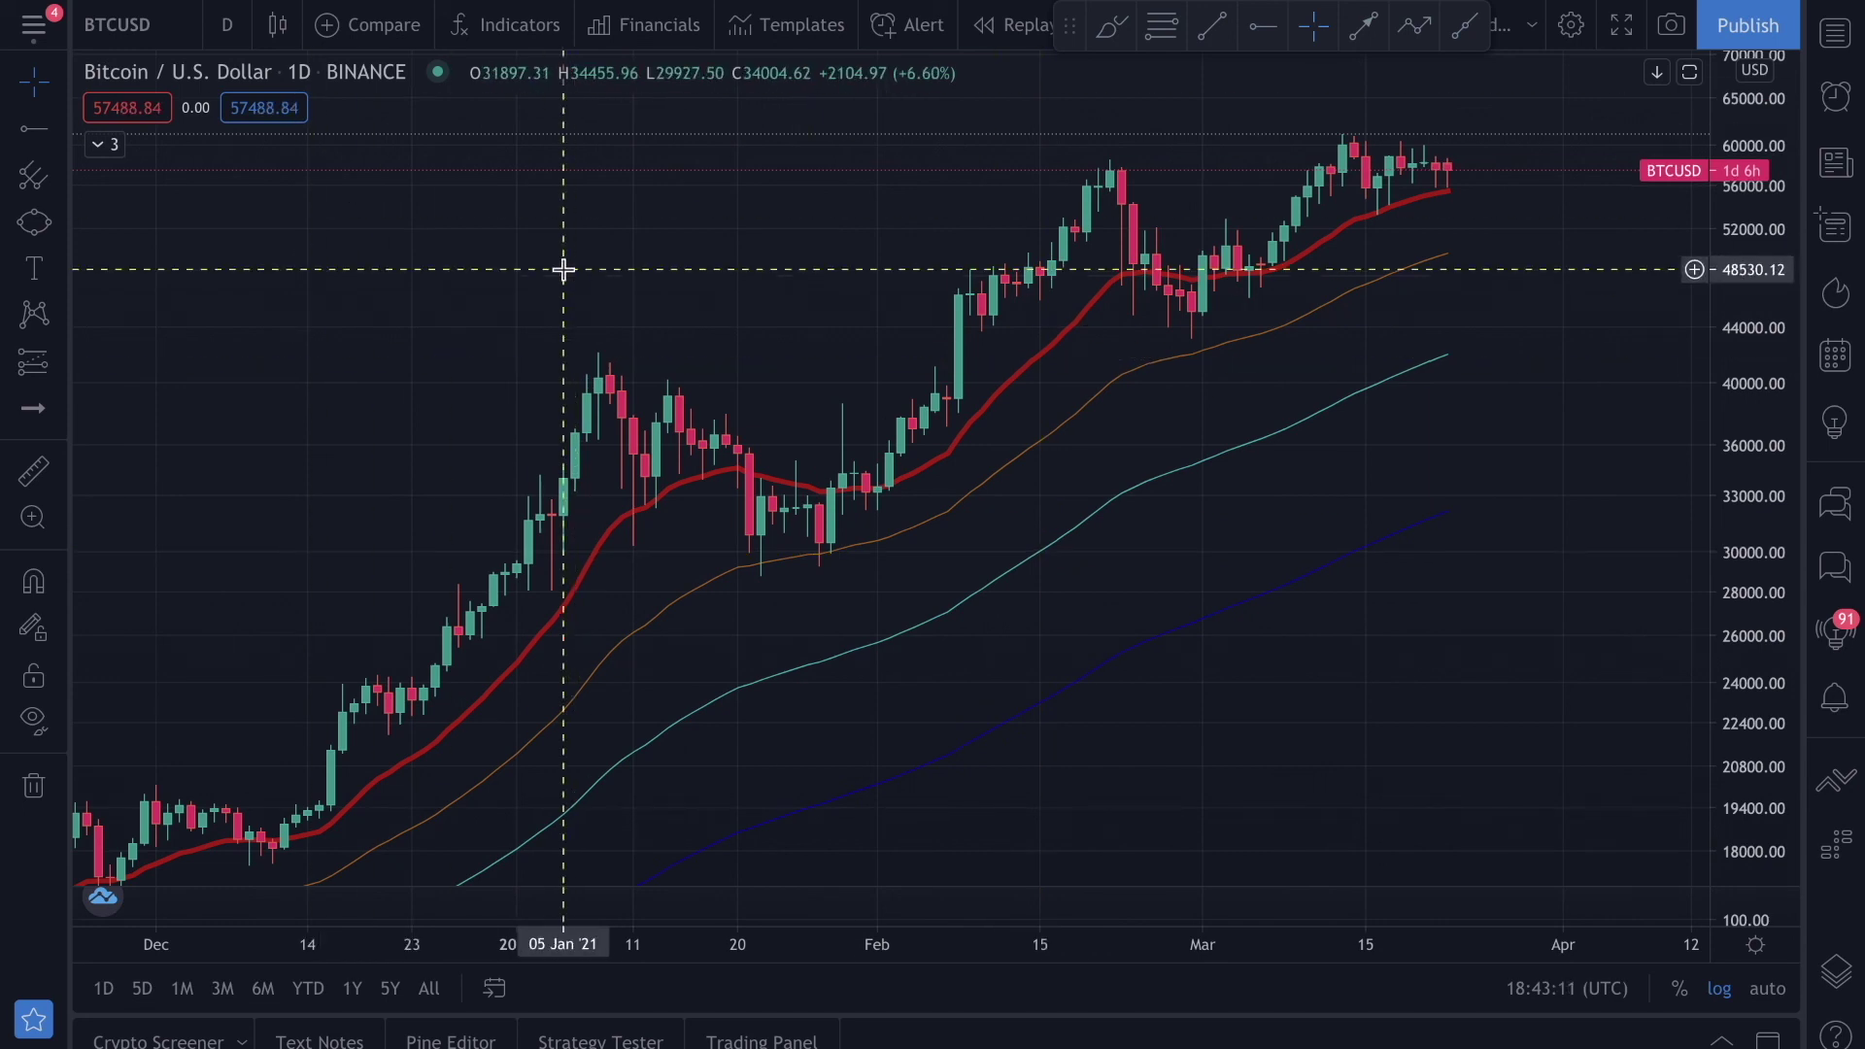
{"action": "scroll", "coordinate": [563, 270], "scroll_direction": "down", "scroll_amount": 3}
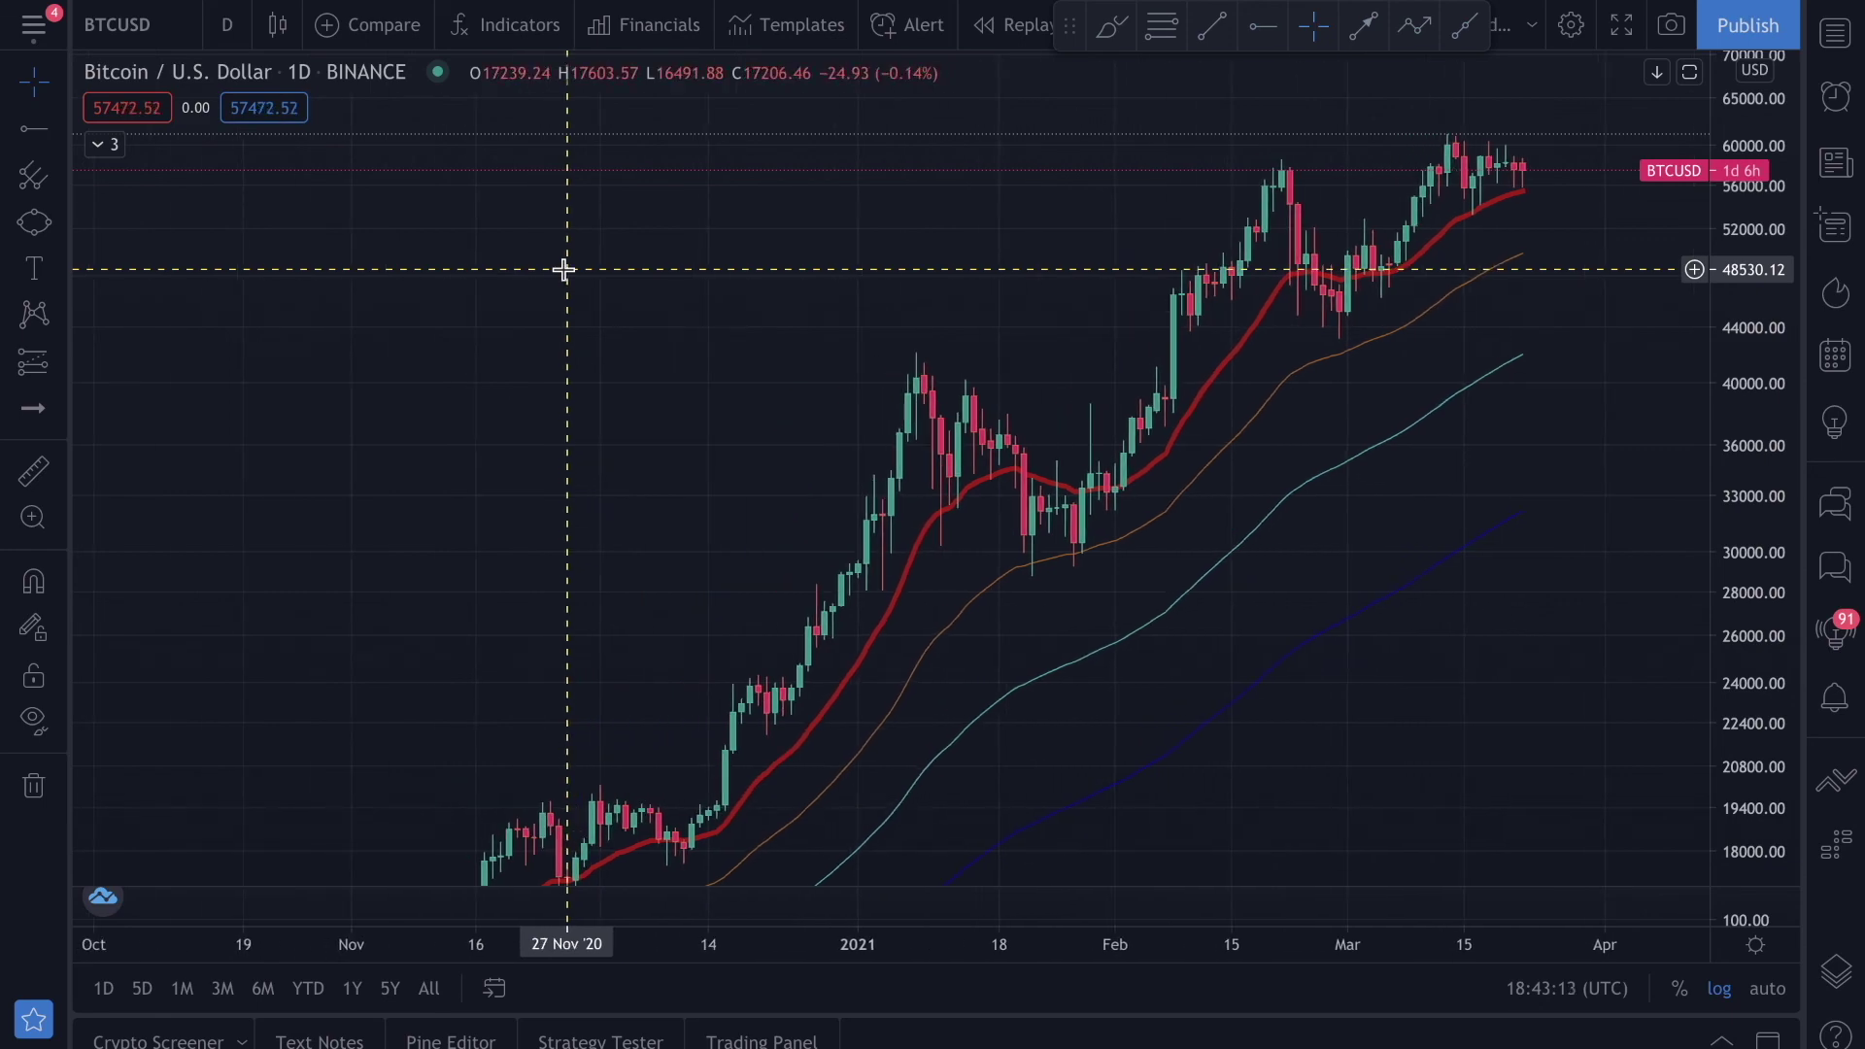
{"action": "mouse_move", "coordinate": [715, 10]}
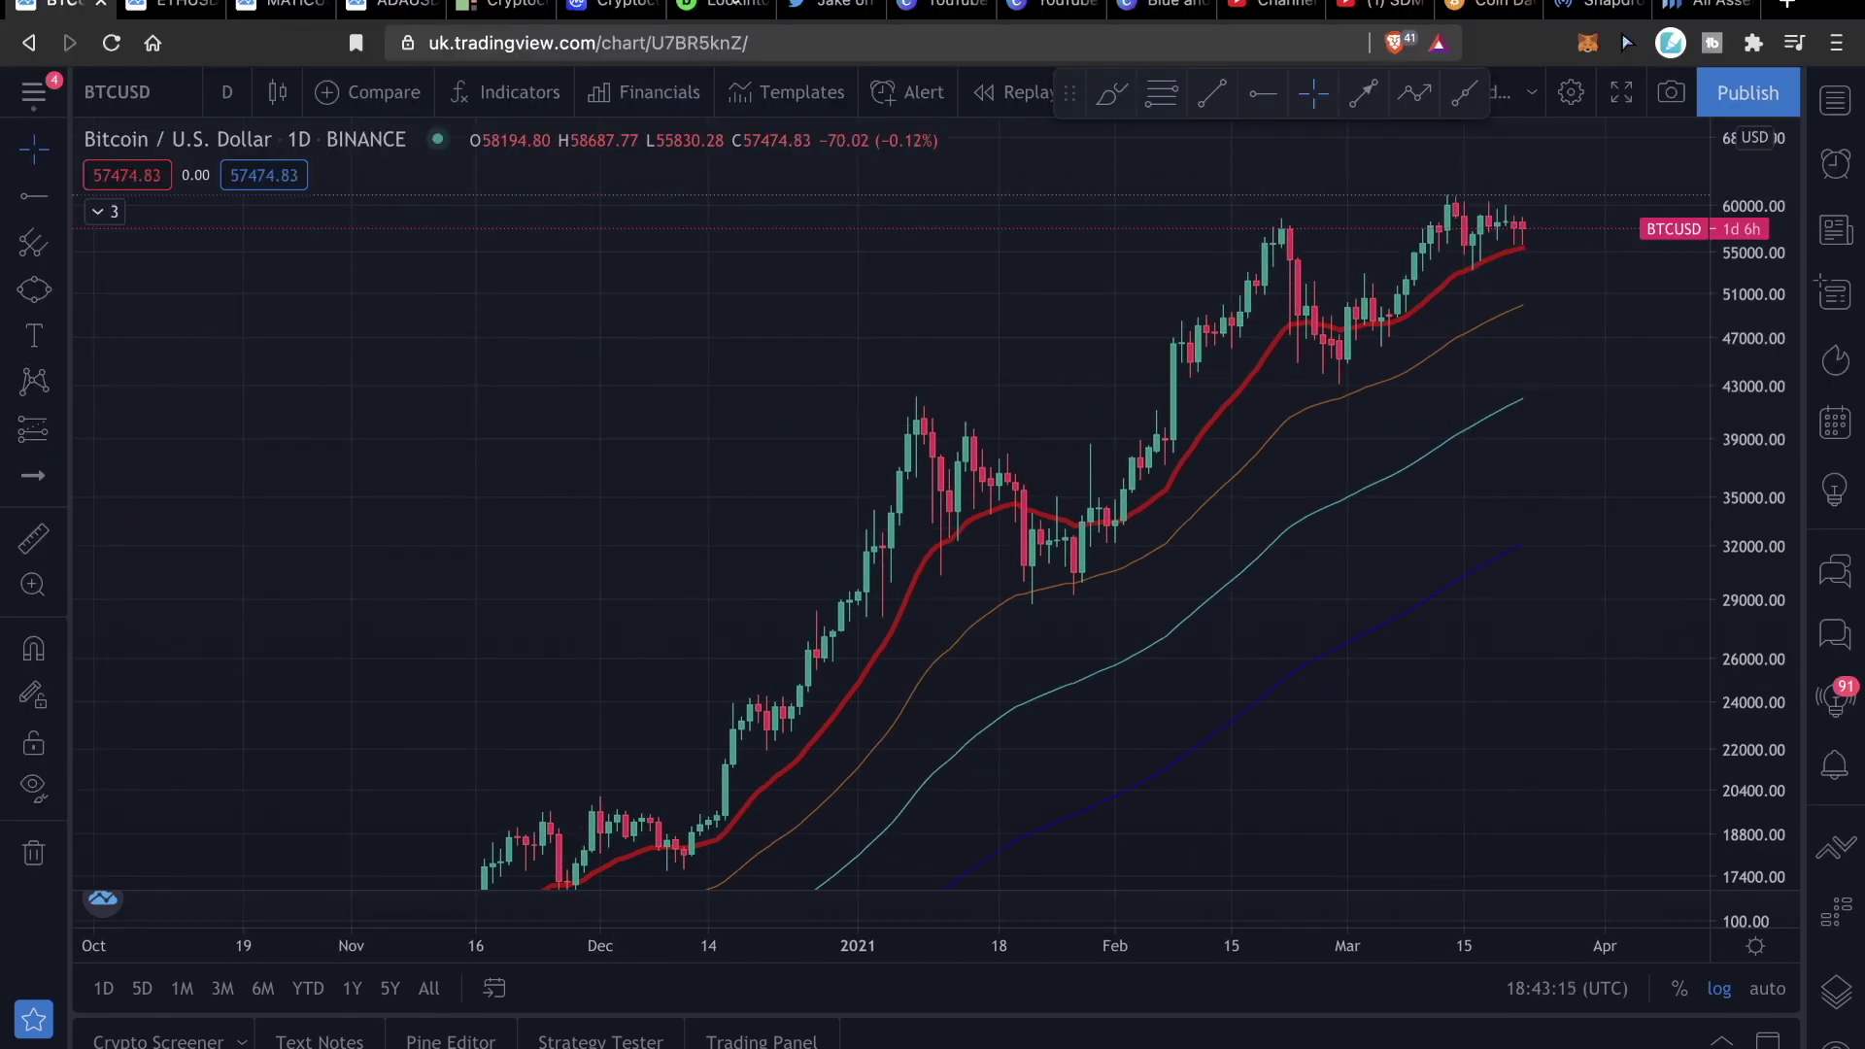
In LookIntoBitcoin, return to the Charts grid and select the Bitcoin Logarithmic Growth Curves card
{"action": "left_click", "coordinate": [723, 8]}
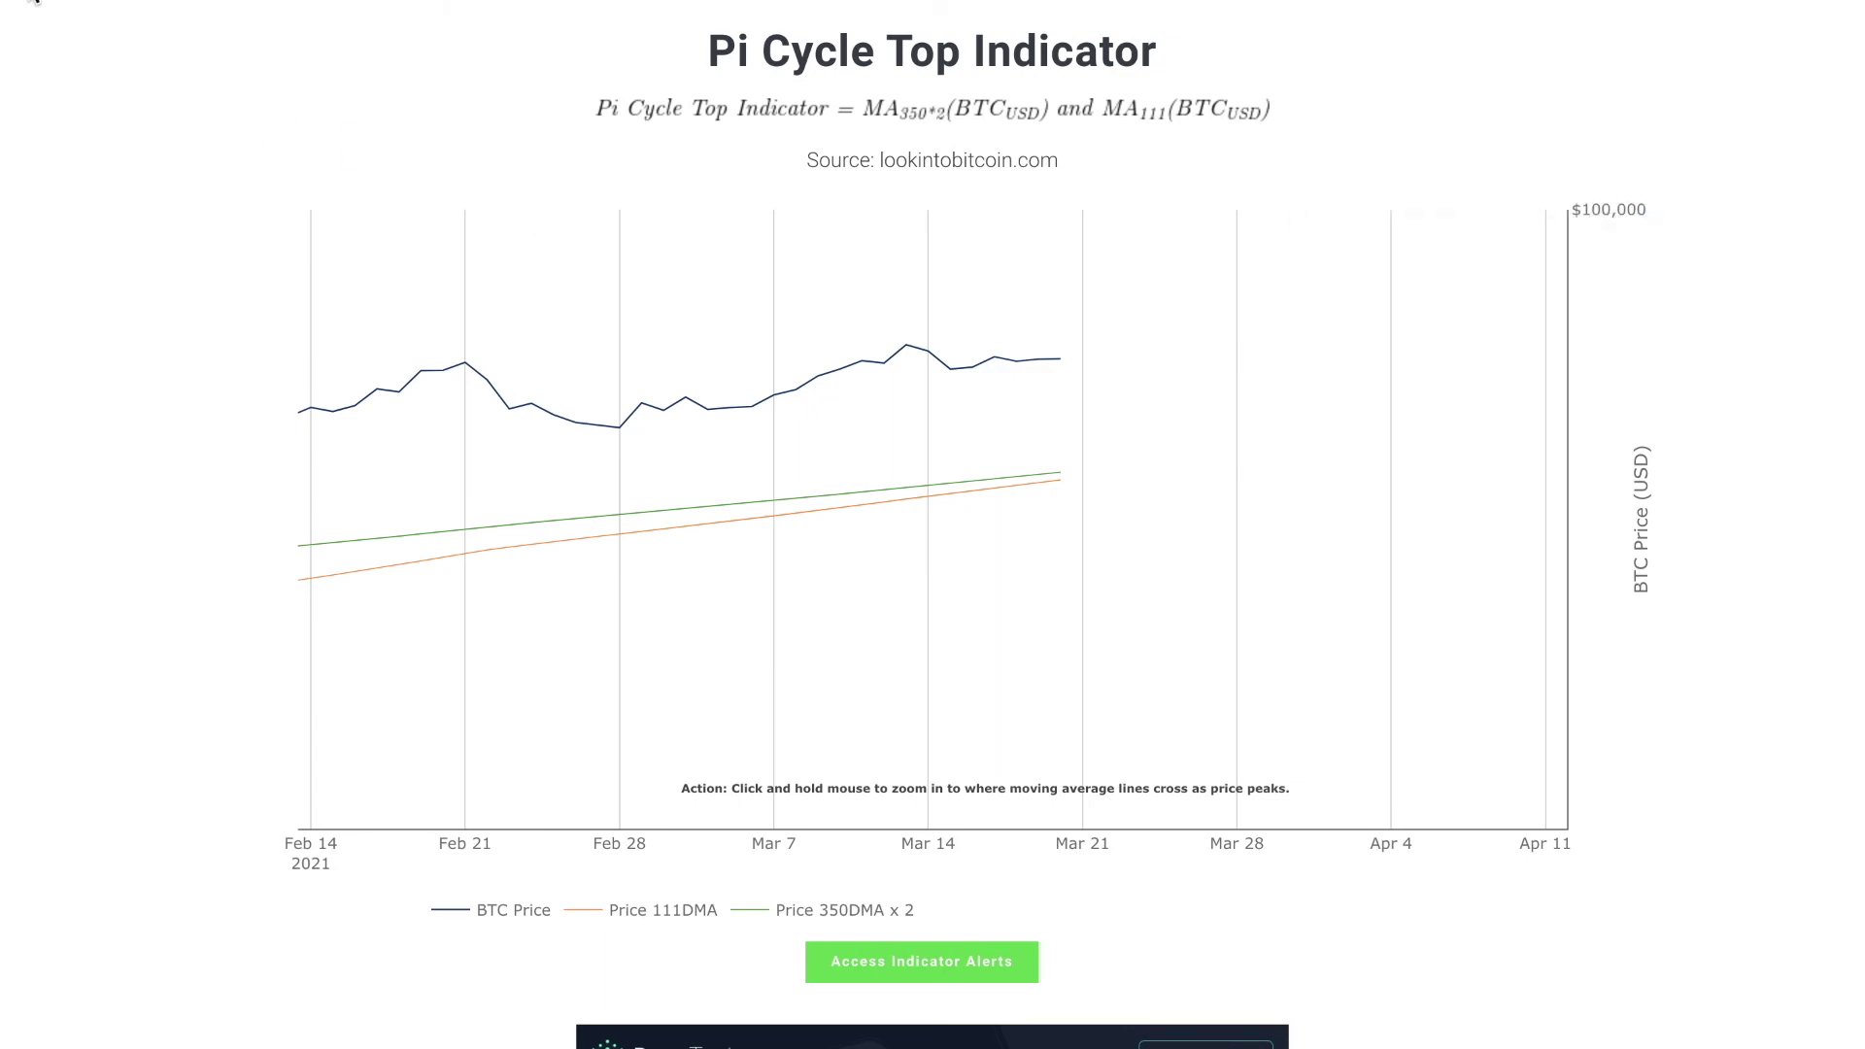
{"action": "key", "text": "alt+Left"}
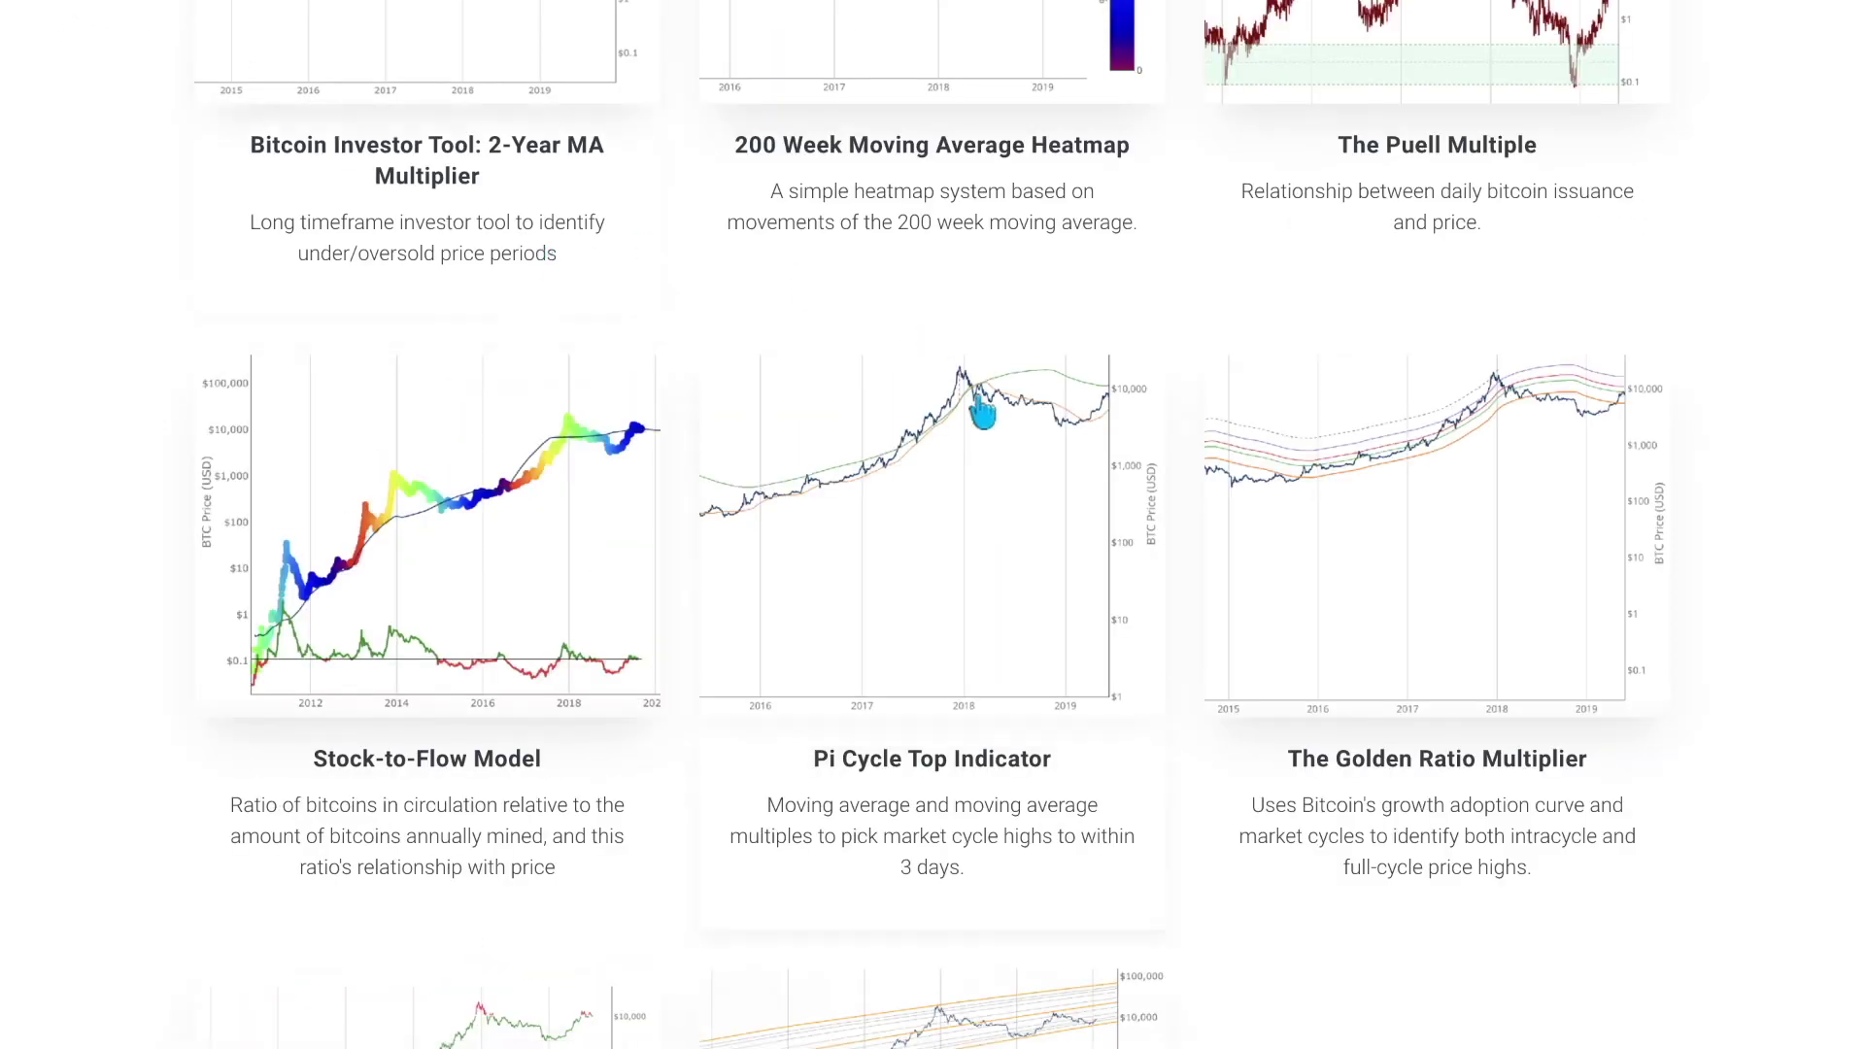
{"action": "scroll", "coordinate": [983, 413], "scroll_direction": "down", "scroll_amount": 5}
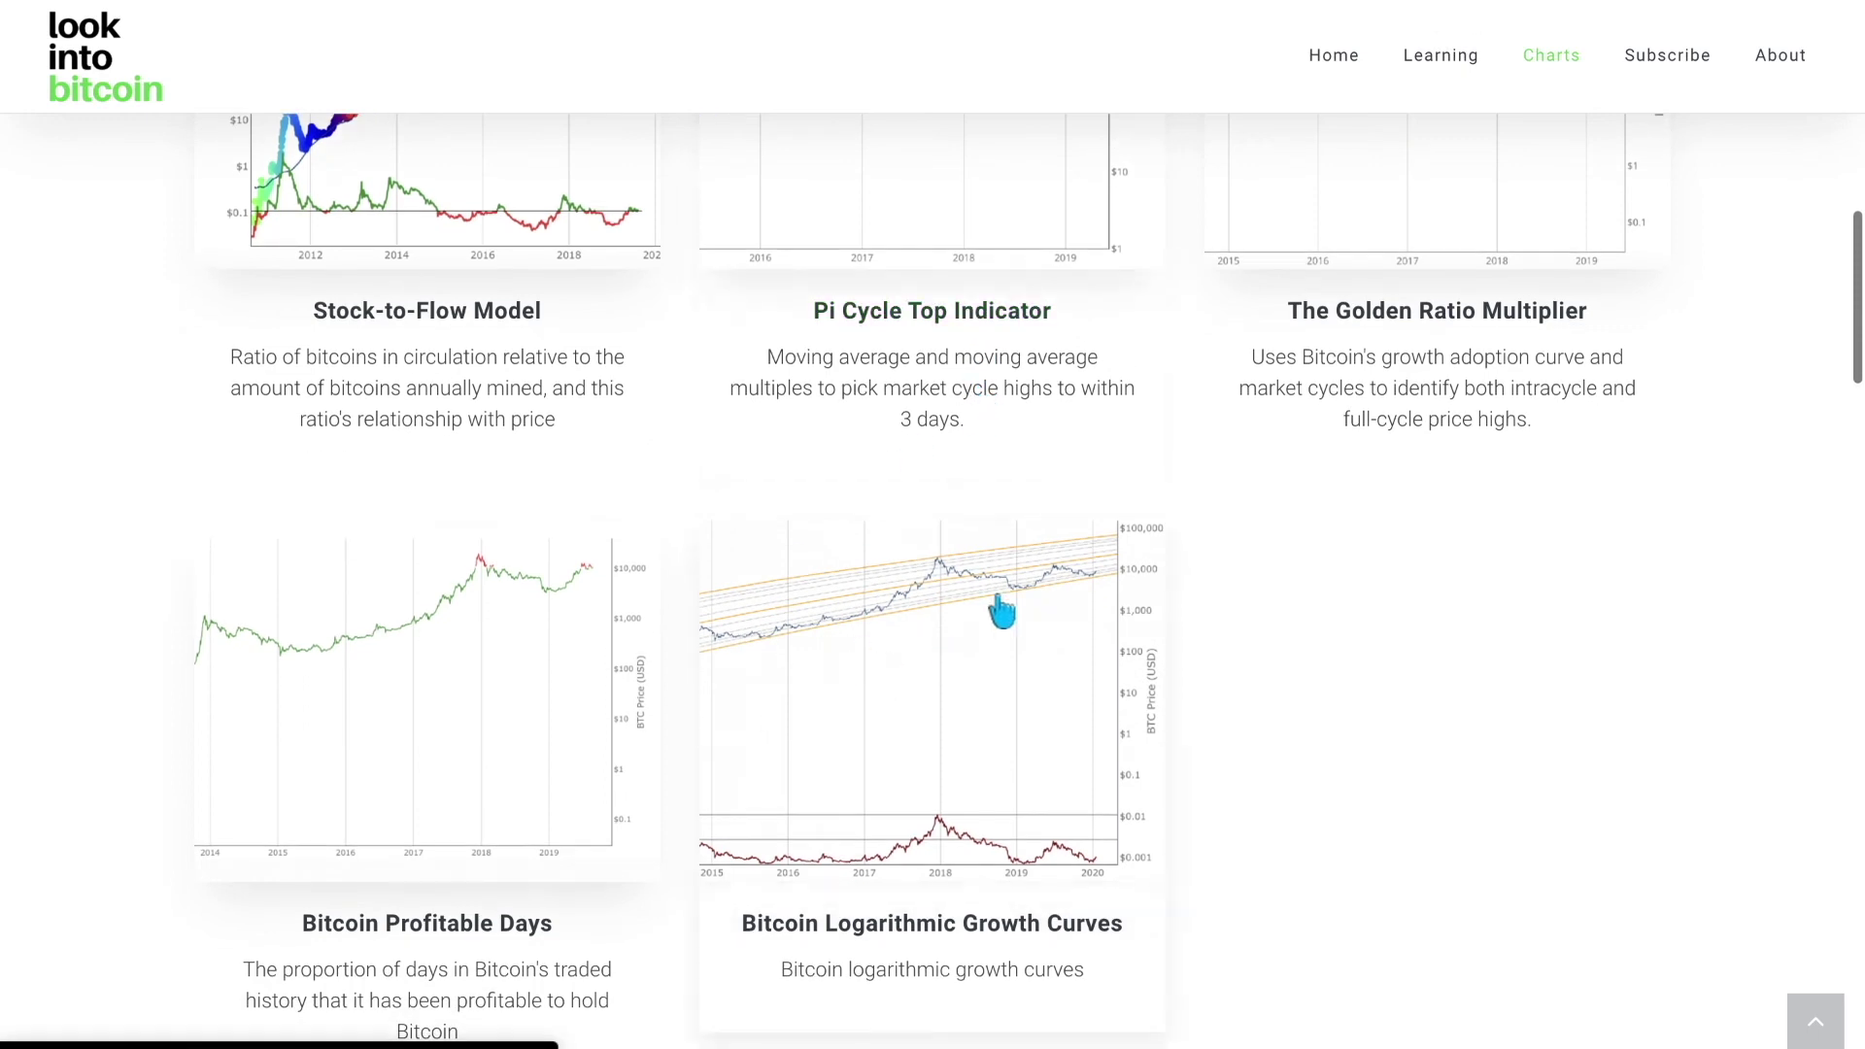
{"action": "left_click", "coordinate": [940, 612]}
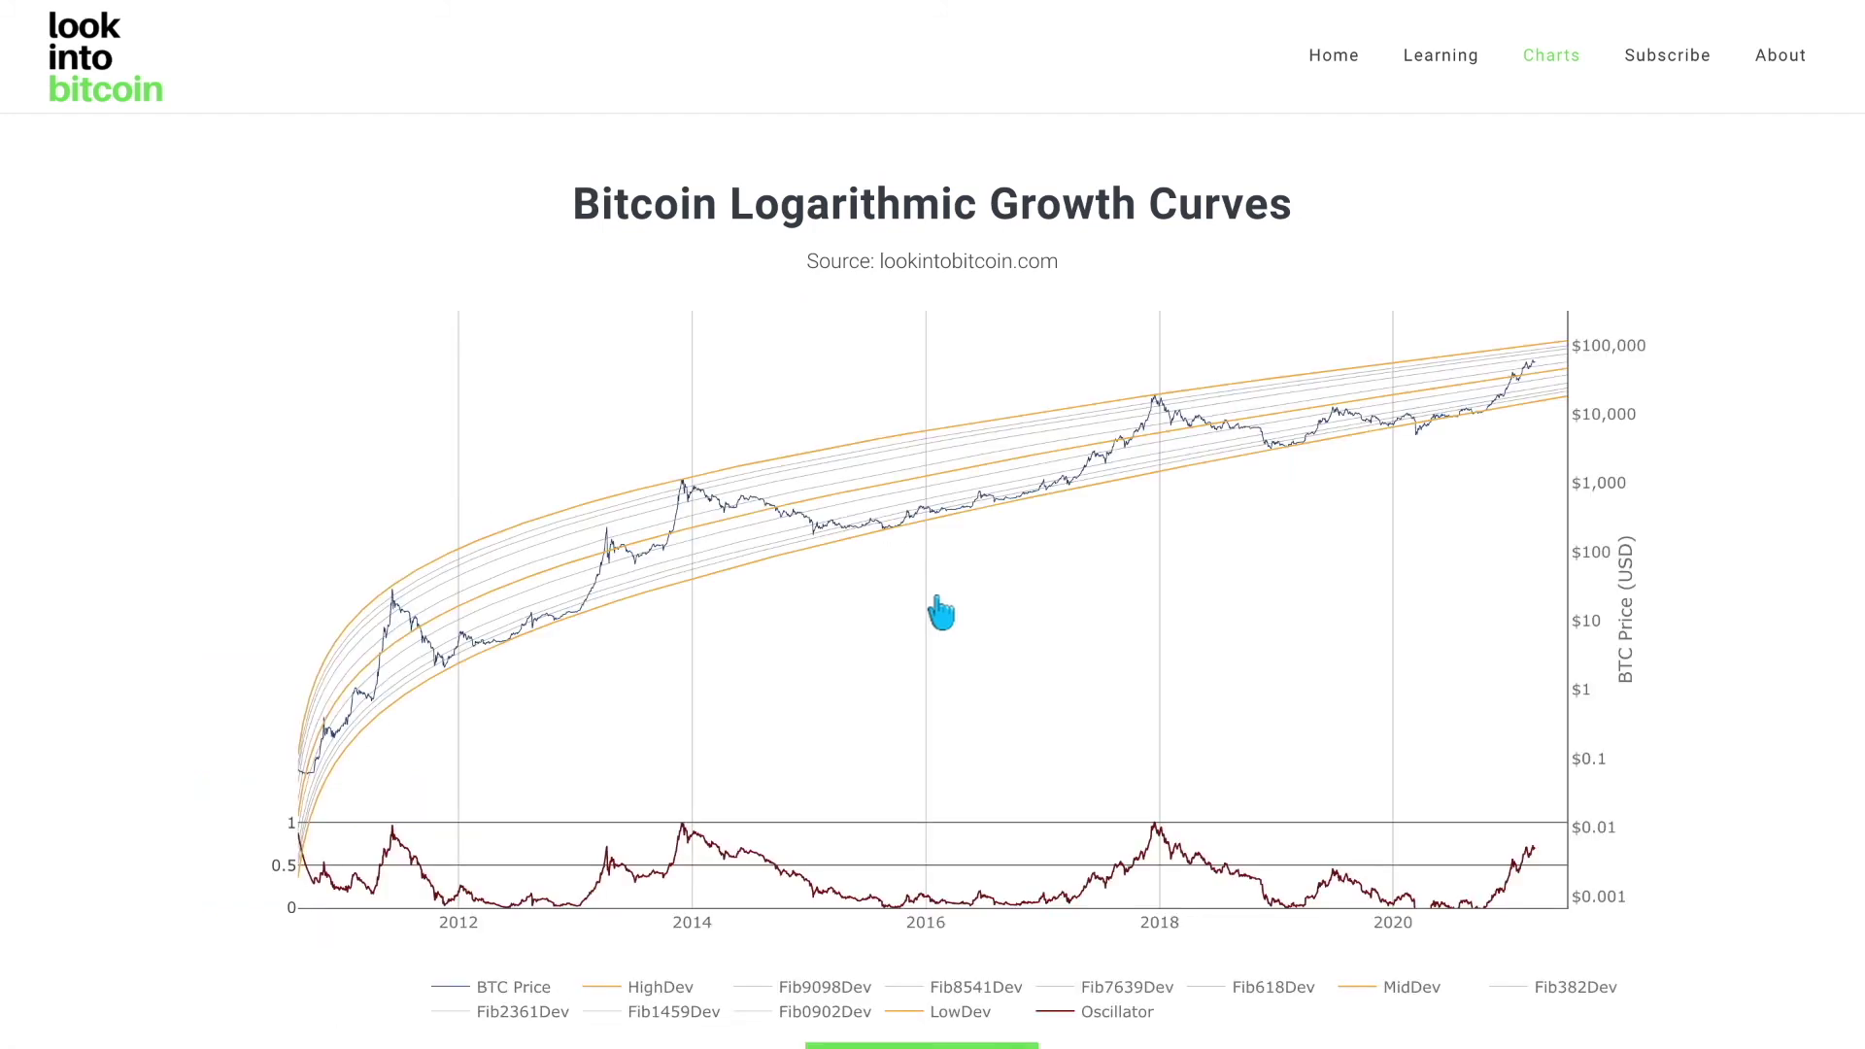
Box-zoom the growth curves chart to Sep 2020–May 2021, then February–late April 2021
{"action": "scroll", "coordinate": [940, 612], "scroll_direction": "down", "scroll_amount": 1}
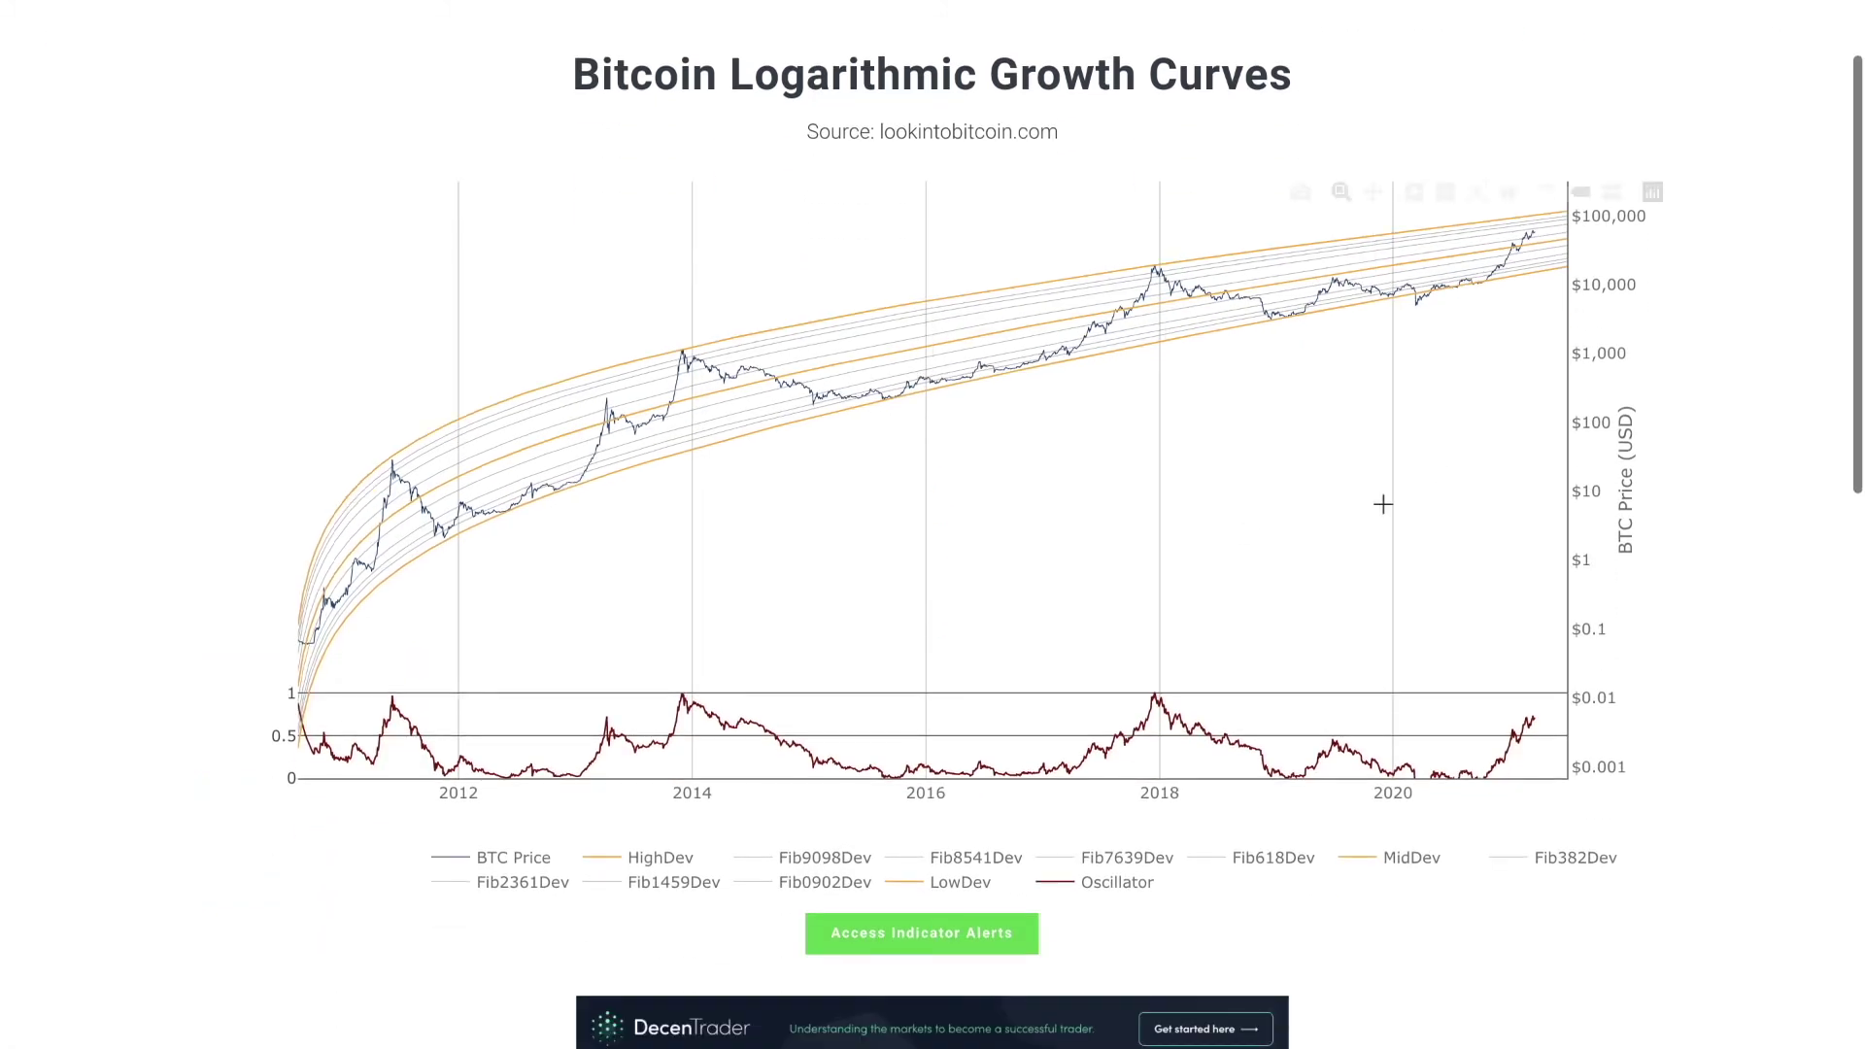
{"action": "left_click_drag", "start_coordinate": [1466, 386], "coordinate": [1588, 192]}
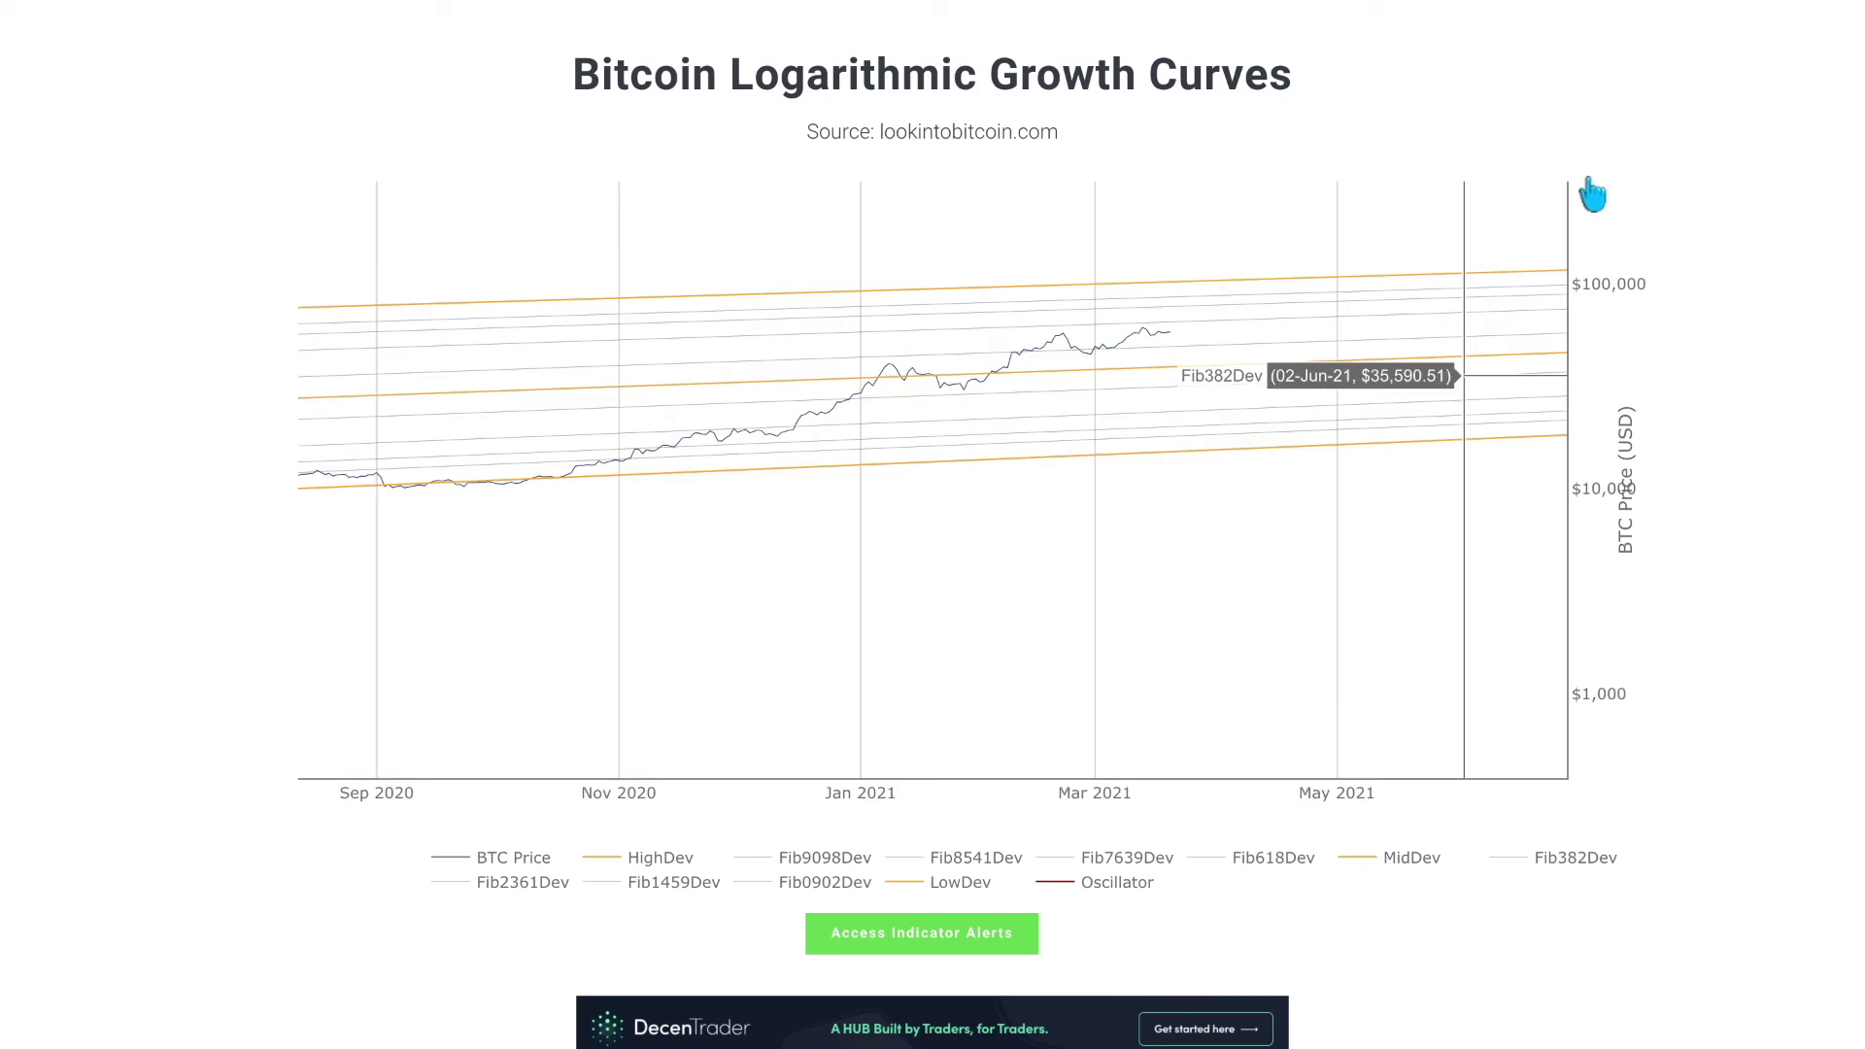
{"action": "left_click_drag", "start_coordinate": [1018, 546], "coordinate": [1327, 185]}
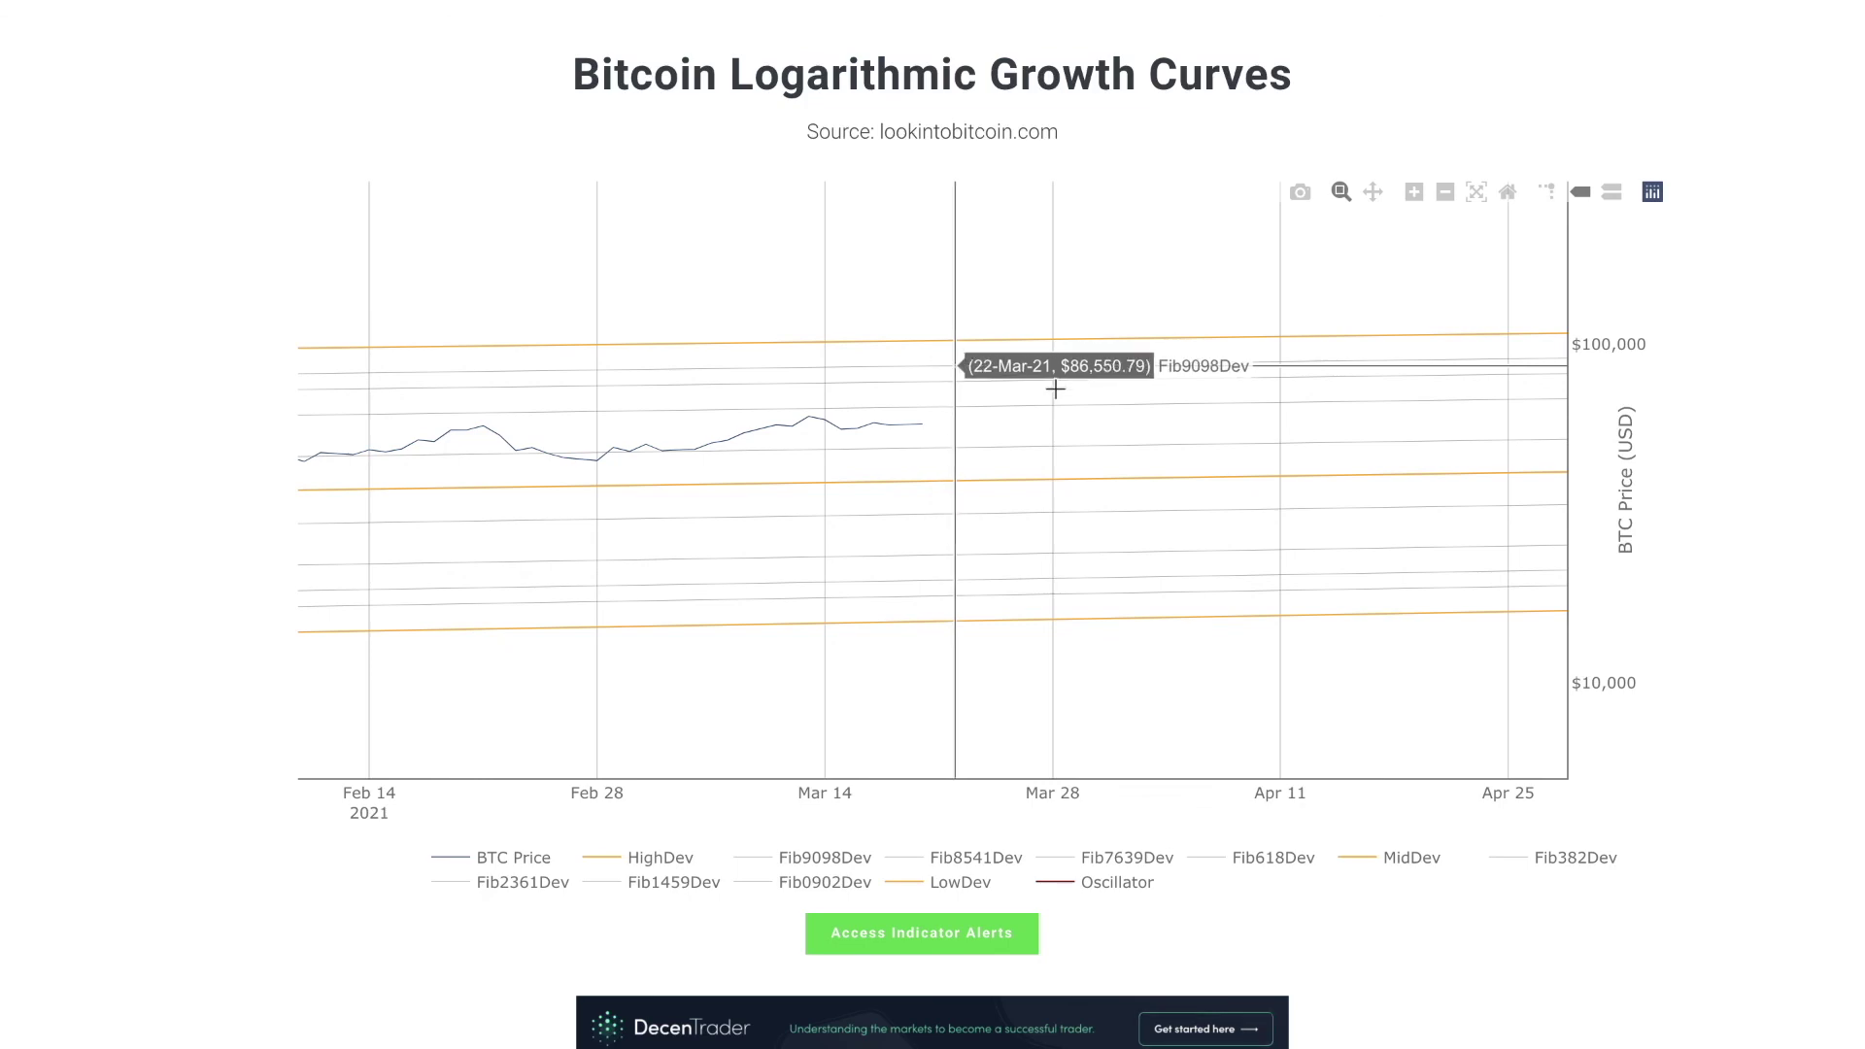
{"action": "scroll", "coordinate": [1124, 441], "scroll_direction": "down", "scroll_amount": 2}
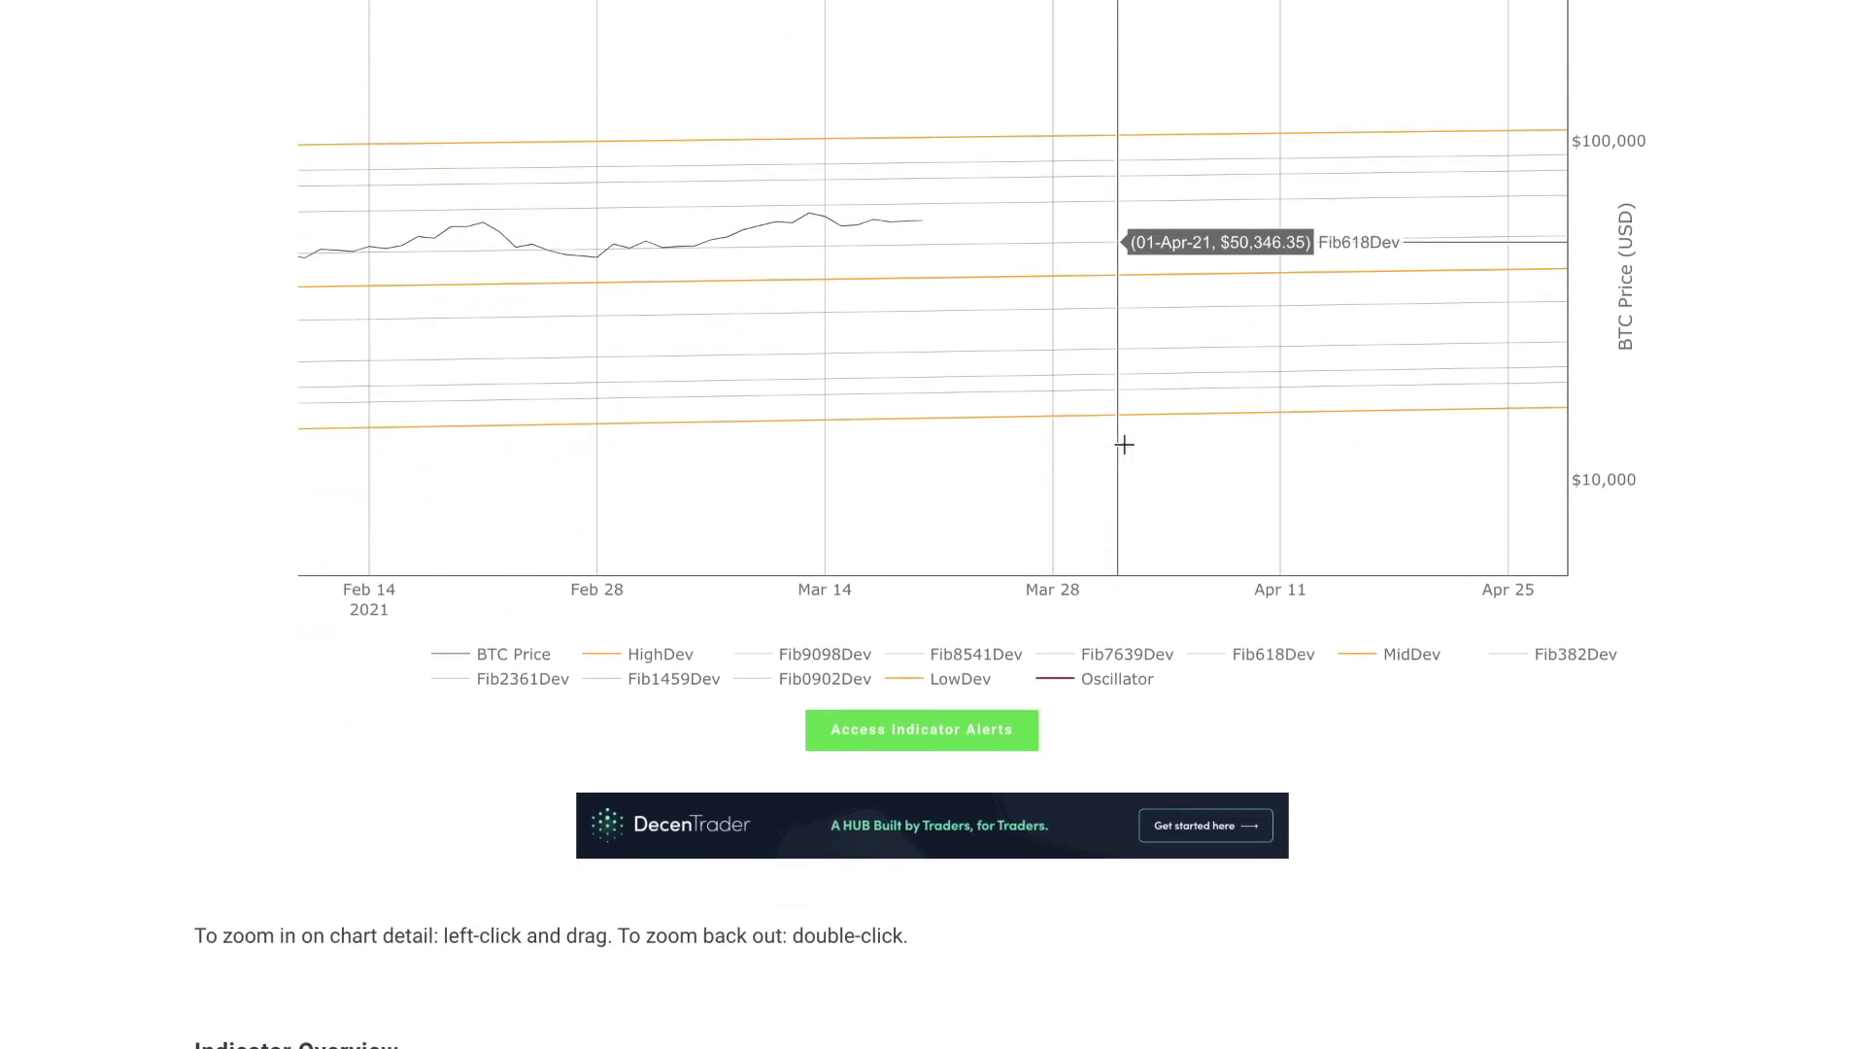
{"action": "scroll", "coordinate": [1124, 444], "scroll_direction": "up", "scroll_amount": 3}
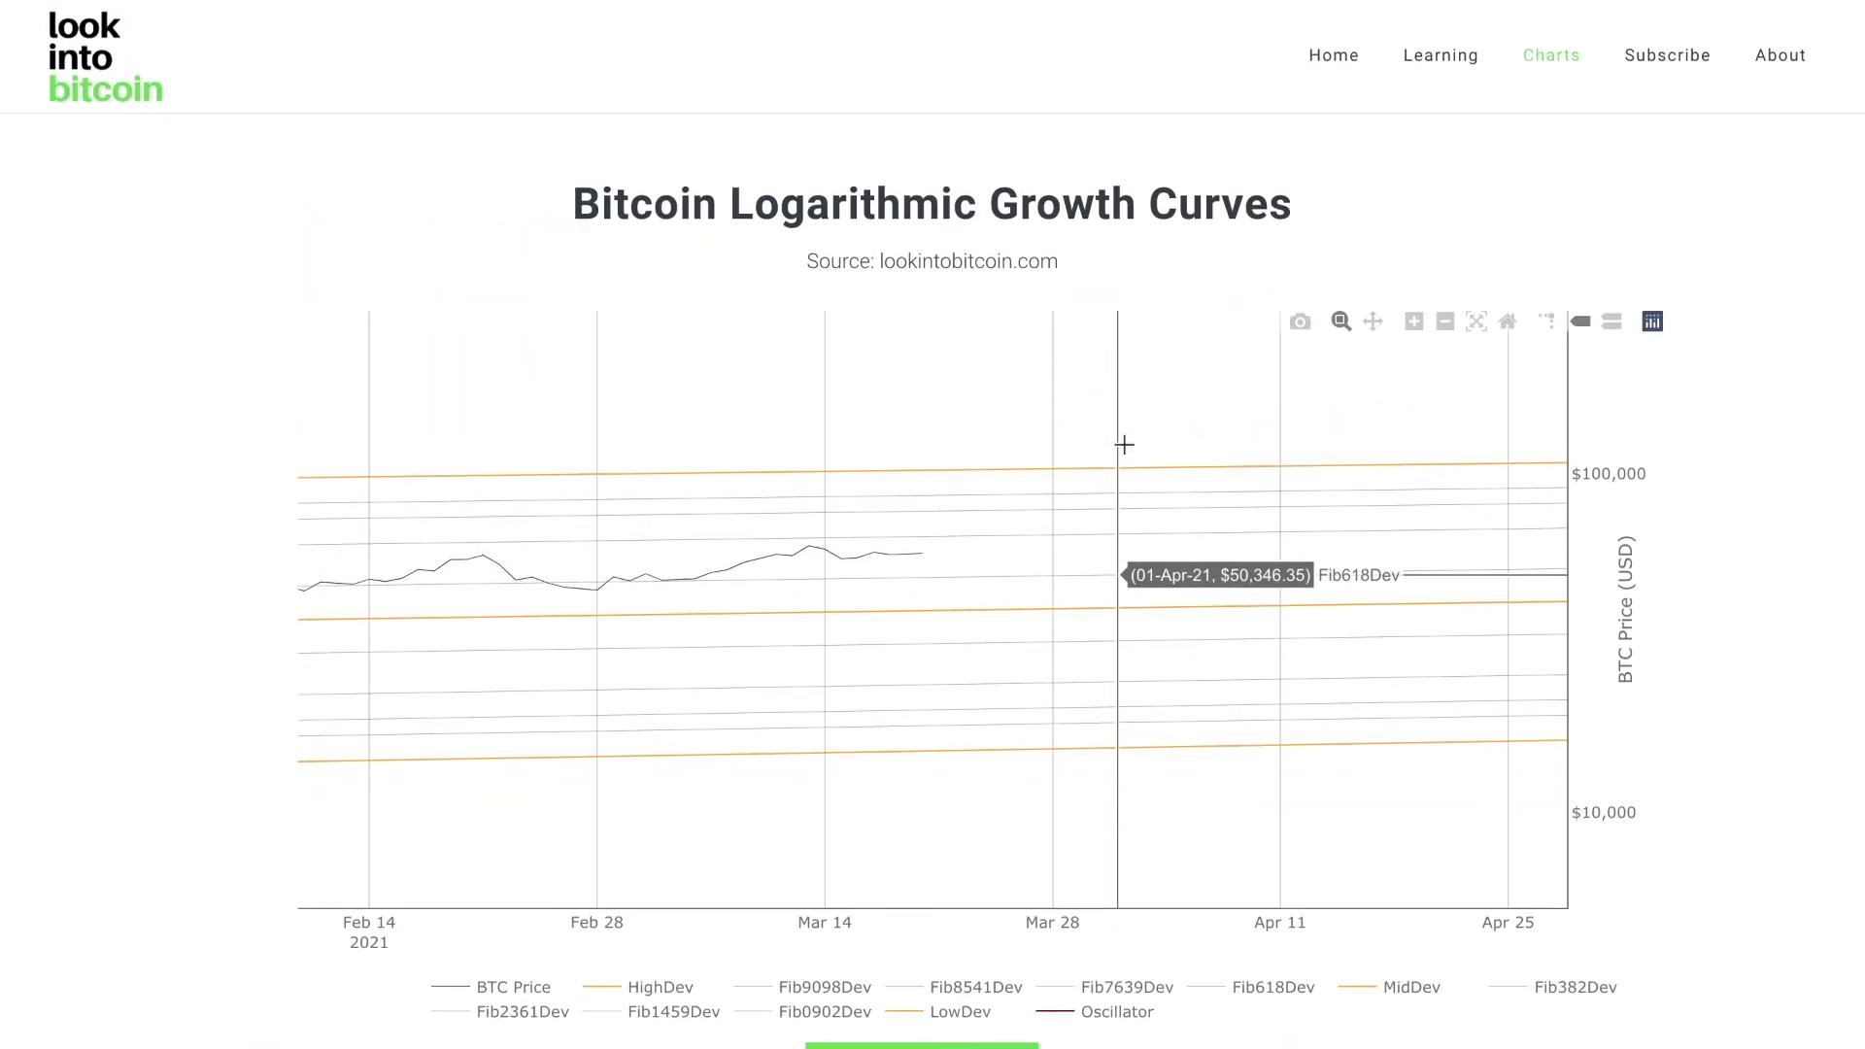